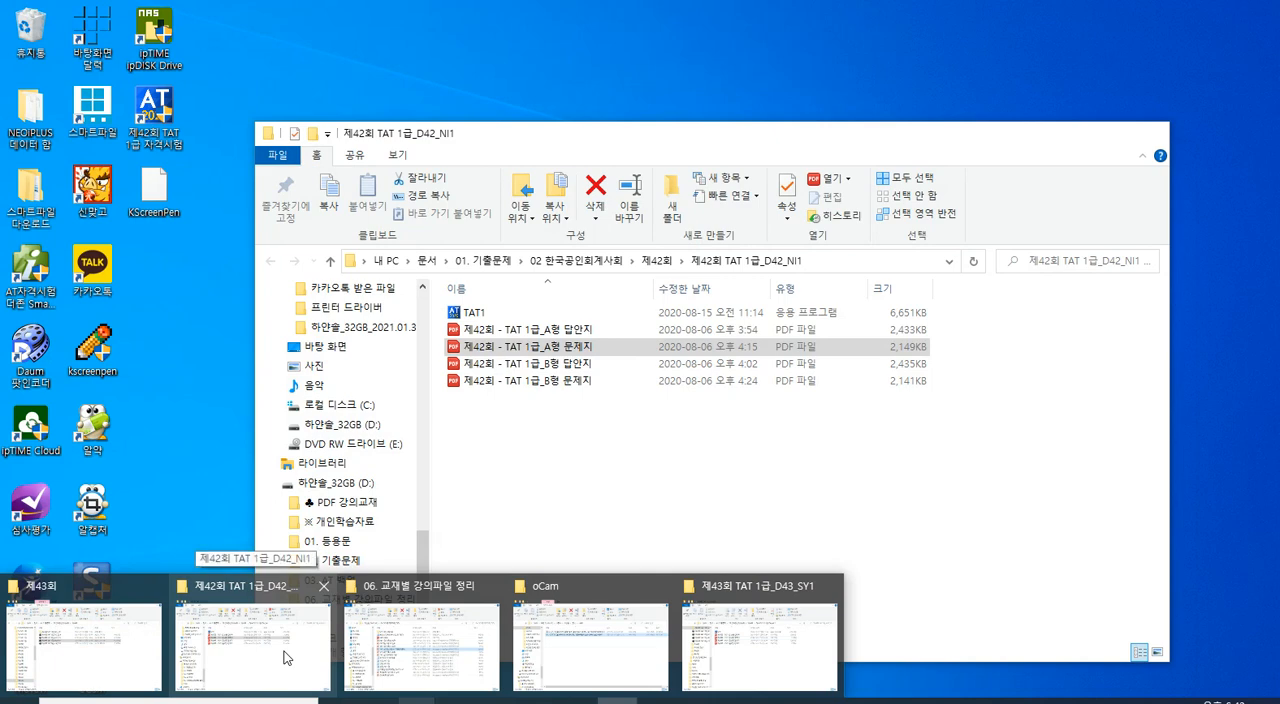
- Open the 제43회 TAT 1급 subfolder inside the 제43회 folder and run the TAT1 installer
click(127, 630)
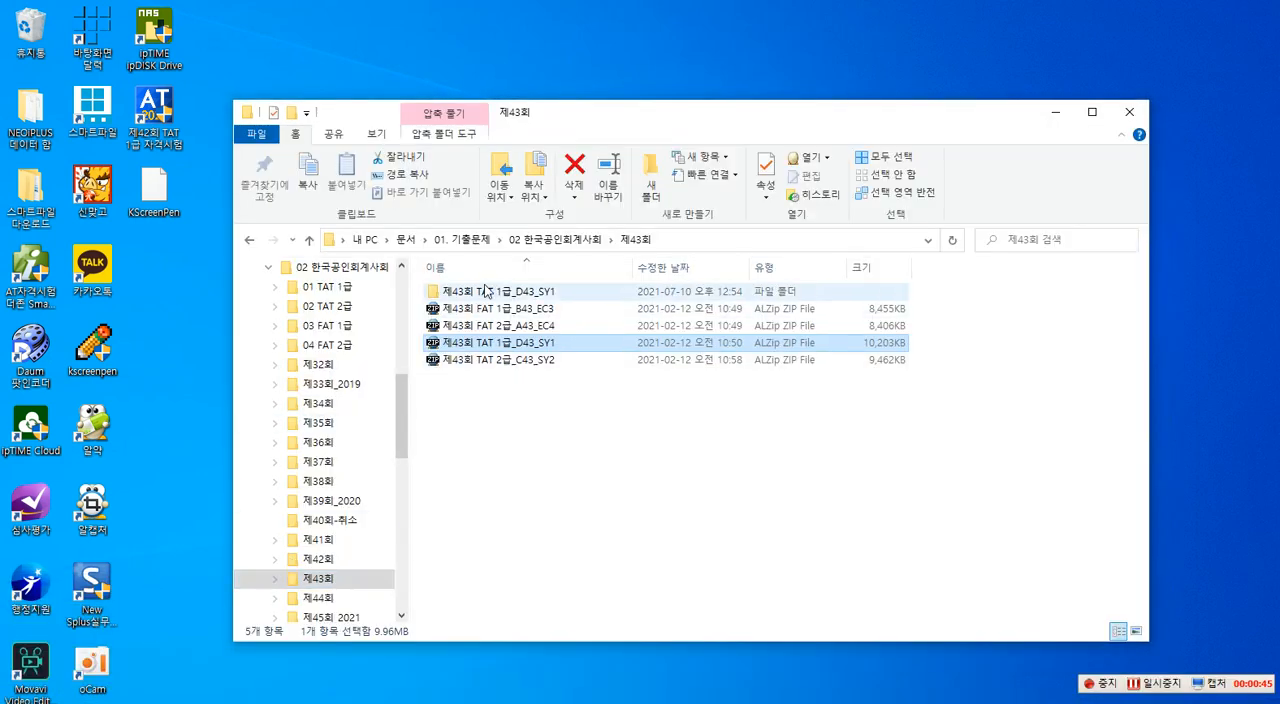
double_click(473, 293)
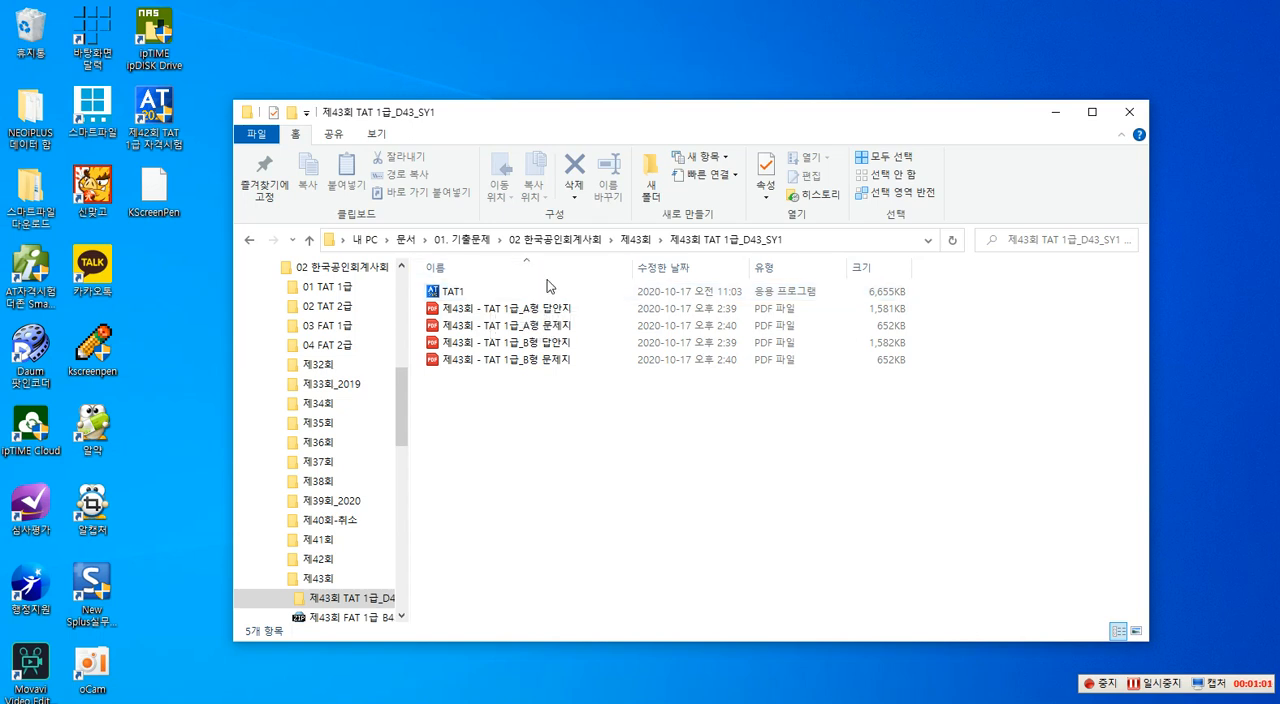
click(470, 295)
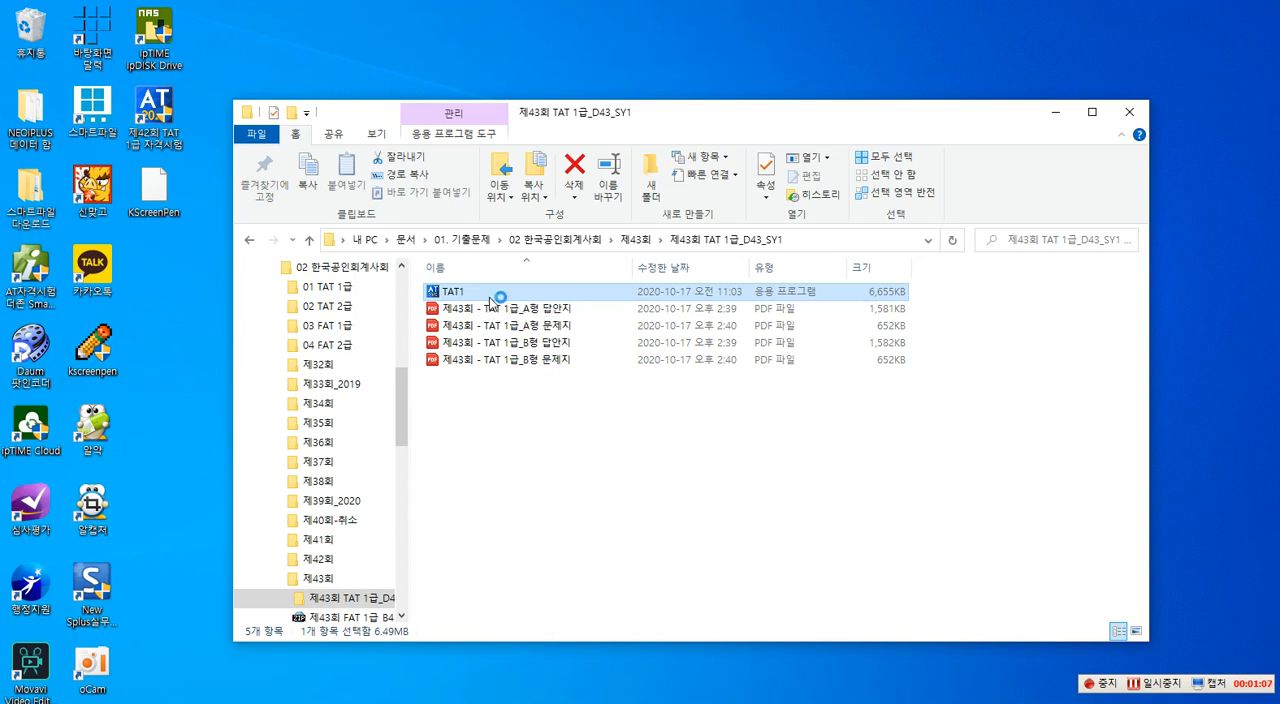
double_click(489, 297)
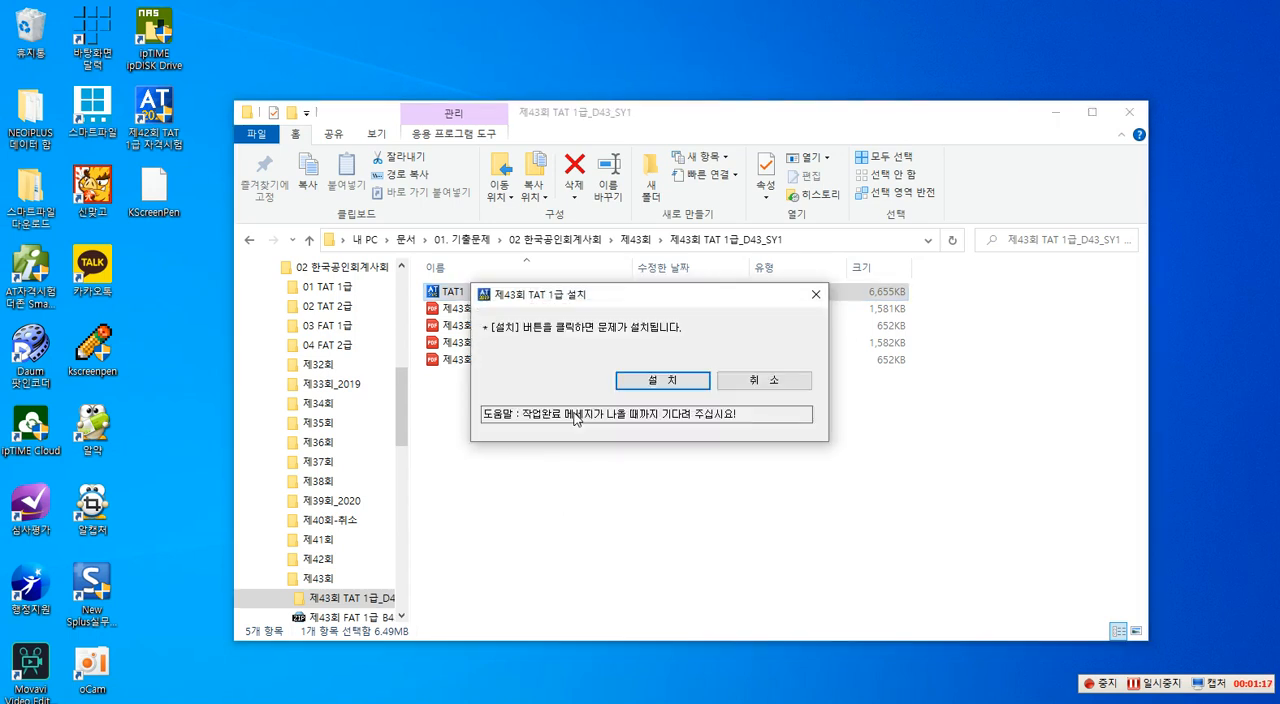
- Install the 제43회 TAT 1급 exam data, launch the exam program and acknowledge the examinee notice
click(645, 384)
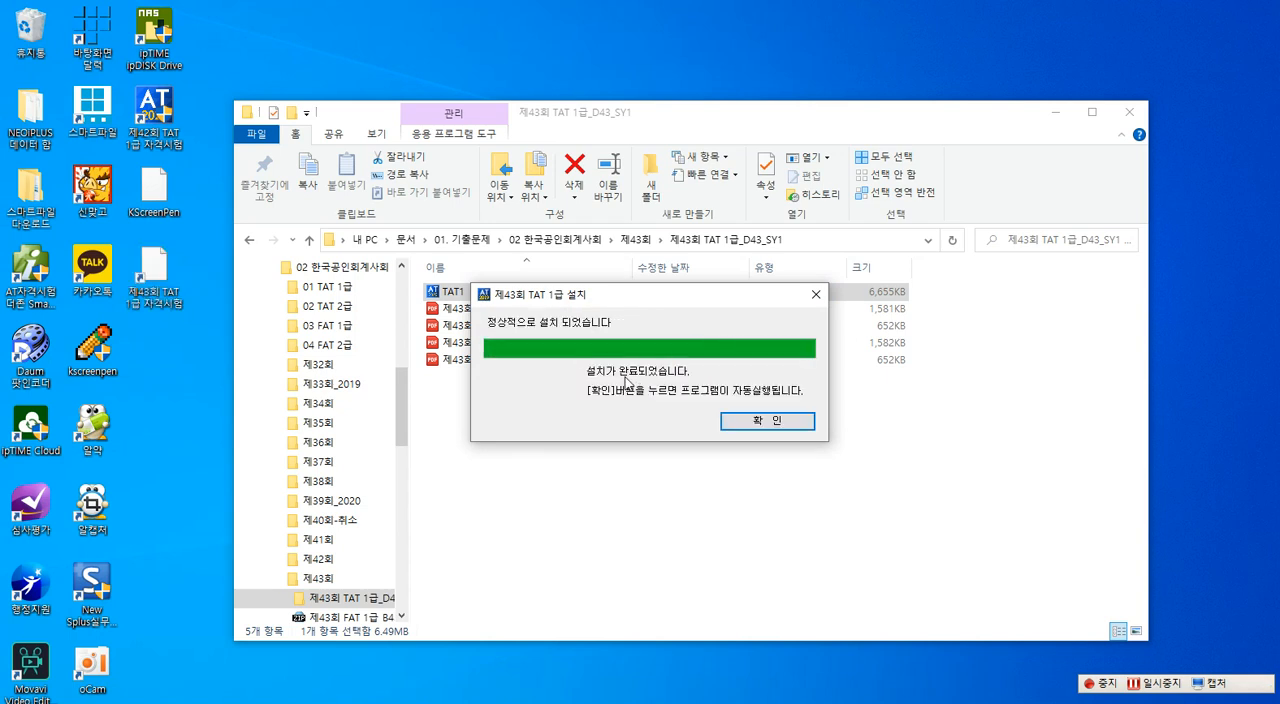
click(753, 428)
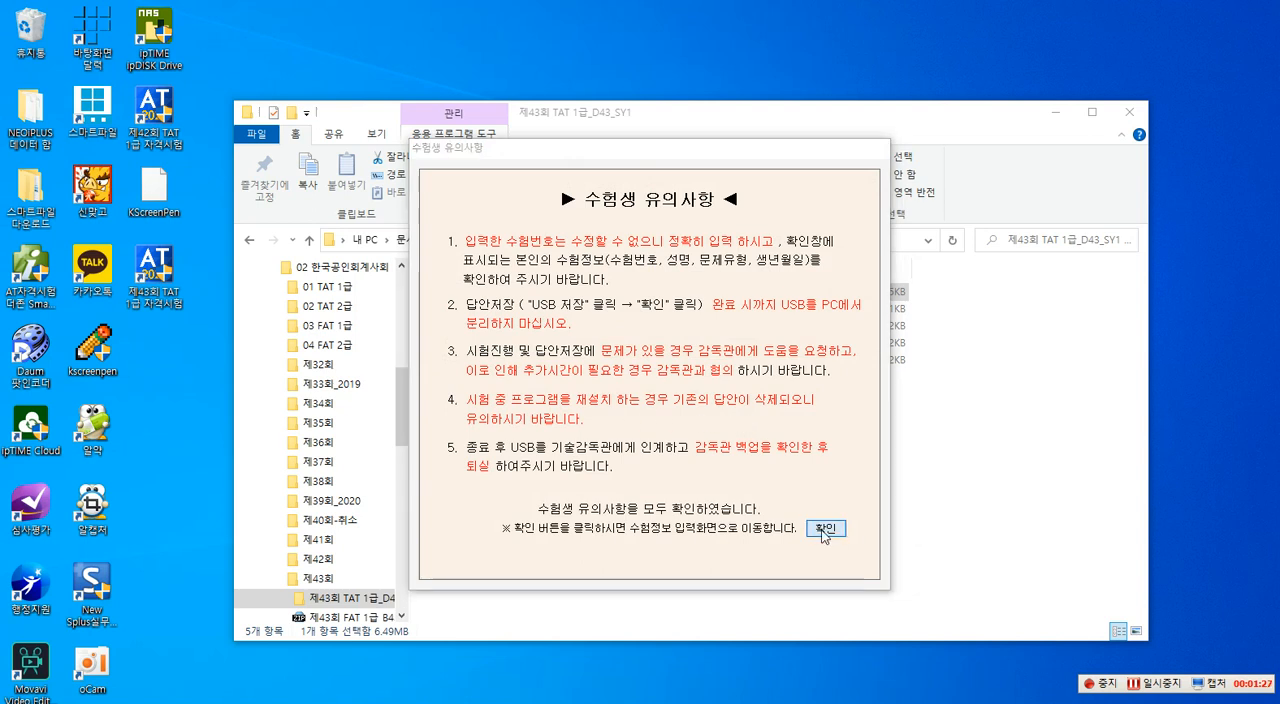
click(824, 527)
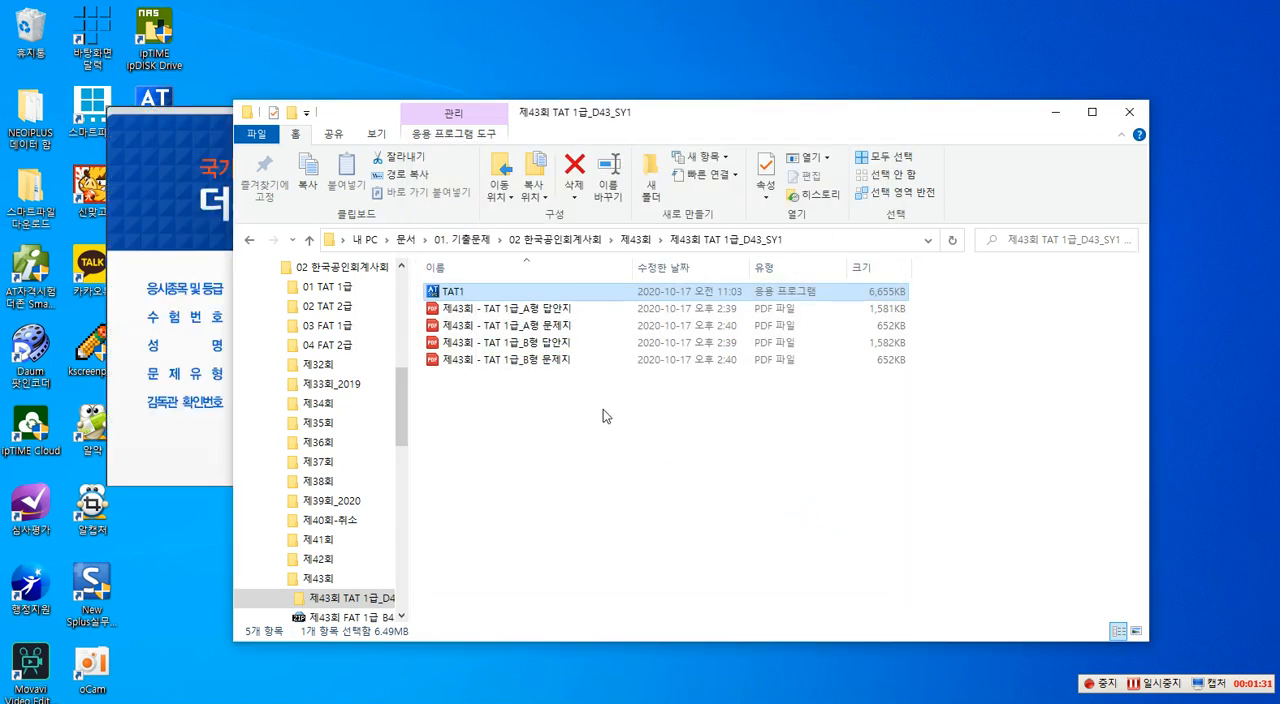
- Minimise the folder window and enter the exam number and the examinee's name in the exam login form
click(171, 157)
click(1056, 112)
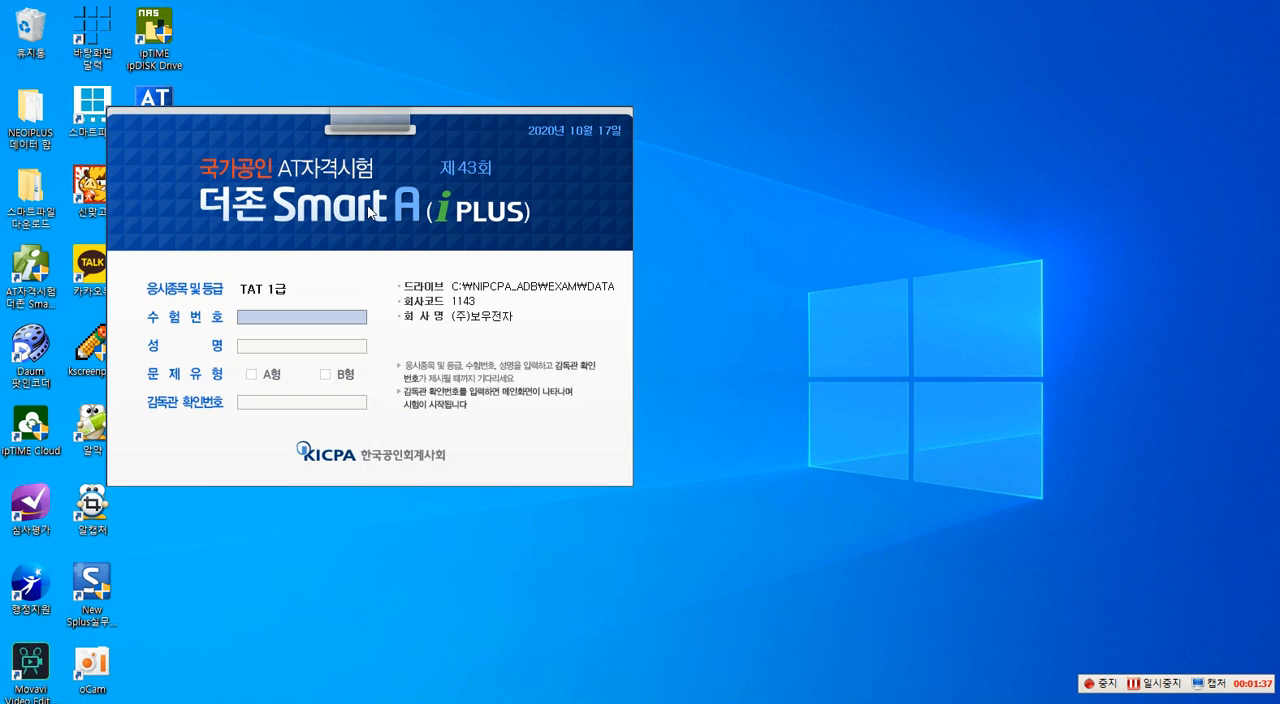
text(ㅇ)
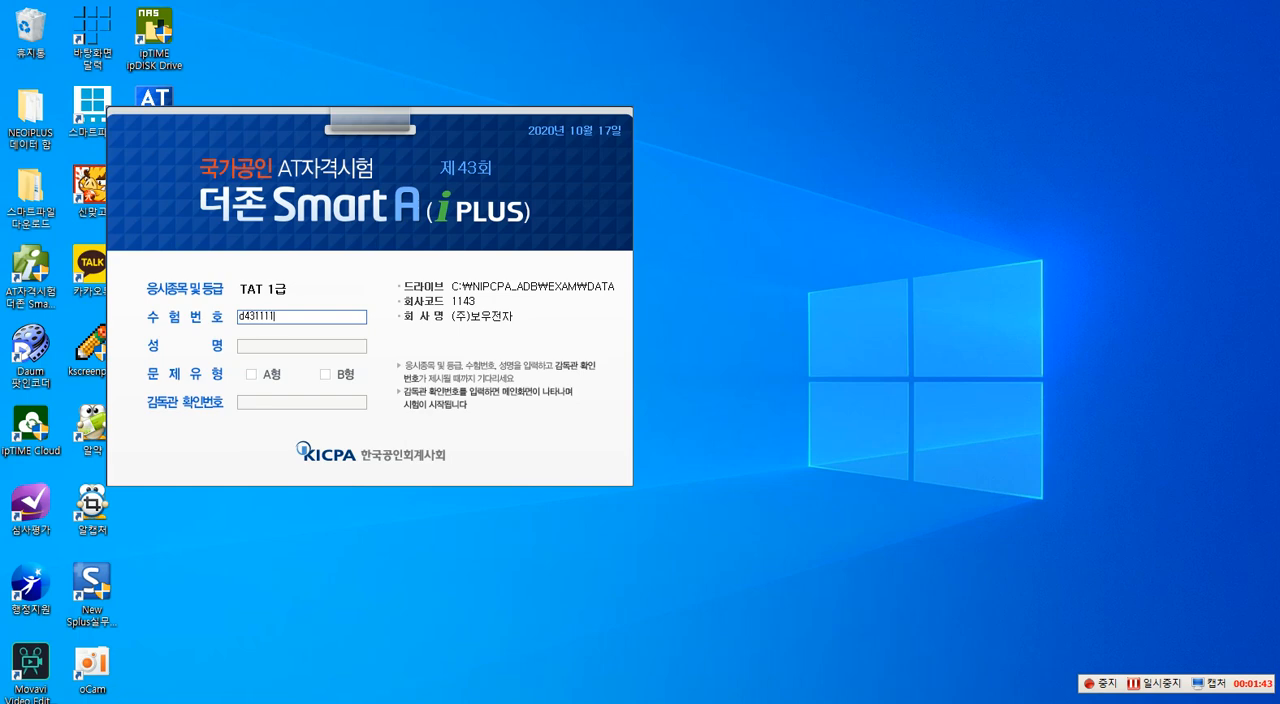
text(11)
key(Return)
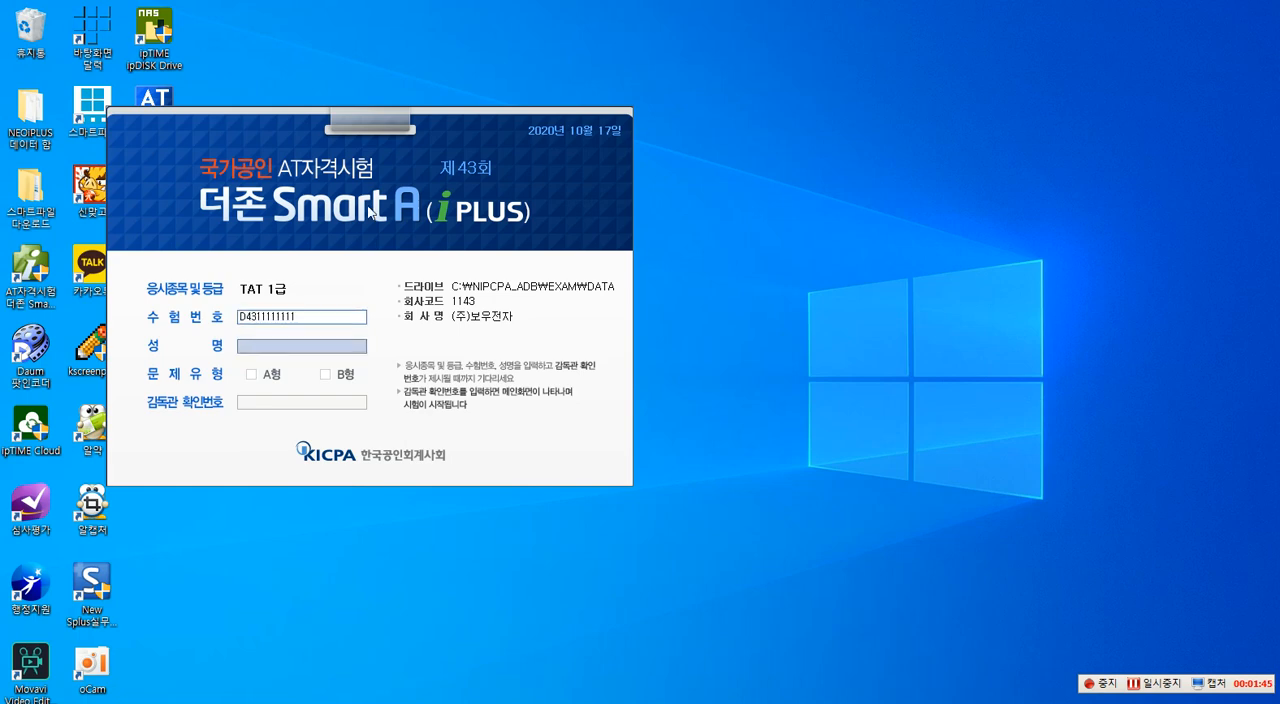
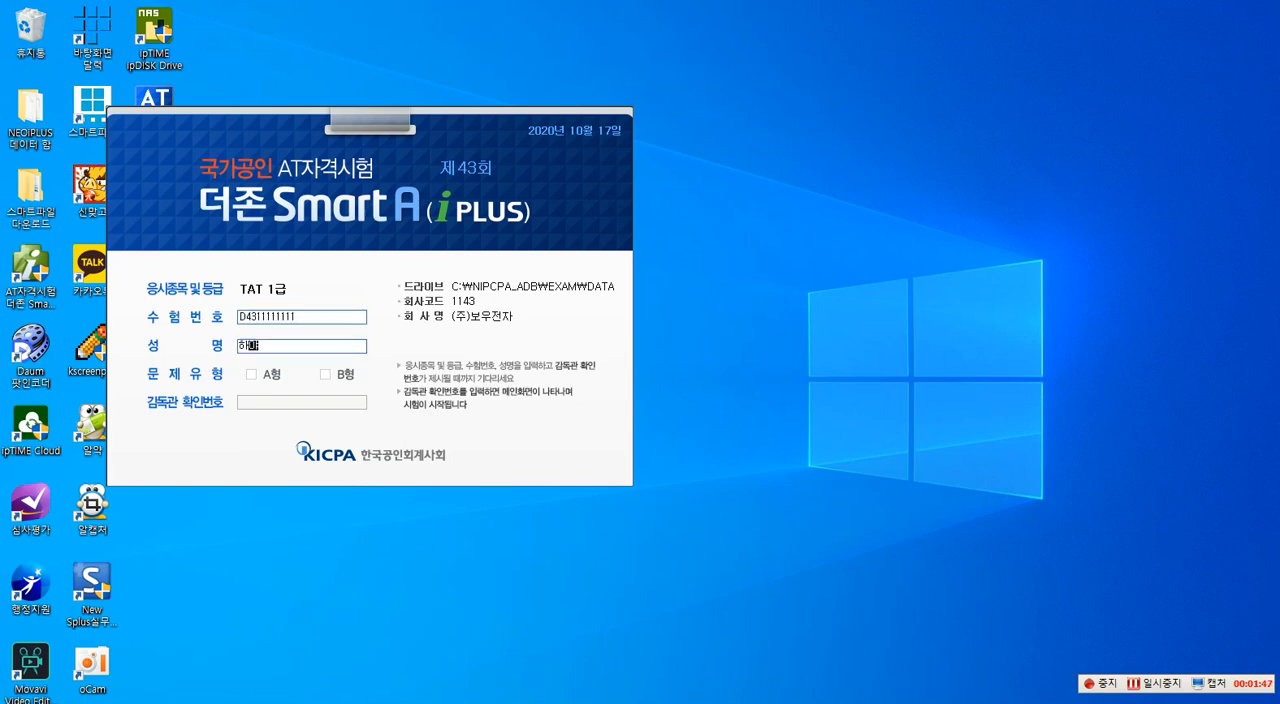
key(Return)
- Select question type A형 and enter the supervisor verification number to start the exam
click(252, 375)
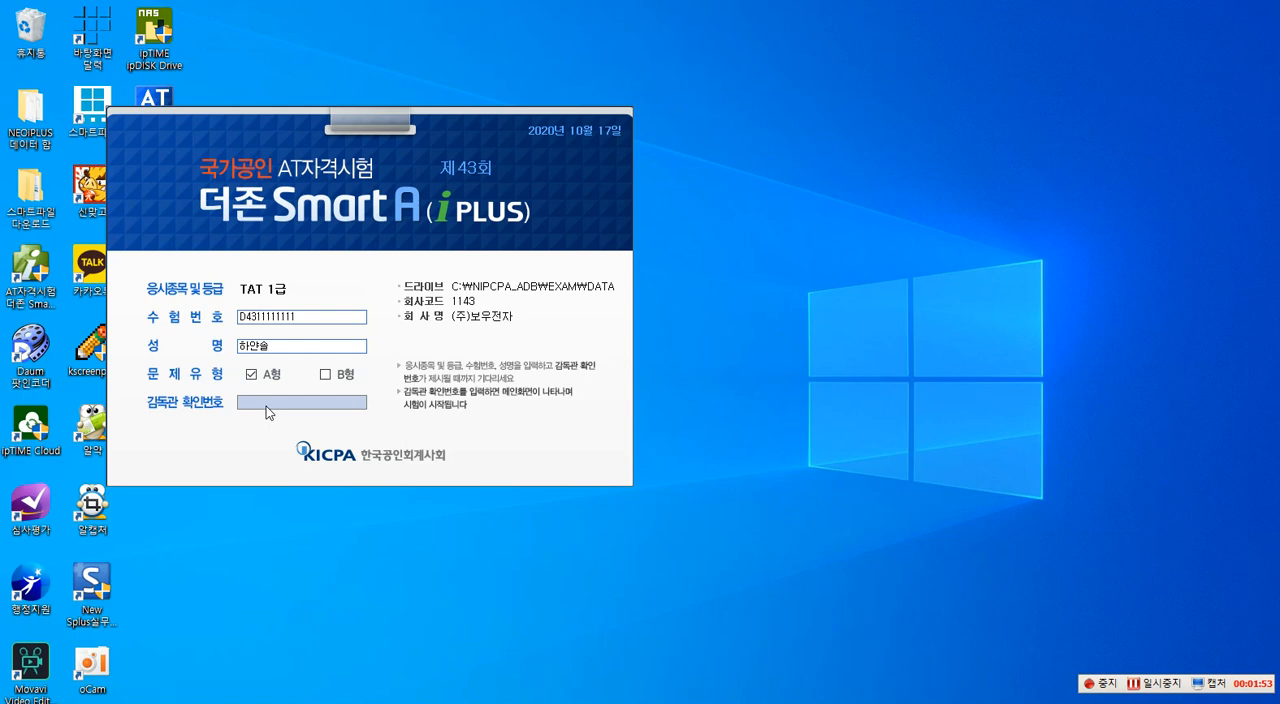
click(266, 406)
text(sy1)
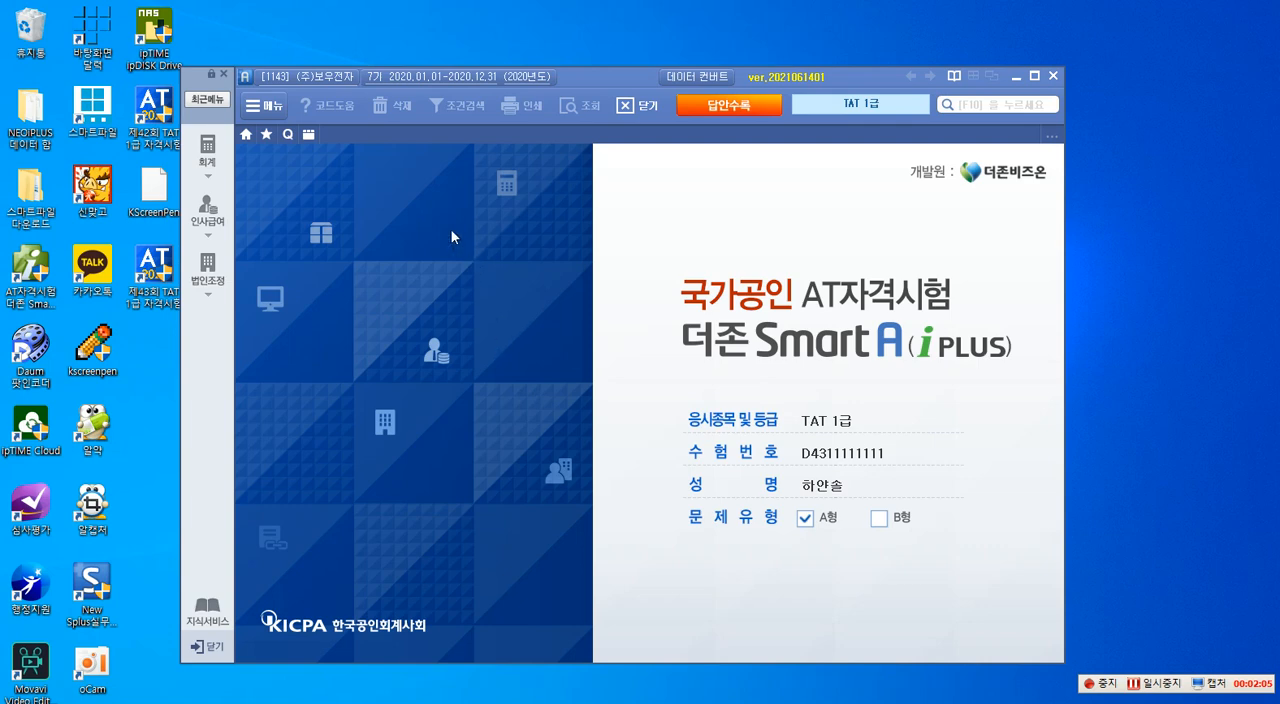
- Switch the company to 5143 (주)미래산업 and display the 법인조정 menu
click(323, 79)
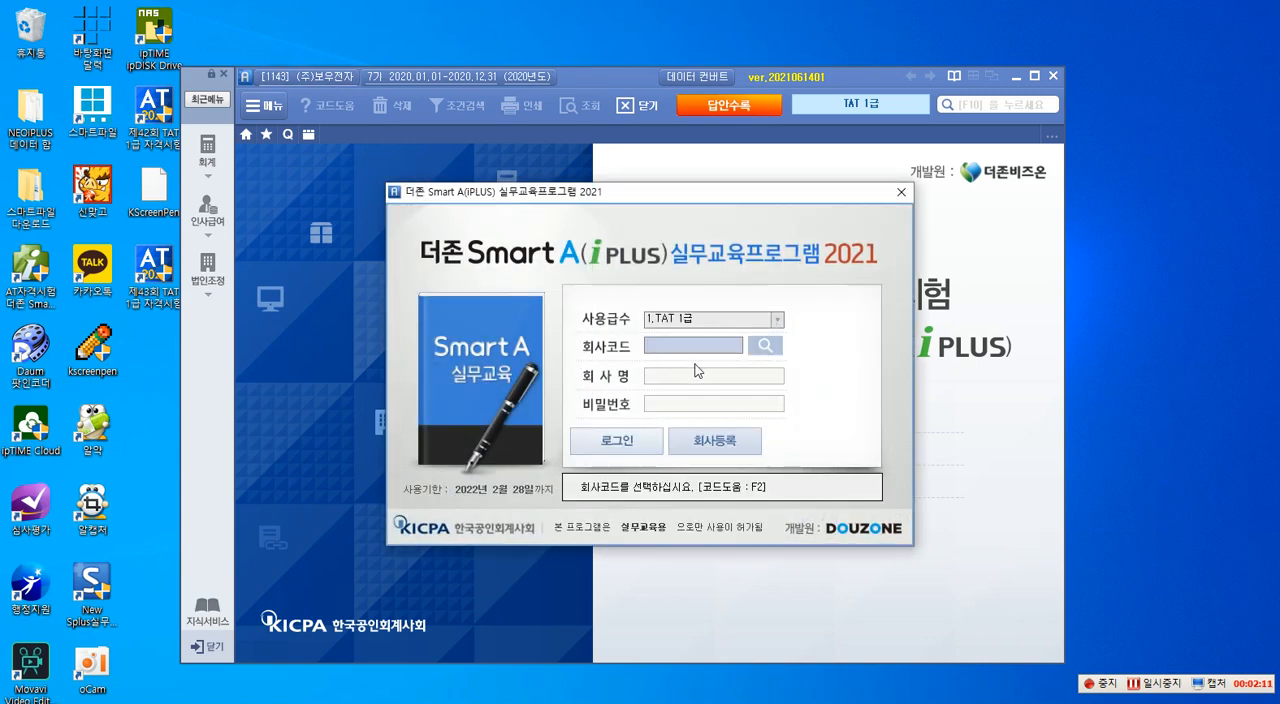
click(763, 348)
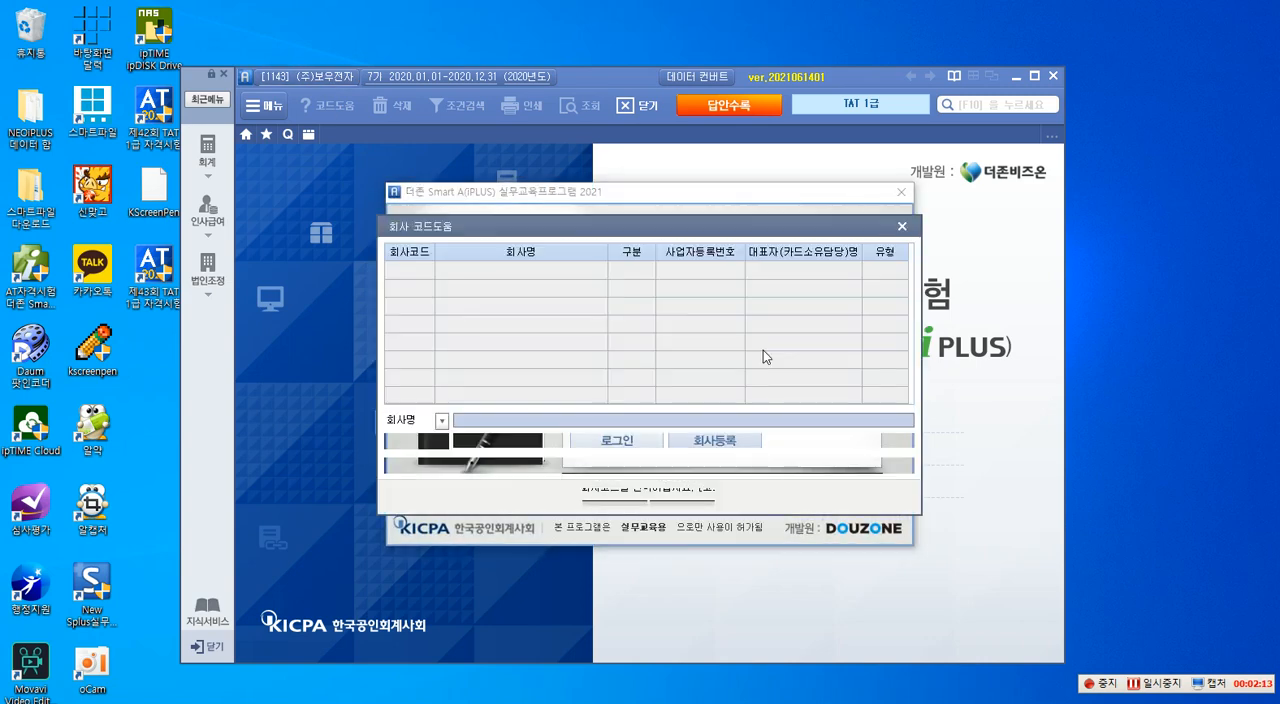
click(460, 290)
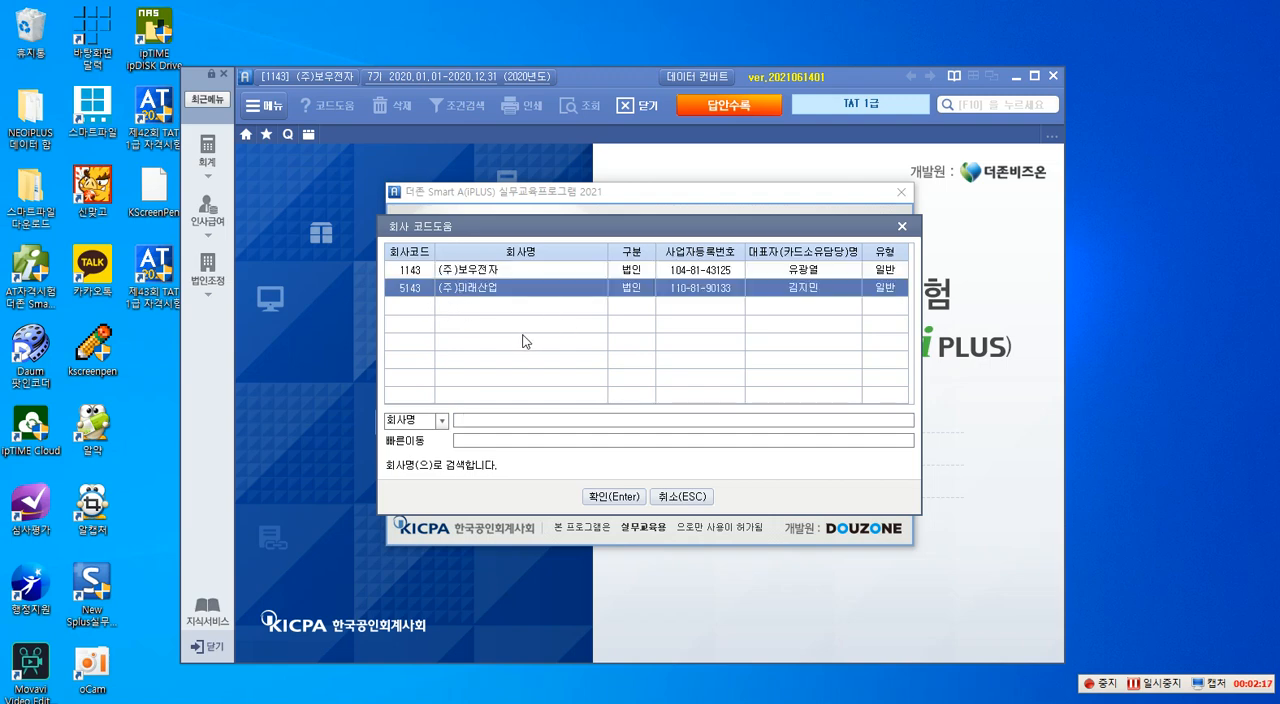
click(614, 498)
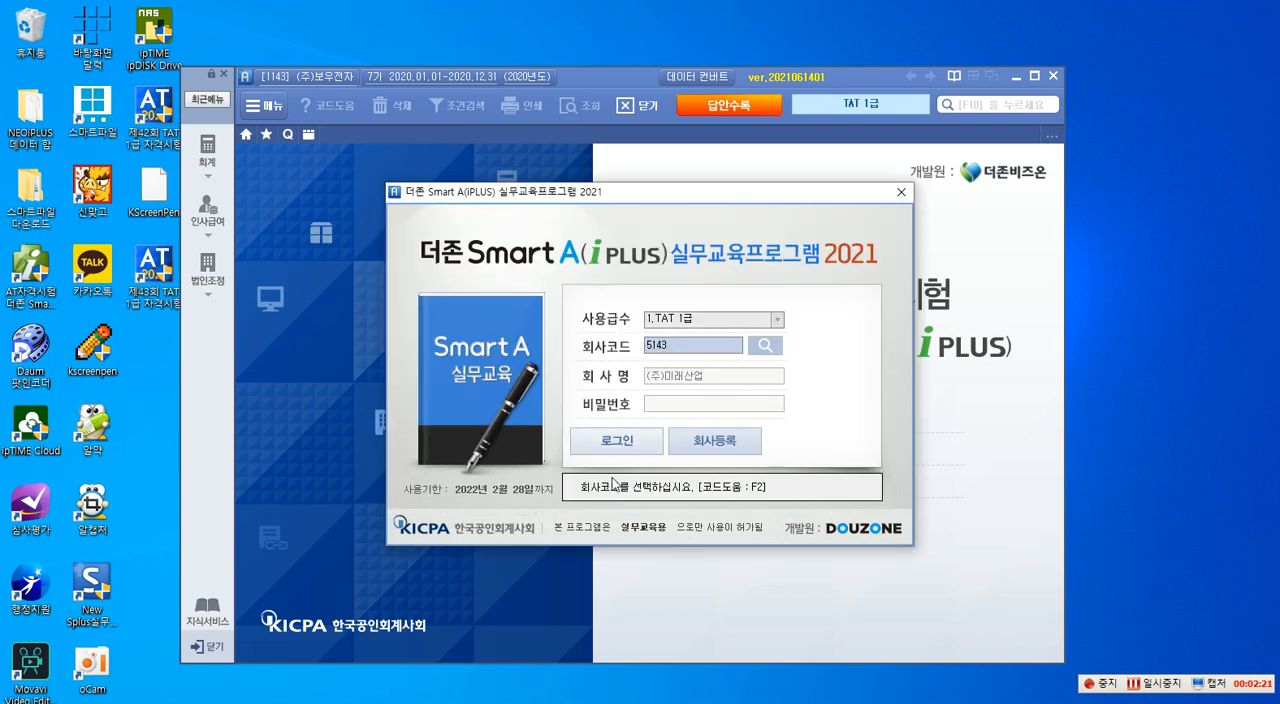
click(616, 444)
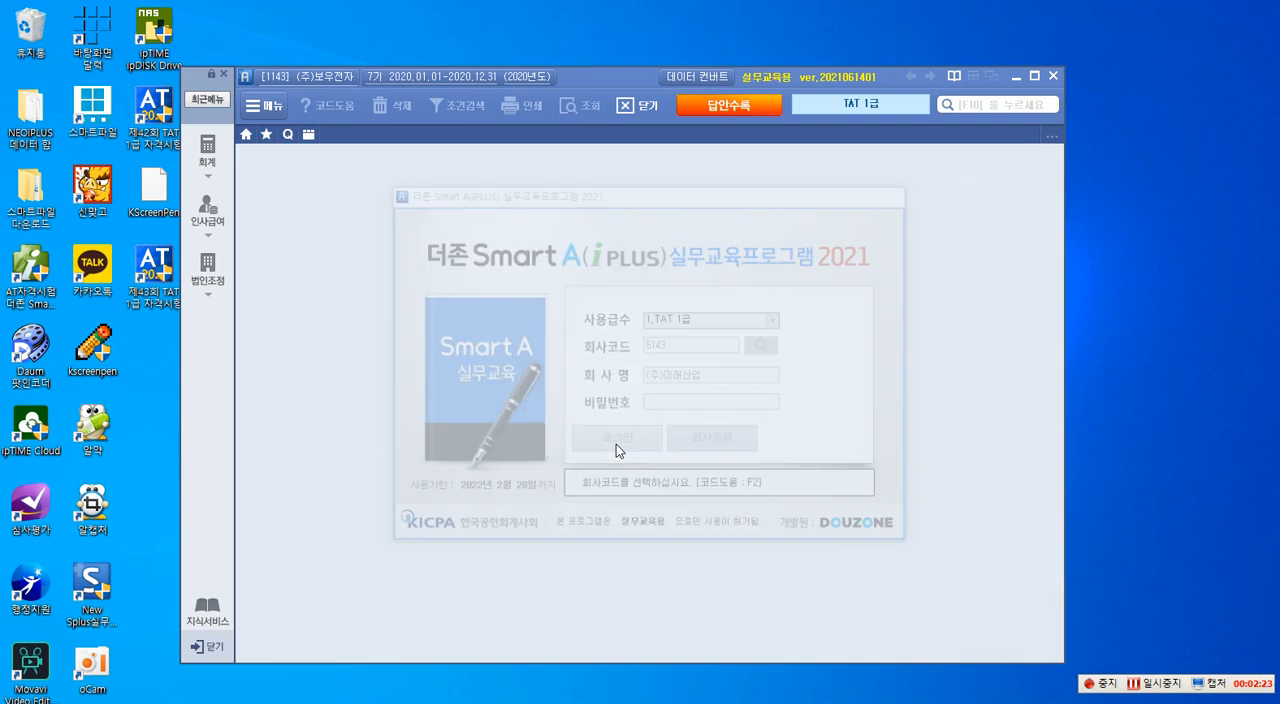
click(222, 272)
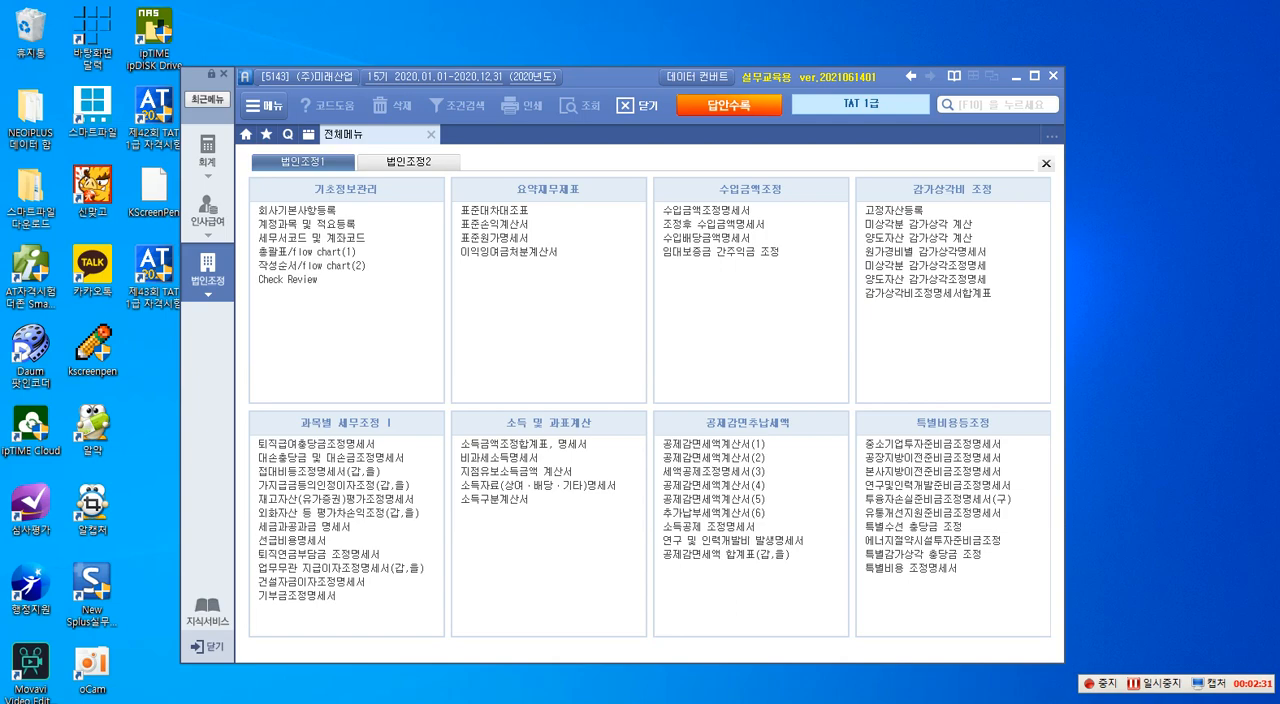
- Switch to 알PDF and examine 문제 5 법인세관리, including the source data and reference notes for 수입금액조정명세서
drag(1279, 68, 648, 22)
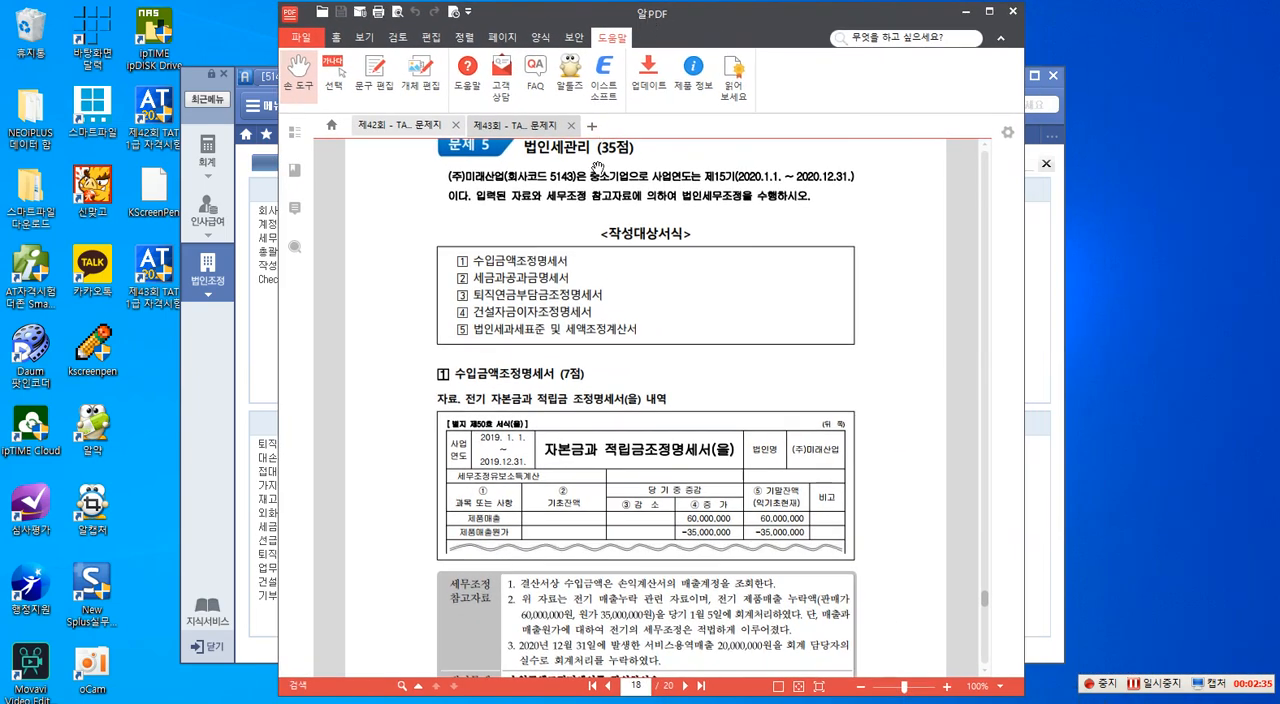
scroll(599, 168, up, 2)
scroll(599, 168, up, 2)
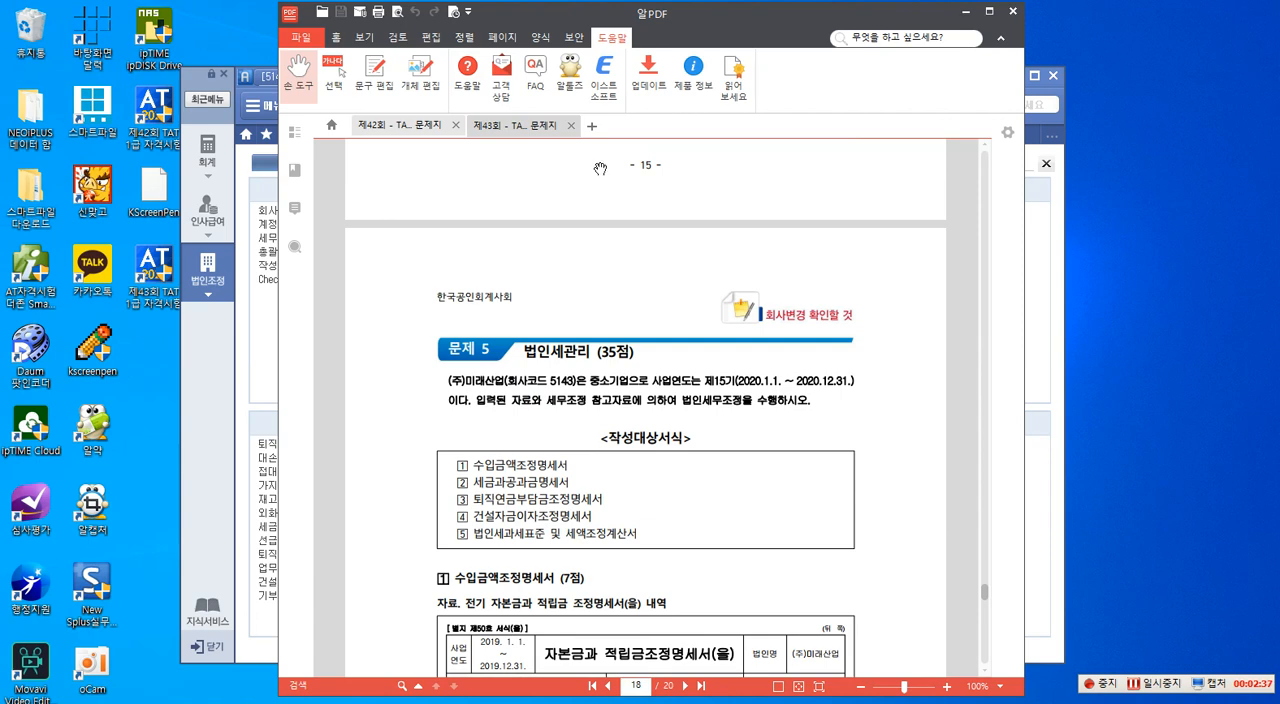
scroll(600, 188, down, 2)
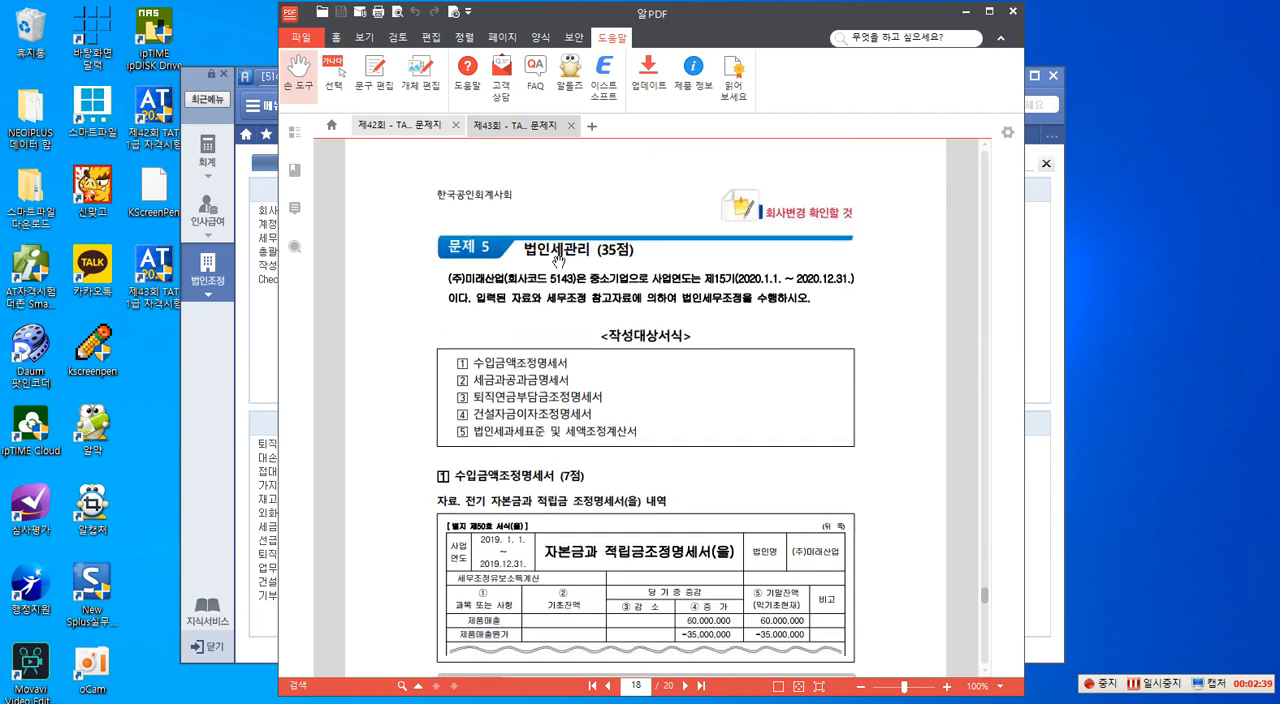
scroll(650, 275, down, 2)
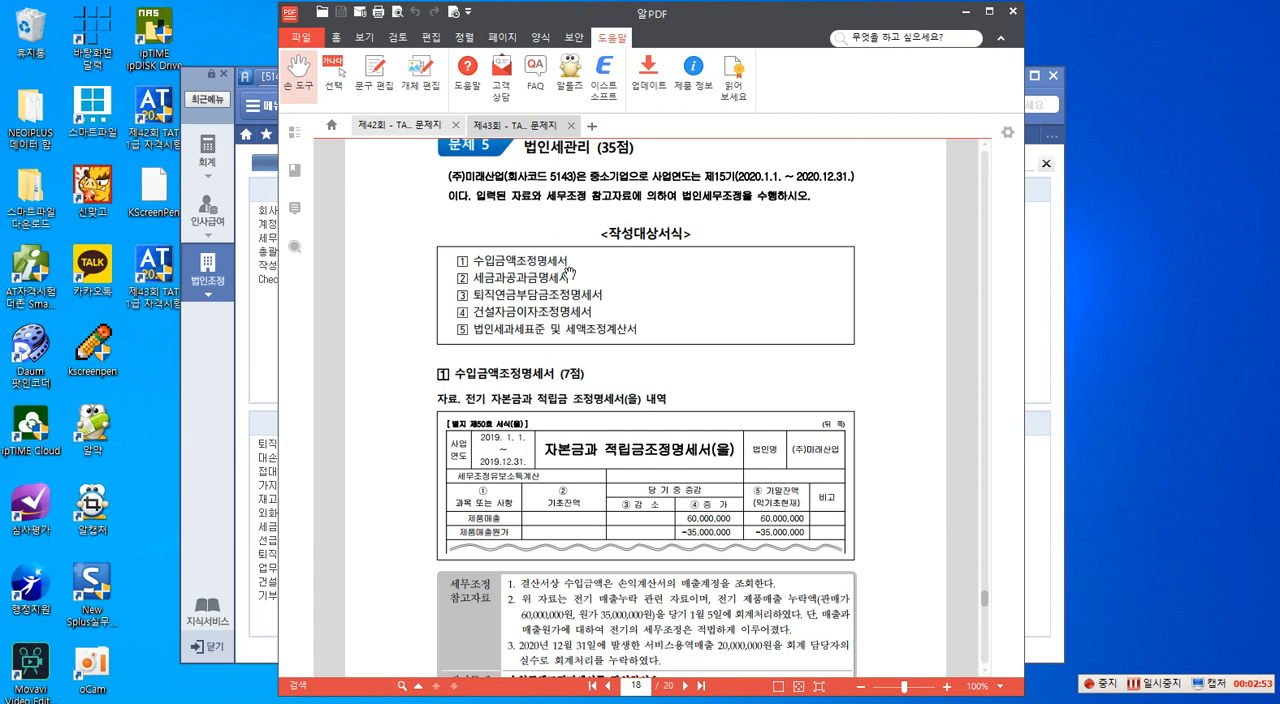
scroll(546, 366, down, 2)
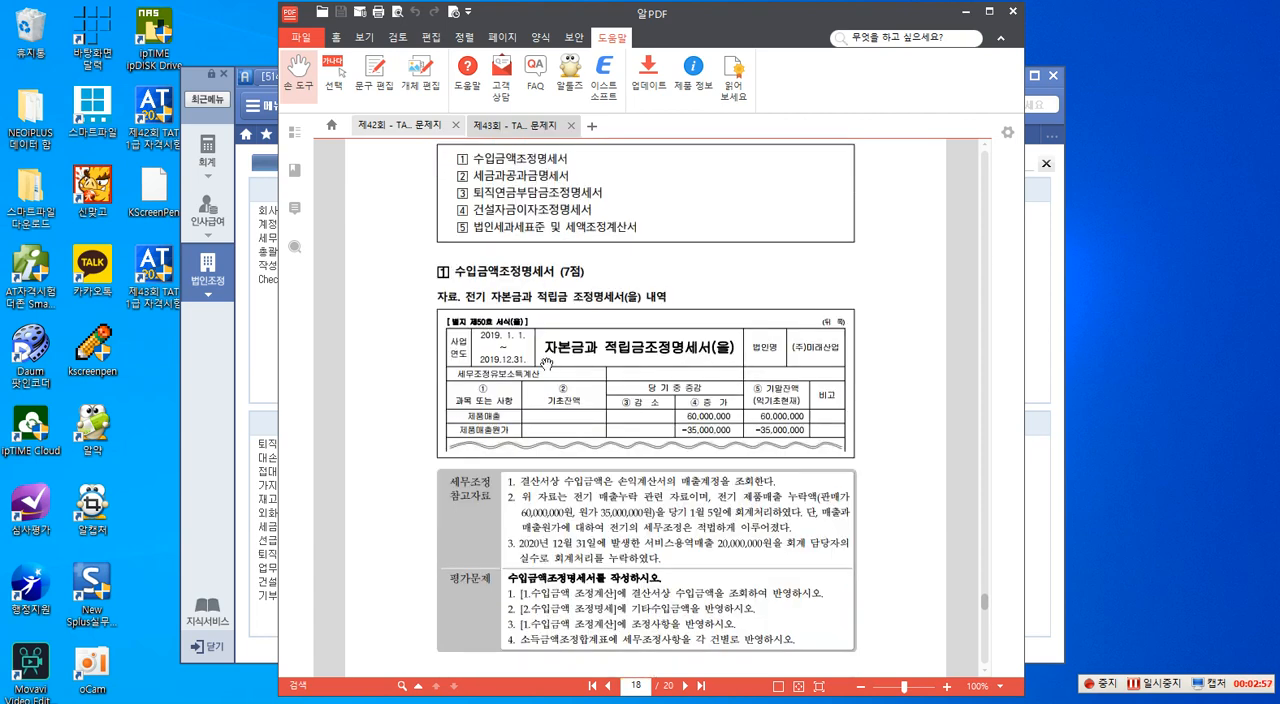
scroll(546, 364, down, 2)
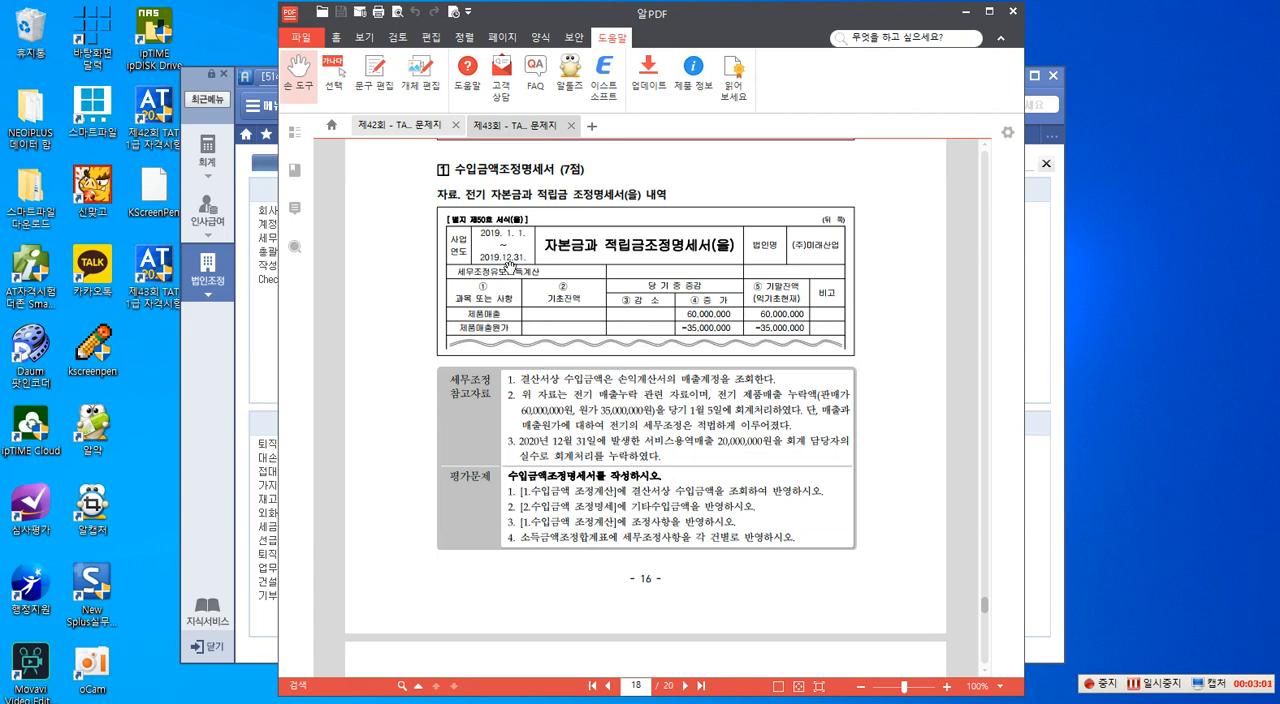
scroll(513, 255, up, 2)
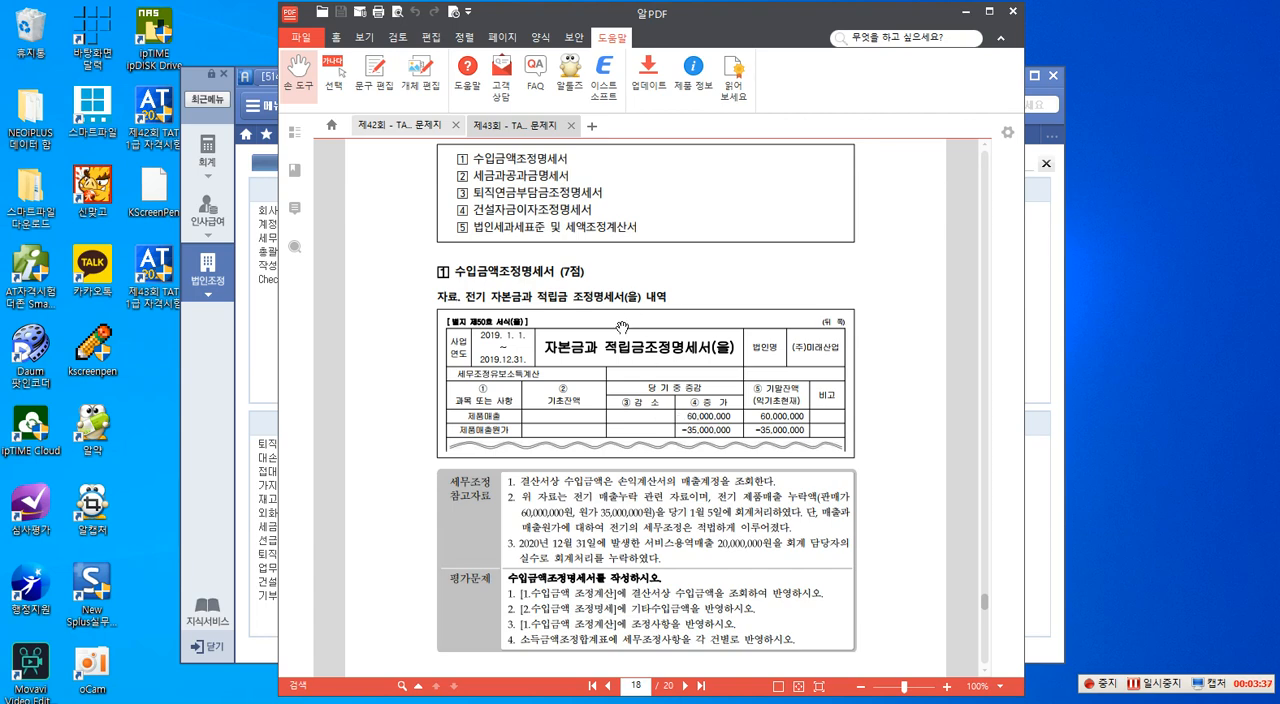
scroll(621, 325, down, 2)
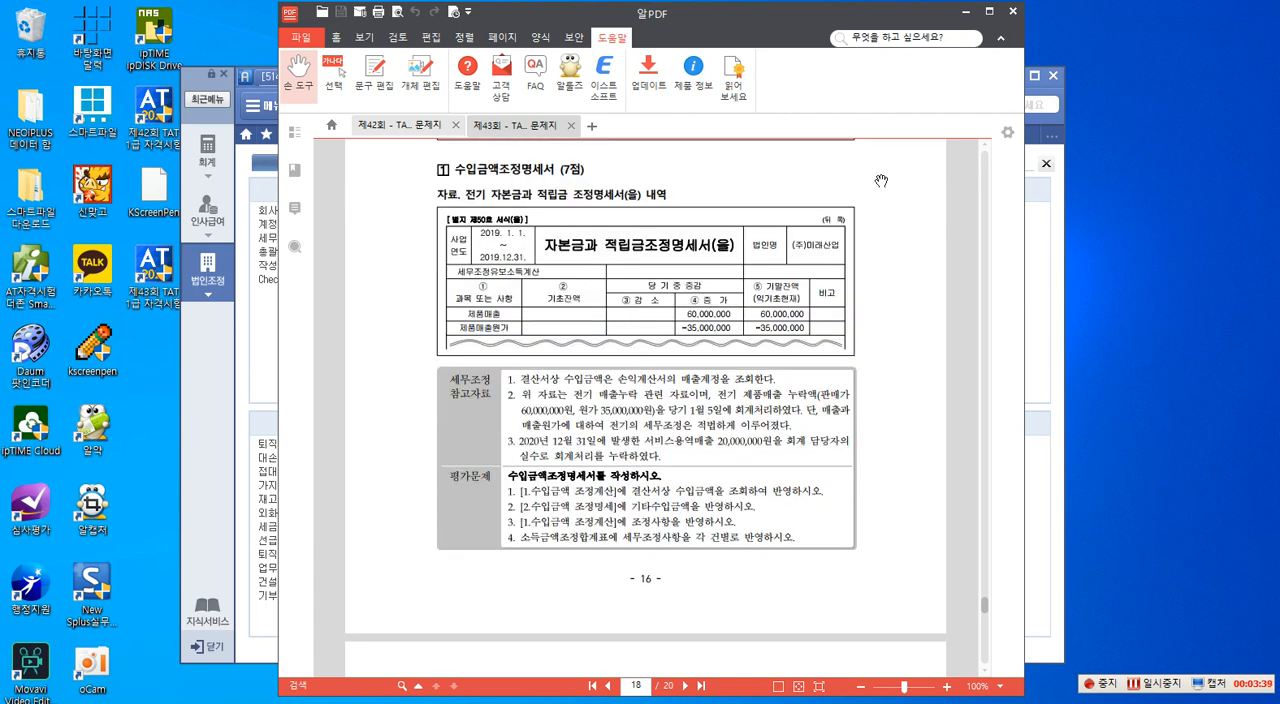
- Maximise the exam PDF, start K-Screen Pen with its palette clear of the page, and activate text annotation
click(990, 11)
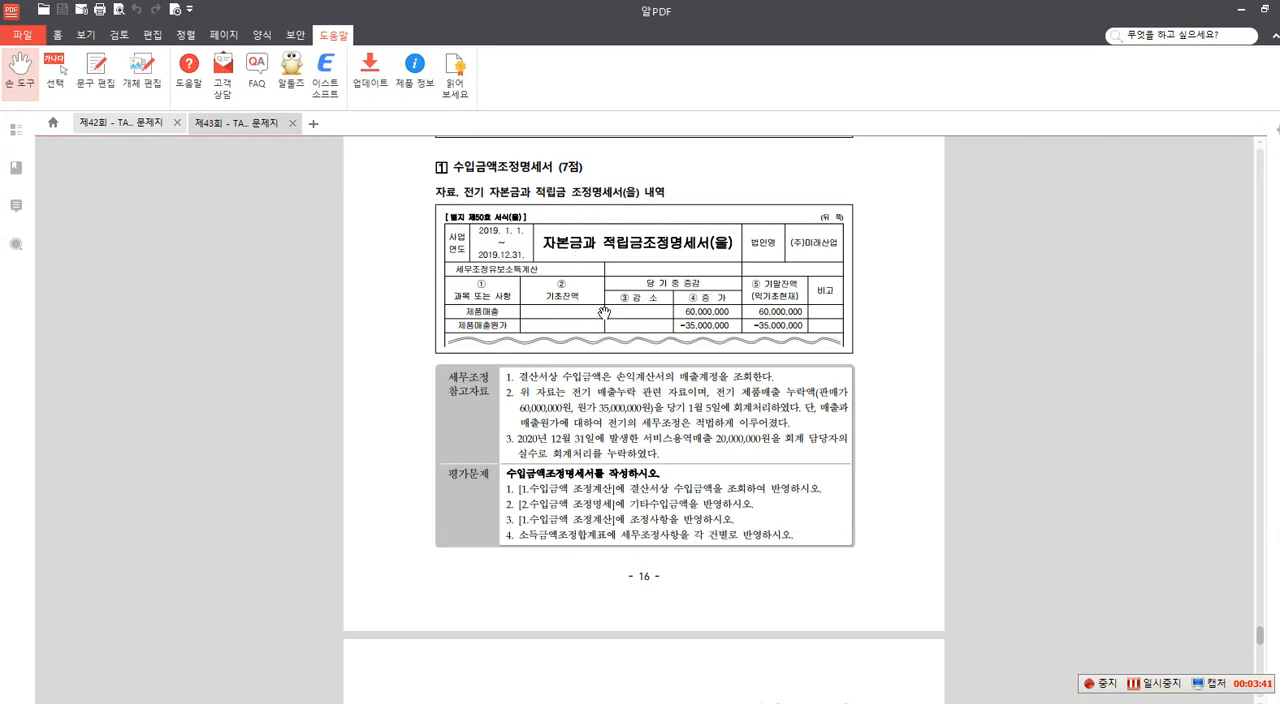
key(F2)
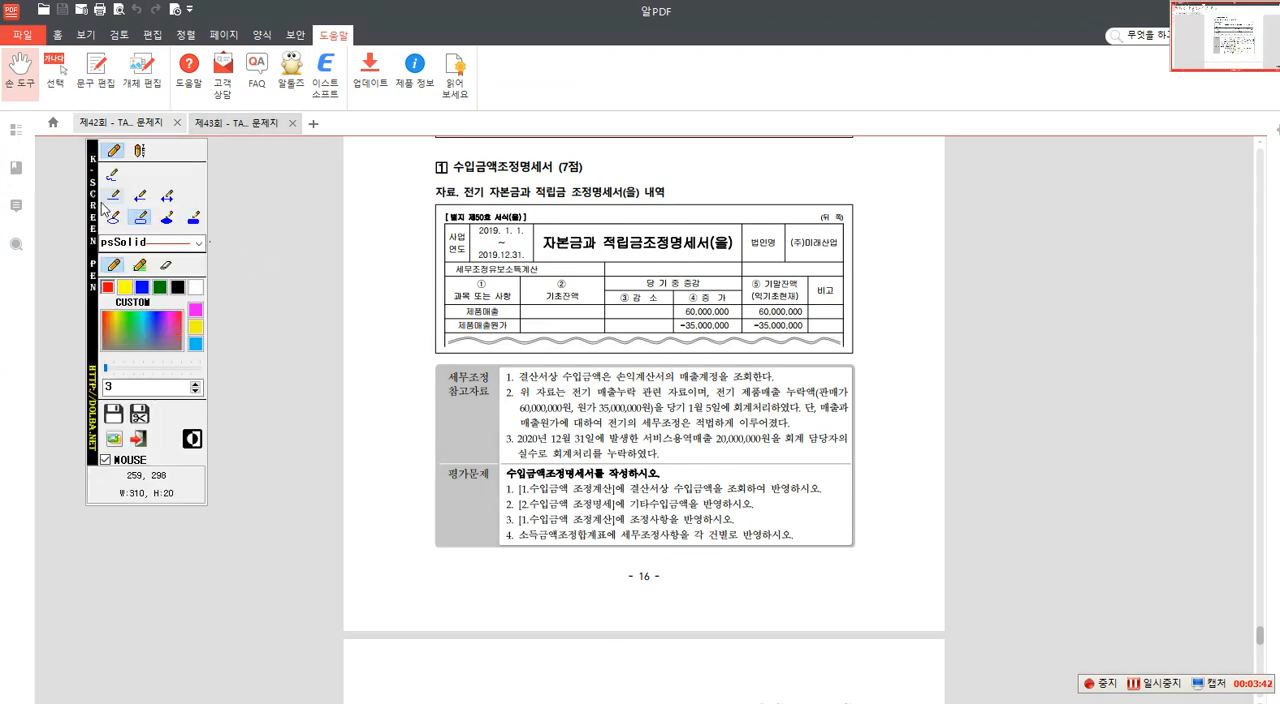
drag(92, 188, 1163, 195)
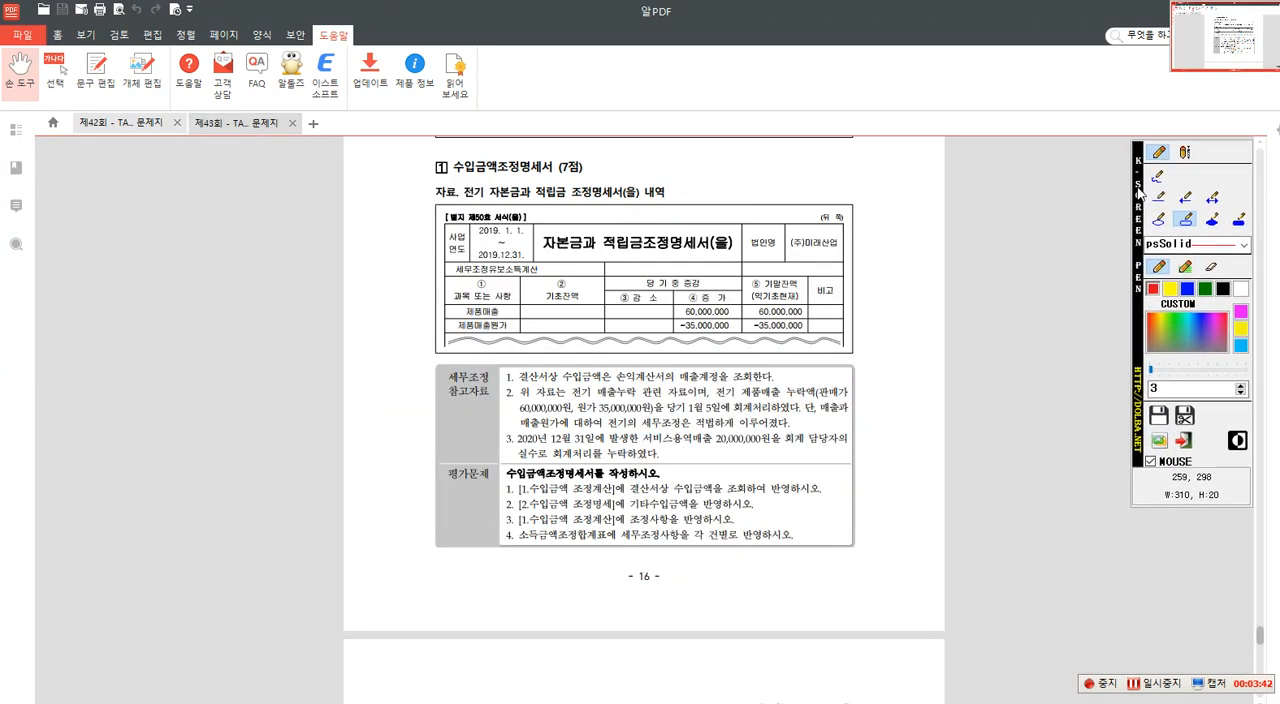
click(1185, 153)
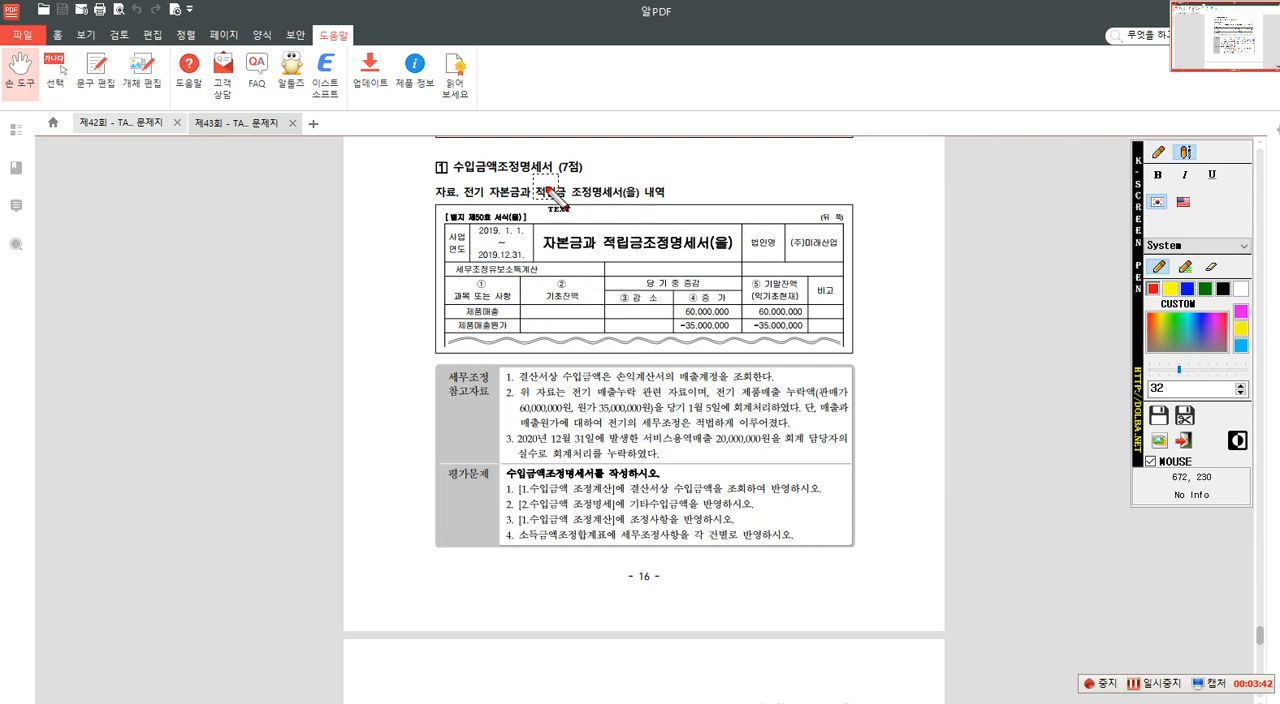
- Write the red text annotation "<익금산입> [유보]" above the 자본금과 적립금조정명세서(을) table
click(663, 131)
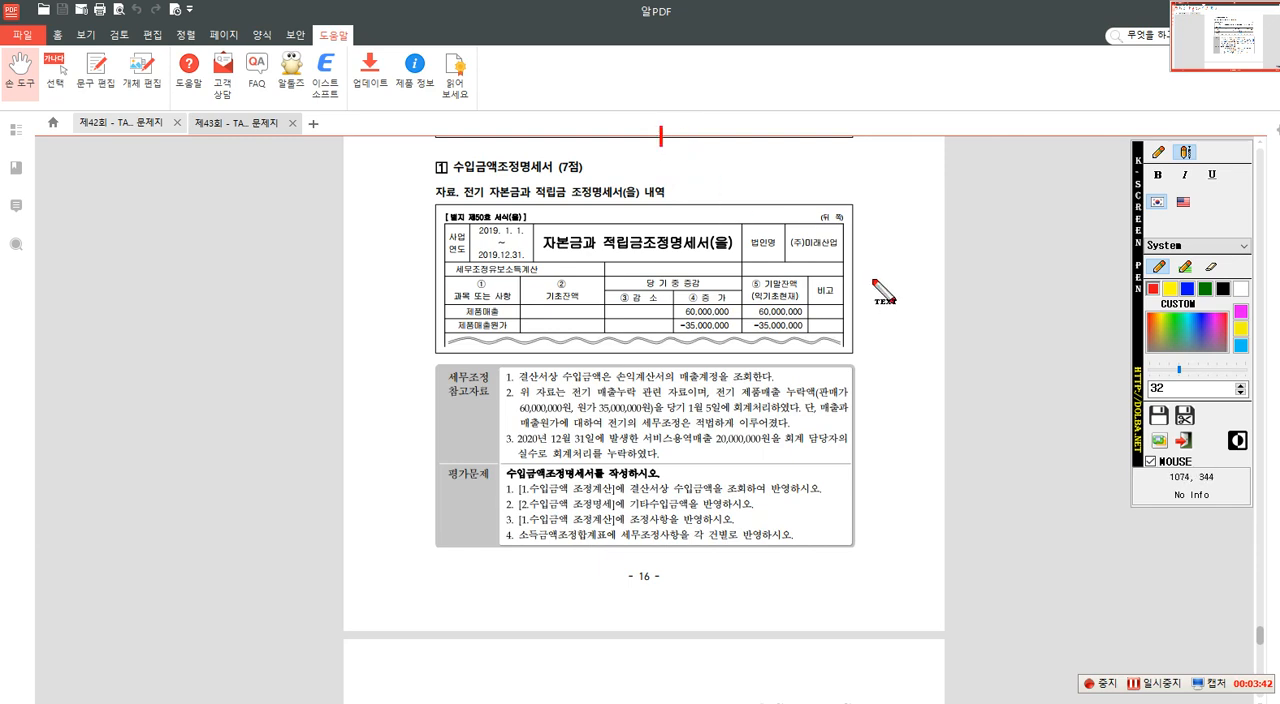
text(<)
text(의)
text(금)
text(산입)
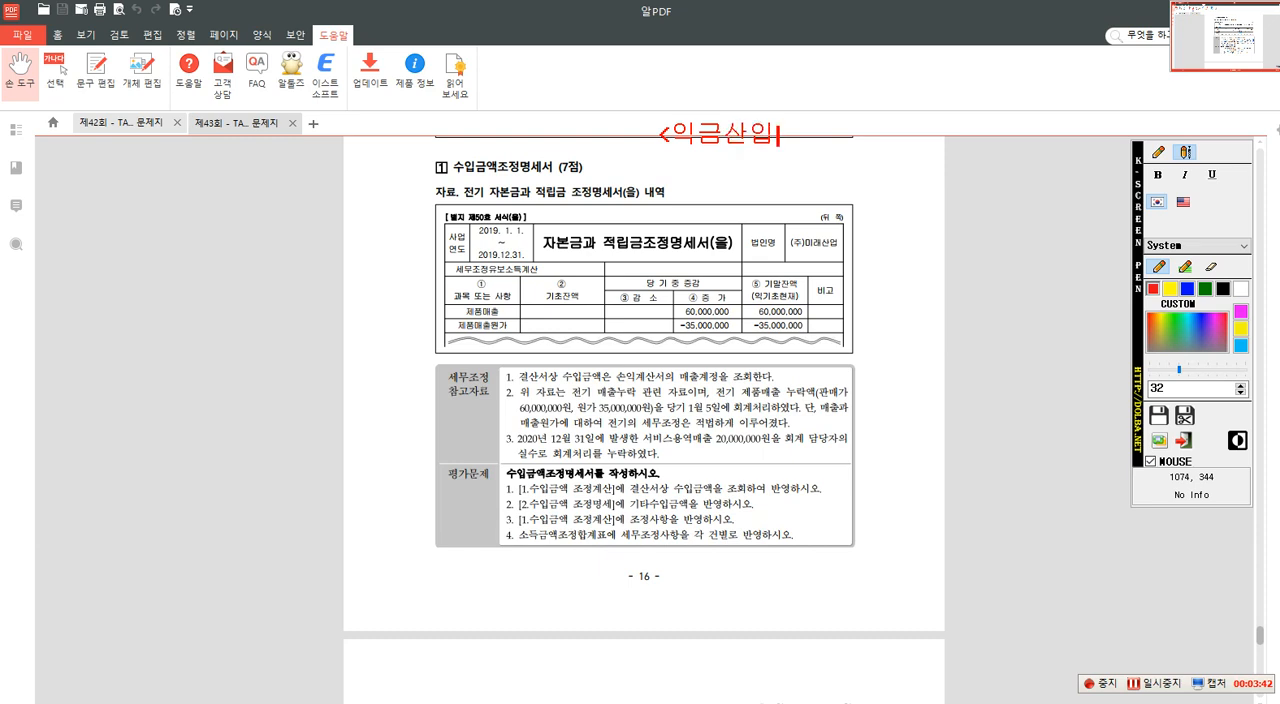
text(> [유보)
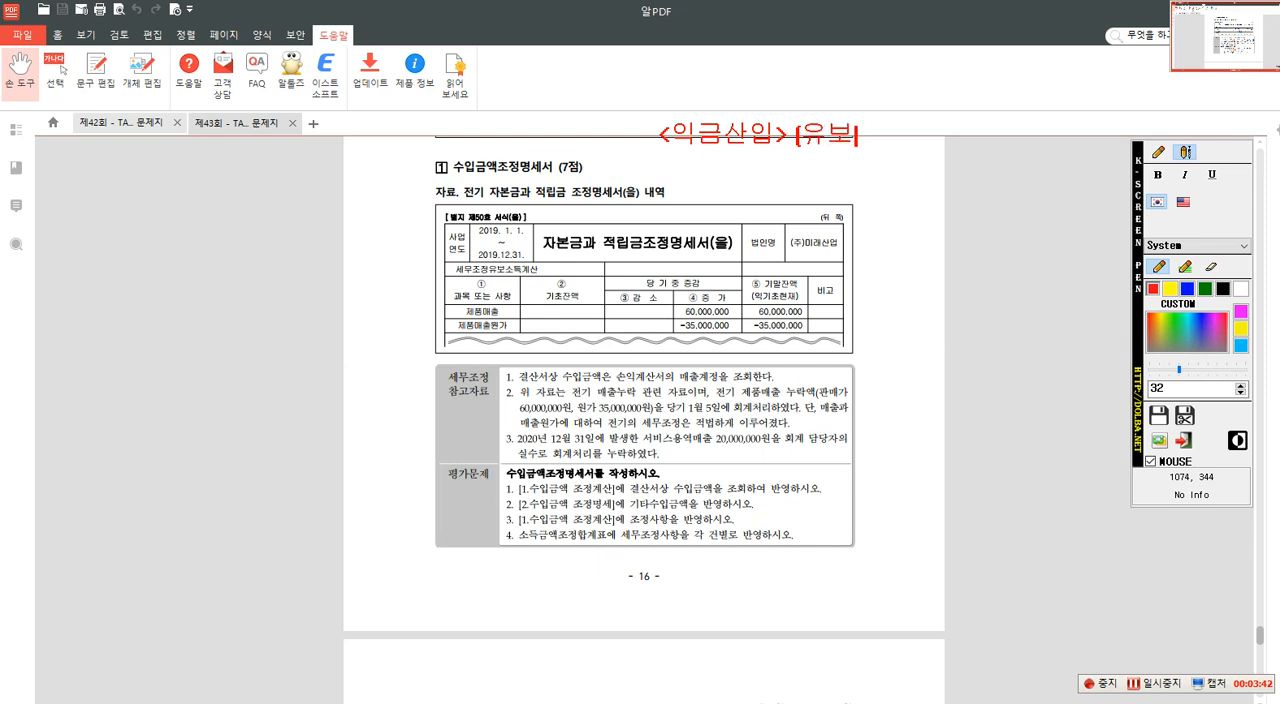
text(])
- Add a second annotation line reading "<손금산입> [유보]" beneath the 익금산입 line
key(Return)
text(<손금산입> [유보])
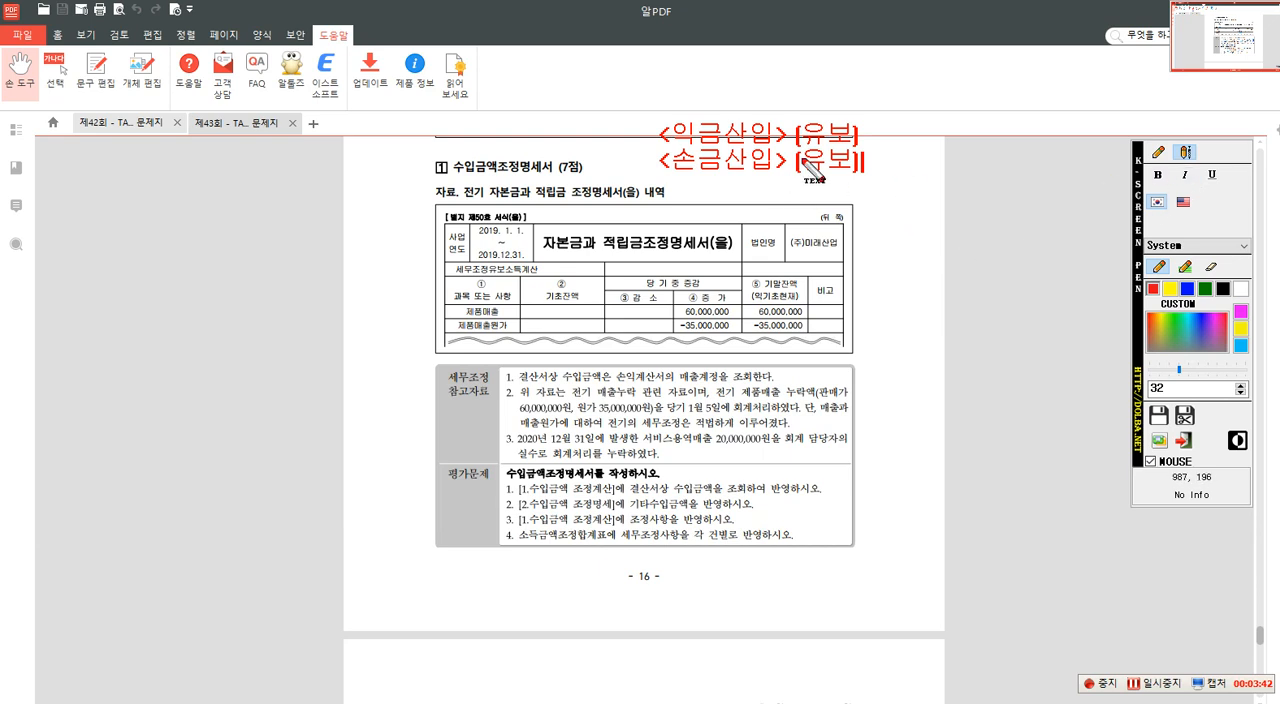
- Write the red text annotation "2019.12.31 결산" in the blank margin beside the 수입금액조정명세서 heading
click(1159, 152)
click(1185, 152)
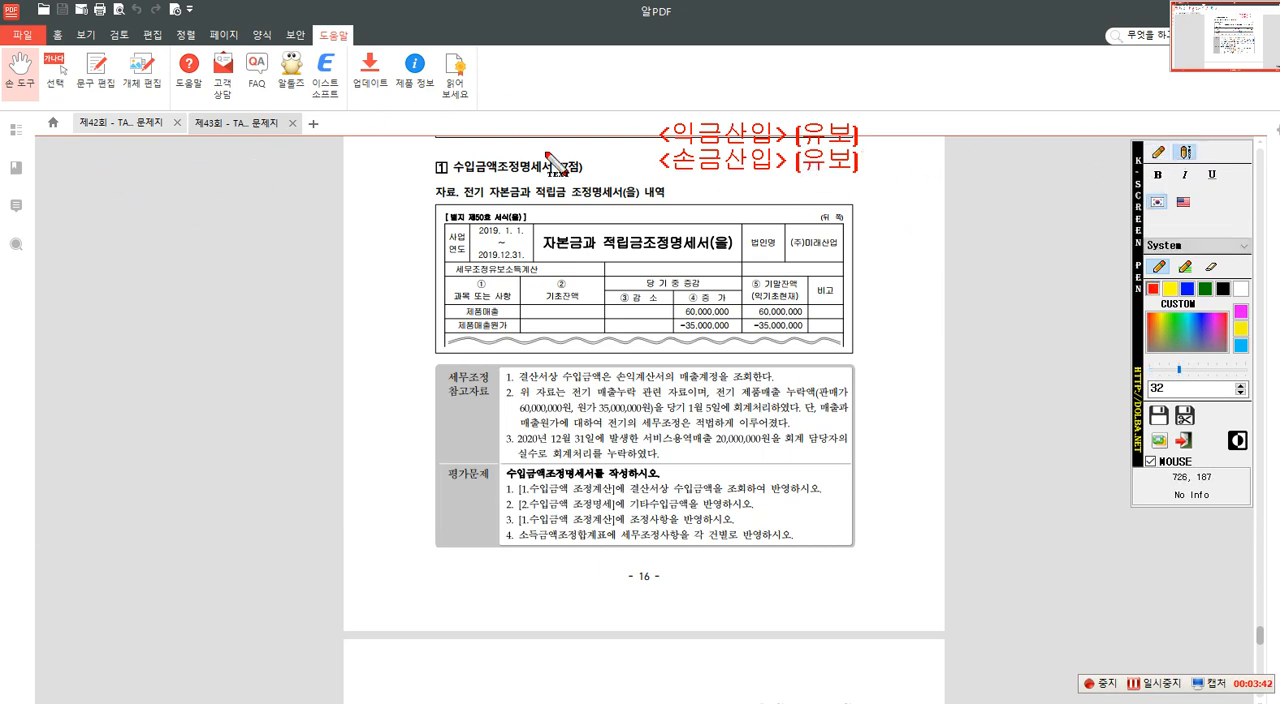
click(53, 164)
text(2019.)
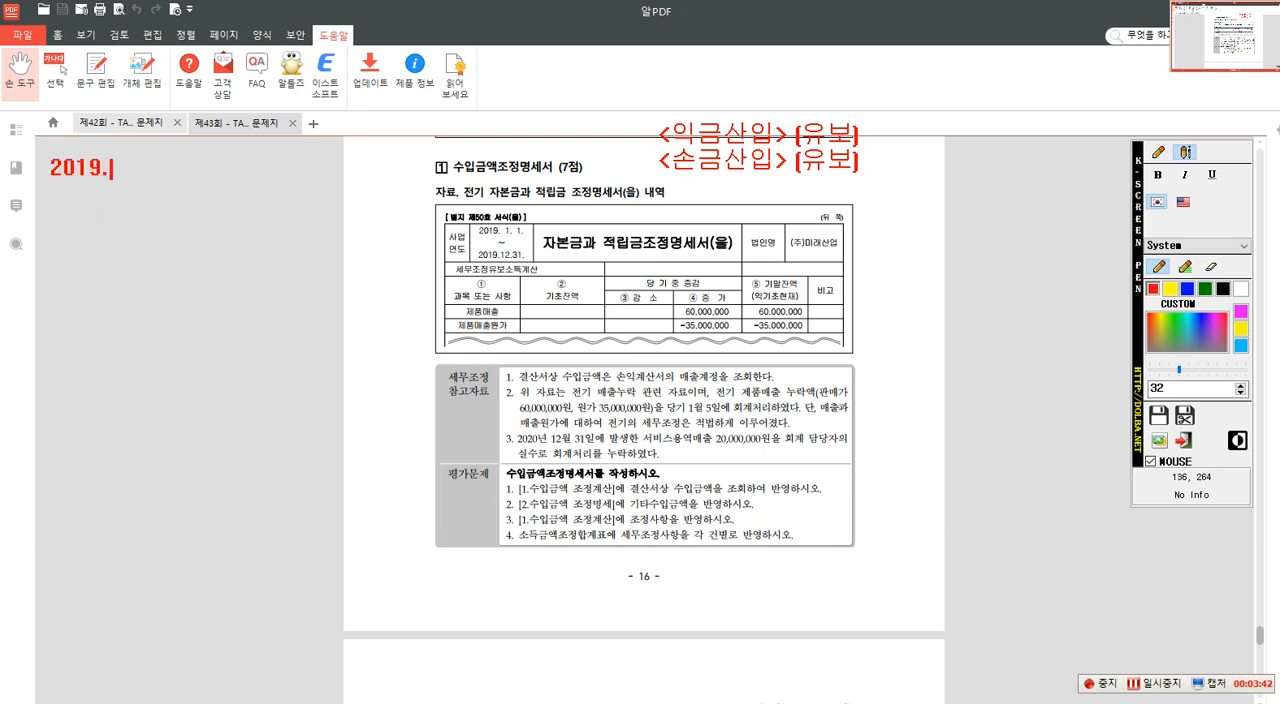
text(12.31 결산)
key(Return)
key(Return)
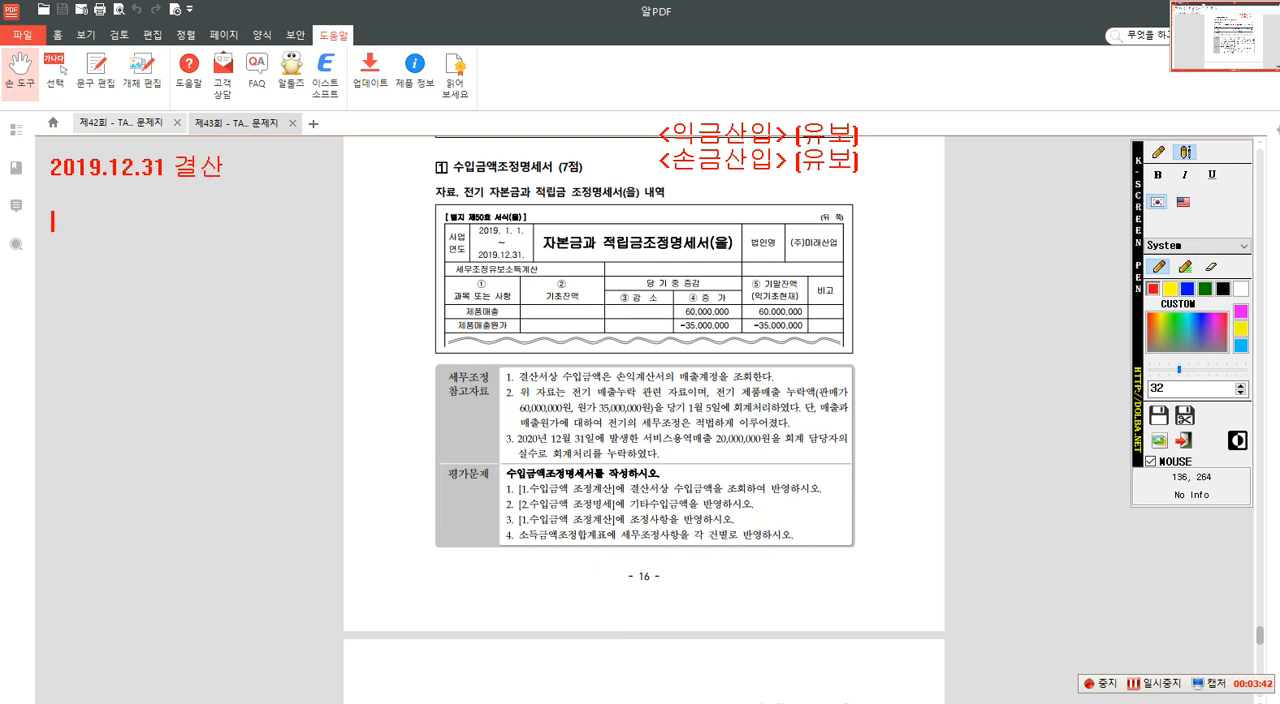
- Add the line "2020.01.....세무조정" beneath the 2019.12.31 결산 annotation
text(2020.01)
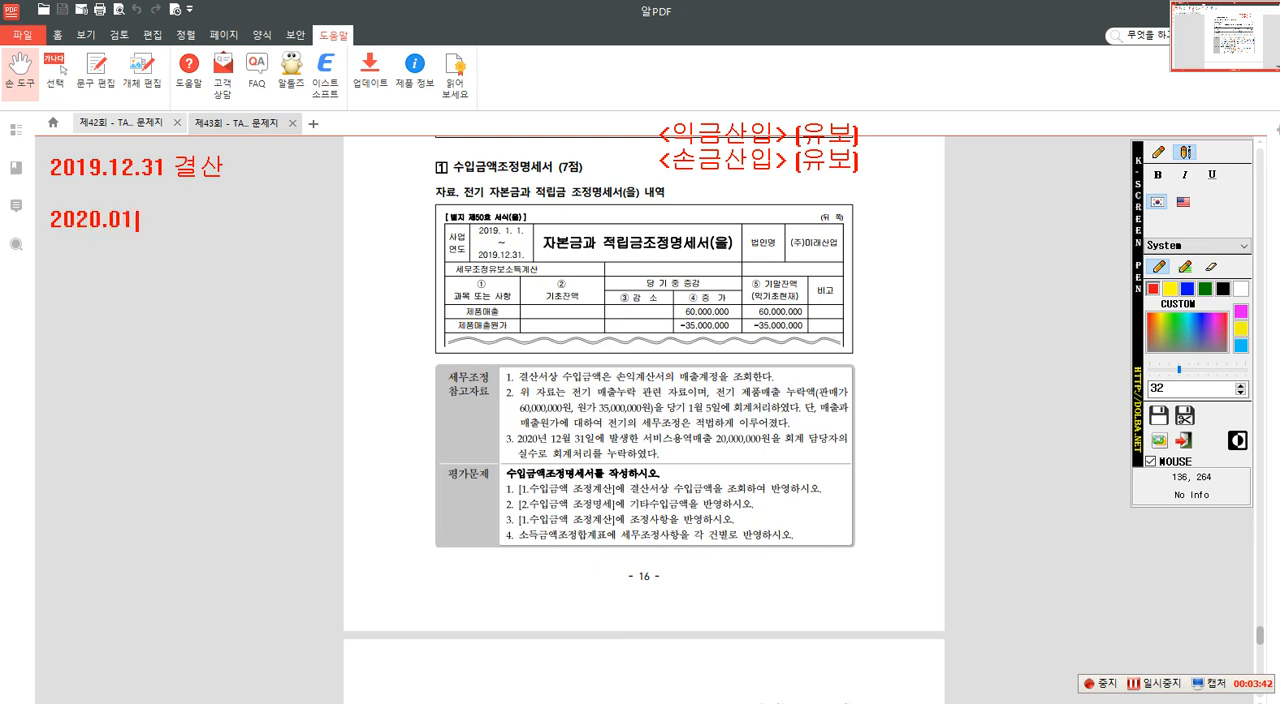
text(.....세무조)
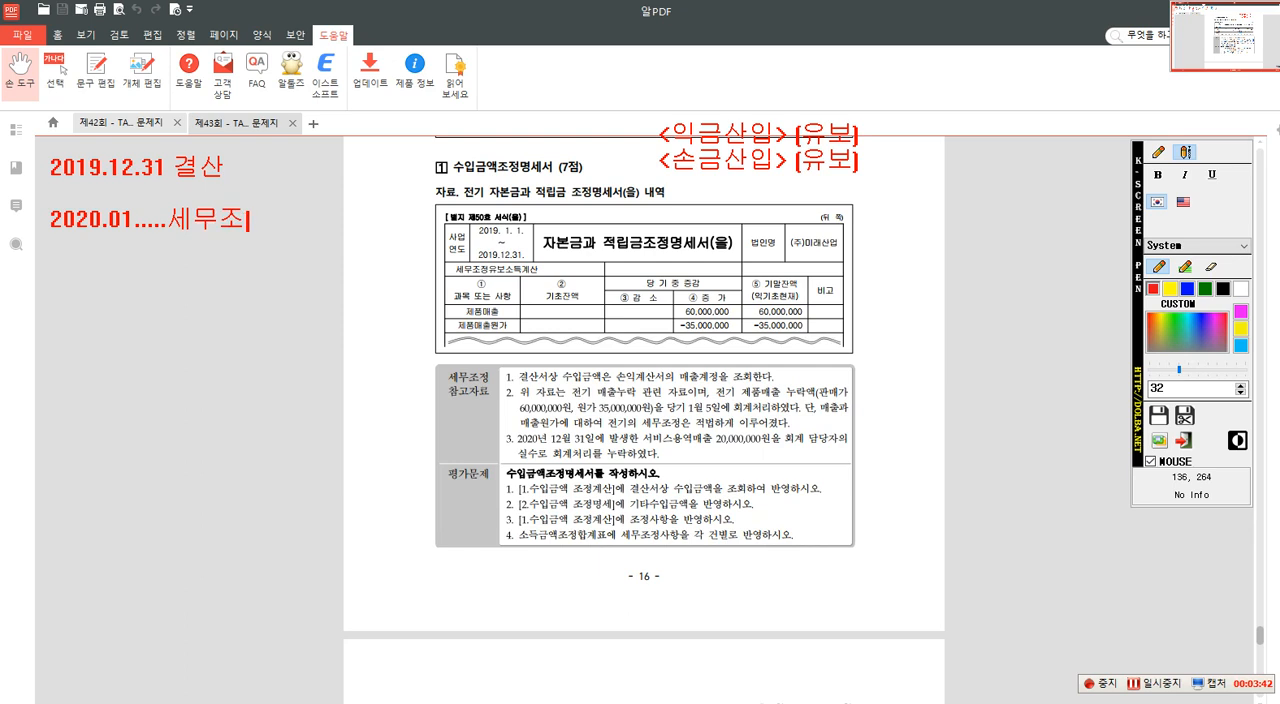
text(정 이)
key(BackSpace)
key(BackSpace)
key(Return)
- Write the example adjustment "매출액 누락 10,000 <익금산입> [유보]" under the 세무조정 line
text(매출)
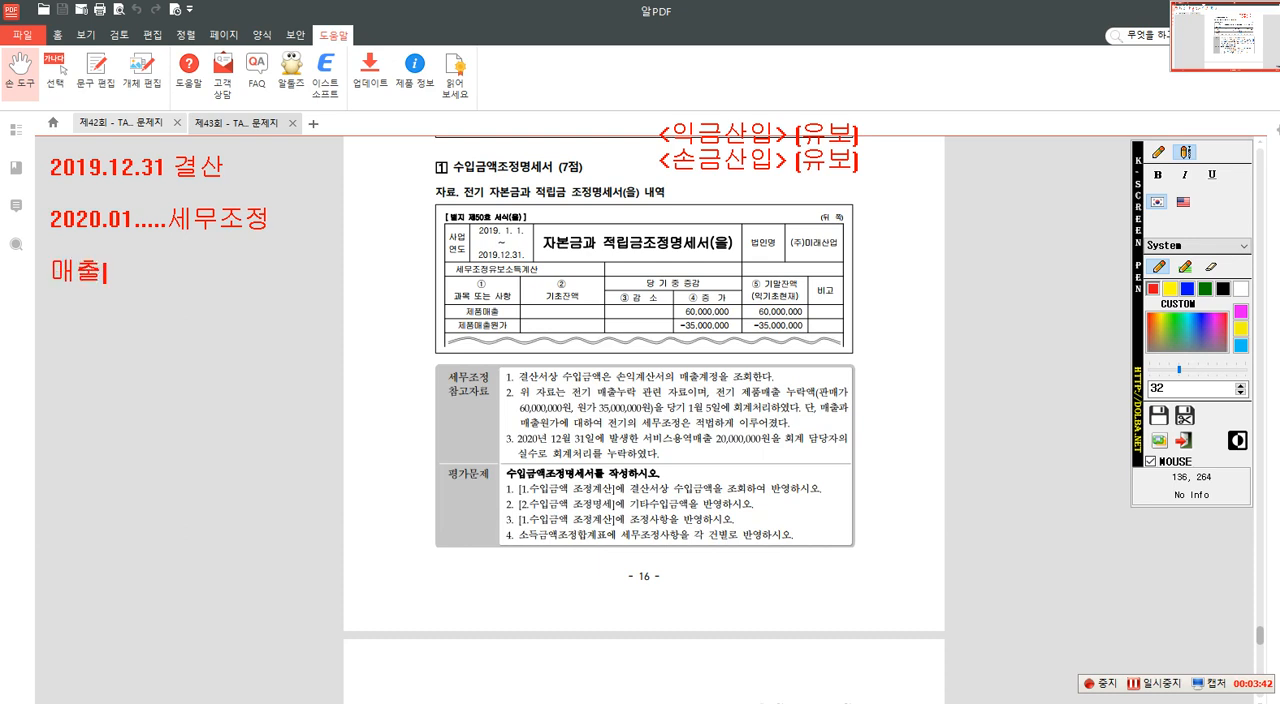
text(액 누락)
text(10,000)
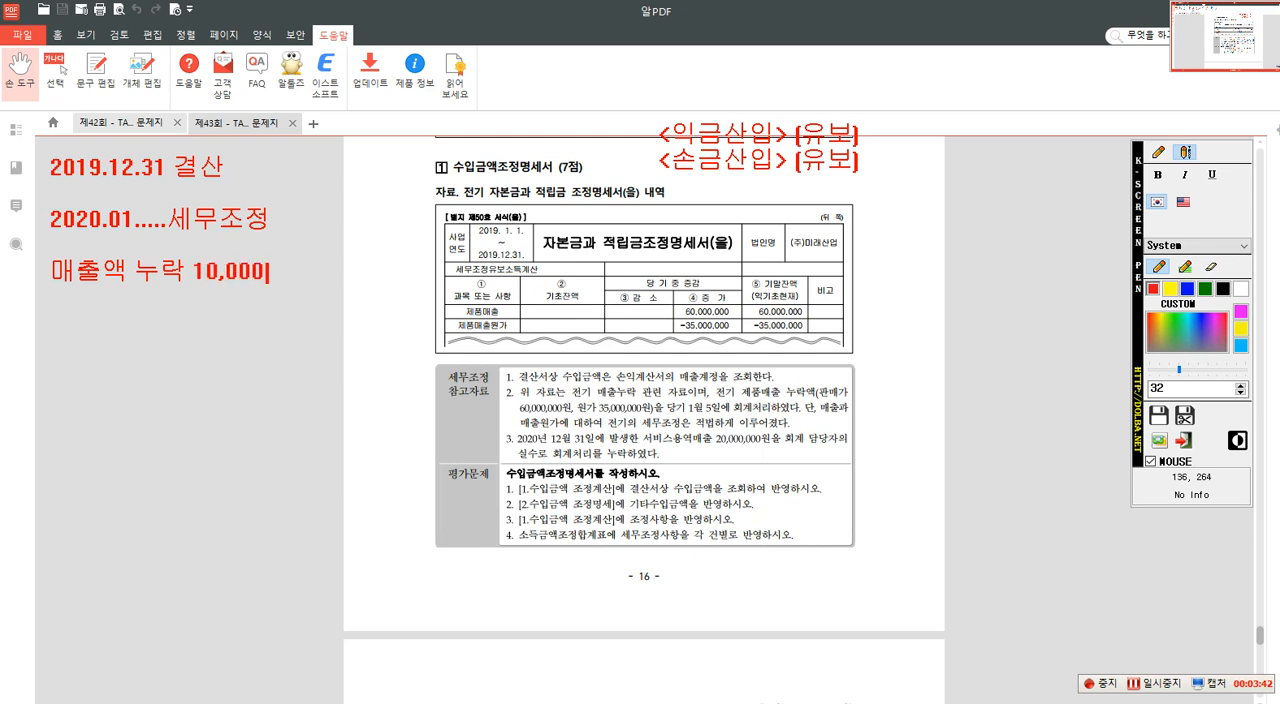
text( <)
text(익그)
text(금산입)
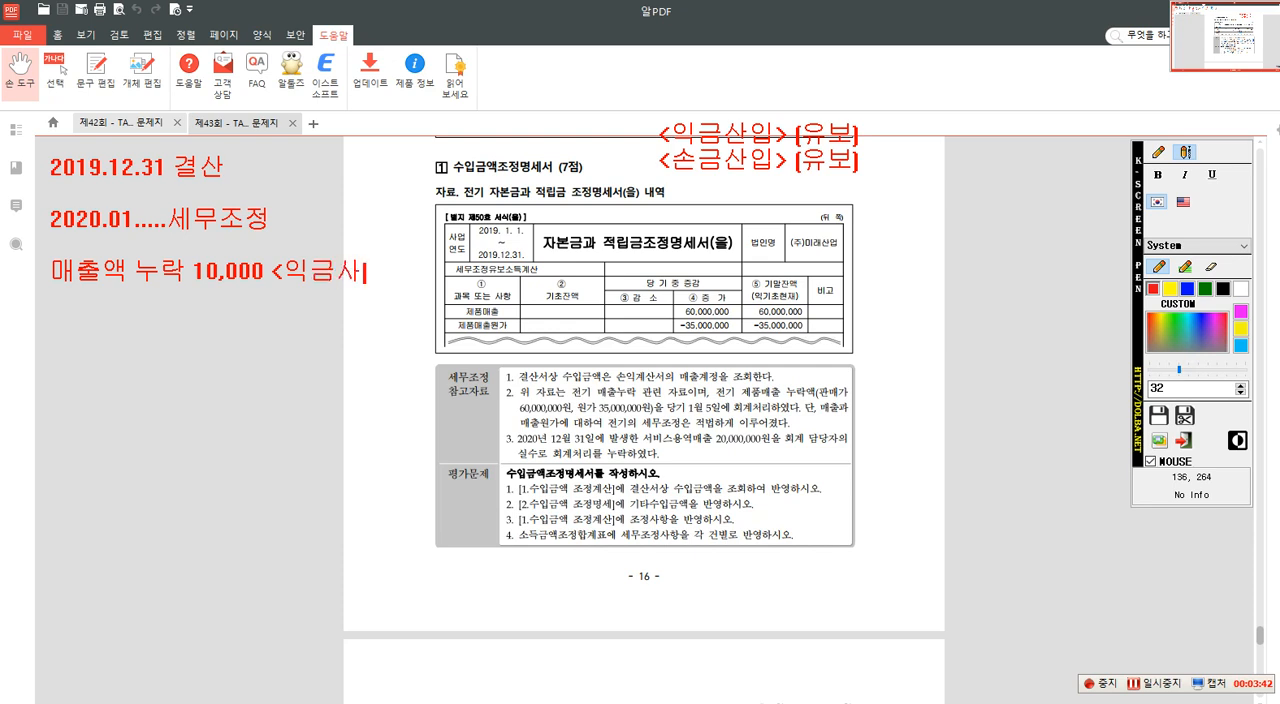
text(> [유보])
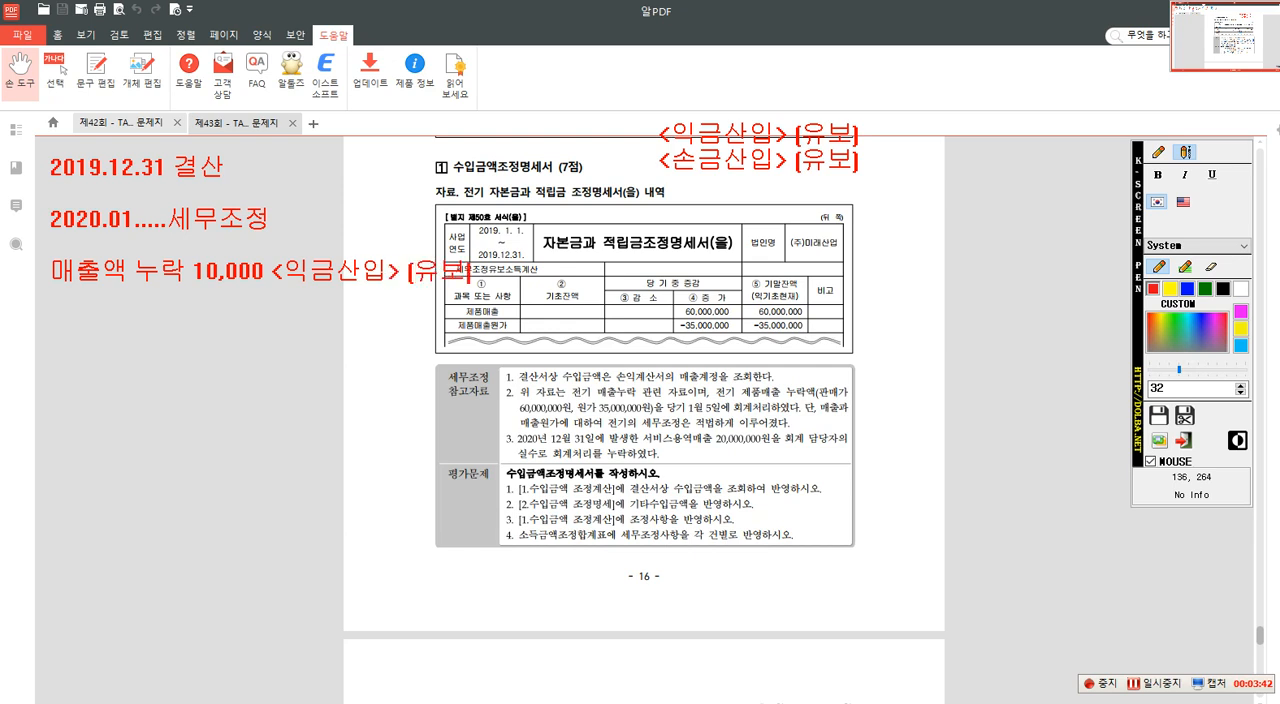
- Add the example adjustment "매출원가 누락 8,000 <손금산입> [유보]" below the 매출액 누락 line
key(Return)
key(Return)
text(매출원가)
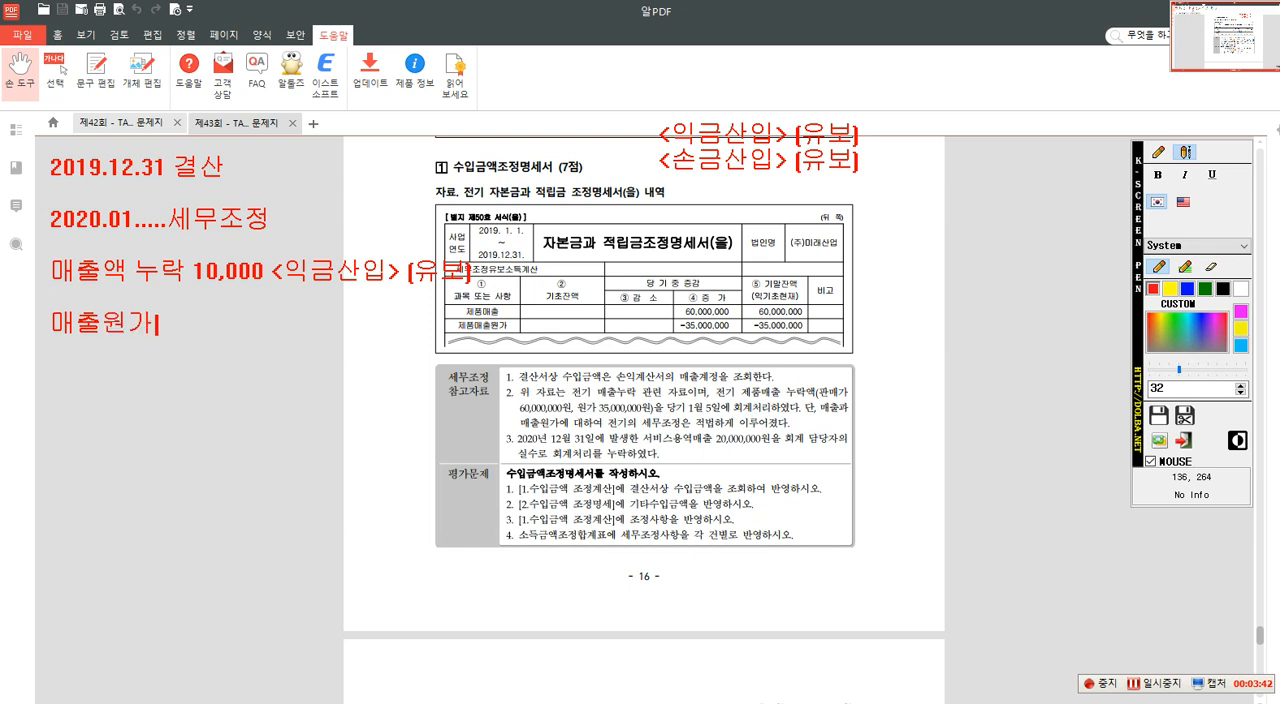
text( 누락  8,000 )
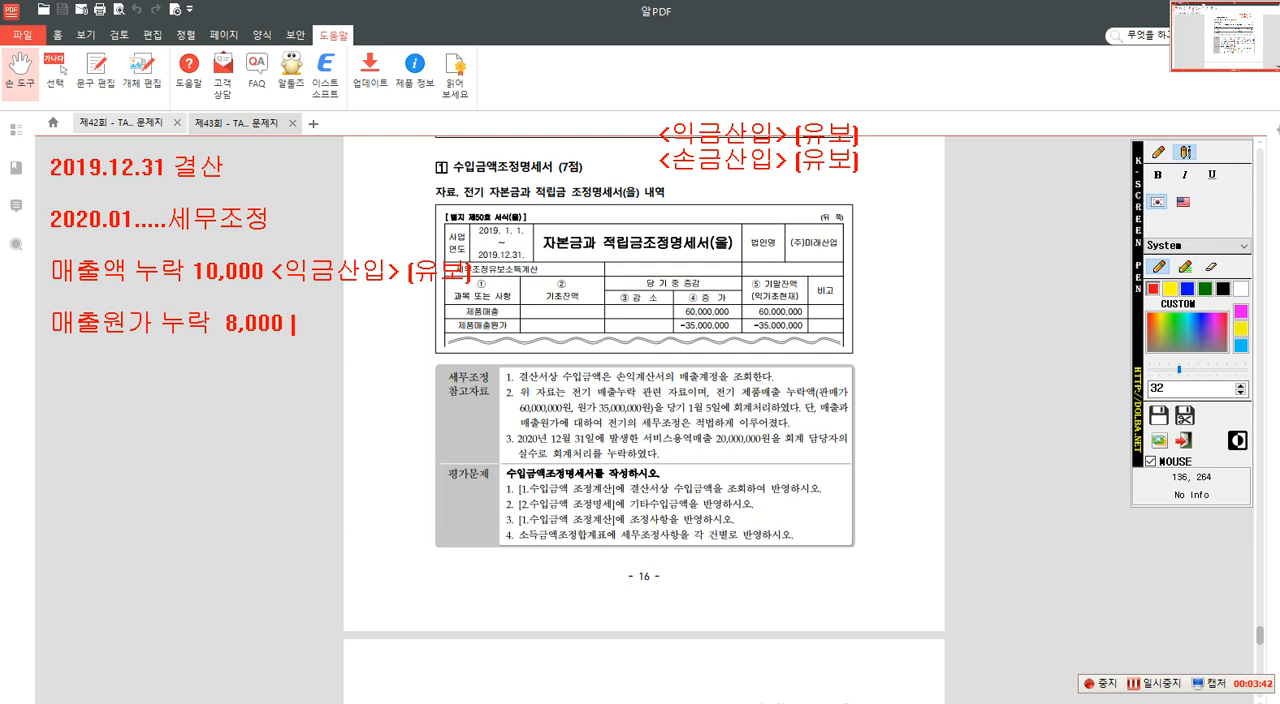
text(<손금산입)
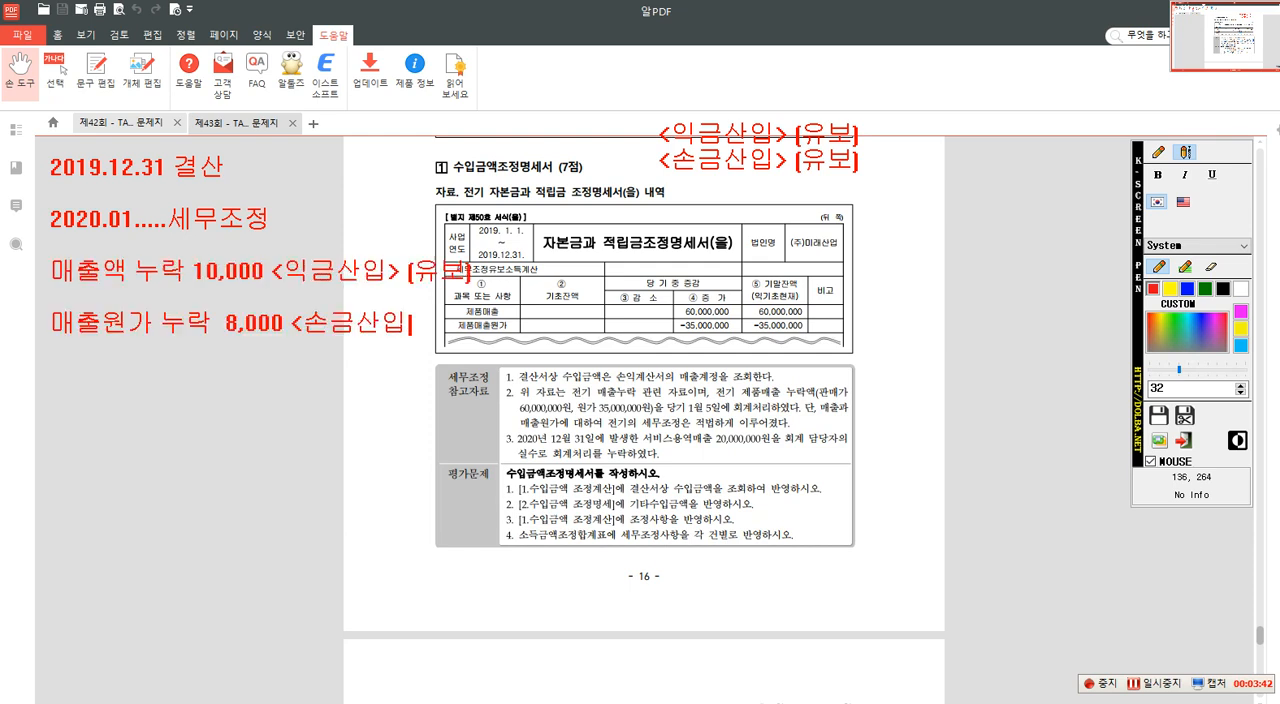
text(> [유보])
- Add the date line "2020.12.31. ....." below the two prior-year adjustment examples
key(Return)
text(2020.12.31.)
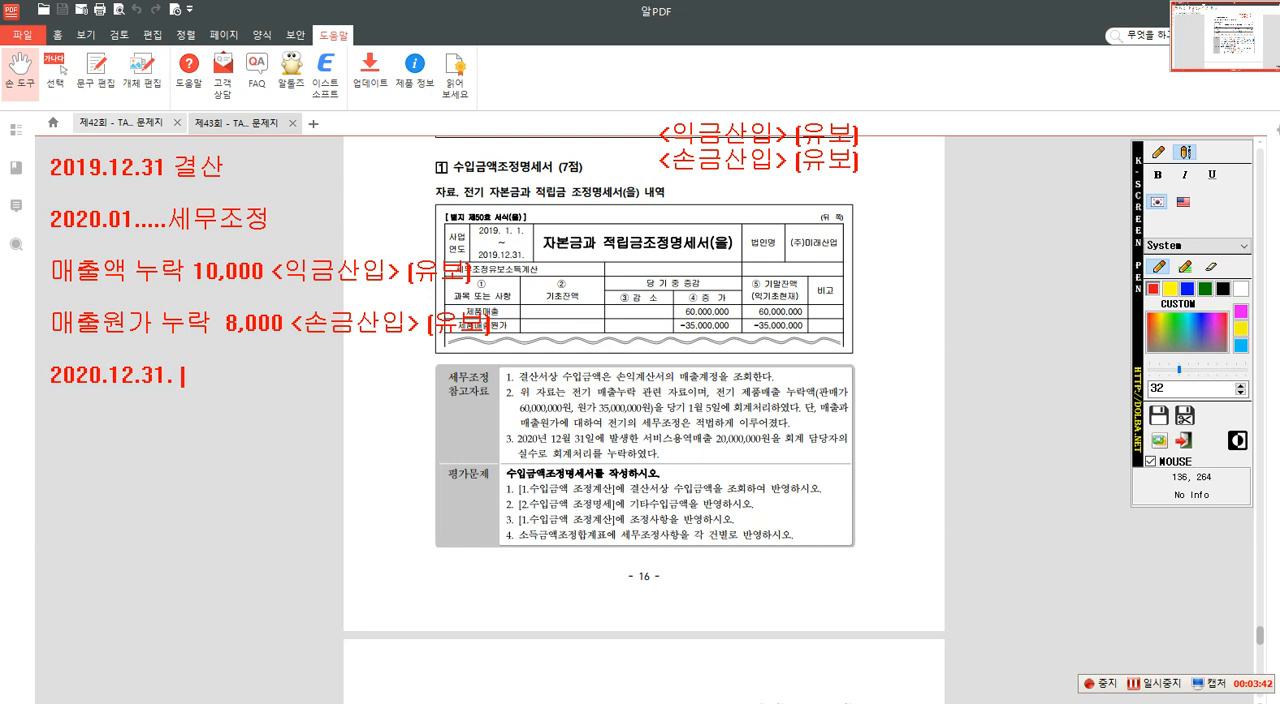
text( .....)
key(Return)
- Draw rectangles around the 2019.12.31 결산 line and the two 누락 lines, plus an arrow from the lower box up to 세무조정
click(1159, 152)
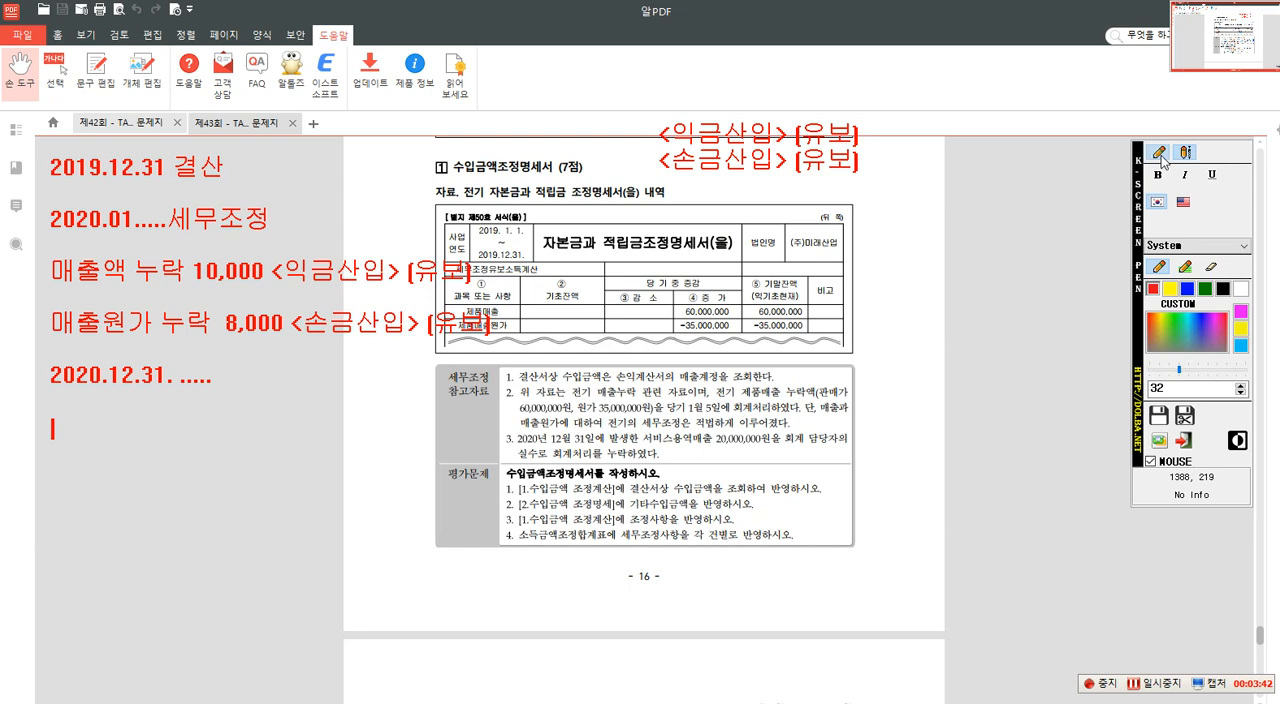
click(1186, 221)
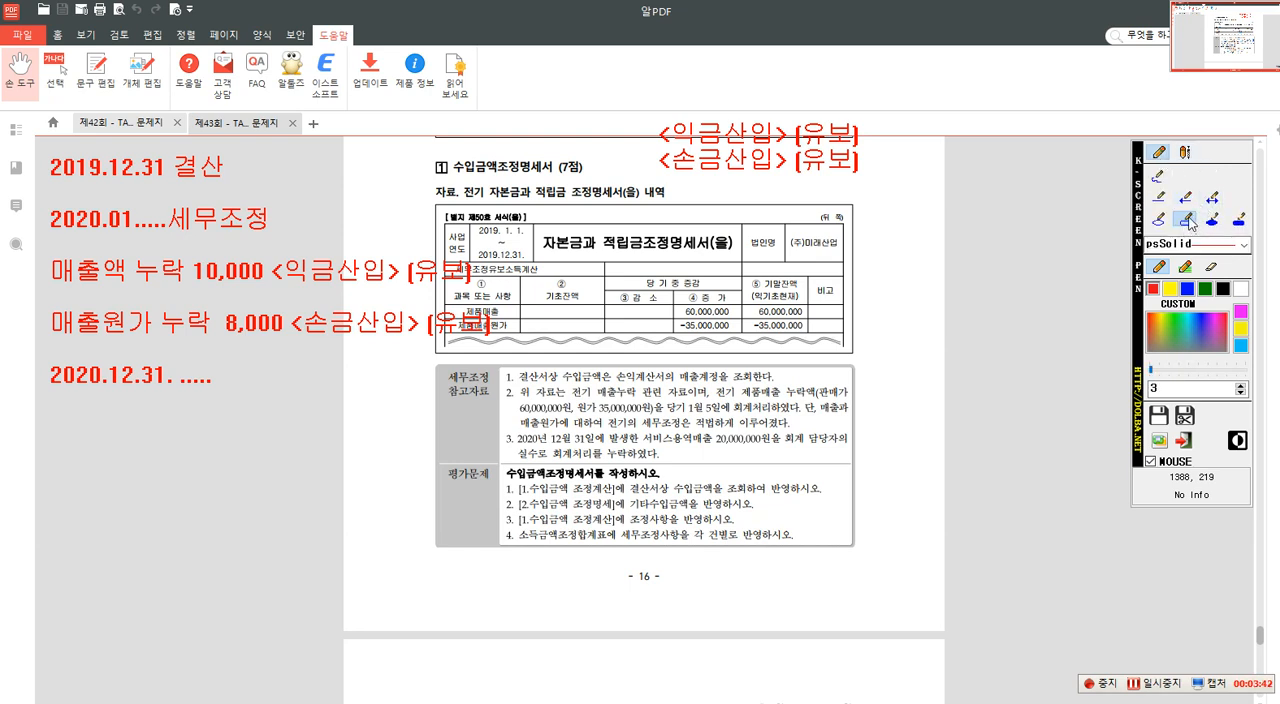
mouse_move(47, 147)
mouse_down()
mouse_move(113, 191)
mouse_move(228, 183)
mouse_up()
drag(43, 244, 501, 350)
click(1187, 199)
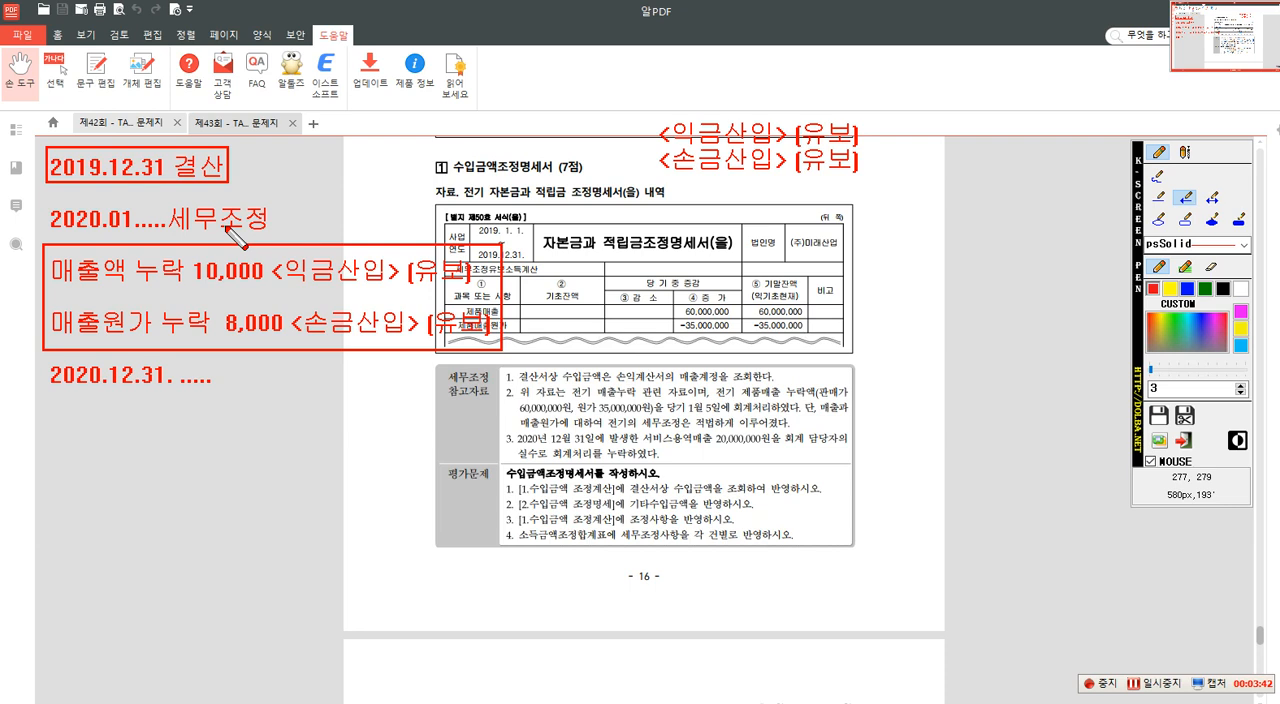
drag(226, 254, 226, 230)
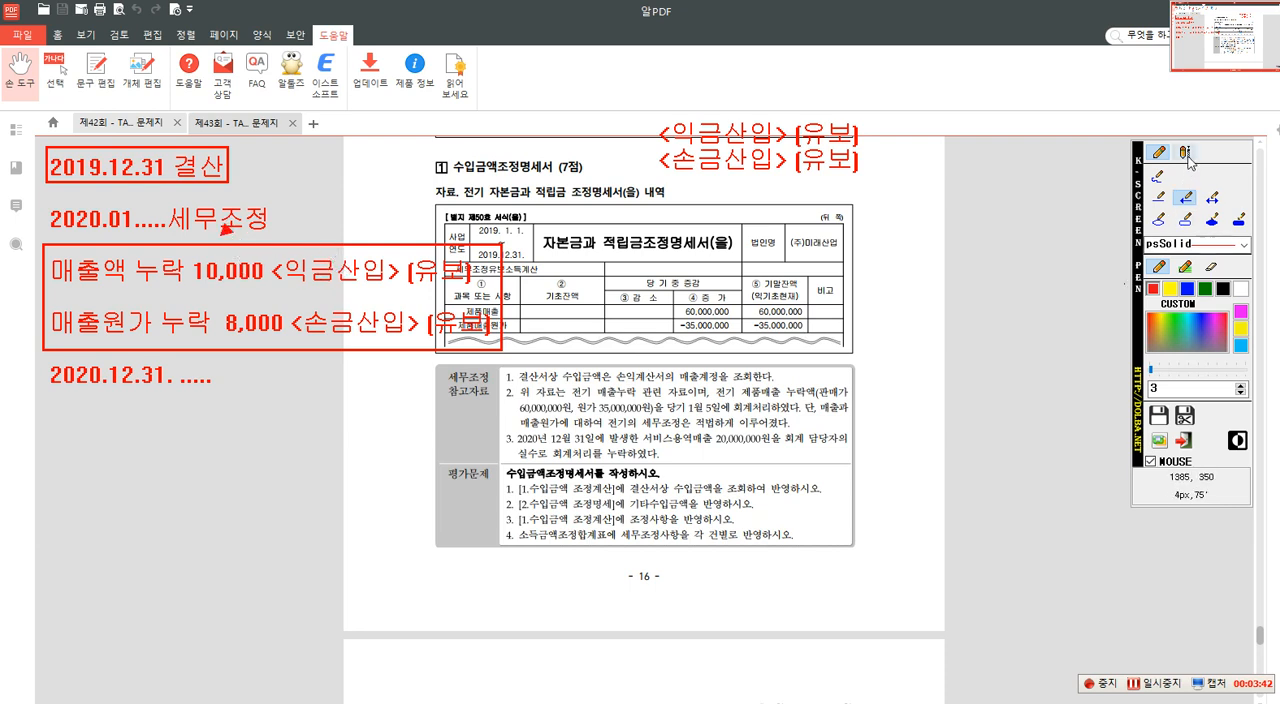
- Write the text annotation "2020.1....." on the same row as the 세무조정 line, beside the table
click(1186, 155)
click(347, 226)
text(202)
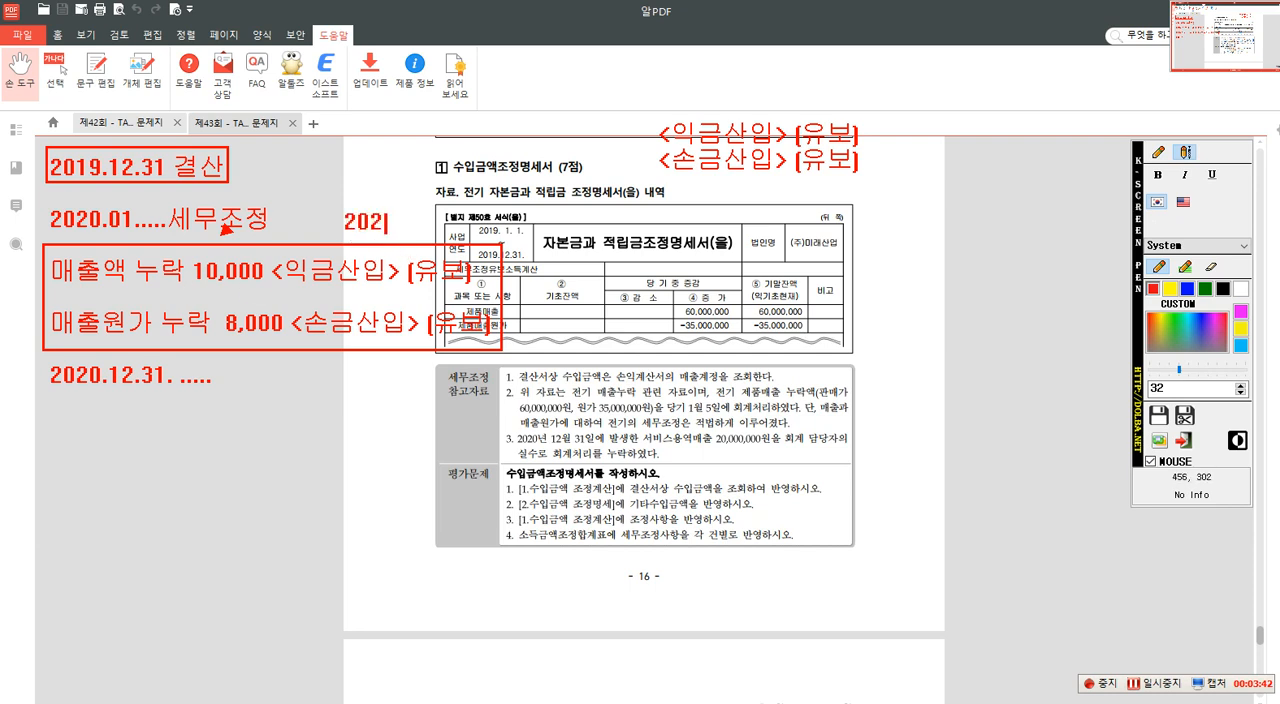
text(0.1.....)
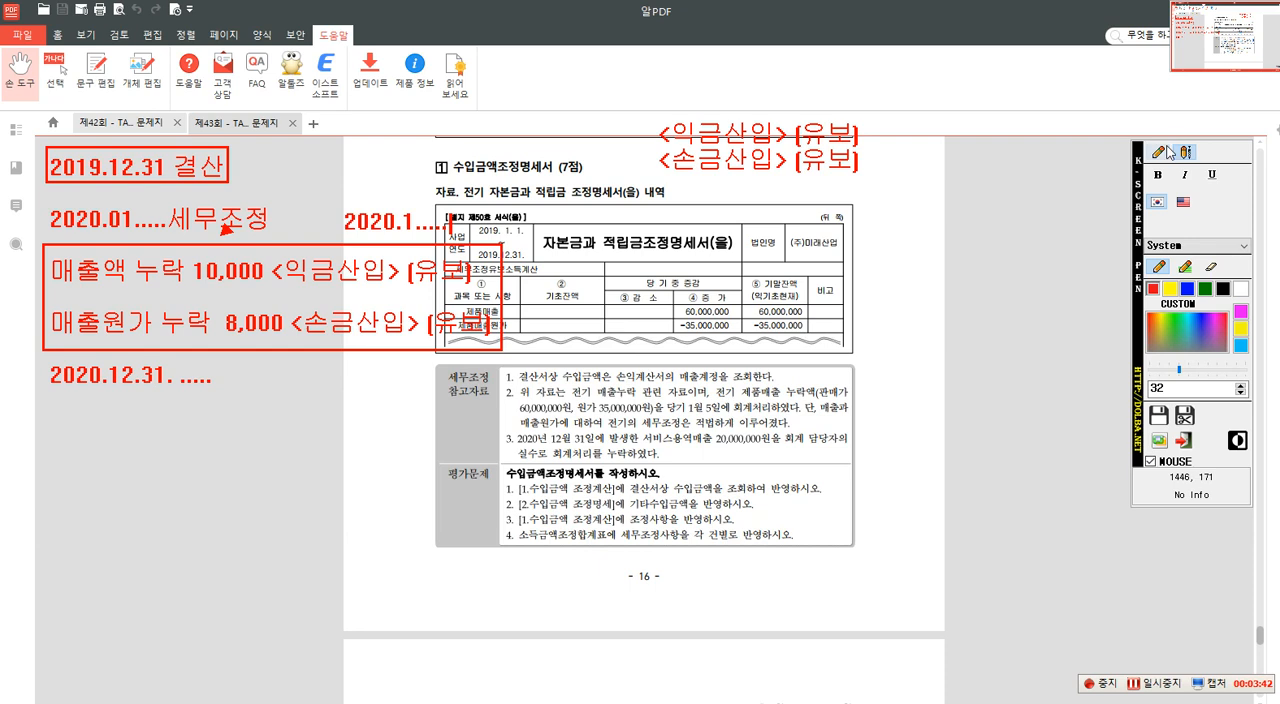
- Write "매출액 누락 <익금불산입> [유보감소]" beneath the 2020.12.31. line
click(1185, 152)
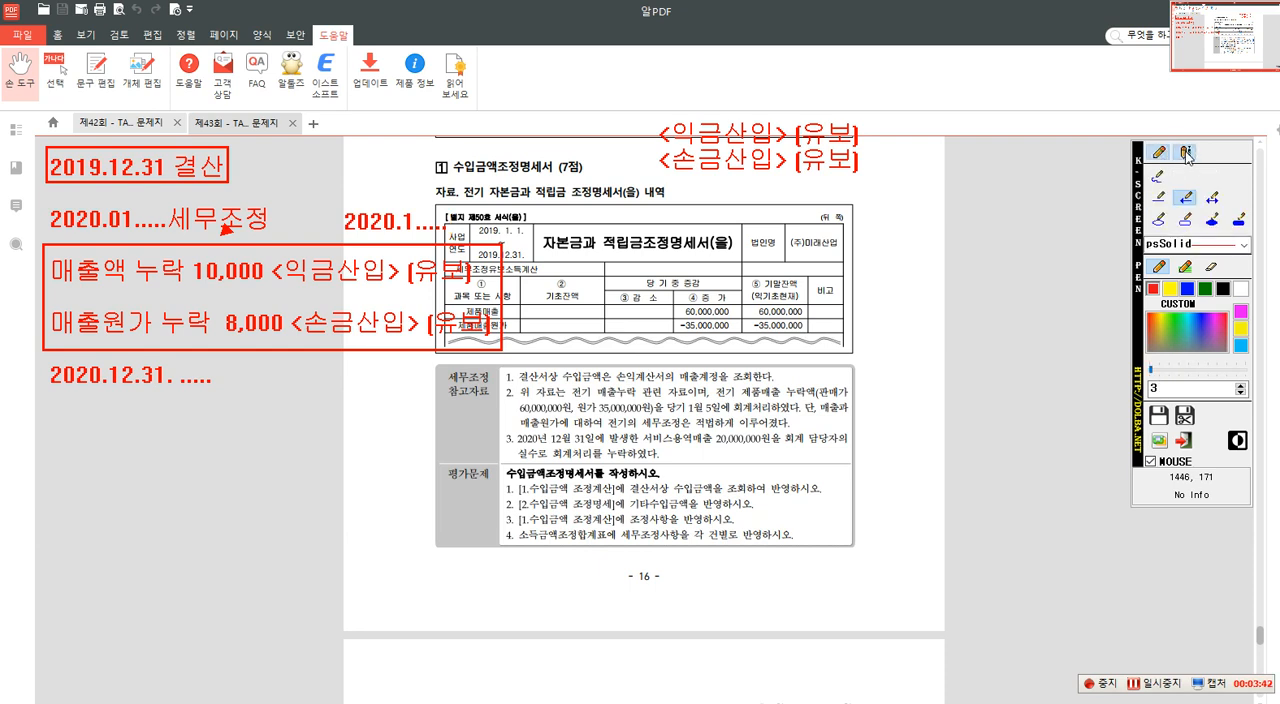
click(116, 353)
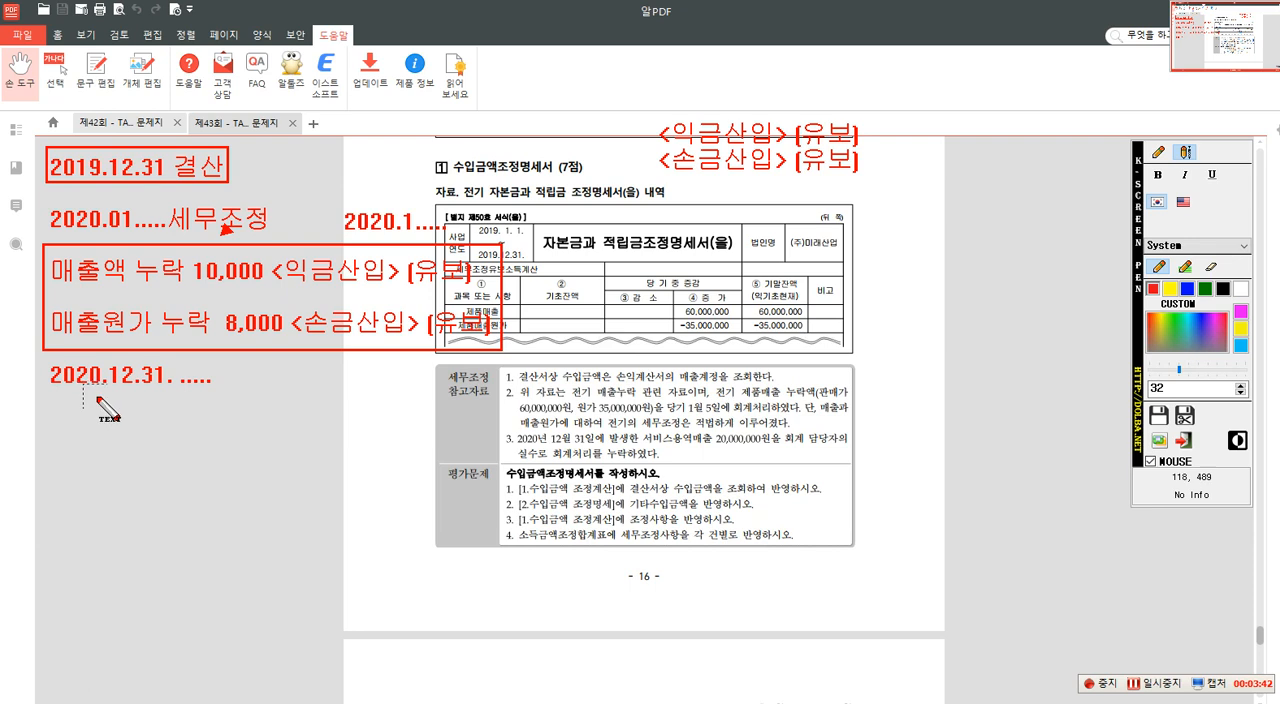
click(69, 427)
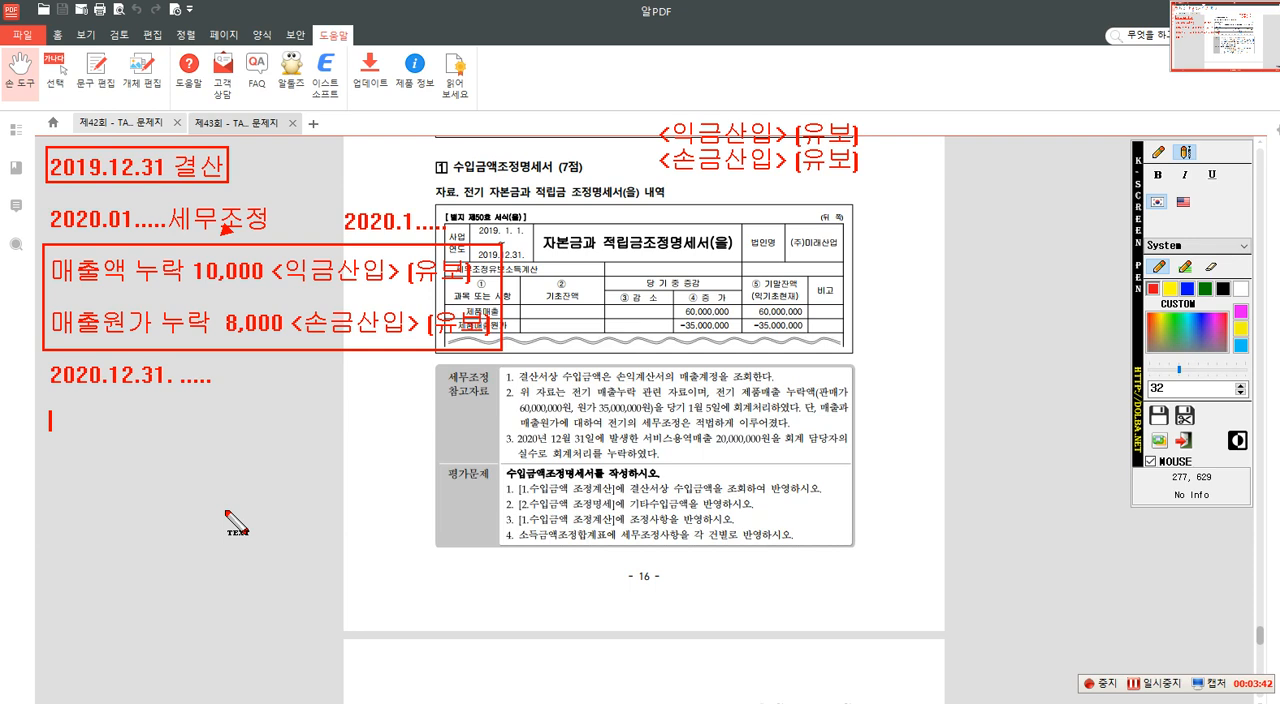
text(매출)
text(누ㄹ)
key(BackSpace)
key(BackSpace)
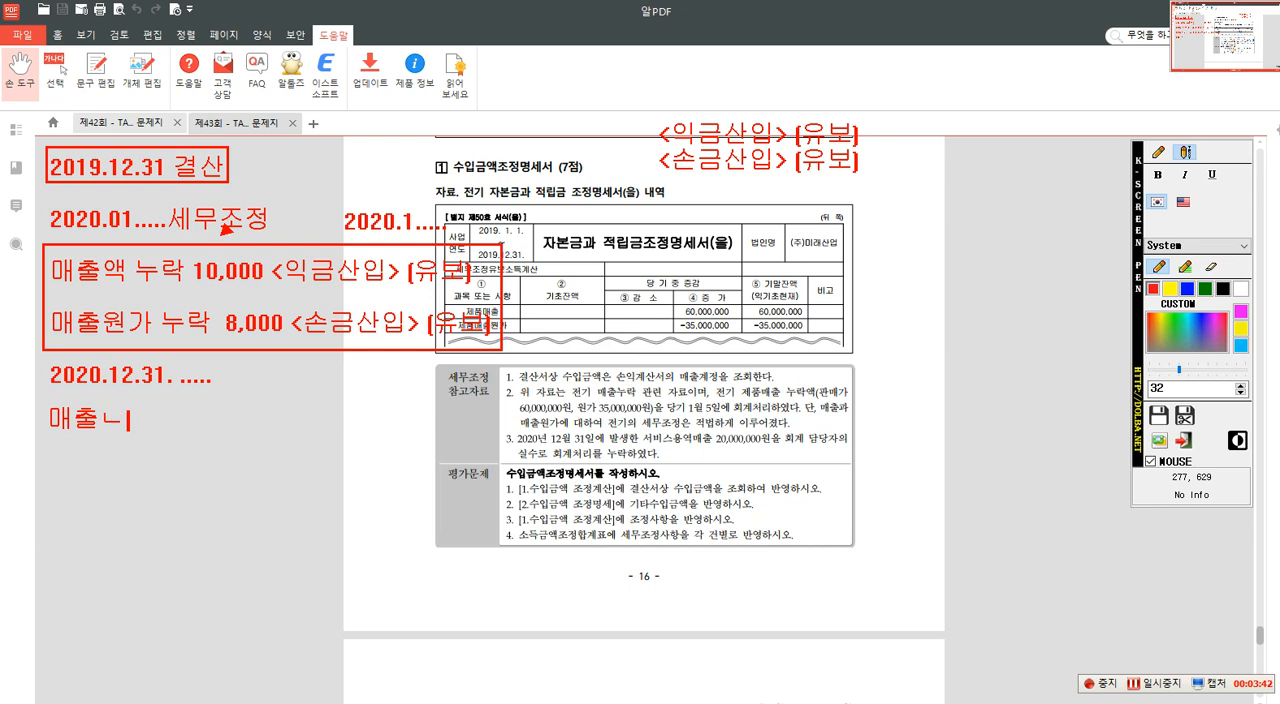
text(액 눌ㅏㄱ)
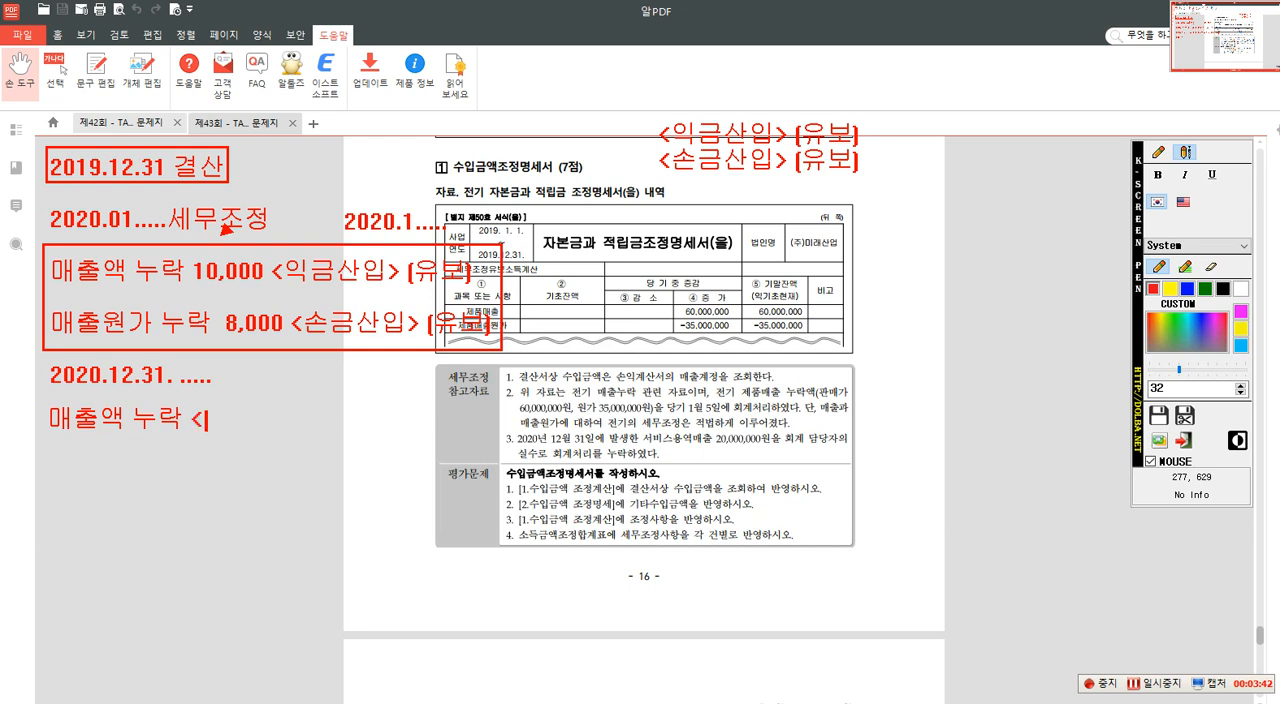
text(익)
text(금불산)
text(이)
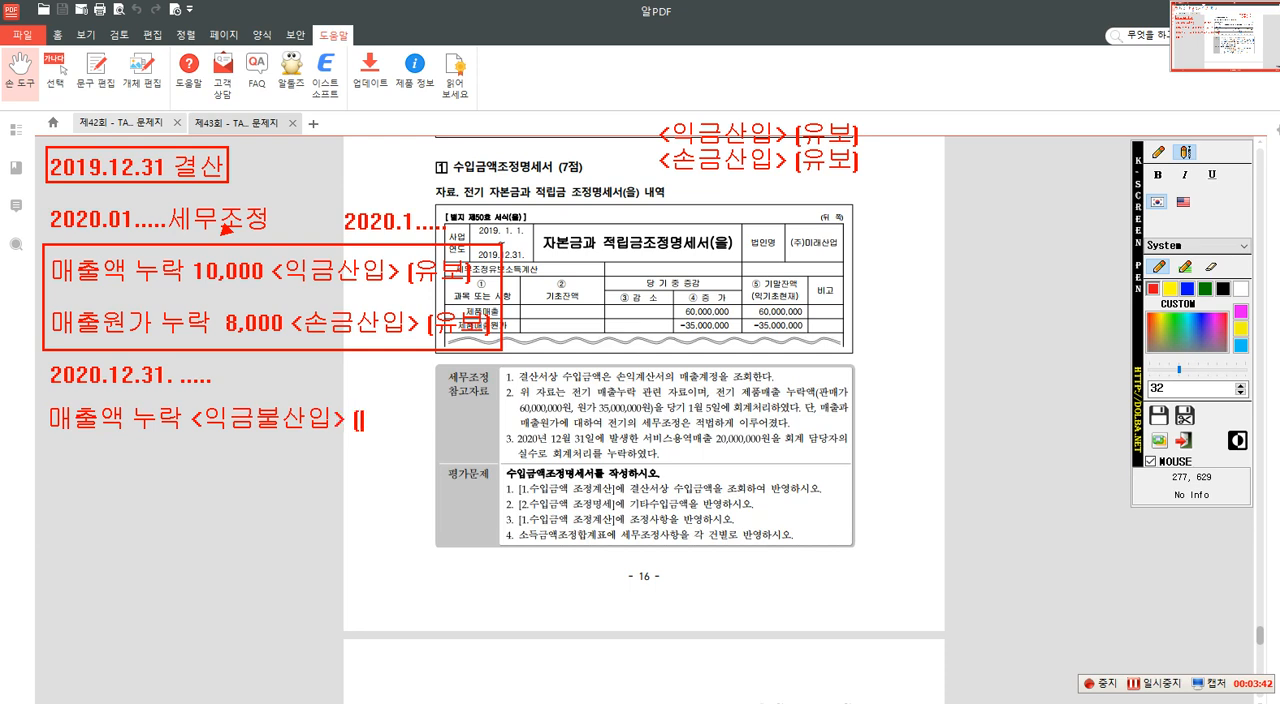
text(ㅂ> [유보감소)
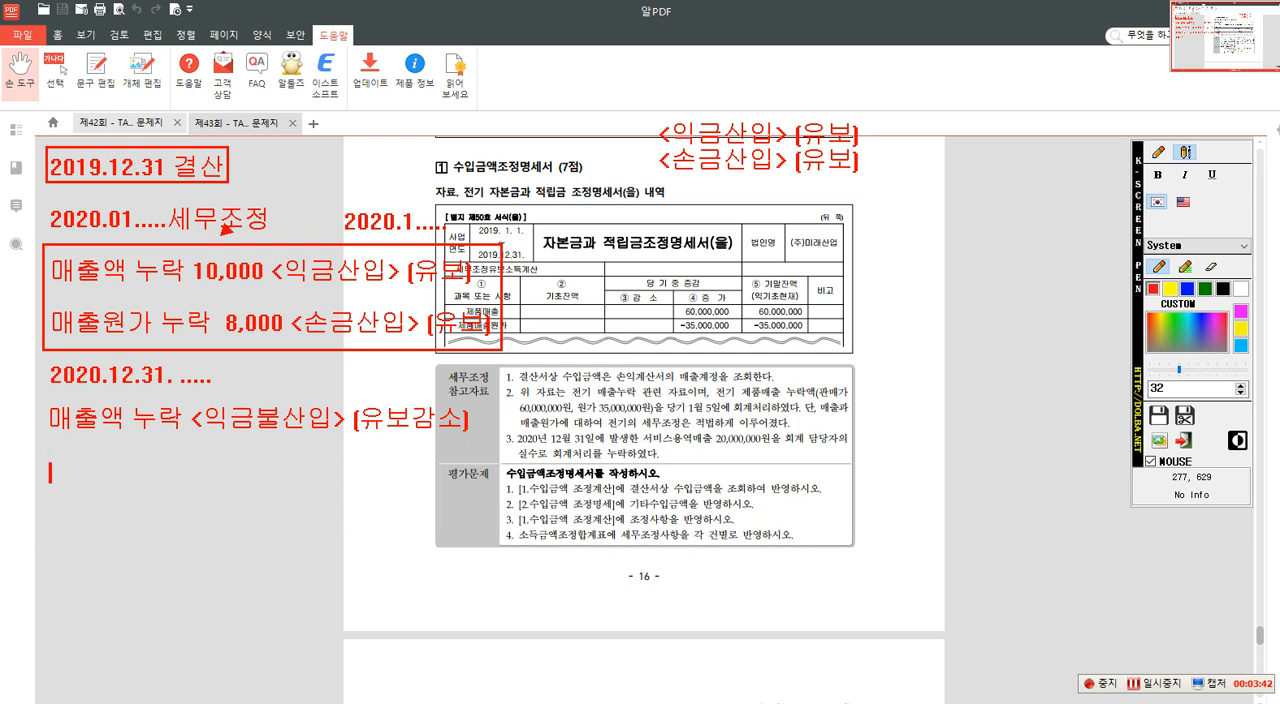
text(매출원가 누락)
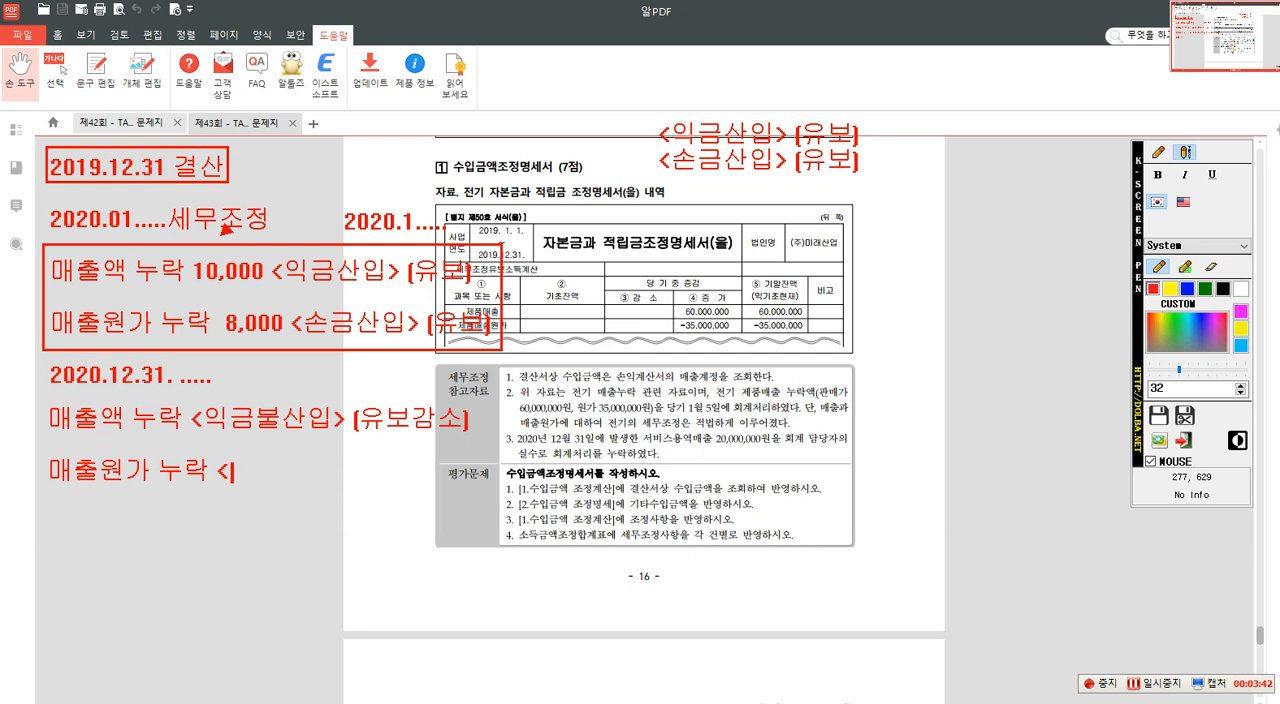
text( <손금불산이)
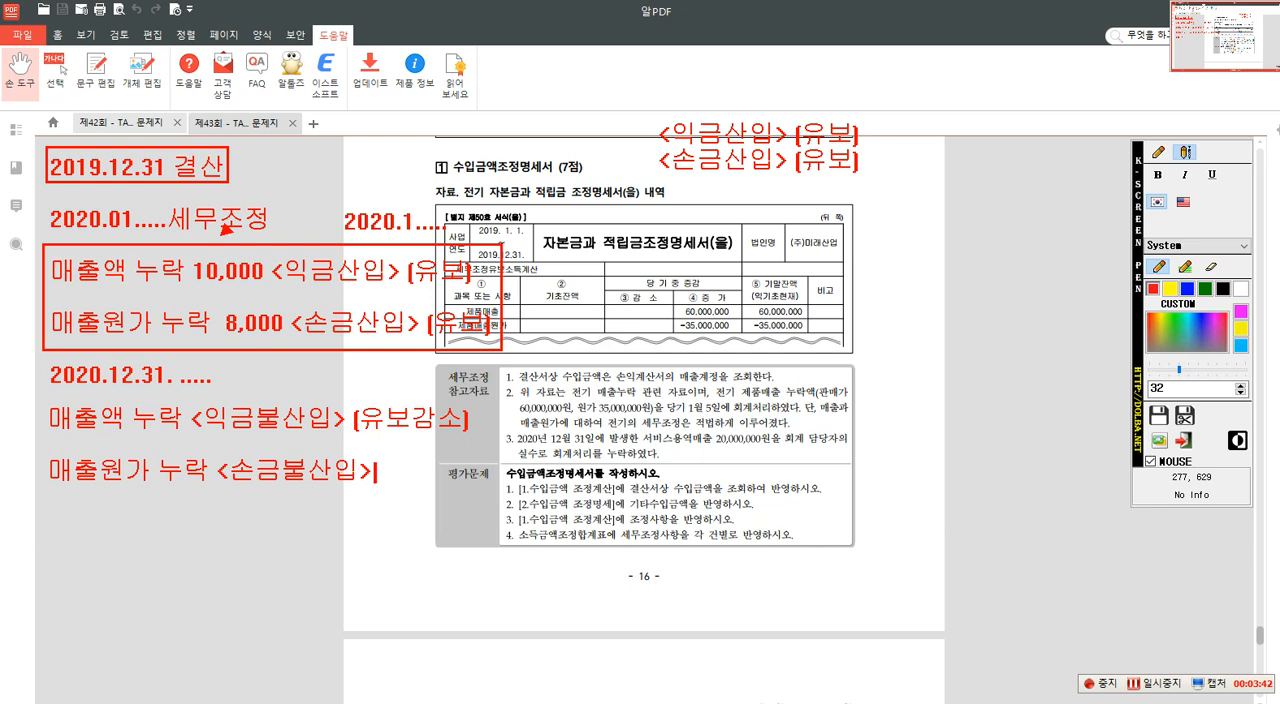
- Add "매출원가 누락 <손금불산입> [유보감소]" beneath the 익금불산입 line
text(유보감소)
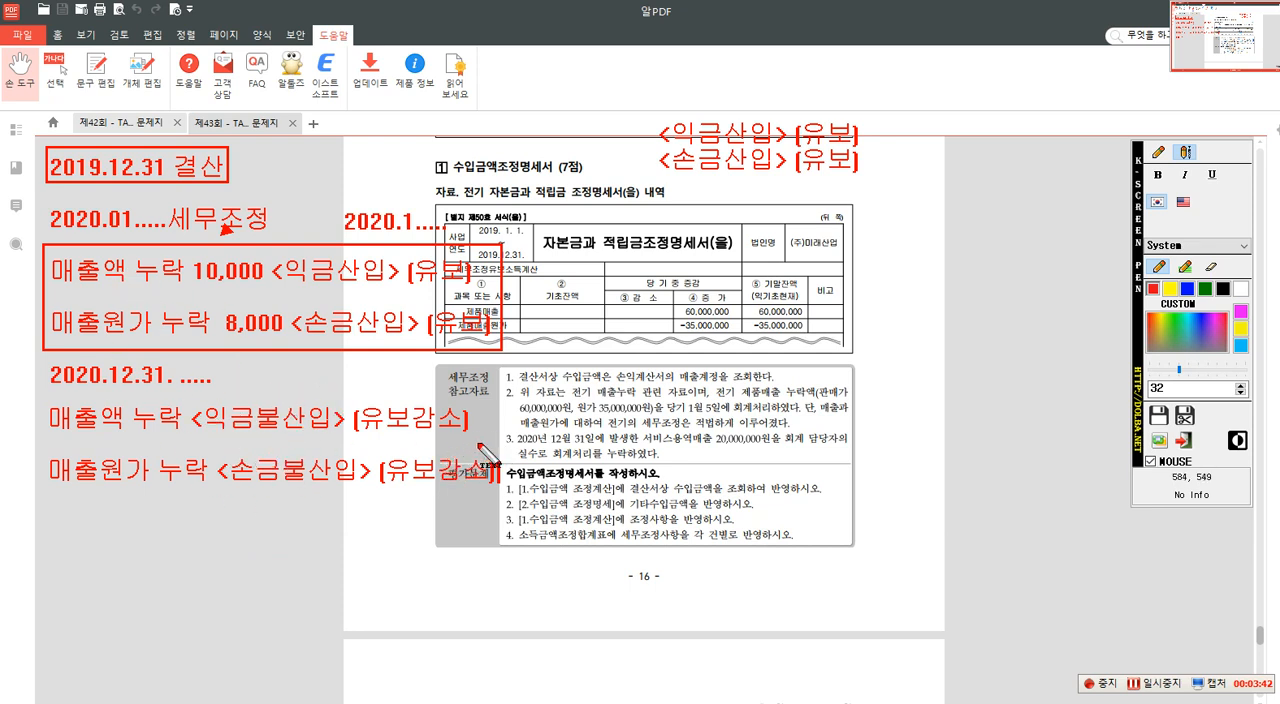
- Box the 제품매출 and 제품매출원가 table rows, and append 60,000,000 to the 익금불산입 line and 35,000,000 to the 손금불산입 line
click(1160, 155)
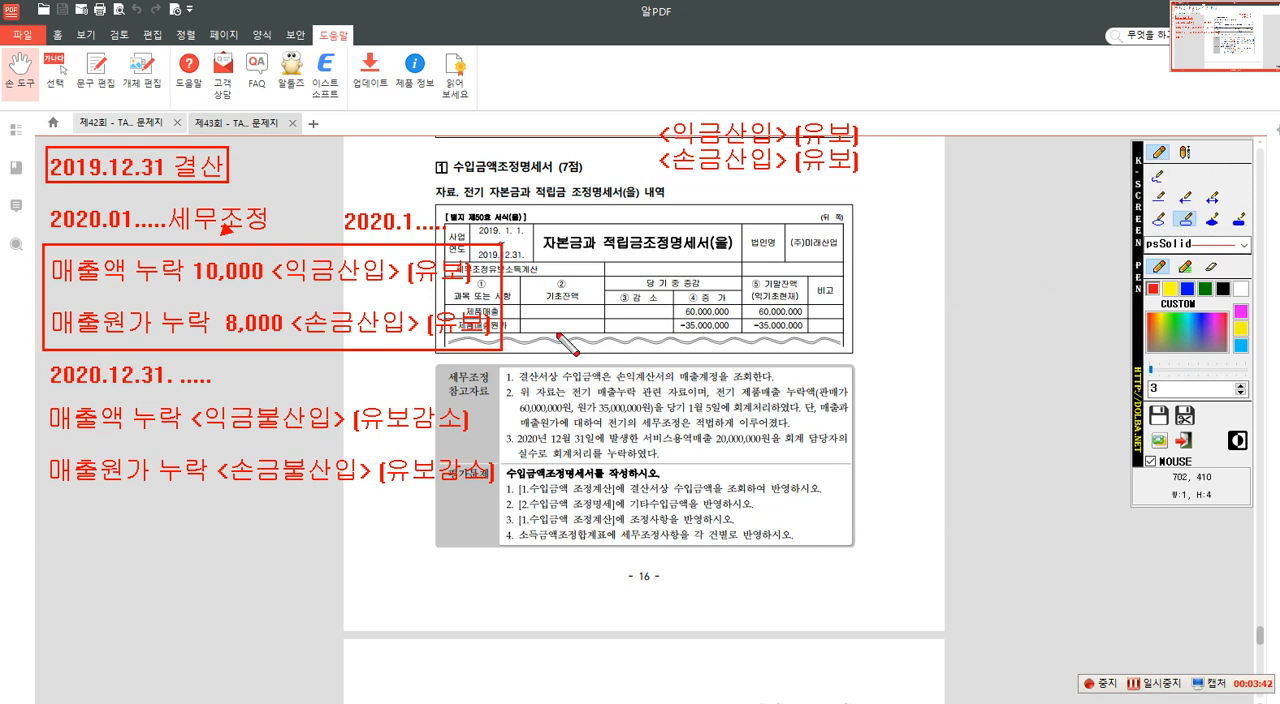
drag(448, 303, 810, 331)
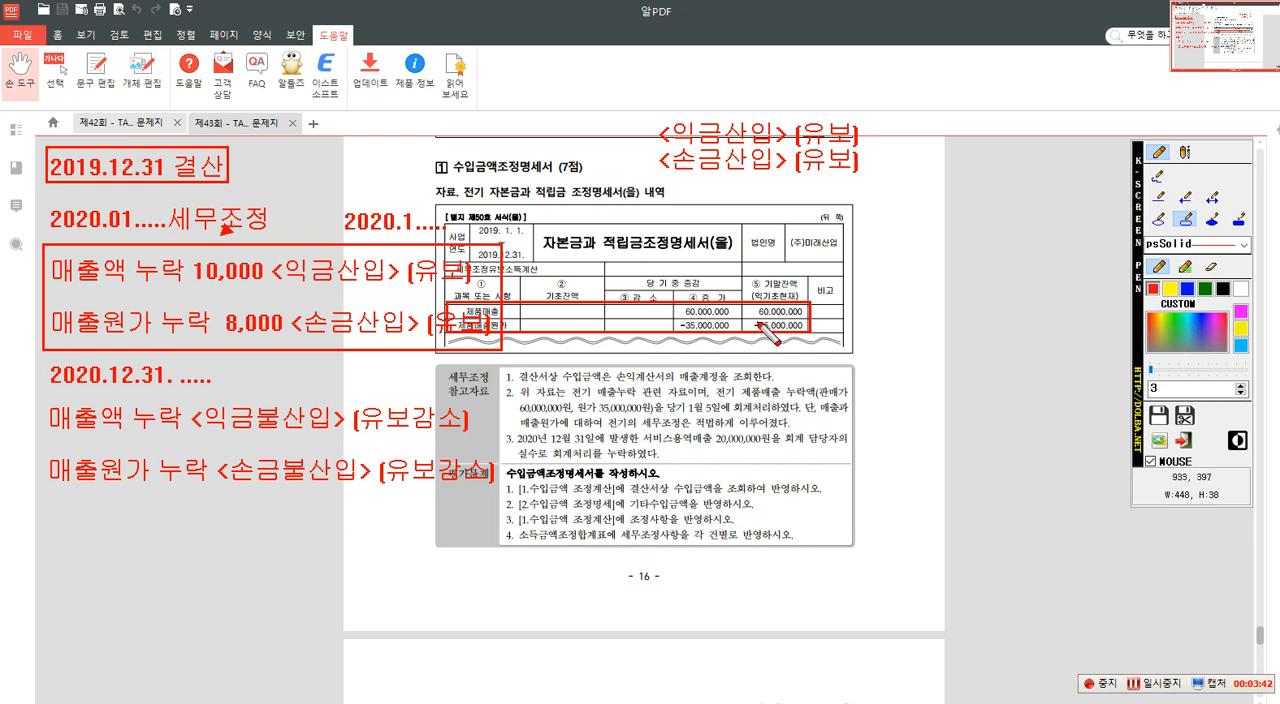
click(1185, 152)
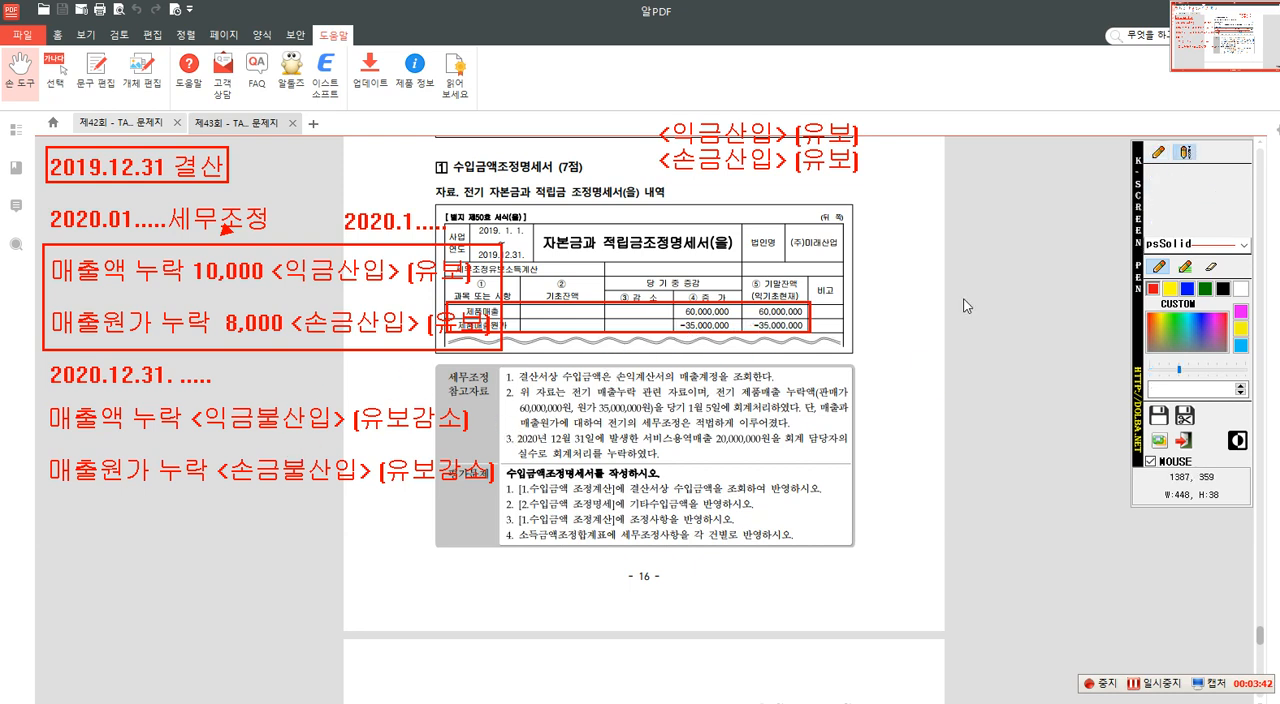
click(500, 426)
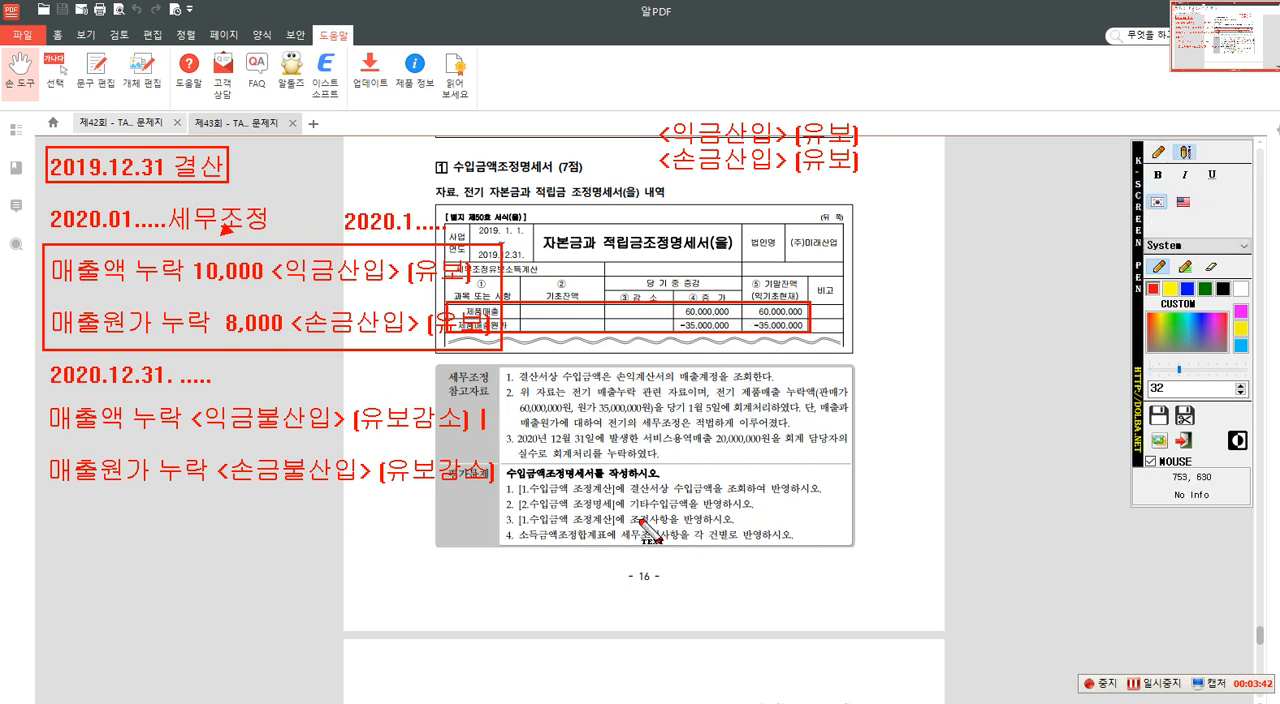
text(60,000,000.)
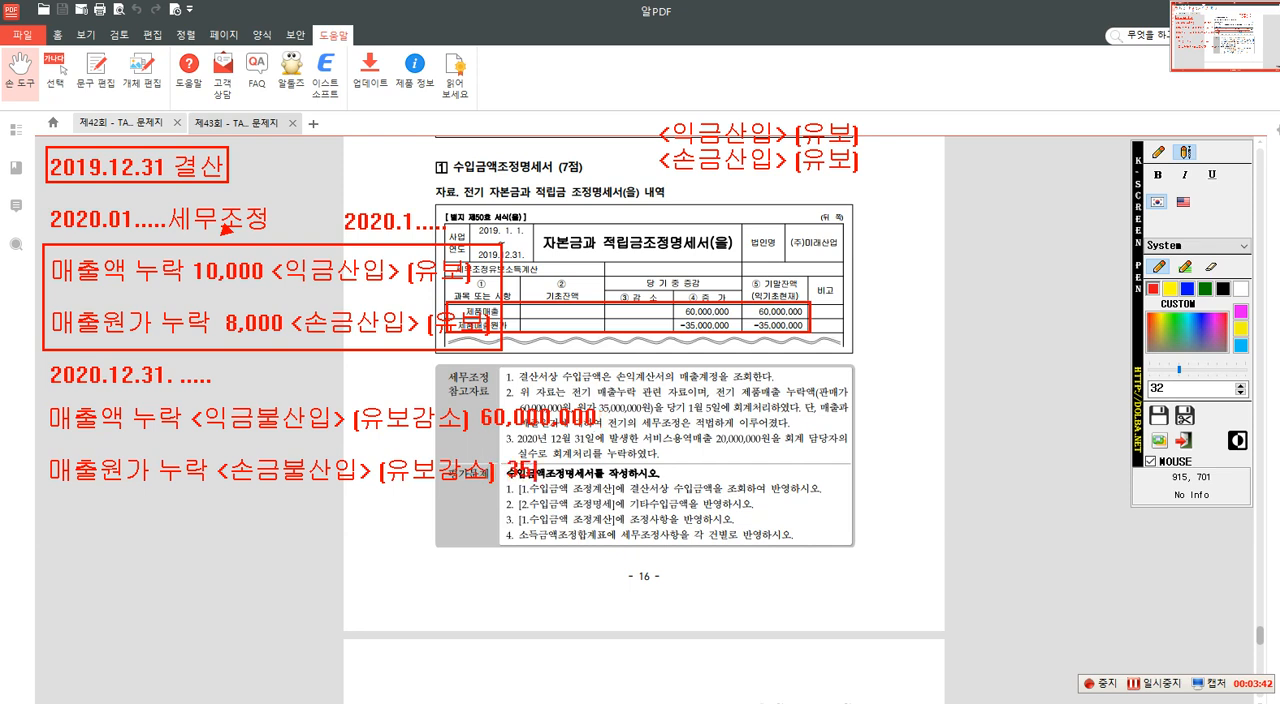
text(,000원)
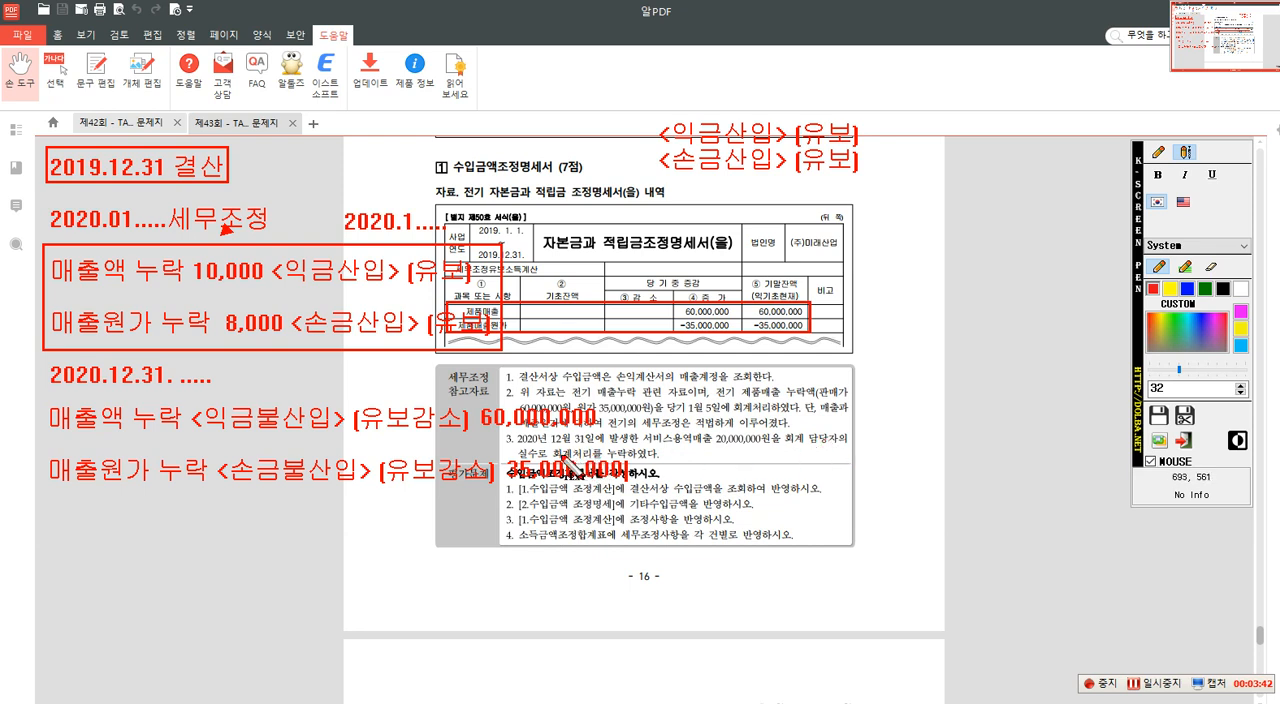
- Write the text annotation "2020.12.31 결산서 상" beneath the 매출원가 누락 <손금불산입> line
click(1158, 154)
click(1185, 157)
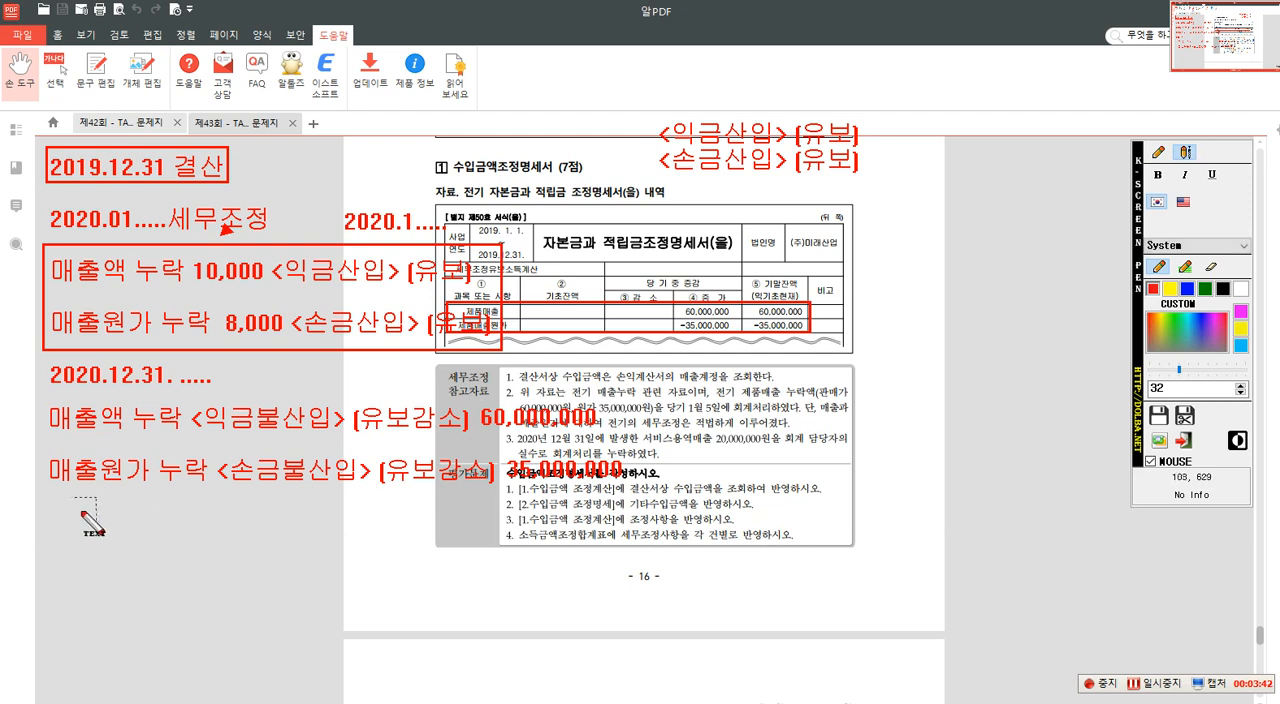
click(55, 530)
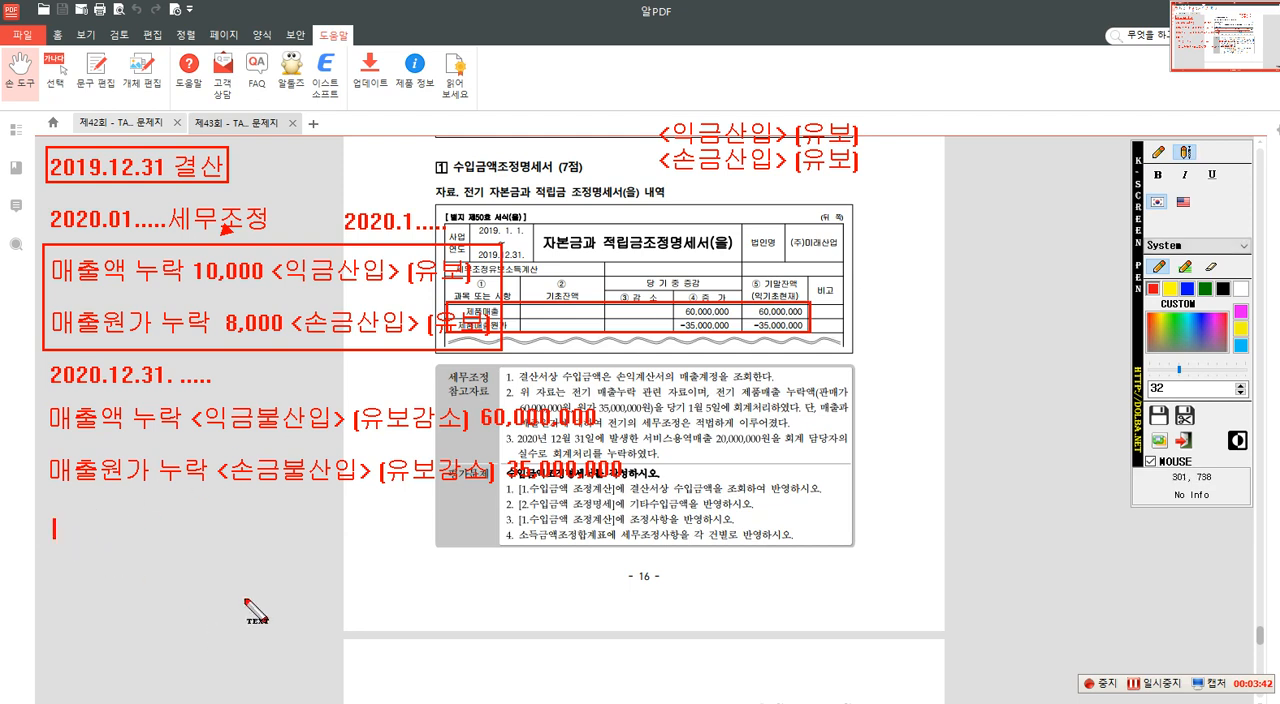
text(20)
text(20.12)
text(.31 결)
text(산ㅅ)
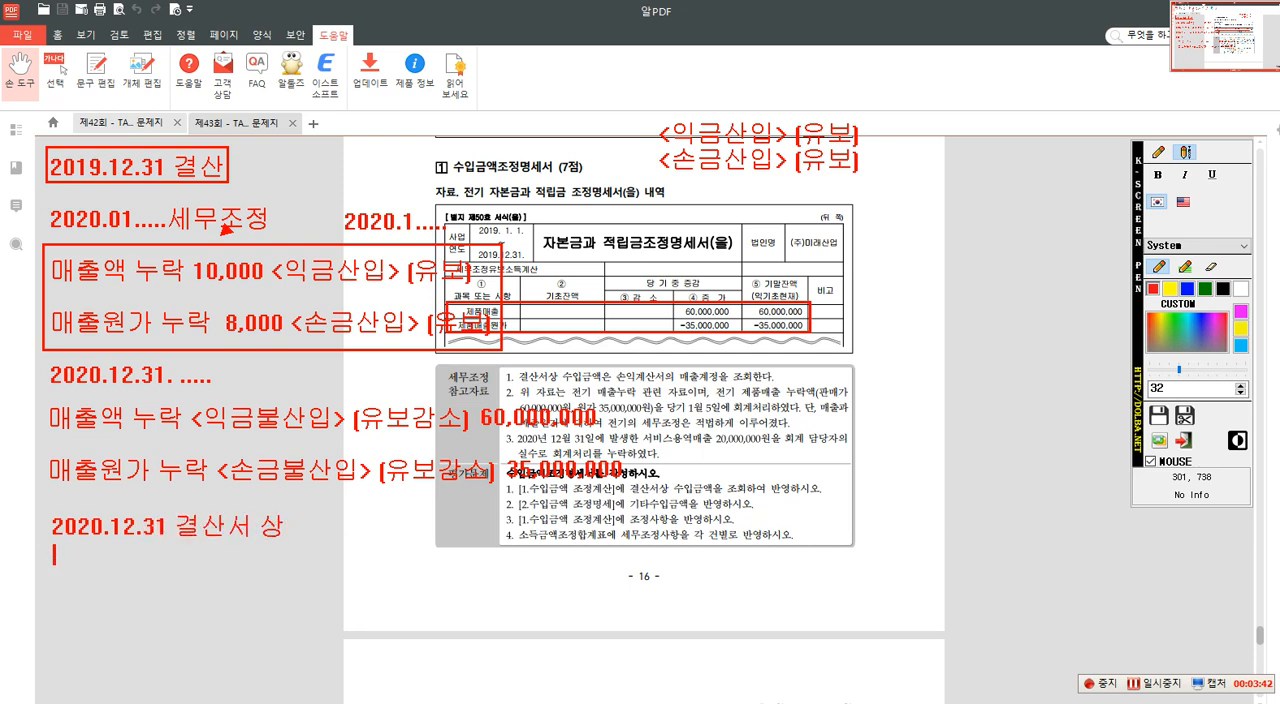
text(매출누락)
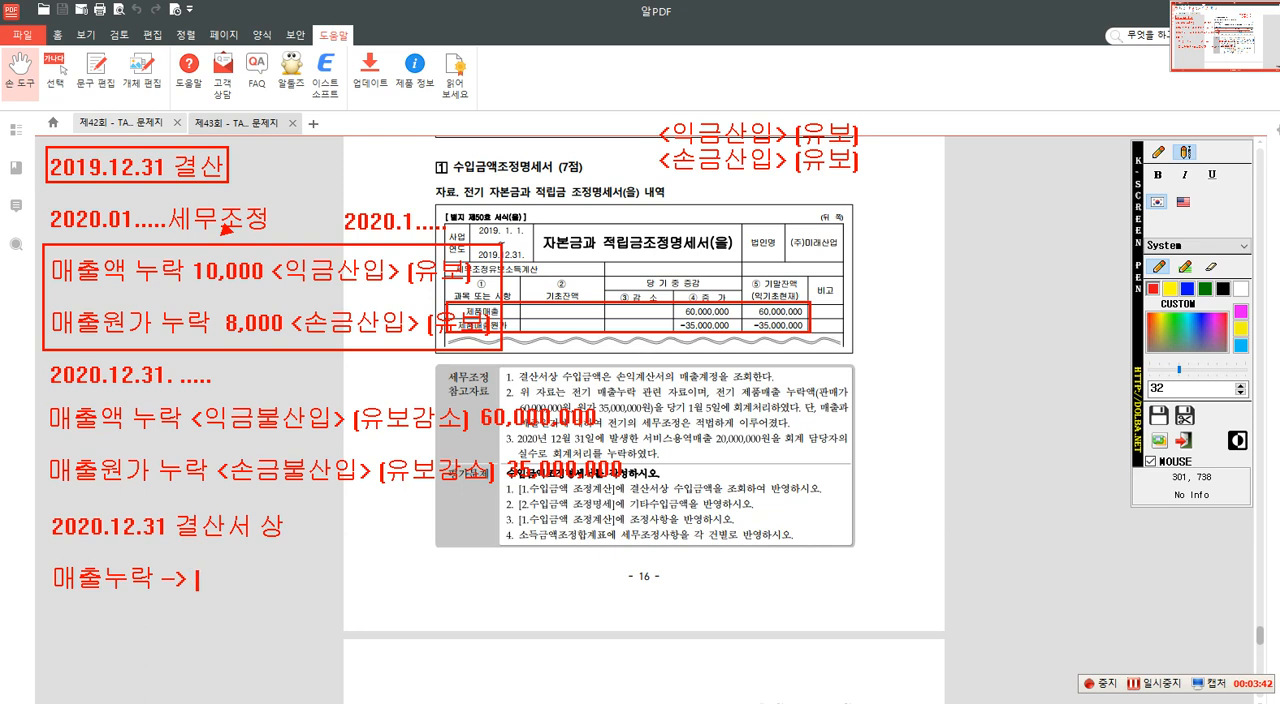
- Add the line "매출누락 -> 서비스용역매출 20,000,000 <익금산입> (유보)" beneath the 결산서 상 heading
text(-> 서비스)
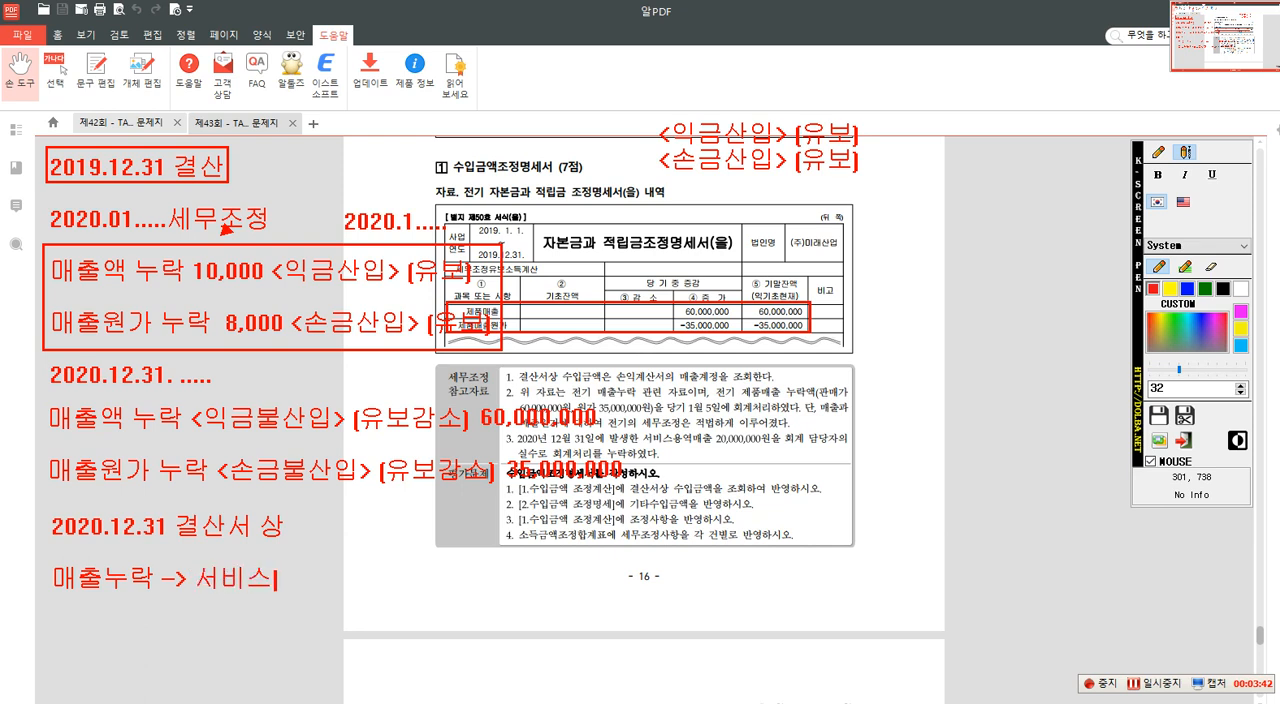
text(요역매출 )
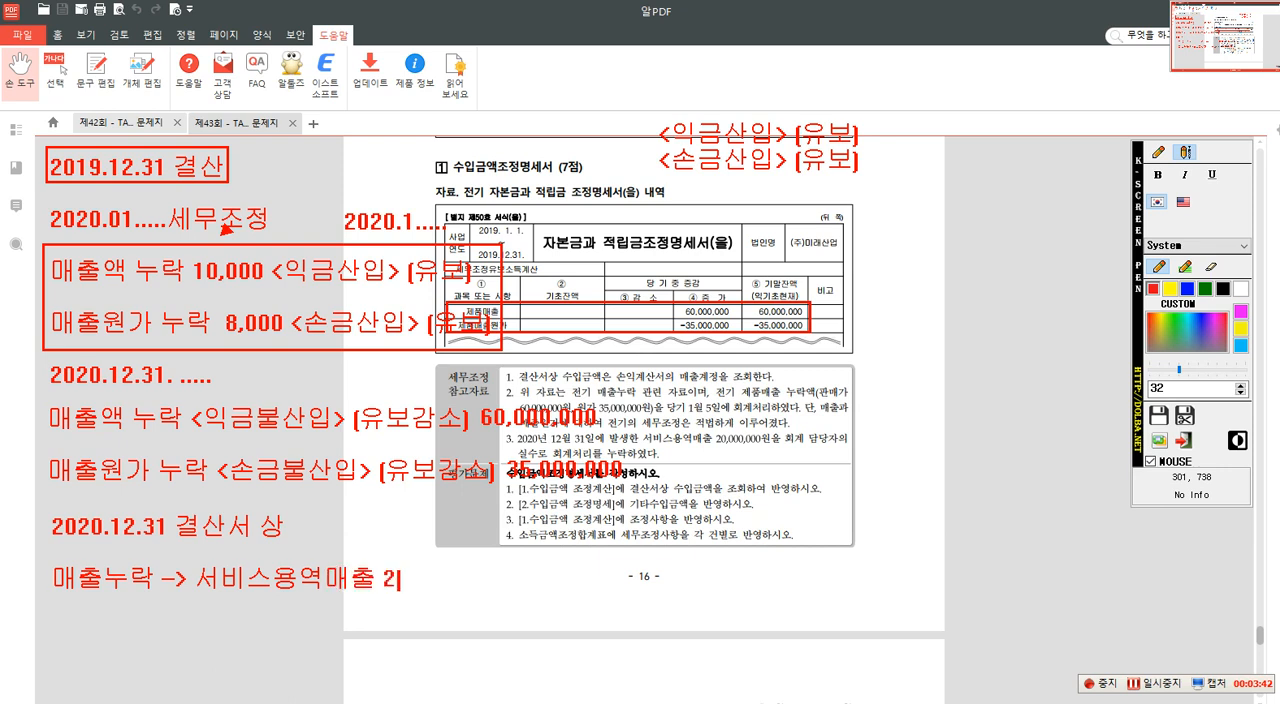
text(20,000,000 <익금산입>)
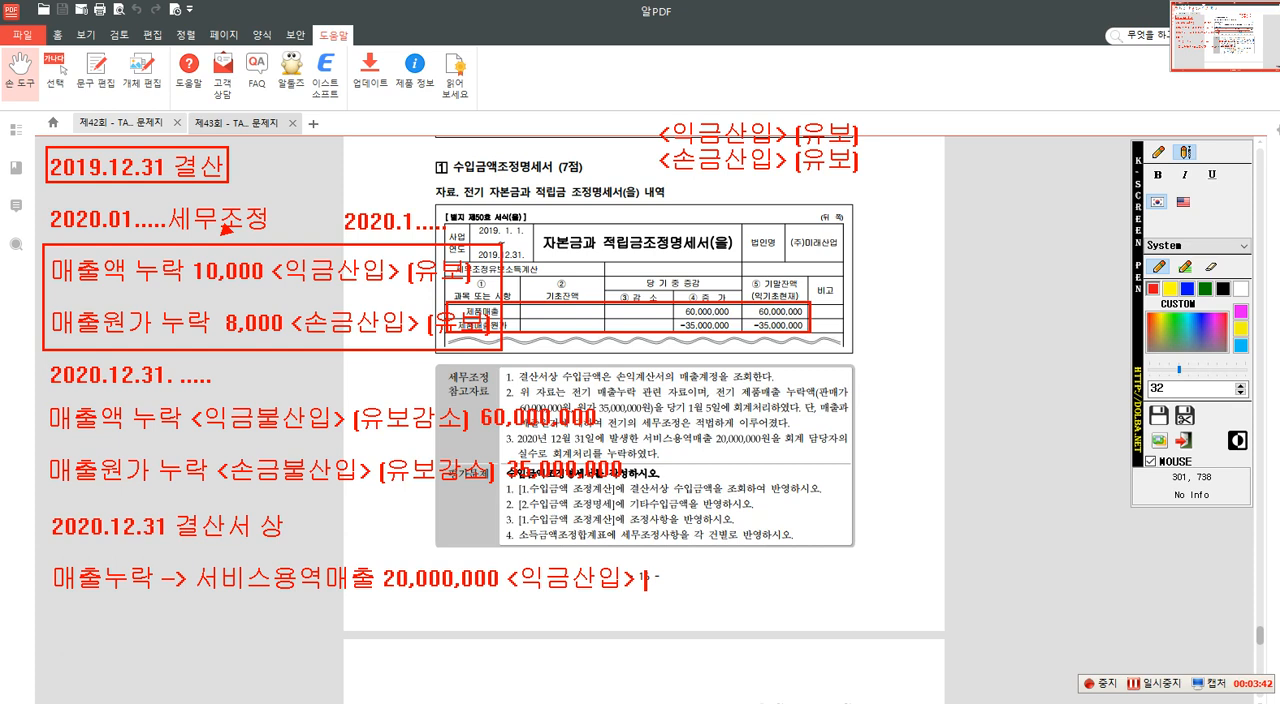
text(유보)
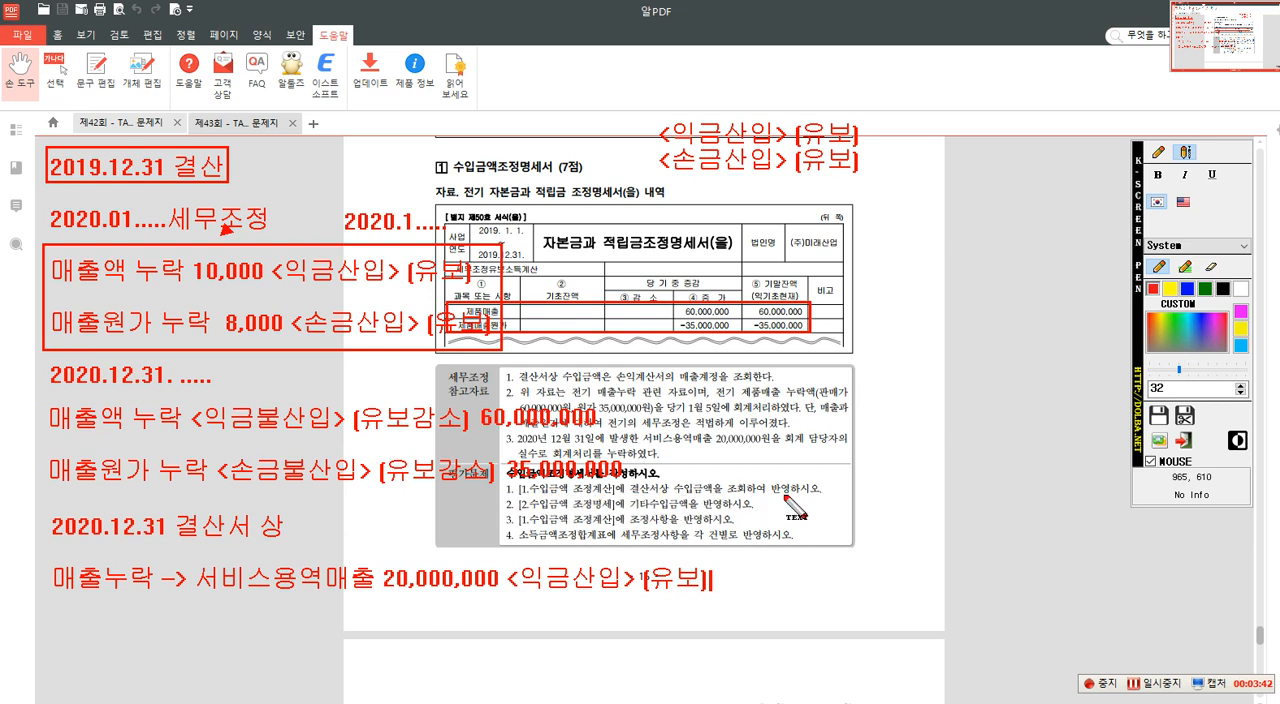
- Draw red boxes around "결산서상 수입금액" and "조회하여 반영" in item 1 of the 평가문제
click(1162, 153)
click(1187, 224)
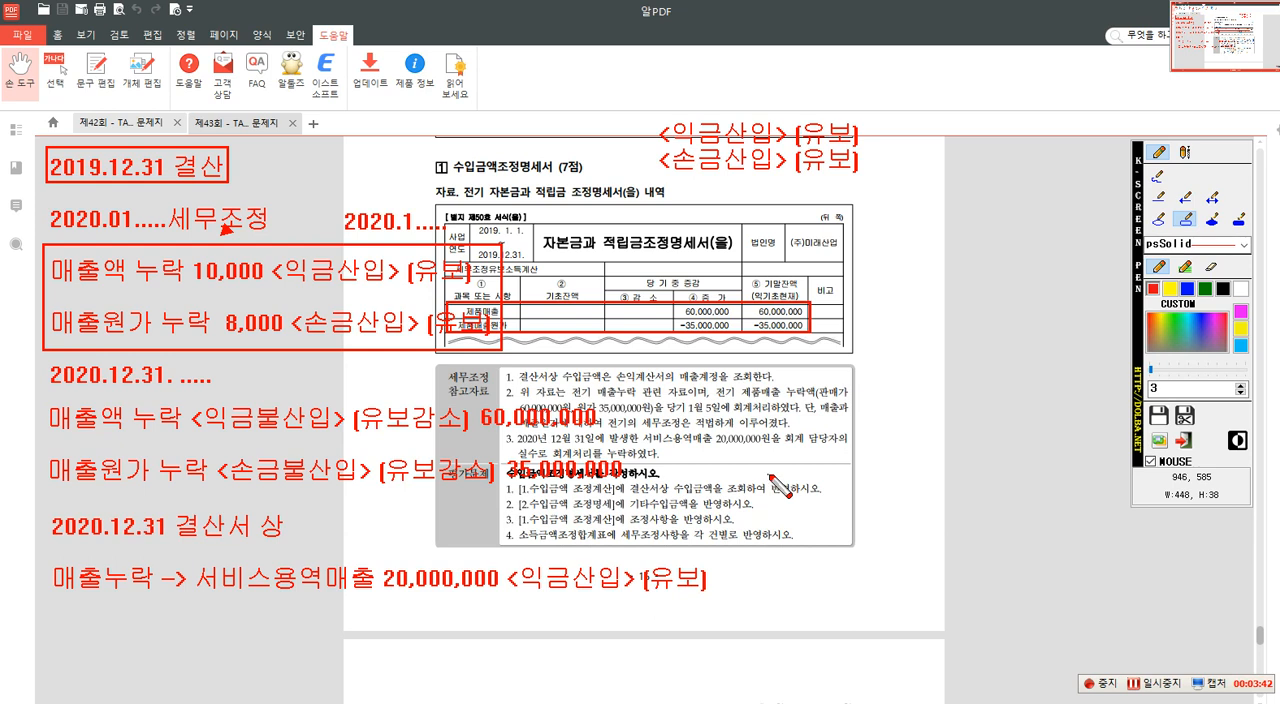
drag(622, 476, 788, 495)
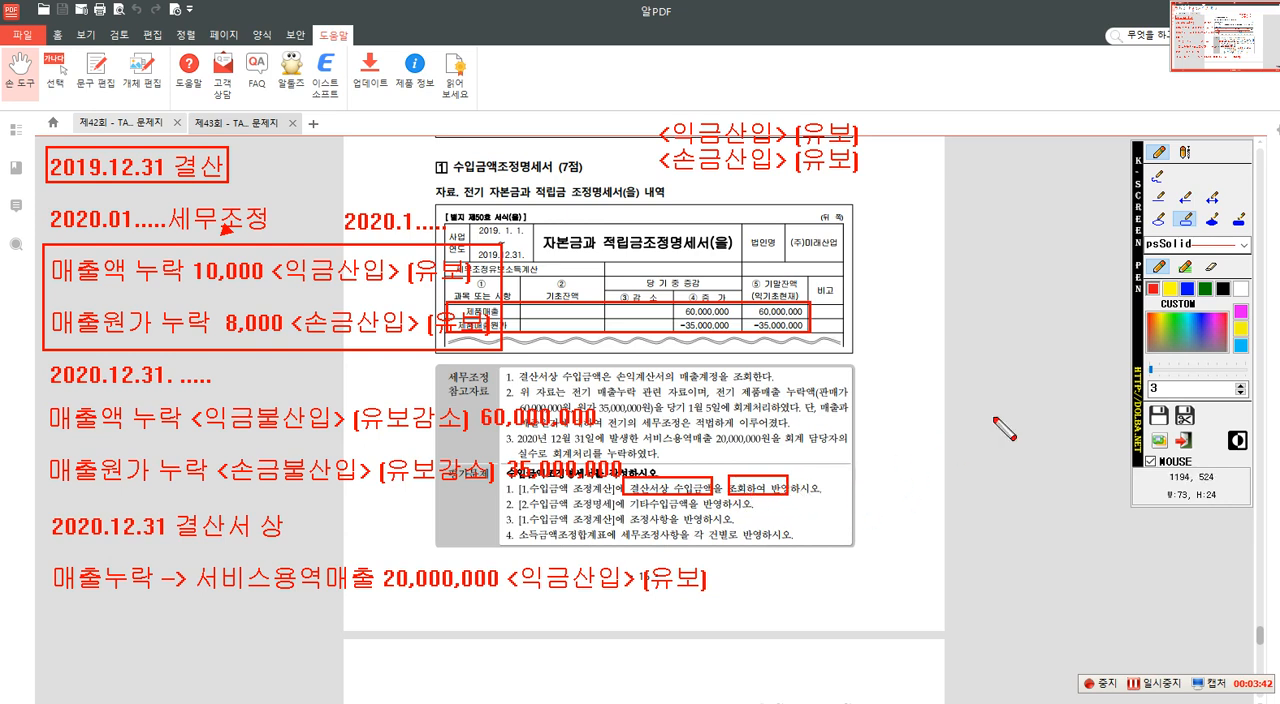
- Write 상품매출, 제품매출 and 서비스용역매출 on three lines beside the 평가문제 items
click(1185, 152)
click(850, 468)
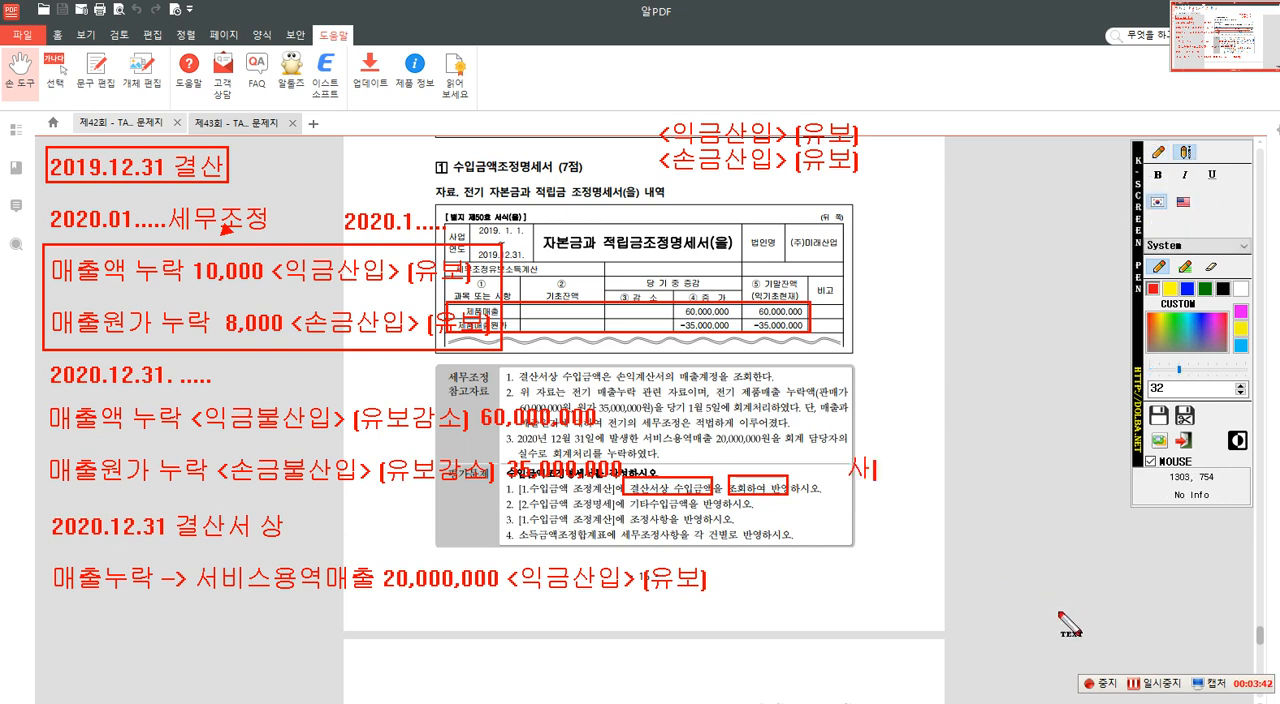
text(상품매출 )
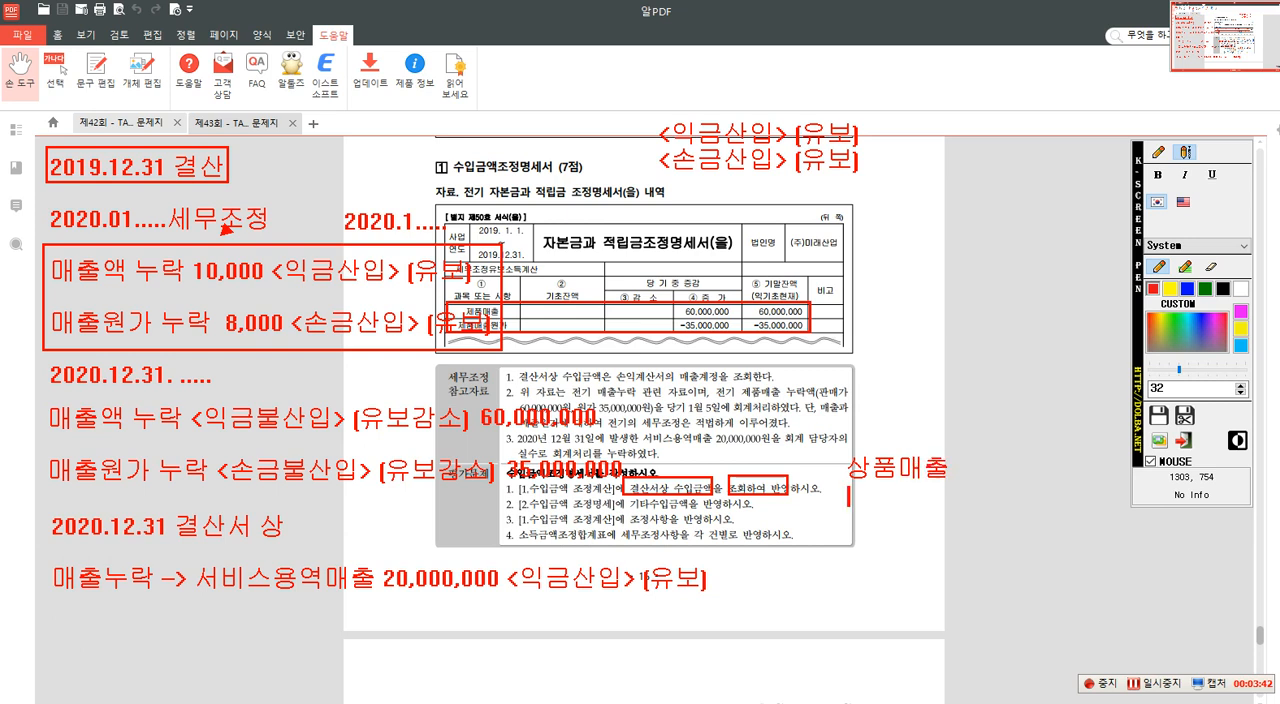
text(제품매출 )
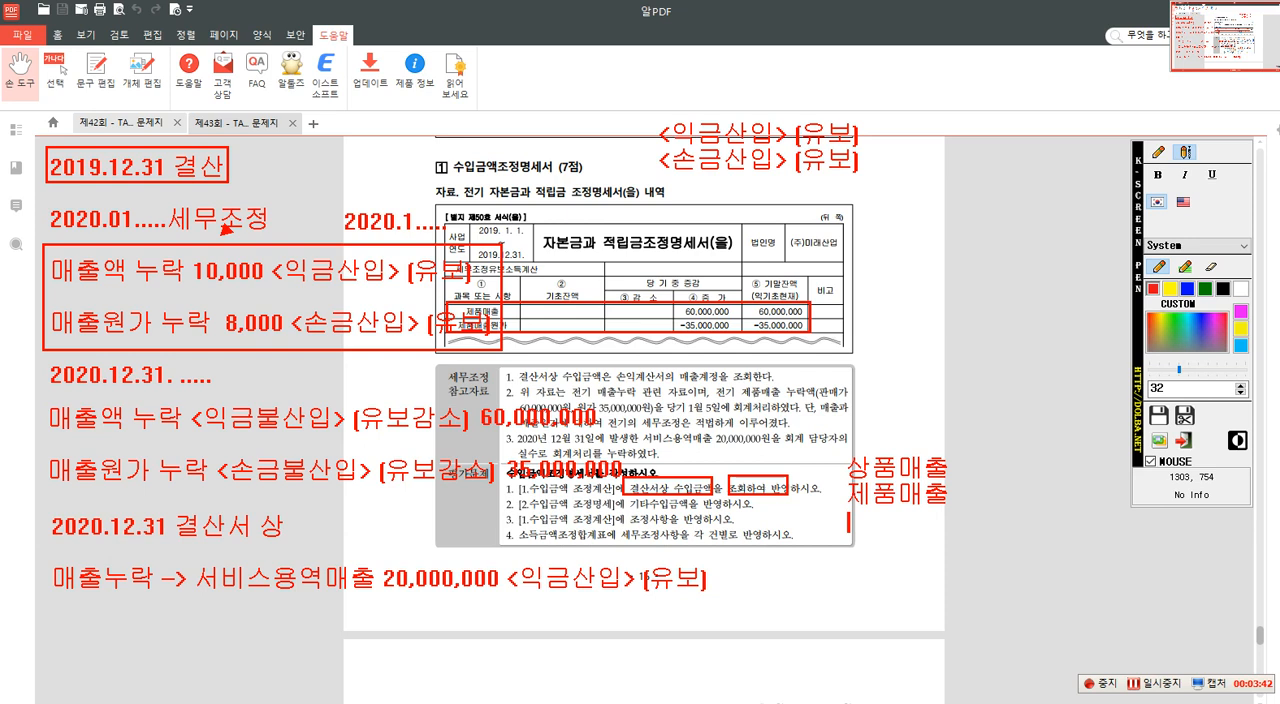
text(서비스용역매)
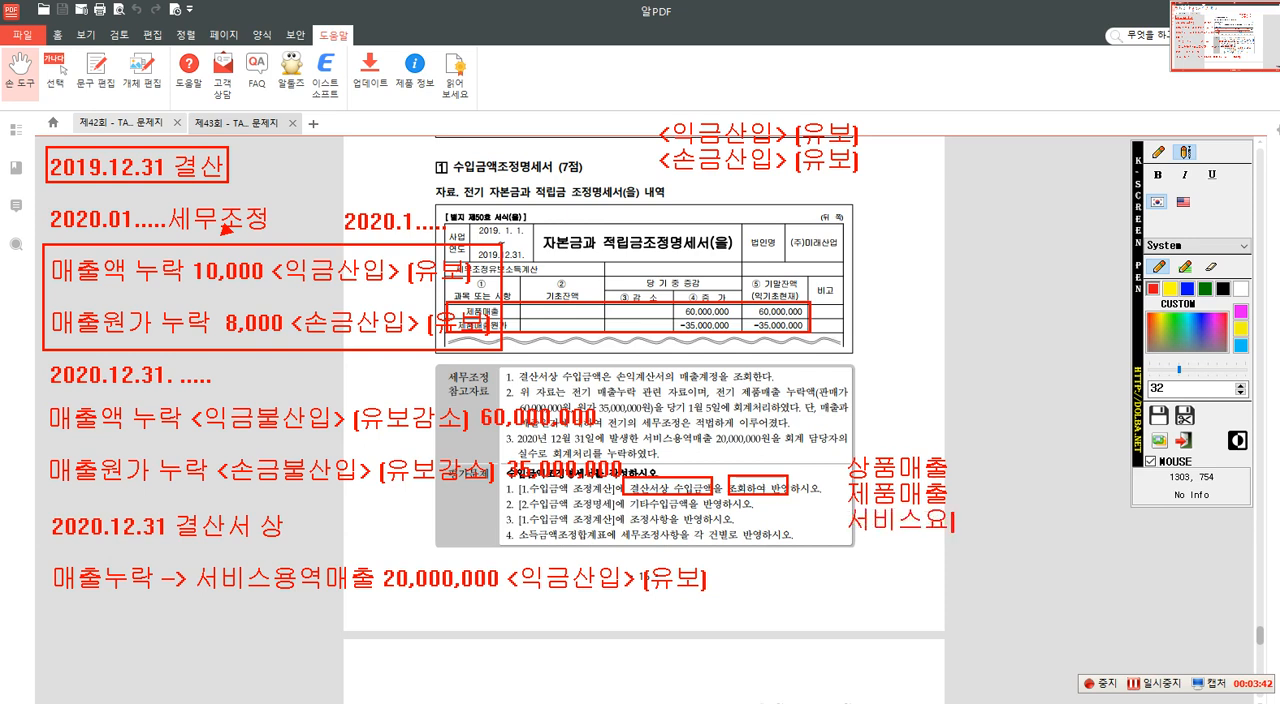
text(추)
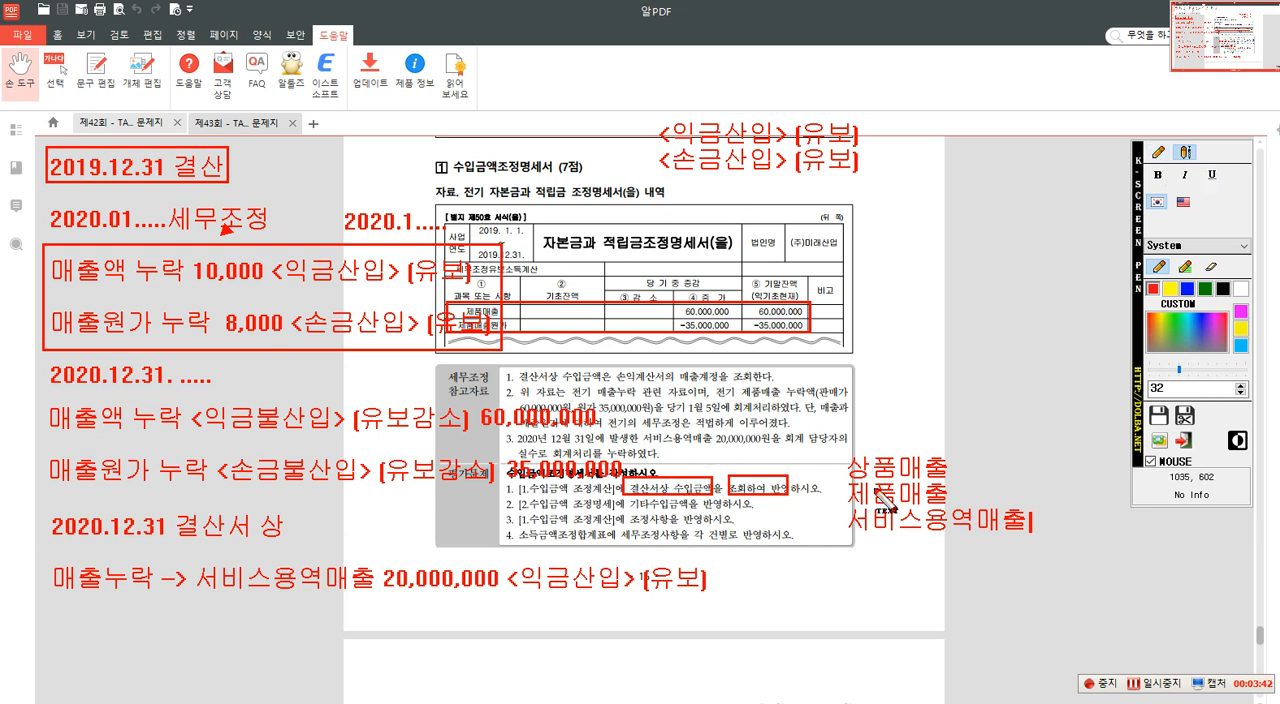
- Box 기타수입금액 in item 2 of the 평가문제 and the 서비스용역매출 text in reference item 3
click(1155, 155)
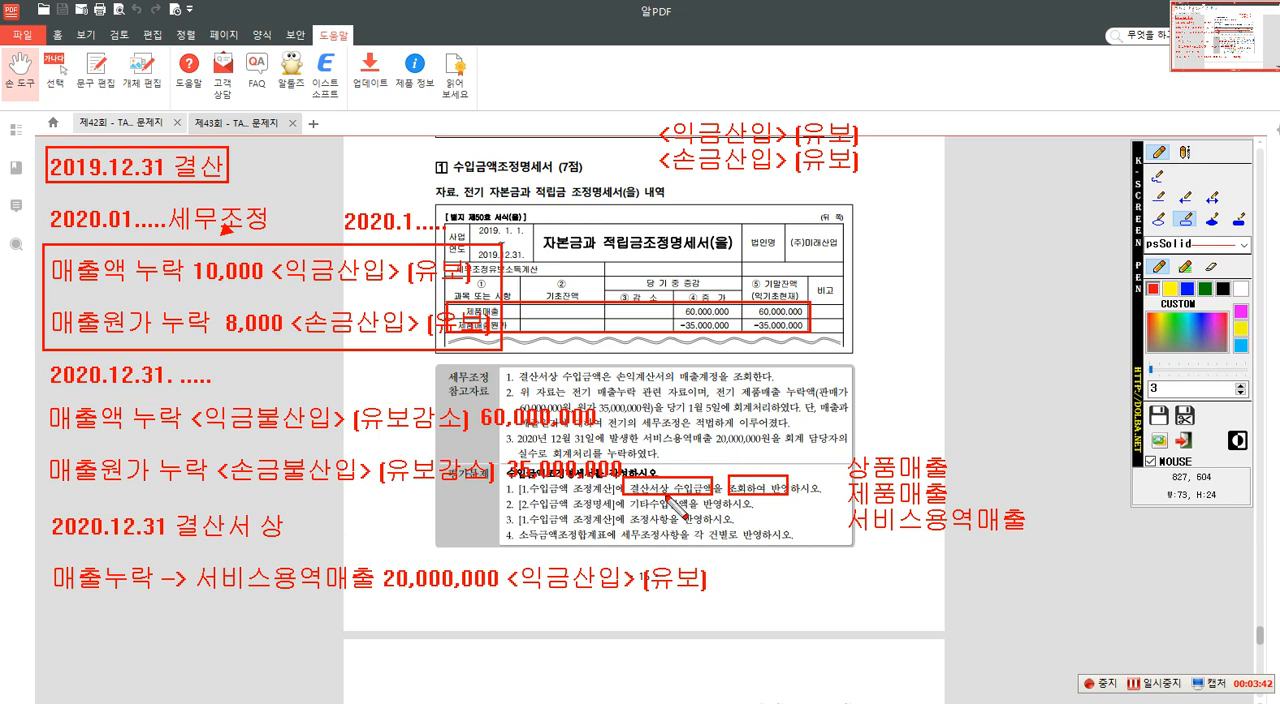
mouse_move(625, 498)
mouse_down()
mouse_move(727, 518)
mouse_move(714, 514)
mouse_up()
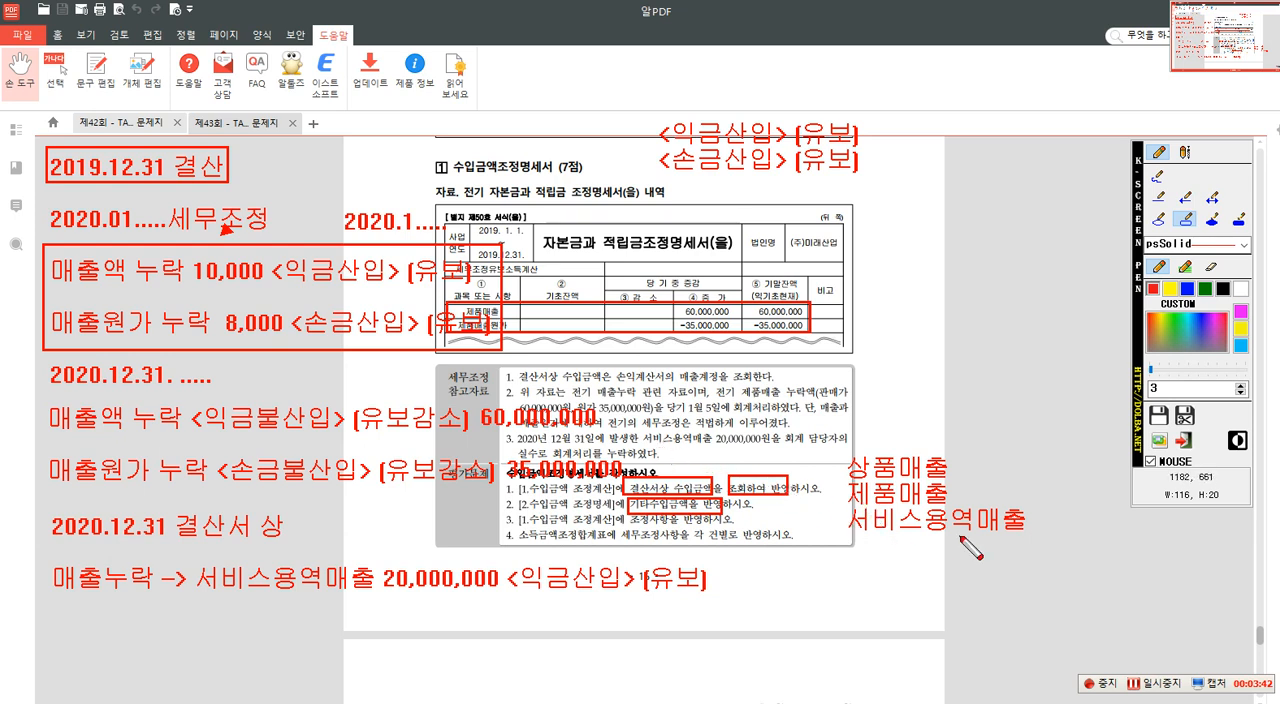
drag(638, 428, 796, 450)
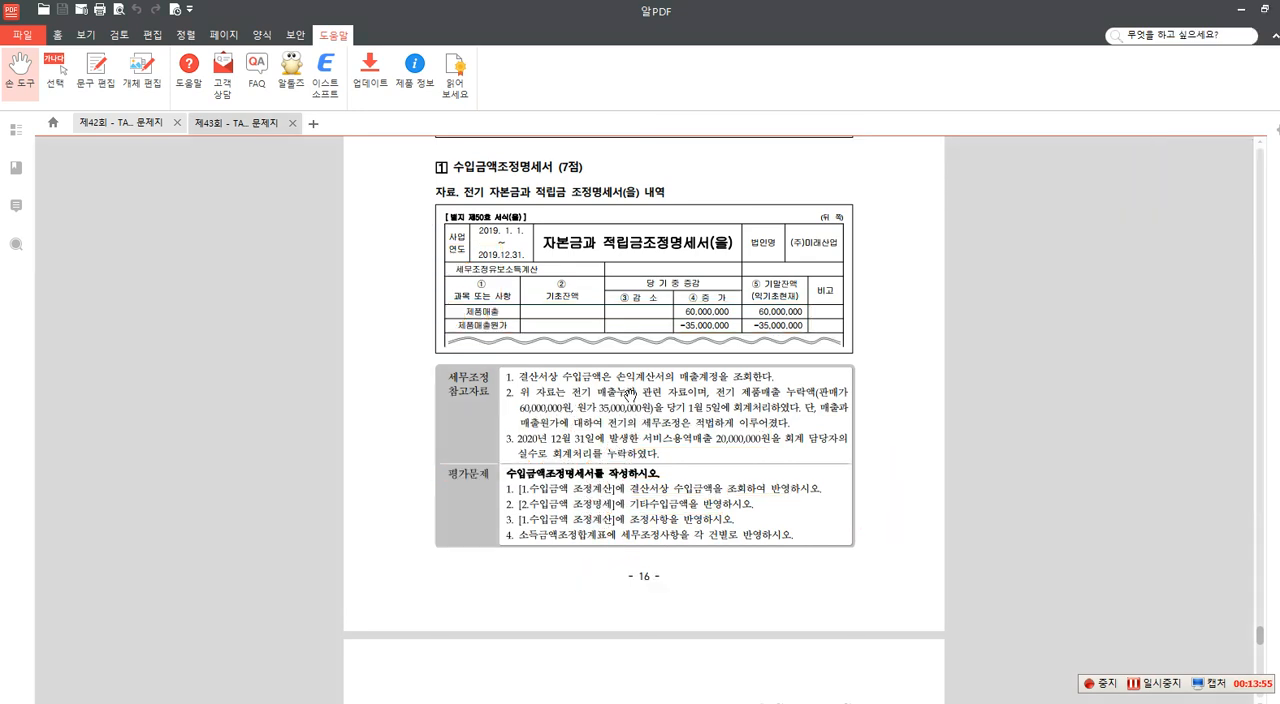
- Switch to Smart A and open the 수입금액조정명세서 for (주)미래산업
drag(648, 16, 1279, 22)
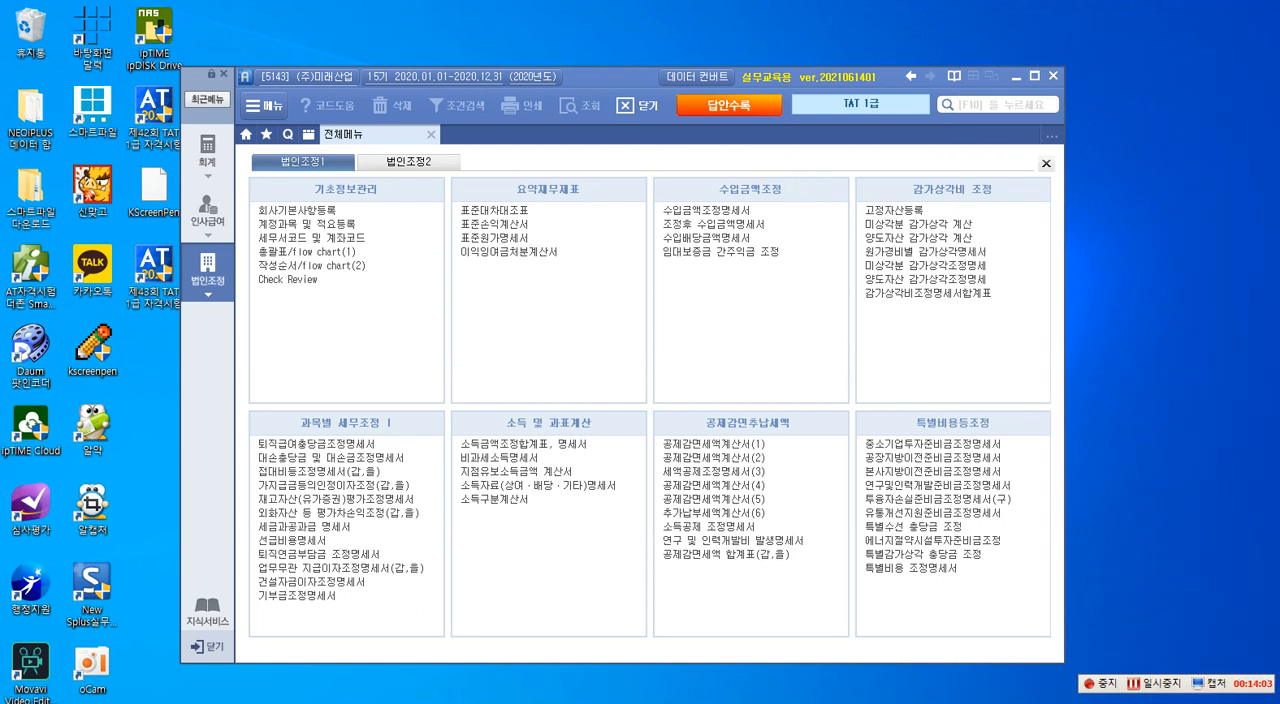
click(693, 212)
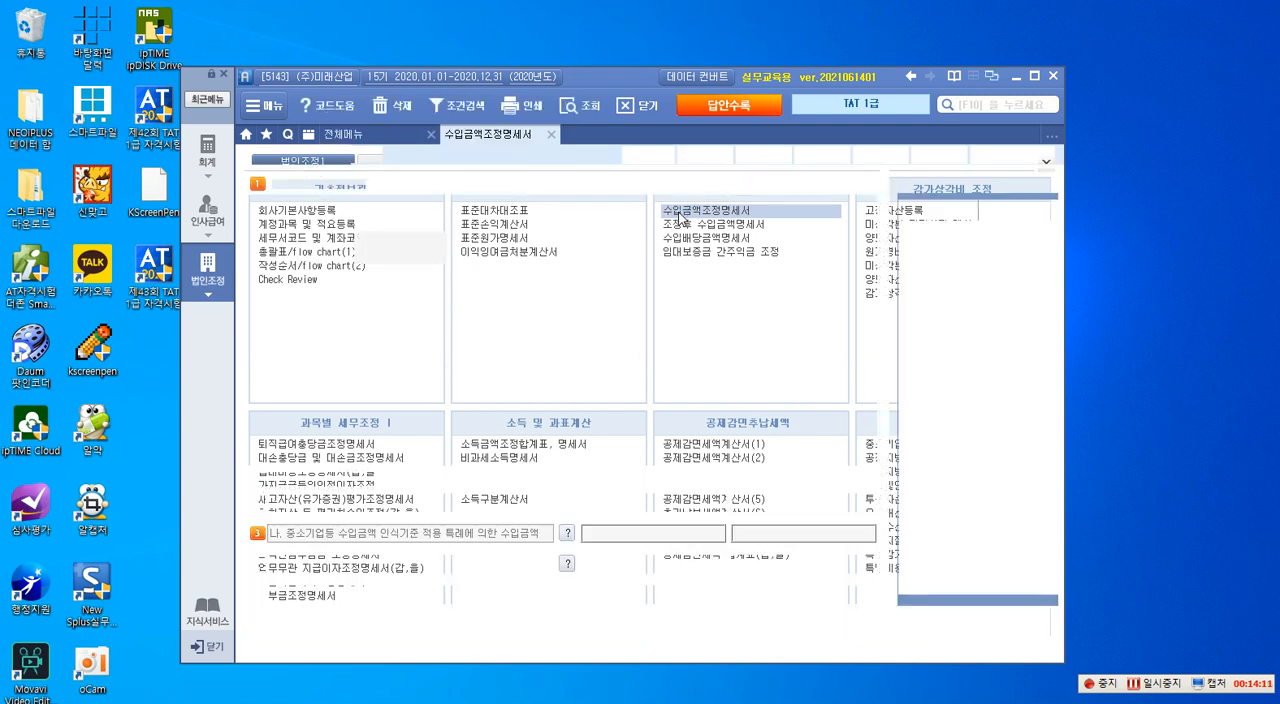
- Add 상품매출 of 598,000,000 from the sales lookup as a 매출 item in row 1 of 수입금액 조정계산
click(399, 240)
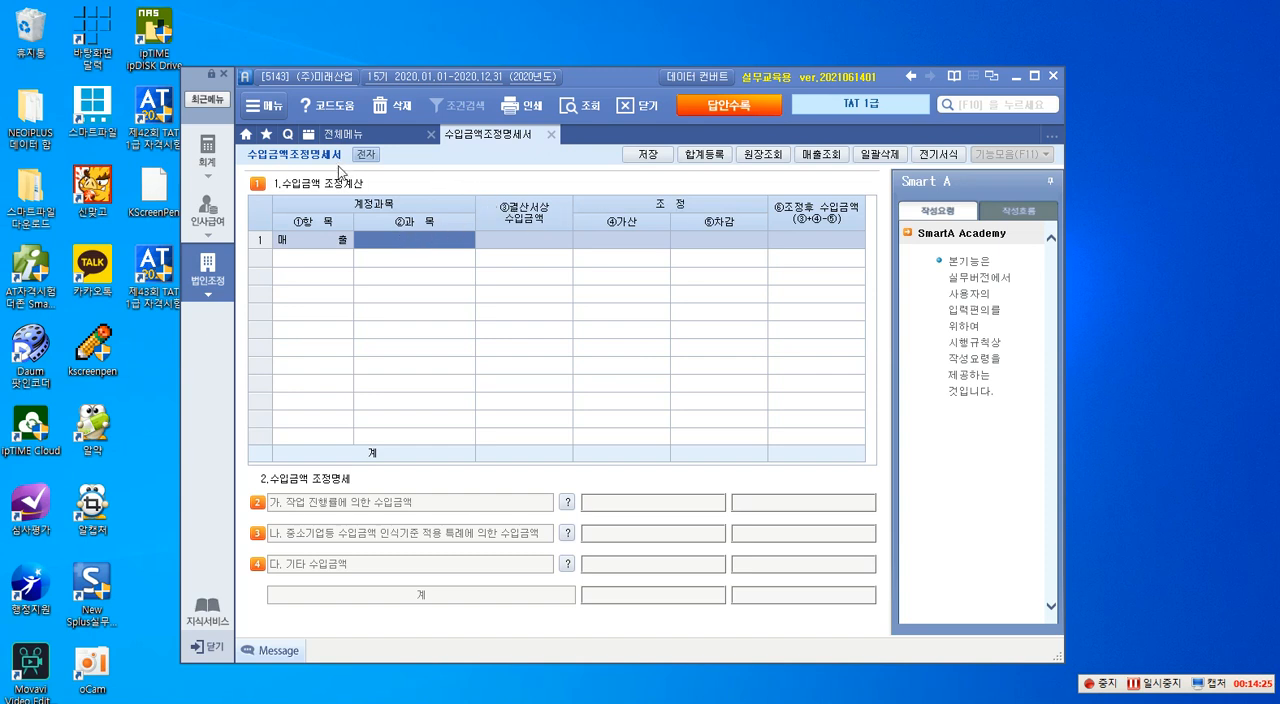
click(822, 162)
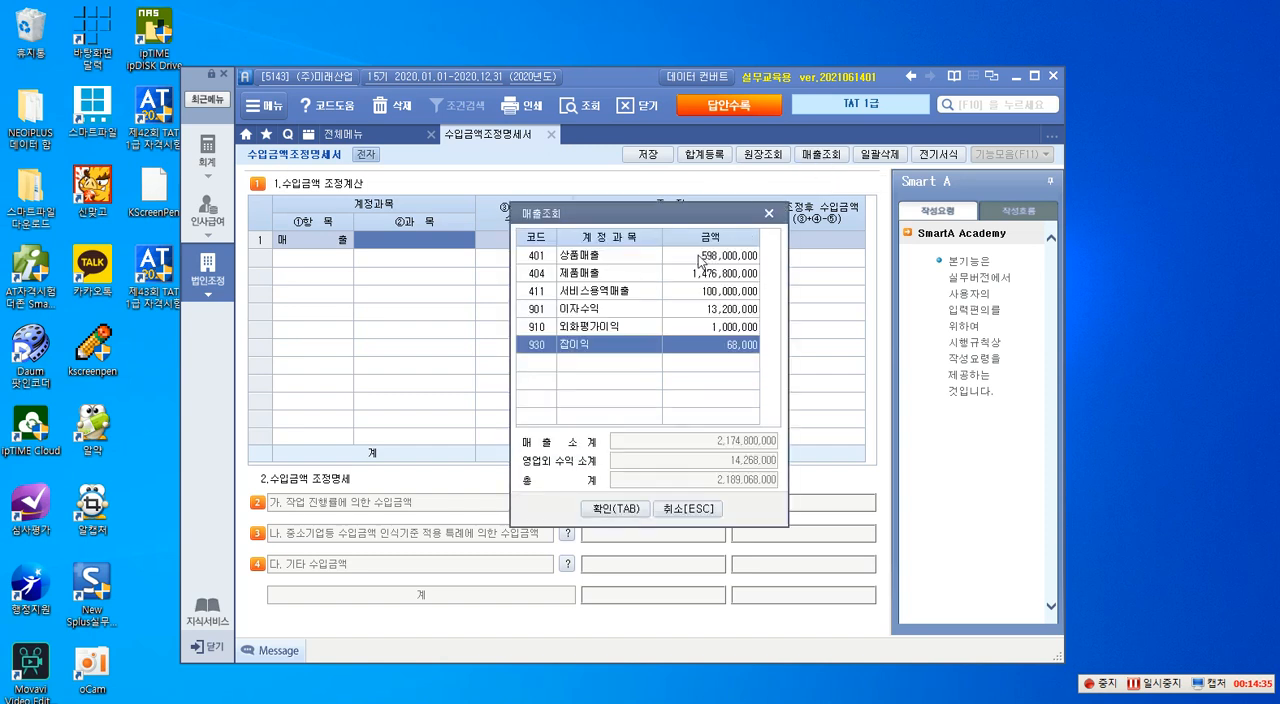
click(706, 258)
click(615, 509)
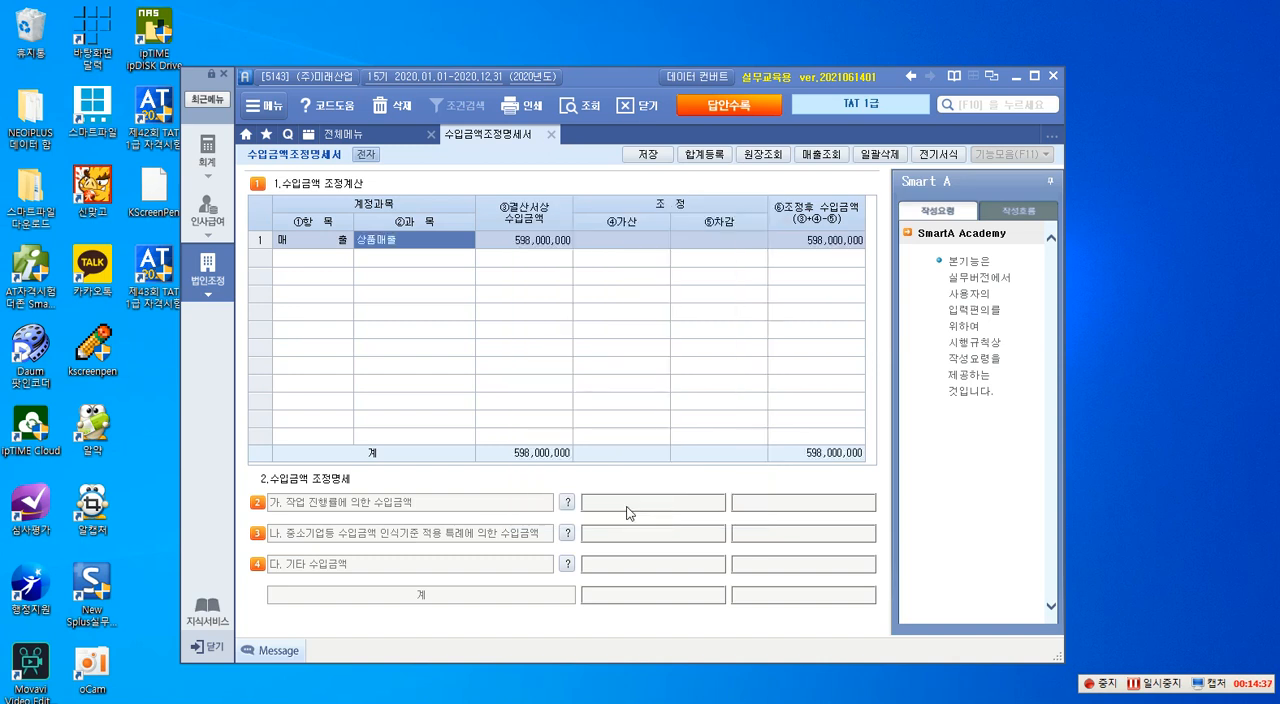
- Add 제품매출 of 1,476,800,000 from the sales lookup as a 매출 item in row 2
key(Return)
key(Return)
key(Return)
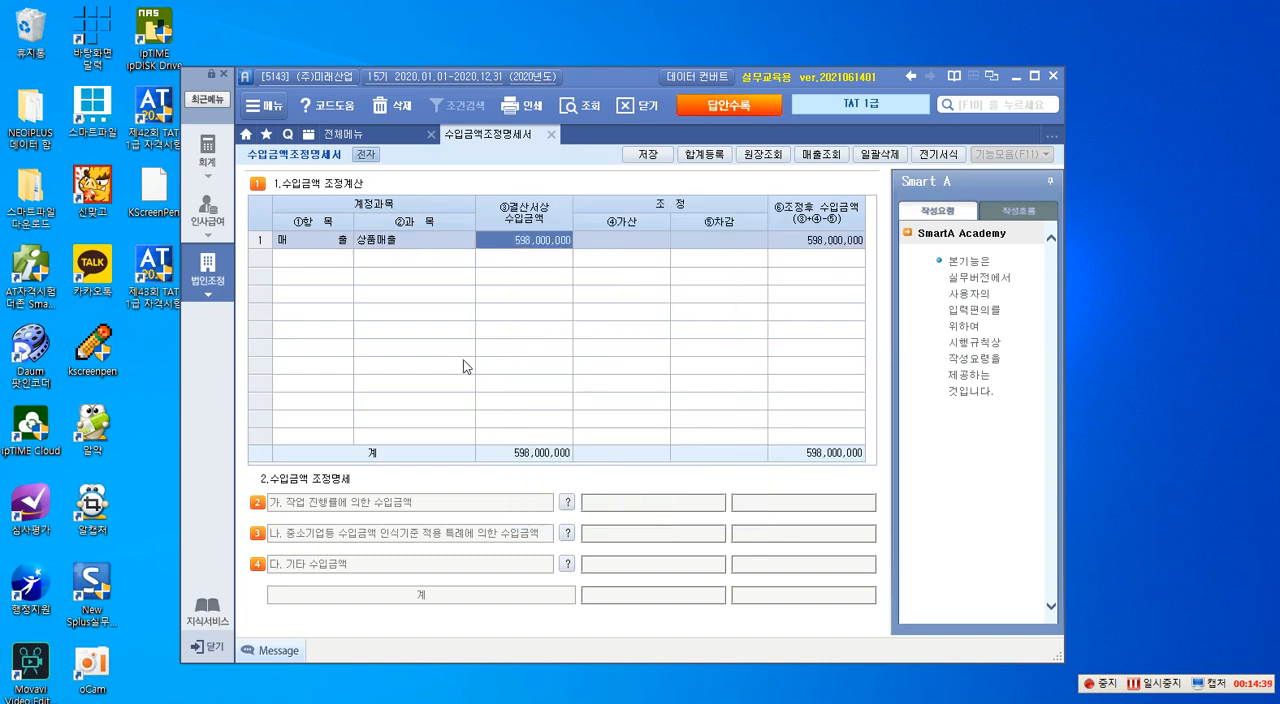
key(Return)
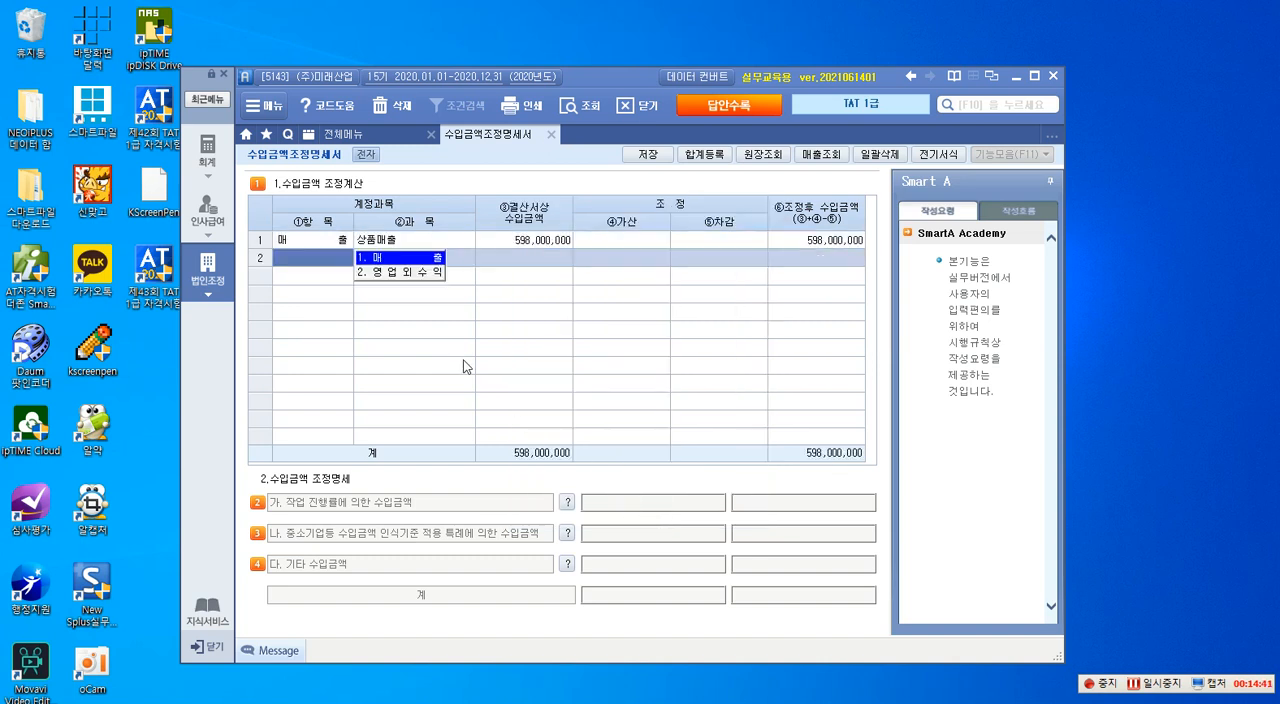
click(414, 258)
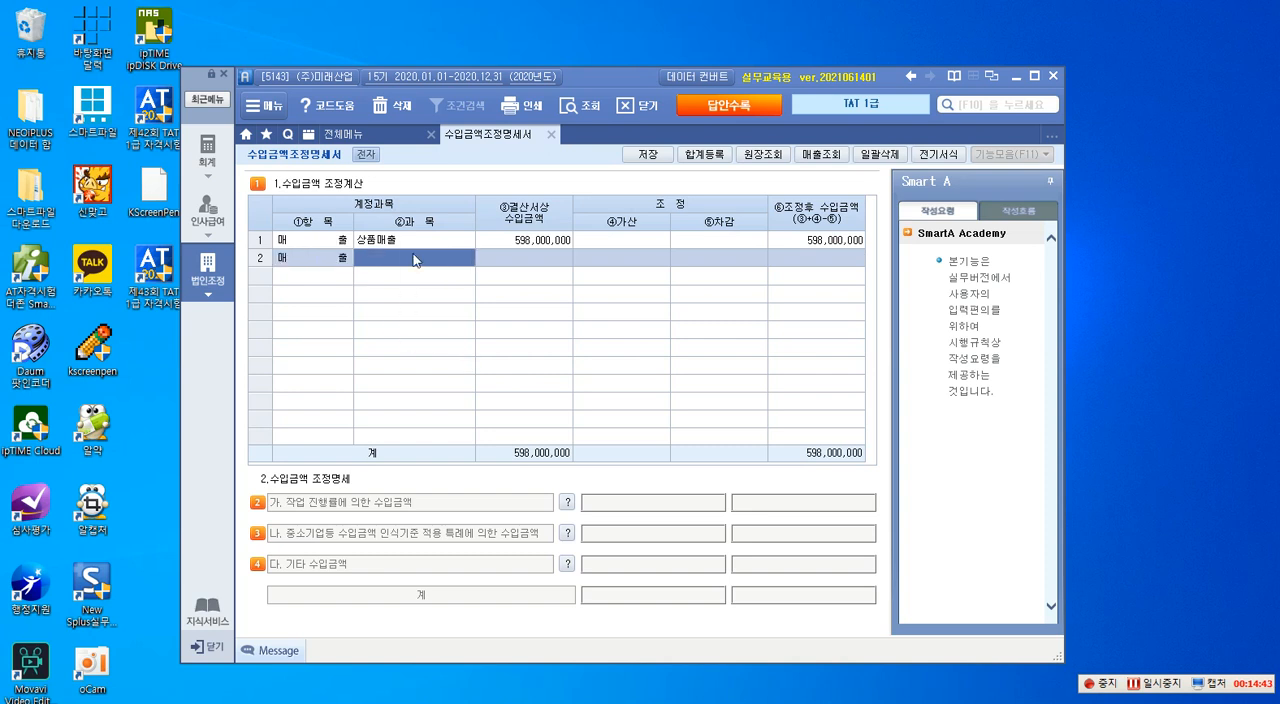
click(822, 154)
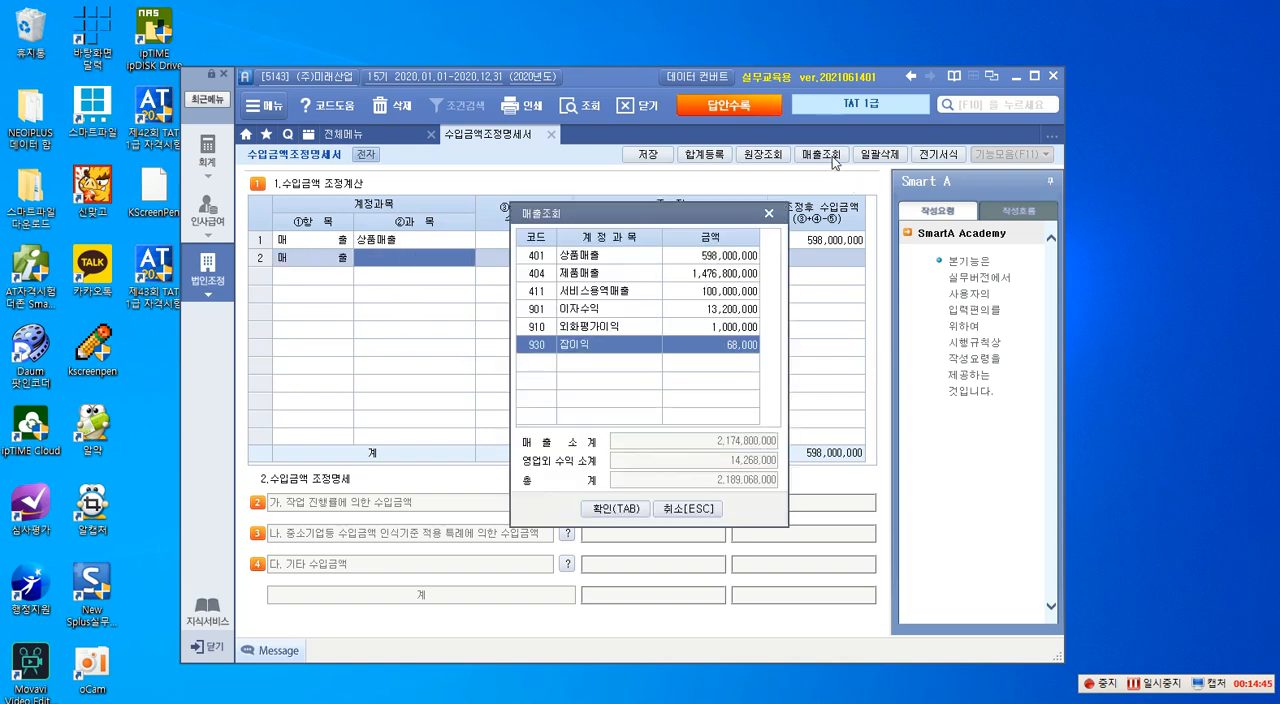
click(698, 283)
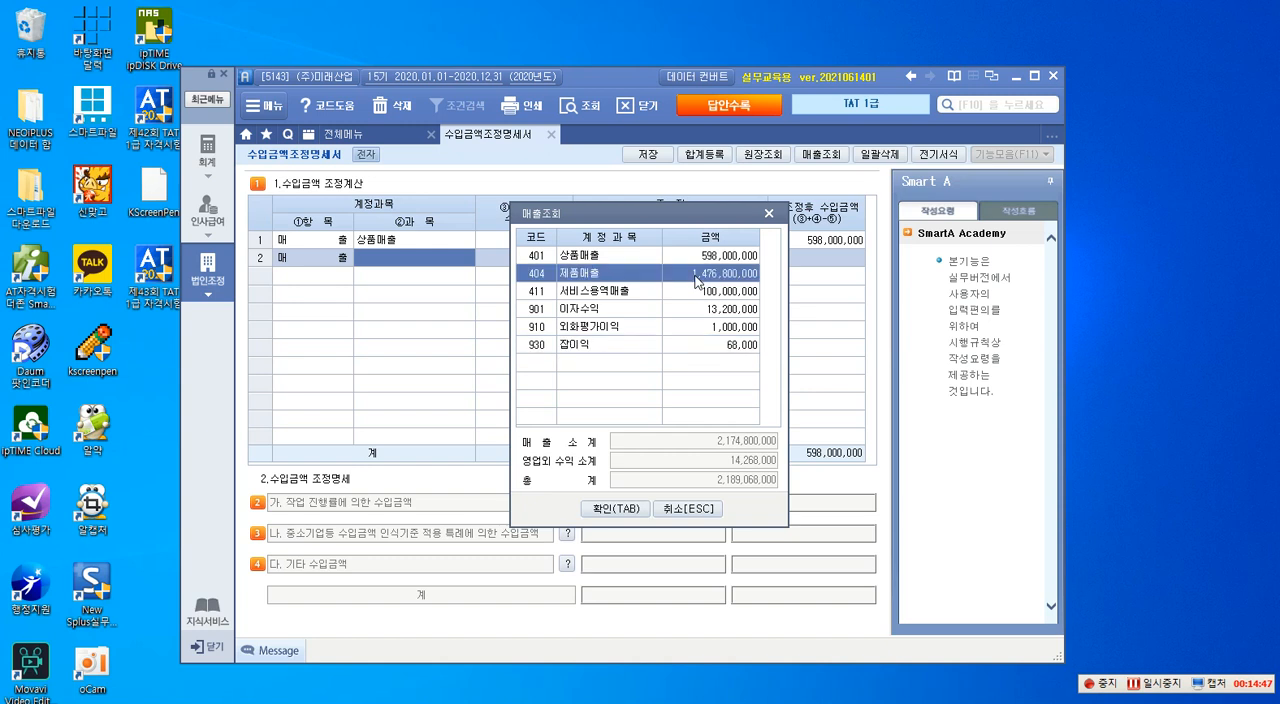
click(618, 510)
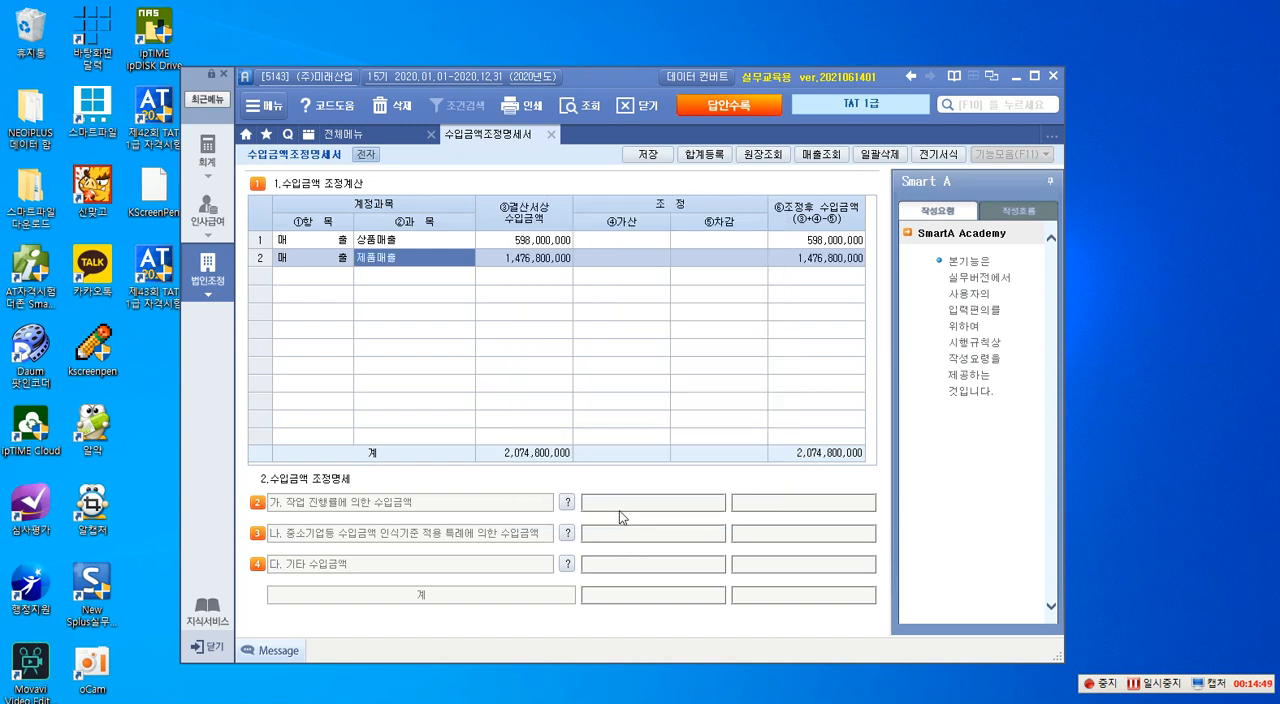
- Add 서비스용역매출 of 100,000,000 from the sales lookup as a 매출 item in row 3
key(Return)
key(Return)
key(Return)
key(Return)
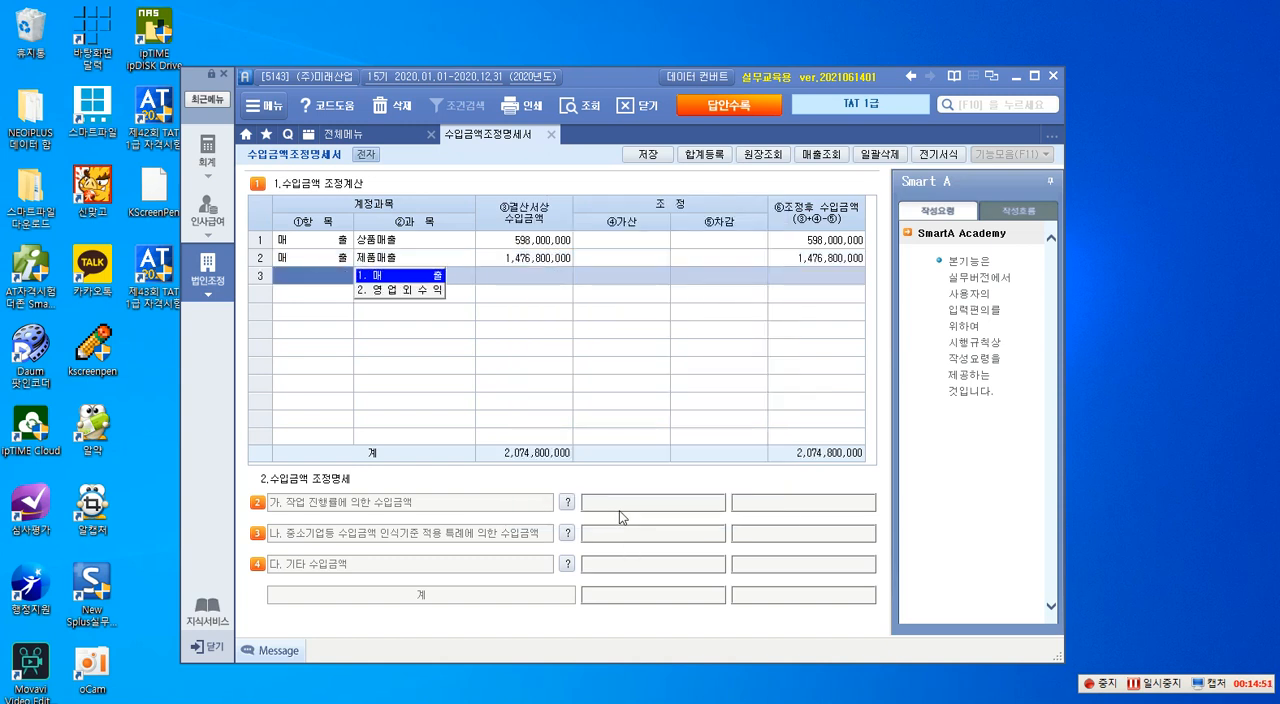
click(422, 279)
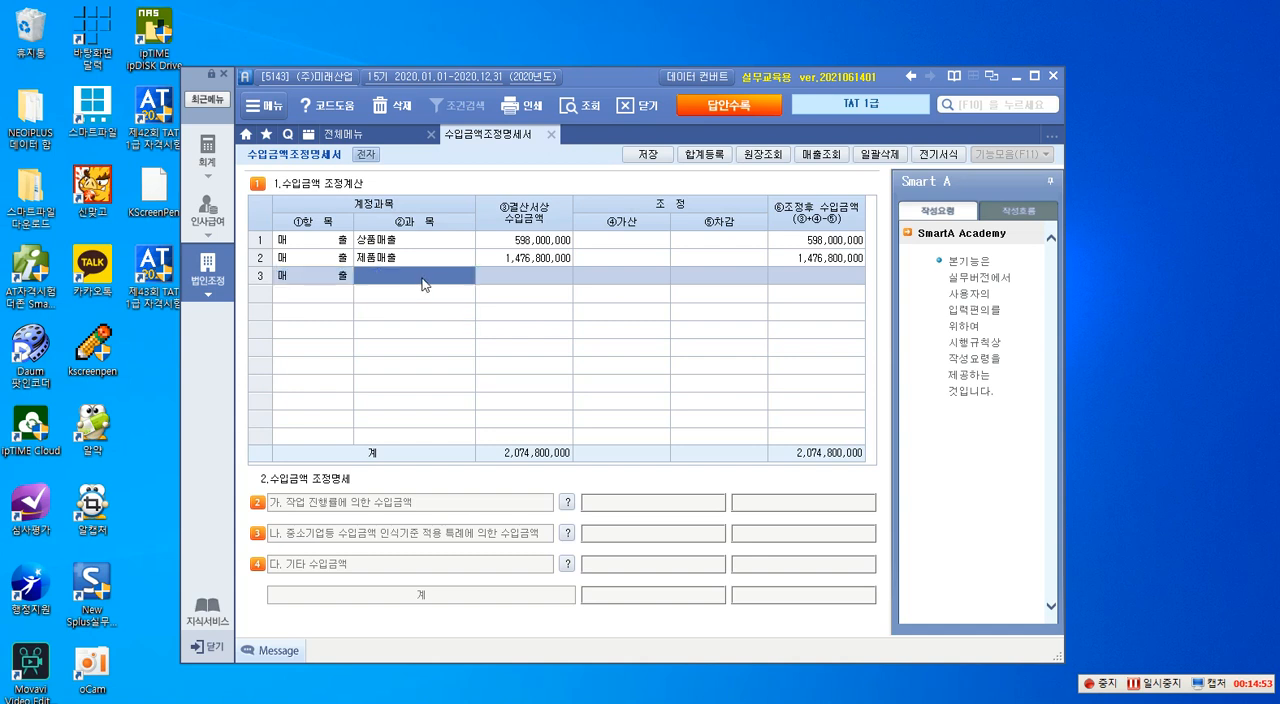
click(806, 155)
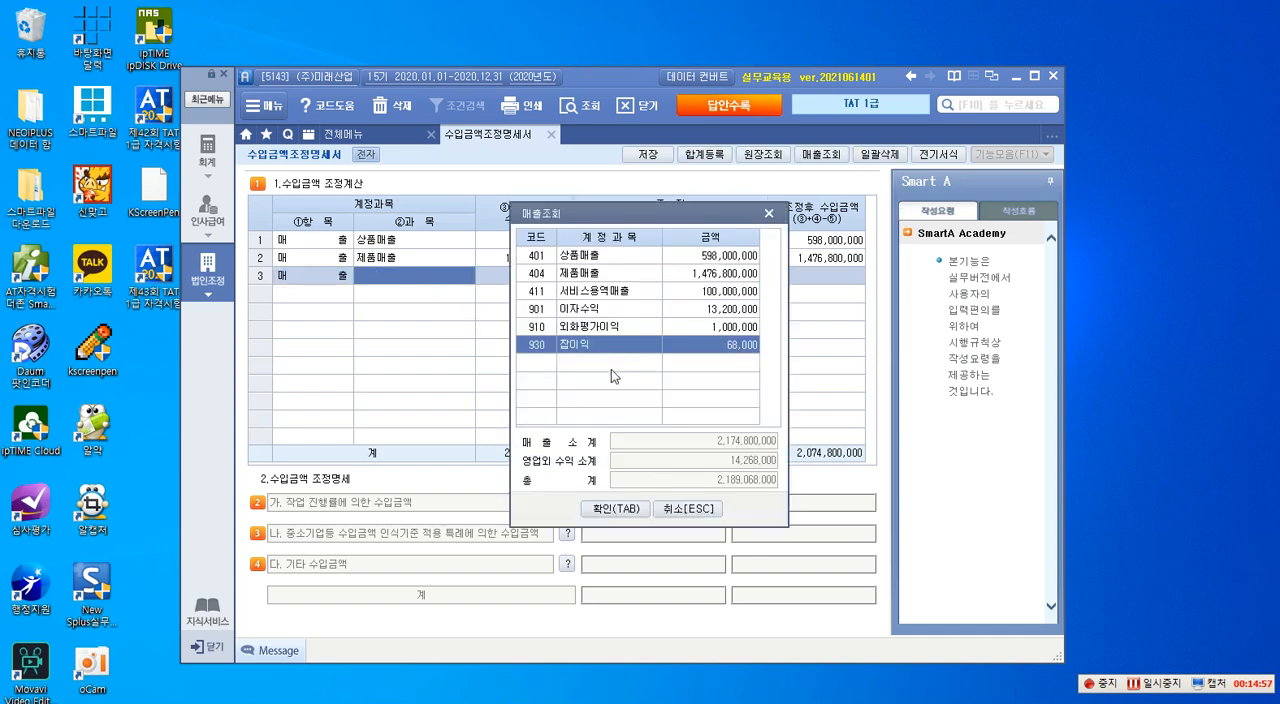
click(609, 291)
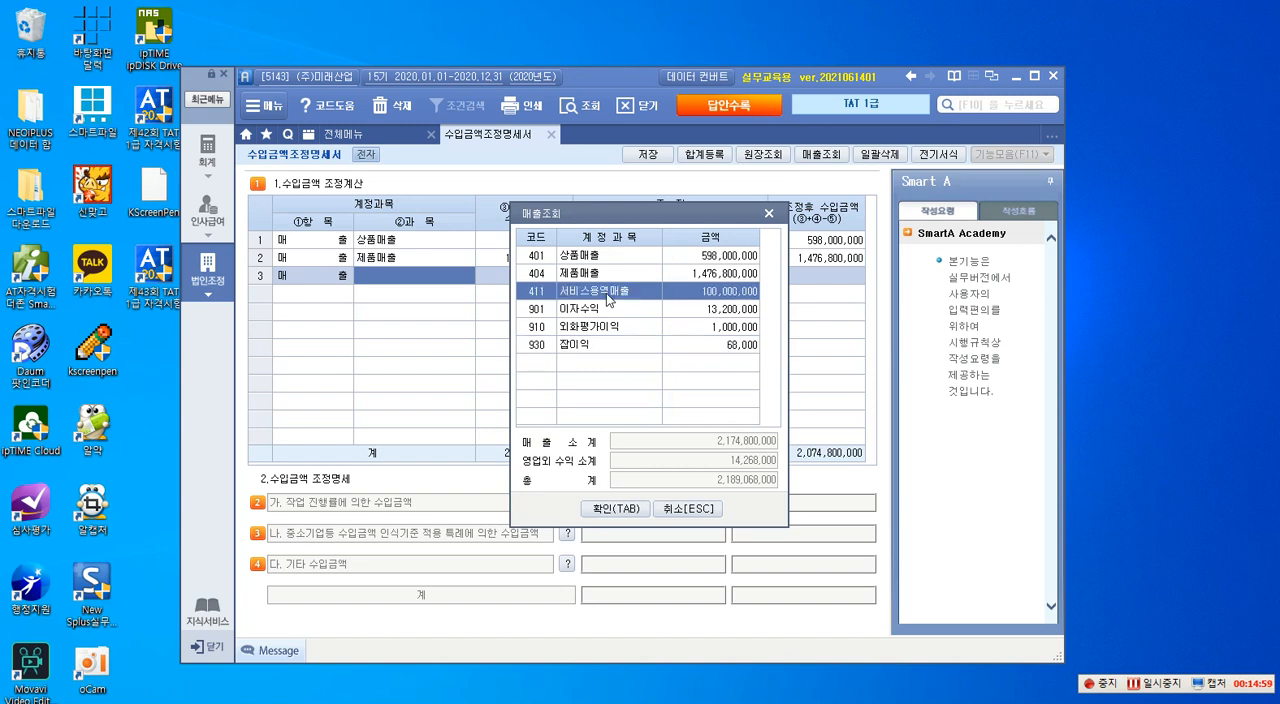
click(616, 509)
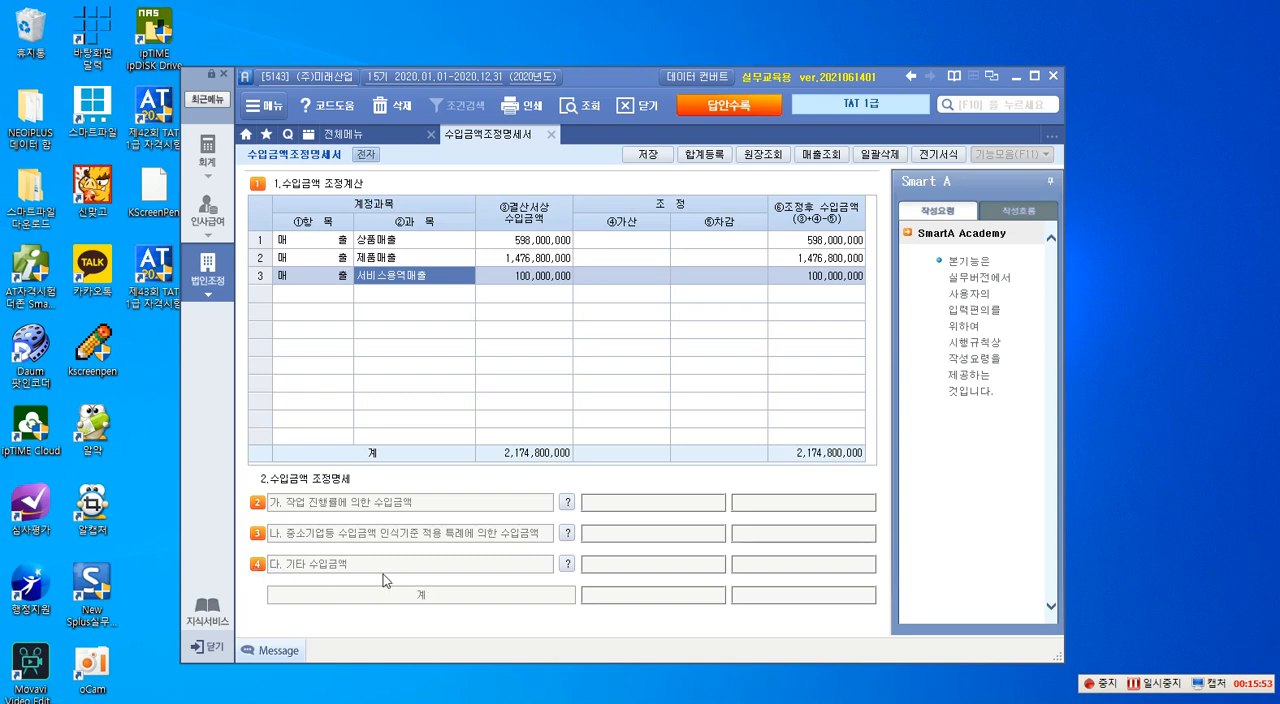
- Open the 다. 기타 수입금액 details and add 서비스용역매출누락 in row 1 with 수입금액 20,000,000 and no 대응원가
click(566, 566)
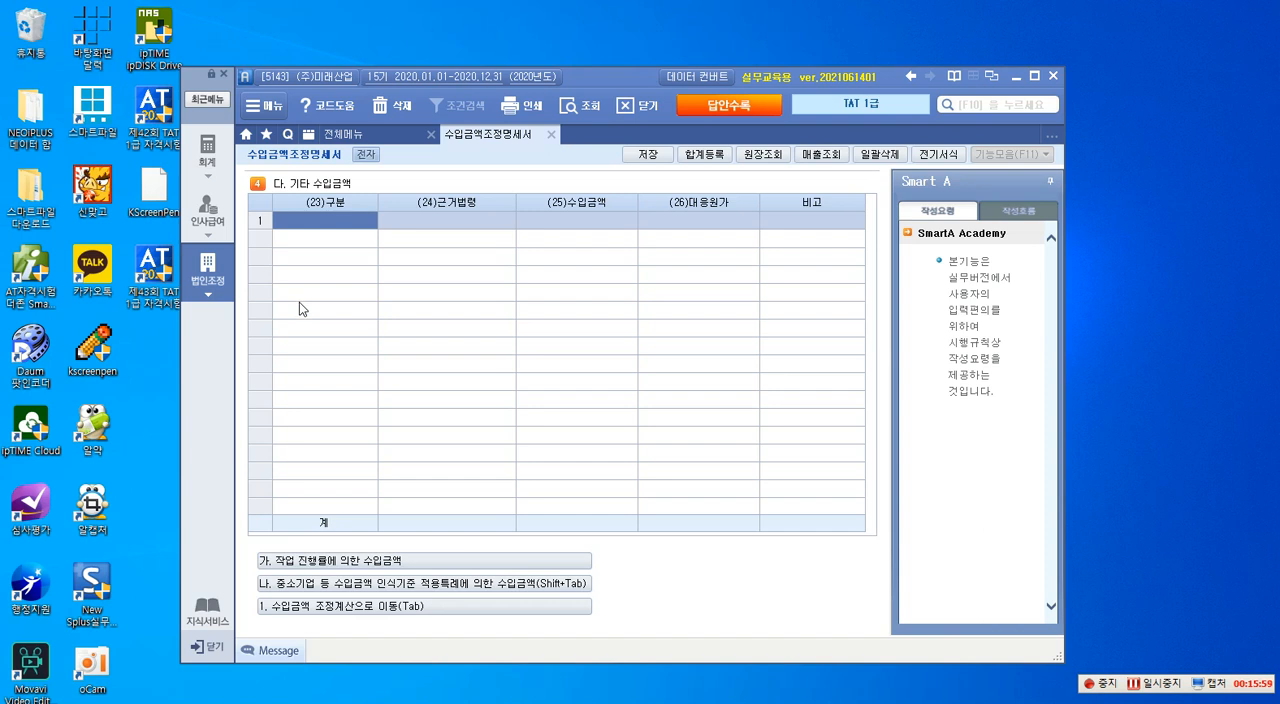
text(사)
text(비스업)
text(역매출)
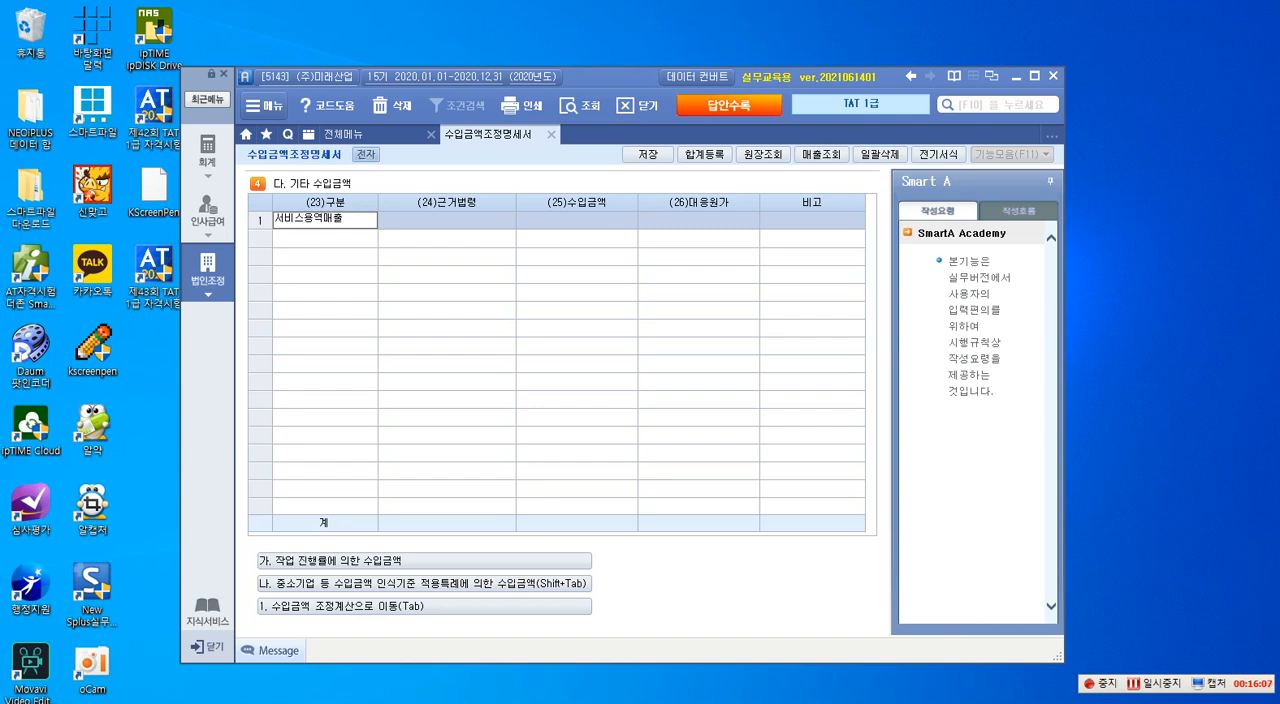
text(누락)
key(Return)
key(Return)
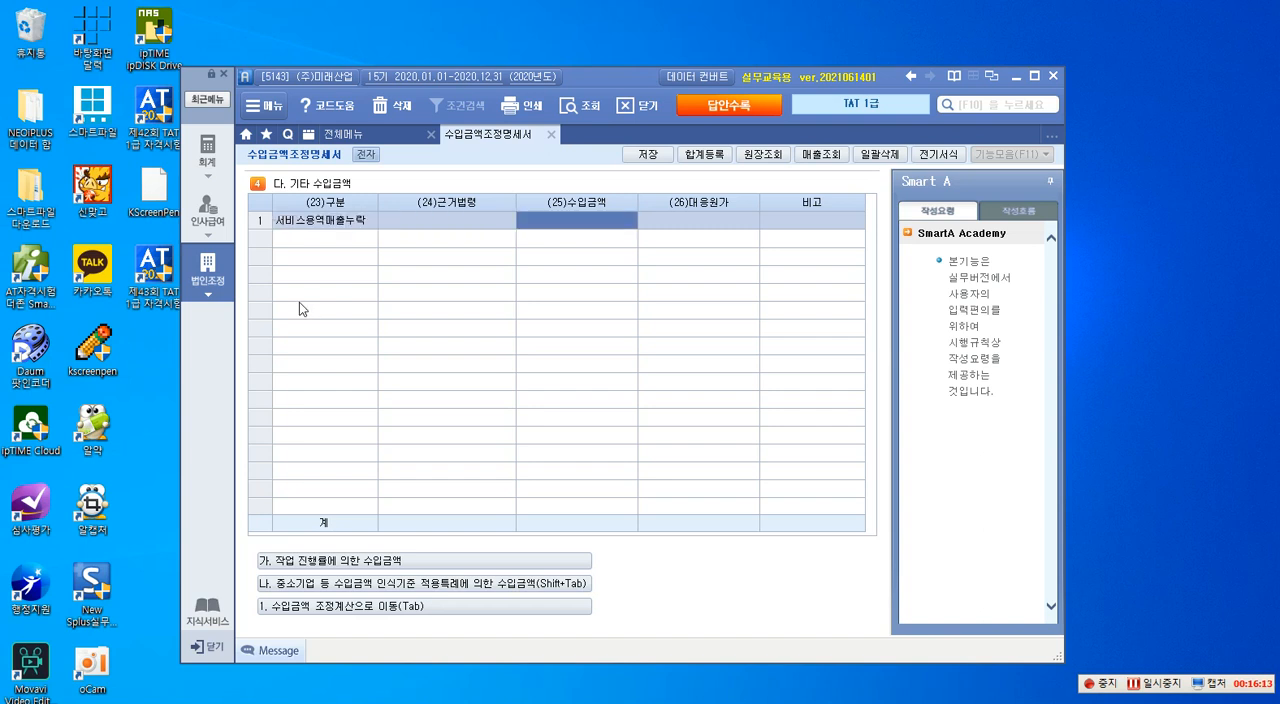
text(20000000)
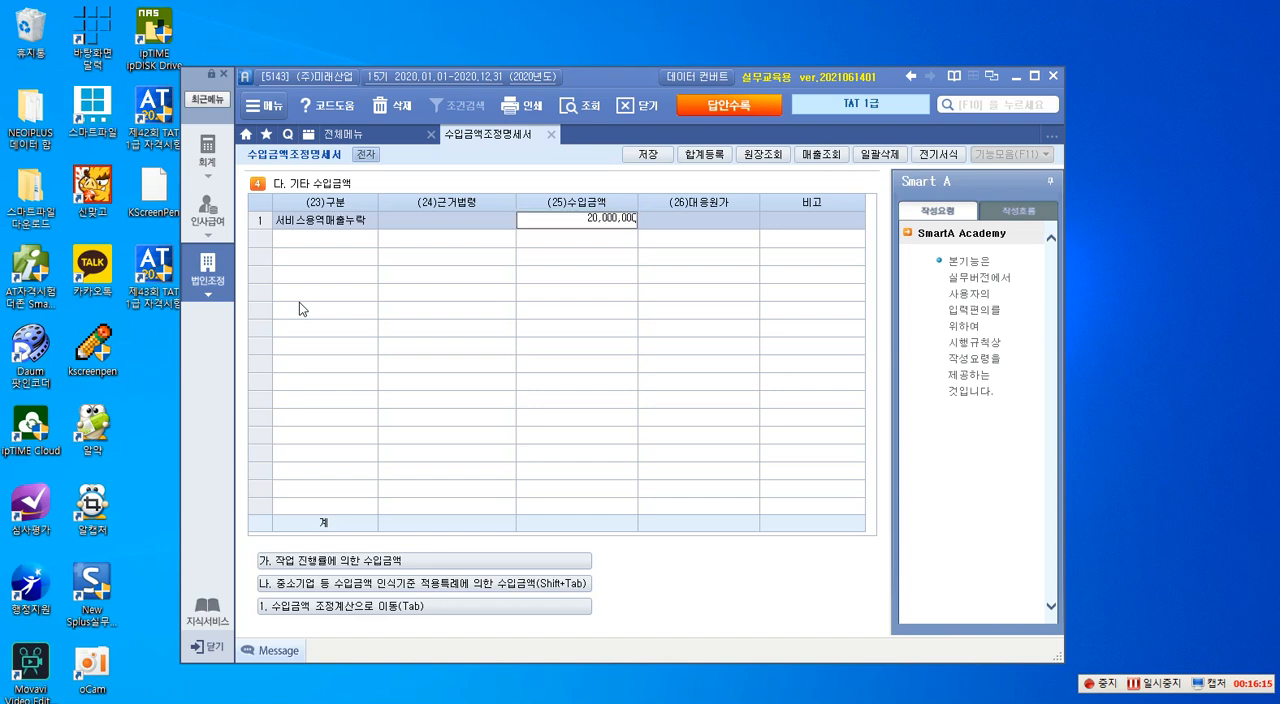
key(Return)
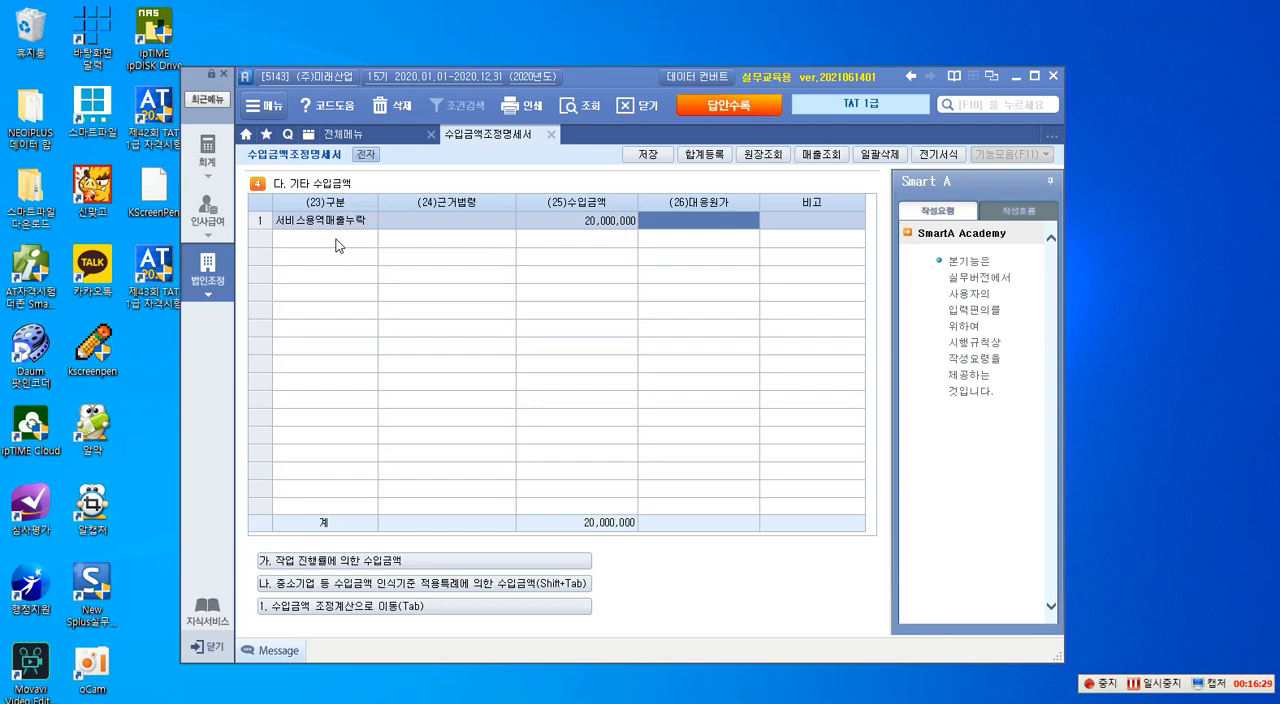
key(Return)
key(Return)
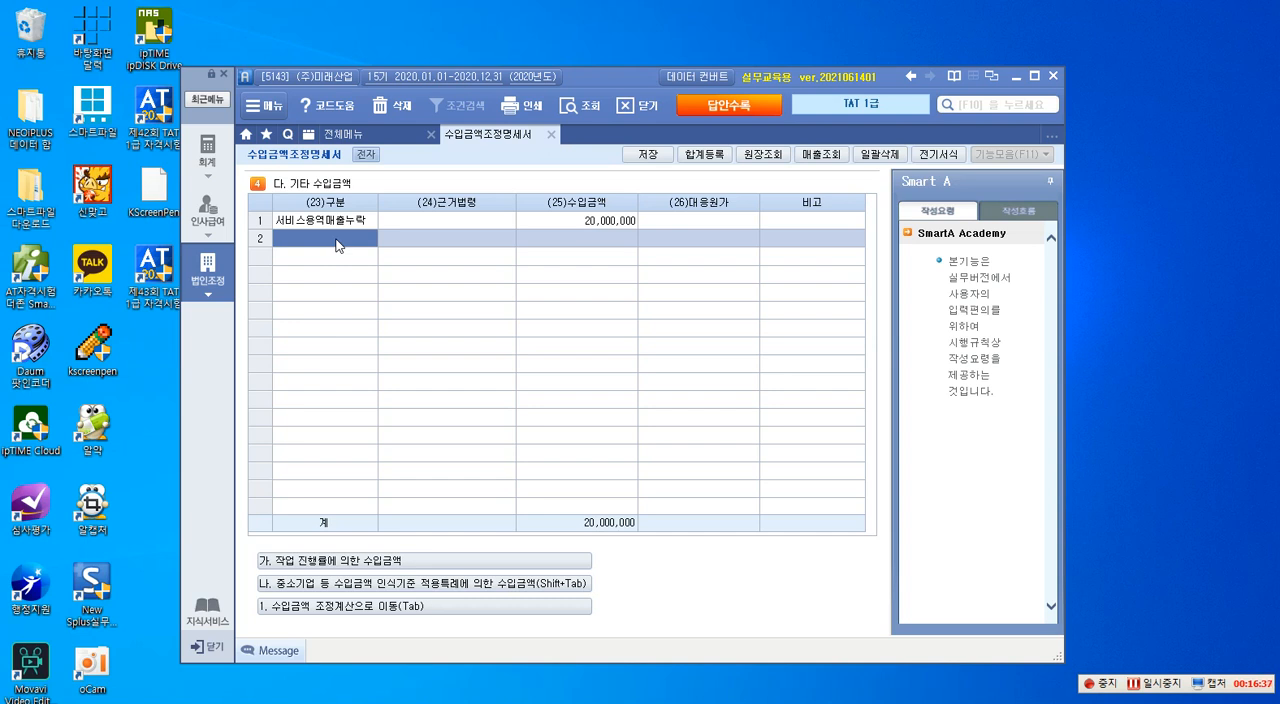
- Enter 전기분 제품매출 as the 구분 in row 2 of 기타 수입금액, leaving 근거법령 blank
text(전기)
text(제품매)
key(BackSpace)
key(BackSpace)
key(BackSpace)
key(BackSpace)
text(분 제품매출)
key(Return)
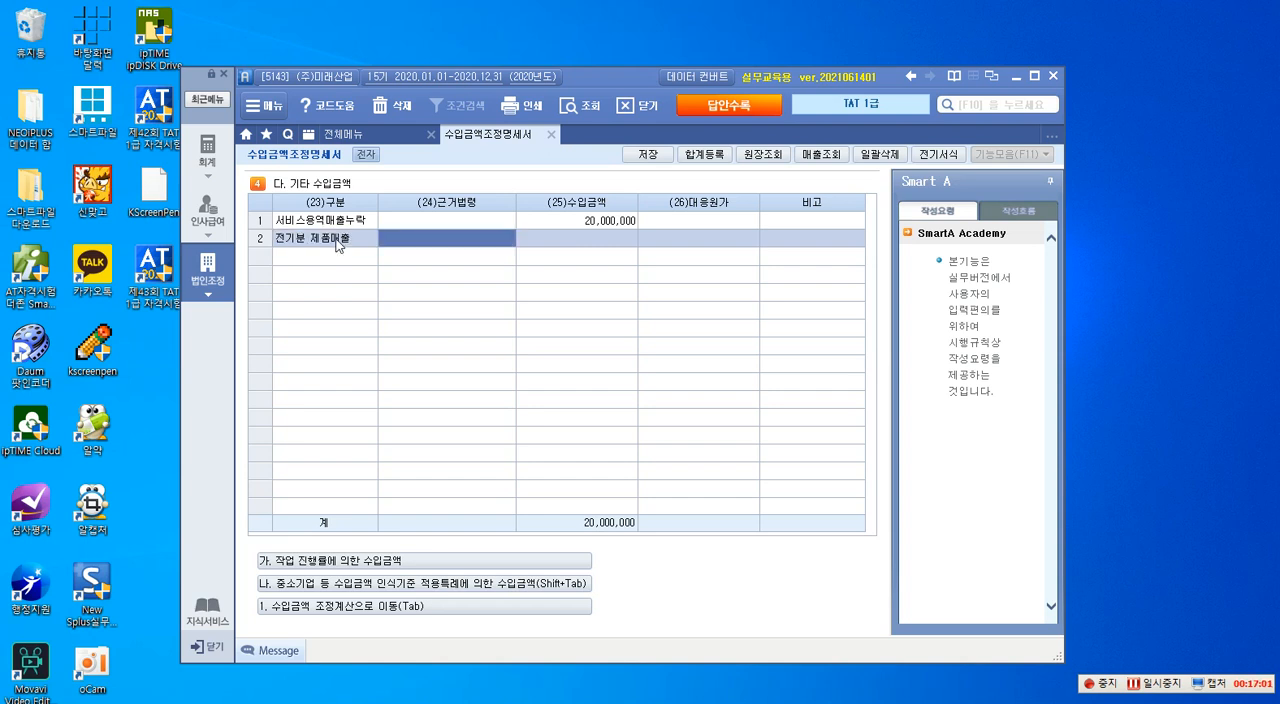
key(Return)
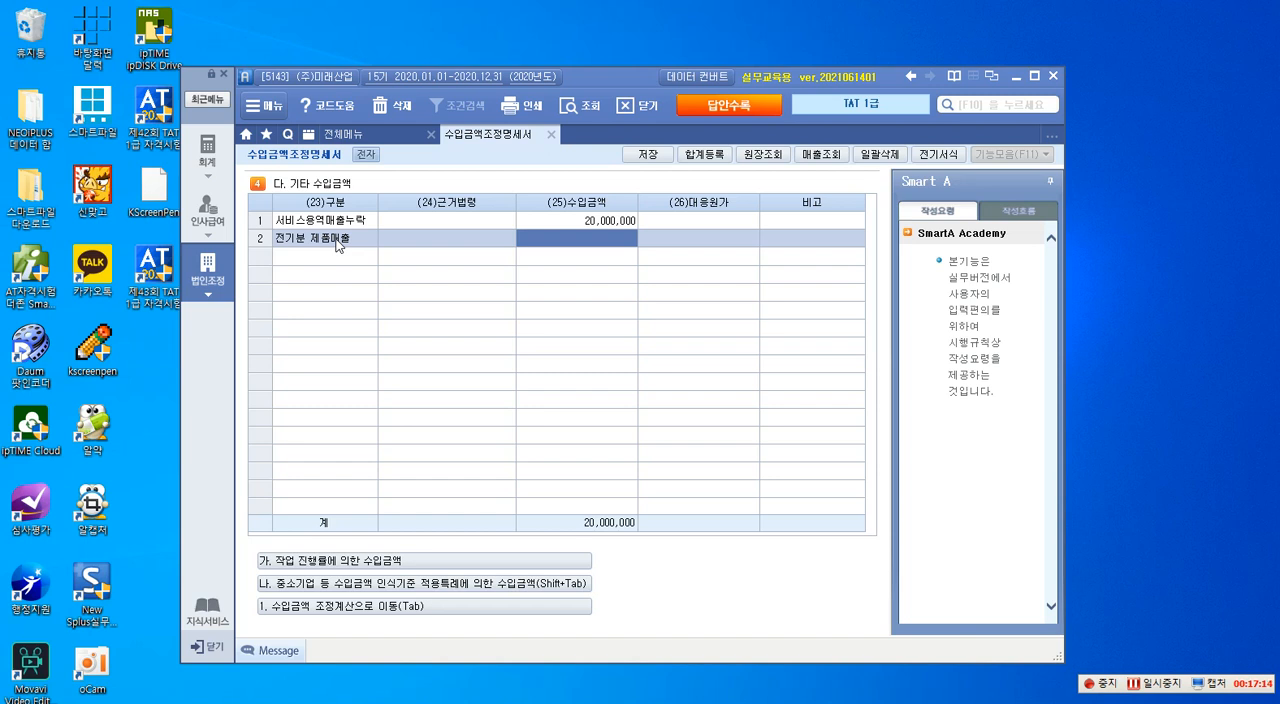
- Set 수입금액 to -60,000,000 and 대응원가 to -35,000,000 for 전기분 제품매출
text(-6)
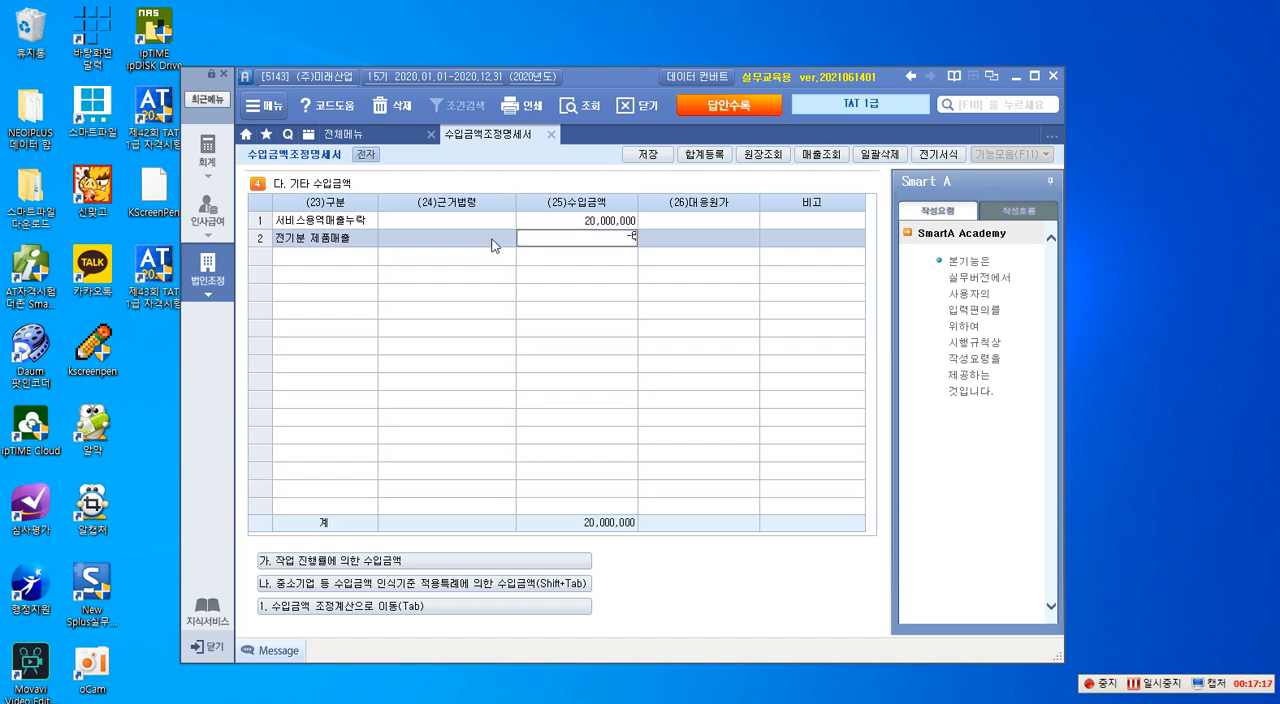
text(0,000,000)
key(Return)
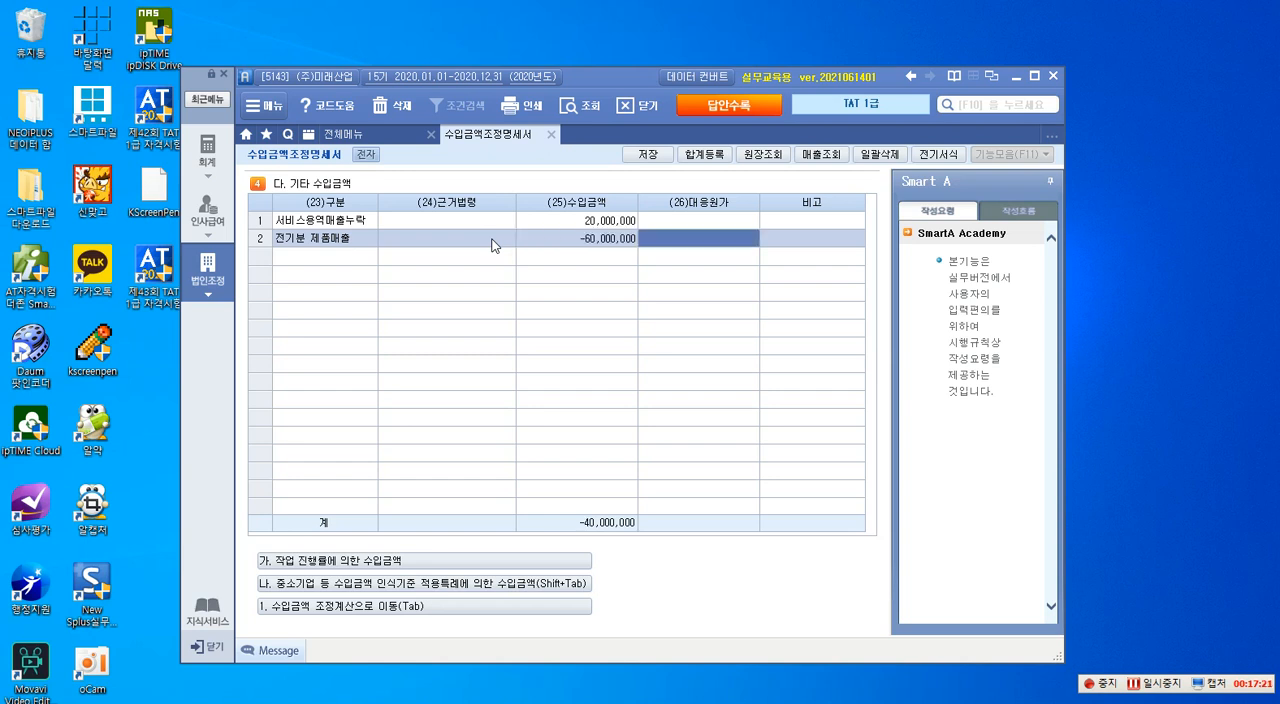
text(-35000000)
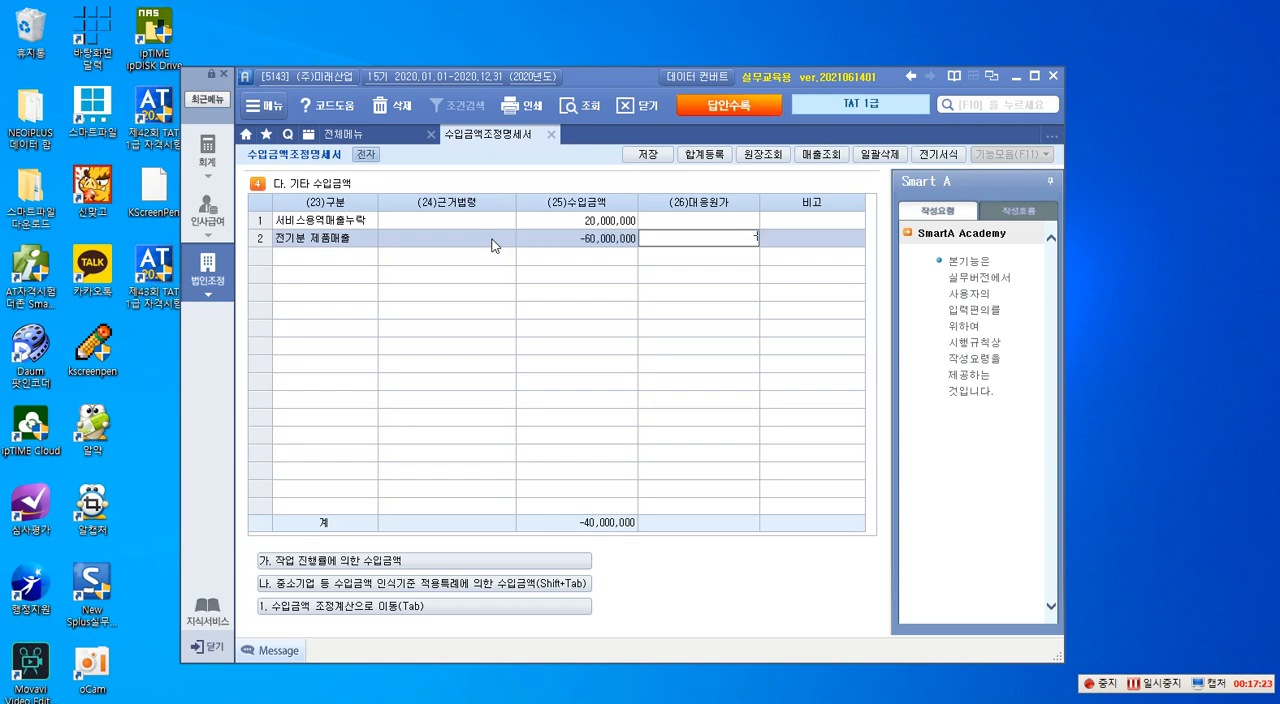
key(Return)
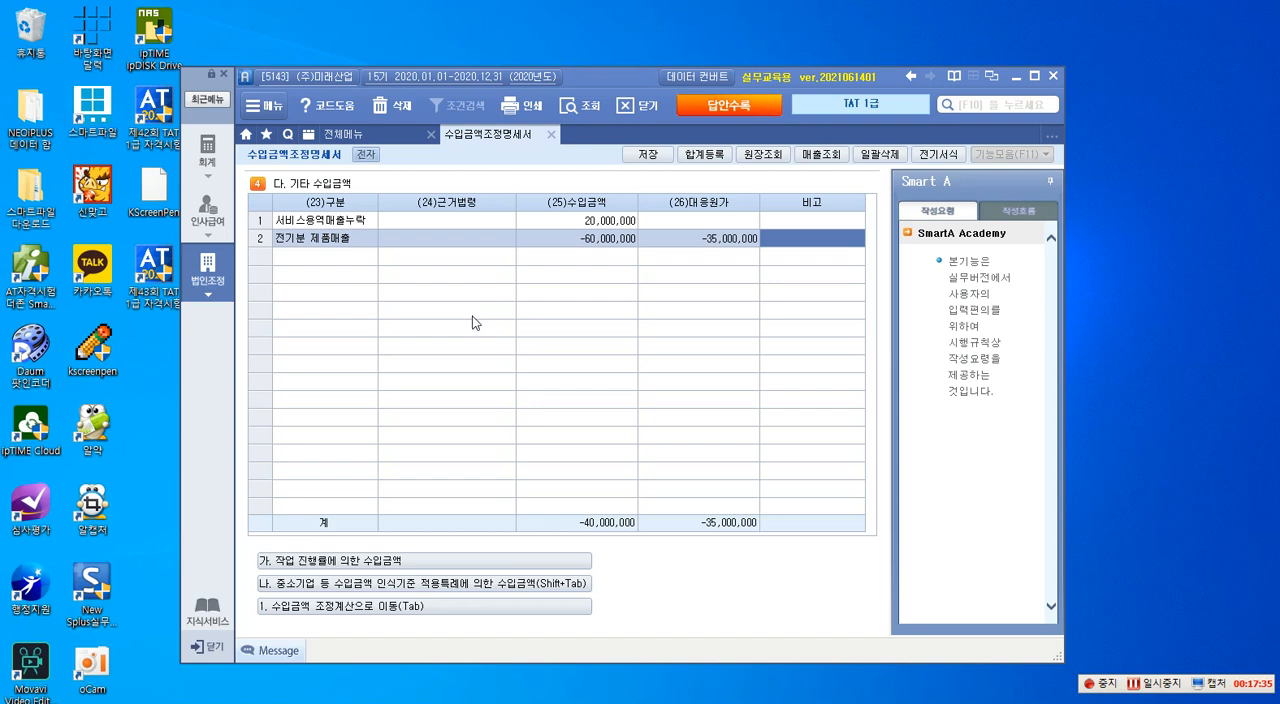
click(600, 245)
click(684, 245)
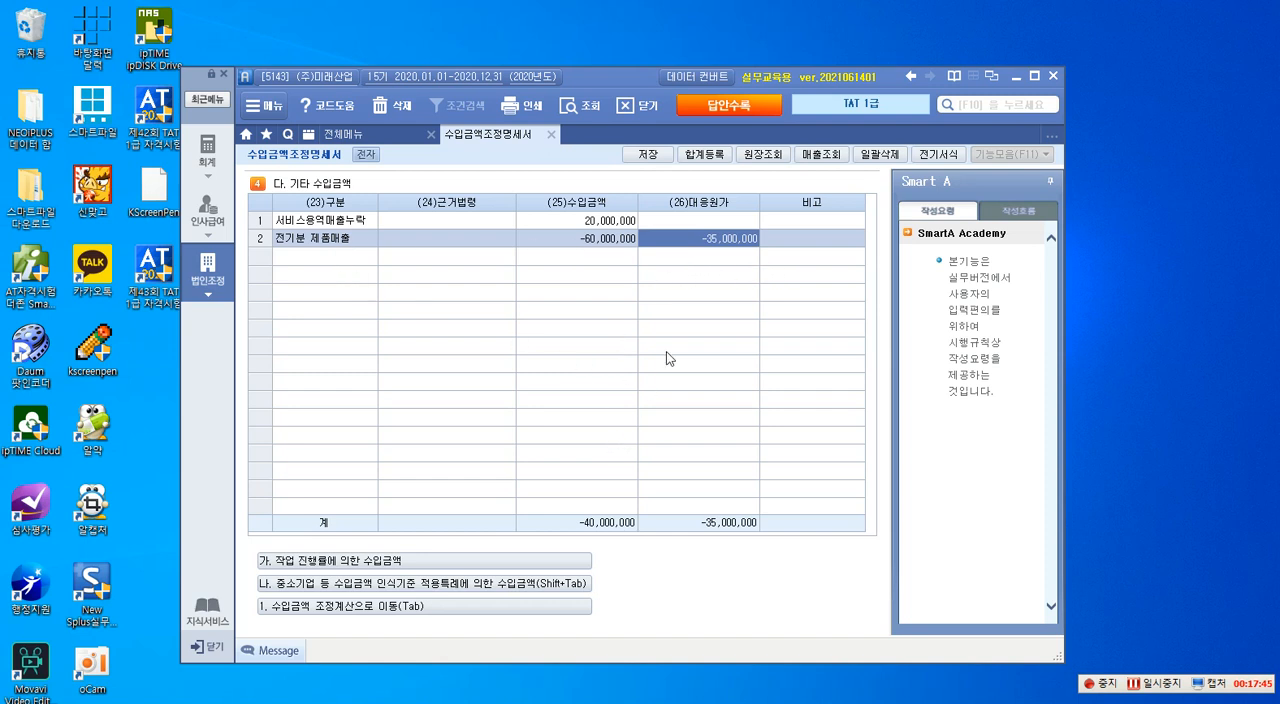
- Save the 기타 수입금액 entries and return to 1. 수입금액 조정계산
click(648, 156)
click(632, 414)
click(381, 607)
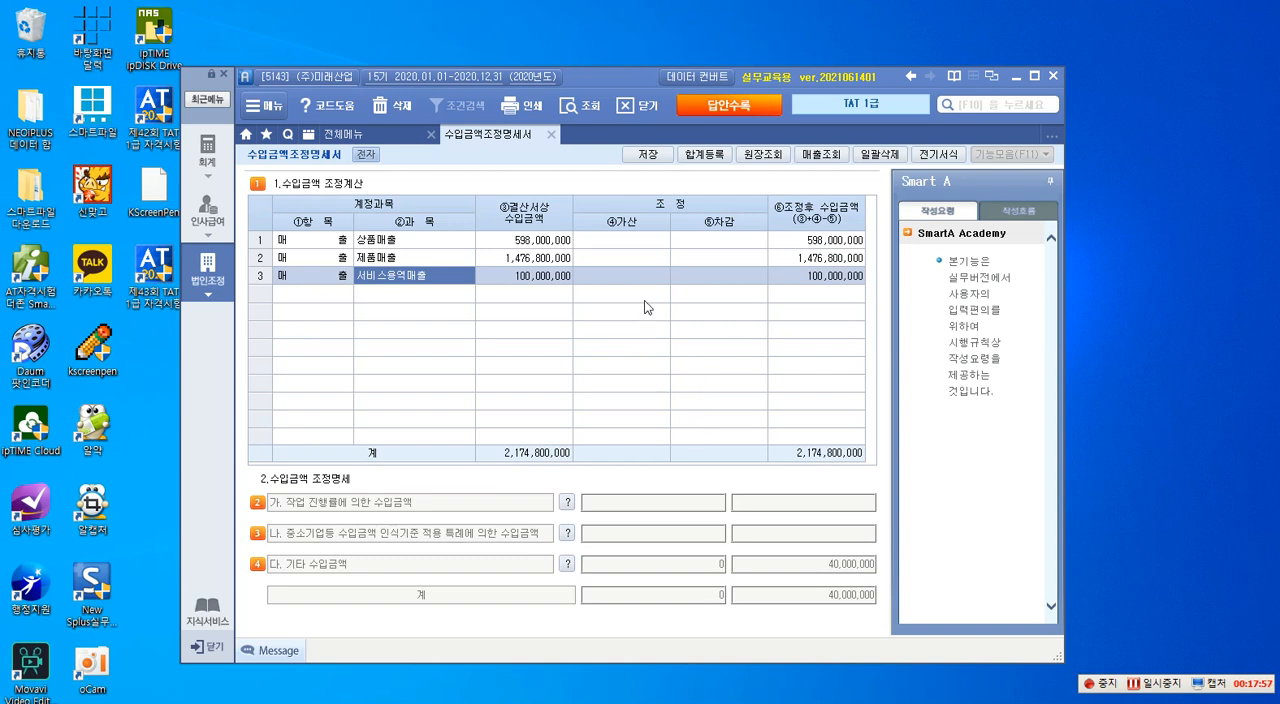
- Enter 60,000,000 as the ⑤차감 adjustment for 제품매출 in 수입금액 조정계산
click(628, 262)
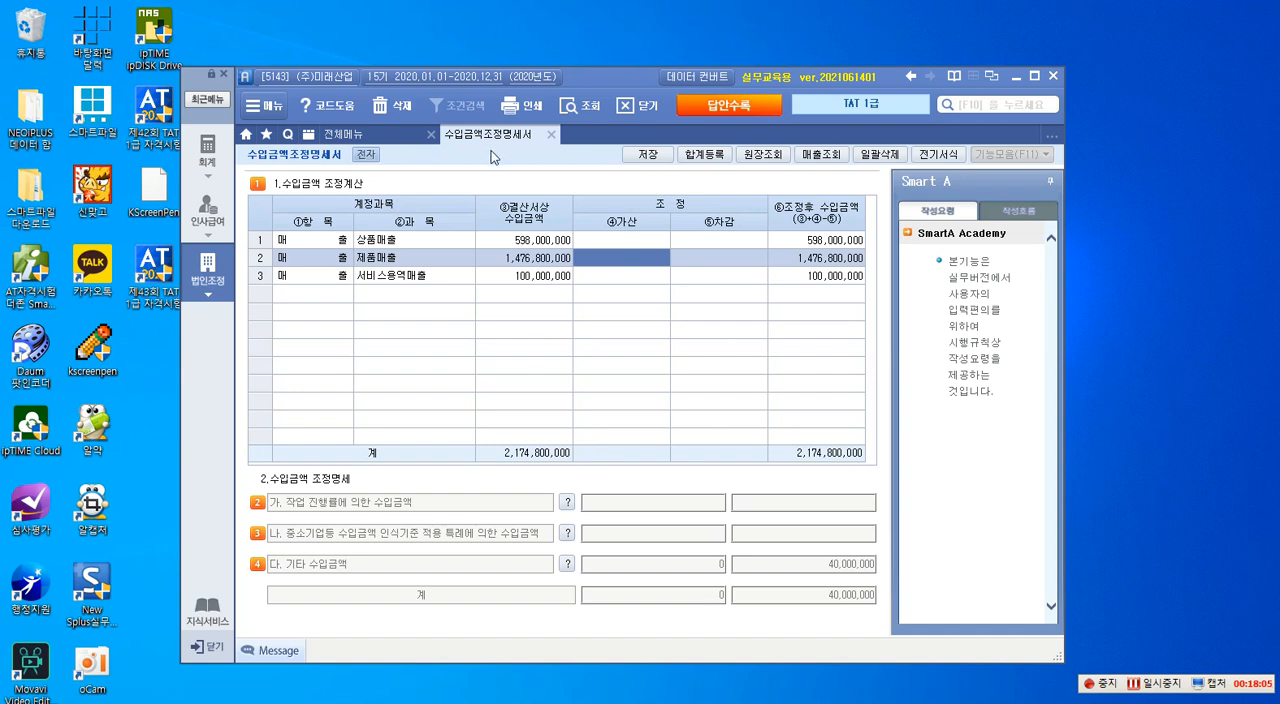
click(684, 264)
click(684, 262)
text(60,000,000)
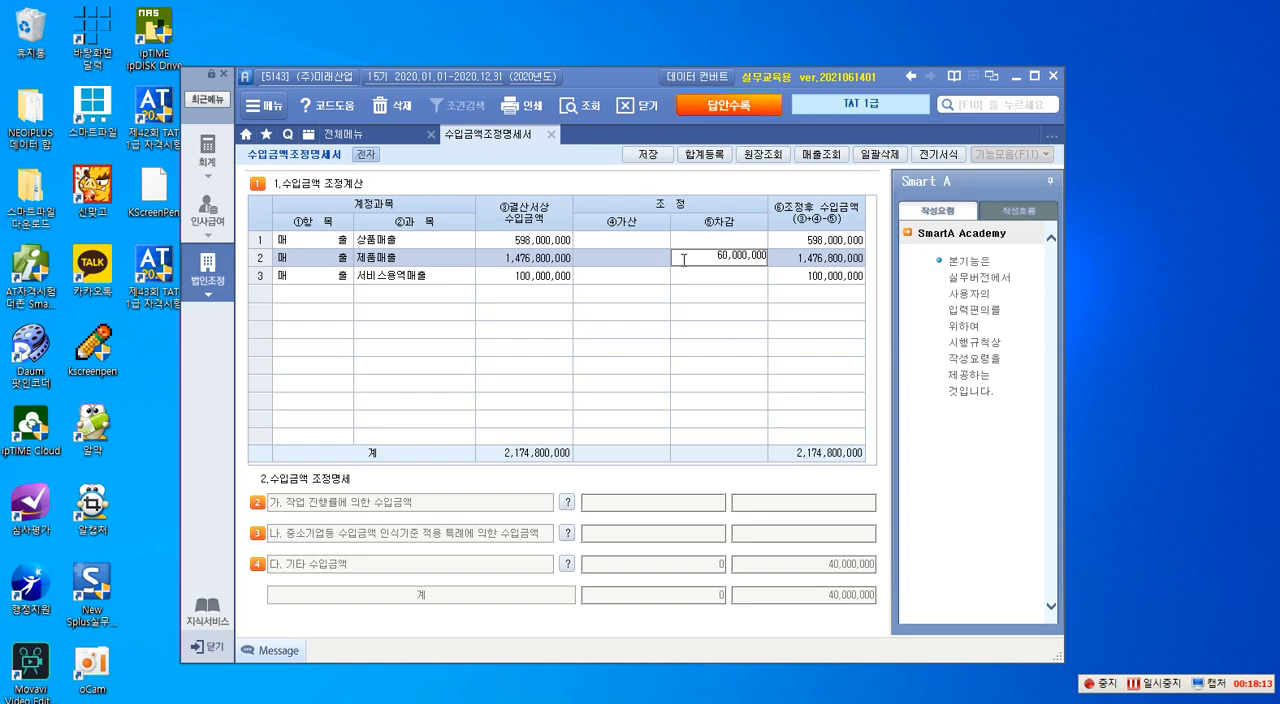
key(Return)
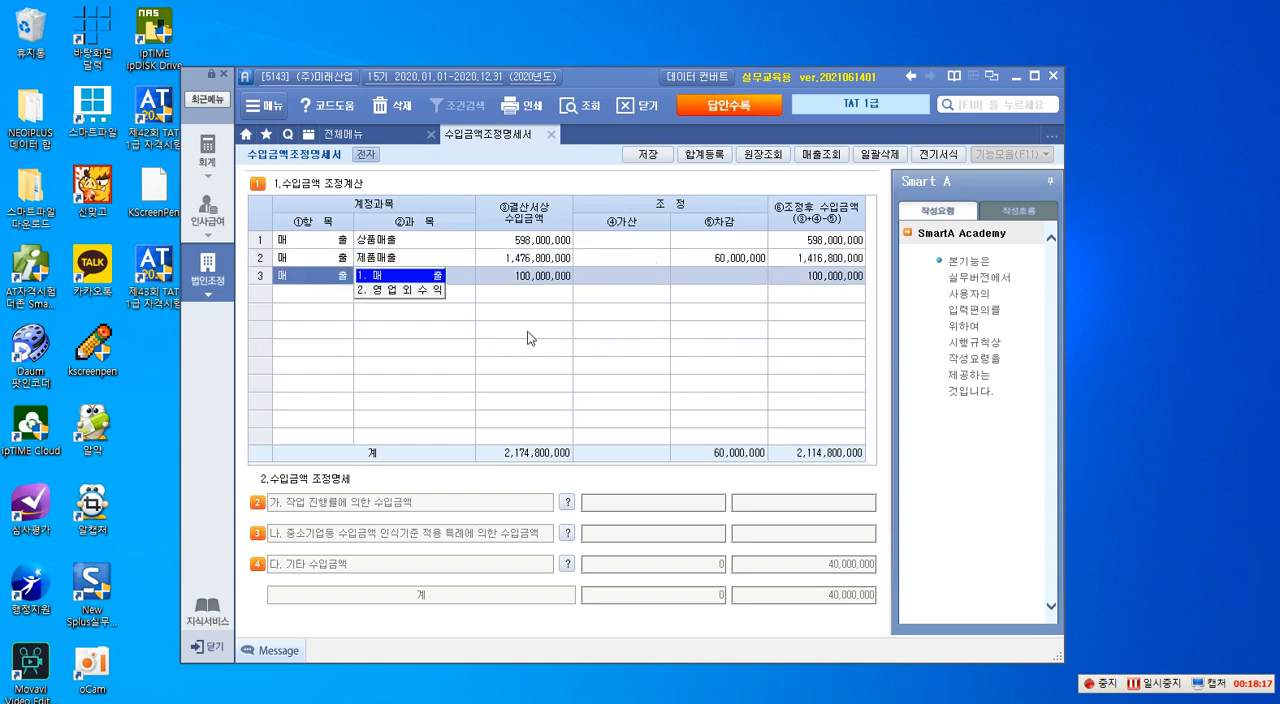
- Enter 20,000,000 as the ④가산 adjustment for 서비스용역매출, keeping its 항목 as 매출
key(Return)
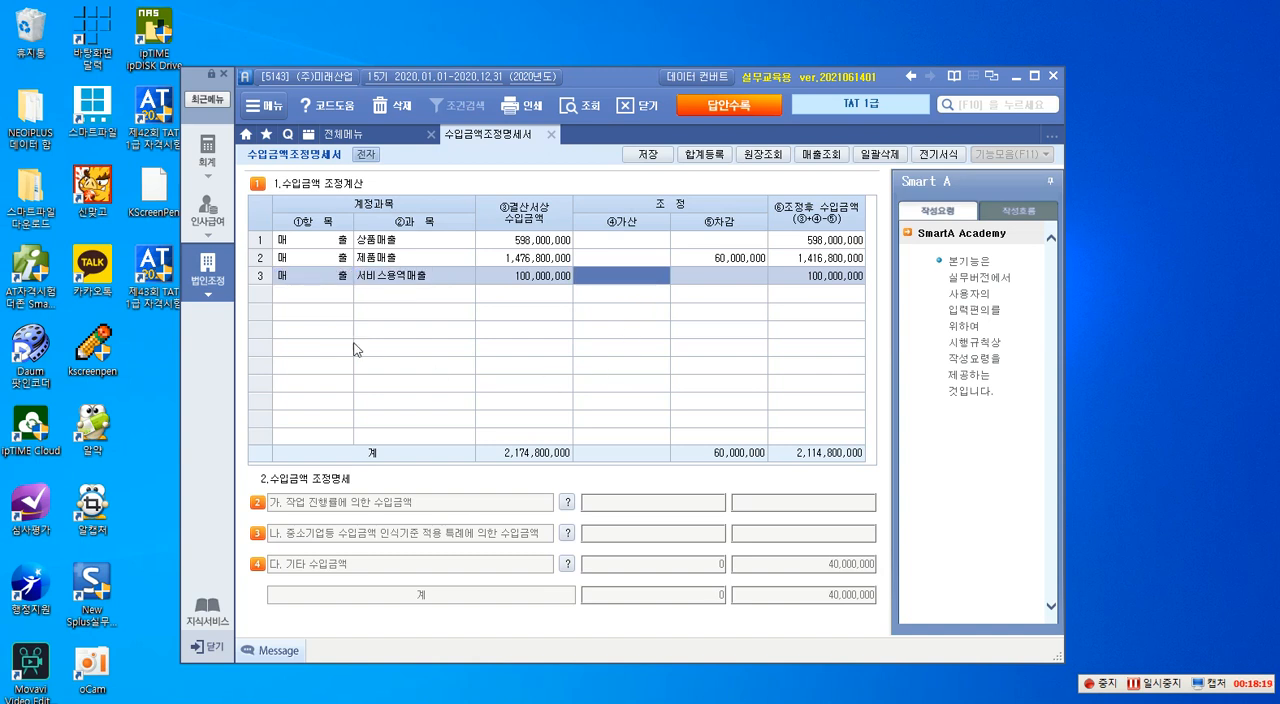
text(20000000)
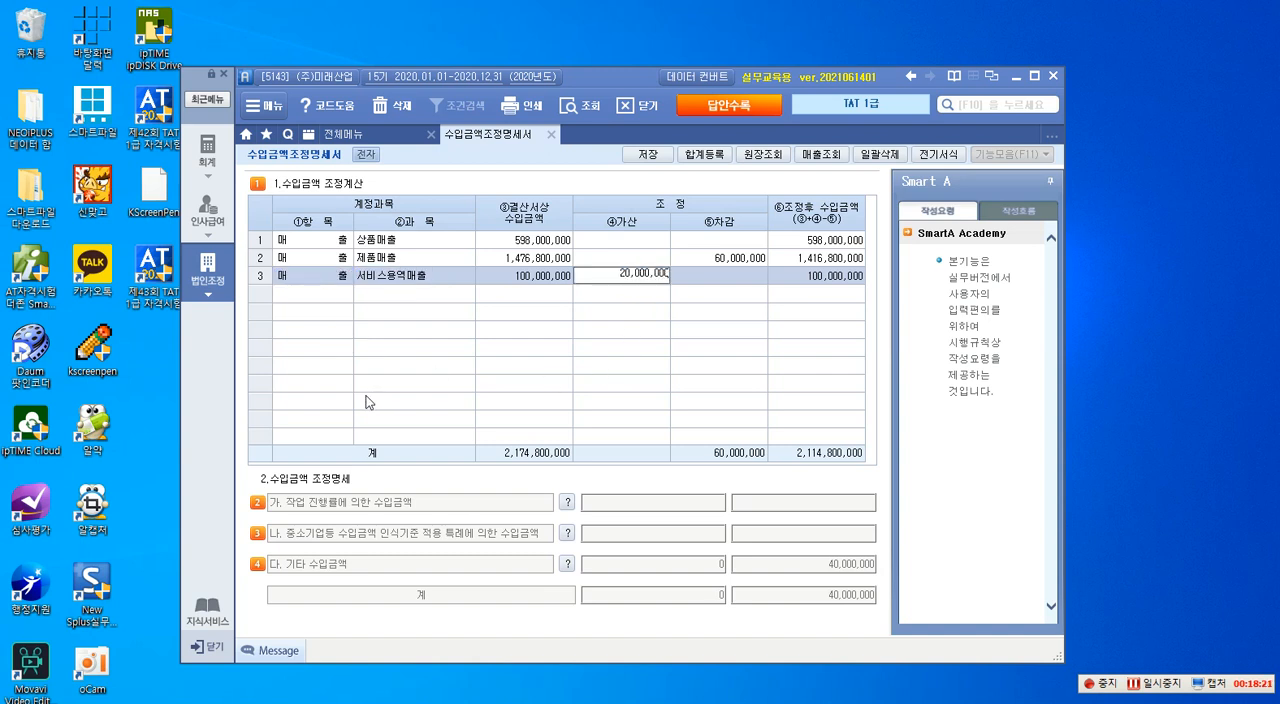
key(Return)
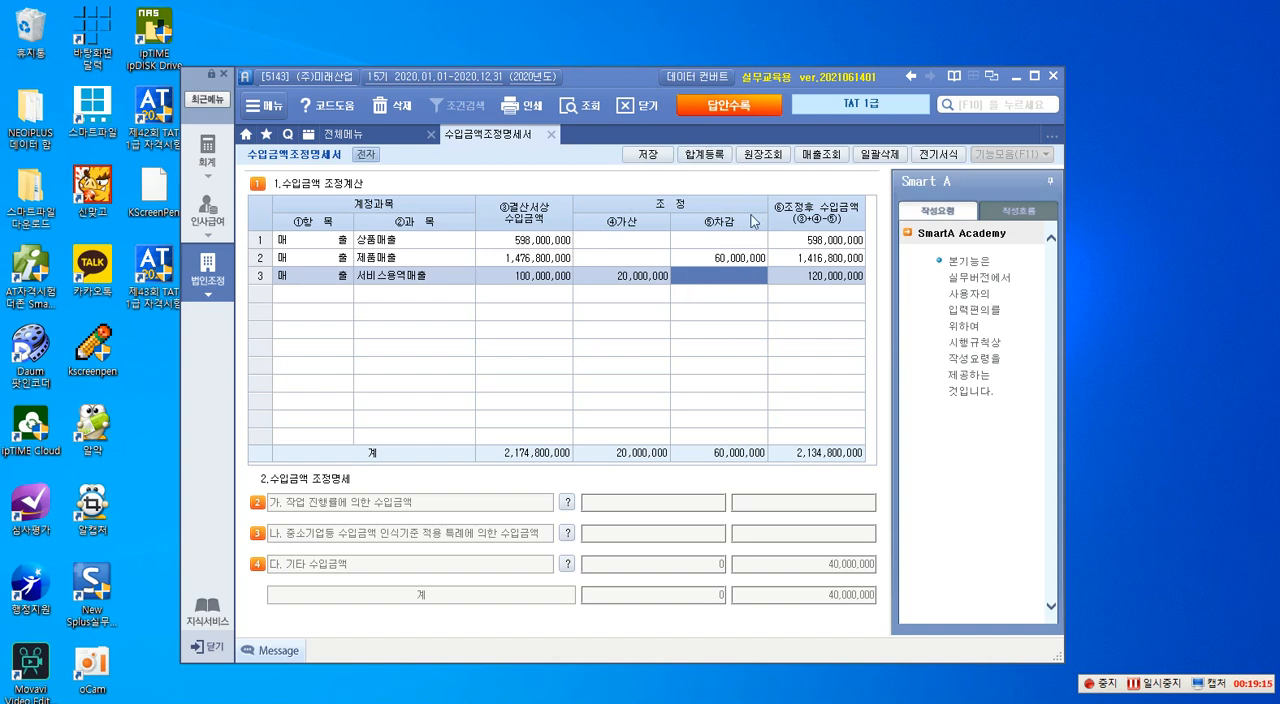
- Open 합계등록 and register 전기분 제품매출 누락 of 60,000,000 as 유보(감소) under 손금산입 및 익금불산입
click(706, 155)
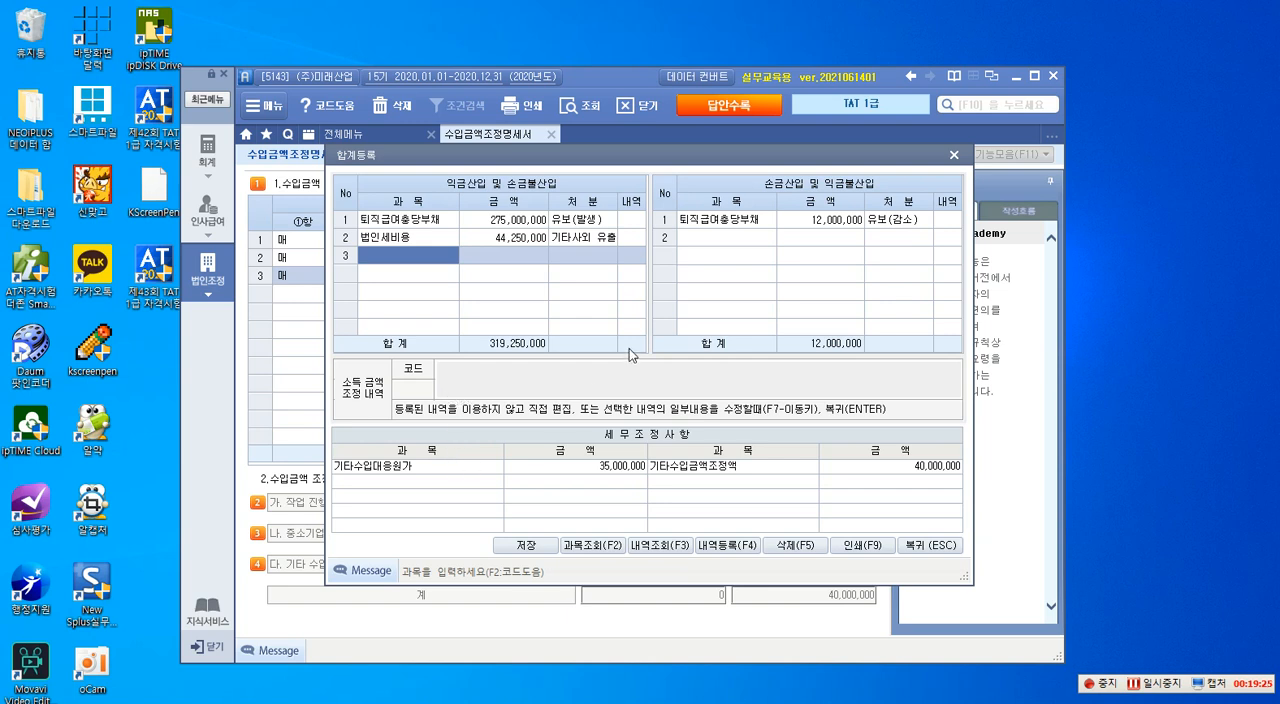
click(688, 238)
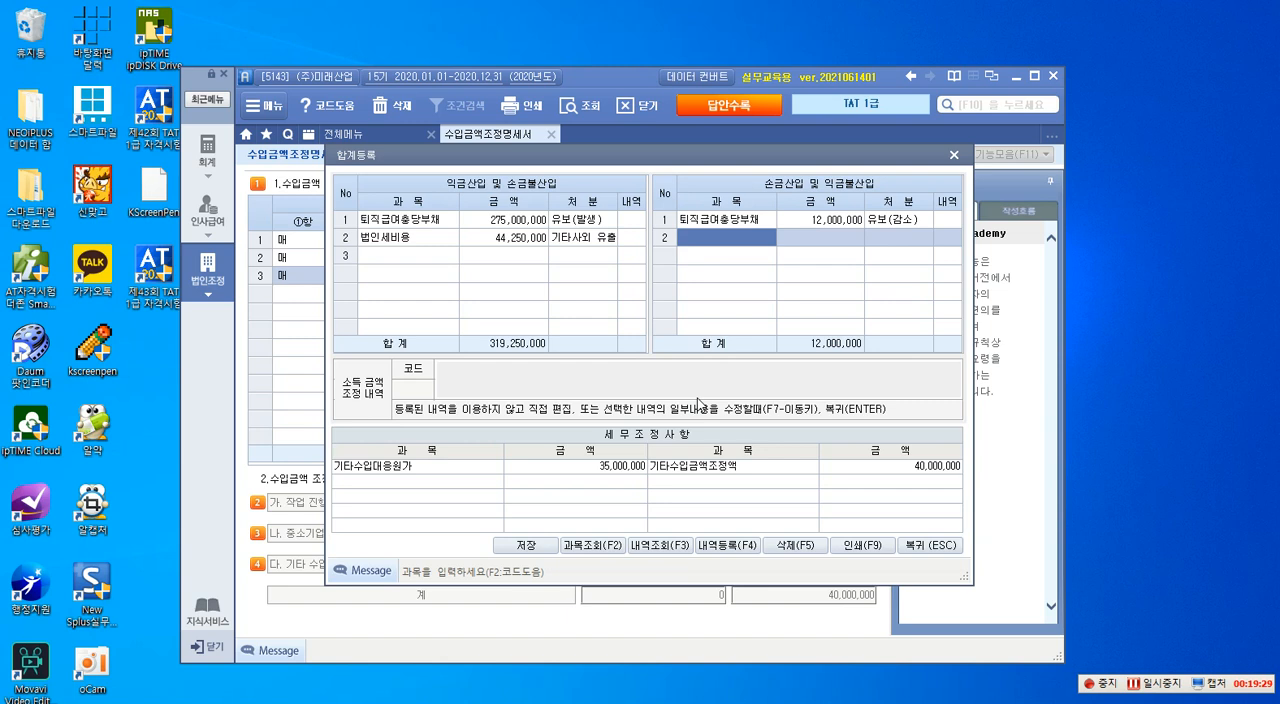
text(세기)
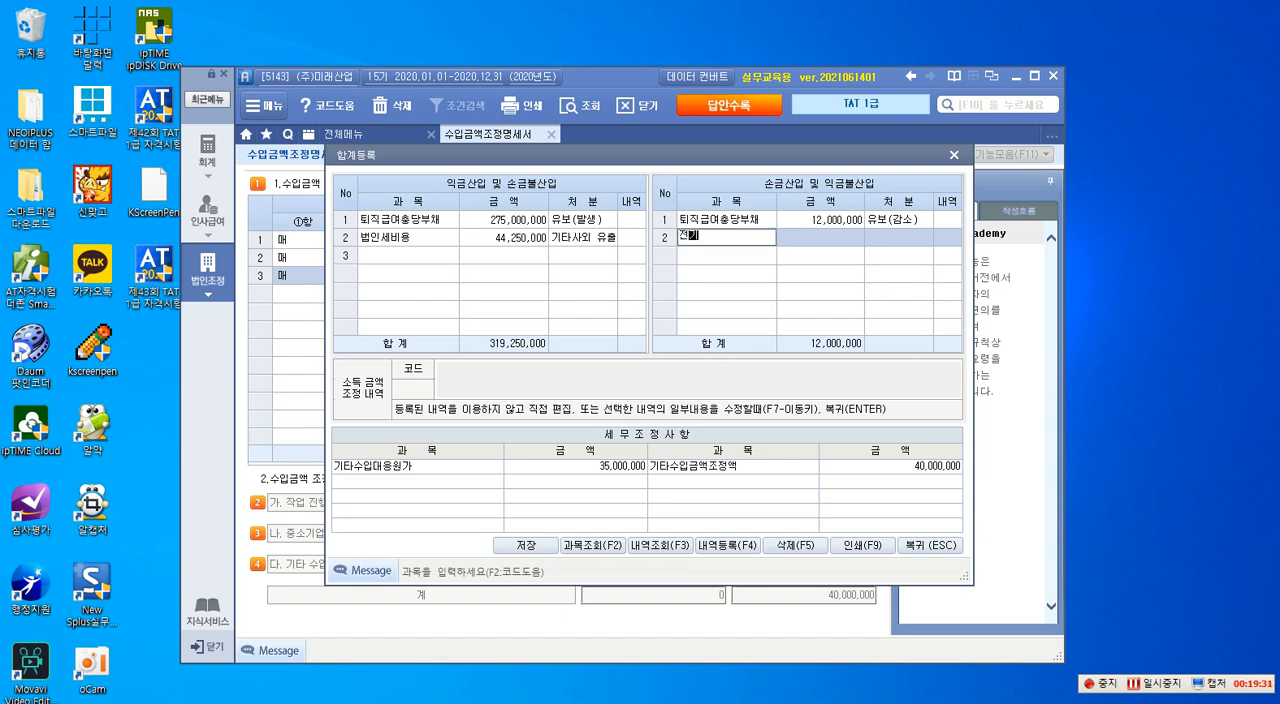
text(분 빼출)
key(BackSpace)
key(BackSpace)
key(BackSpace)
text(제품매출 누락)
key(Return)
text(60000000)
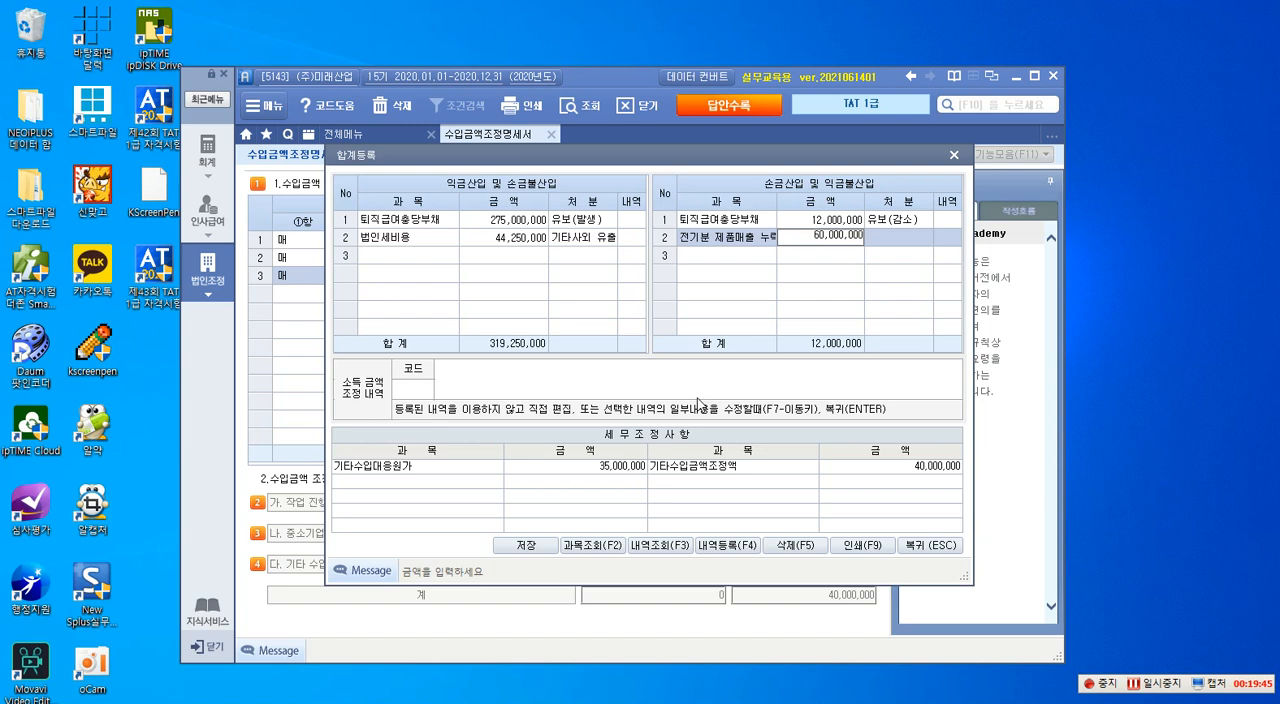
key(Return)
key(2)
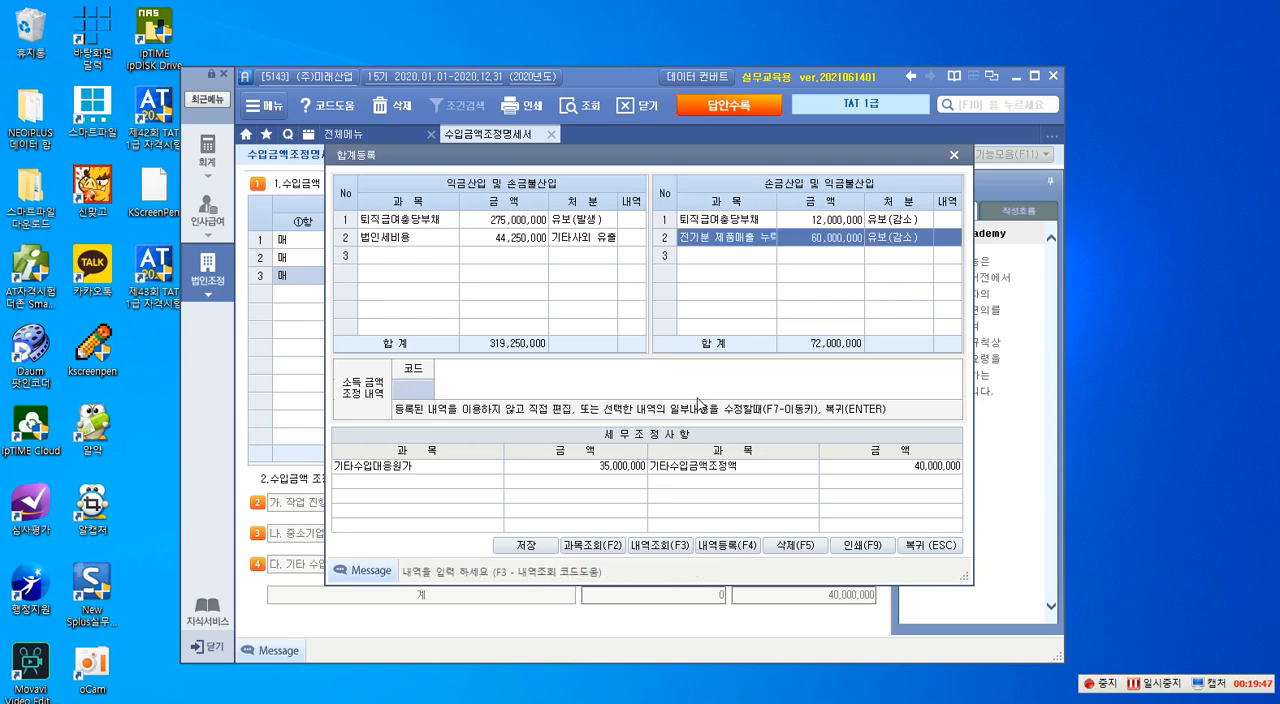
- Register 전기분 제품매출 대응원가 of 35,000,000 as 유보(감소) in row 3 of 익금산입 및 손금불산입
click(415, 257)
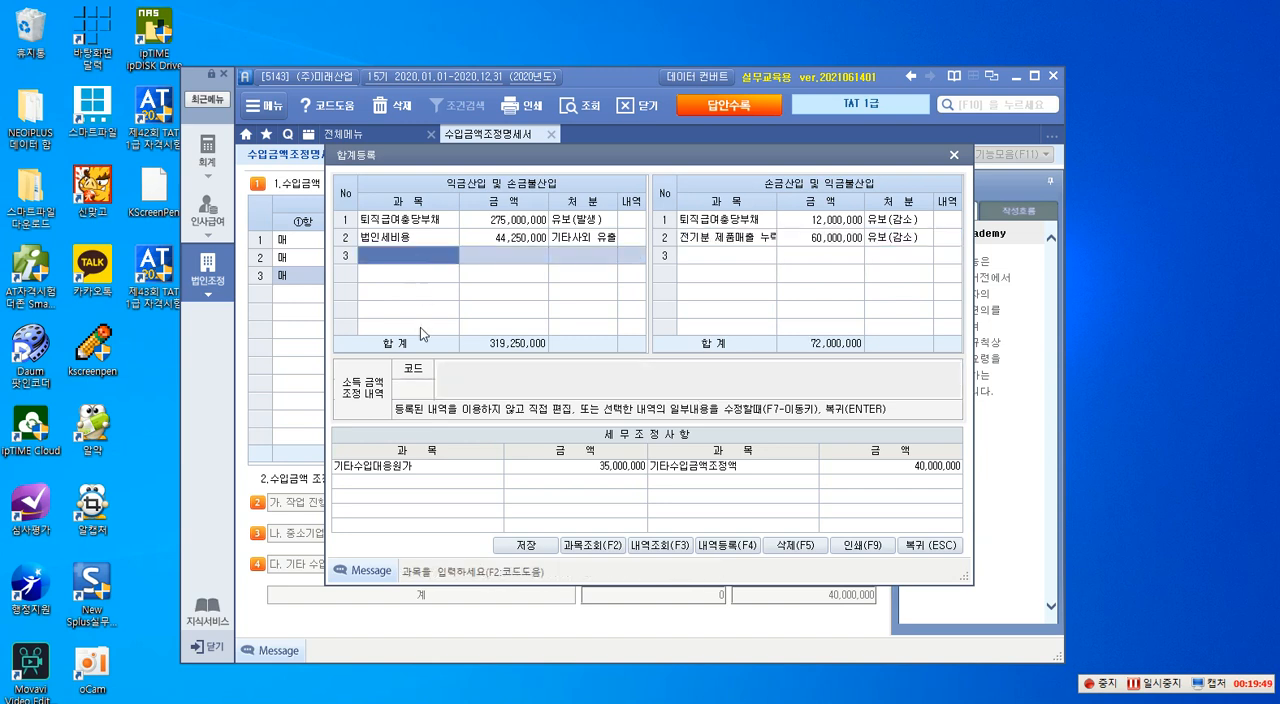
text(제ㅍ)
key(BackSpace)
key(BackSpace)
text(전기)
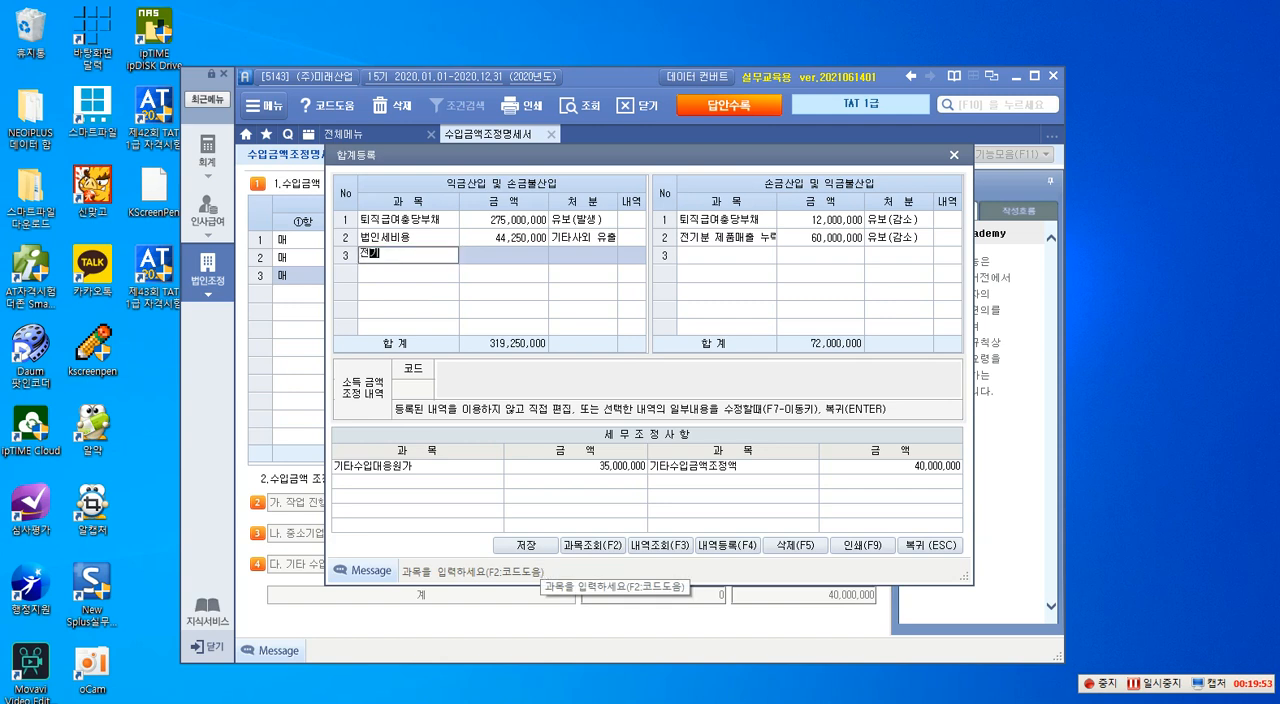
text(분 매)
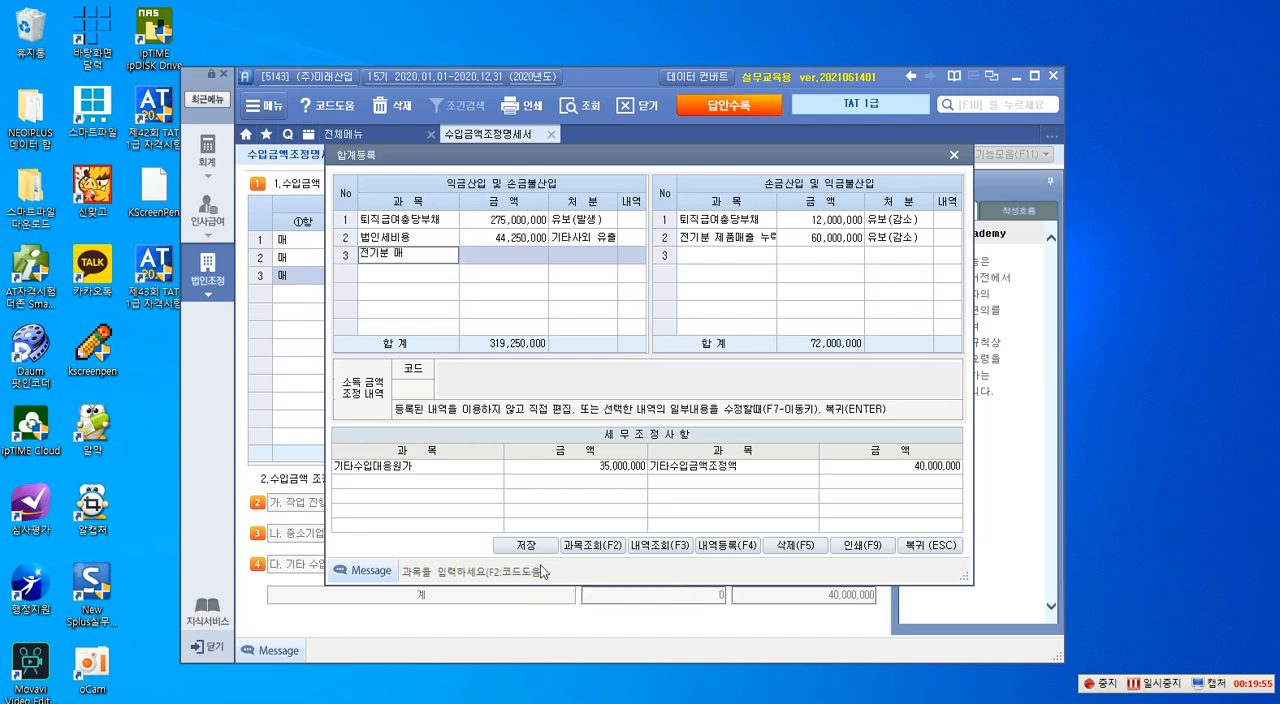
key(BackSpace)
key(BackSpace)
text(원품매출원)
text(대응원가)
key(Return)
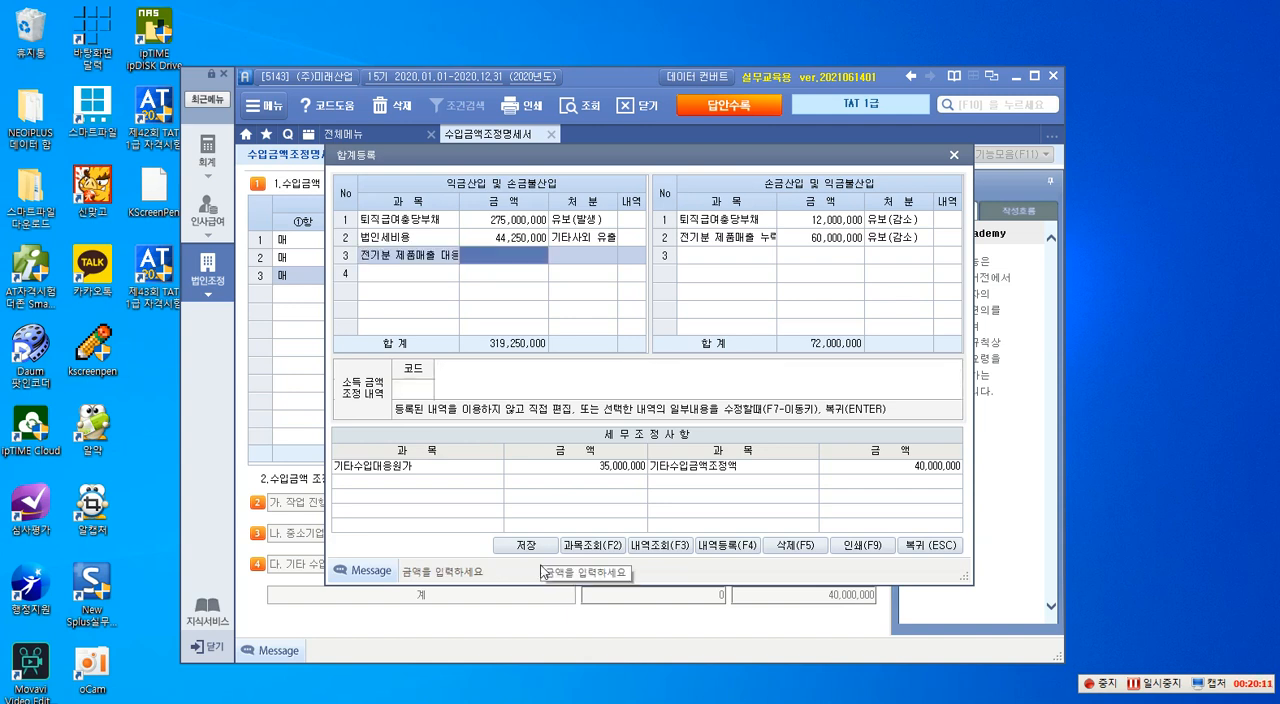
text(35000000)
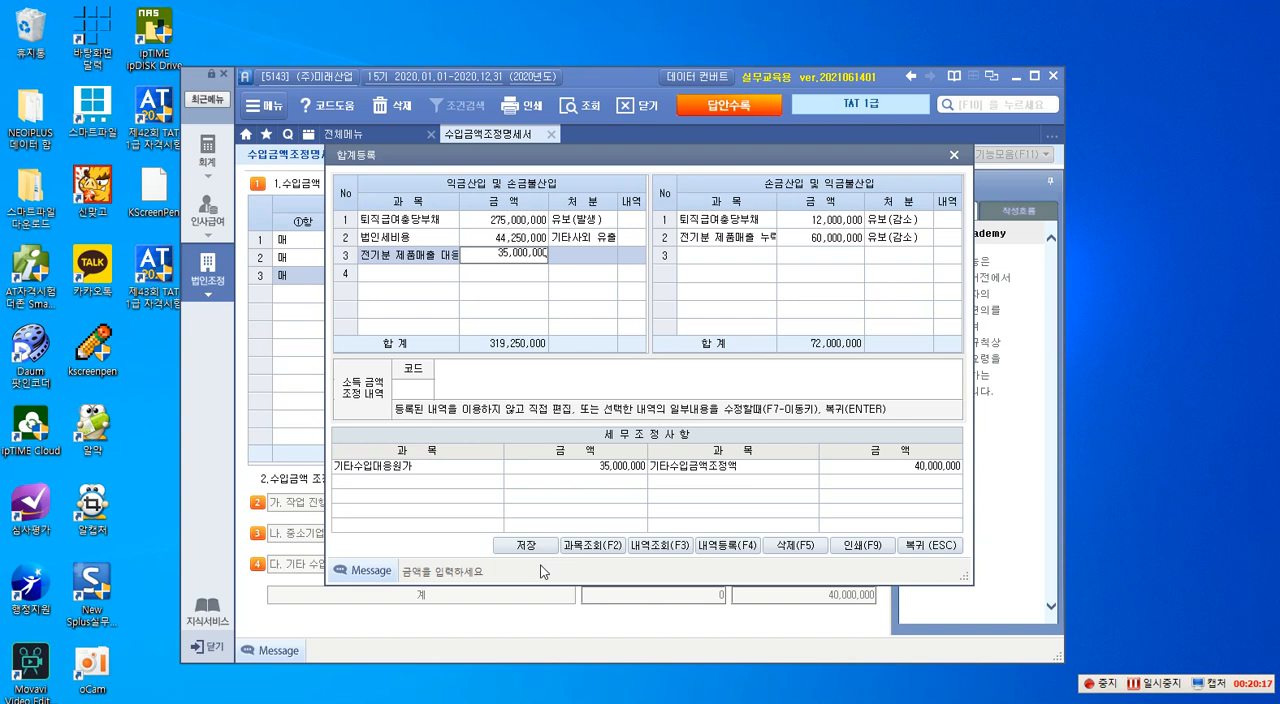
key(Return)
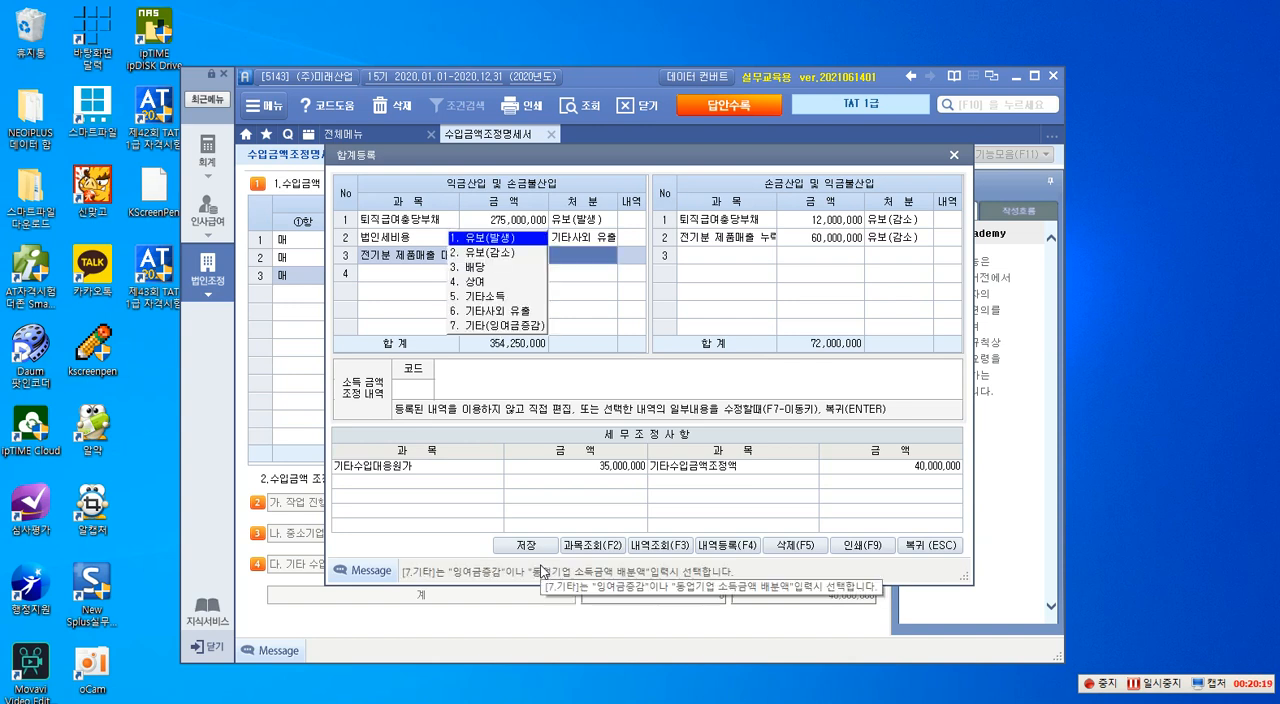
key(2)
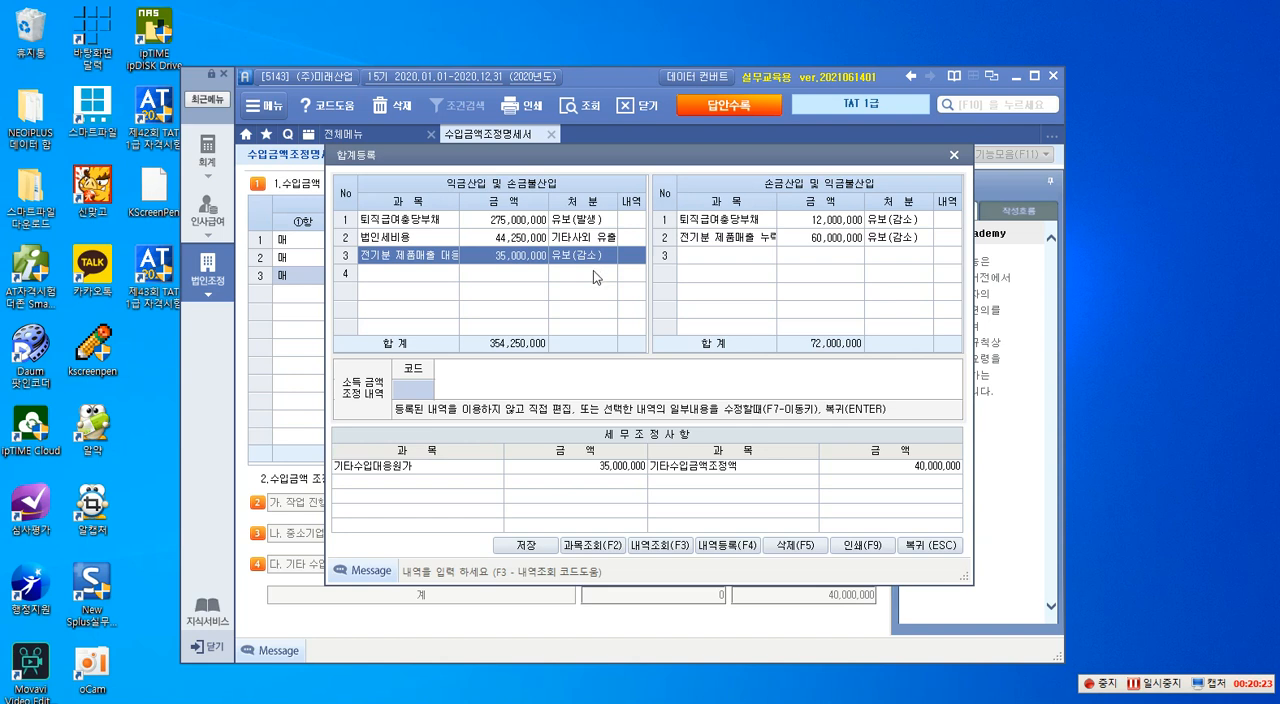
- Register 서비스용역매출 누락 of 20,000,000 as 유보(발생) in row 4 of 익금산입 및 손금불산입
click(433, 275)
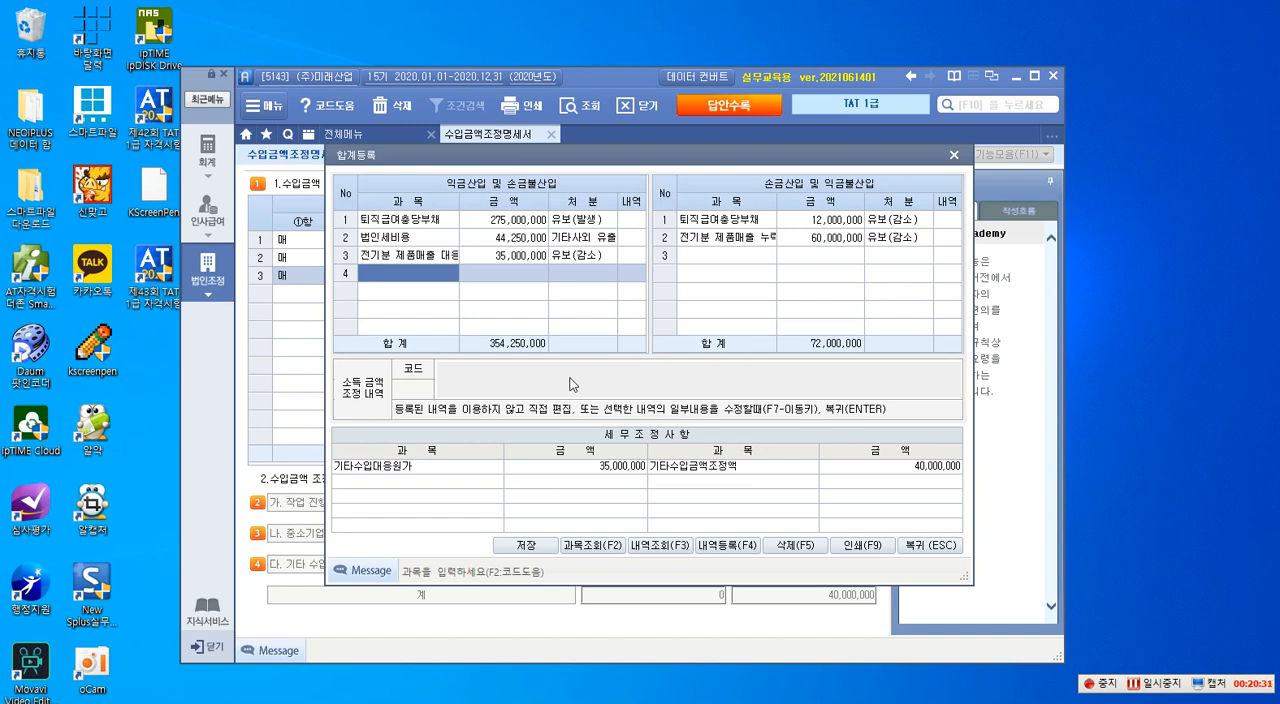
text(서비스용ㅇ)
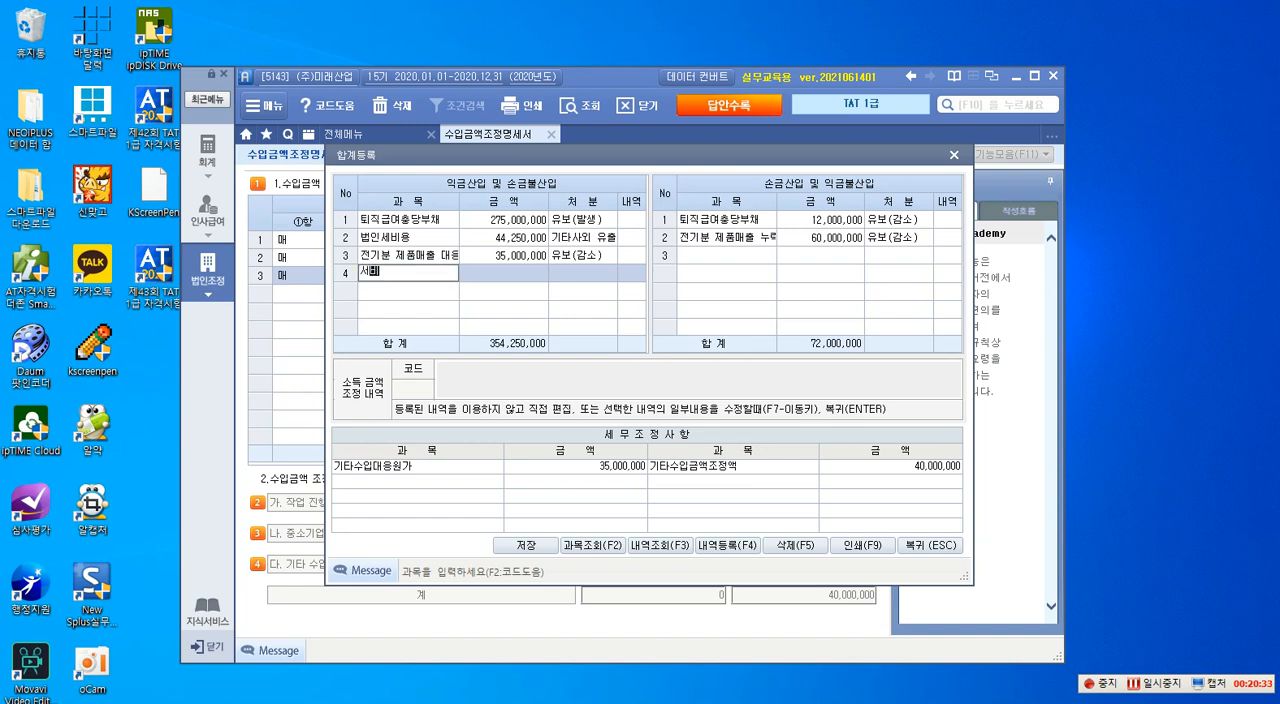
text(역매출 누락)
key(Return)
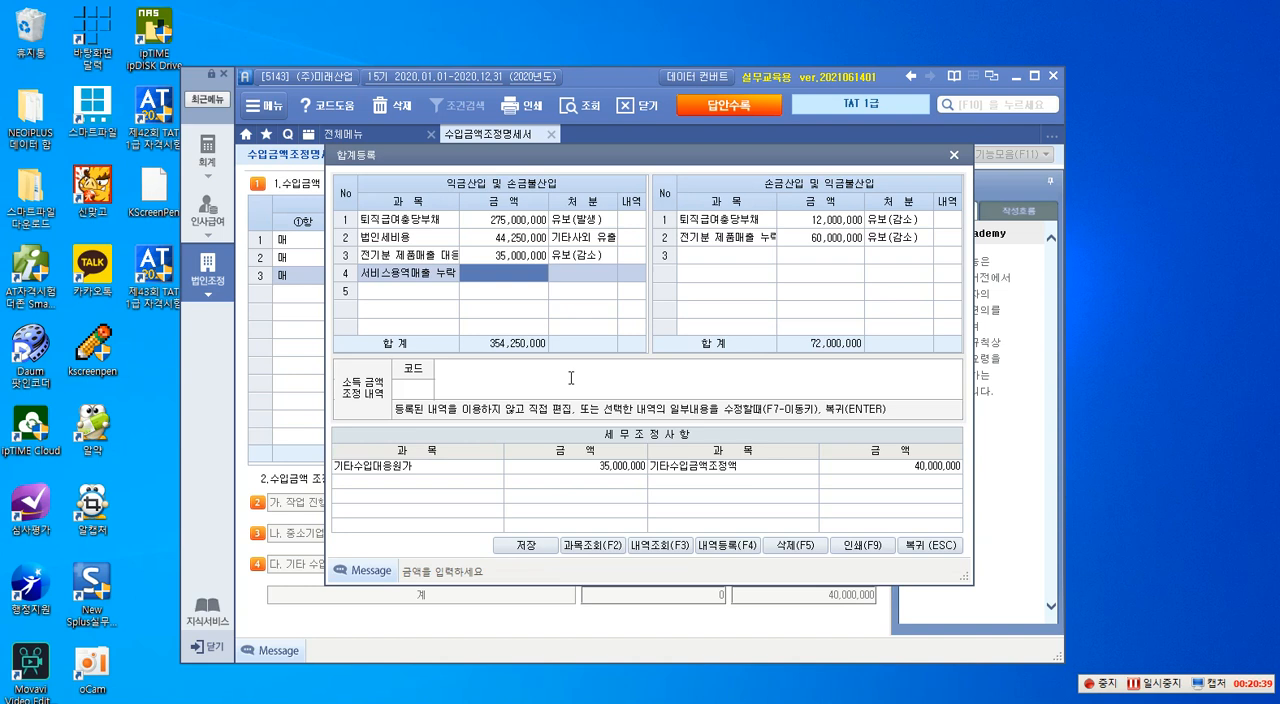
text(20000000)
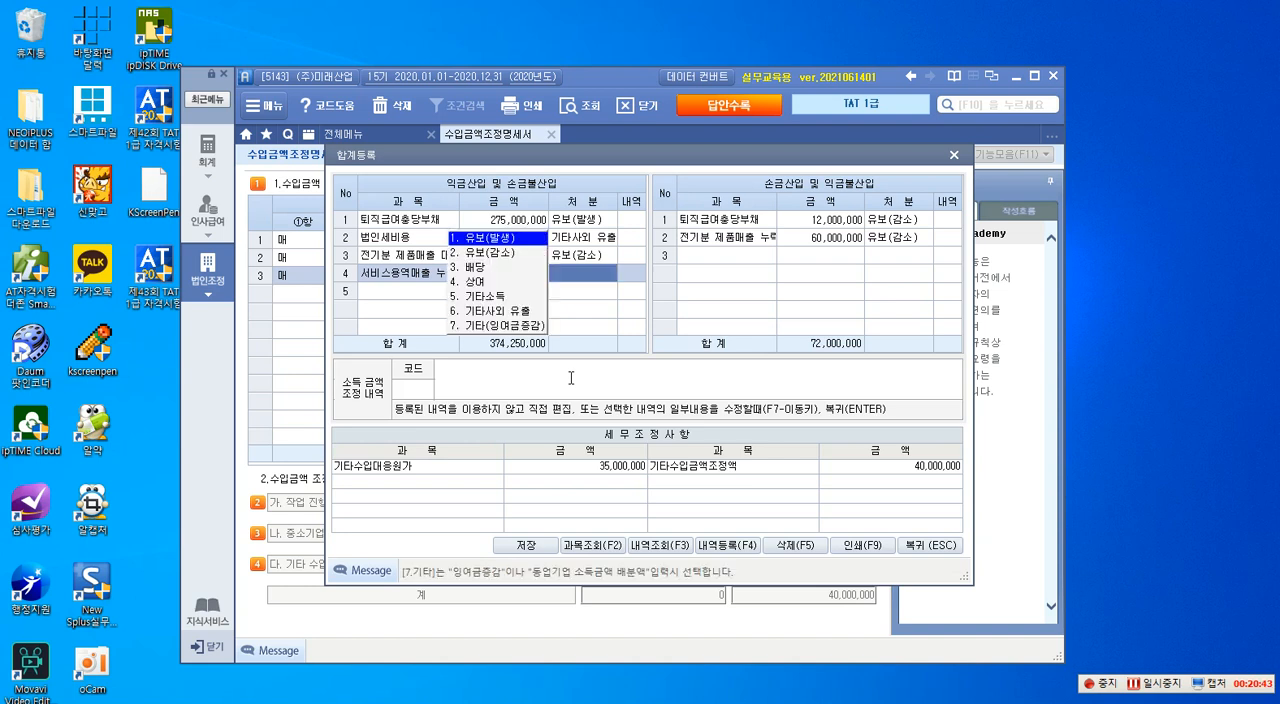
key(Return)
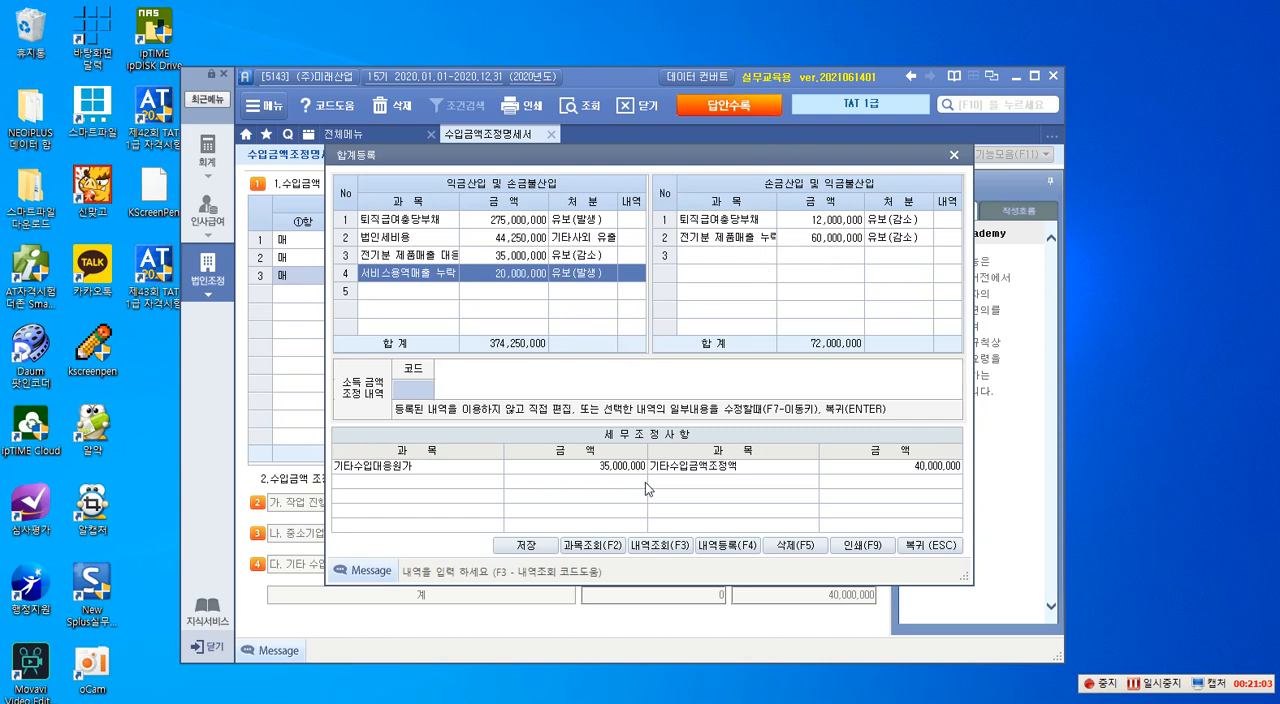
- Save the 합계등록 entries and return to 수입금액조정명세서
click(526, 549)
click(652, 417)
click(929, 546)
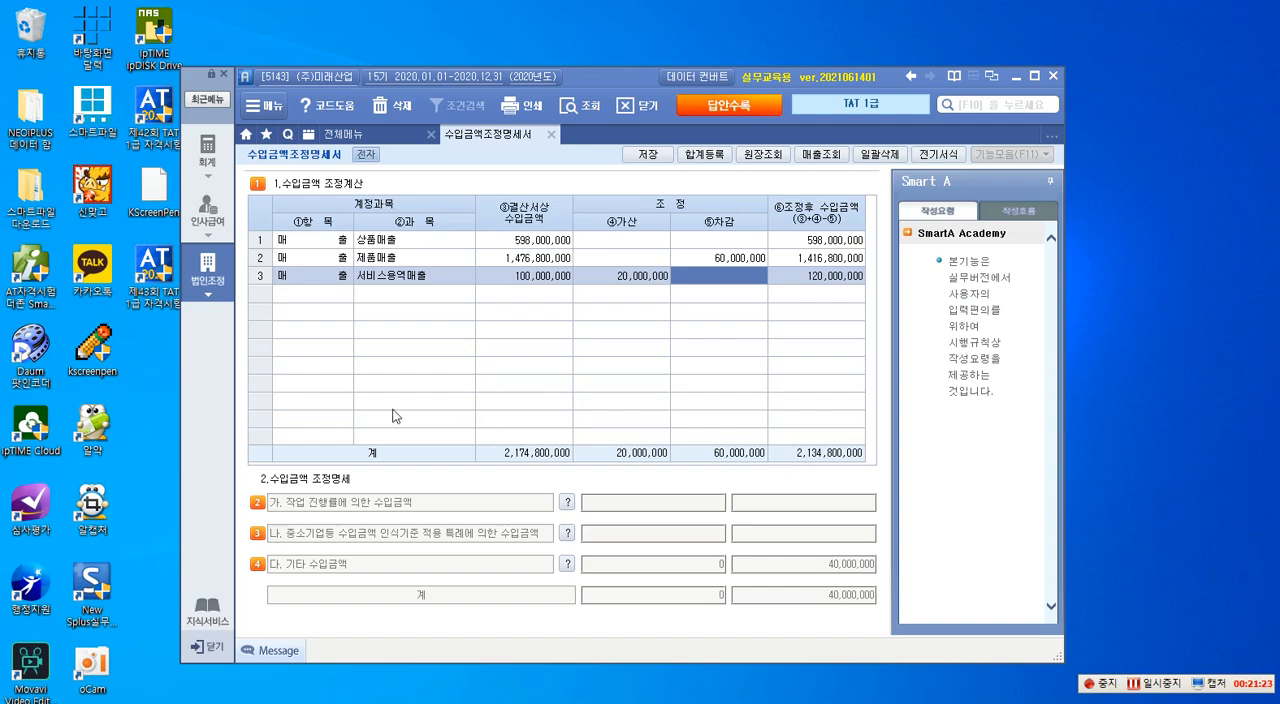
- Show the 법인조정 menu list, then switch to 알PDF and view the 세금과공과금명세서 question in the 제43회 문제지
click(208, 272)
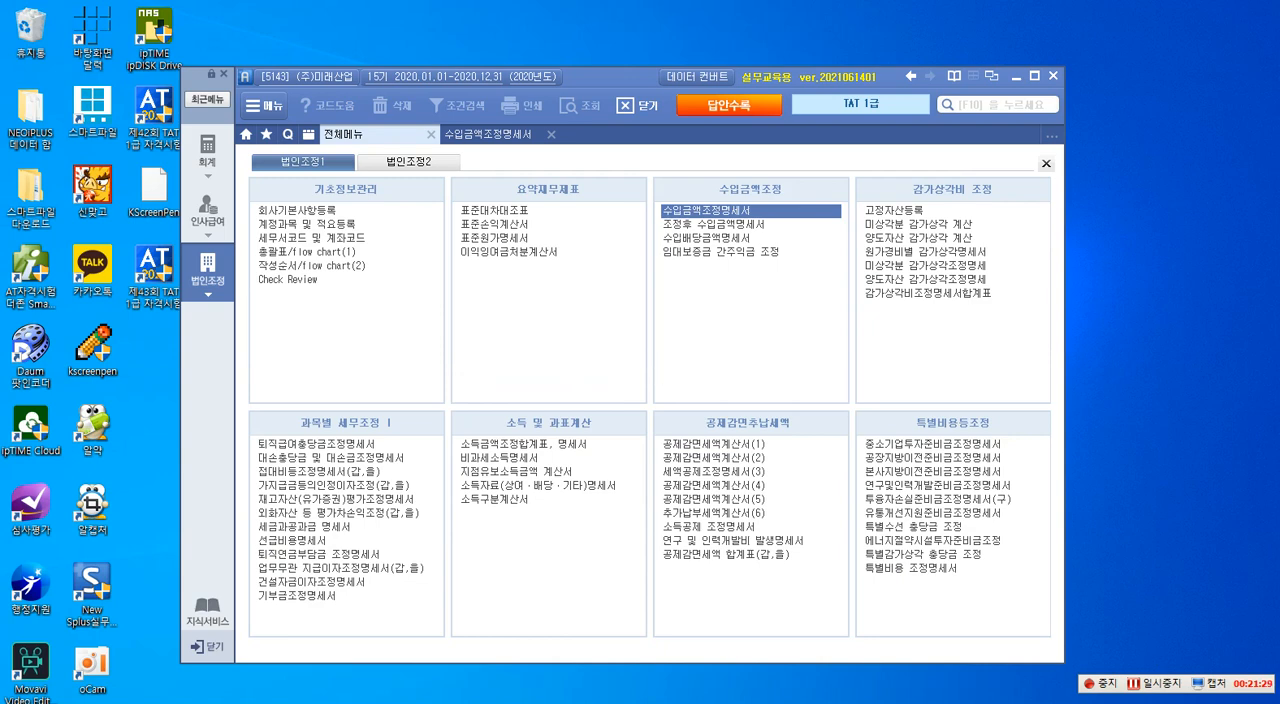
key(alt+Tab)
drag(672, 53, 629, 40)
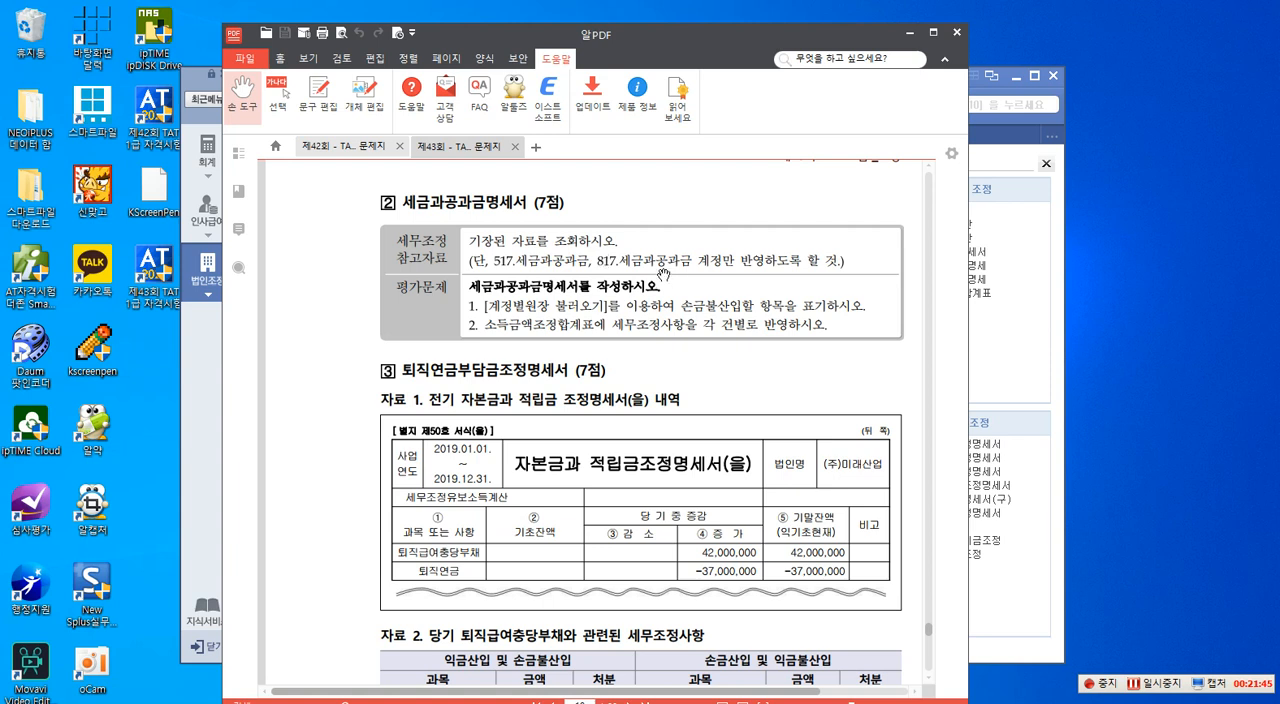
- Annotate the 세금과공과금명세서 heading with the screen pen text "<손금불산입> 기타사외유출" and "상여" beneath it
middle_click(692, 254)
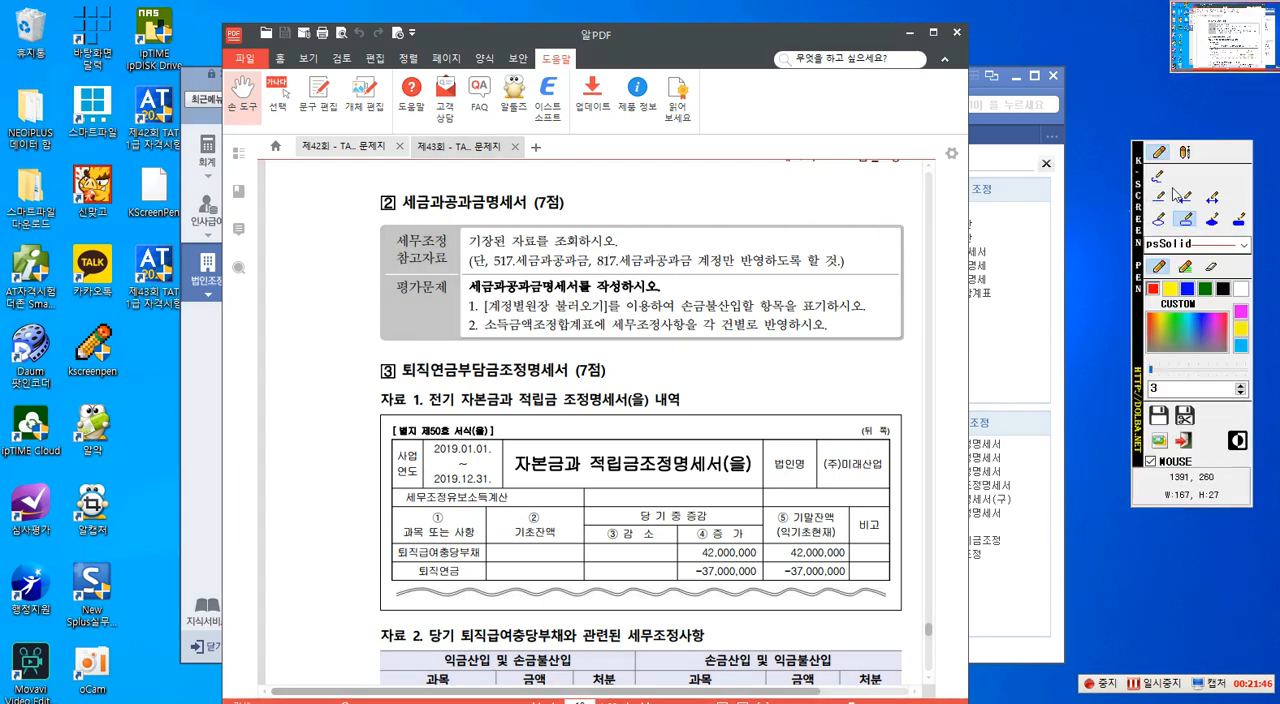
click(1184, 152)
click(596, 208)
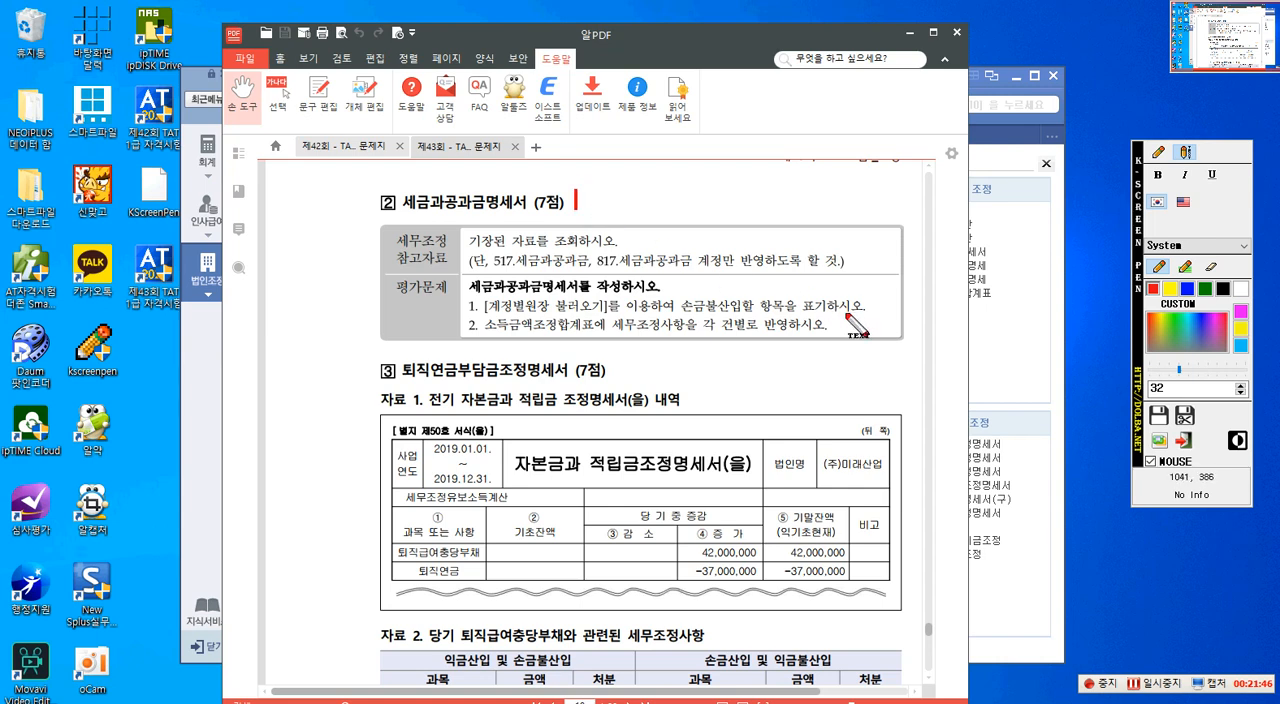
text(<손금)
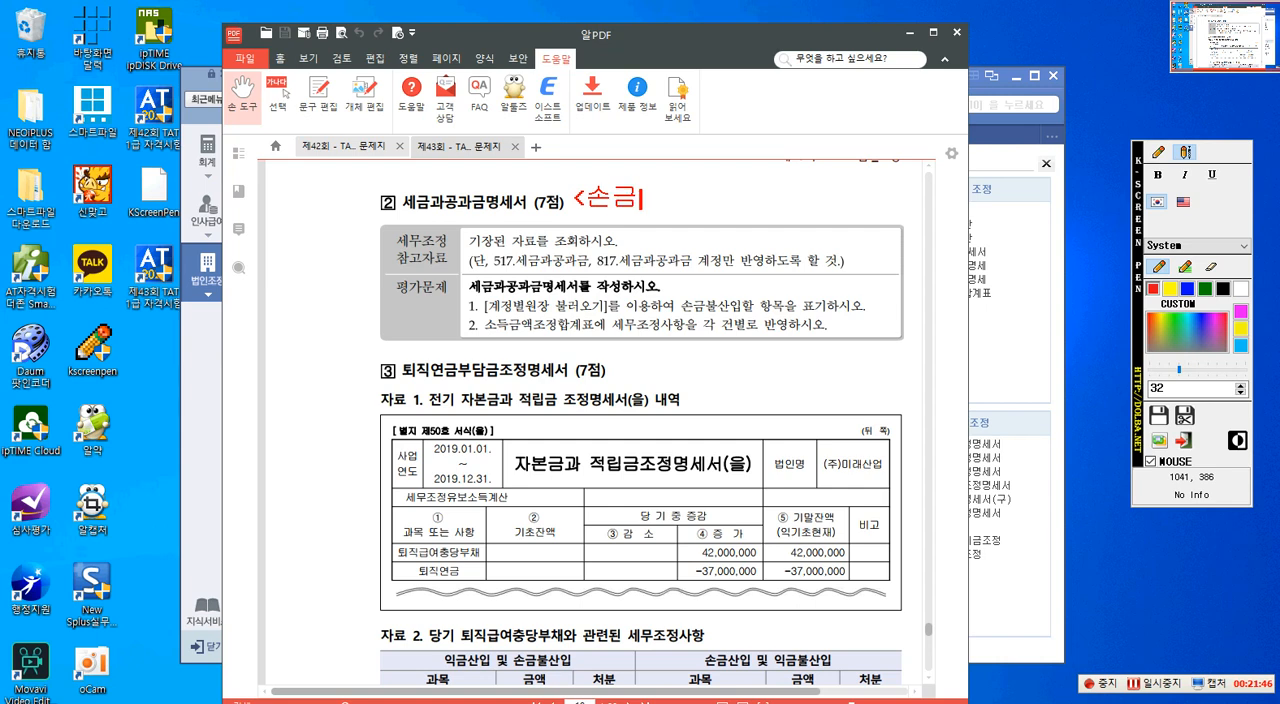
text(부ㄹ산이ㅂ>)
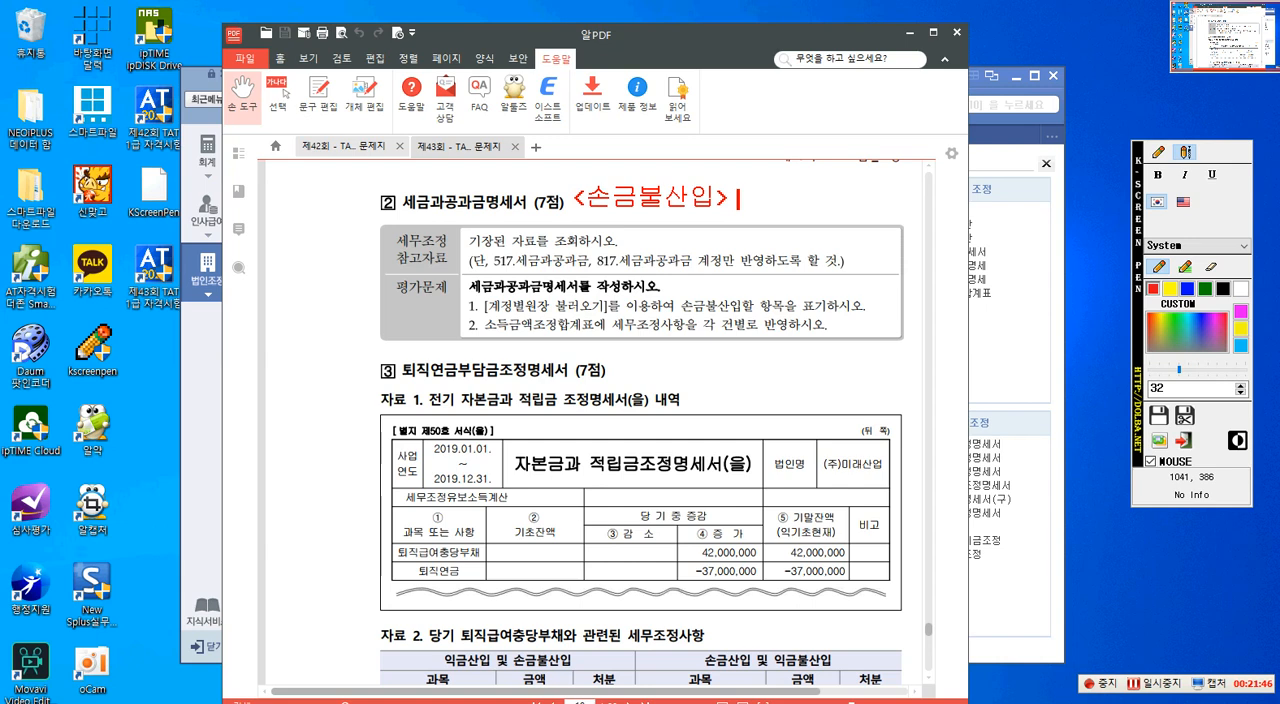
text(기)
text(타사외)
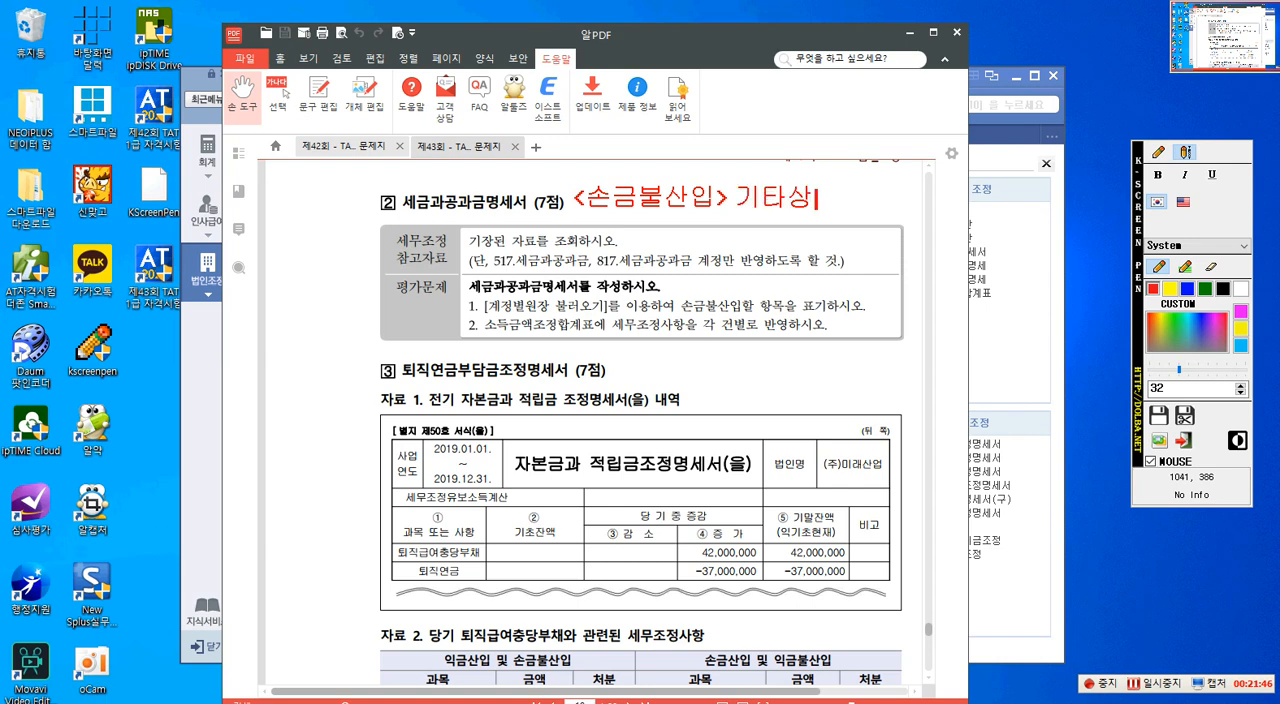
text(유출)
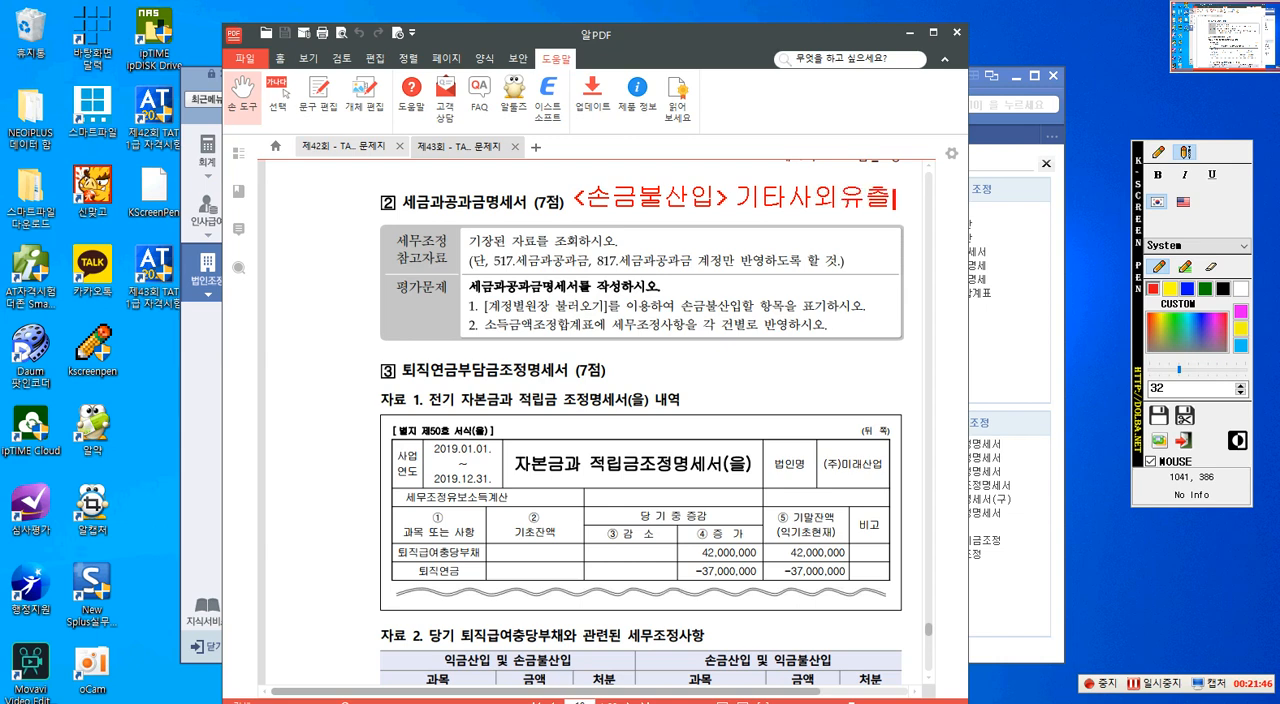
key(BackSpace)
key(BackSpace)
text(ㅜㄹ)
text(상여)
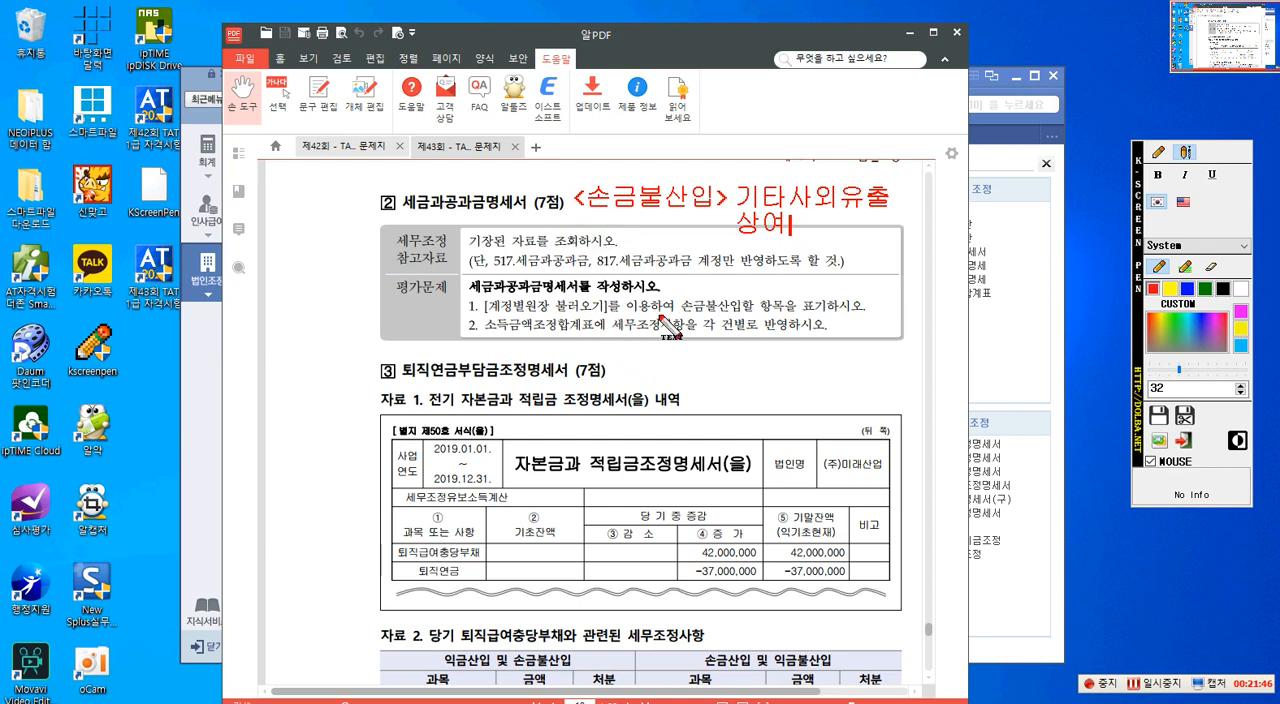
- Outline [계정별원장 불러오기] and the 손금불산입할 항목 wording in the question with red boxes
click(1159, 151)
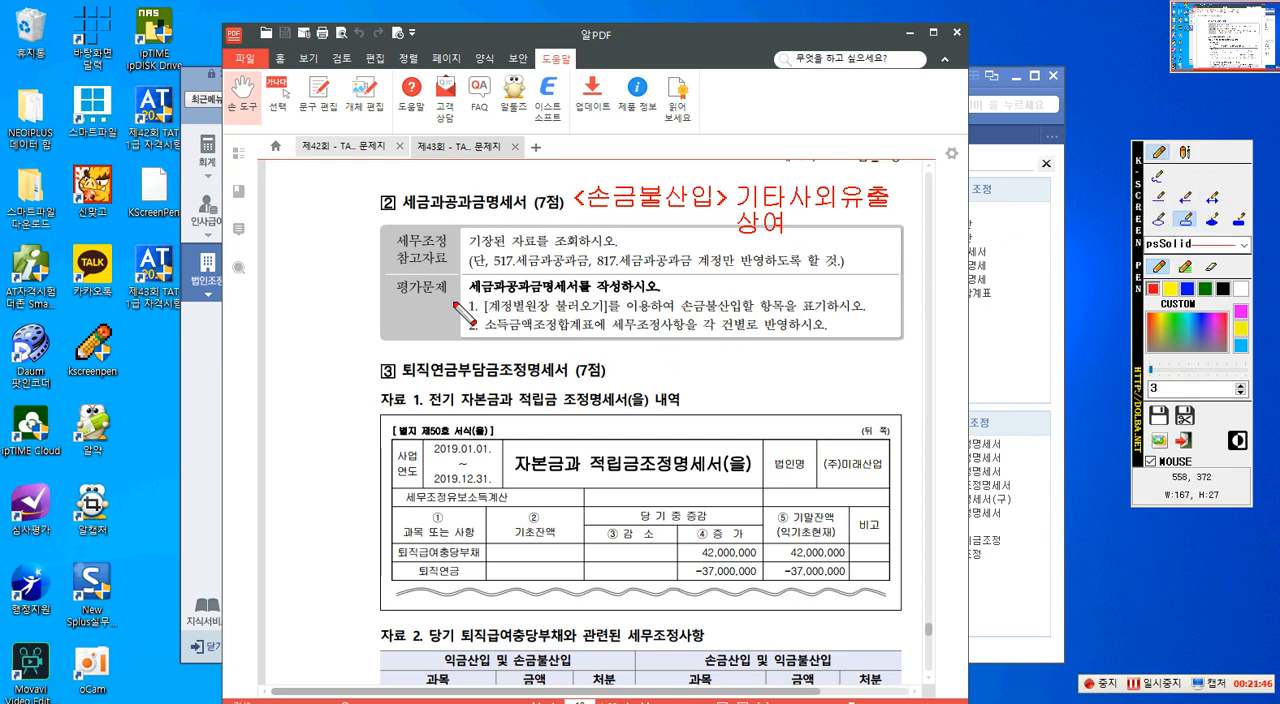
drag(478, 297, 610, 318)
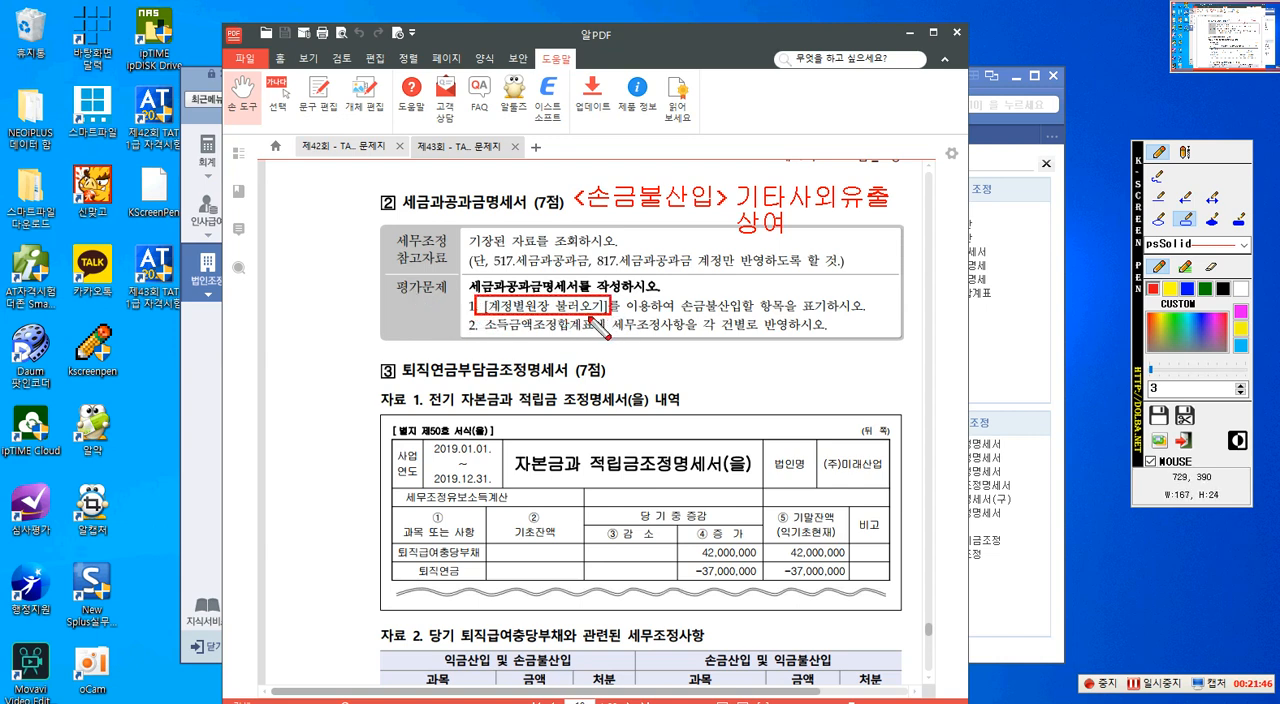
drag(675, 295, 828, 316)
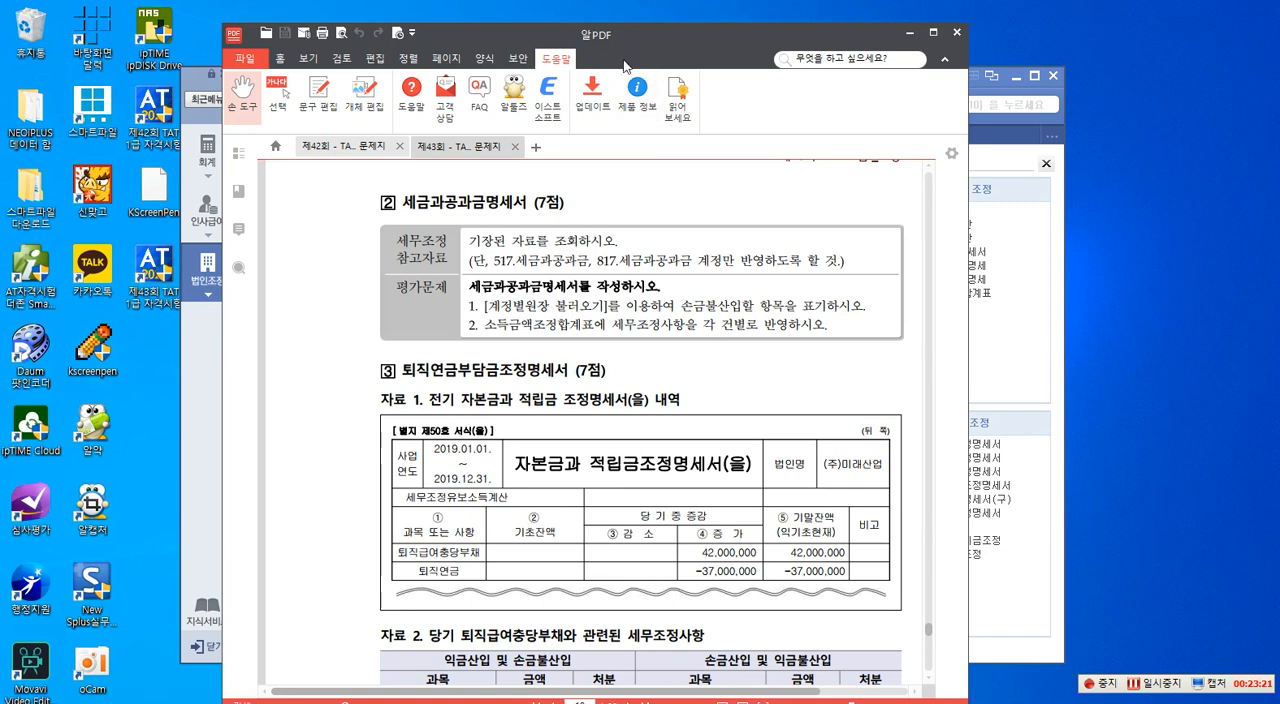
- Return to Smart A, open 세금과공과금 명세서 and enable 손금불산입만 별도 표기하기
drag(605, 47, 1279, 118)
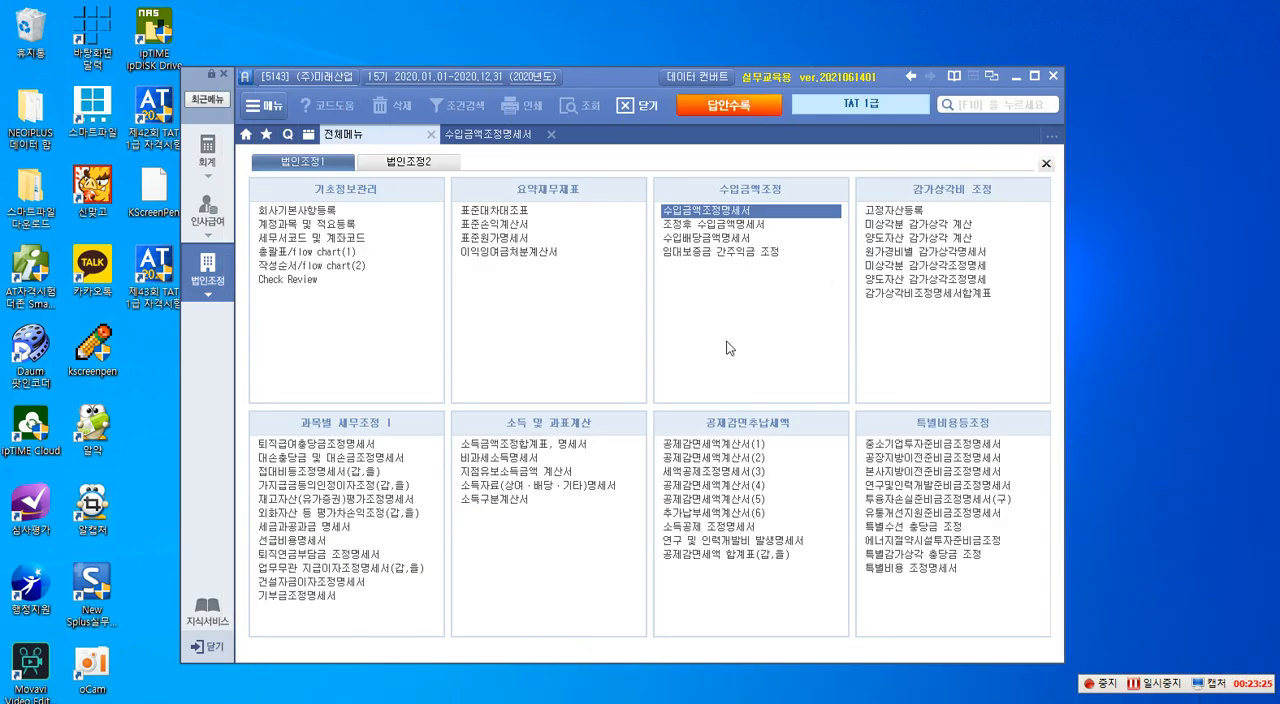
click(314, 528)
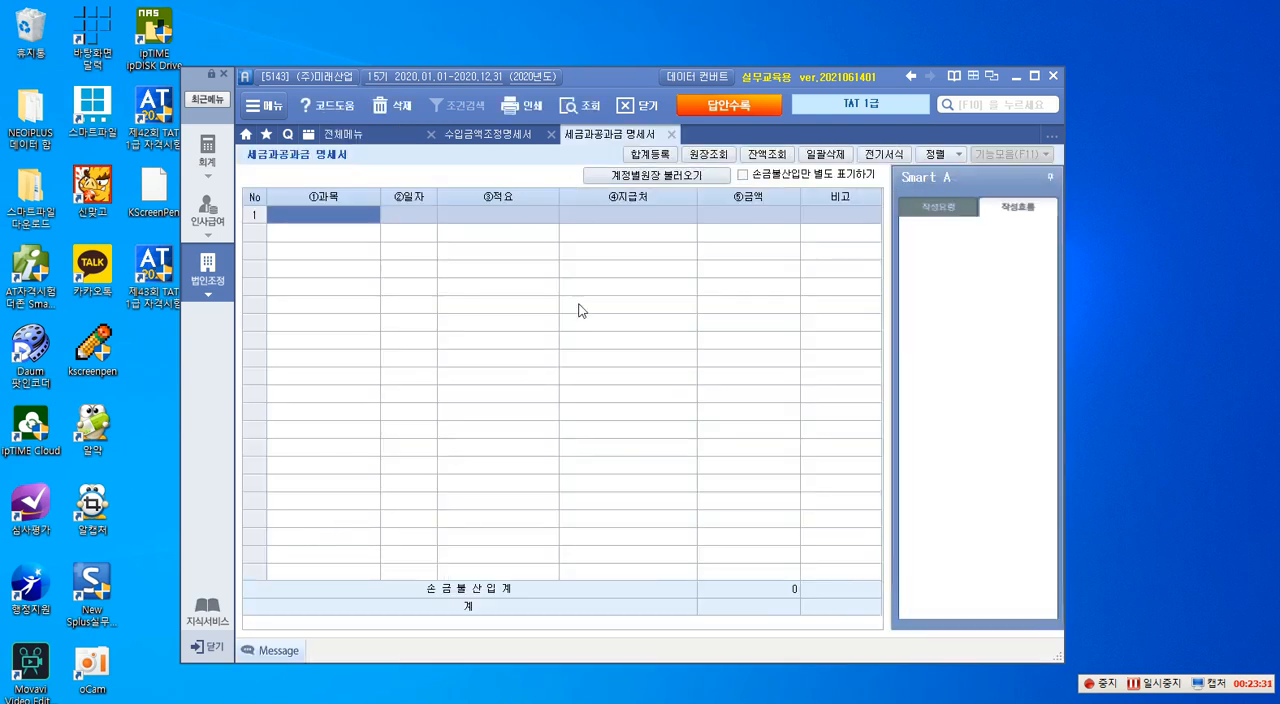
click(653, 175)
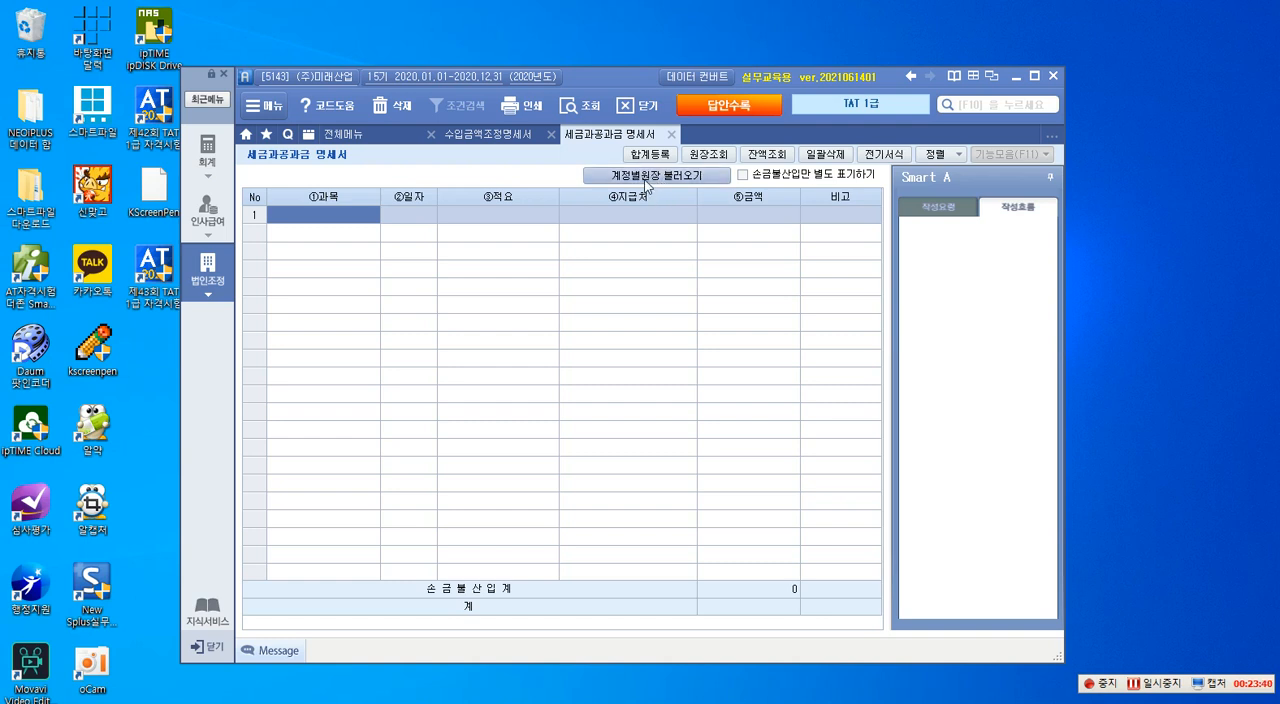
click(742, 175)
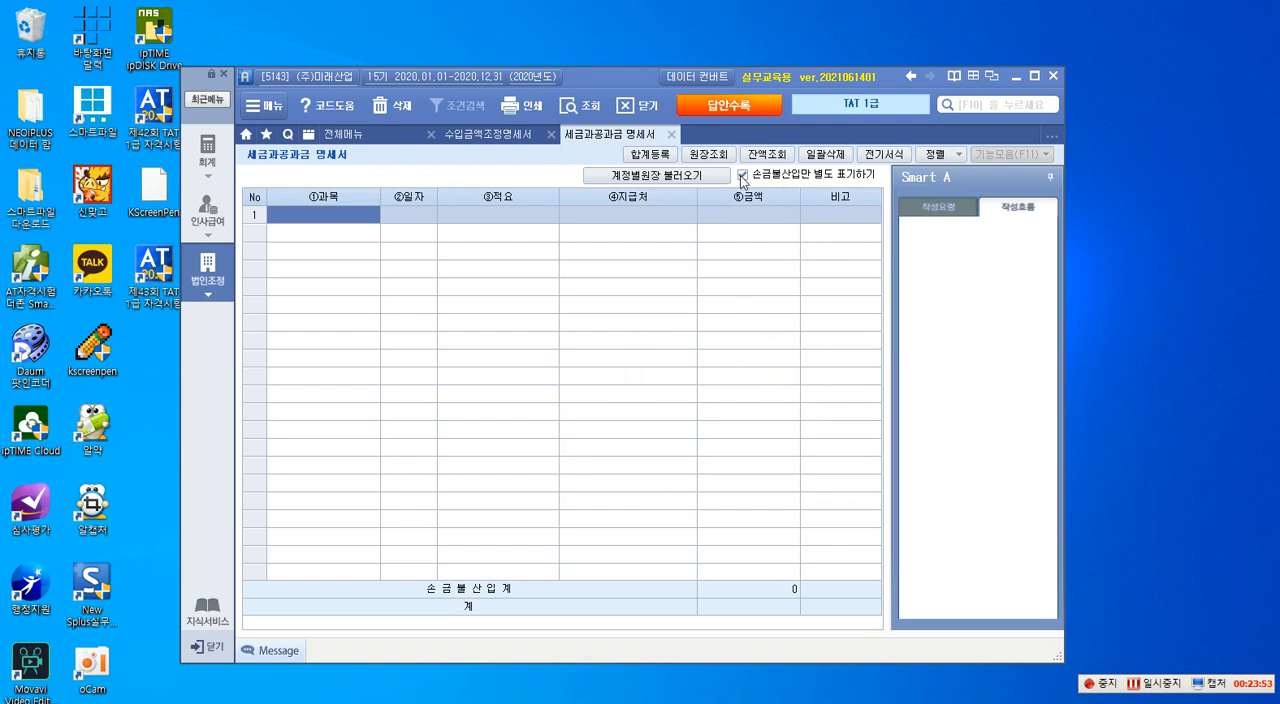
- Load the 계정별원장 data for accounts 517, 617, 717 and 817 into 세금과공과금 명세서
click(653, 177)
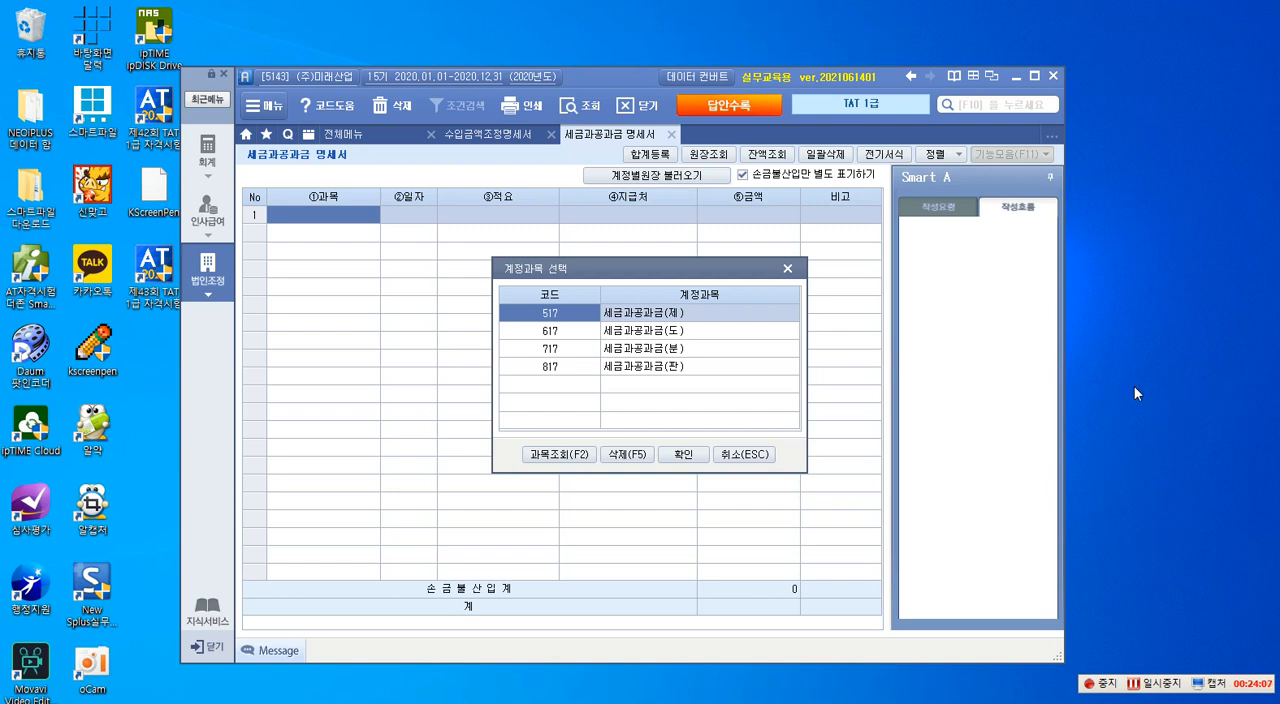
click(676, 456)
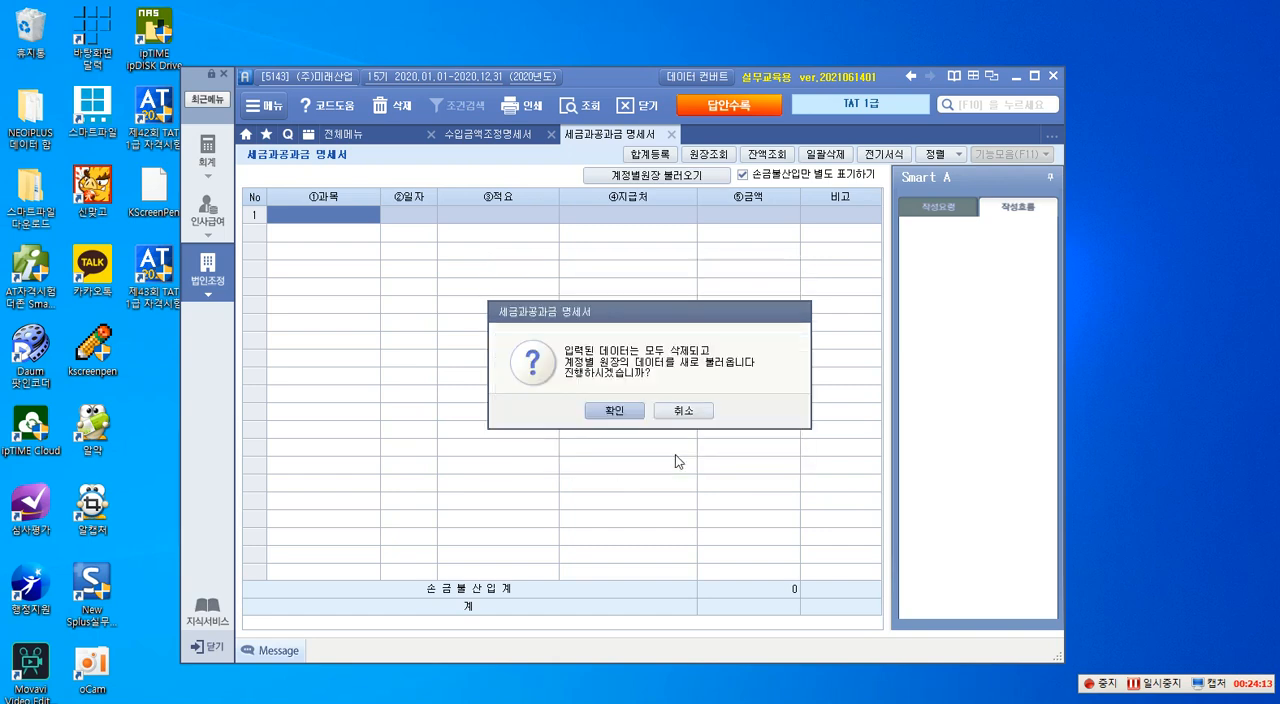
click(623, 413)
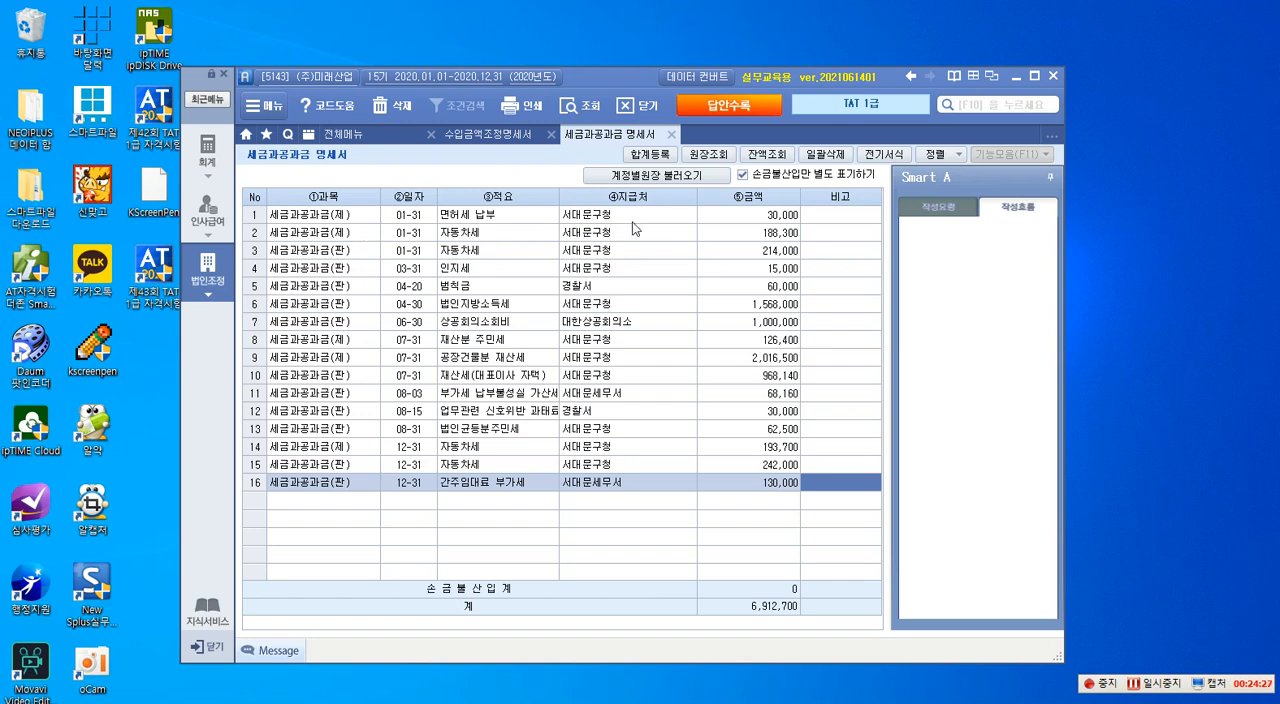
- Reopen the 계정과목 선택 dialog and outline accounts 617 and 717 with a red screen pen box
click(360, 216)
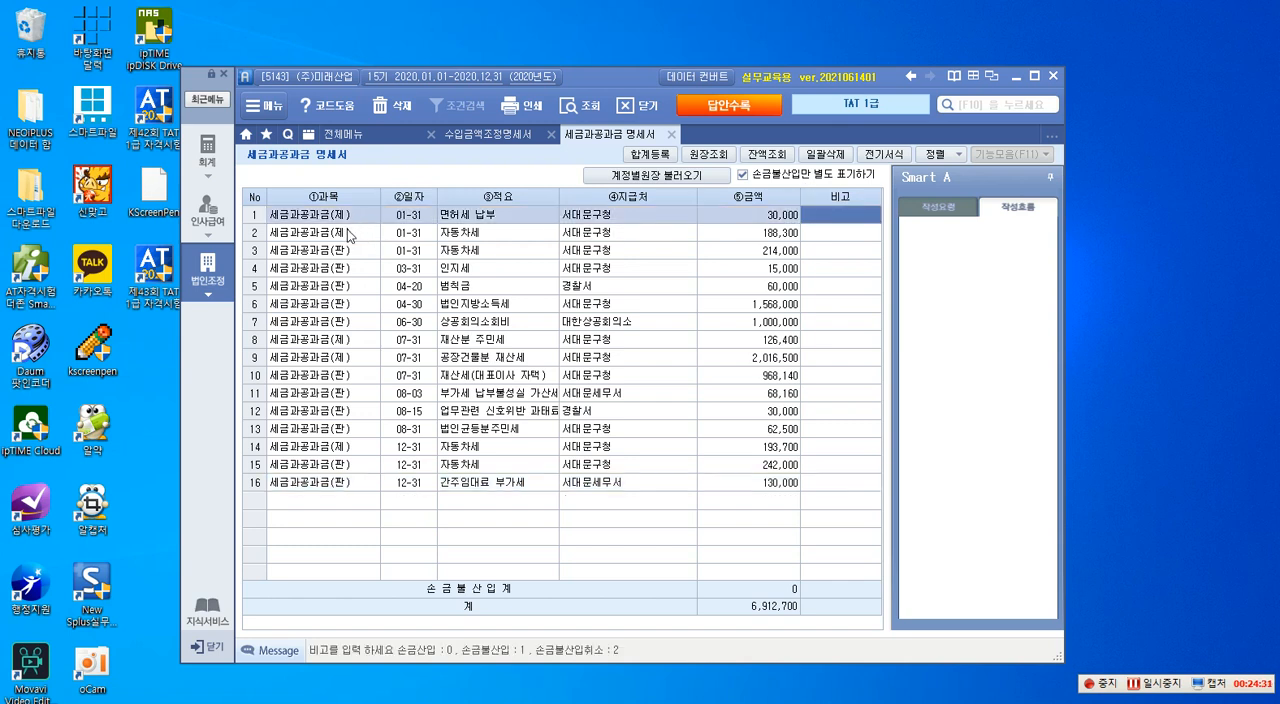
click(636, 178)
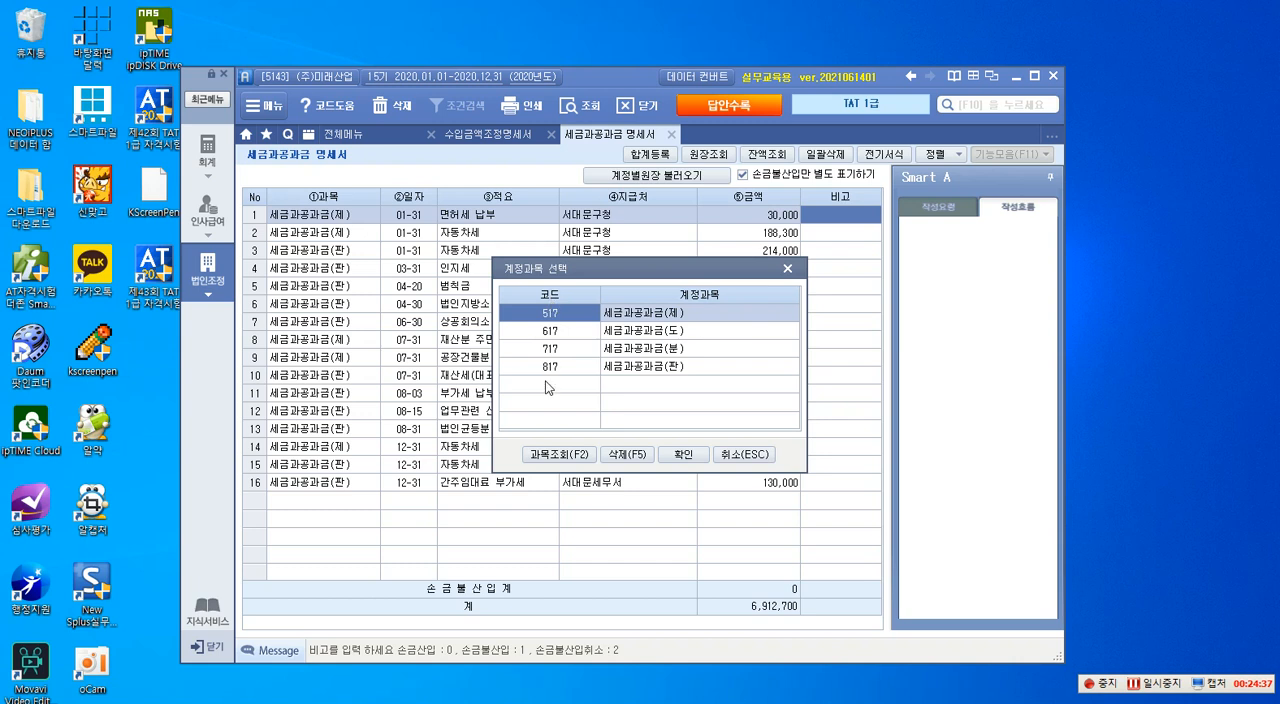
middle_click(654, 313)
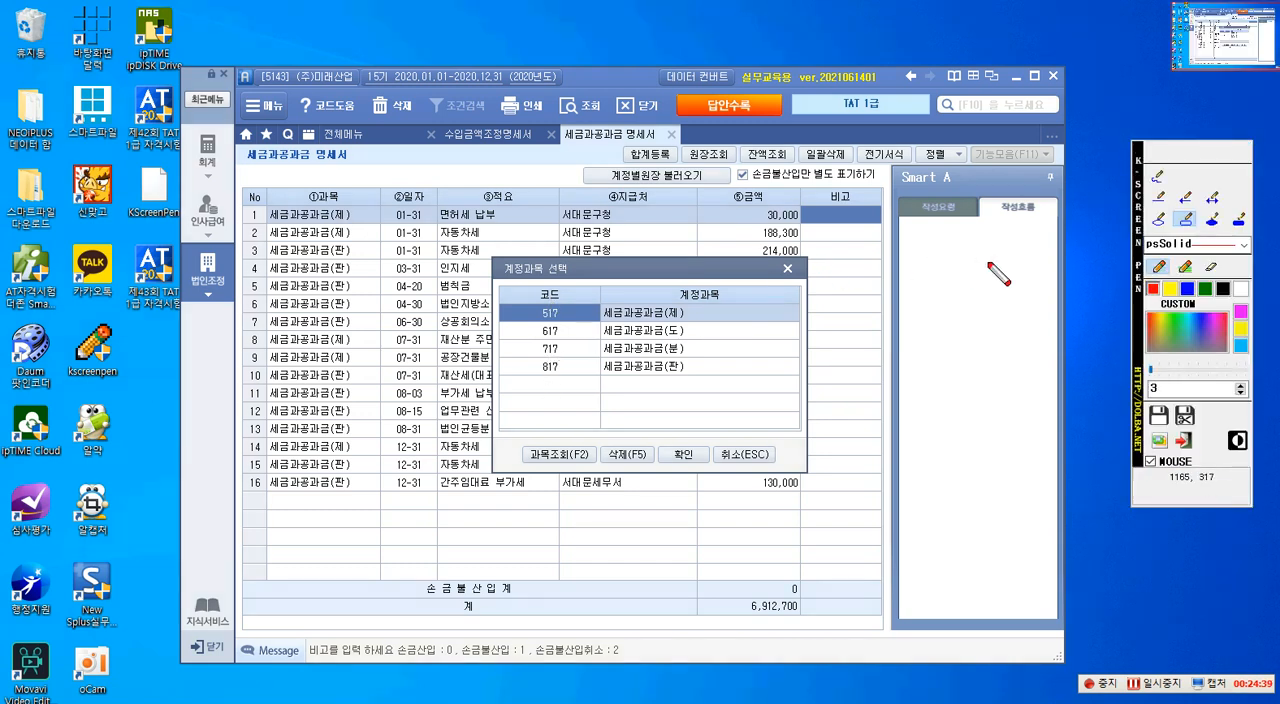
click(1186, 220)
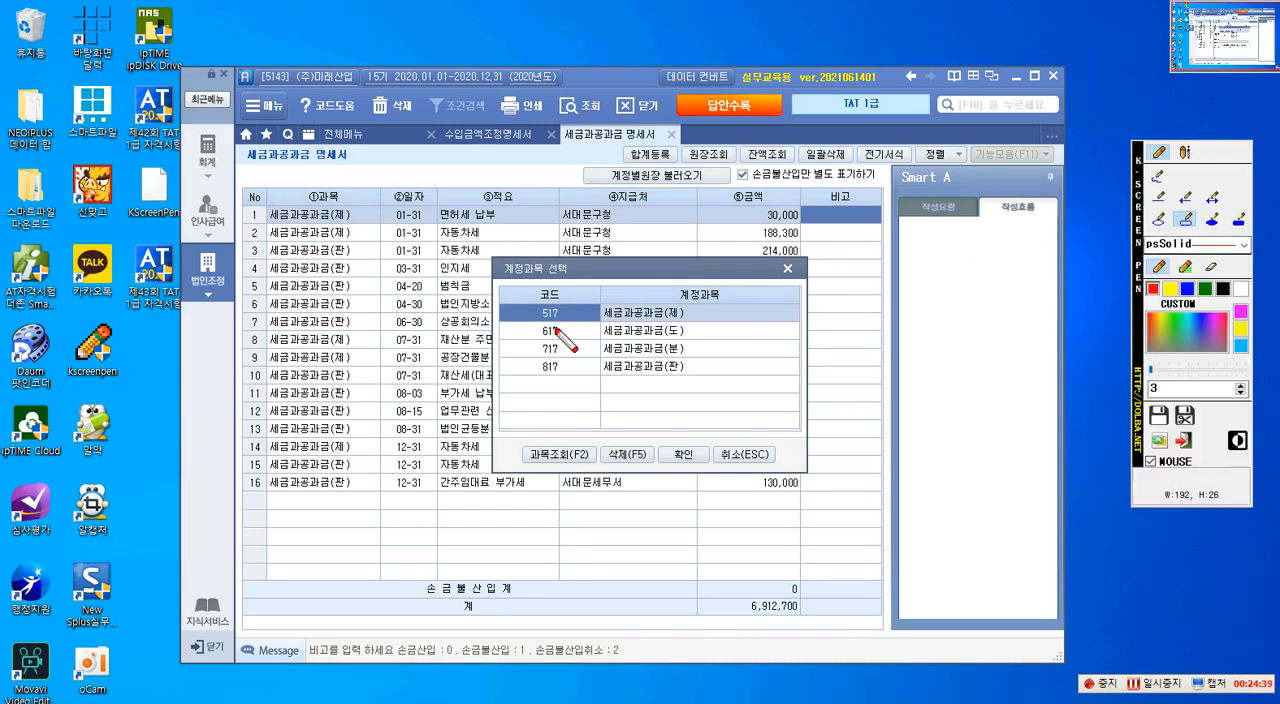
drag(500, 321, 686, 357)
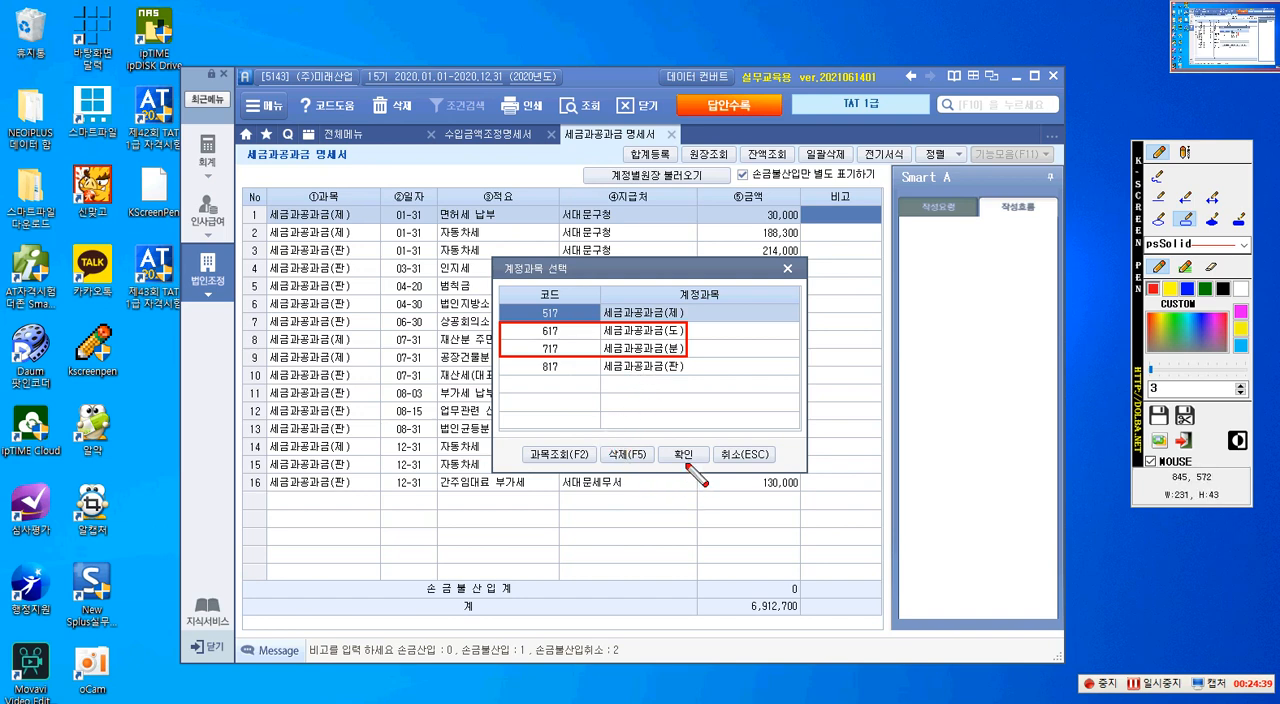
key(Escape)
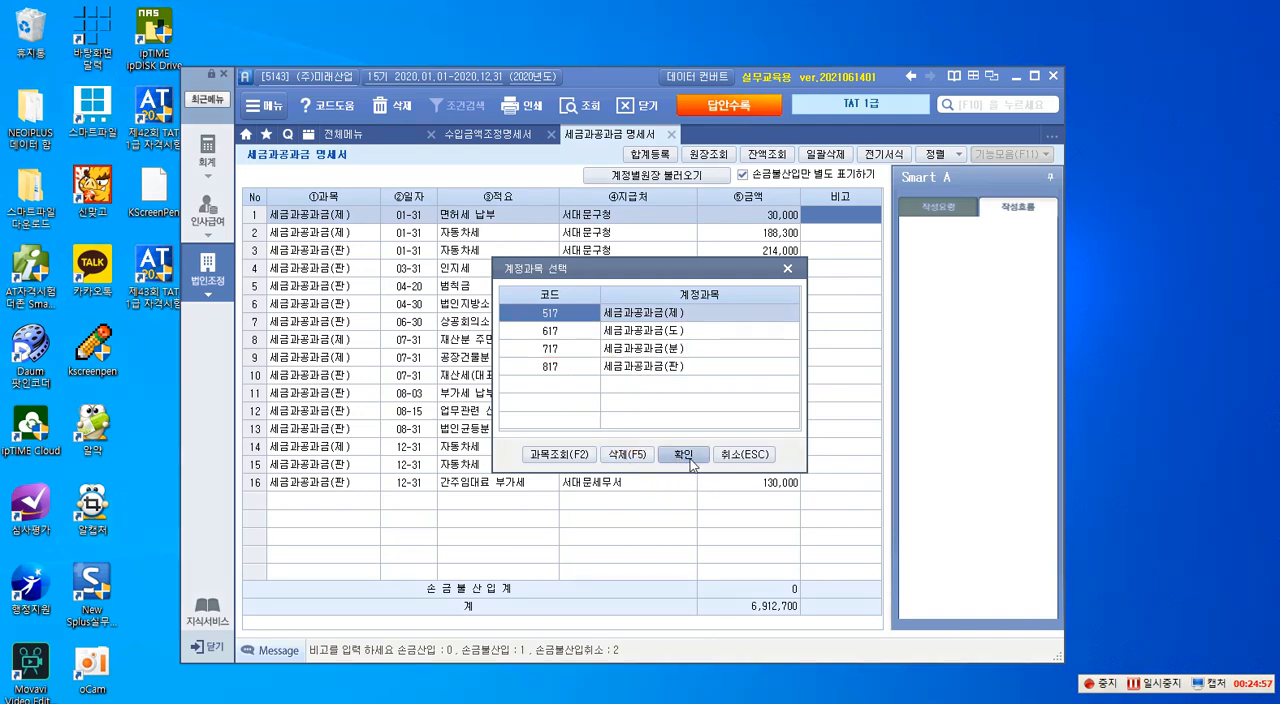
- Reload the ledger data with all four accounts and outline the 세금과공과금(제) entries in rows 1–2, 8–9 and 14 in red
click(683, 454)
click(614, 416)
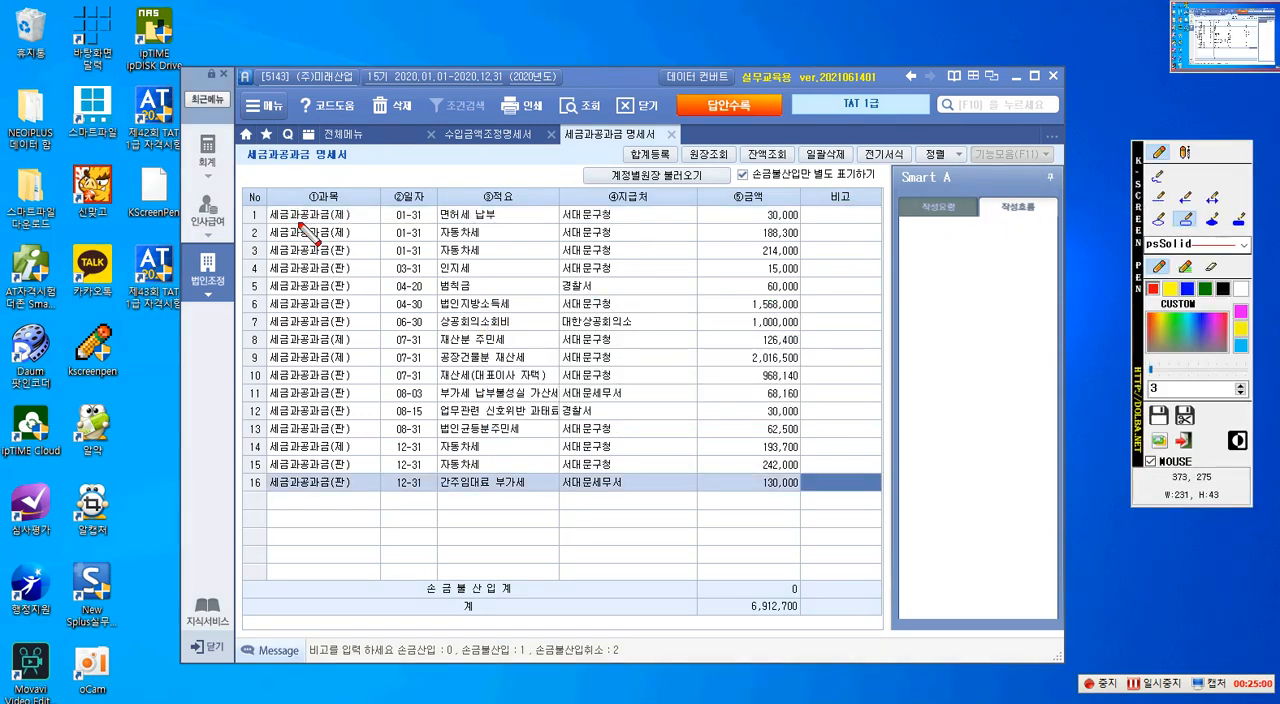
drag(268, 208, 353, 241)
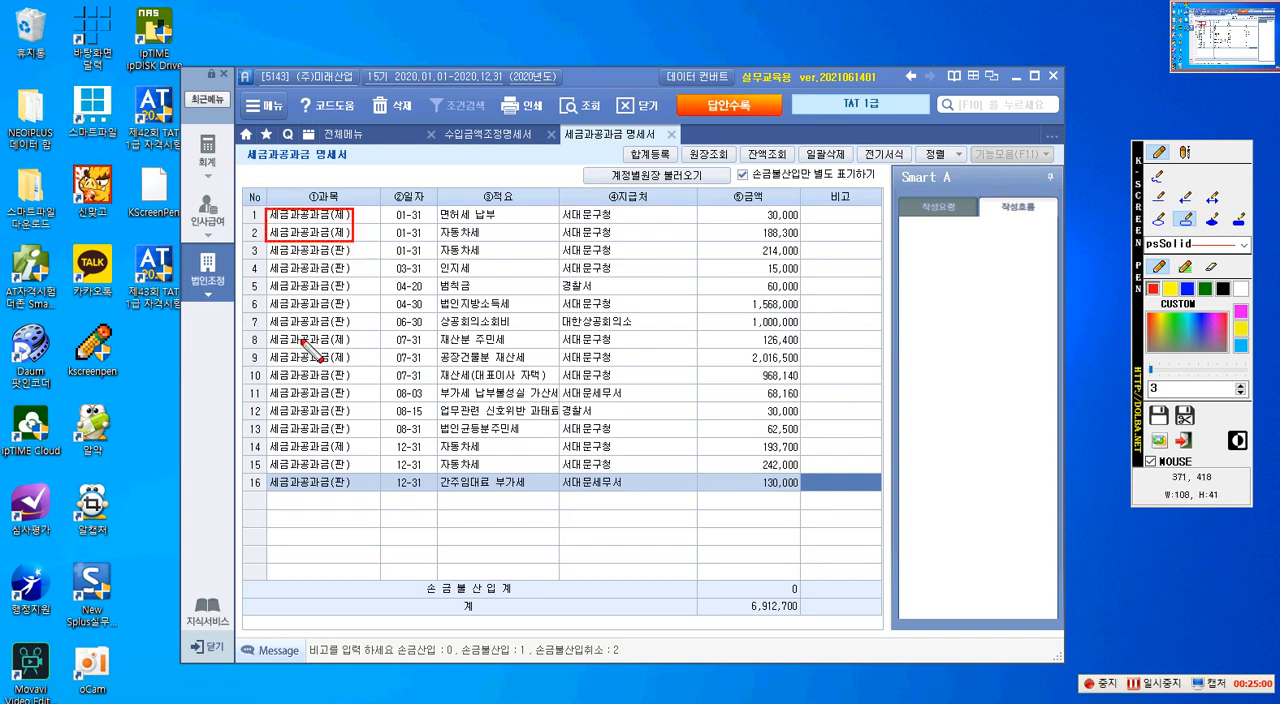
drag(268, 338, 355, 373)
drag(268, 441, 349, 457)
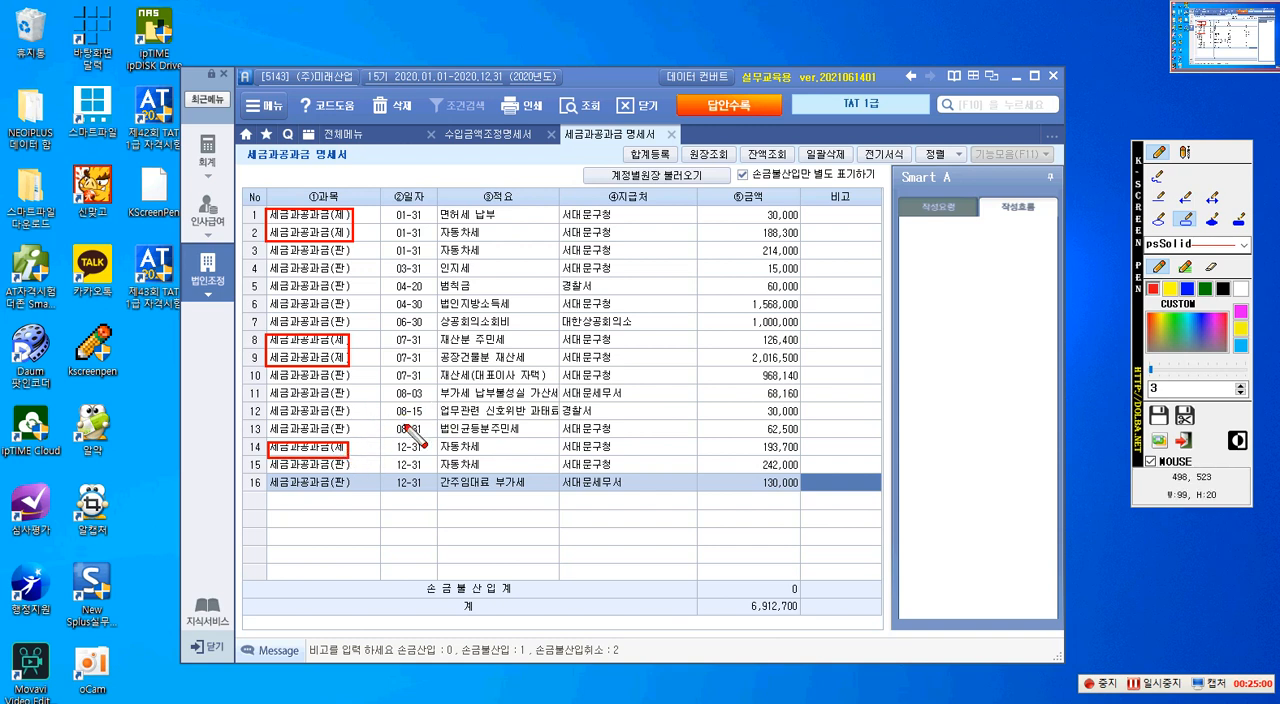
- Clear the old screen pen marks and outline the entries in rows 5, 6, 10, 11 and 12 with red boxes
key(Escape)
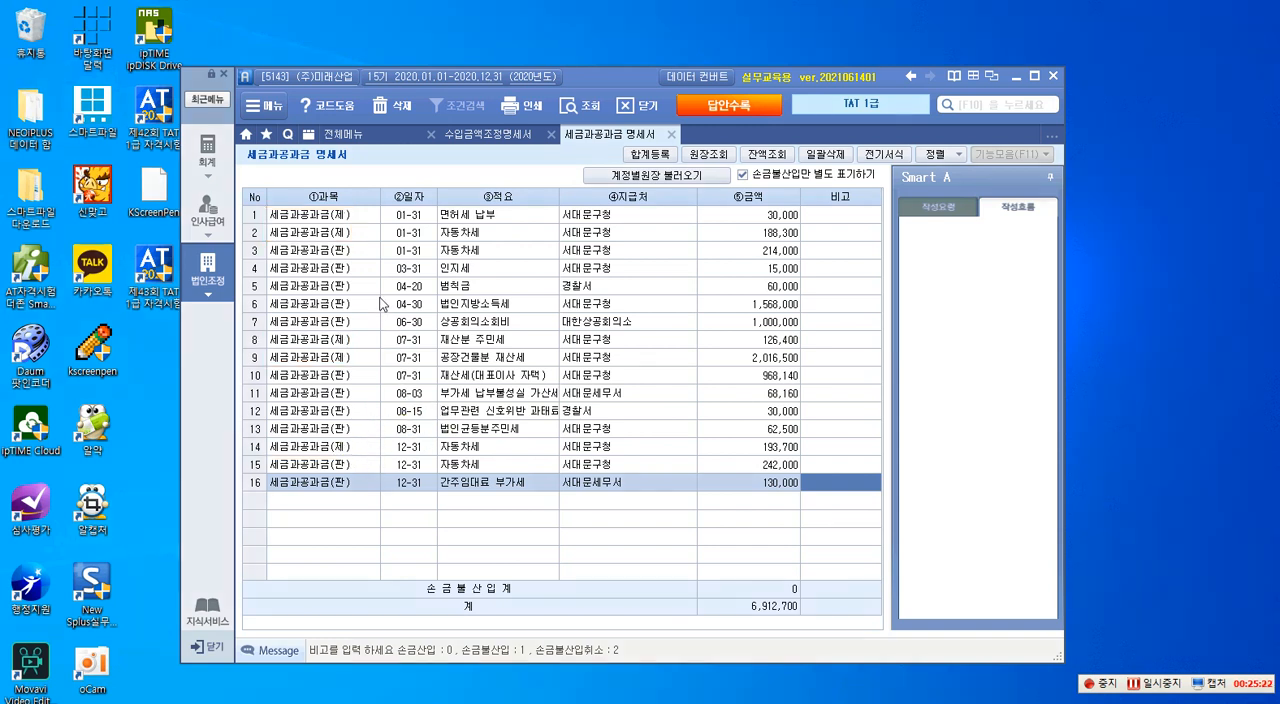
click(841, 219)
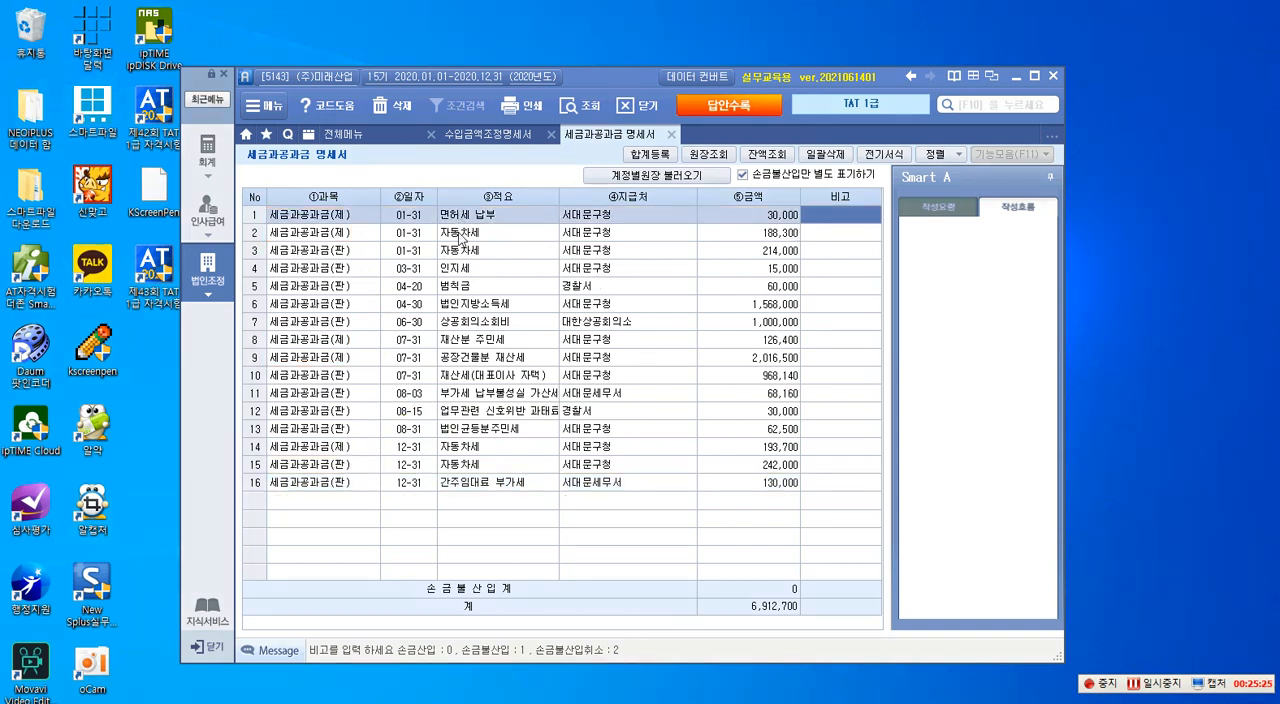
key(F12)
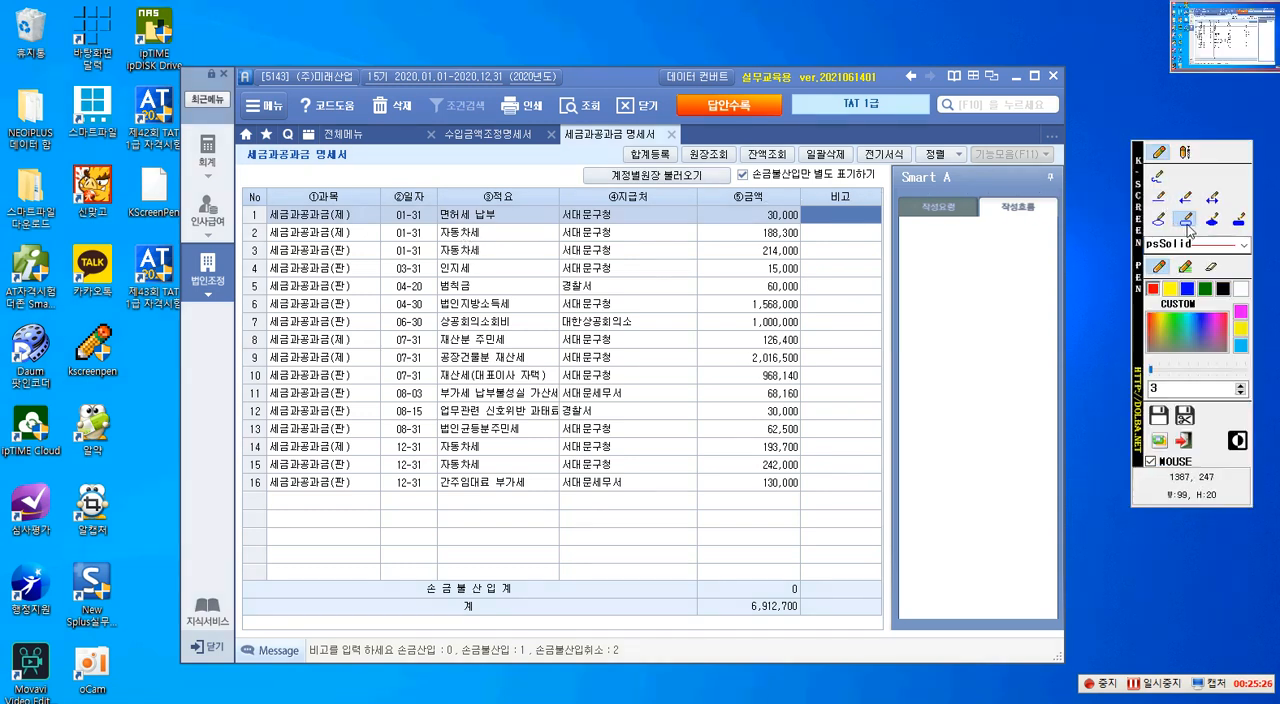
click(1186, 223)
drag(258, 281, 800, 295)
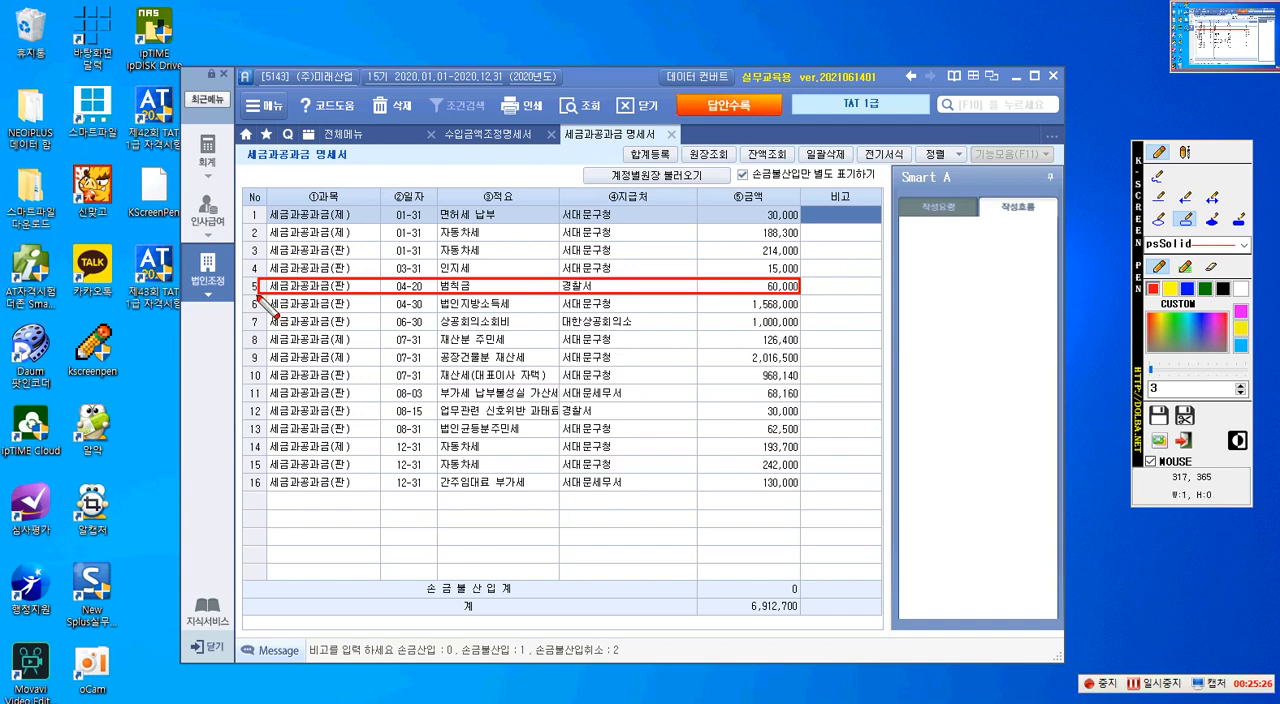
drag(781, 318, 803, 314)
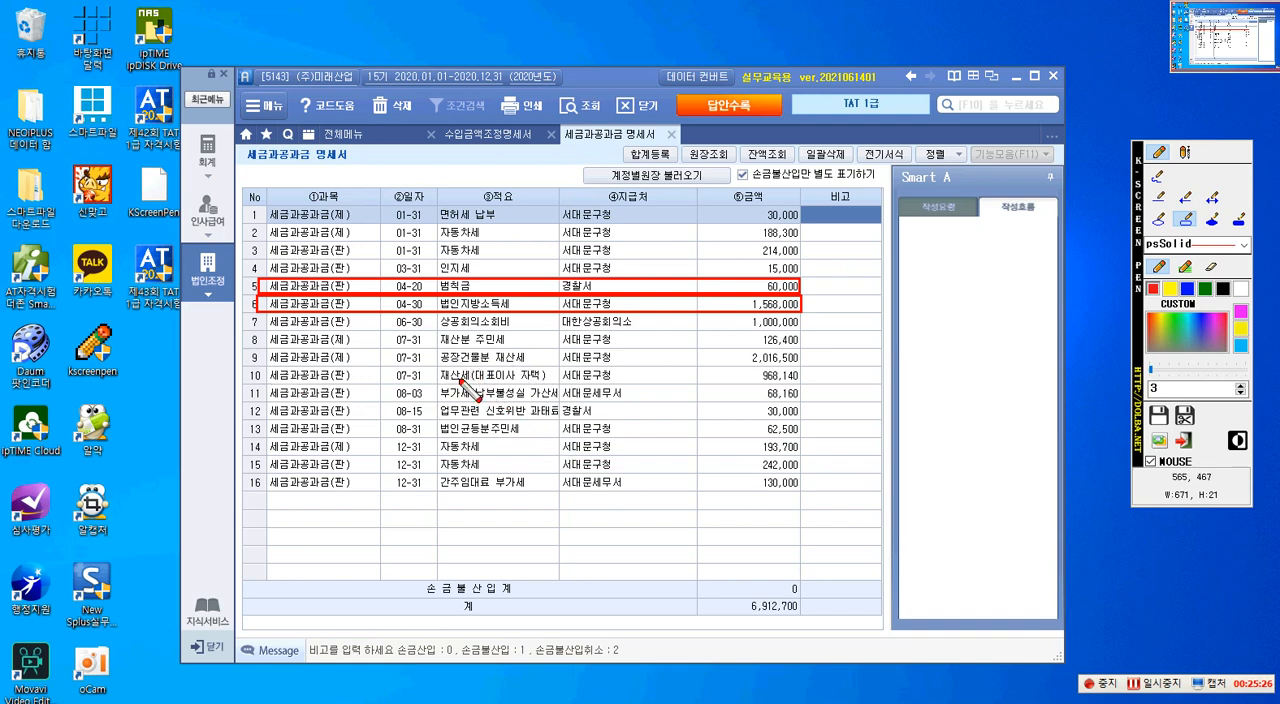
drag(266, 367, 802, 386)
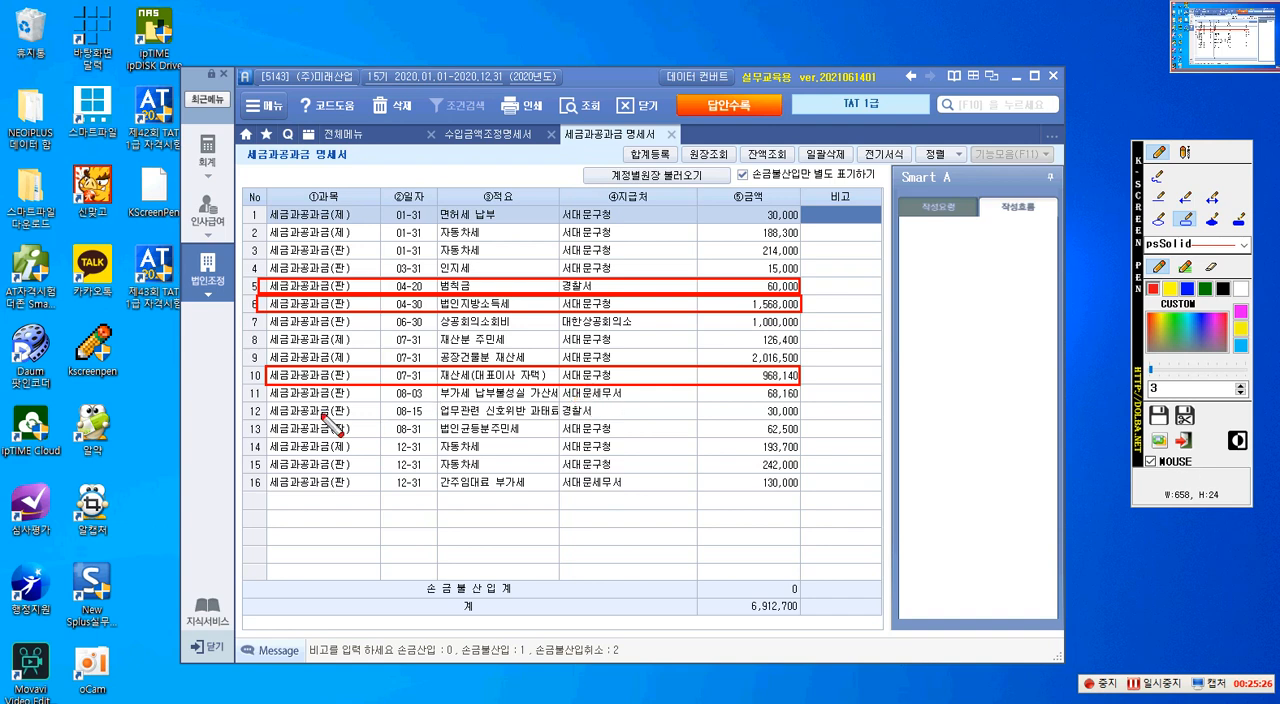
drag(267, 389, 799, 402)
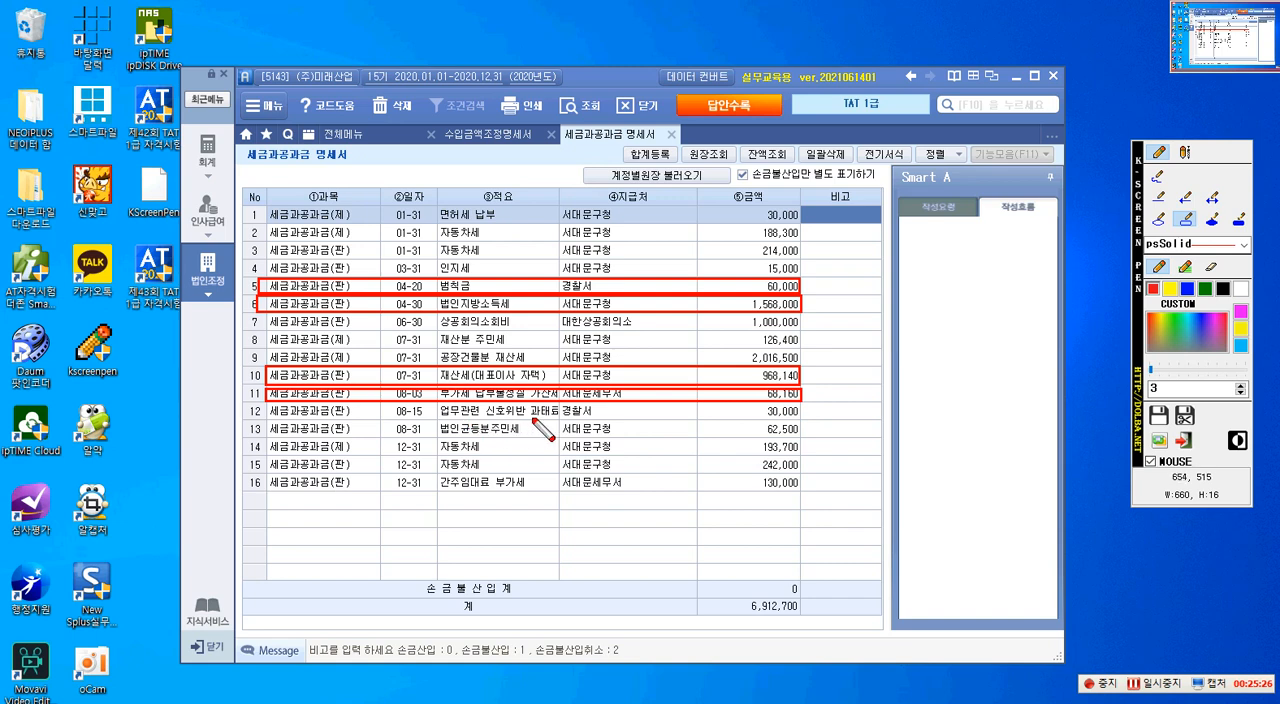
drag(263, 406, 802, 423)
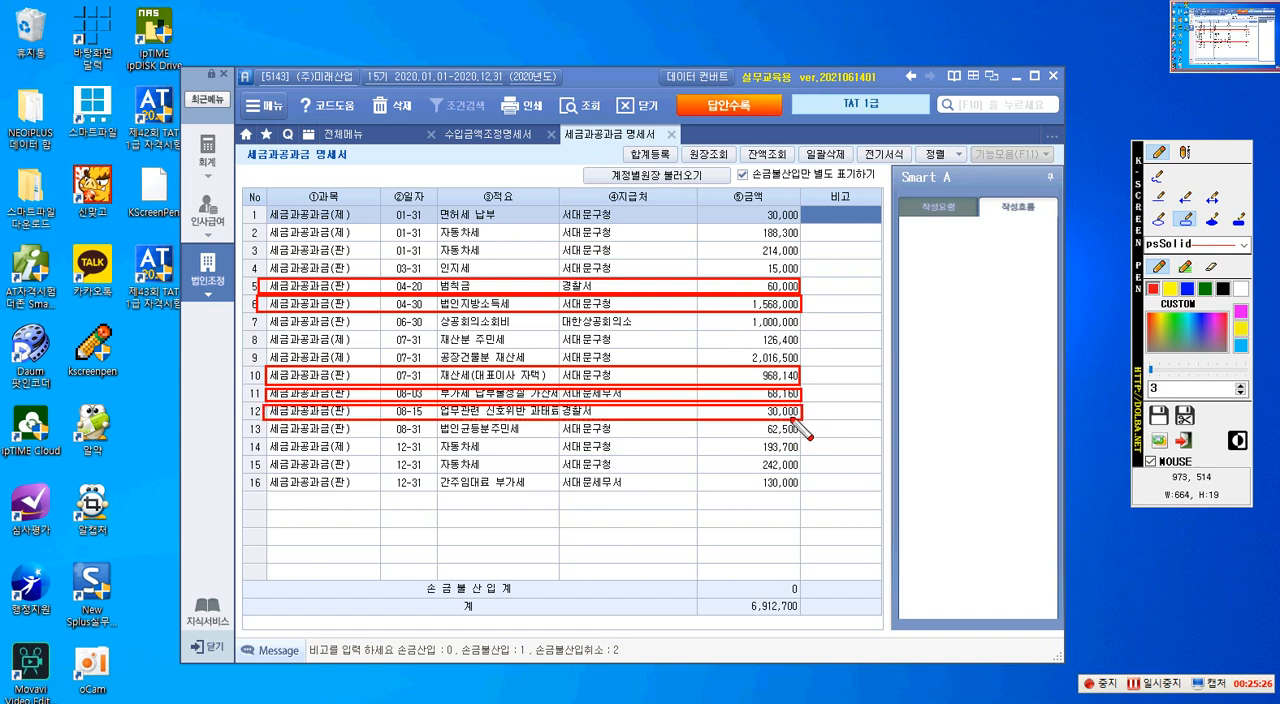
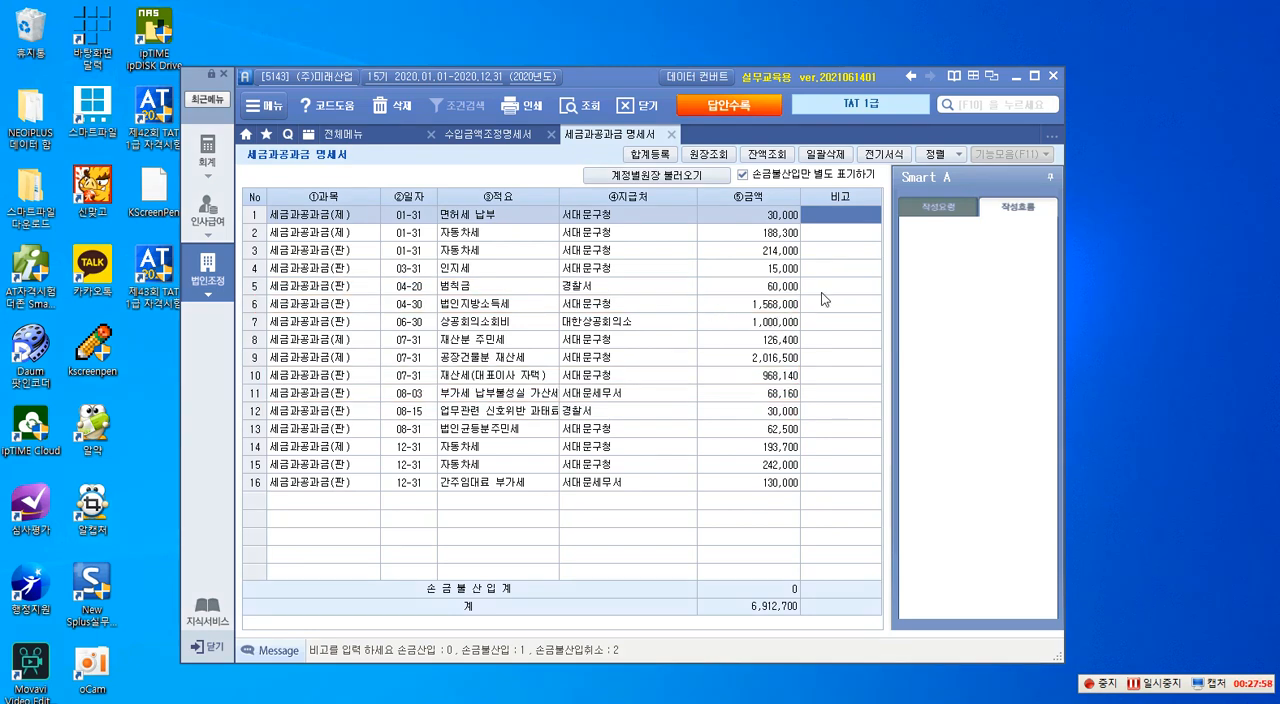
- Select the 비고 cell of the 범칙금 entry in row 5 and outline the 손금산입/손금불산입 input codes with a red screen pen box
click(823, 291)
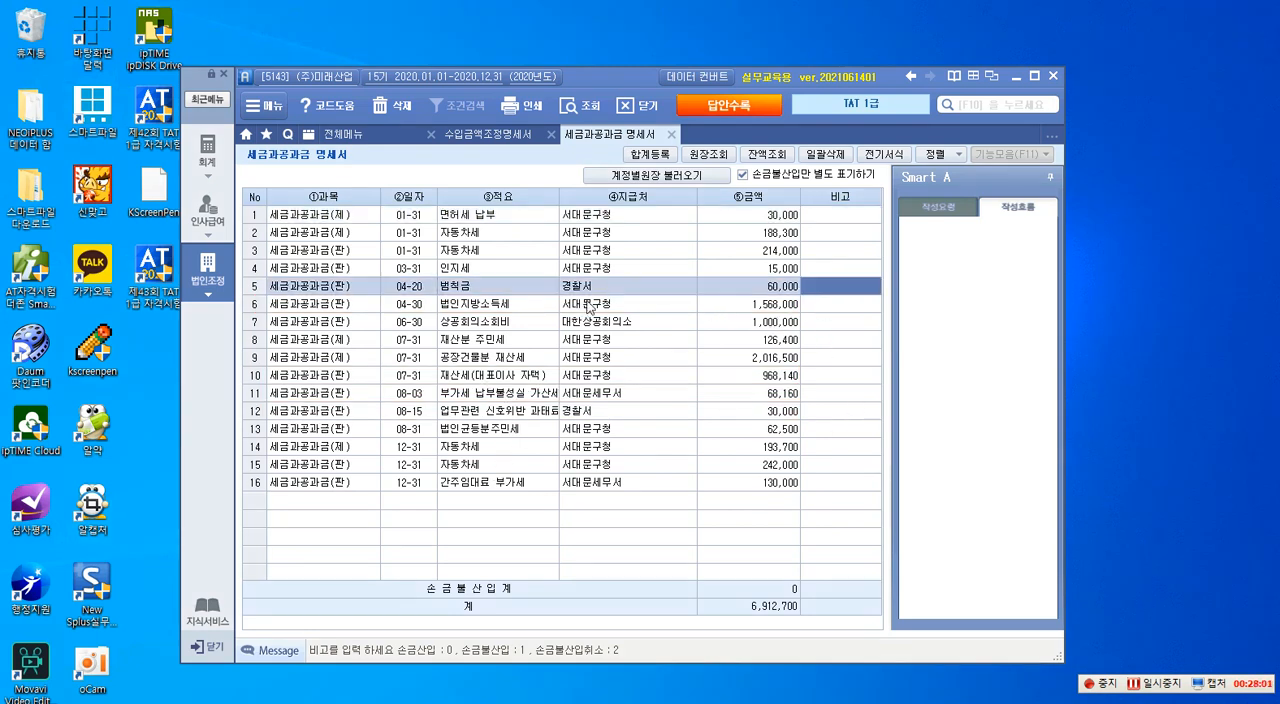
key(Print)
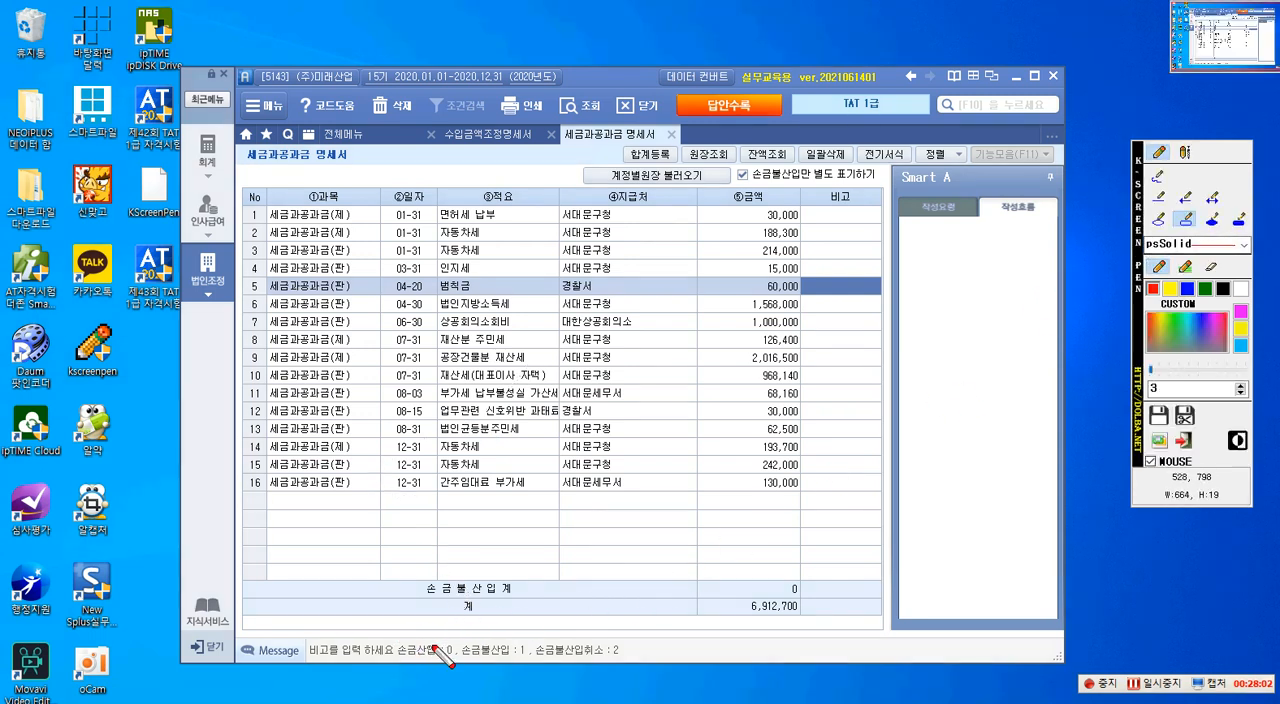
mouse_move(392, 637)
mouse_down()
mouse_move(455, 660)
mouse_move(624, 670)
mouse_up()
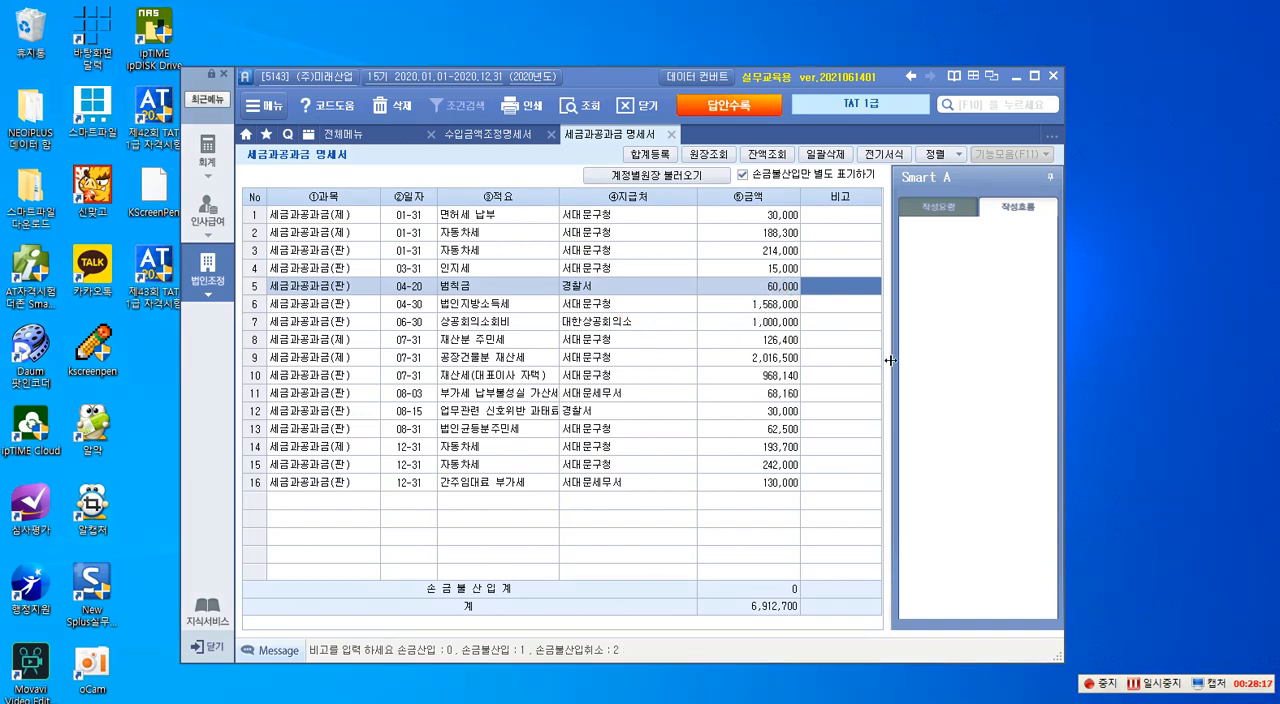
- Mark the 범칙금 entry in row 5 and the 법인지방소득세 entry in row 6 as 손금불산입
key(1)
key(Down)
key(1)
- Mark 재산세(대표이사 자택), the 부가세 납부불성실 가산세 and the 신호위반 과태료 in rows 10, 11 and 12 as 손금불산입
key(Down)
key(Down)
key(Down)
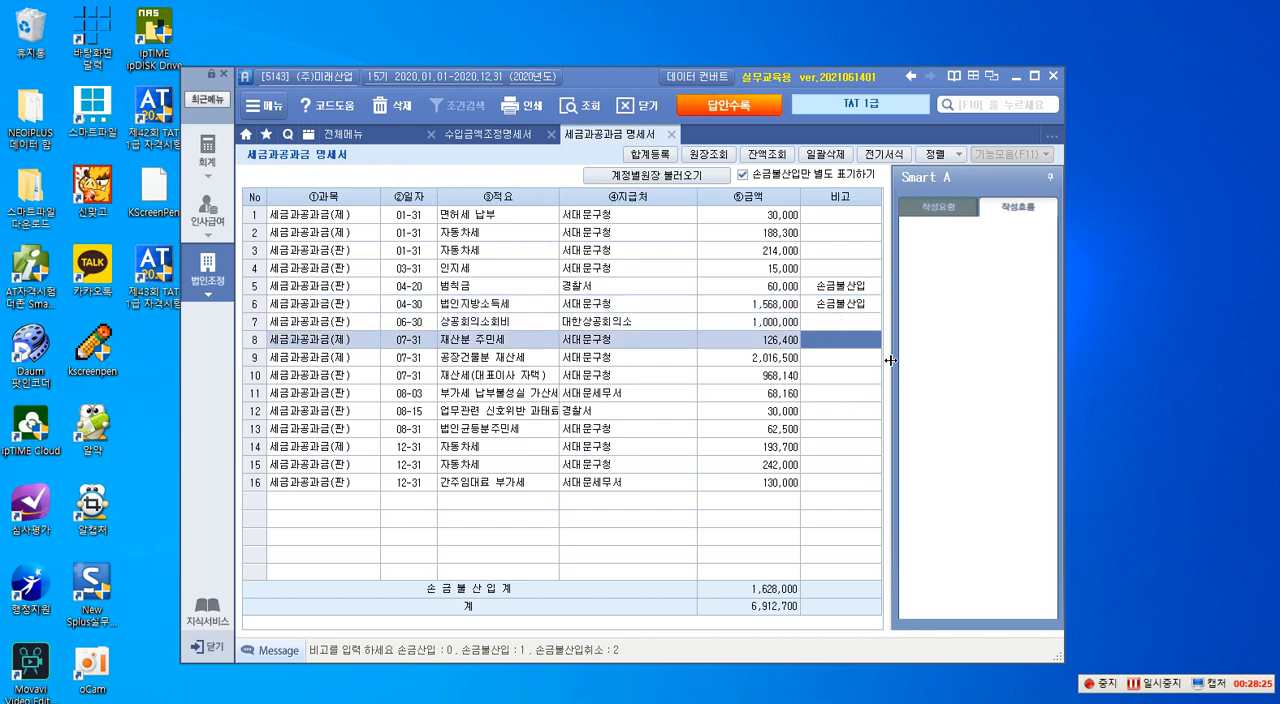
key(Down)
text(1)
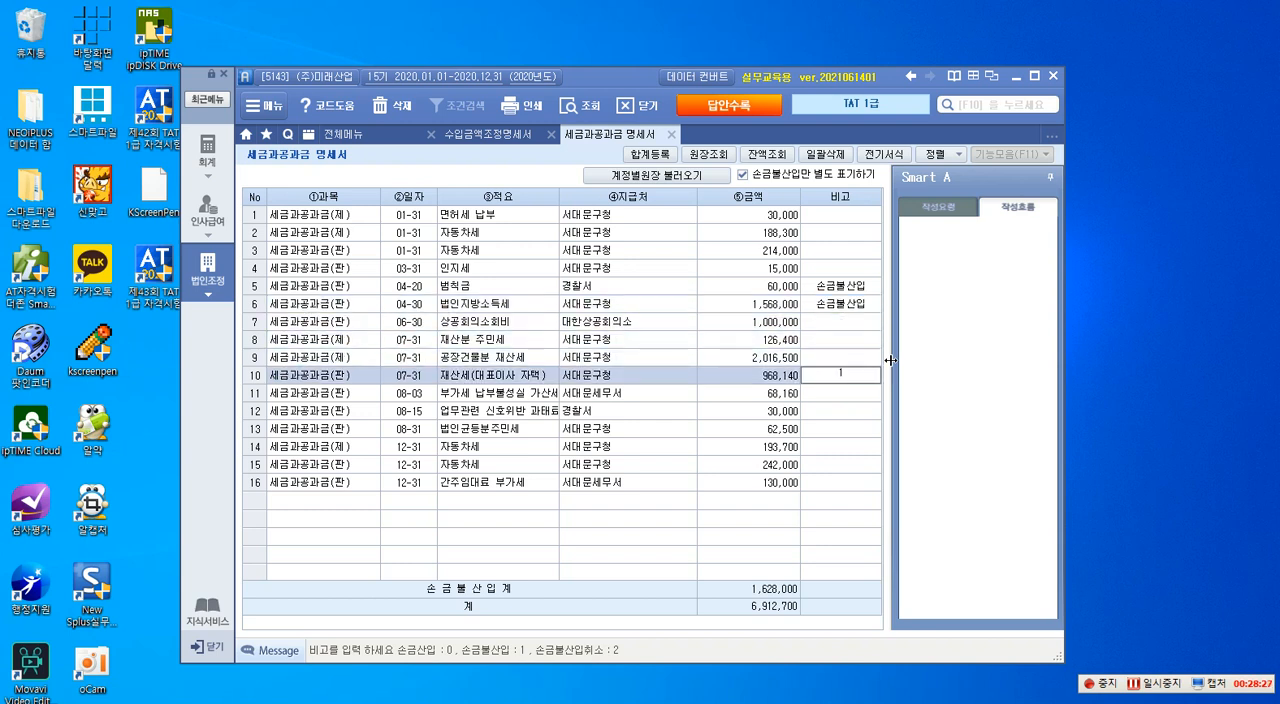
key(Down)
key(1)
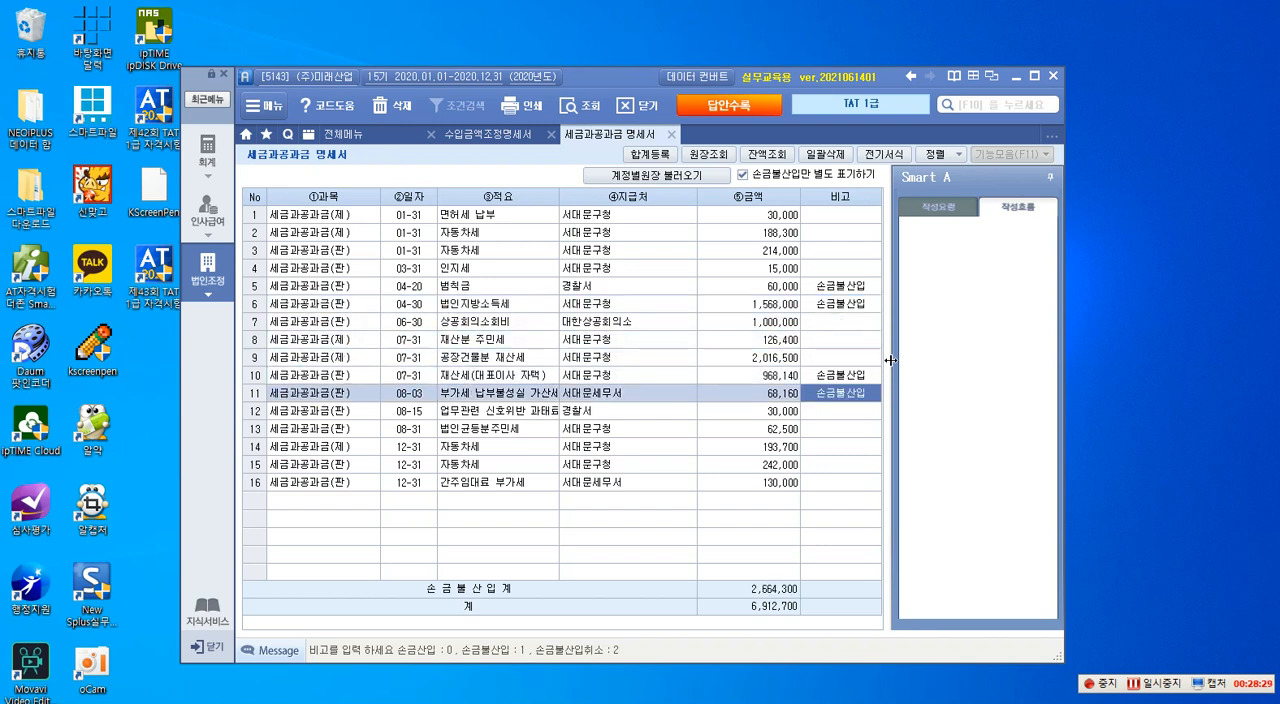
key(Down)
text(1)
key(Down)
key(Down)
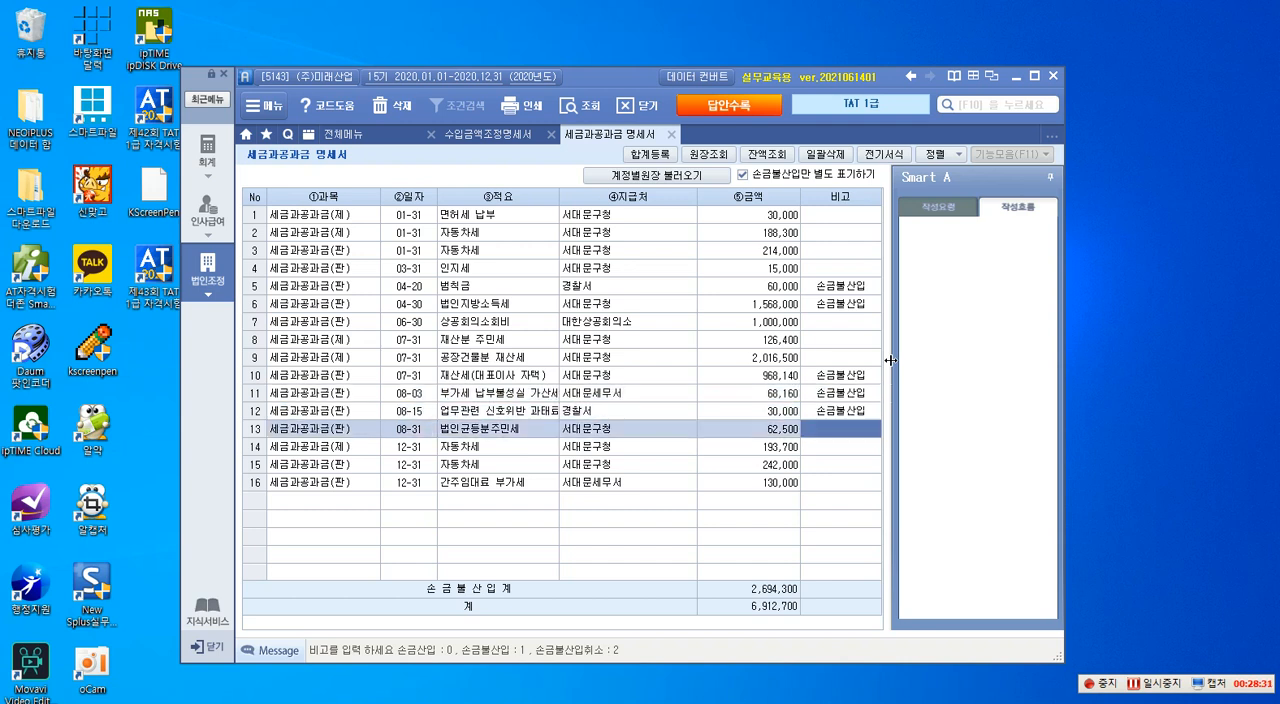
key(Down)
key(Down)
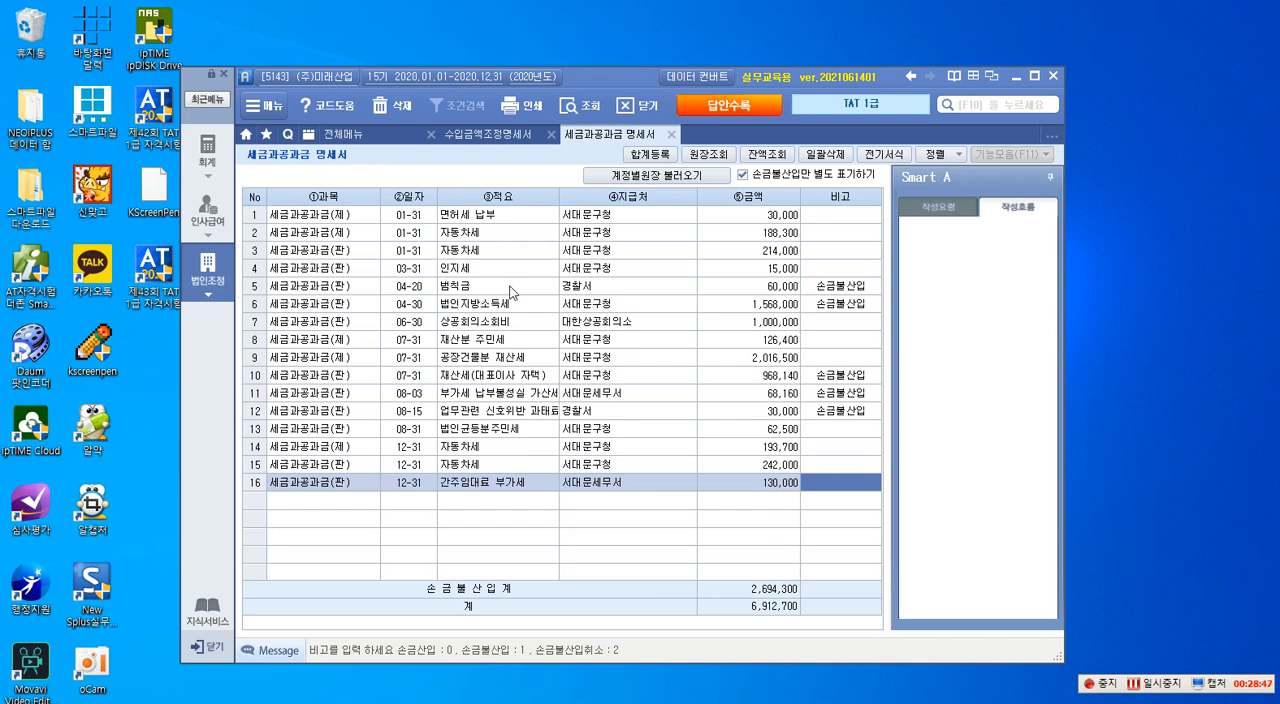
- Review the entries marked 손금불산입 in rows 5, 6, 10, 11 and 12 one by one
click(458, 290)
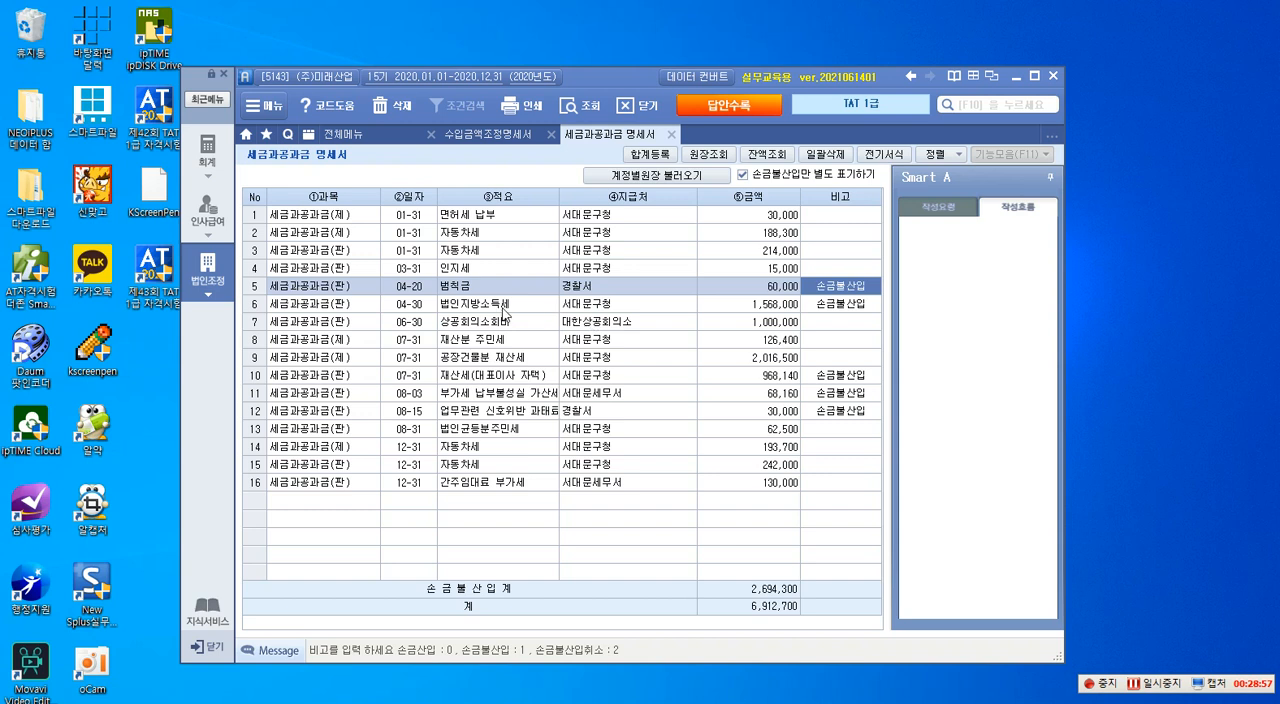
click(609, 306)
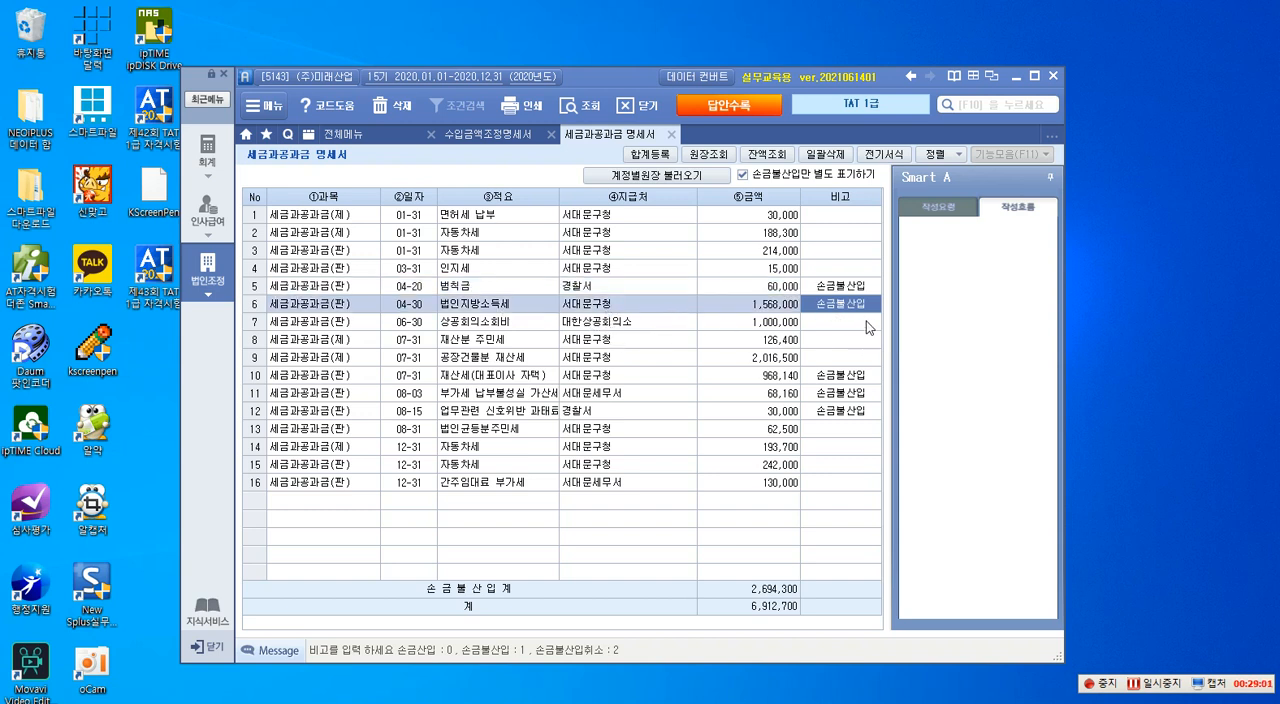
click(483, 375)
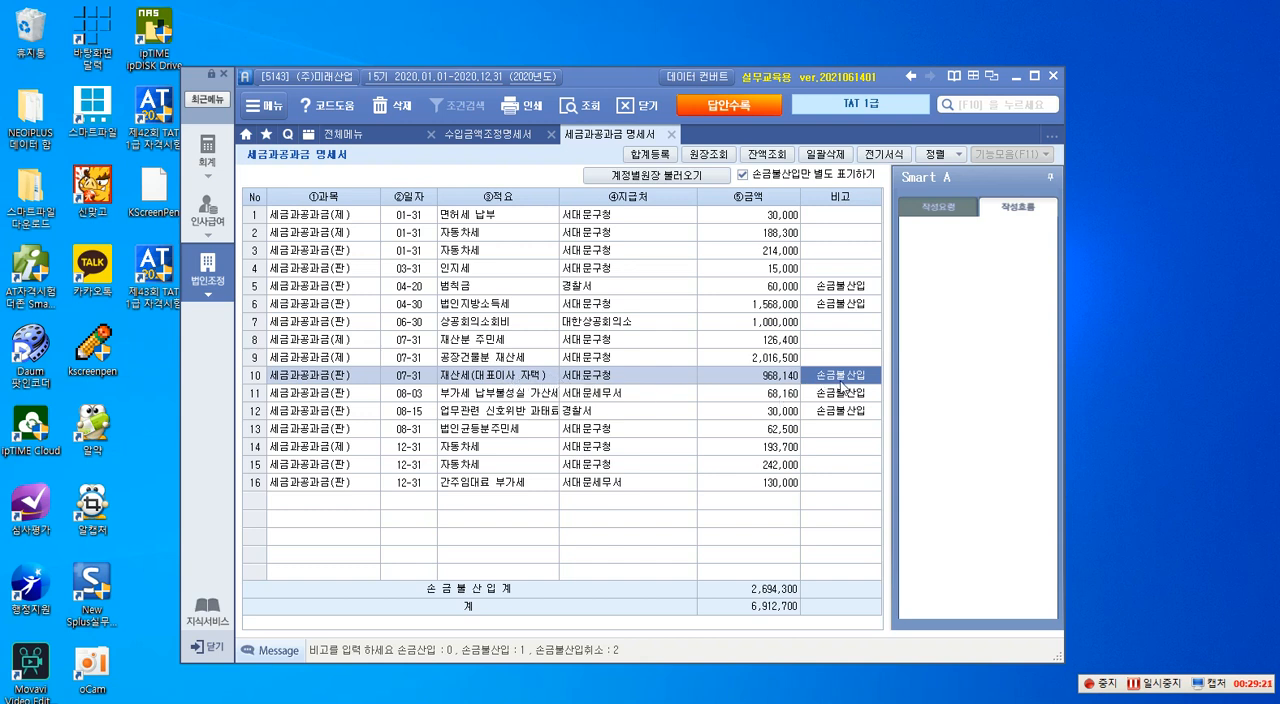
key(Down)
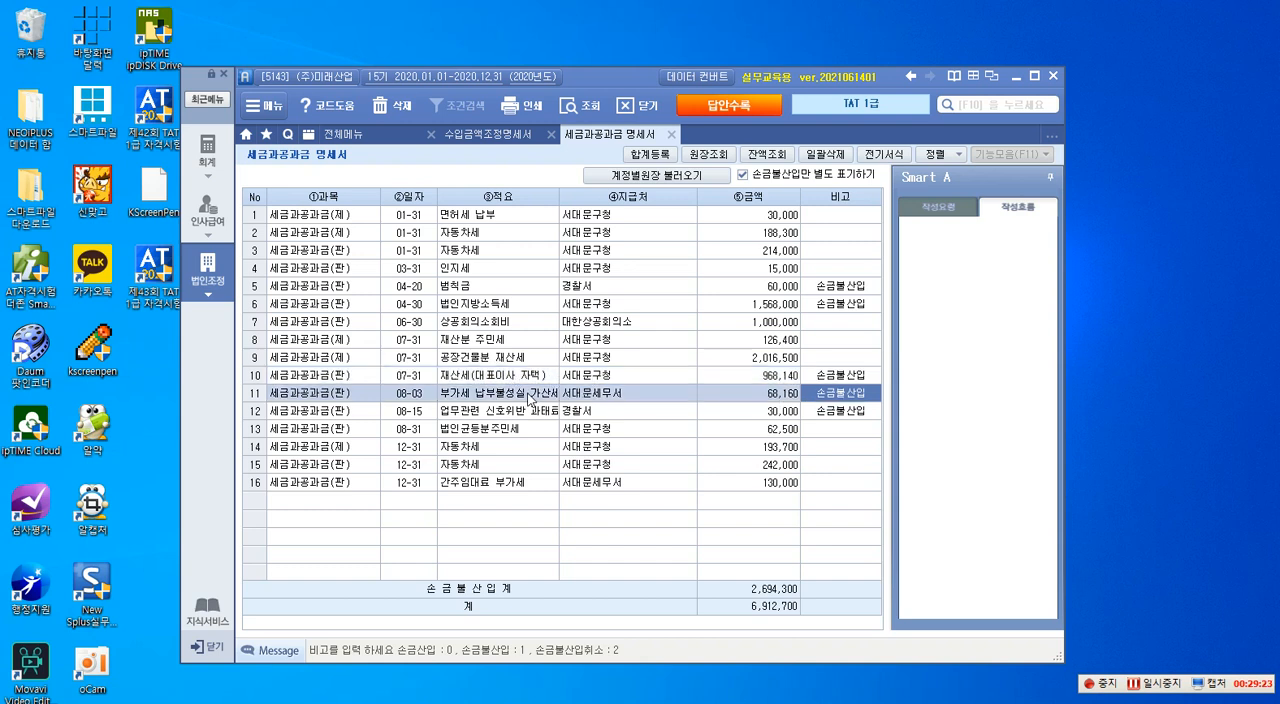
key(Down)
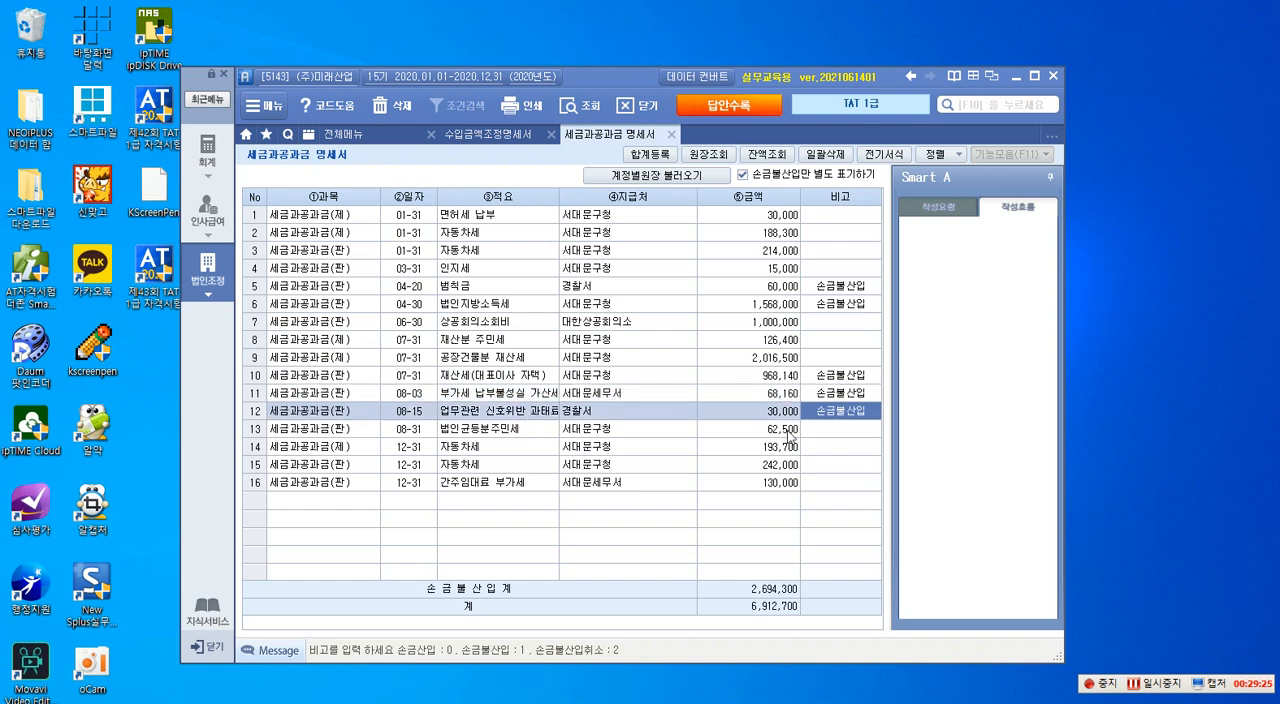
click(849, 399)
click(839, 418)
- Open 합계등록 and add 범칙금 of 60,000 under 익금산입 및 손금불산입 with the disposition 기타사외 유출
click(668, 157)
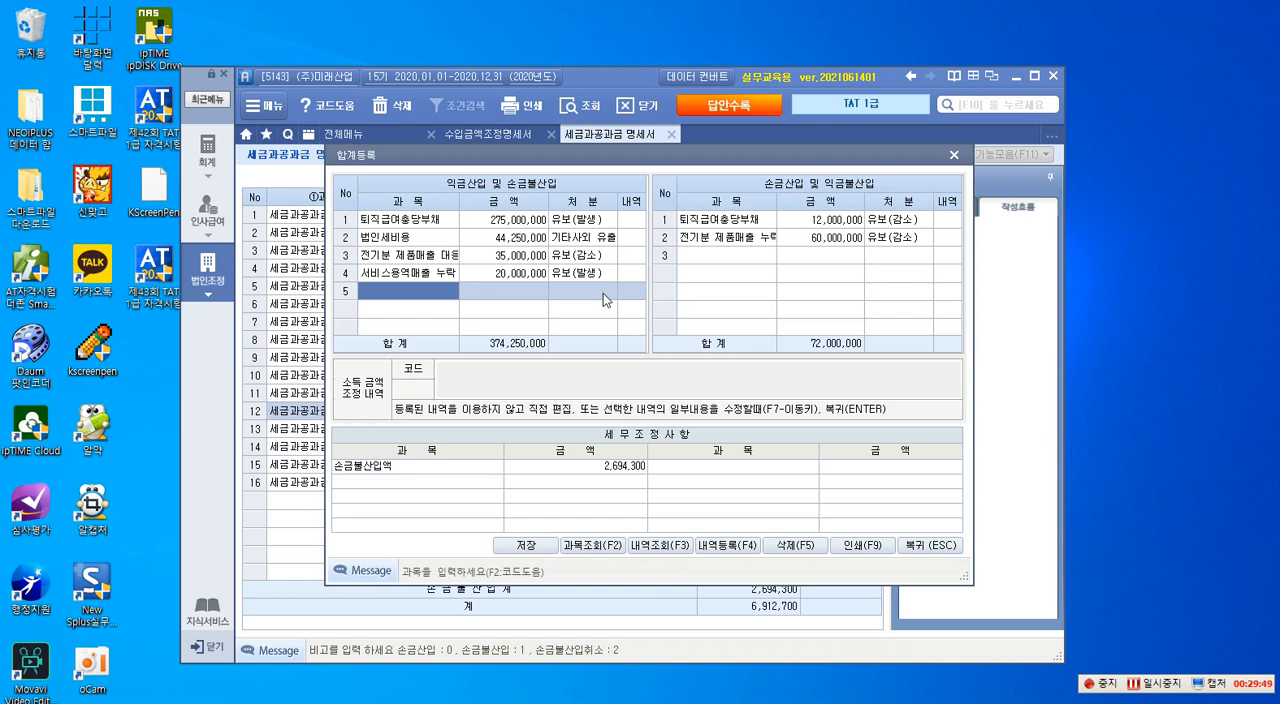
text(퇴)
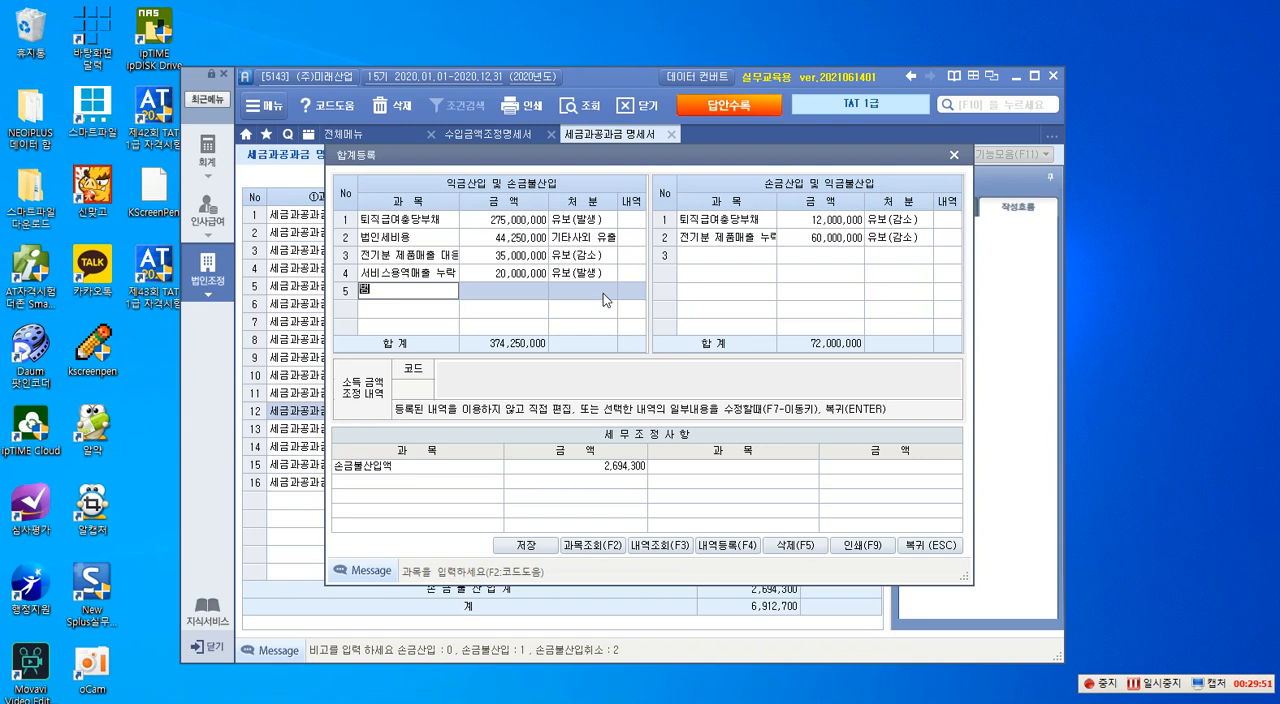
text(칙그)
key(Return)
text(600000)
key(Return)
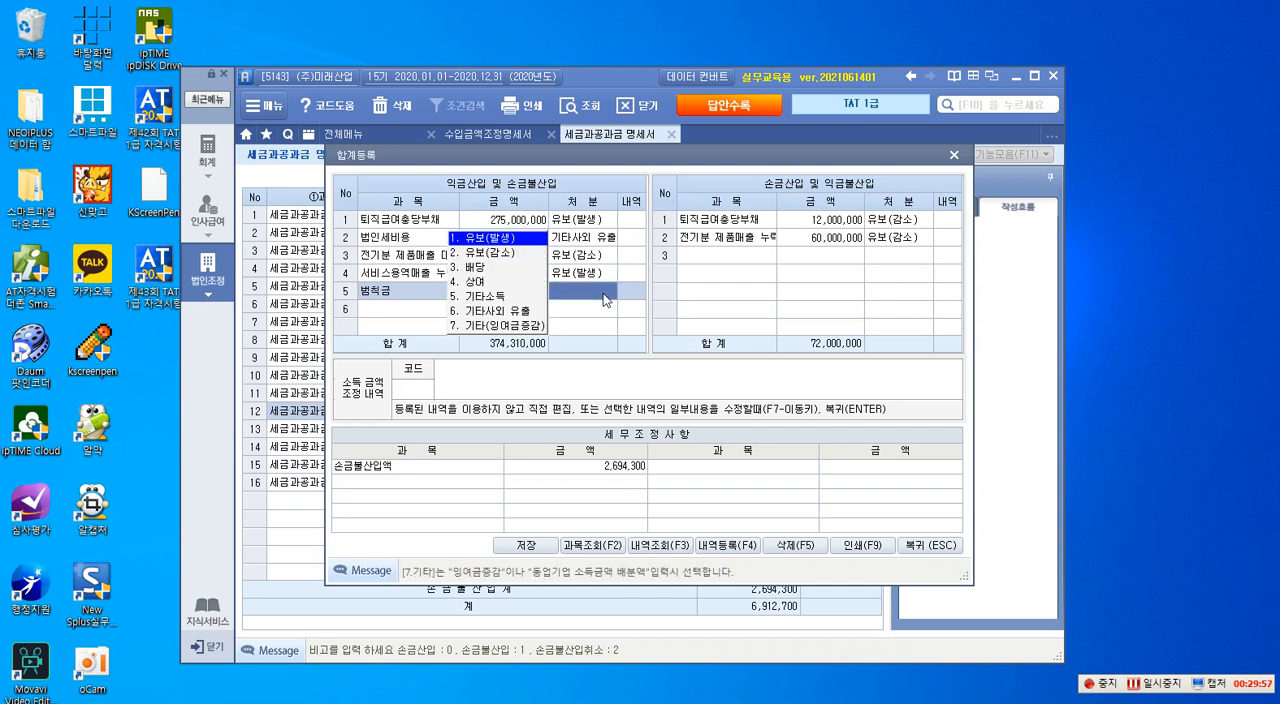
text(6)
key(Return)
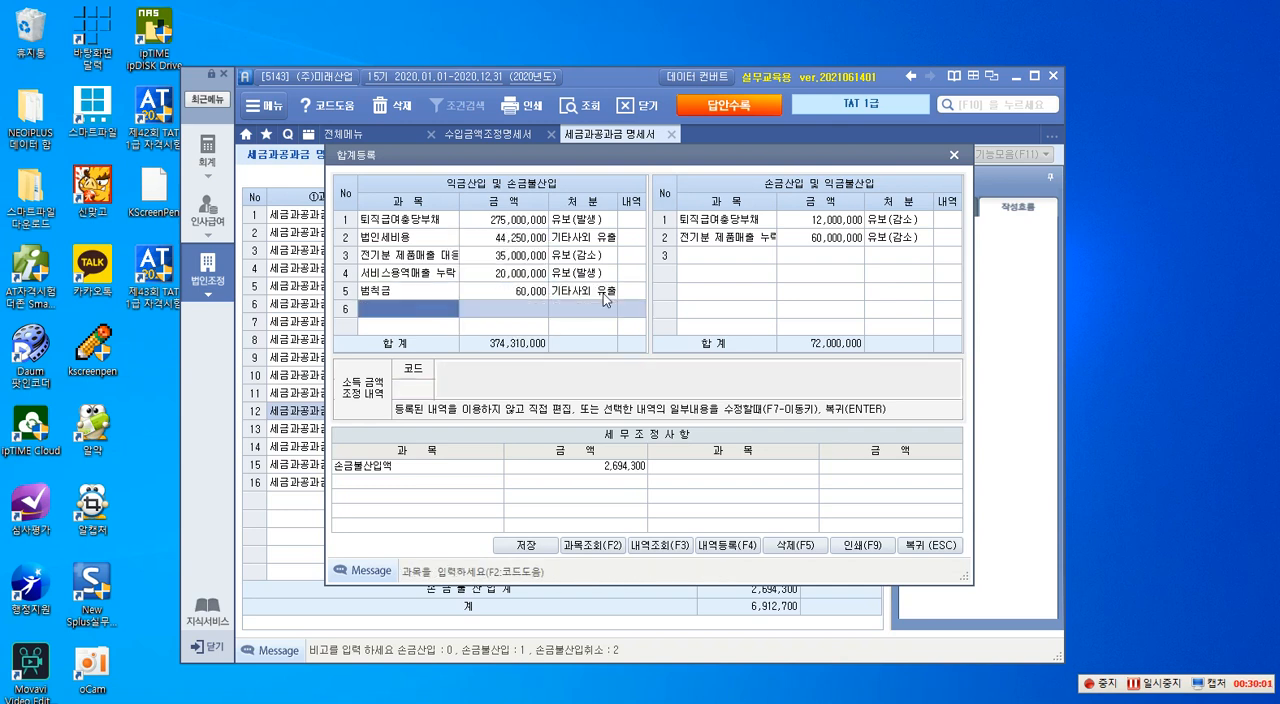
- Add 법인지방소득세 of 1,568,000 under 익금산입 및 손금불산입 with the disposition 기타사외 유출
text(법인지방소득세)
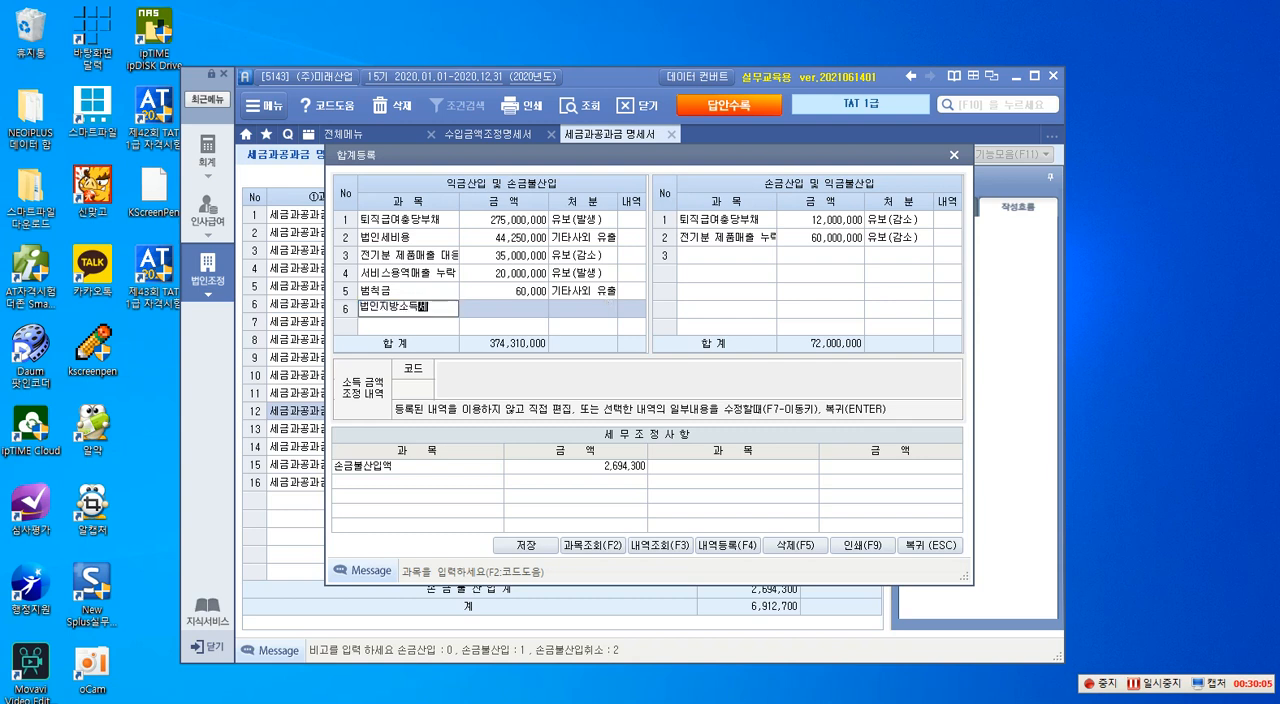
key(Return)
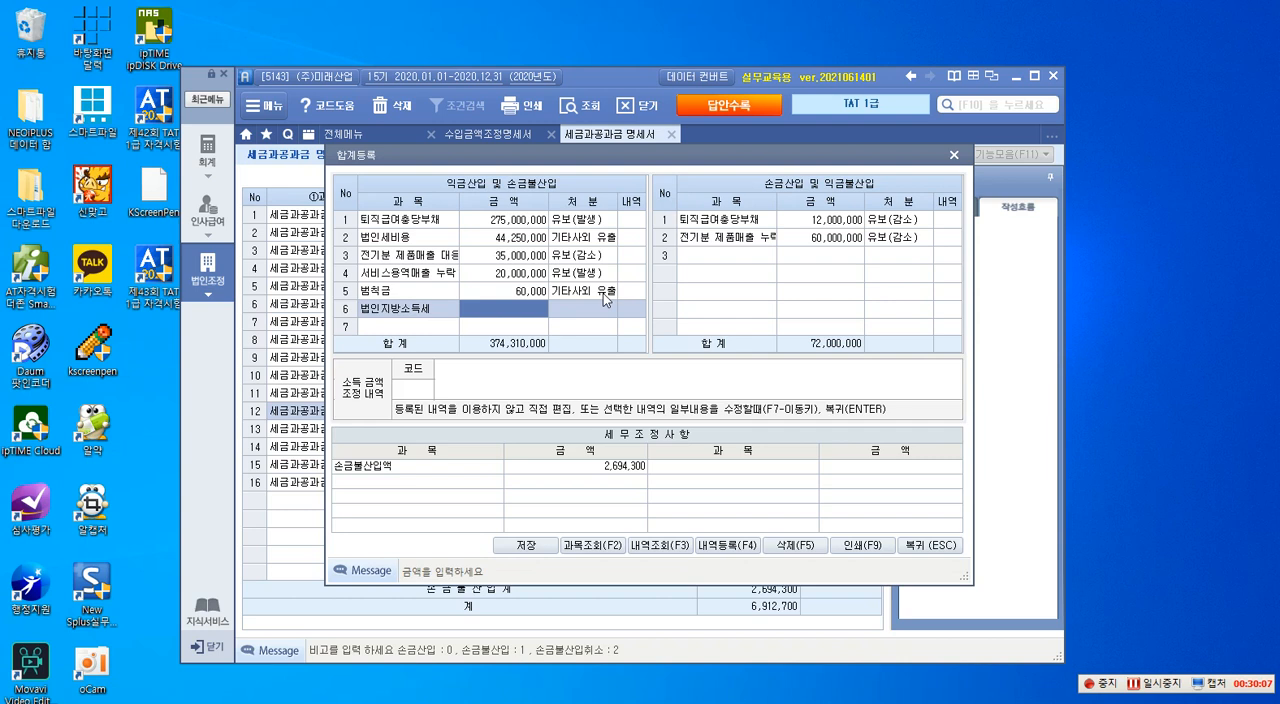
text(156)
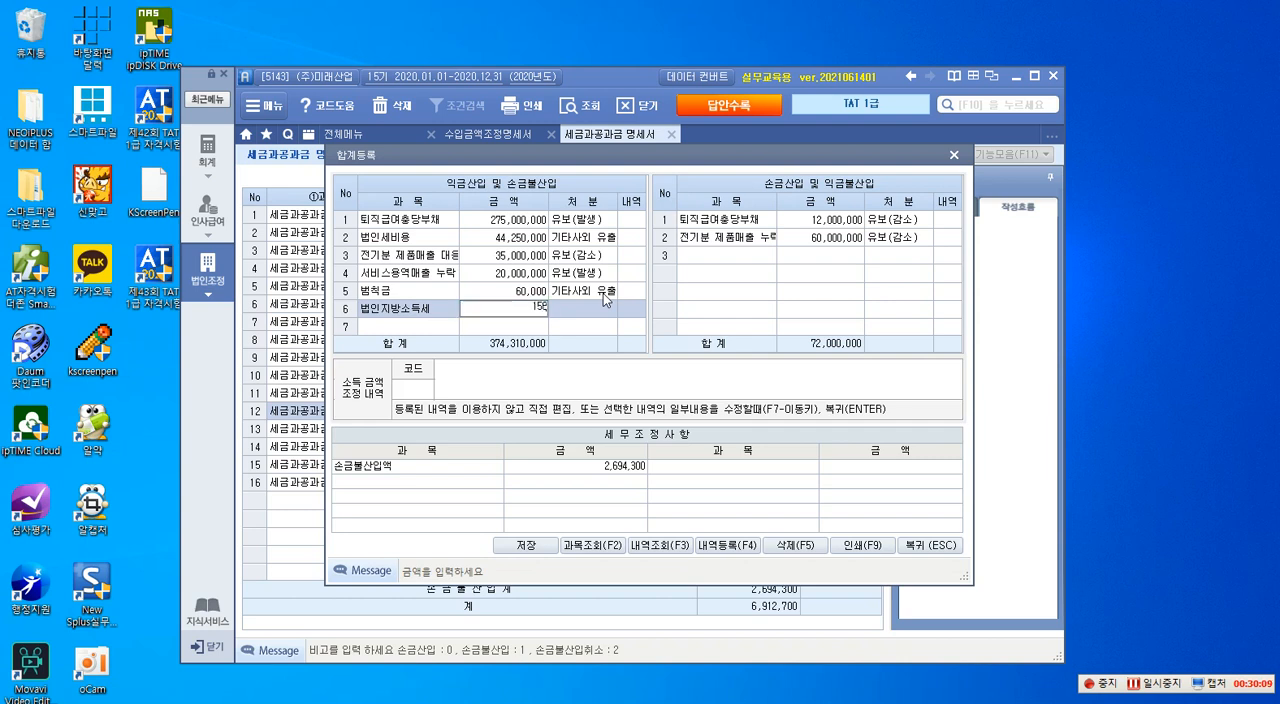
text(5000)
key(Return)
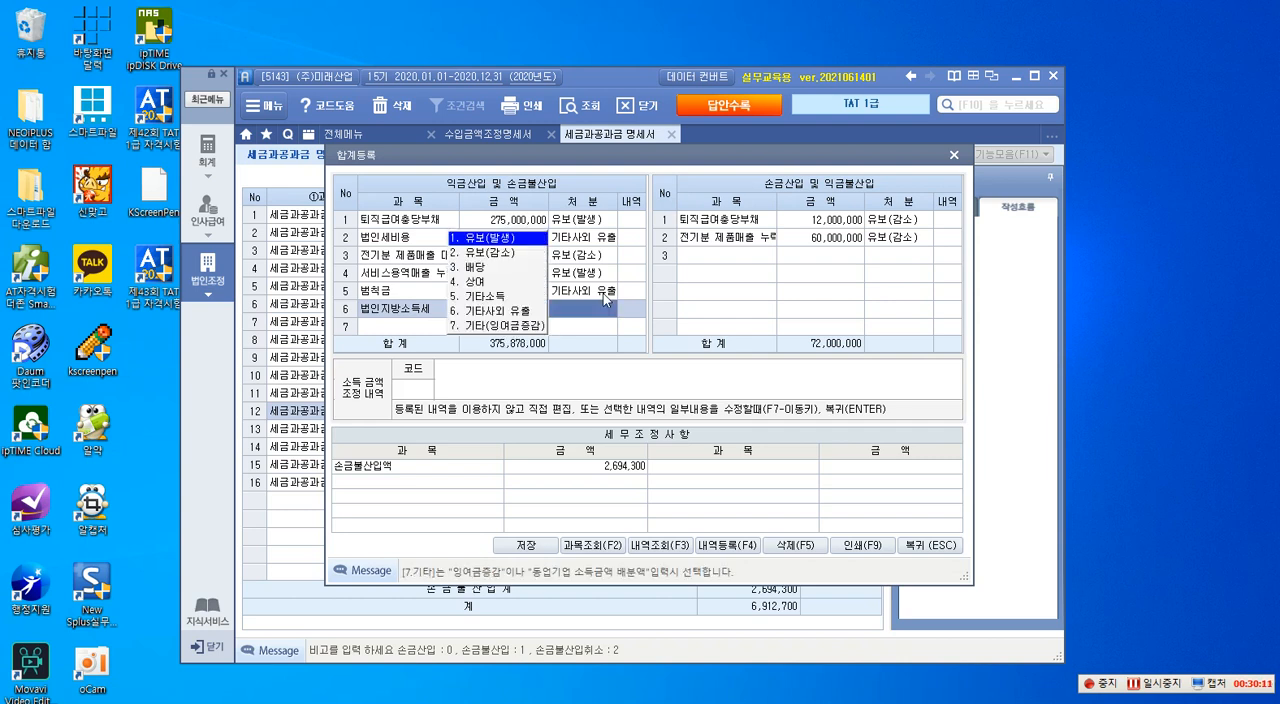
key(6)
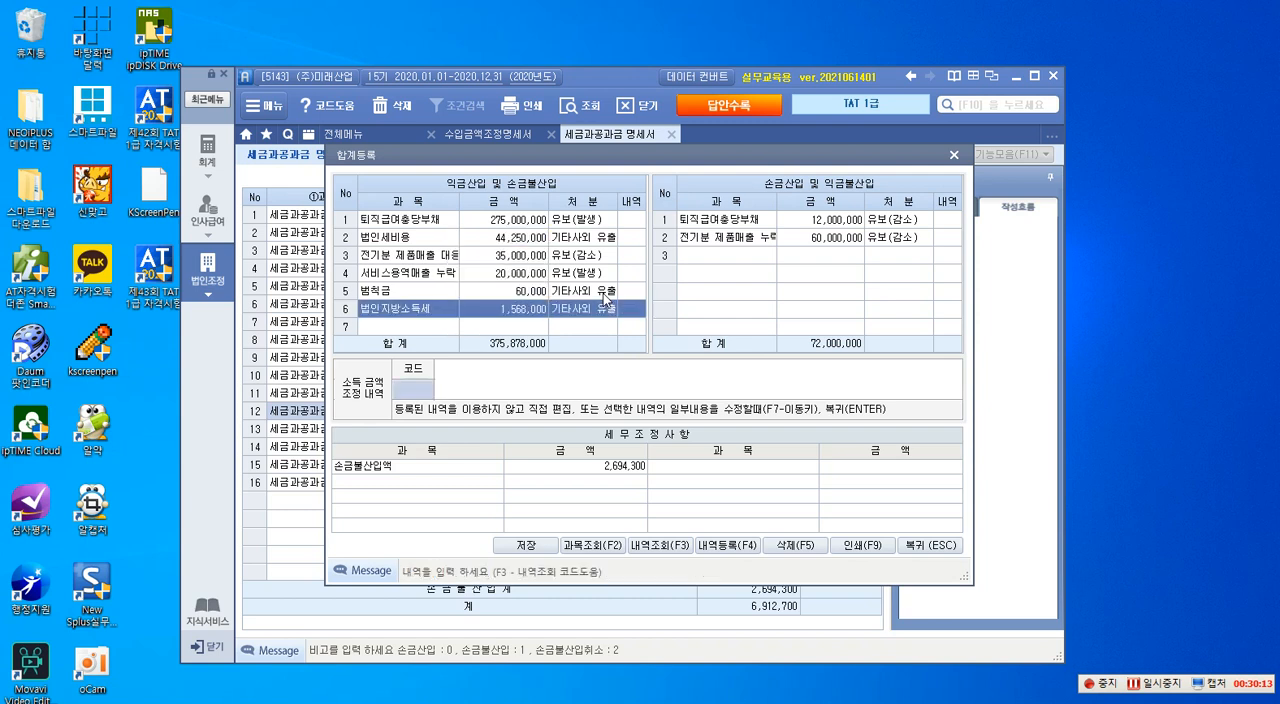
key(Return)
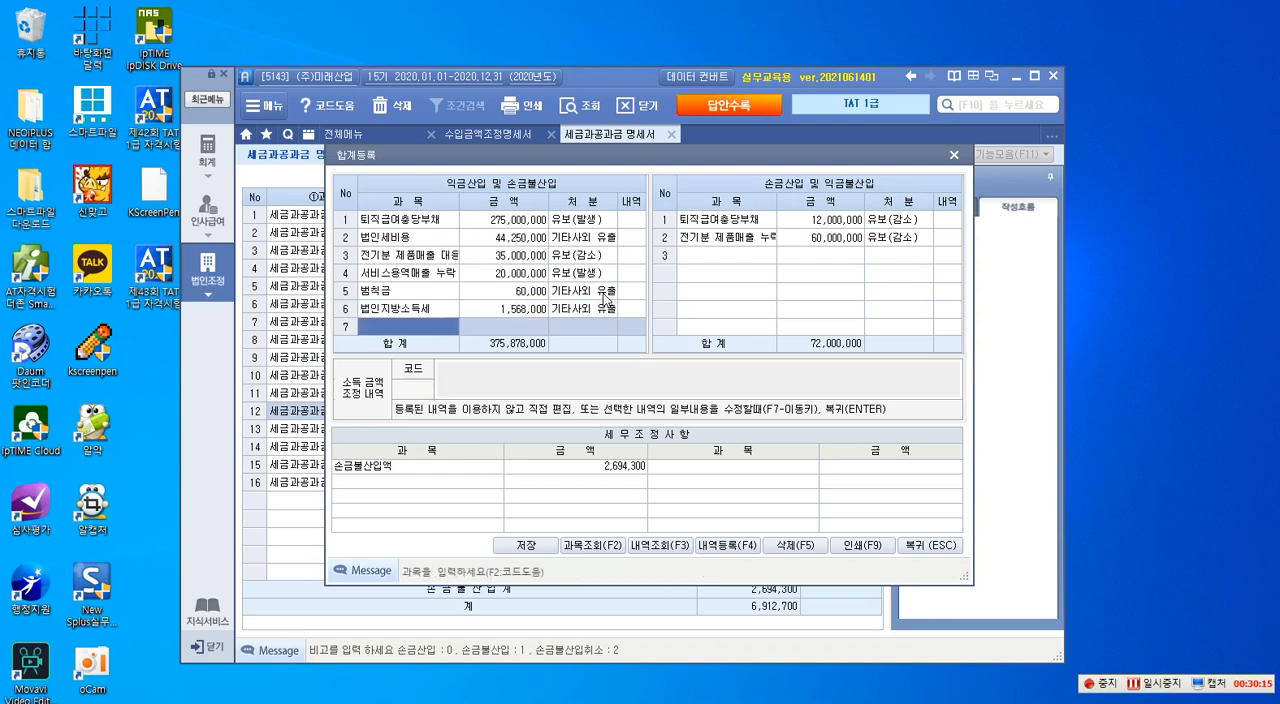
- Add 대표이사 재산세 of 968,140 under 익금산입 및 손금불산입 with the disposition 상여
text(ㄷ)
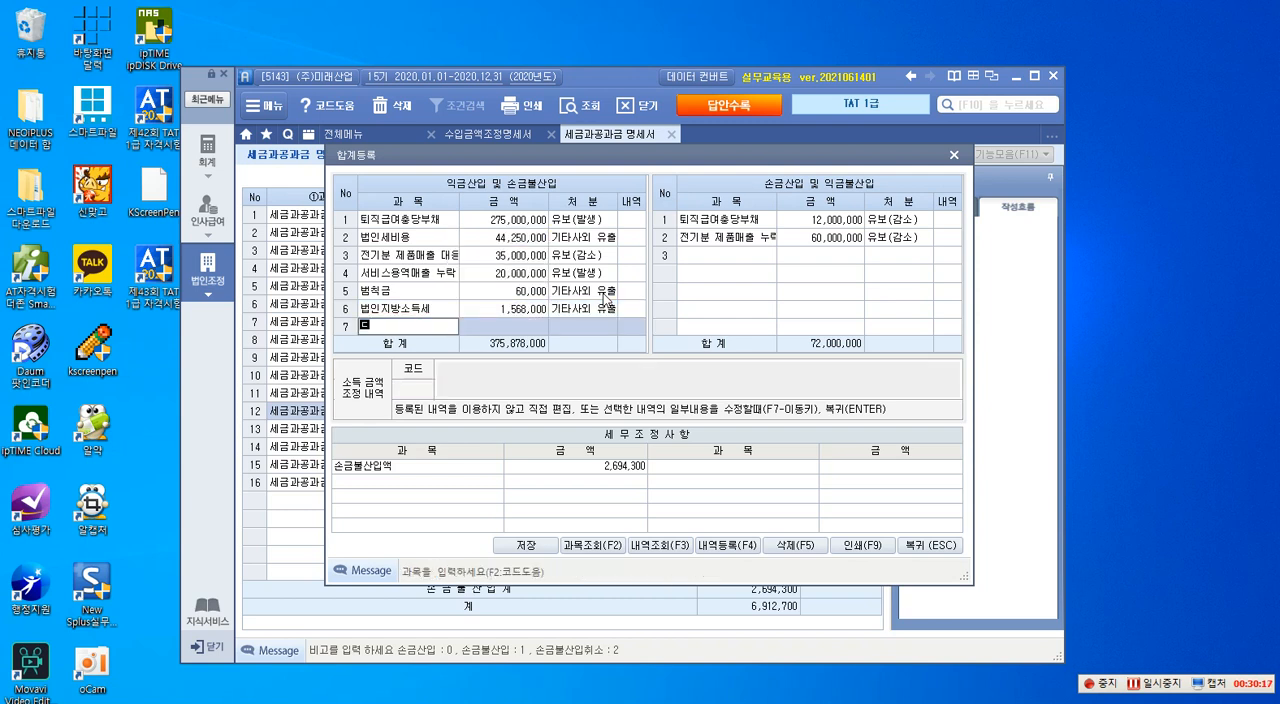
text(ㅐ표이)
text(사 재산세)
key(Return)
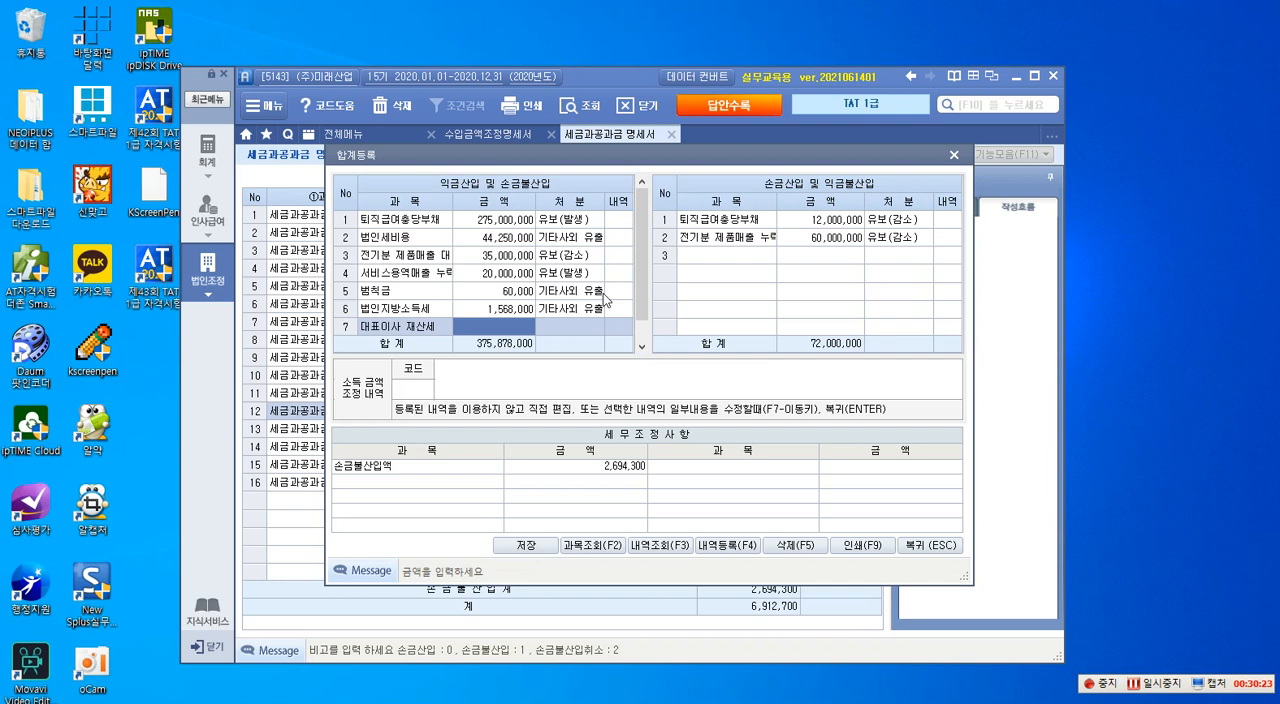
text(9)
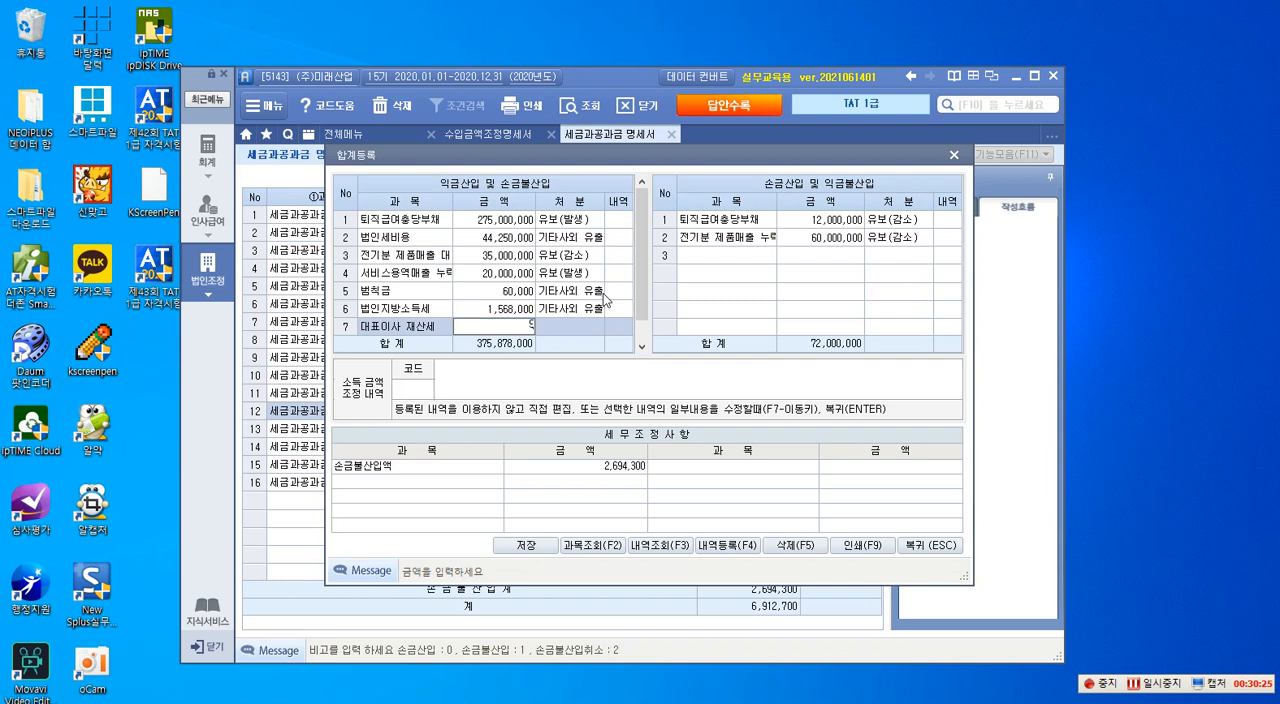
text(68140)
key(Return)
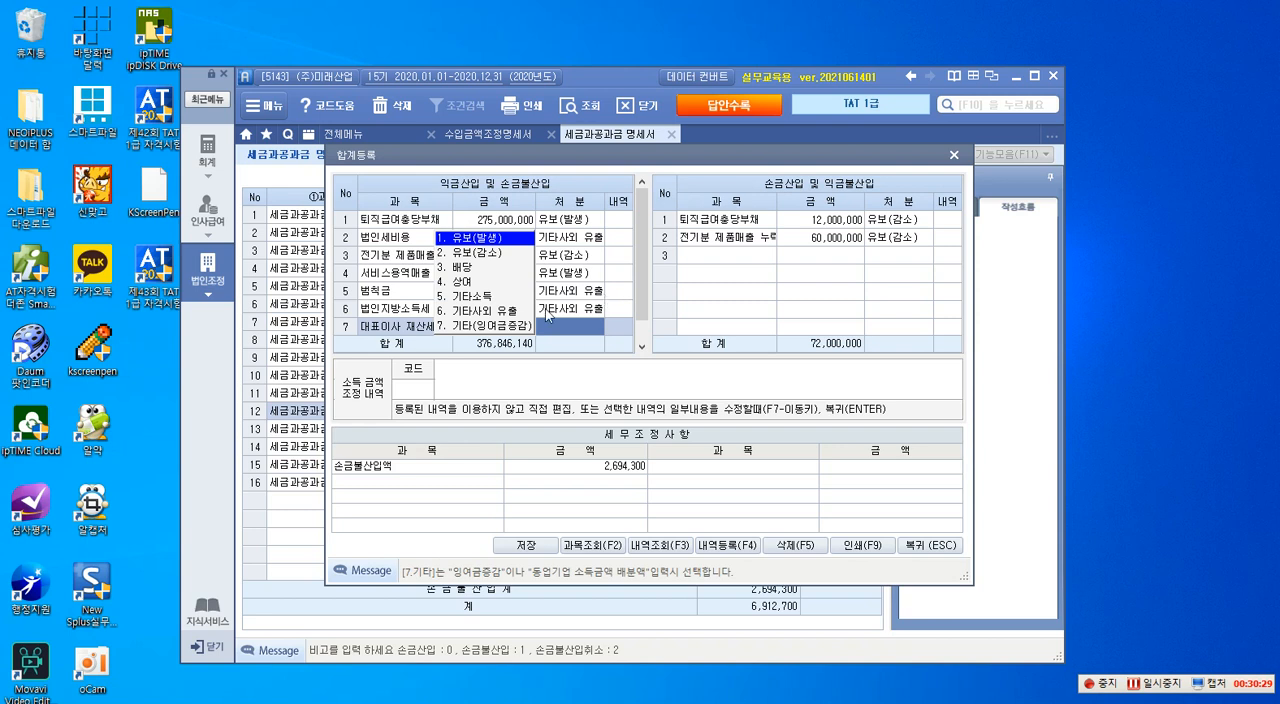
click(456, 284)
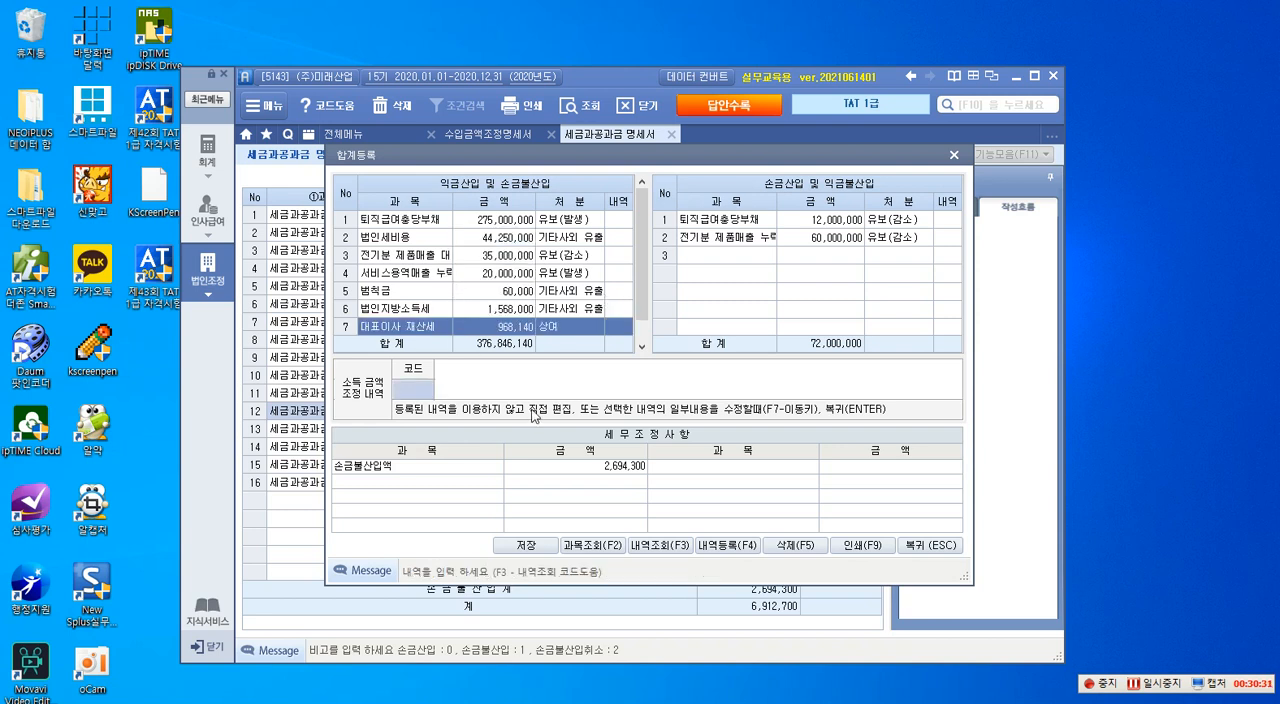
key(Return)
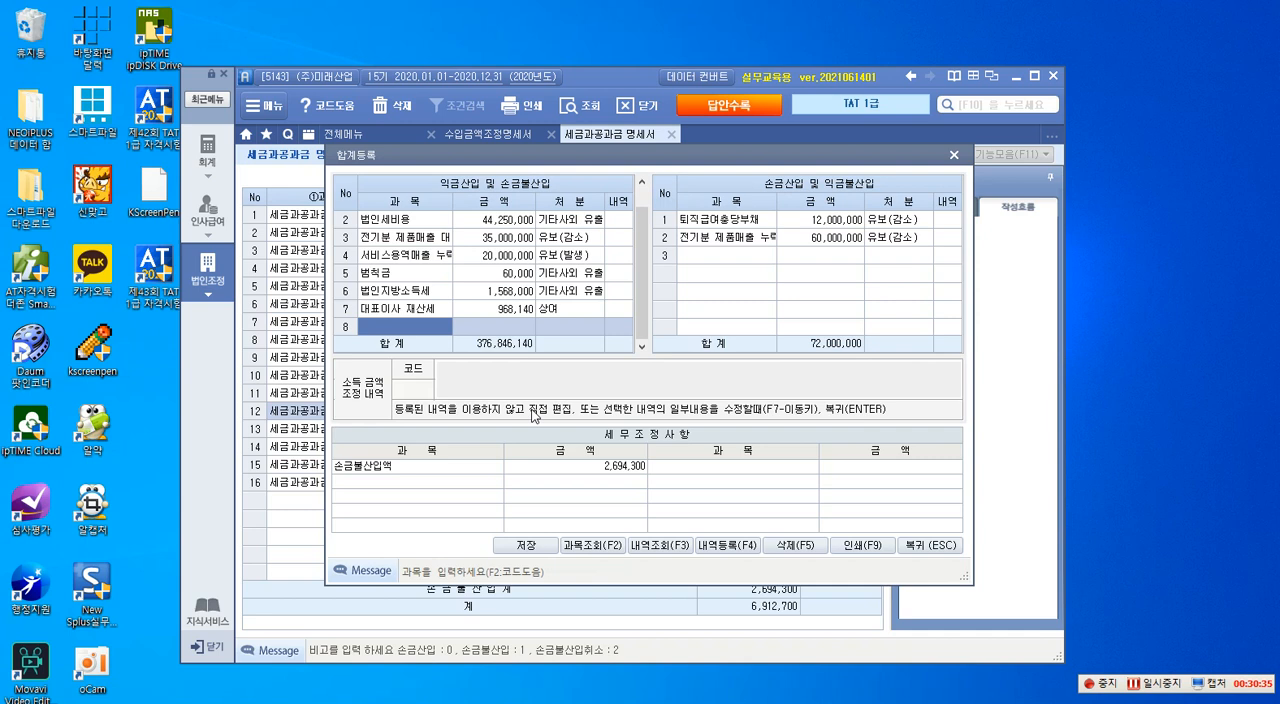
- Add 부가세 가산세 of 68,160 under 익금산입 및 손금불산입 with the disposition 기타사외 유출
text(부가)
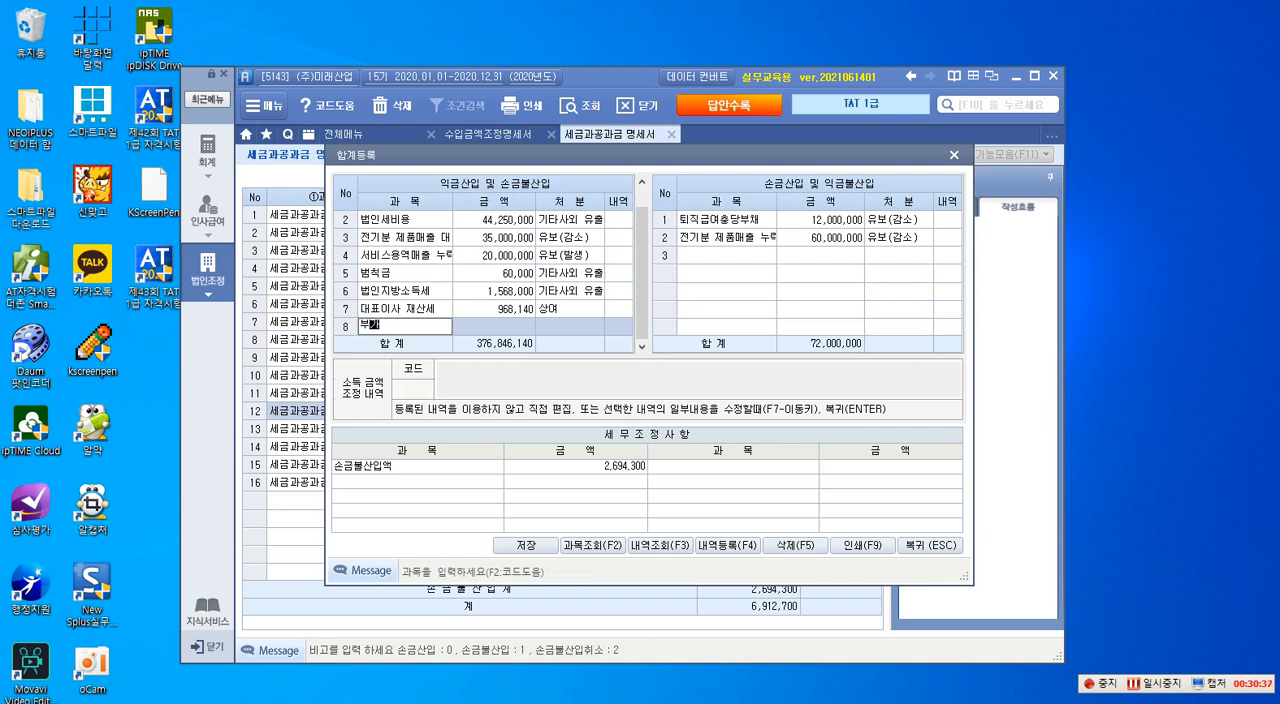
text(세 가산세)
key(Return)
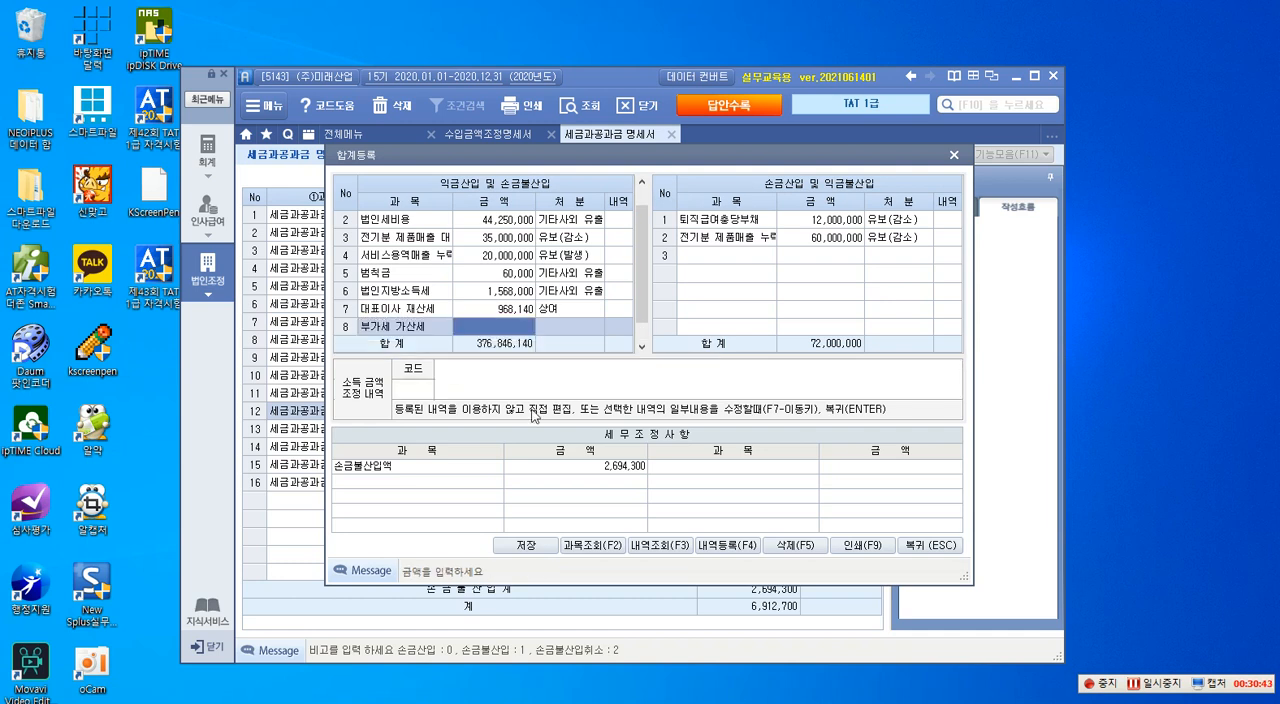
text(6)
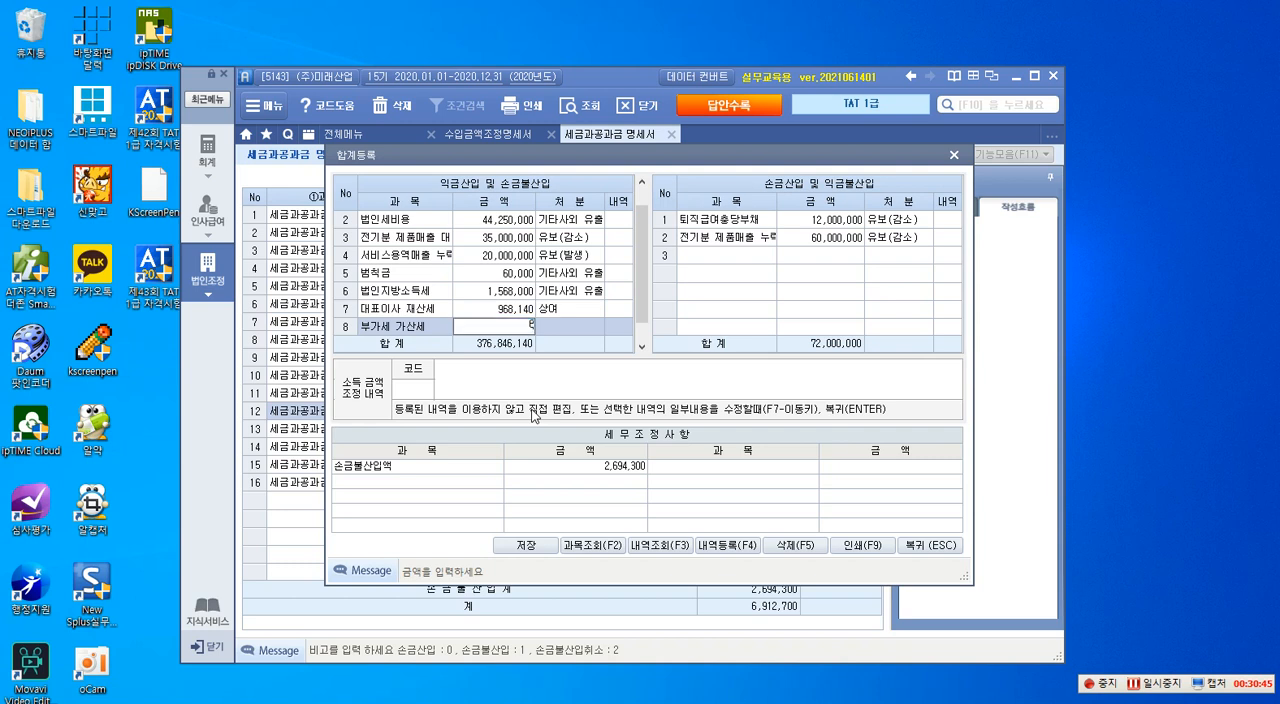
text(6160)
key(Return)
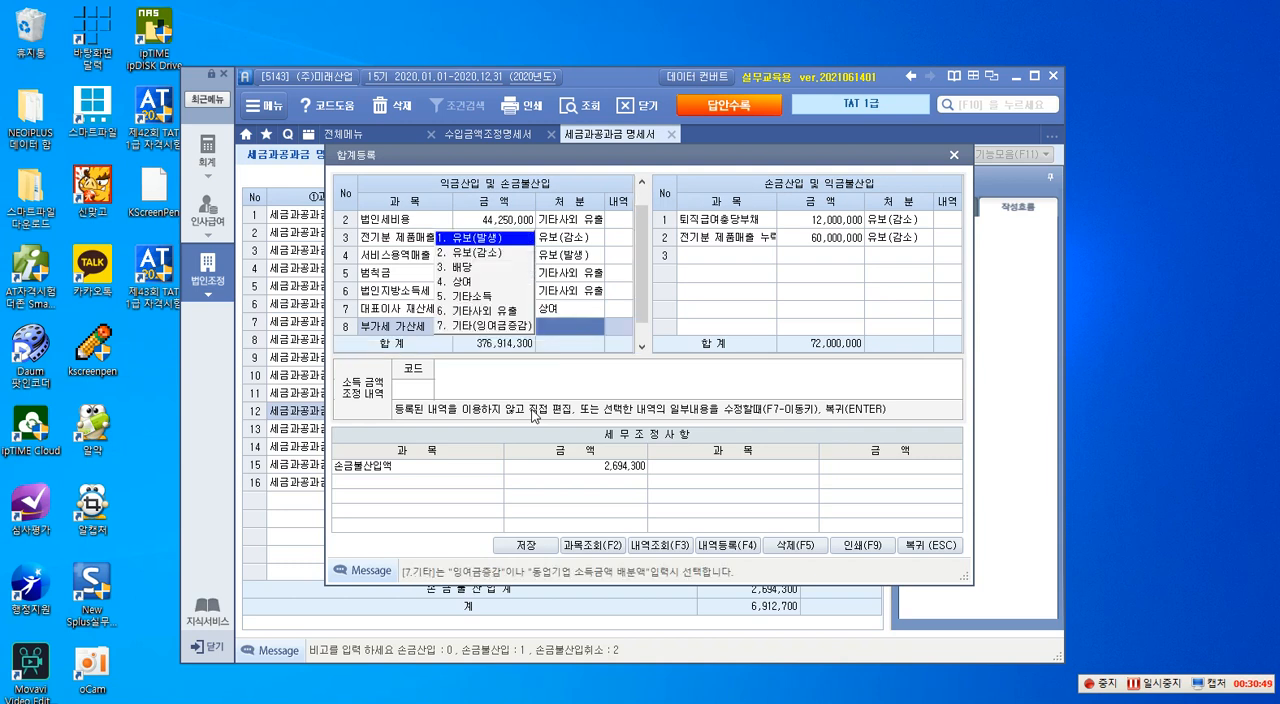
key(6)
key(Return)
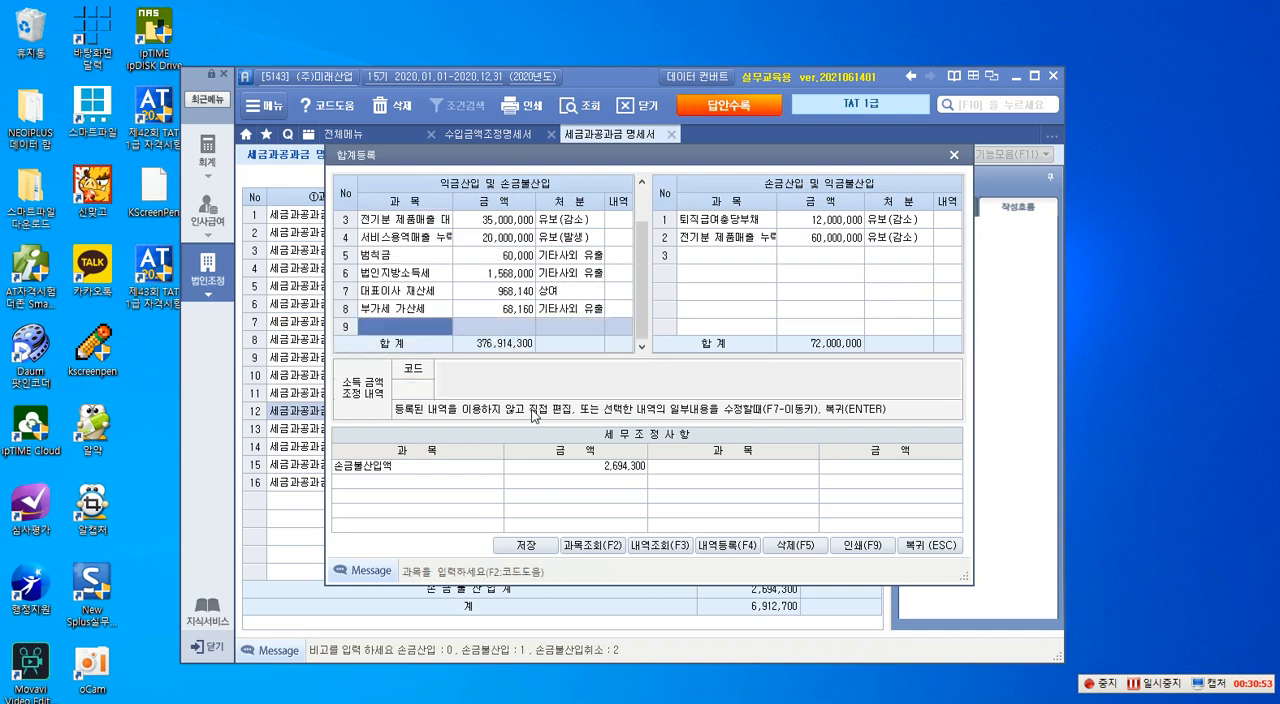
- Add 신호위반 과태료 of 30,000 under 익금산입 및 손금불산입 with the disposition 기타사외 유출
text(신호)
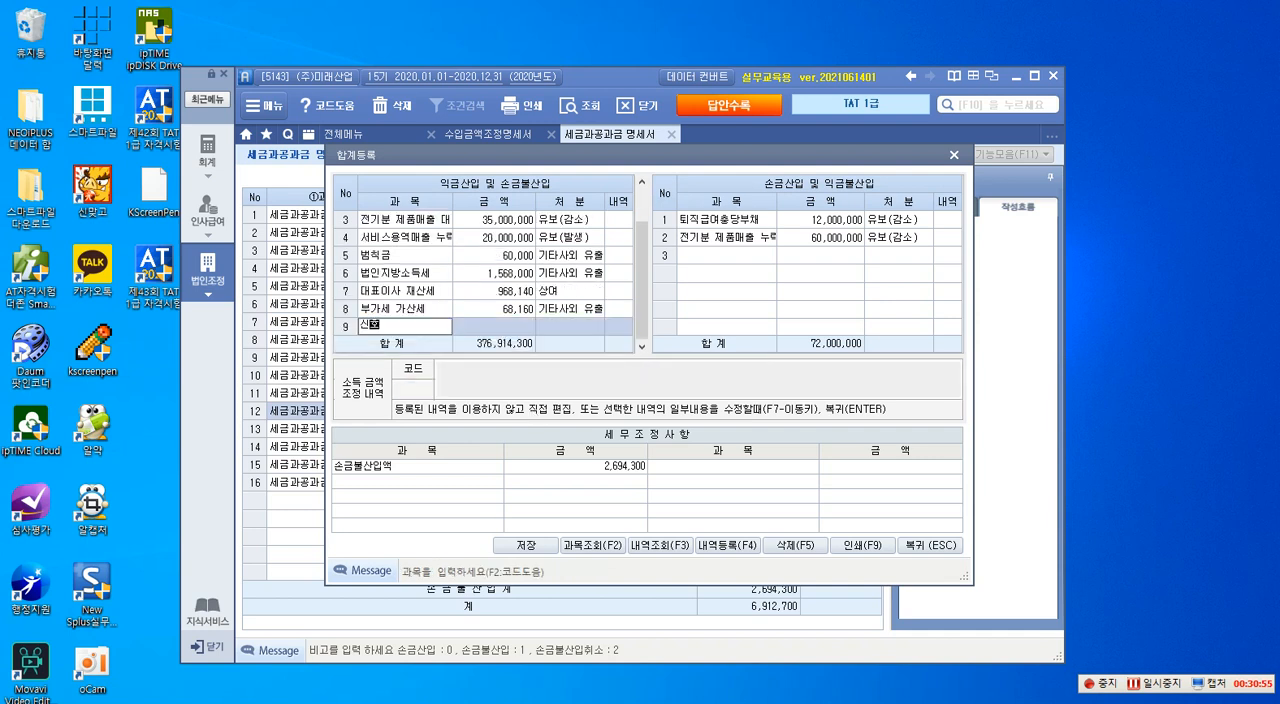
text(위반 과태료)
key(Return)
text(300000)
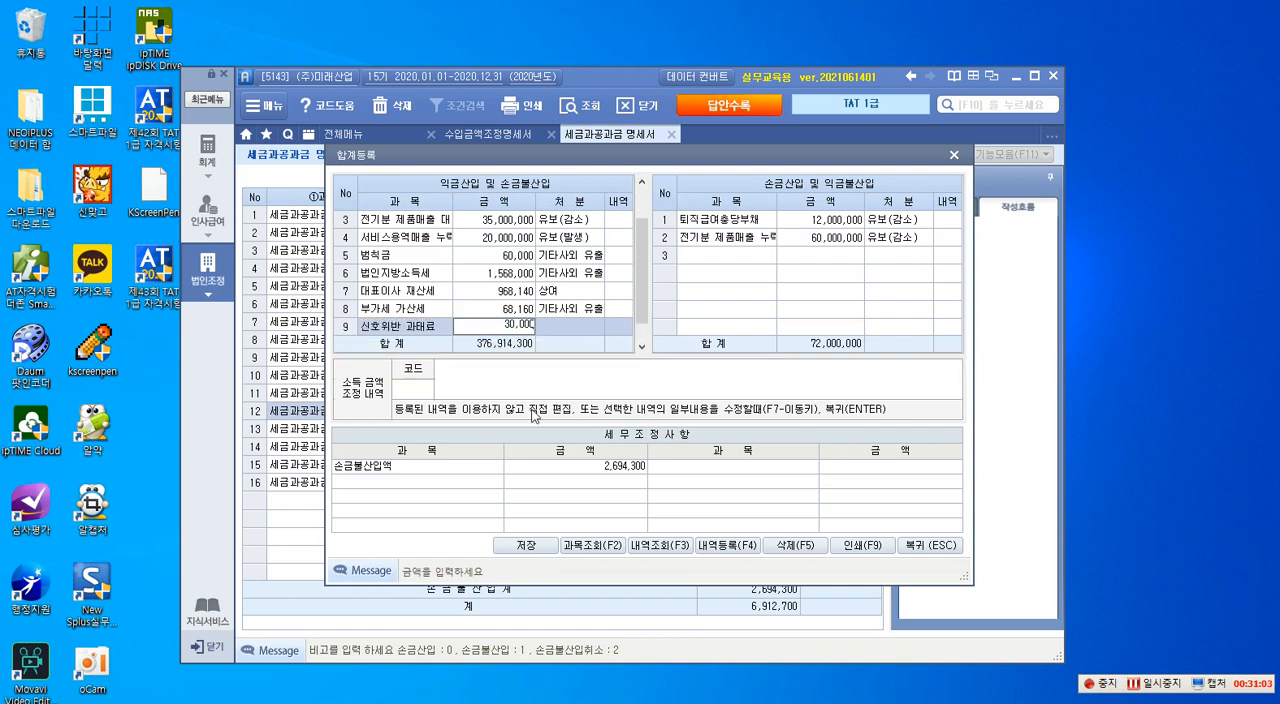
key(Return)
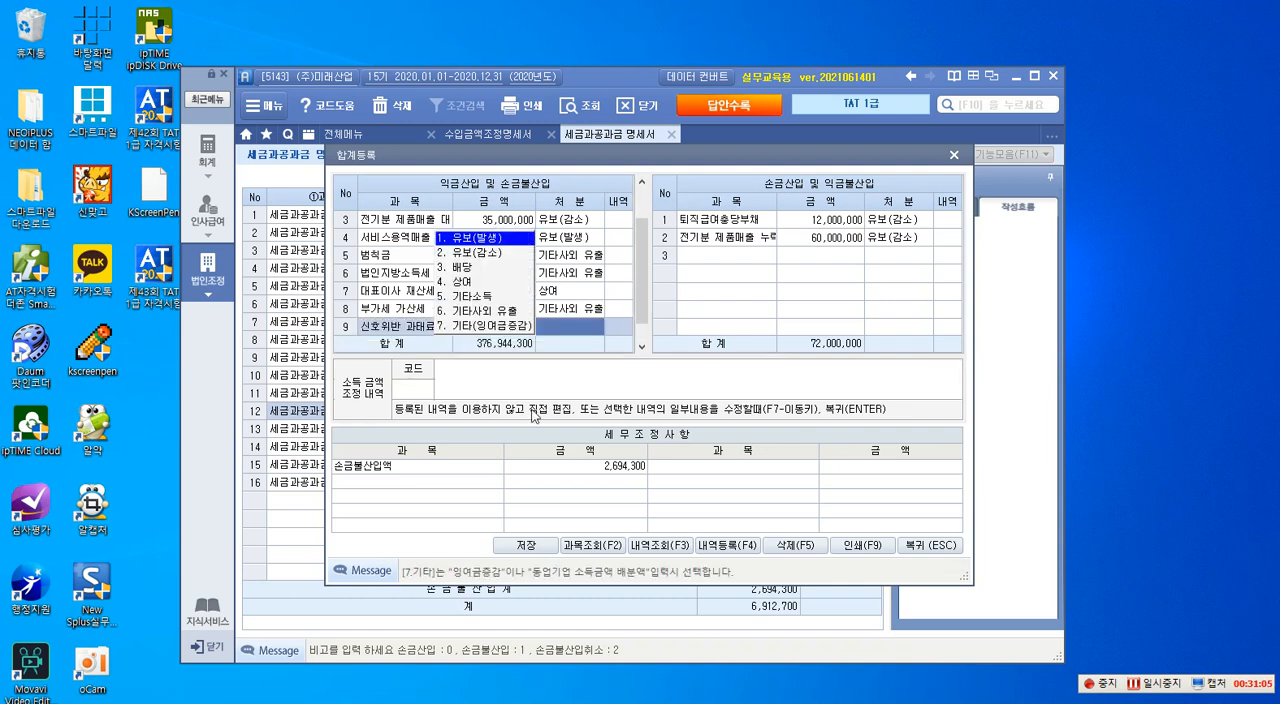
key(6)
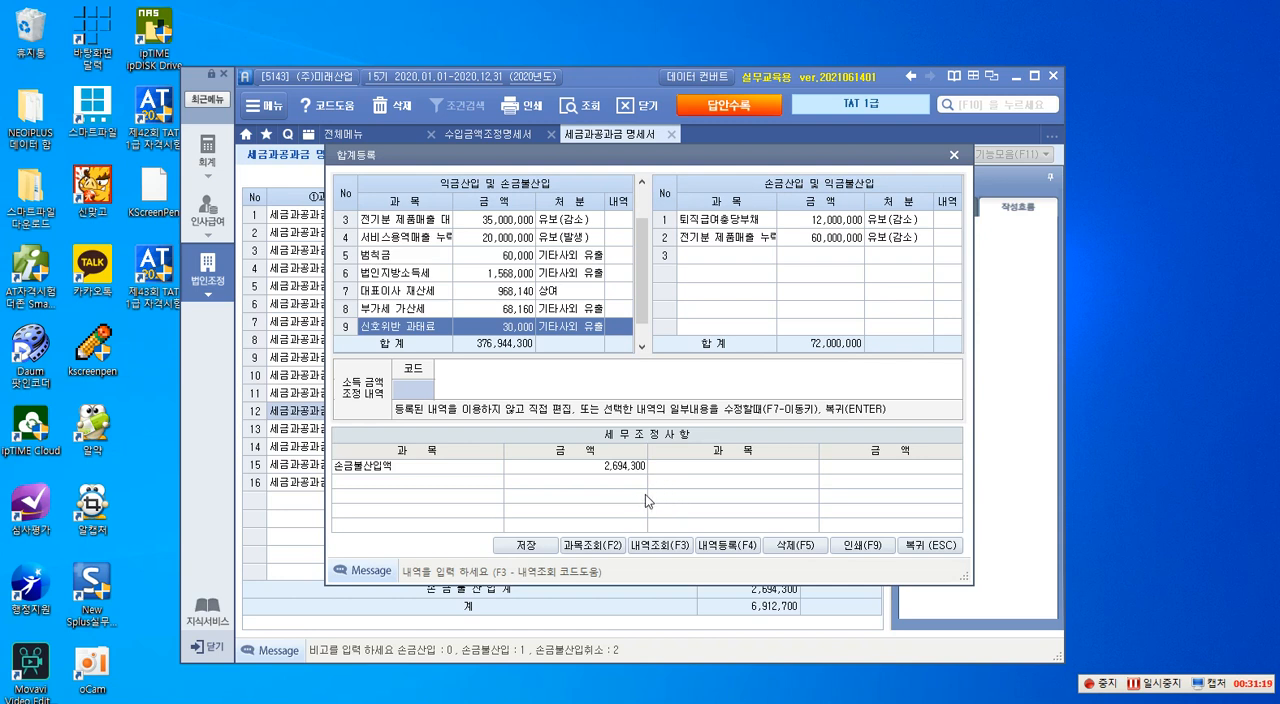
- Save the adjustments entered in 합계등록 and return to 세금과공과금 명세서
click(525, 546)
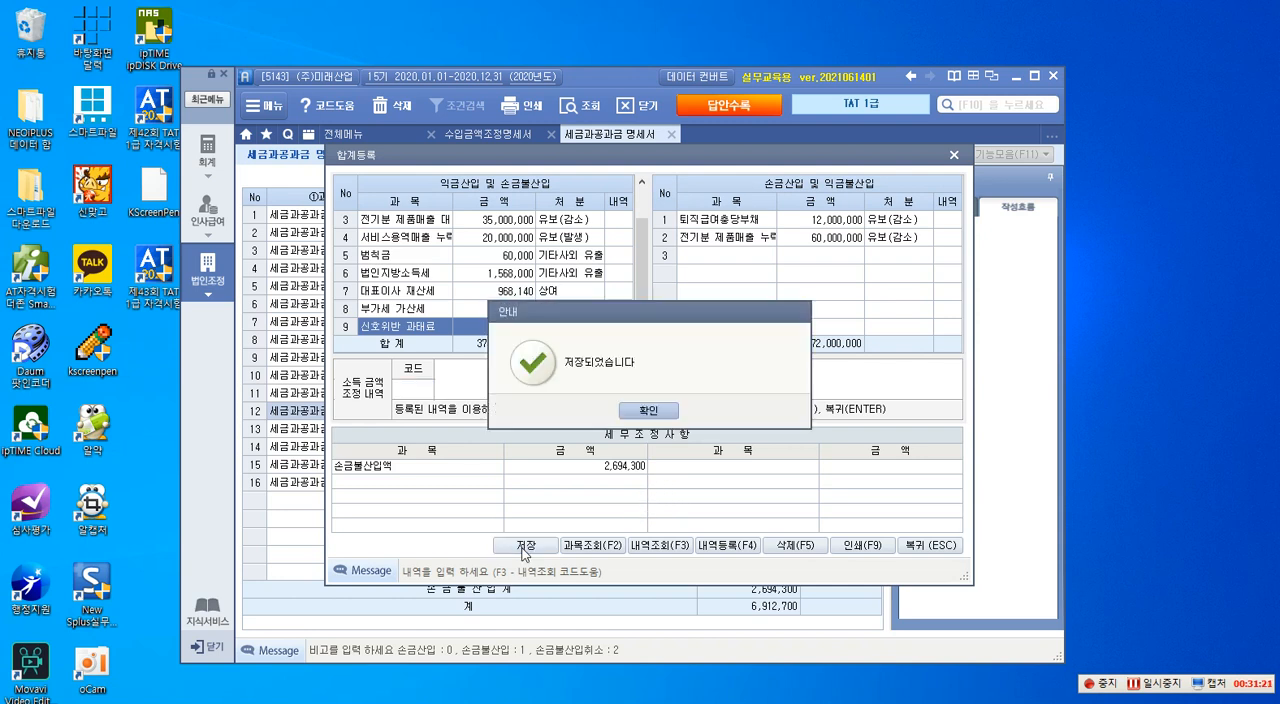
click(658, 411)
click(928, 548)
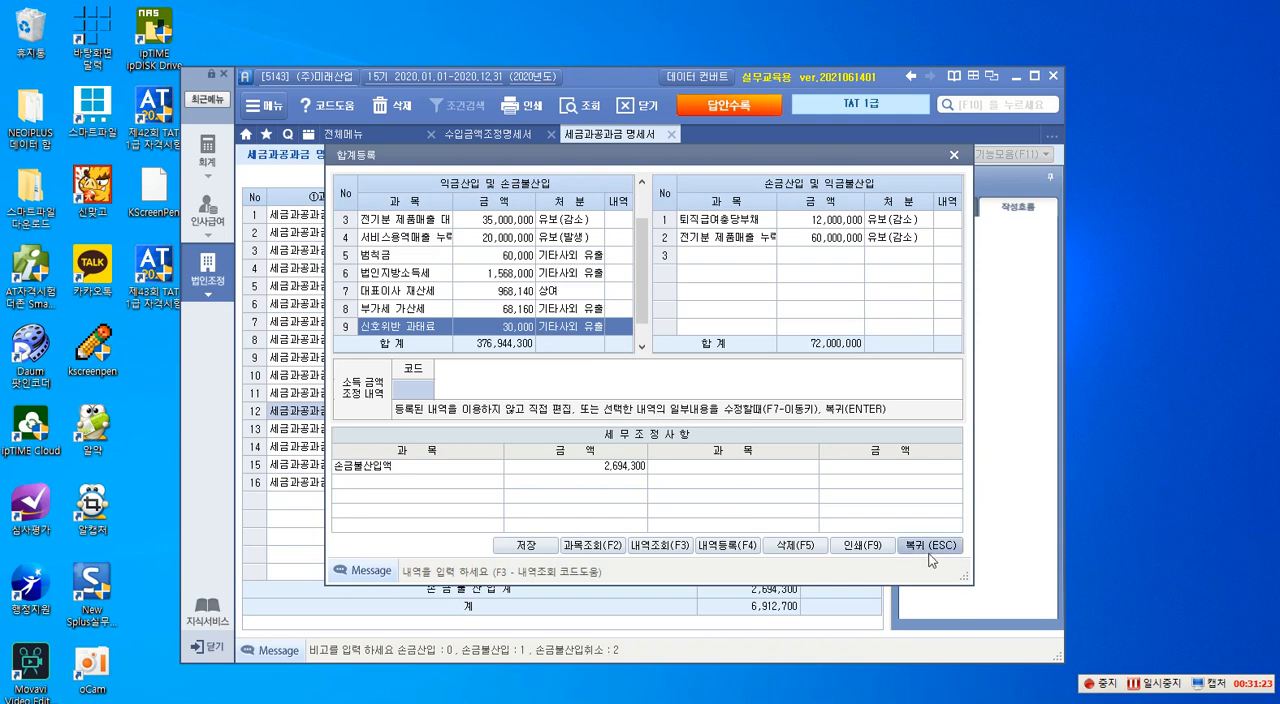
- Show the 법인조정 menu, then switch to 알PDF and view the 퇴직연금부담금조정명세서 question on page 19
click(211, 279)
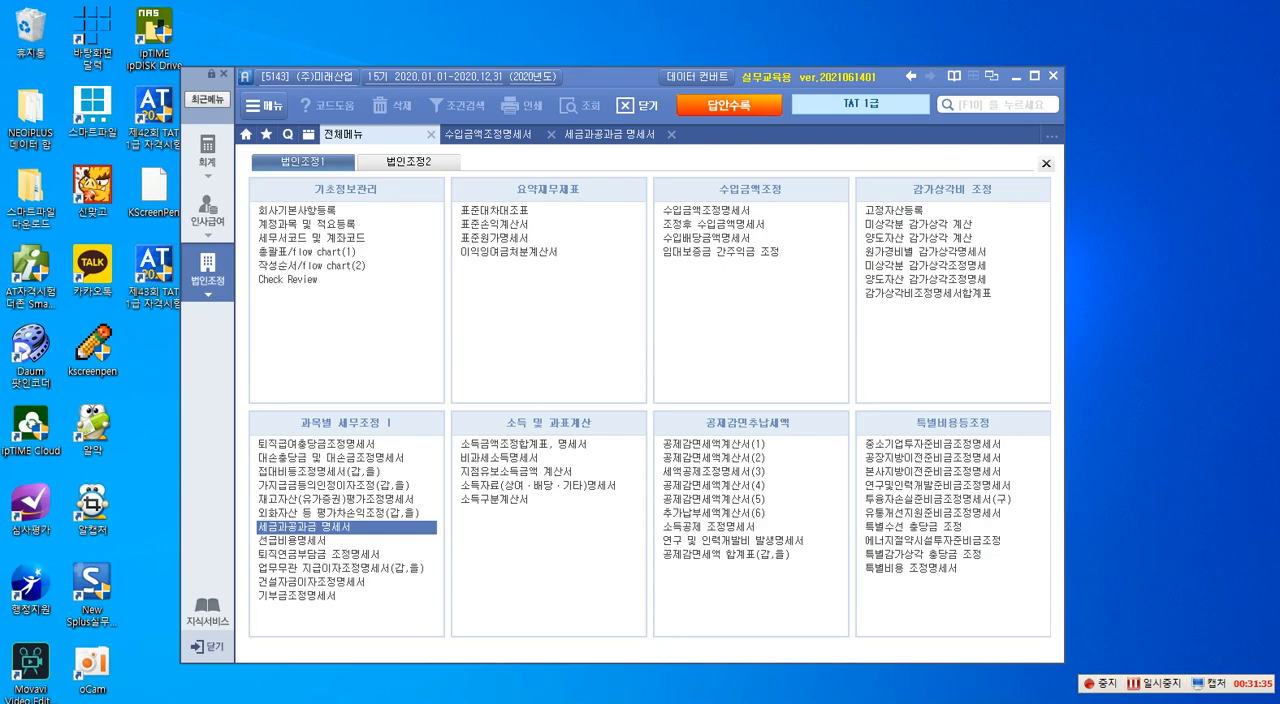
drag(1279, 36, 581, 19)
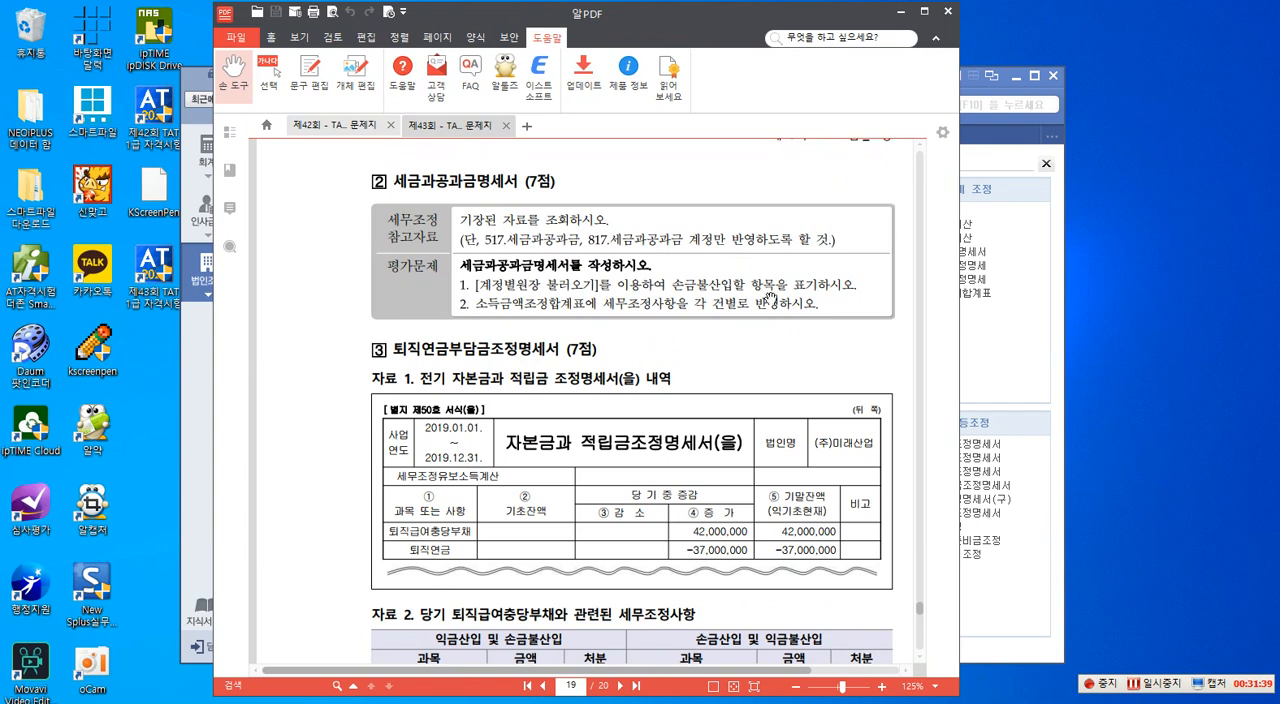
scroll(768, 291, down, 5)
scroll(768, 291, up, 3)
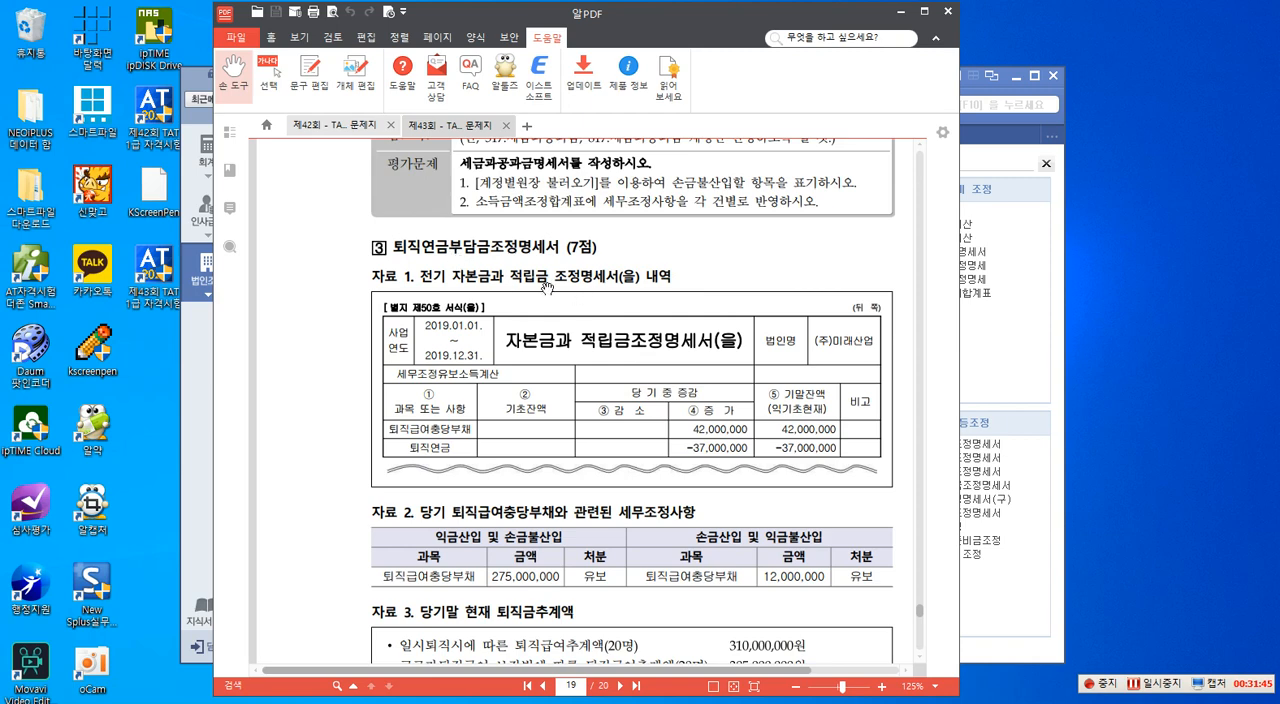
- Start the K-Screen Pen and write the text note "<손금불산입> [유보감소]" above the 퇴직연금부담금조정명세서 heading
key(F12)
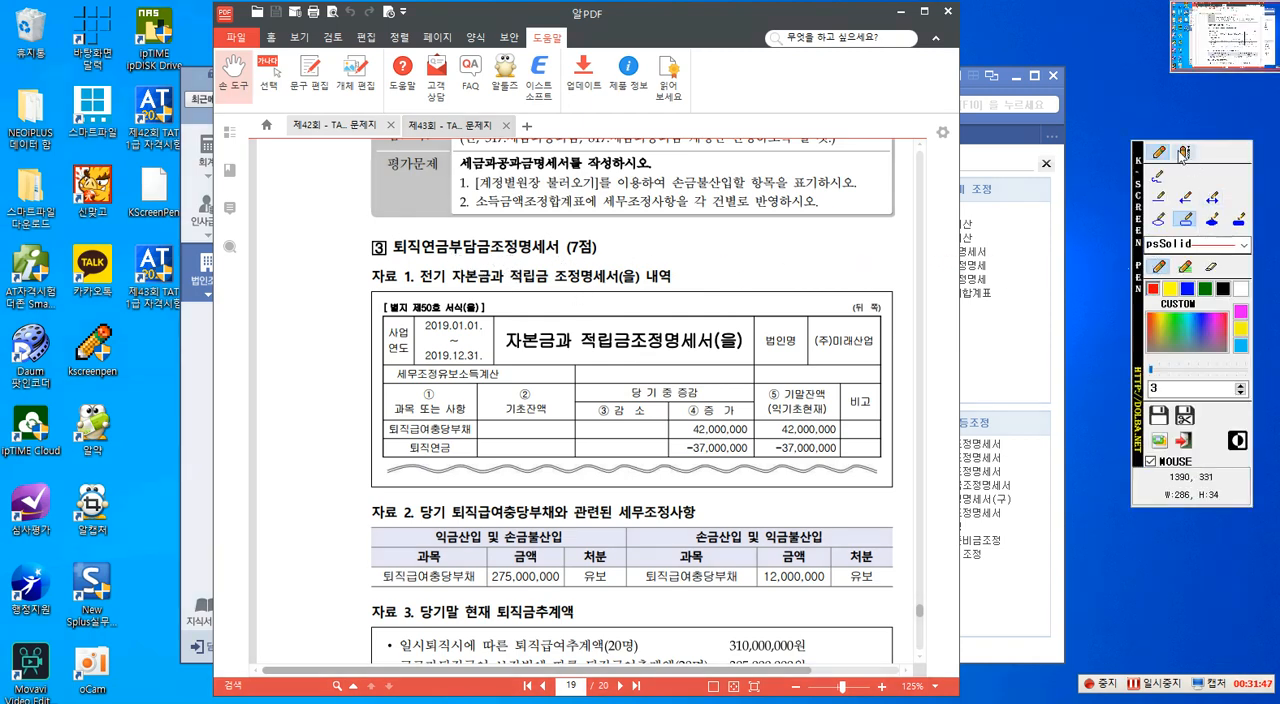
click(1186, 154)
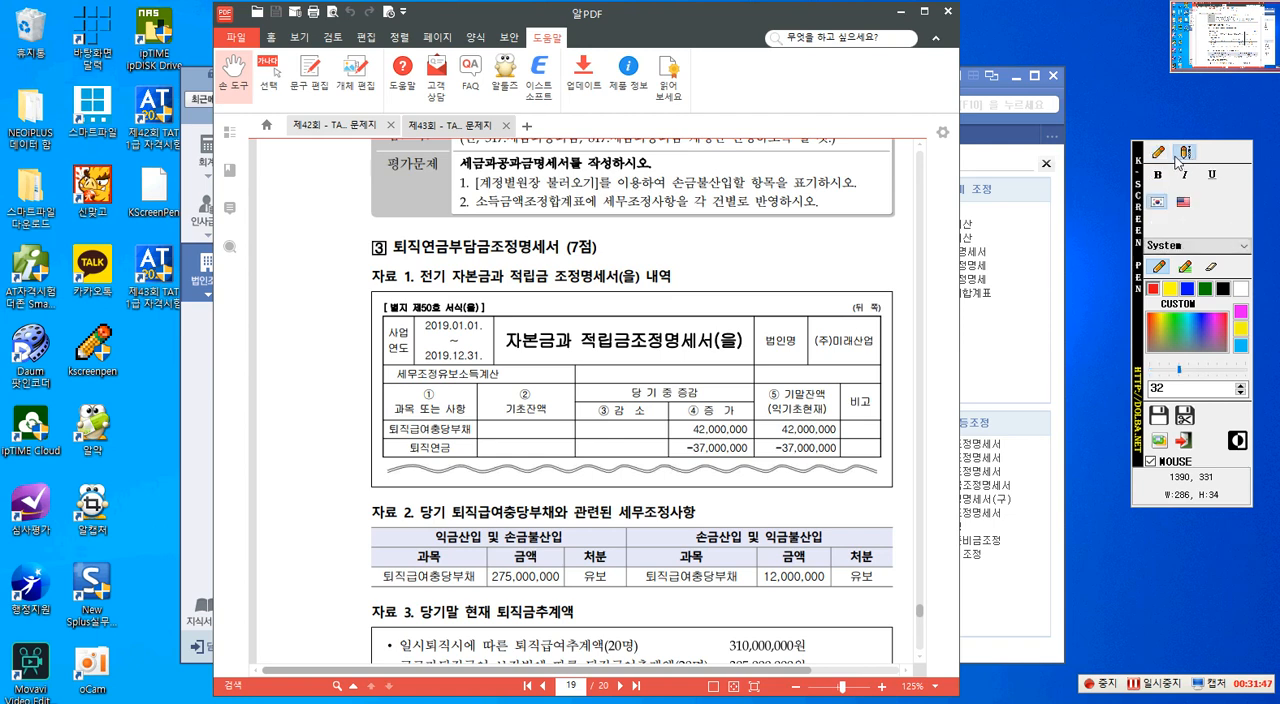
click(626, 230)
text(손금불)
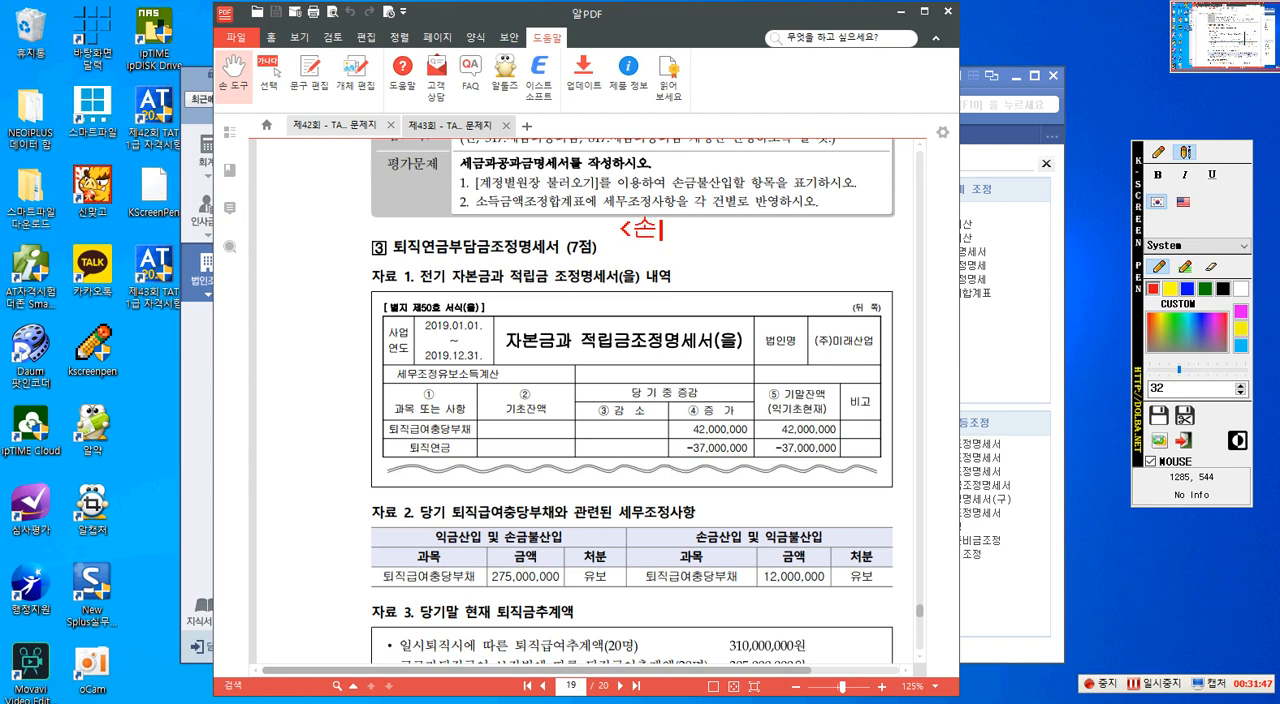
text(산입)
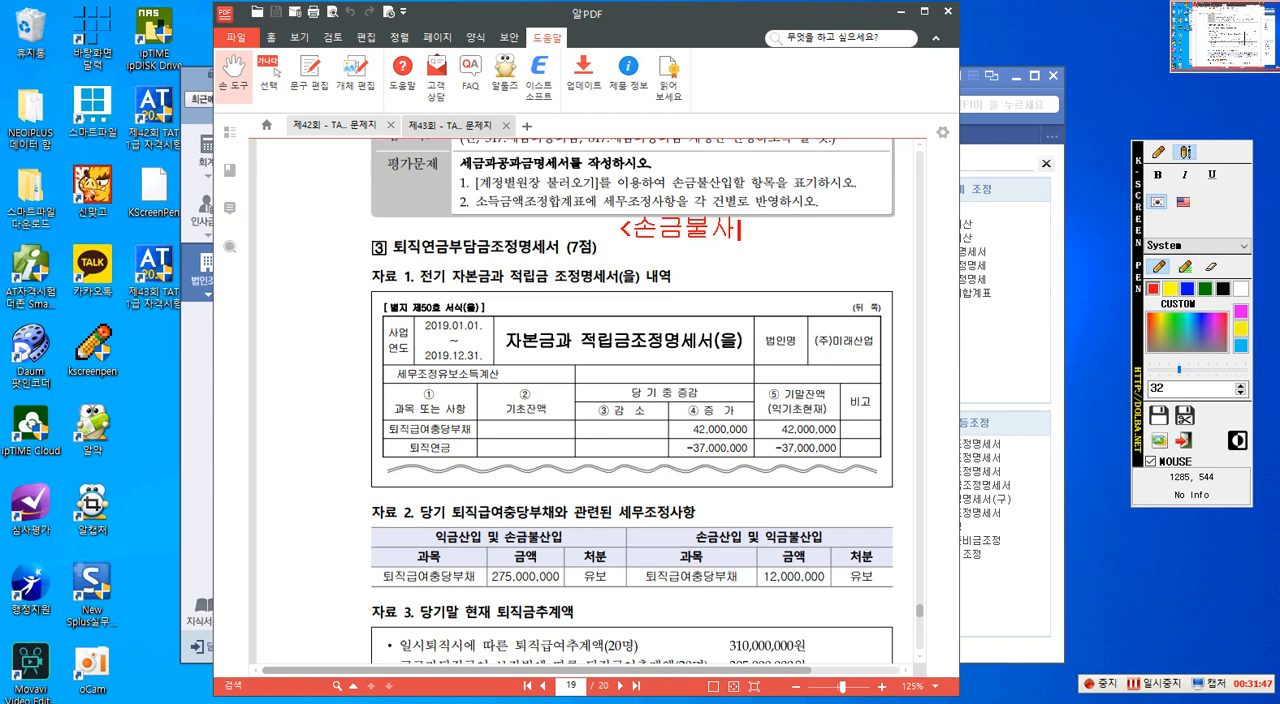
text(> [유보)
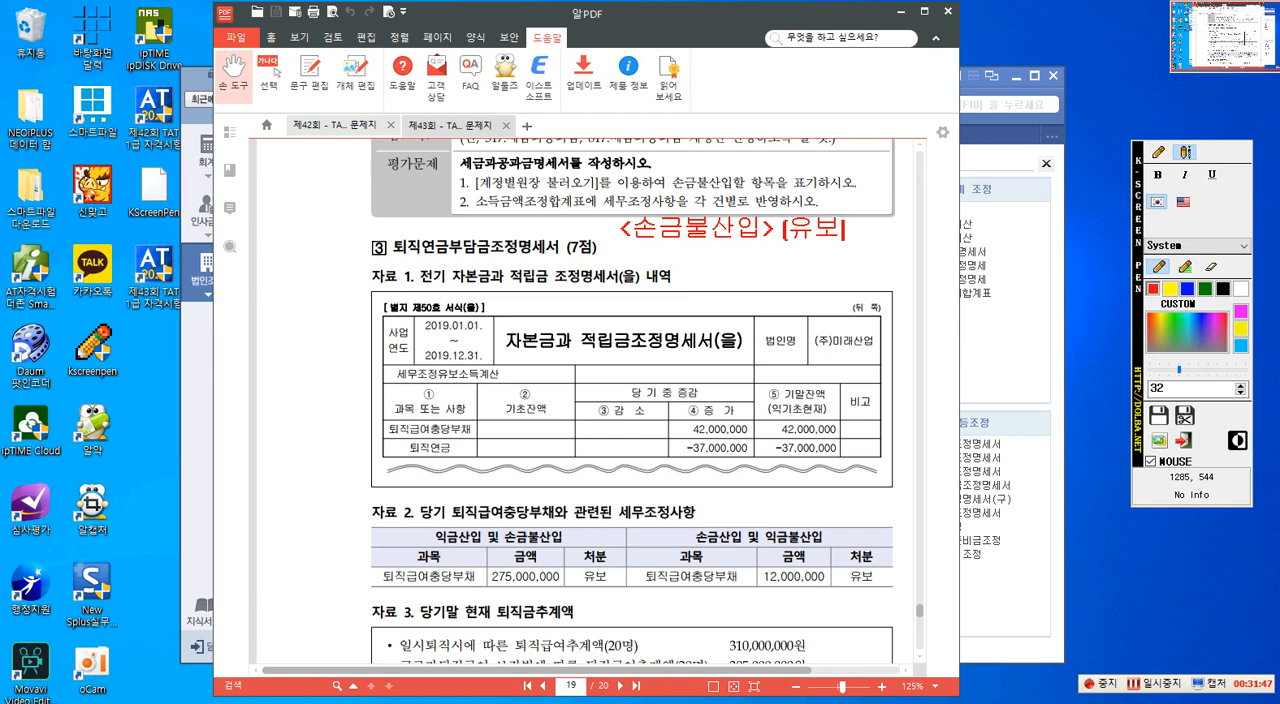
text(감소)
text(])
text(<)
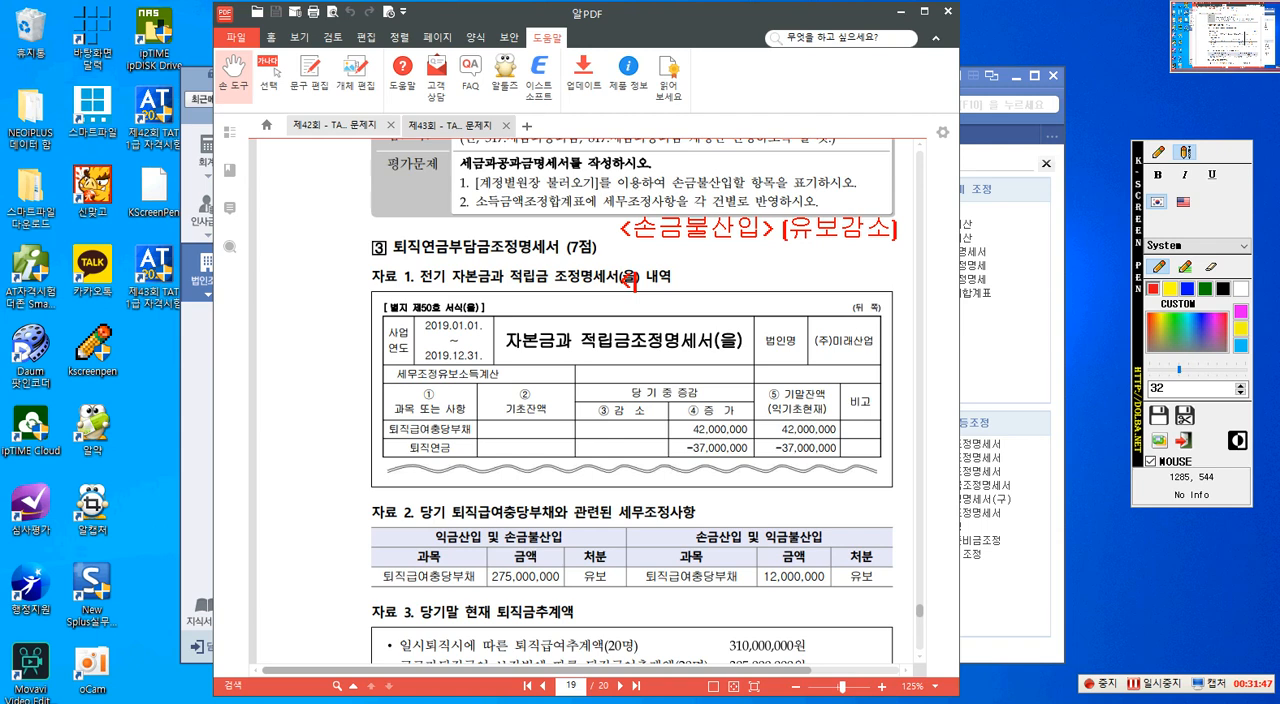
- Add a second note line "<손금산입> [유보발생]" below the 손금불산입 note
text(손금산이ㅂ)
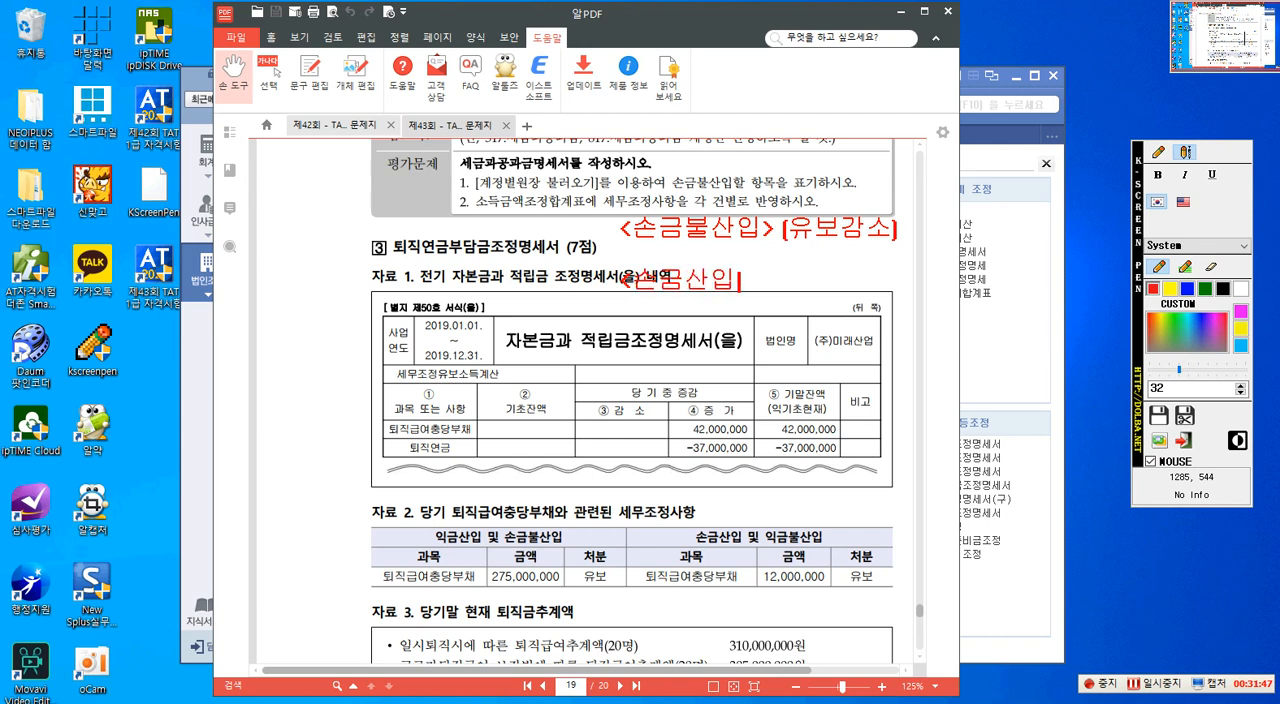
text(>)
text( [)
text(ㅇ)
text(ㅠ보)
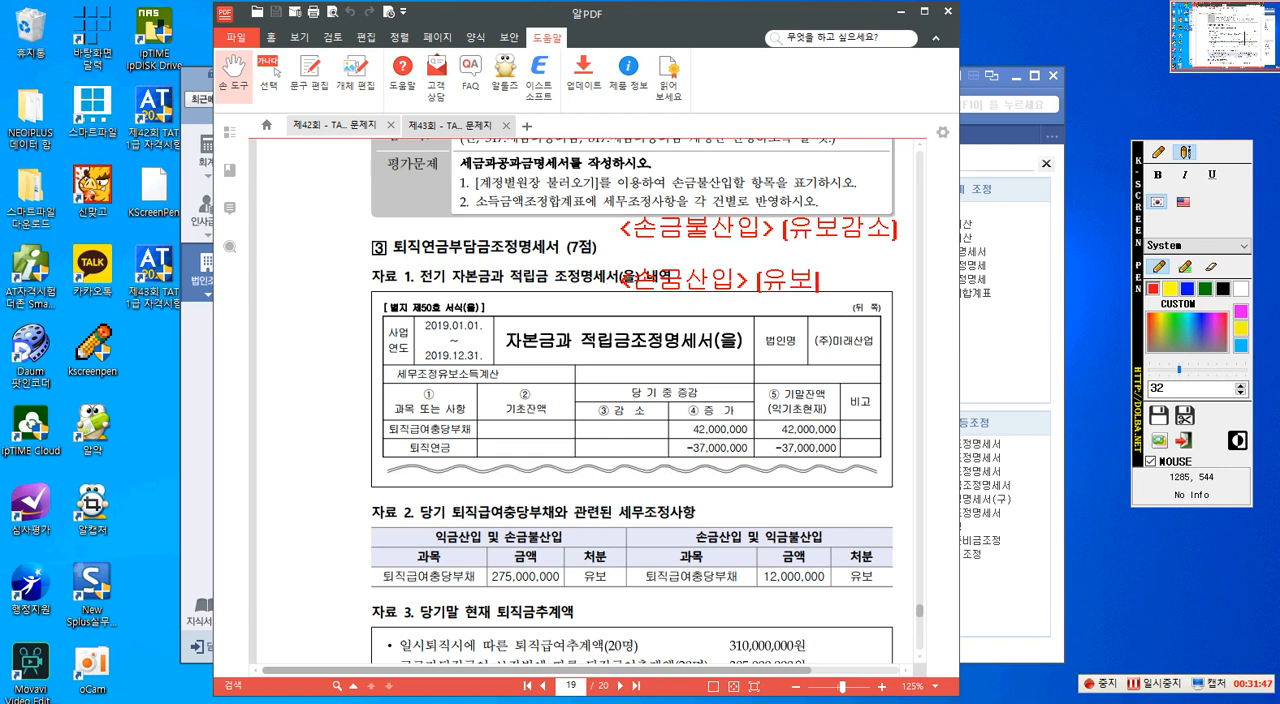
text(발생])
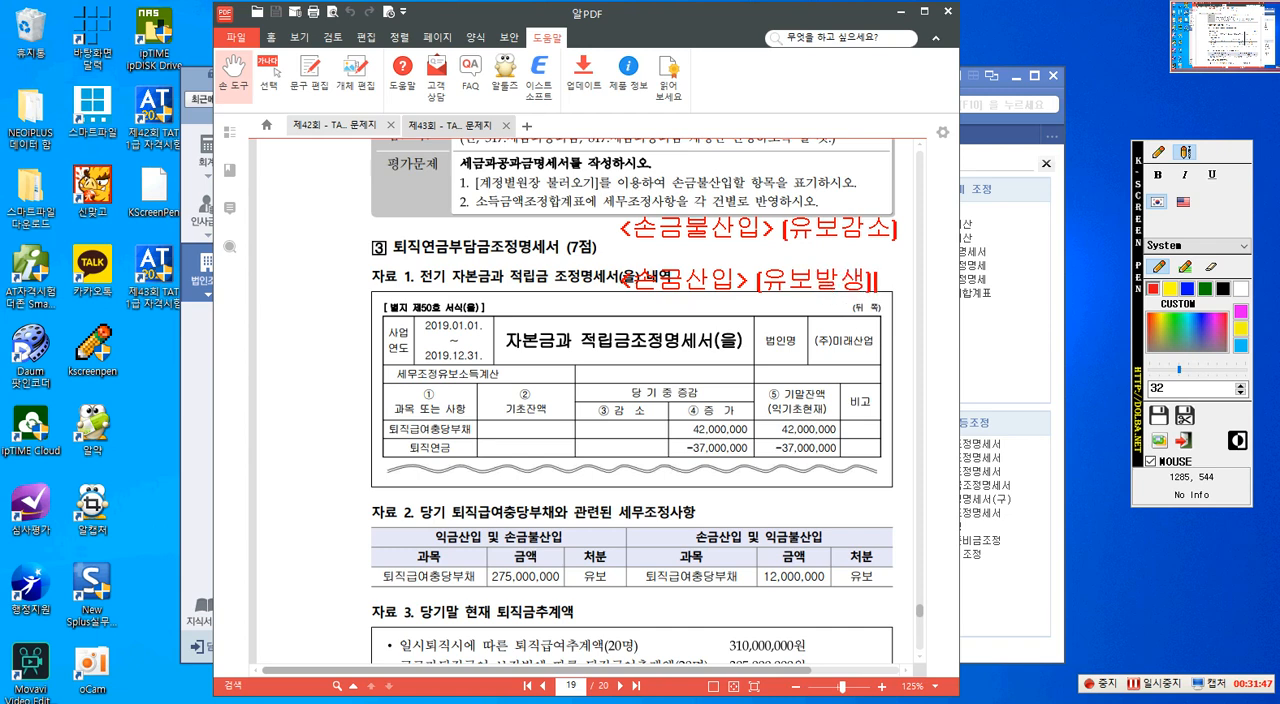
- Label the 손금불산입 note "지급액" and the 손금산입 note "불입액" in front of each line
click(1159, 152)
click(1183, 153)
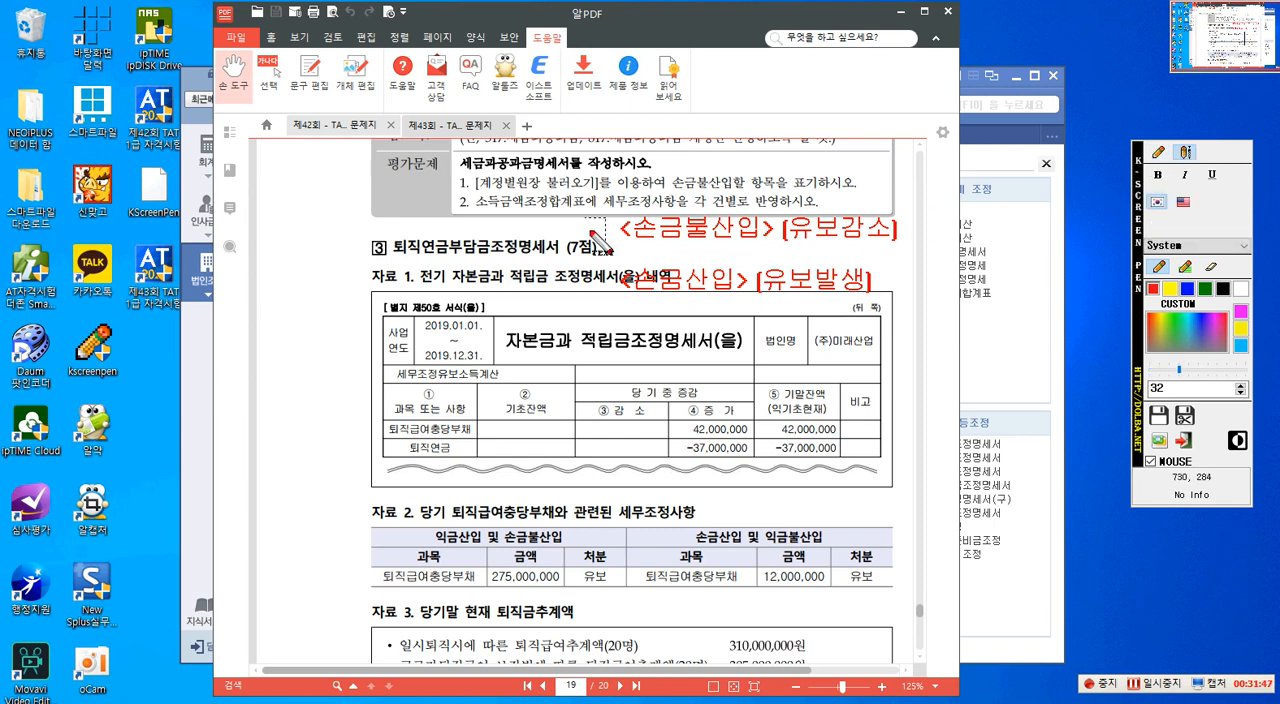
click(527, 229)
text(지급애)
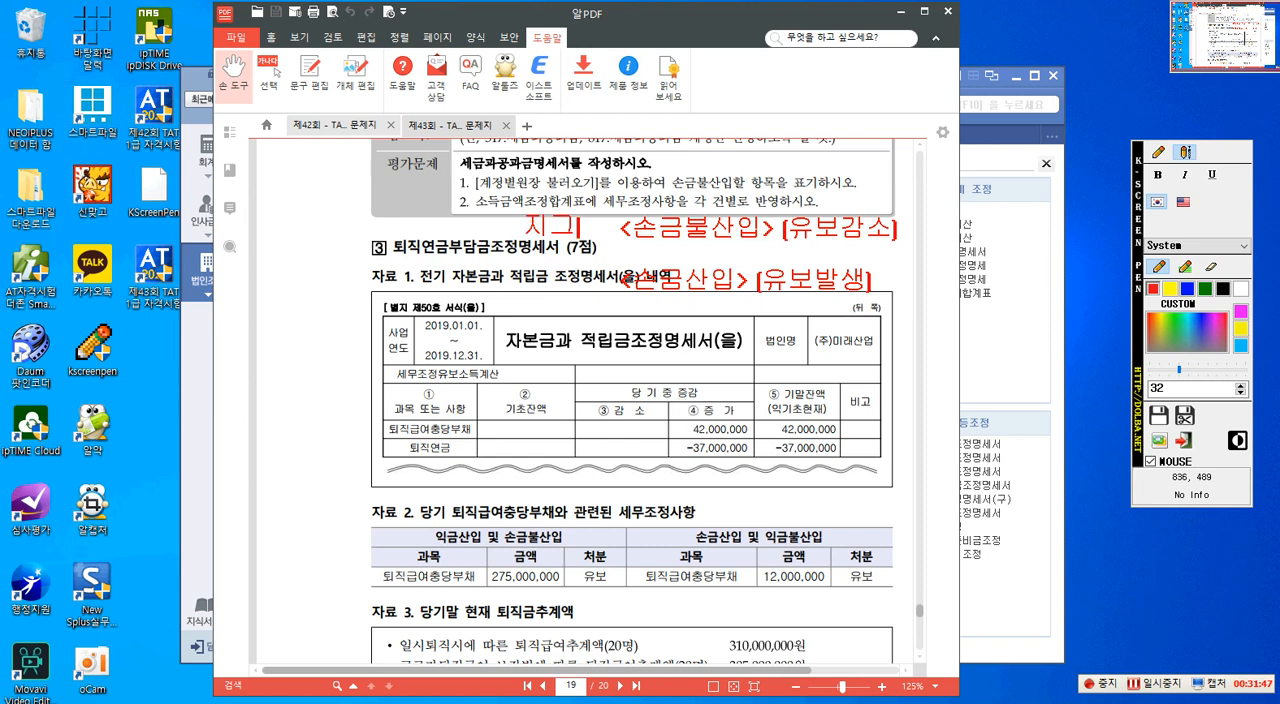
text(ㄱ)
key(Return)
key(Return)
text(퇴)
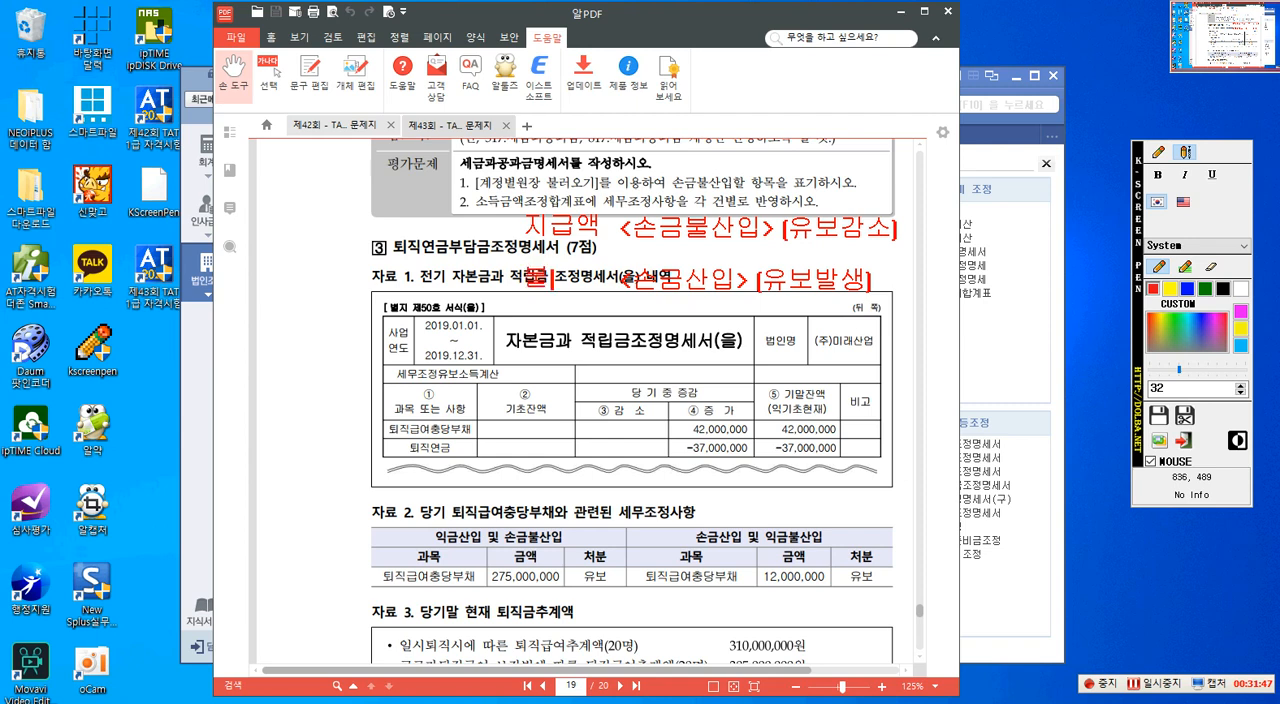
text(입액)
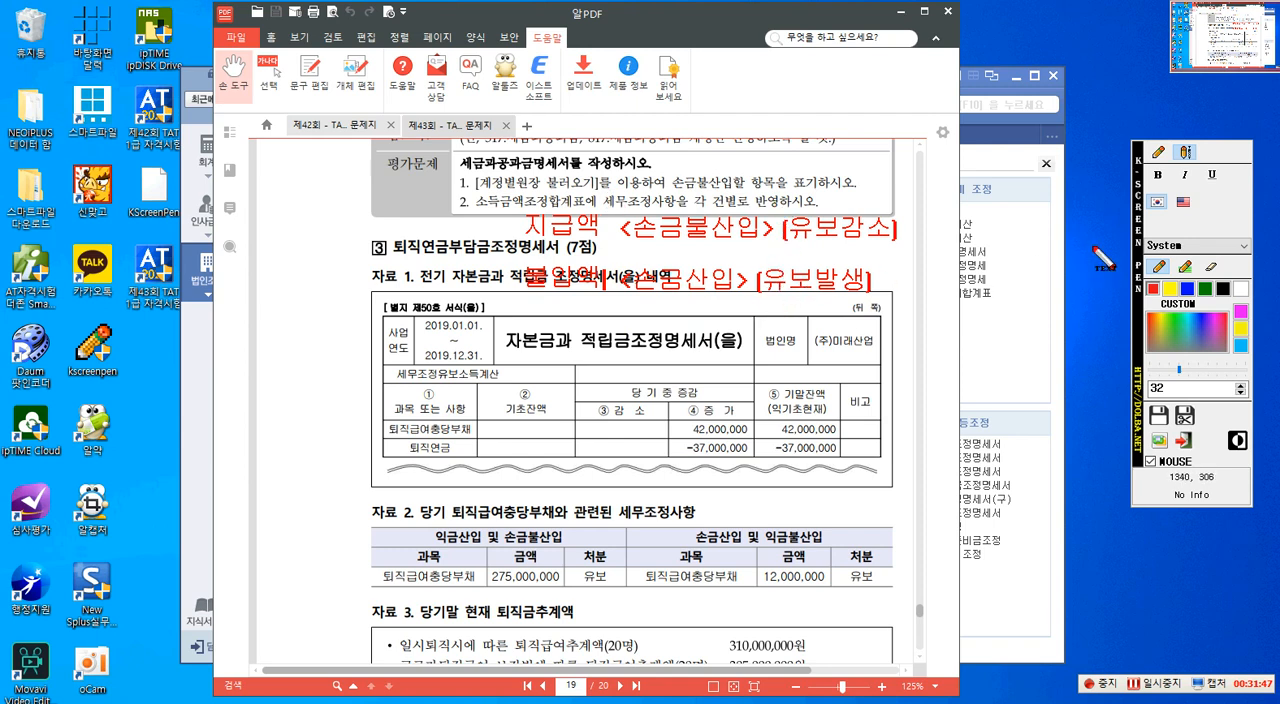
- Outline the 퇴직급여충당부채 label, its 42,000,000 closing balance and the 퇴직연금 row with red rectangles
click(1158, 152)
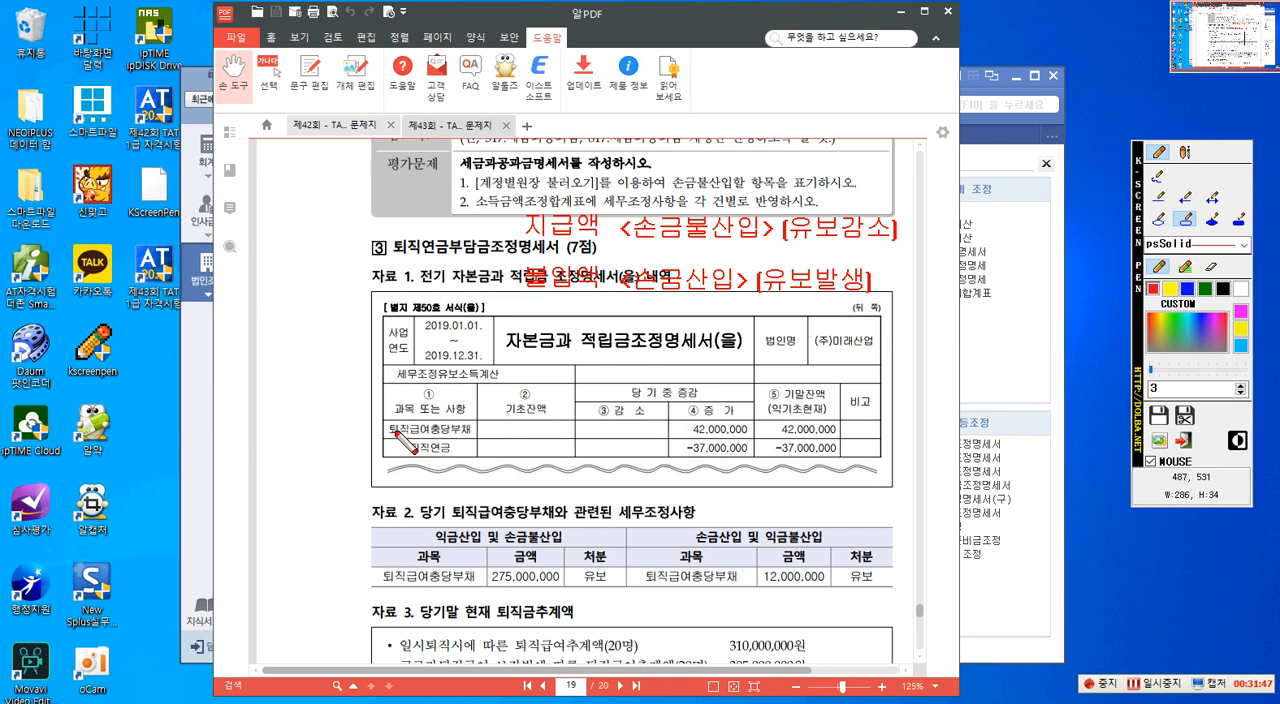
mouse_move(385, 420)
mouse_down()
mouse_move(410, 437)
mouse_move(478, 440)
mouse_up()
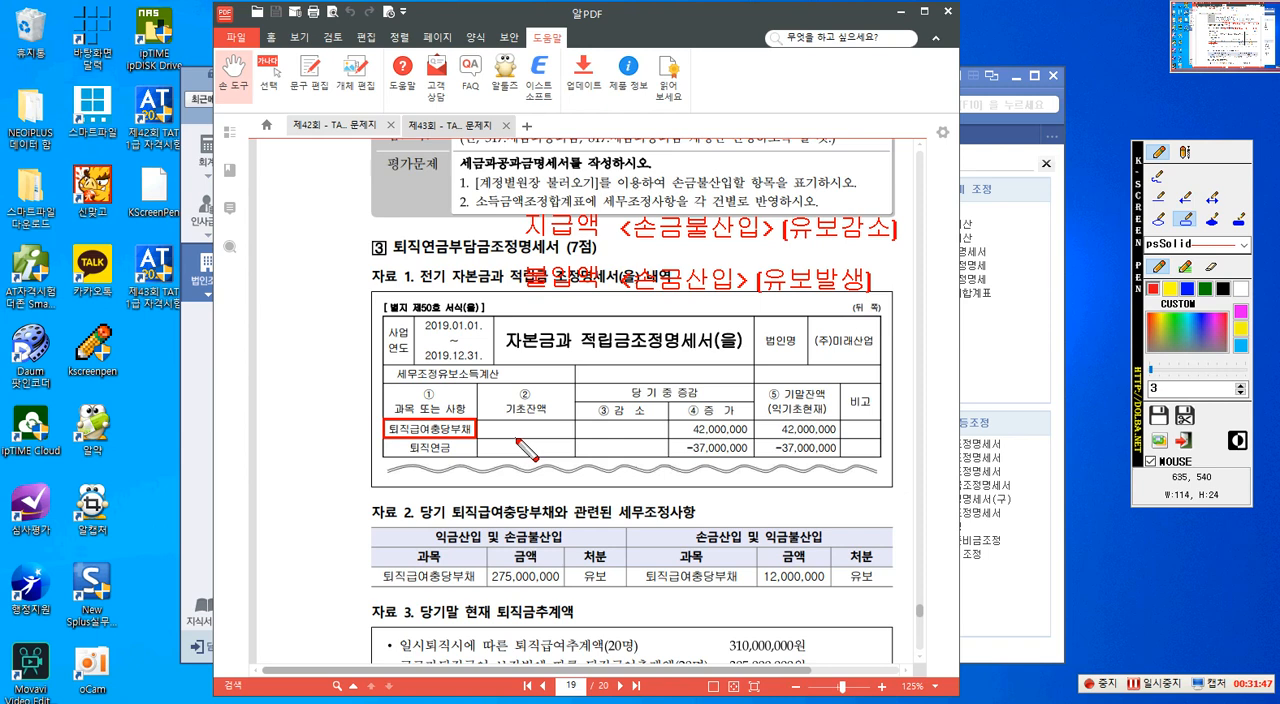
drag(758, 424, 841, 441)
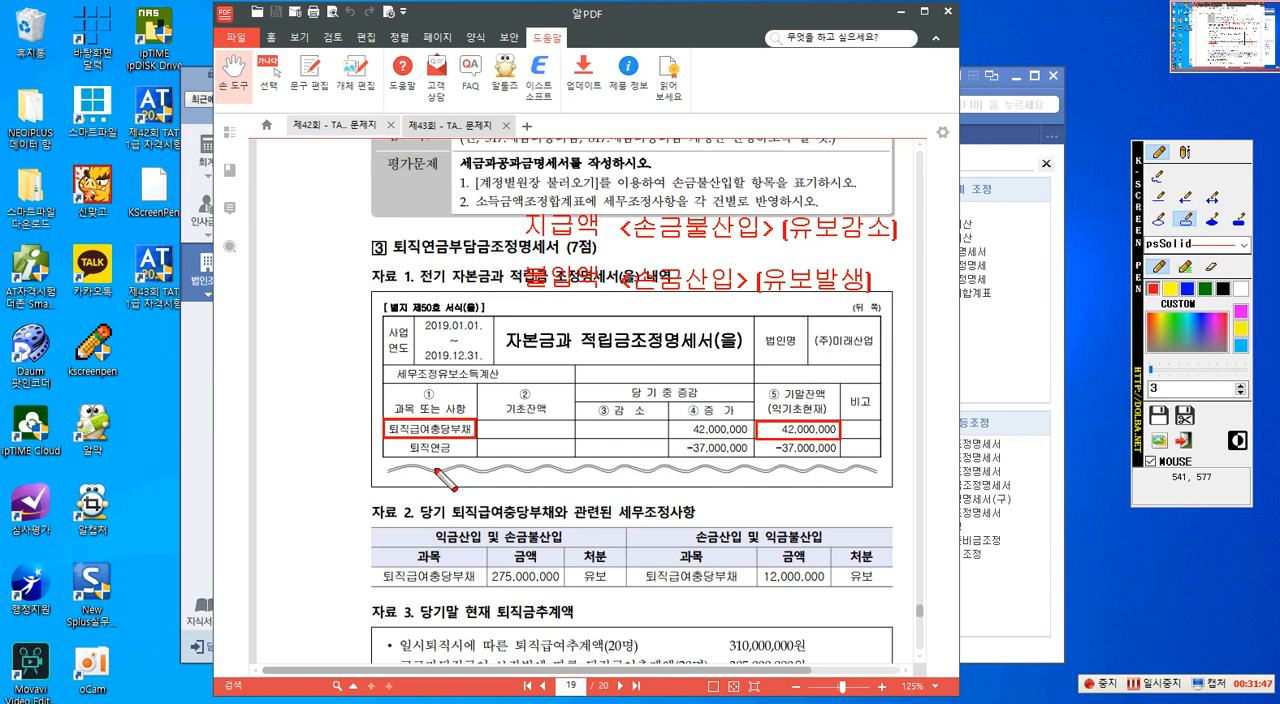
drag(383, 445, 845, 466)
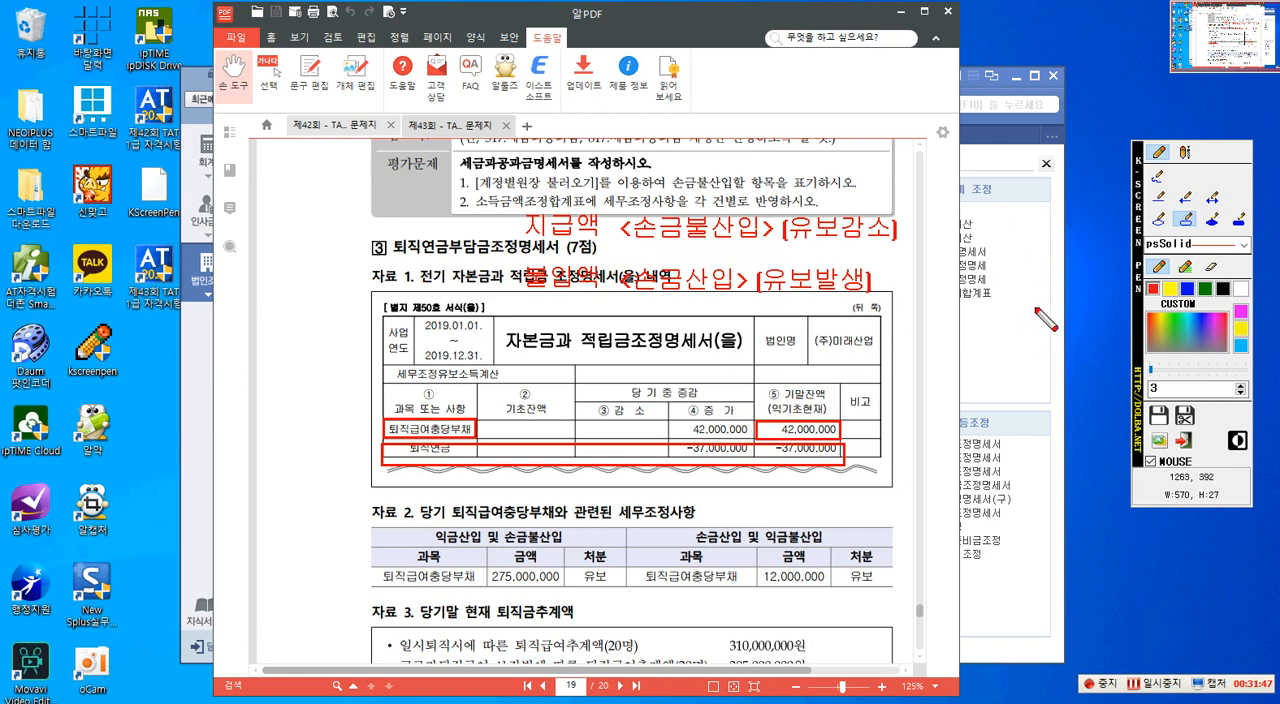
- Write the text notes "확정기여형" and "확정급여형" on separate lines beside the 자본금과 적립금조정명세서(을) table
click(1185, 152)
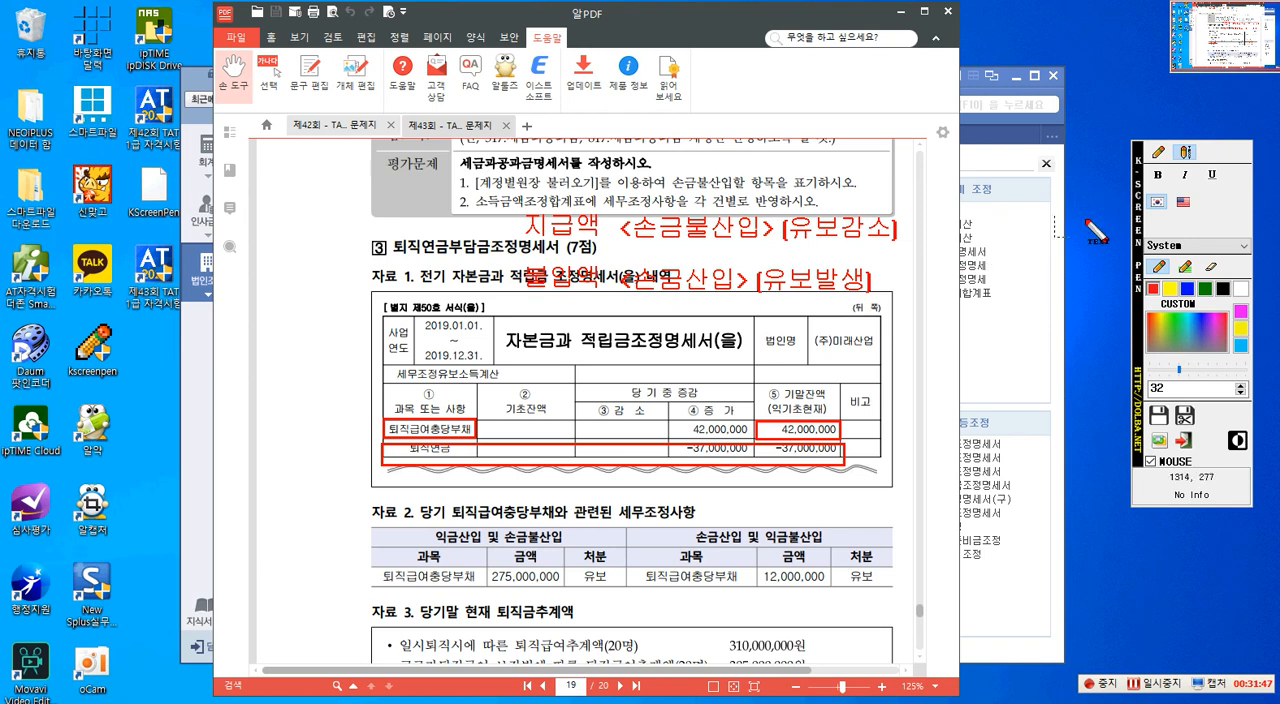
click(1159, 153)
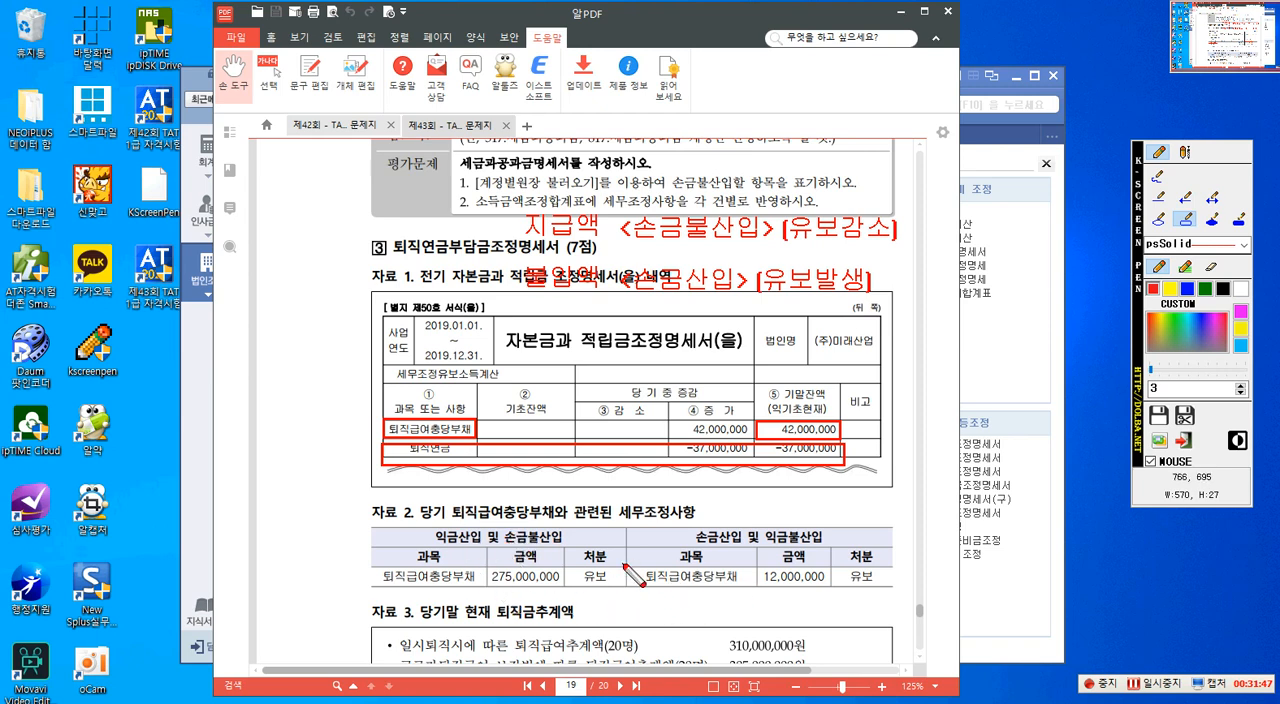
click(1185, 153)
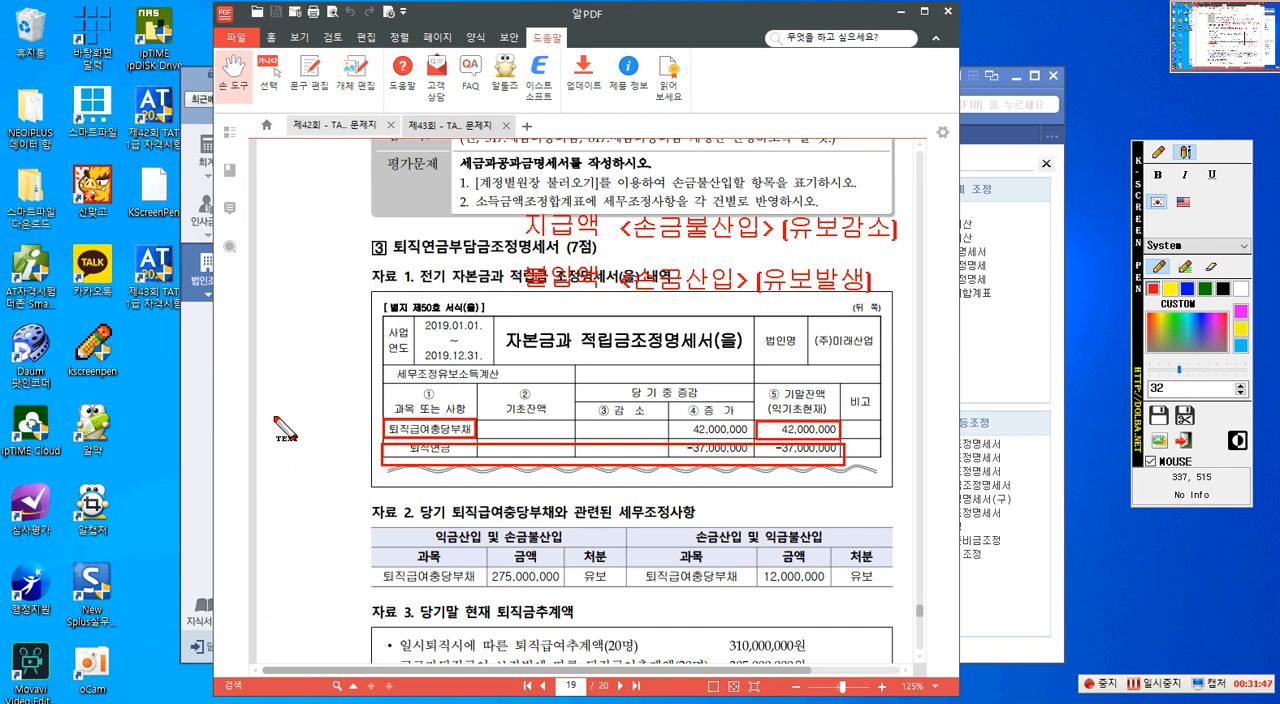
click(249, 337)
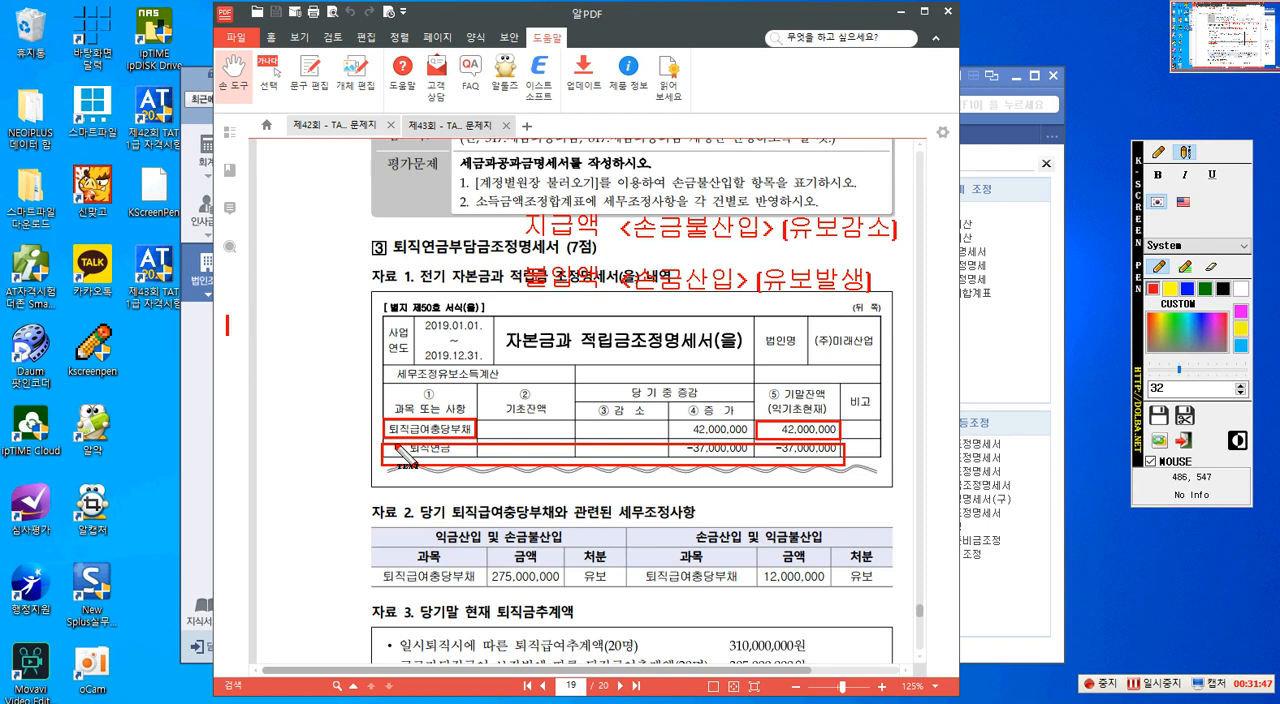
text(확정기여)
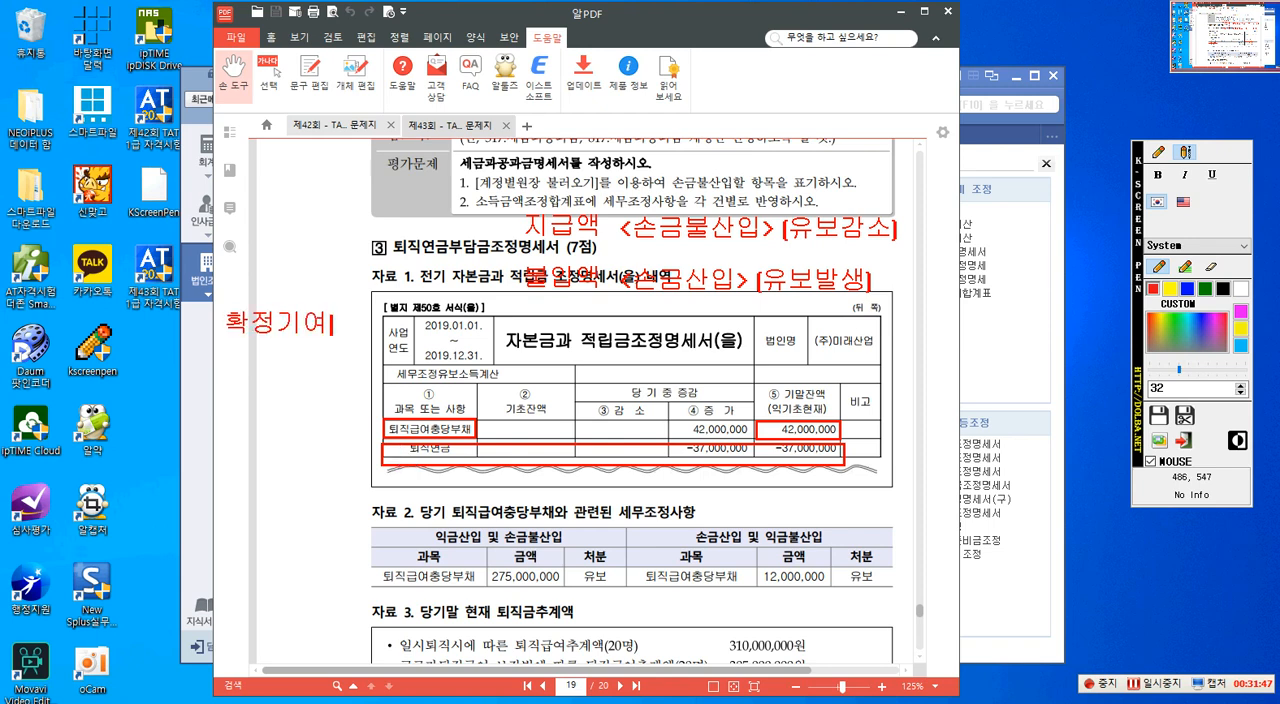
key(BackSpace)
text(혀)
text(화)
text(정)
text(급여형)
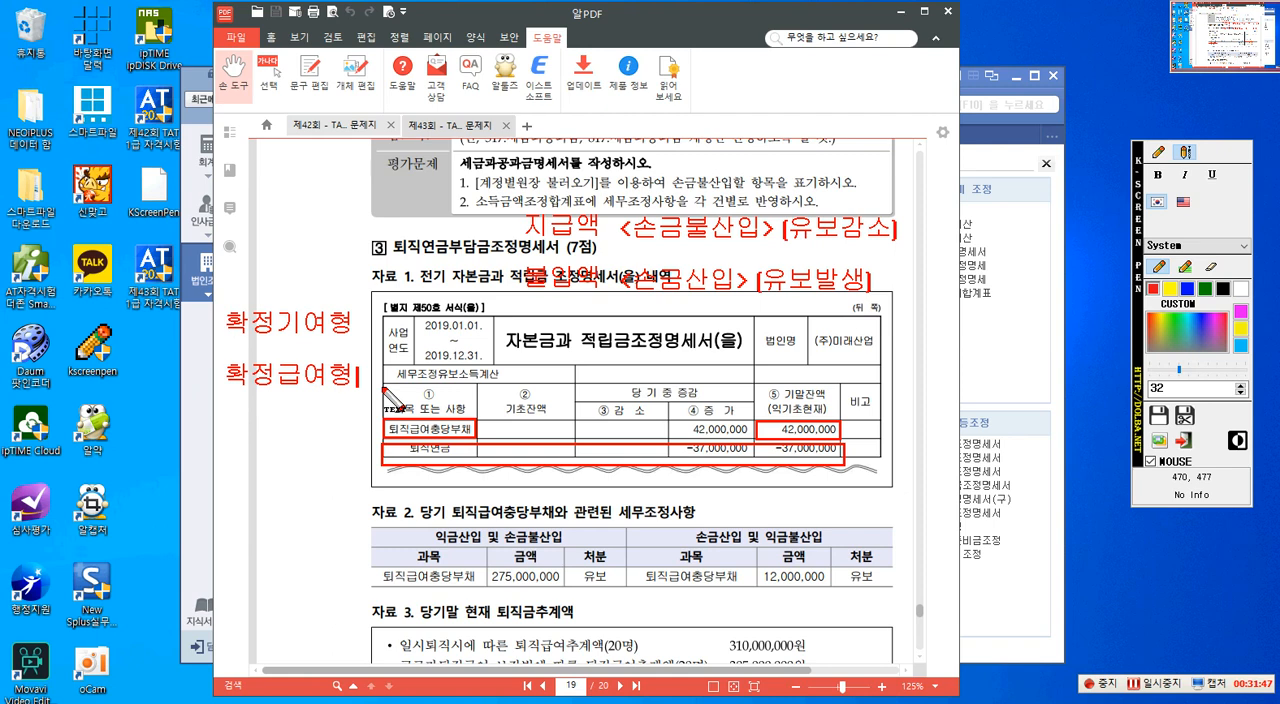
- Add a note under the type labels reading "12.31" with the debit side "(차) 퇴직급여 xxx"
key(Return)
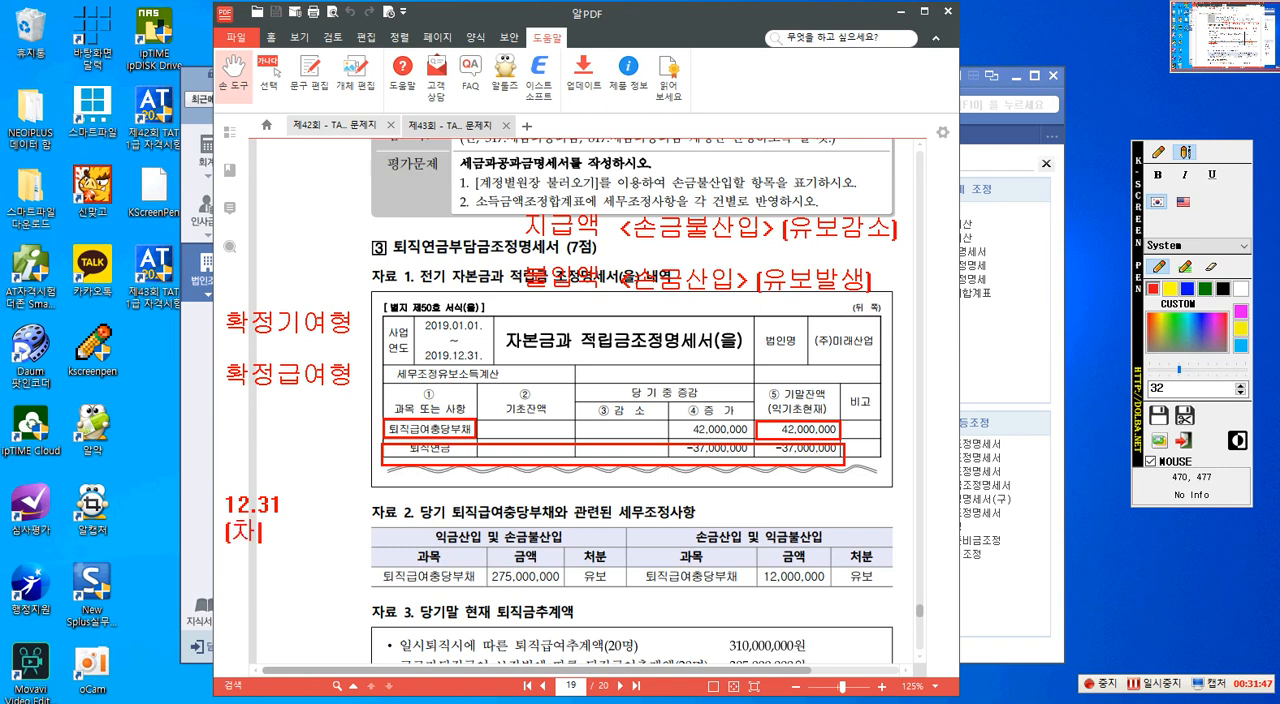
text(퇴지)
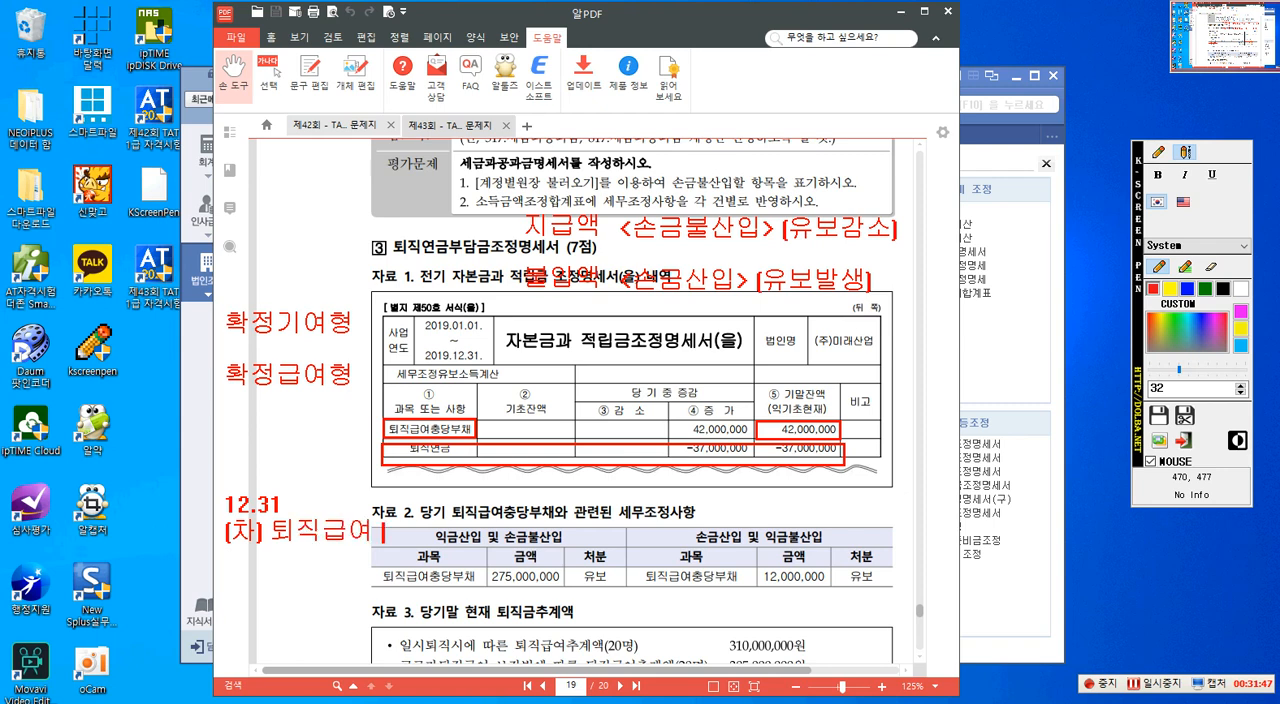
text(ㅌㅌㅌ퇴)
key(BackSpace)
key(BackSpace)
key(BackSpace)
key(BackSpace)
key(BackSpace)
key(Hangul)
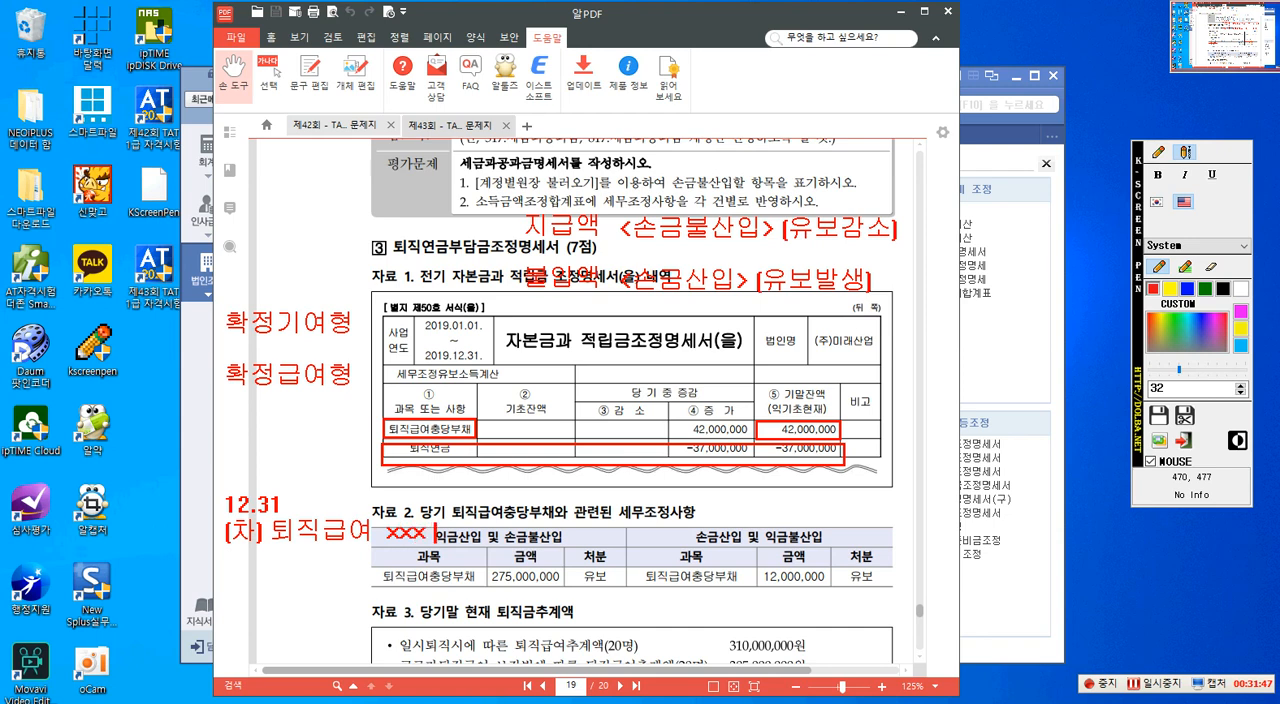
- Complete the 12.31 entry with the credit side "(대) 퇴직급여충당부채 xxxx"
key(Hangul)
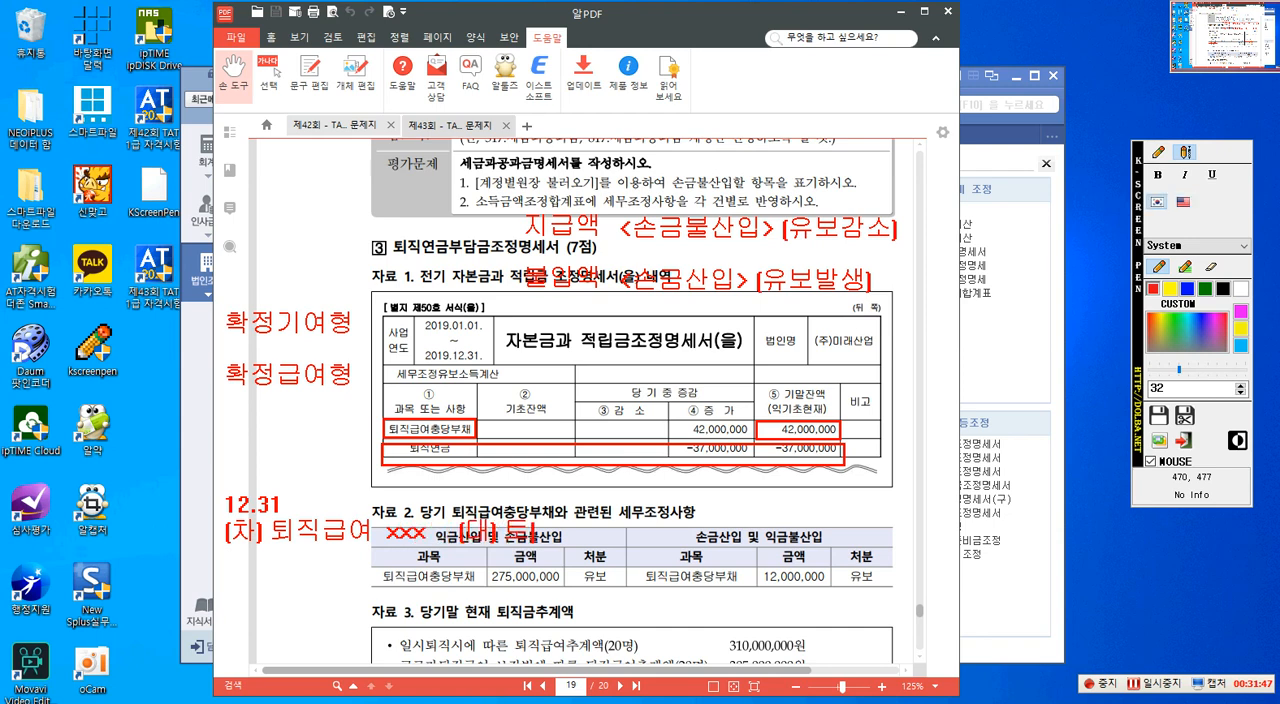
text(추)
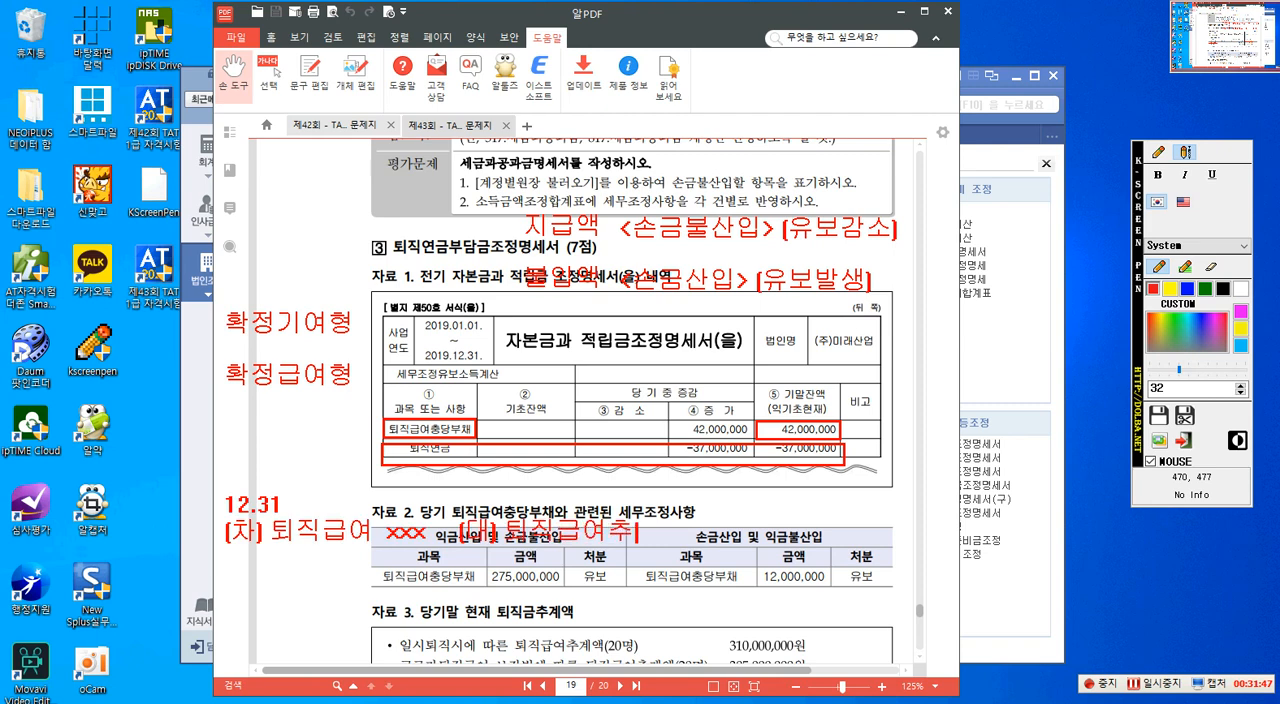
key(BackSpace)
text(충당부채)
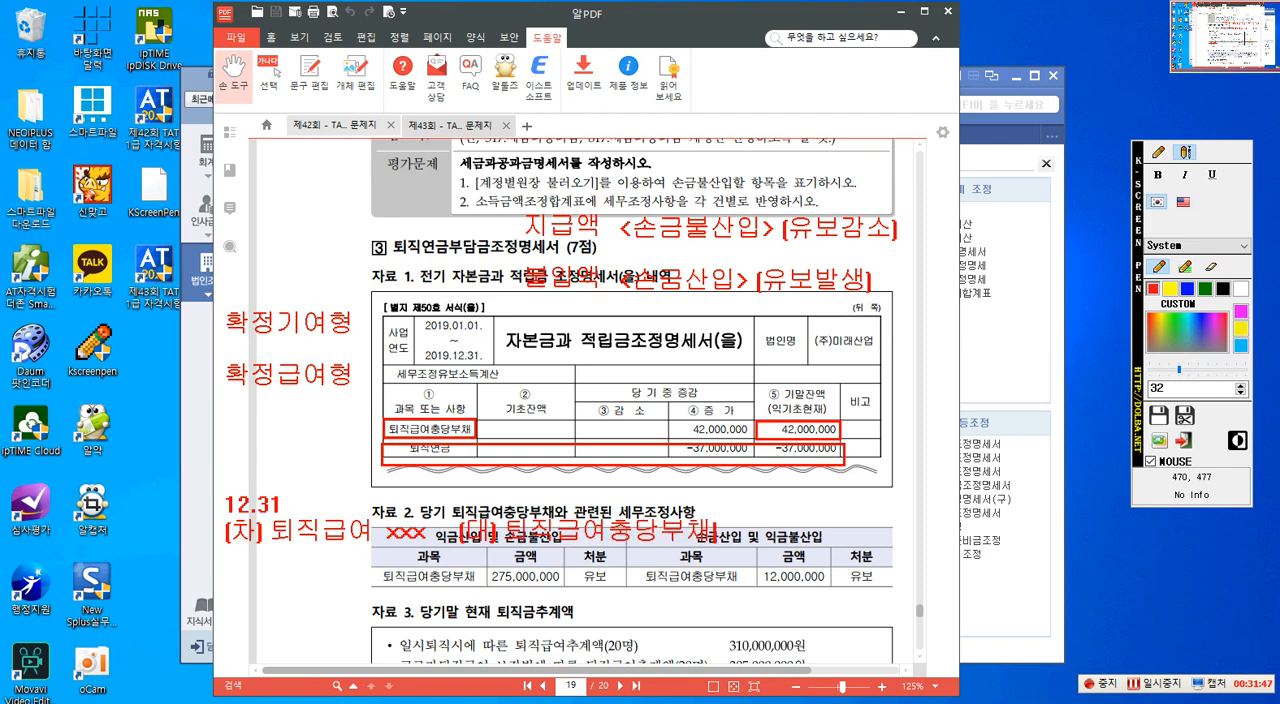
key(Hangul)
text(xxxx)
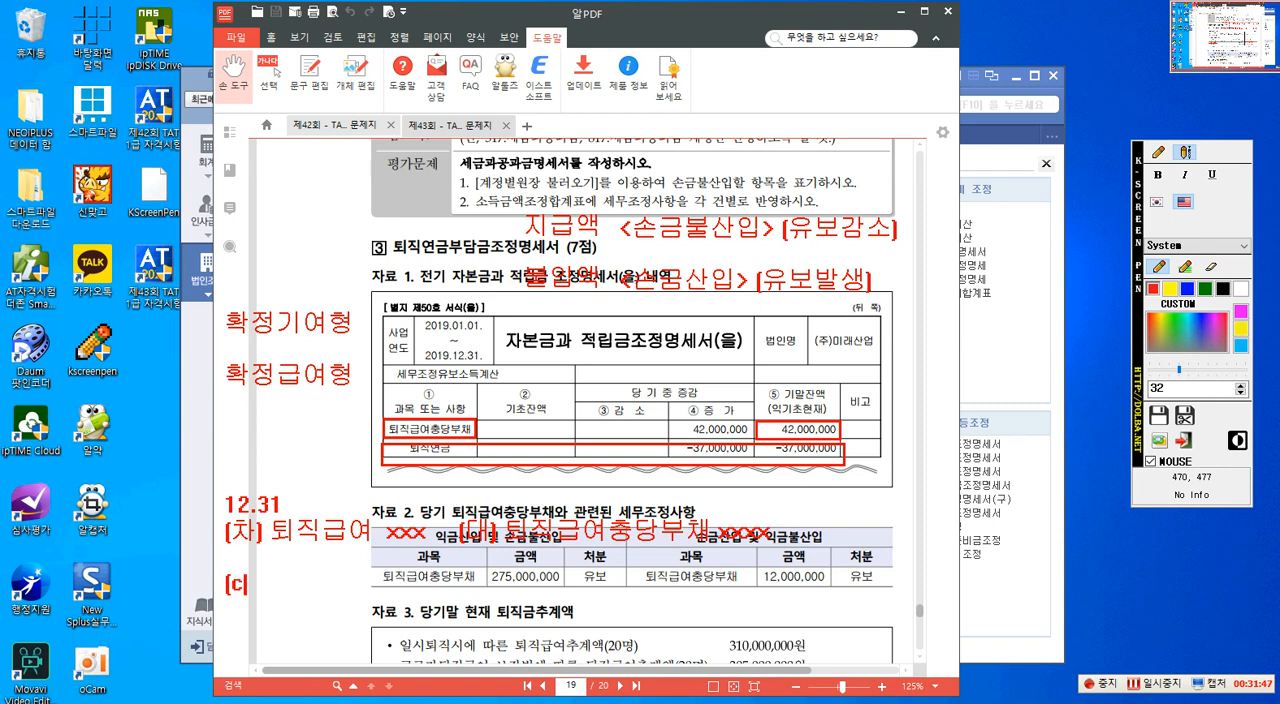
- Start a second entry line below with the debit side "(차) 퇴직연금운용자산 xxxx"
key(BackSpace)
key(Hangul)
text(차)
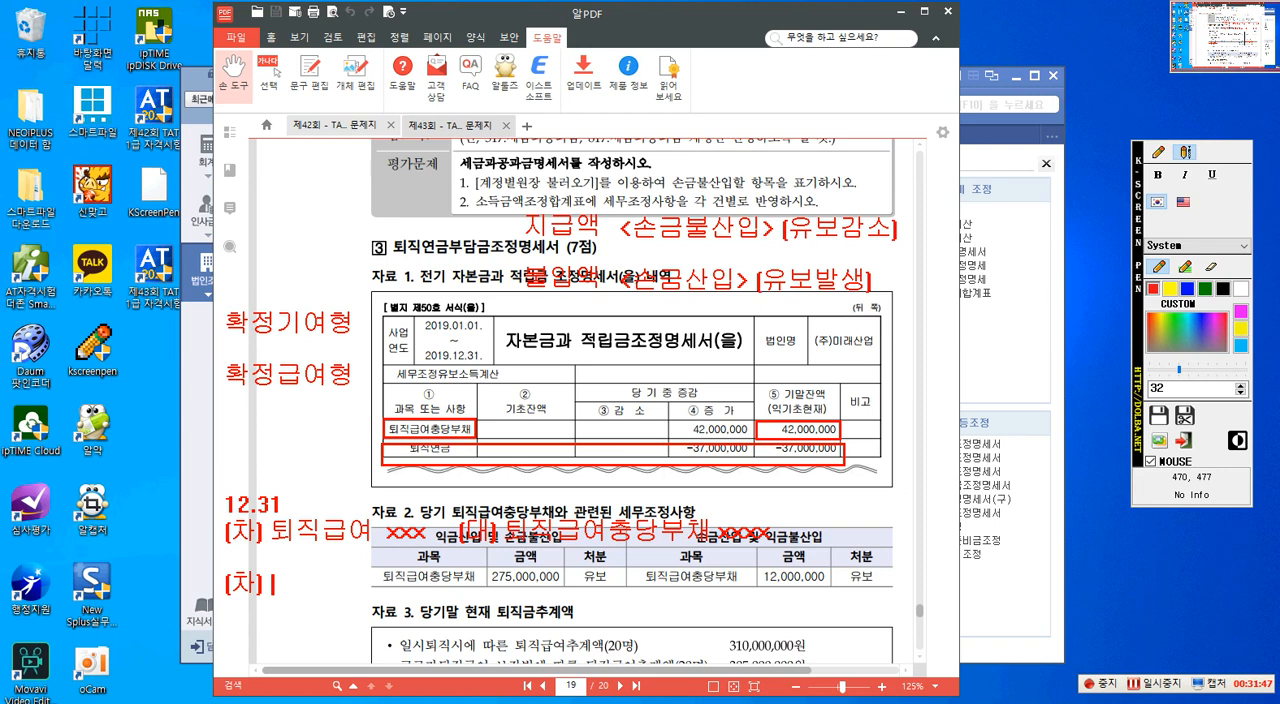
text(] 퇴)
text(지)
text(그)
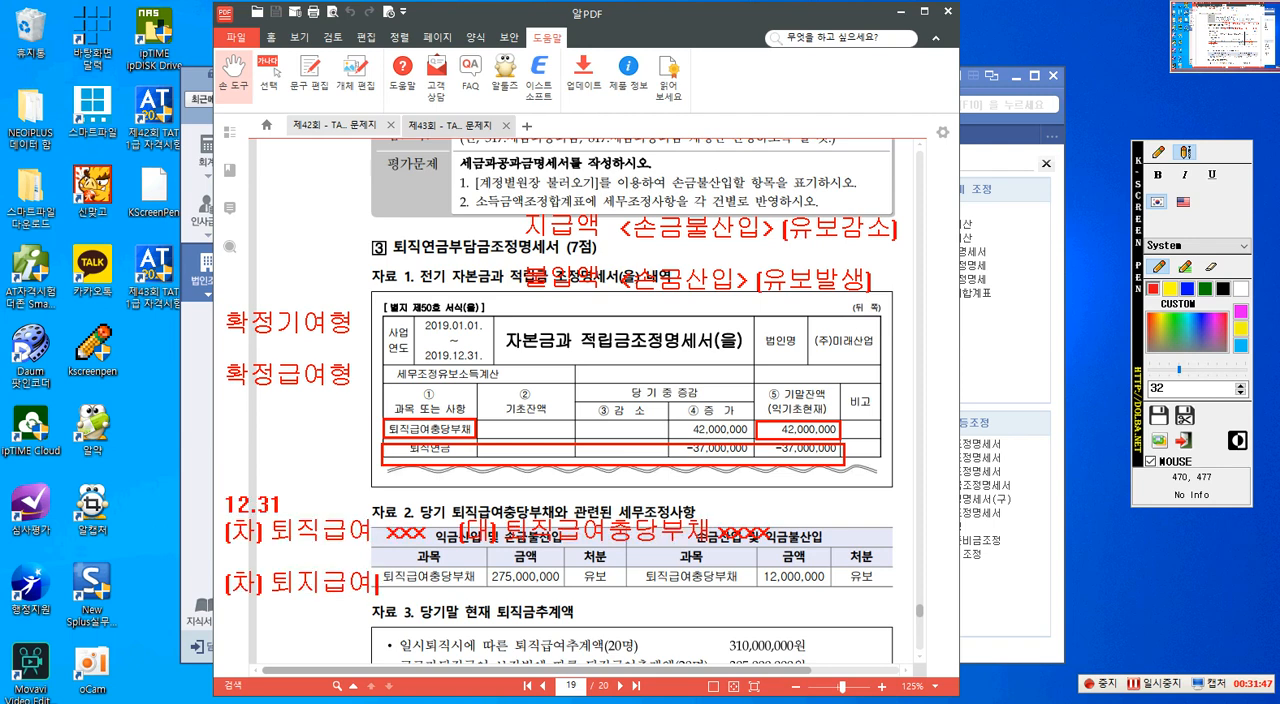
key(BackSpace)
key(BackSpace)
text(지ㄱ연금운ㅇ)
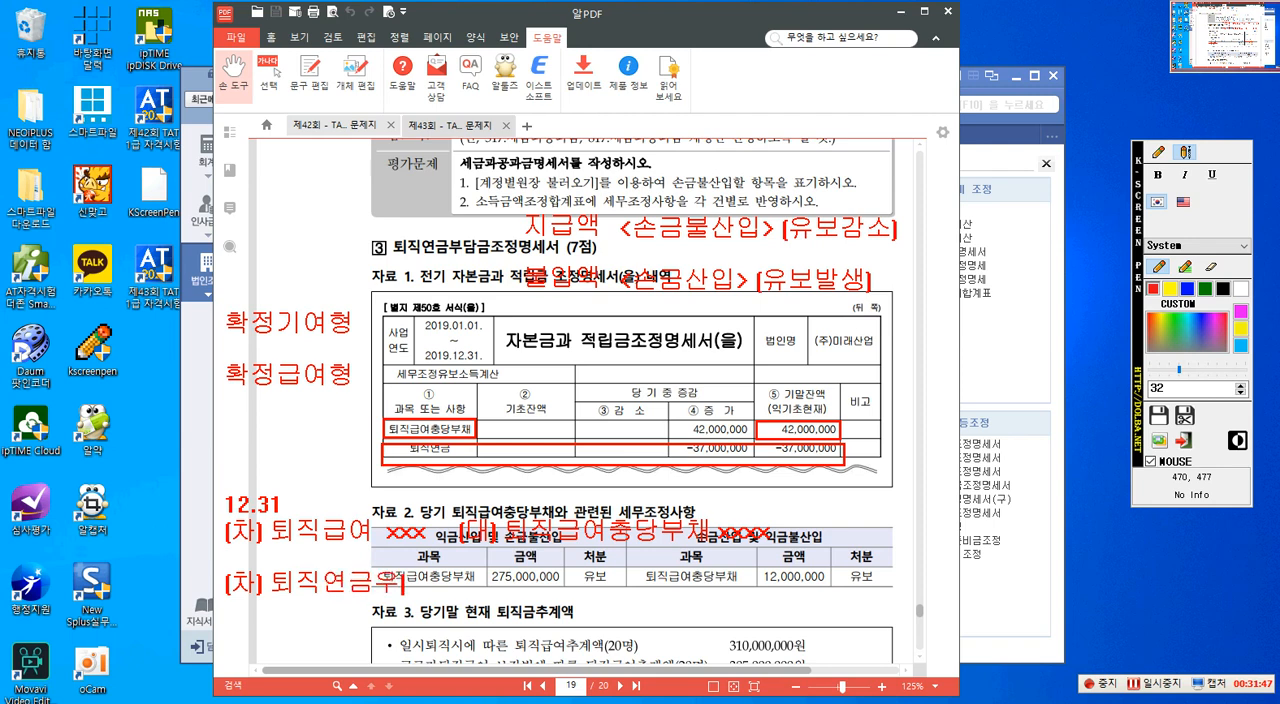
text(용자산)
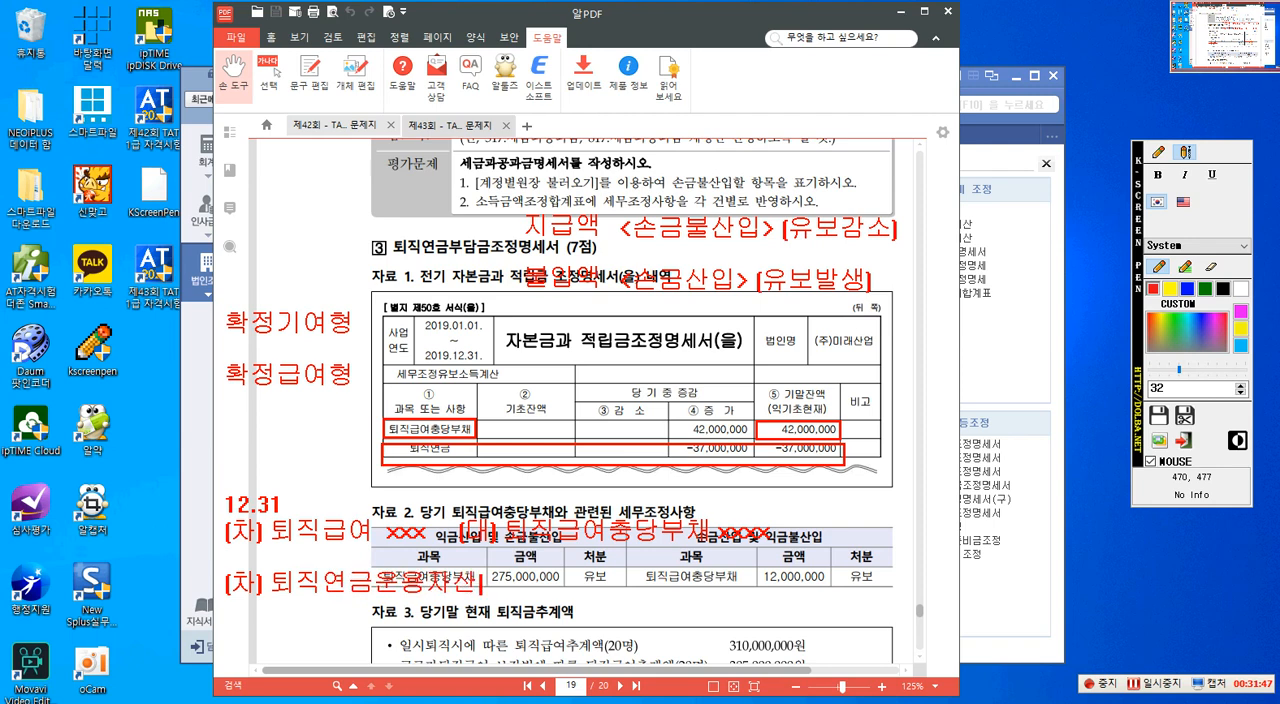
key(Hangul)
text(xxxx)
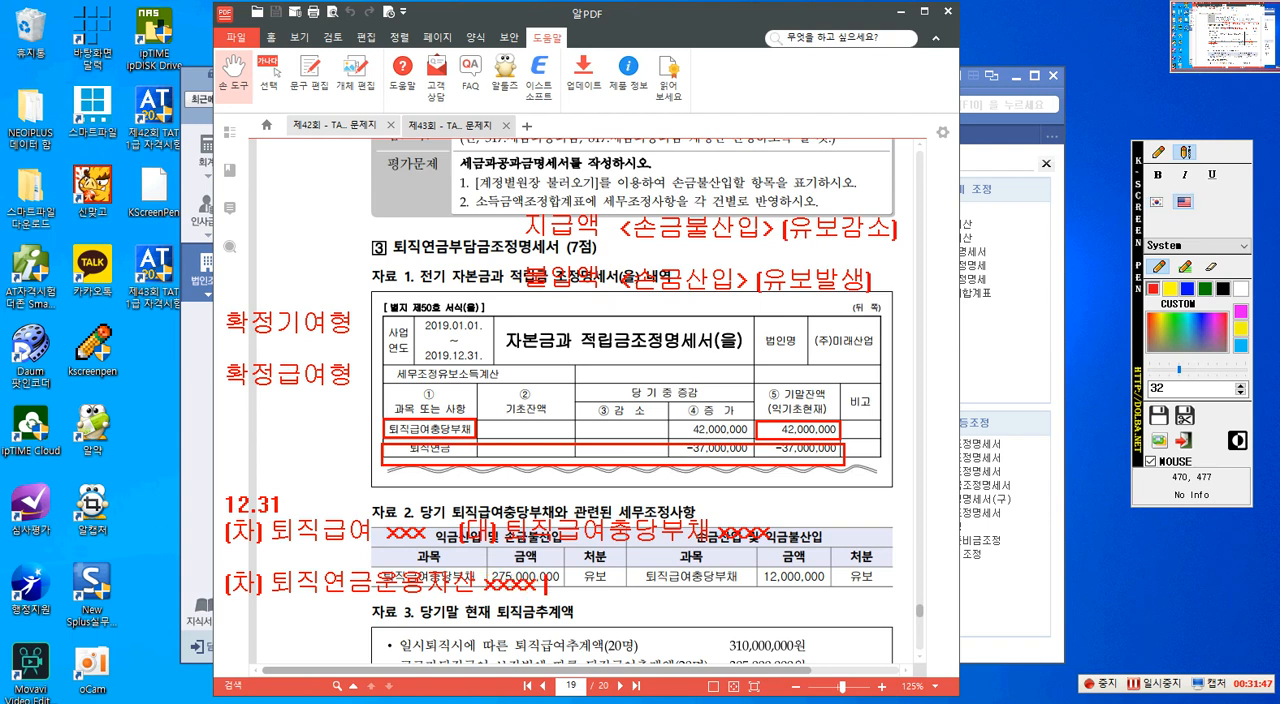
- Complete the second entry line with the credit side "(대) 보통예금 xxxx"
key(Hangul)
text([대])
text( 보통예그)
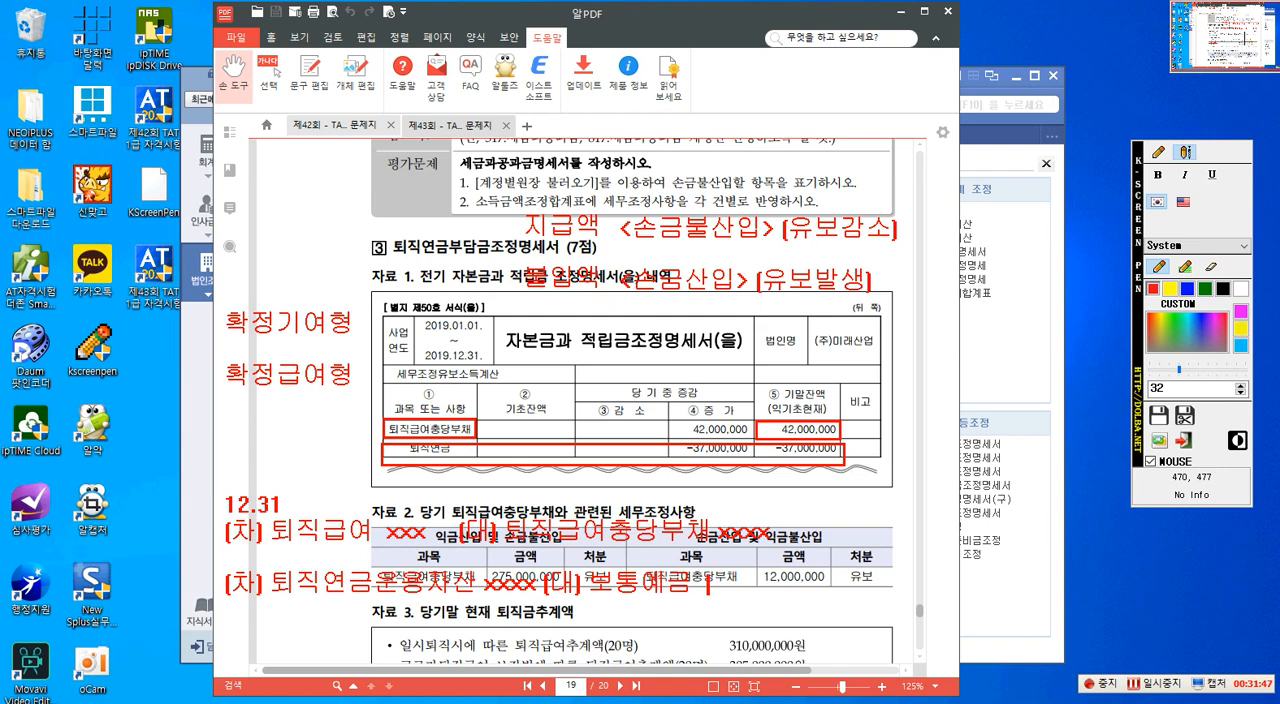
key(Hangul)
text(xxxx)
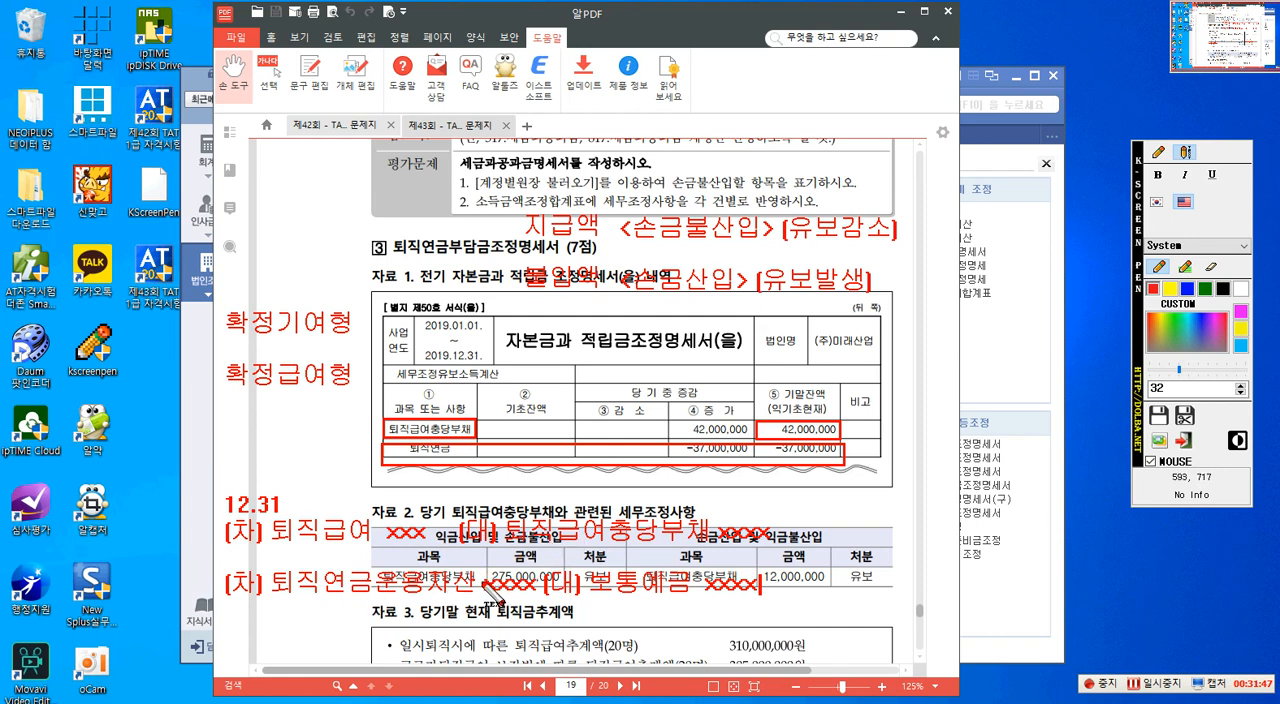
- Outline the "확정급여형" note with a red rectangle
click(1159, 152)
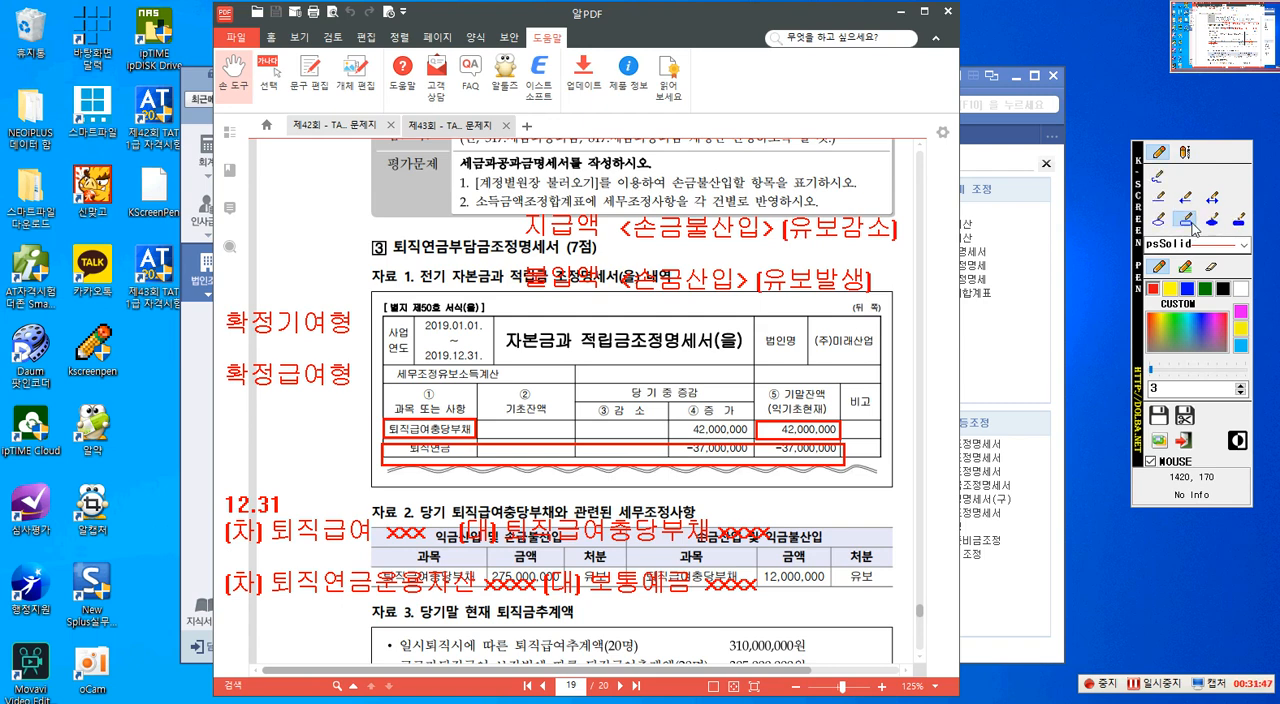
click(1189, 220)
drag(217, 357, 358, 397)
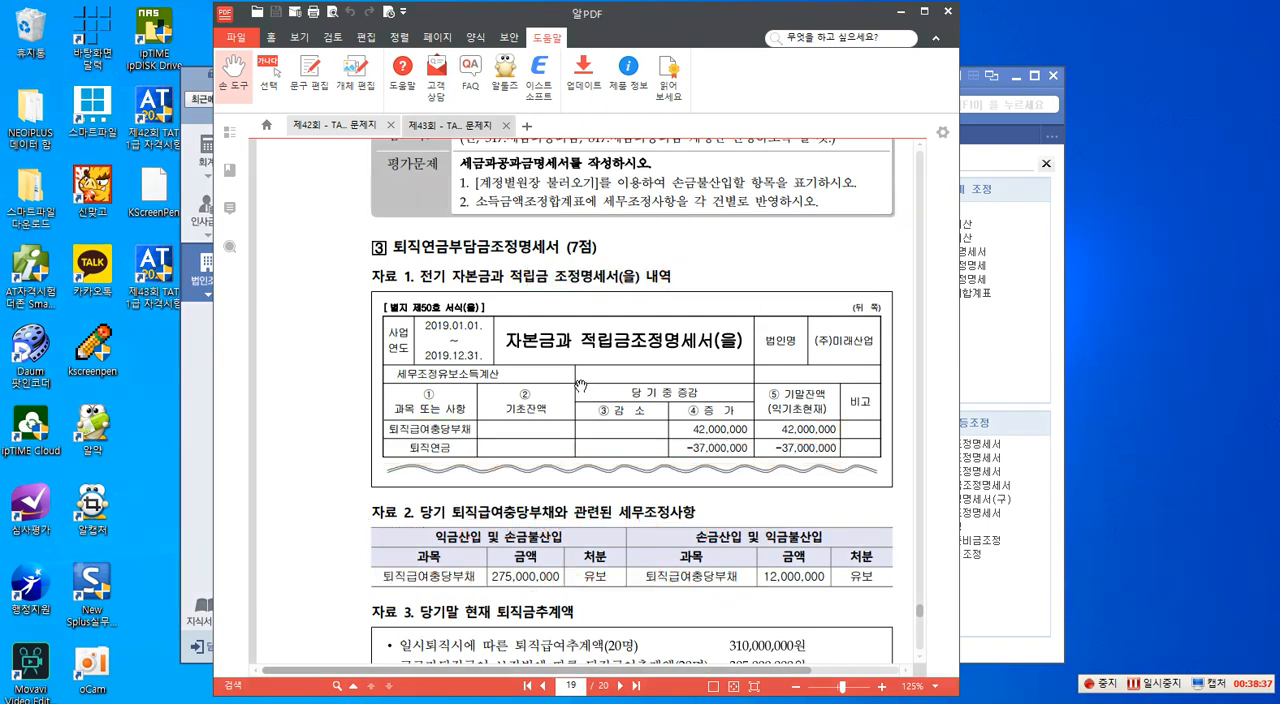
- Outline "확정급여형(DB) 퇴직연금제도", "전기 자본금과 적립금 조정명세서(을)", the 평가문제 label and its item 1 with red rectangles
scroll(567, 385, down, 3)
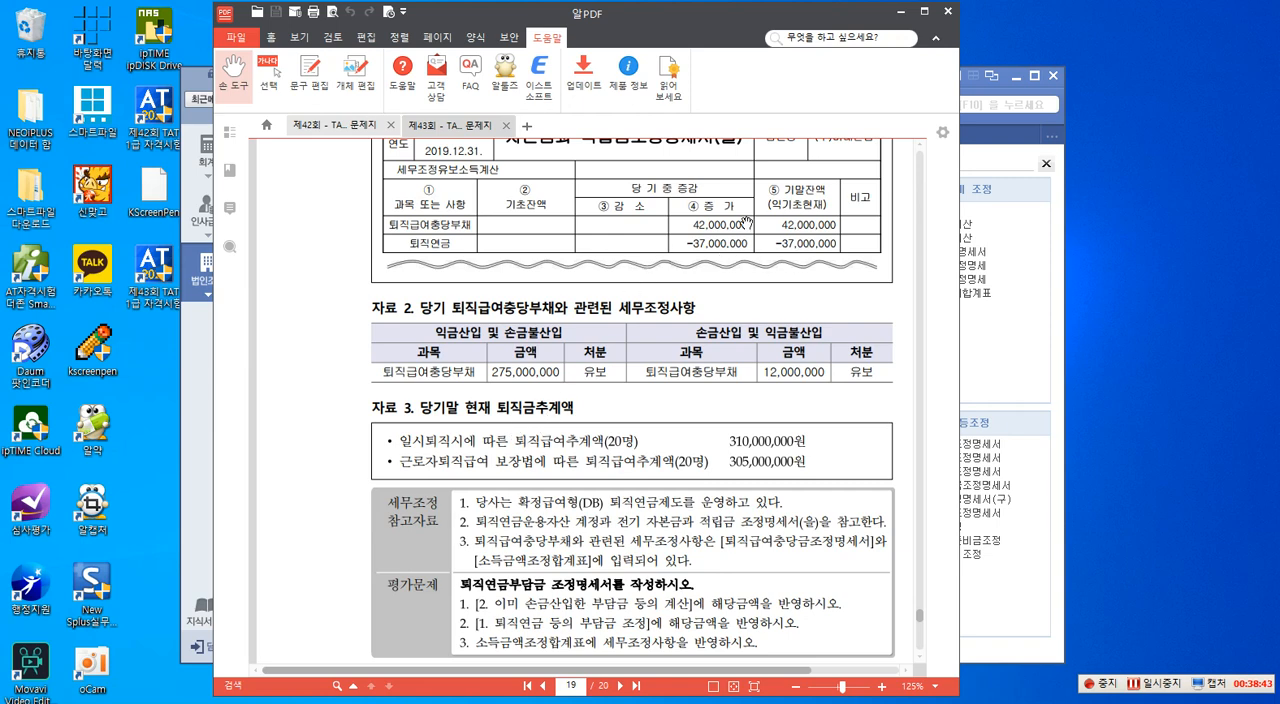
scroll(712, 263, up, 2)
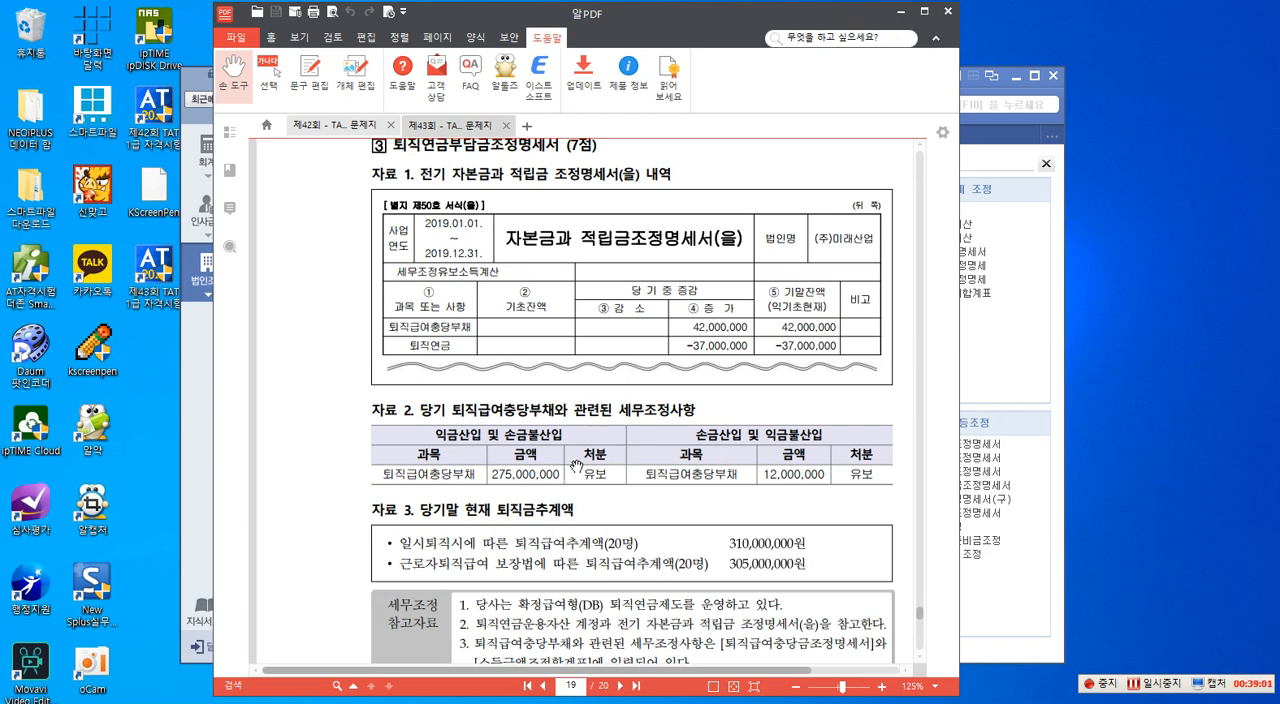
scroll(576, 463, down, 2)
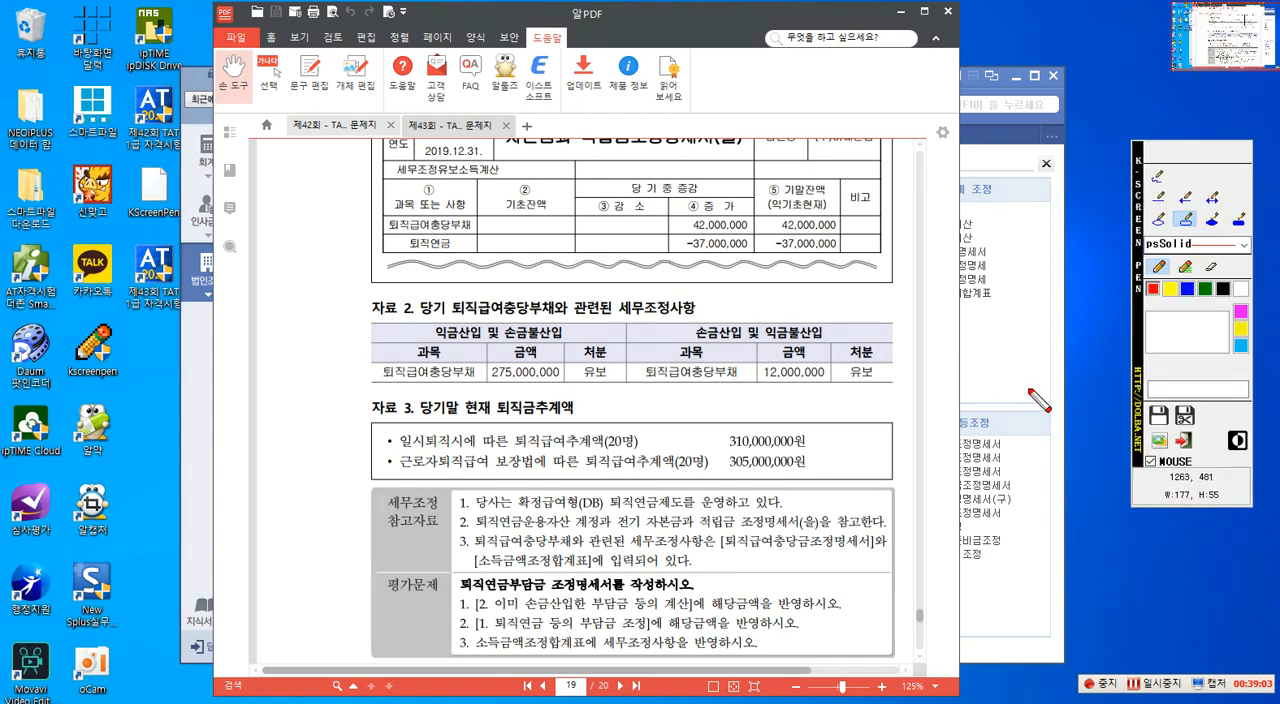
click(1186, 221)
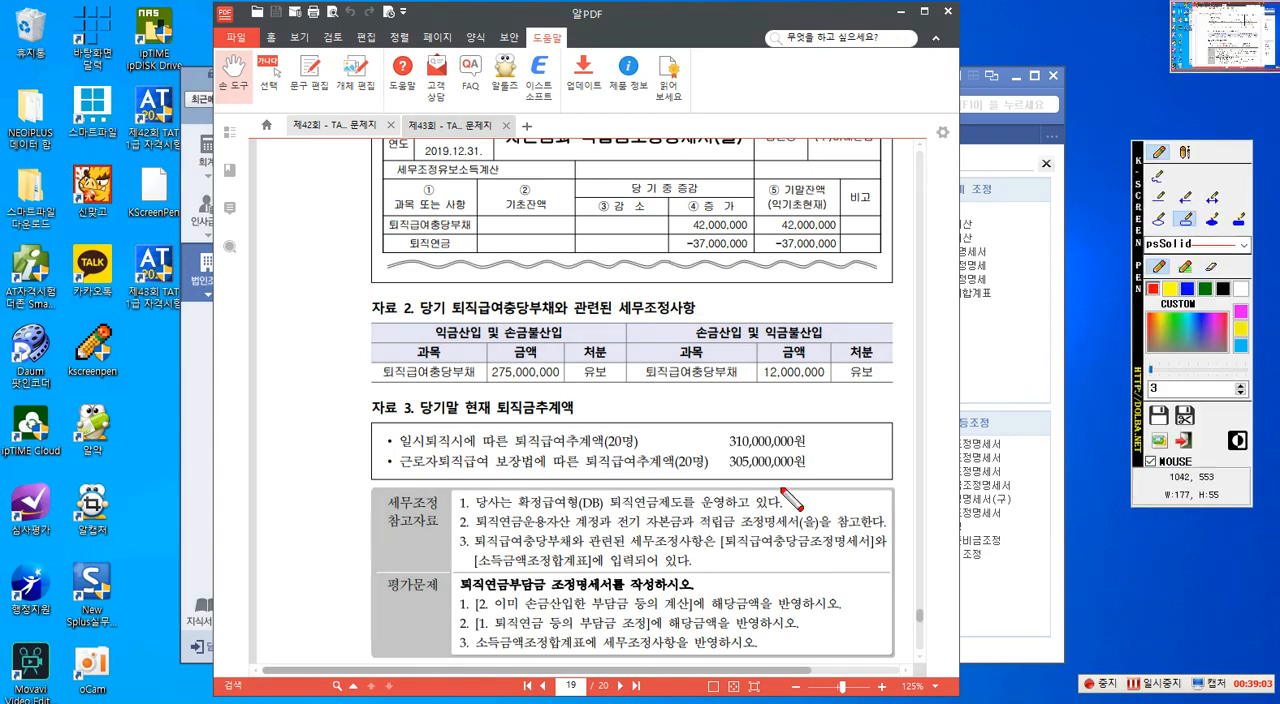
drag(530, 516, 686, 514)
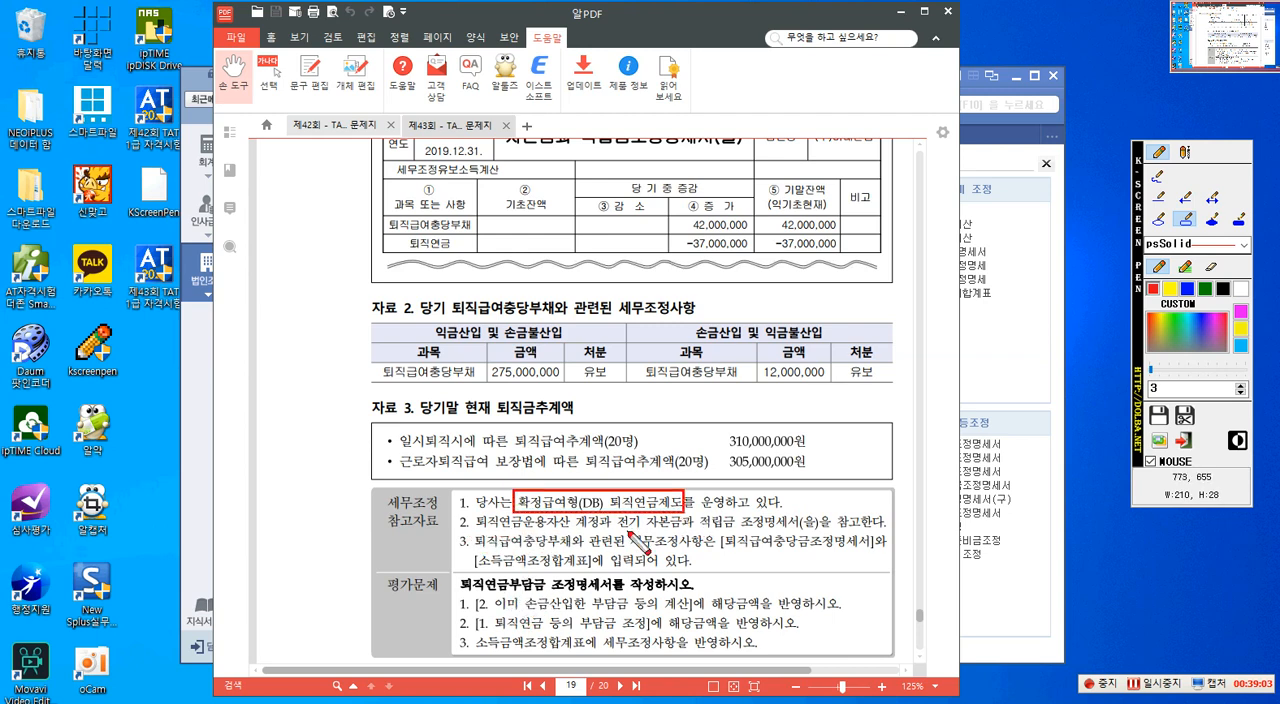
drag(616, 513, 820, 530)
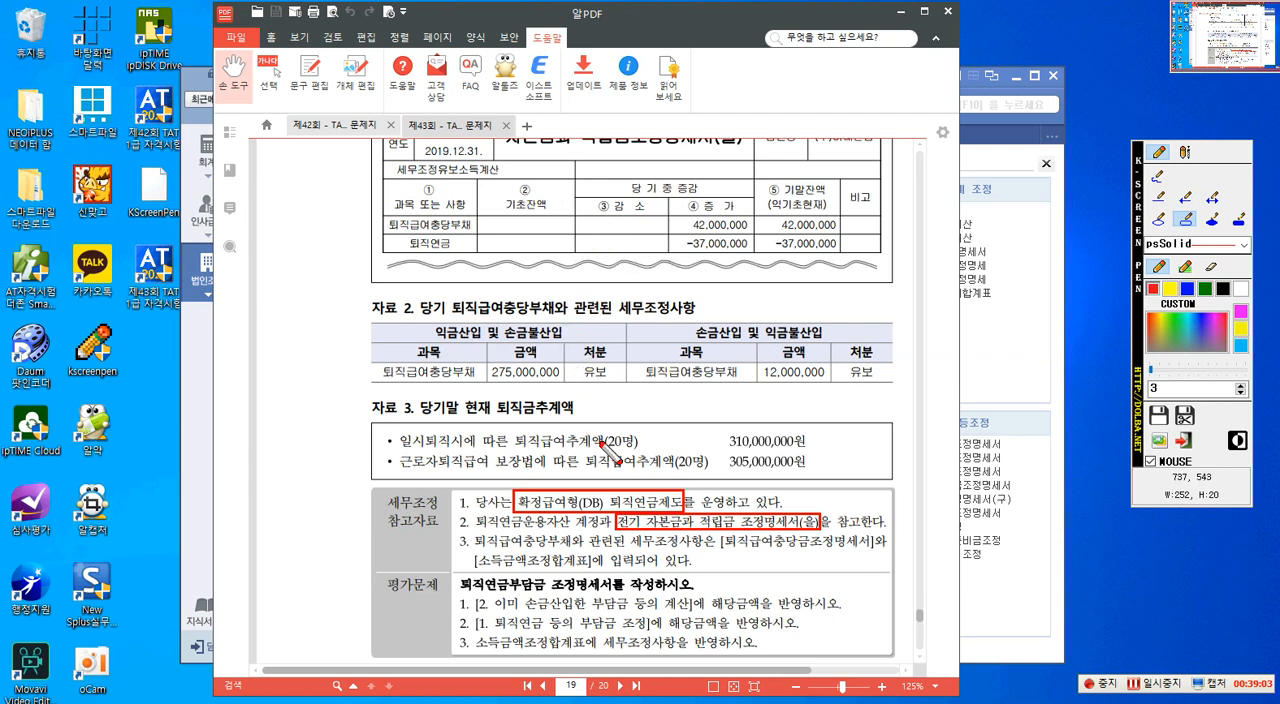
drag(366, 568, 445, 593)
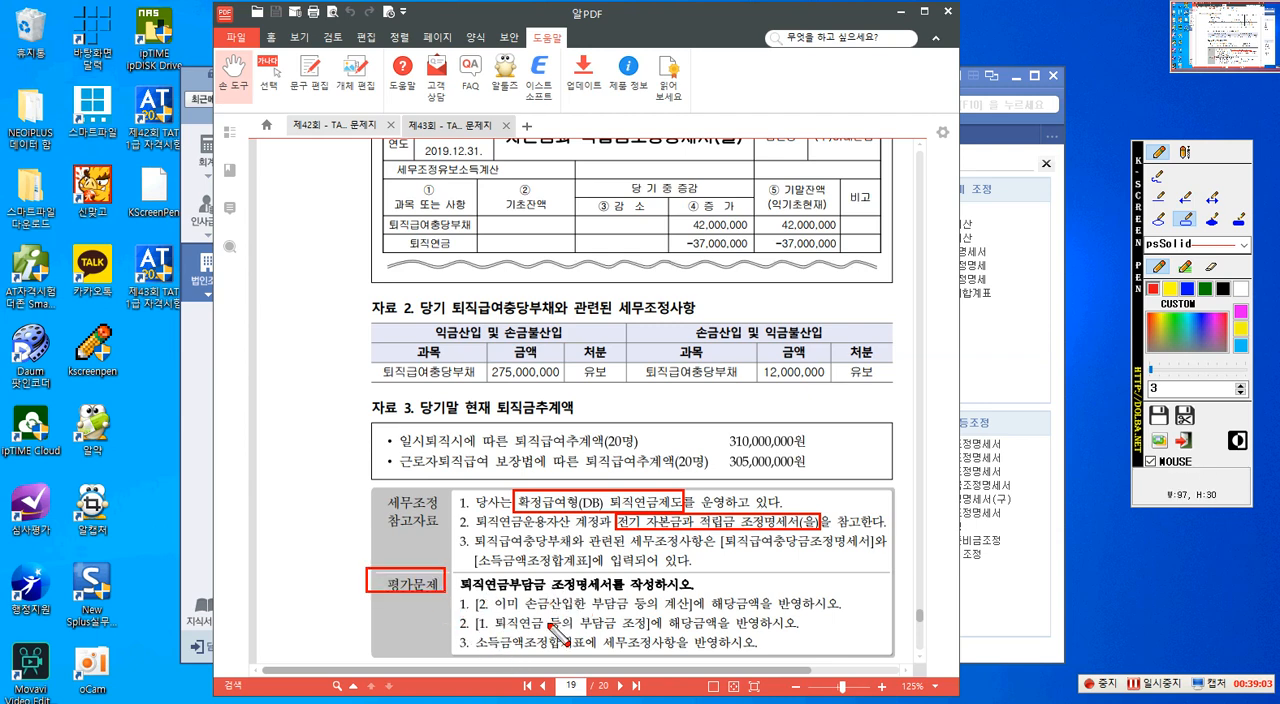
drag(450, 597, 650, 616)
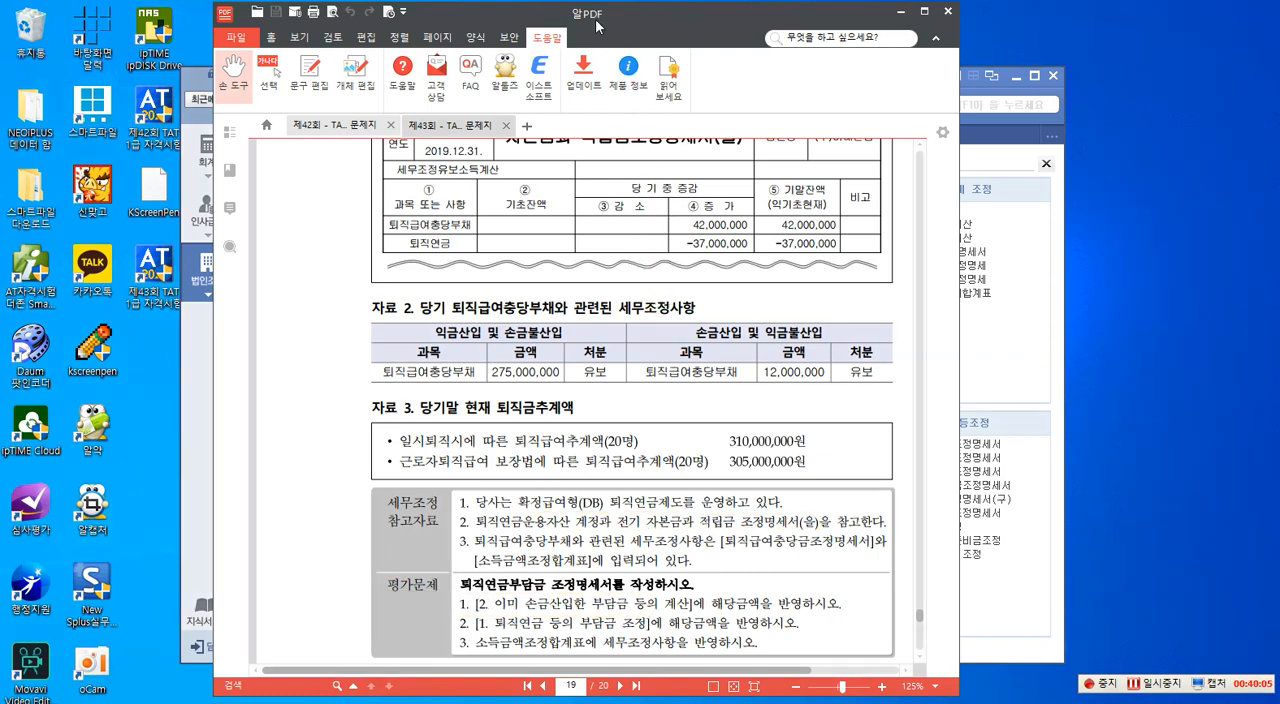
- Move the question PDF off Smart A and reload the data of the 퇴직연금부담금 조정명세서
drag(597, 22, 1279, 84)
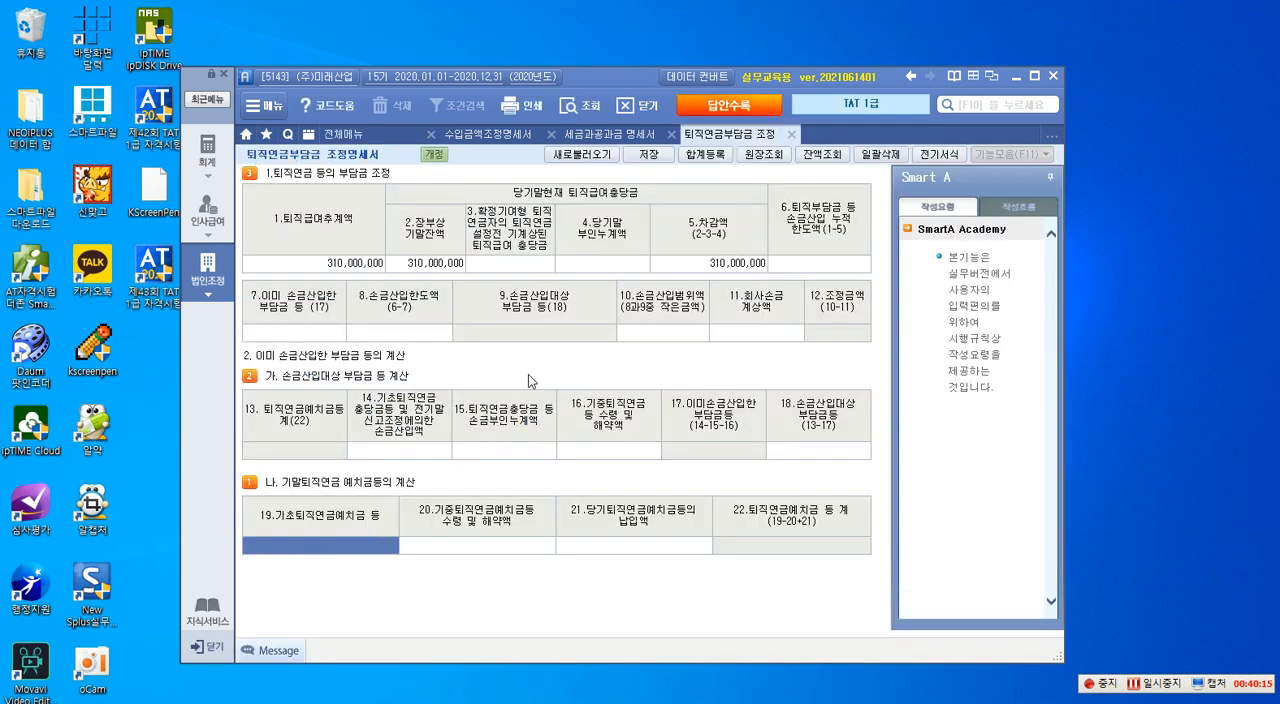
click(582, 154)
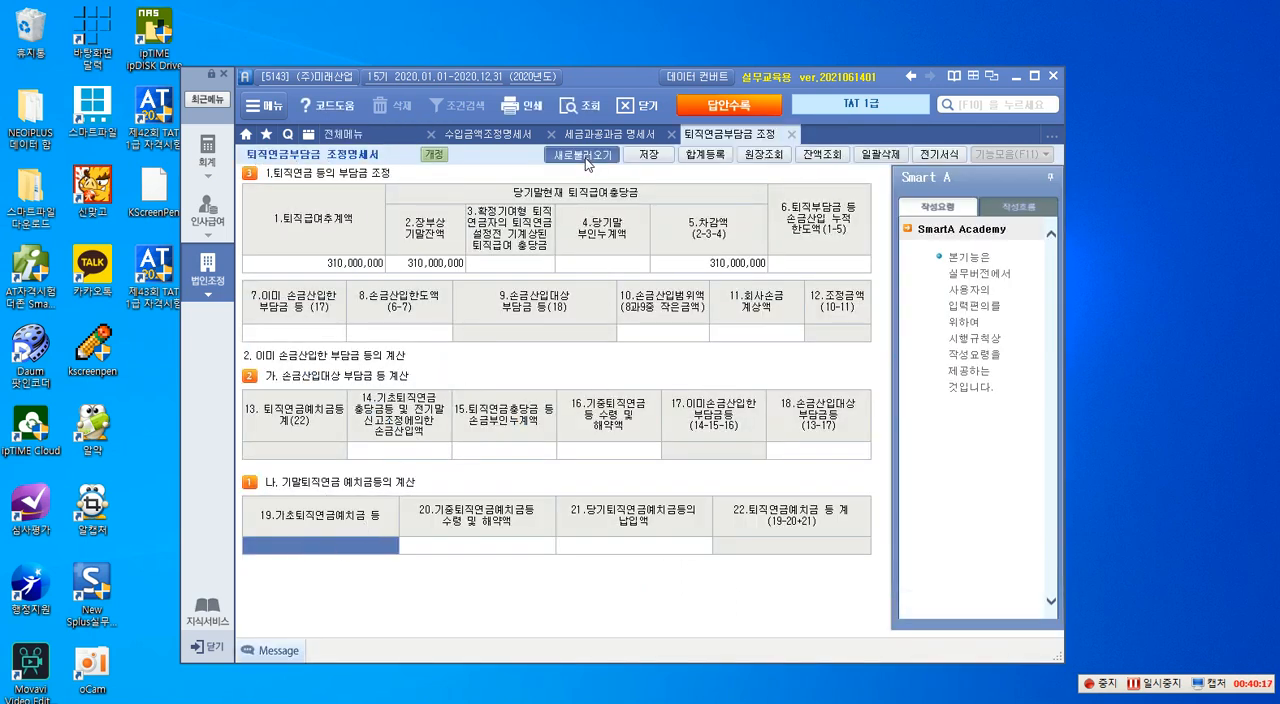
click(608, 419)
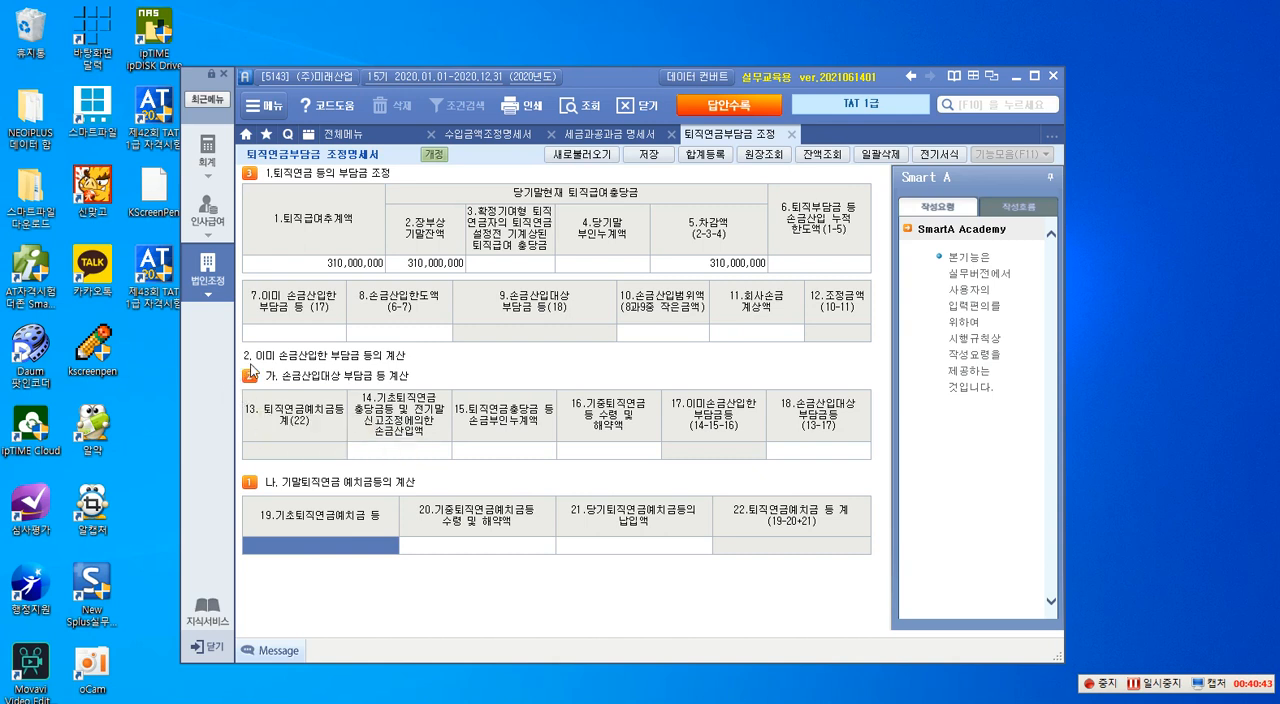
- Outline the headings "2. 이미 손금산입한 부담금 등의 계산" and "나. 기말퇴직연금 예치금등의 계산" with red rectangles
key(ctrl+1)
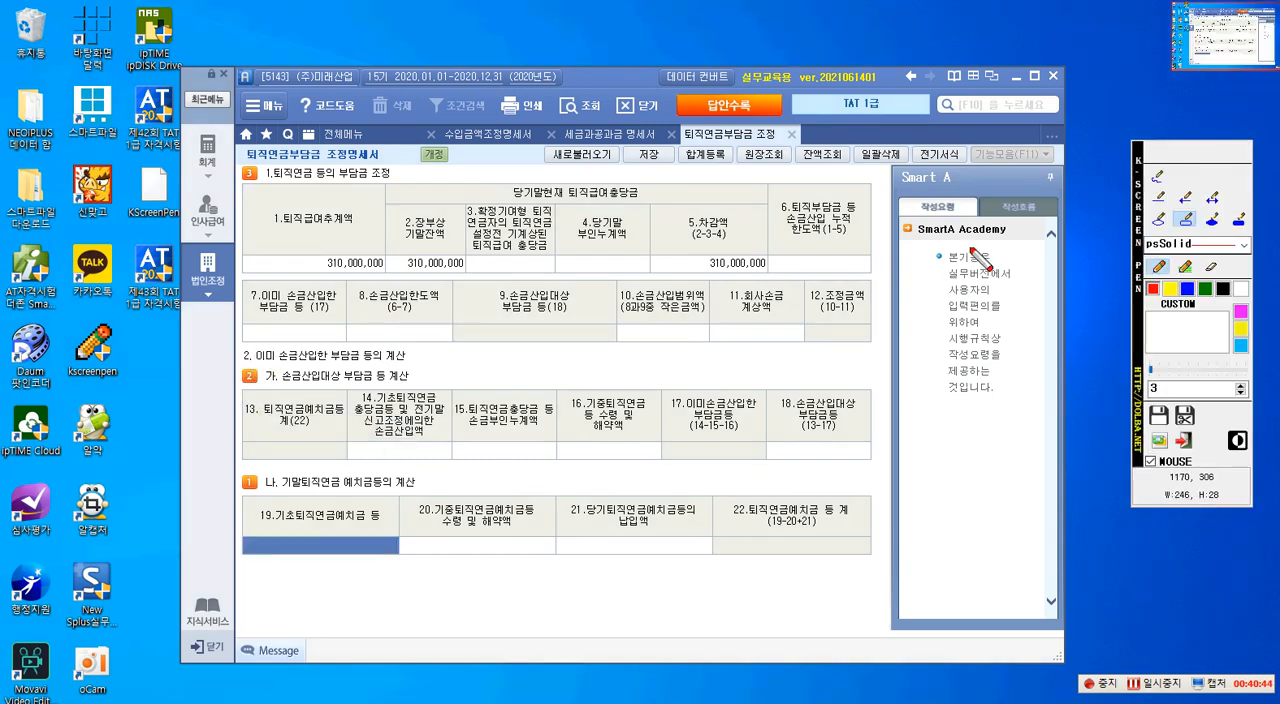
click(1195, 214)
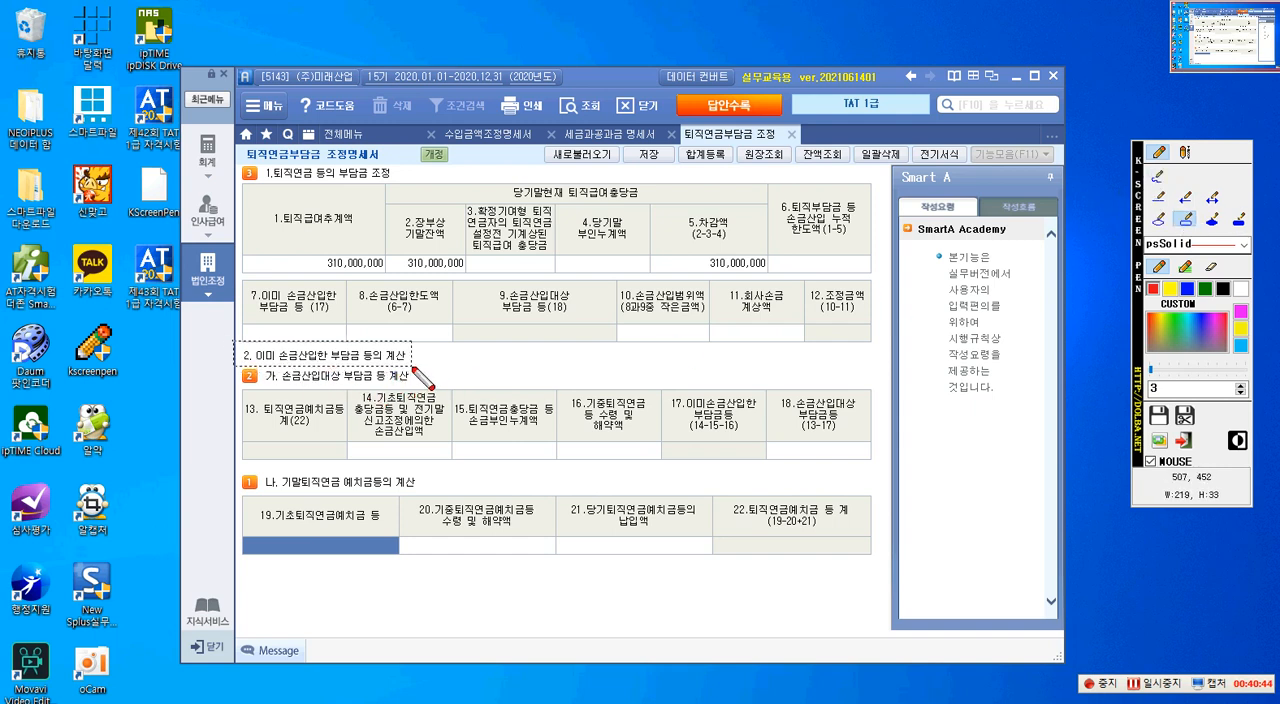
drag(235, 341, 415, 364)
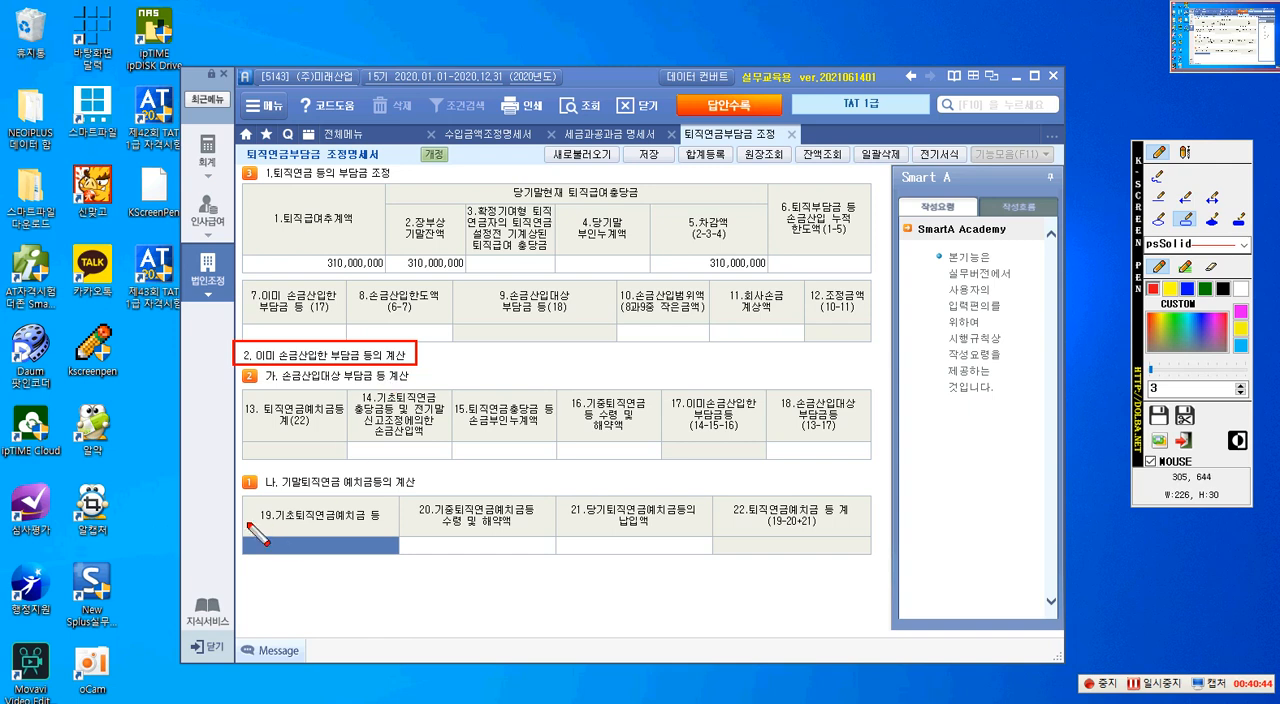
drag(266, 476, 421, 491)
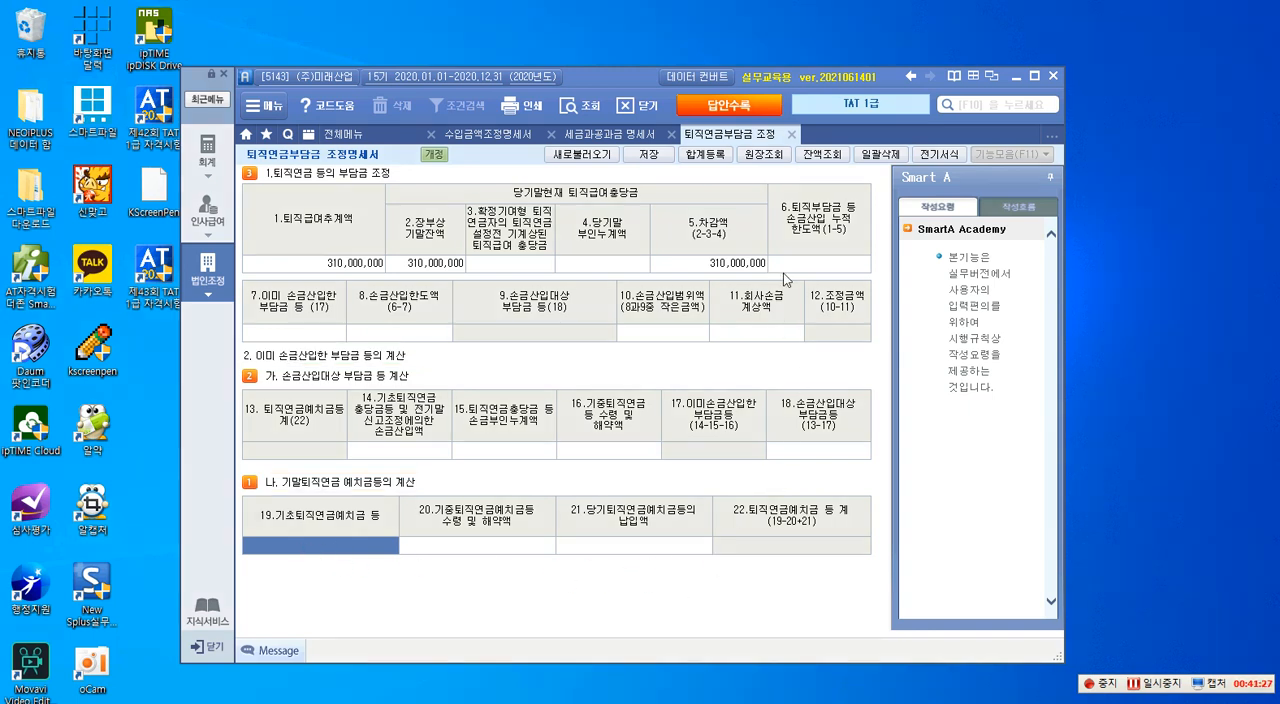
- Look up the 2020 account ledger of 198 퇴직연금운용자산, finding the account by searching for "퇴직연금"
click(757, 156)
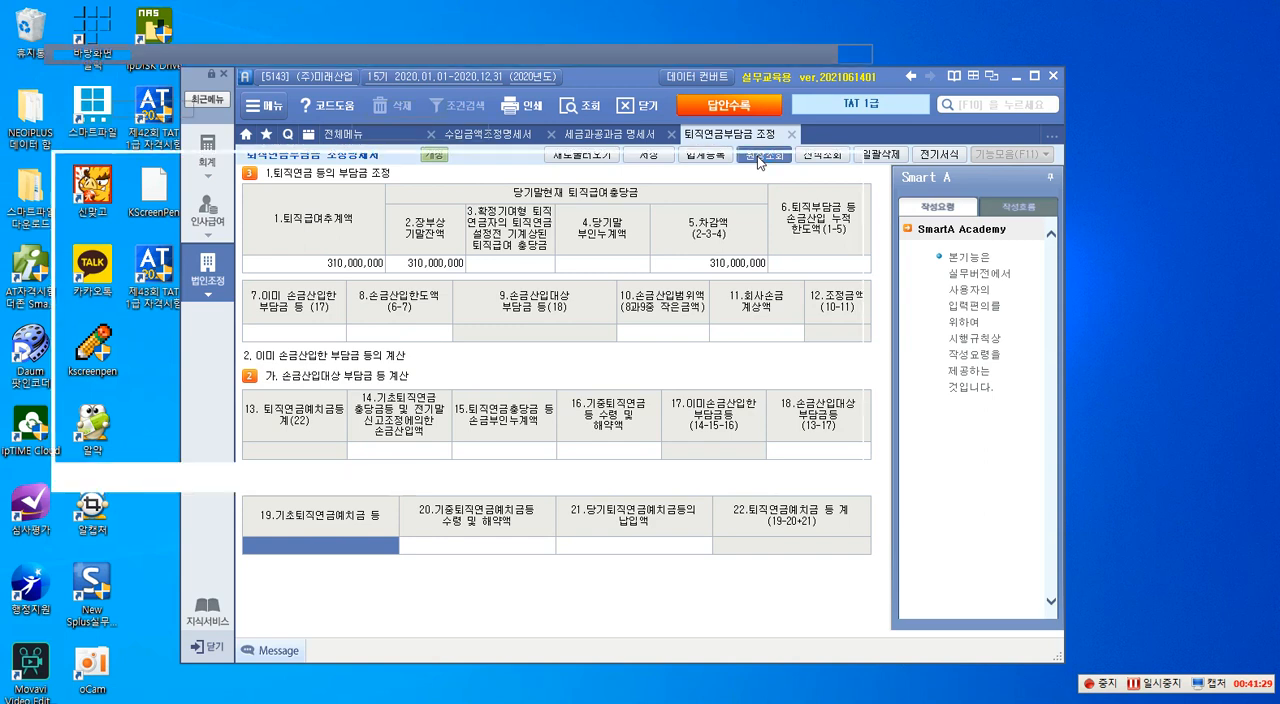
key(F2)
text(퇴)
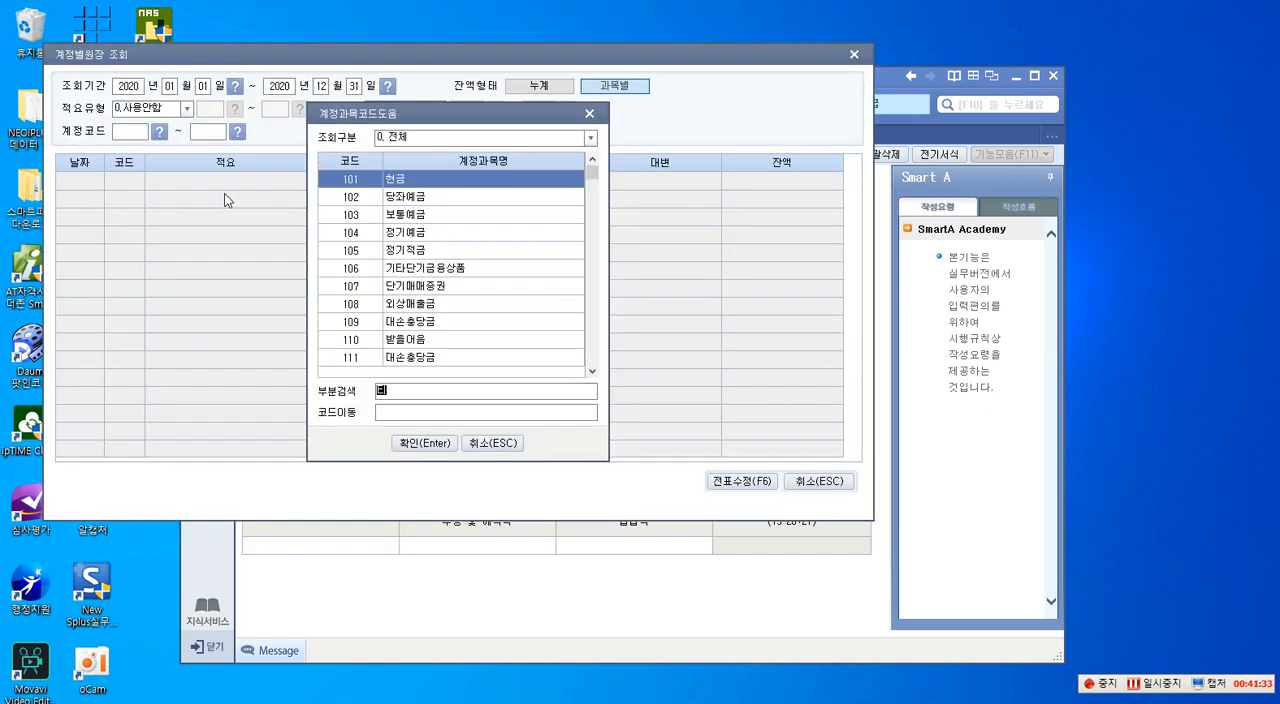
text(직급)
key(Return)
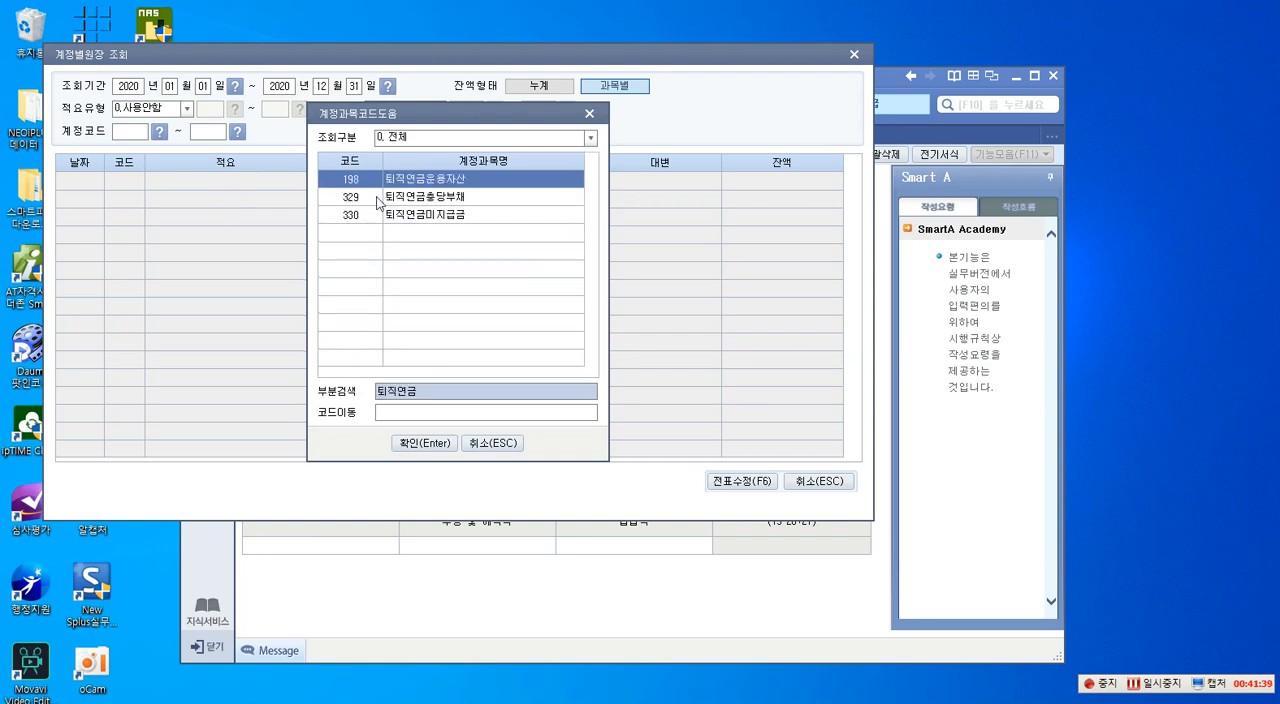
key(Return)
key(Return)
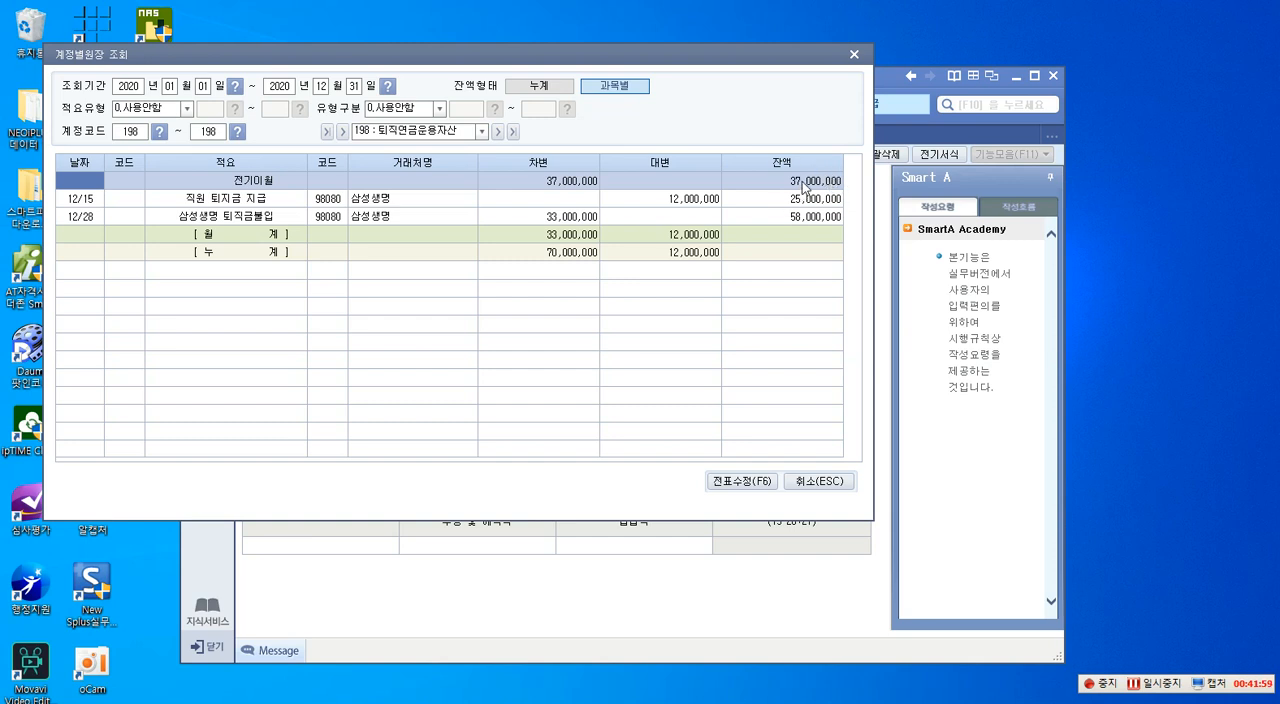
- Review the 퇴직연금운용자산 ledger, outline the 12/15 credit and 12/28 debit amounts with red rectangles, and close the ledger
click(677, 204)
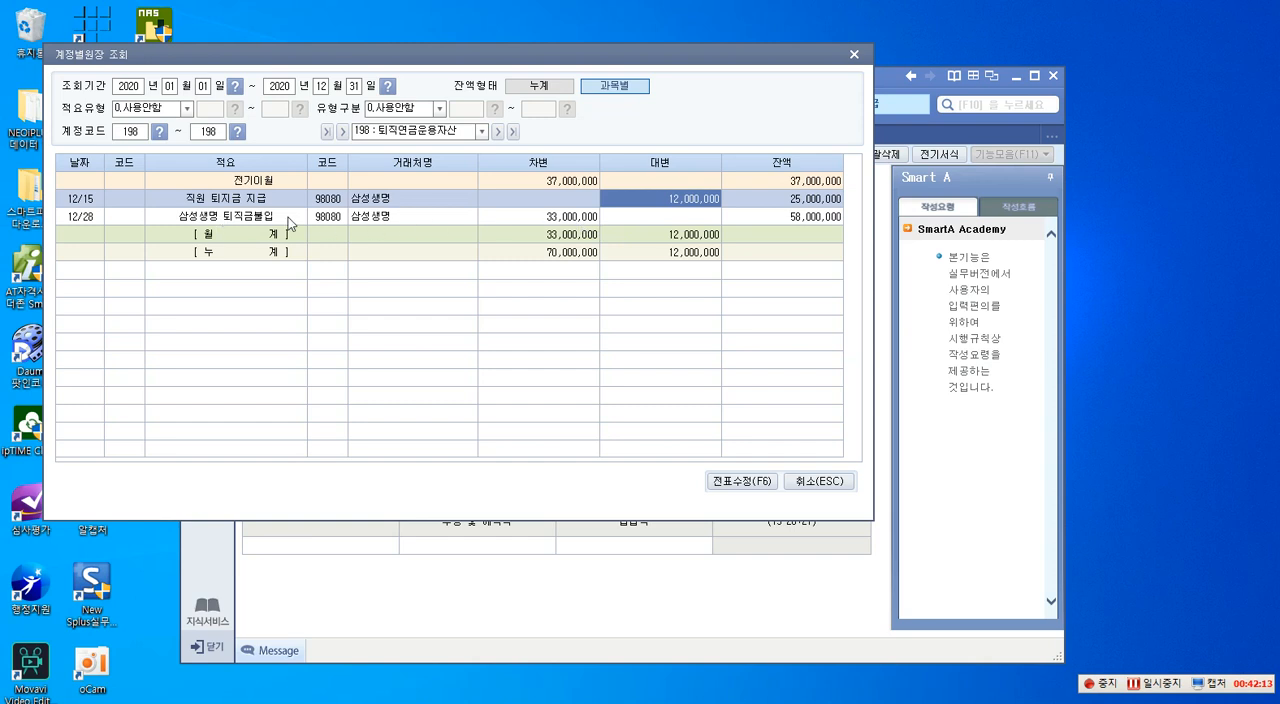
click(564, 219)
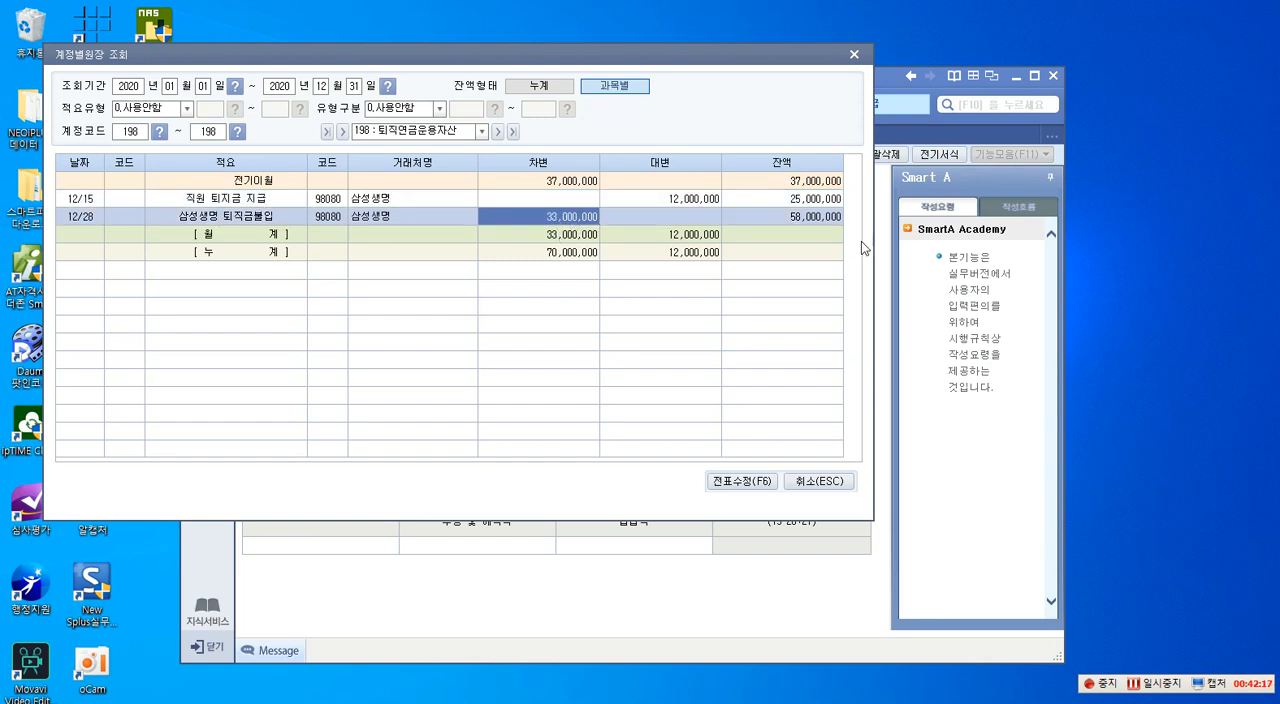
click(813, 220)
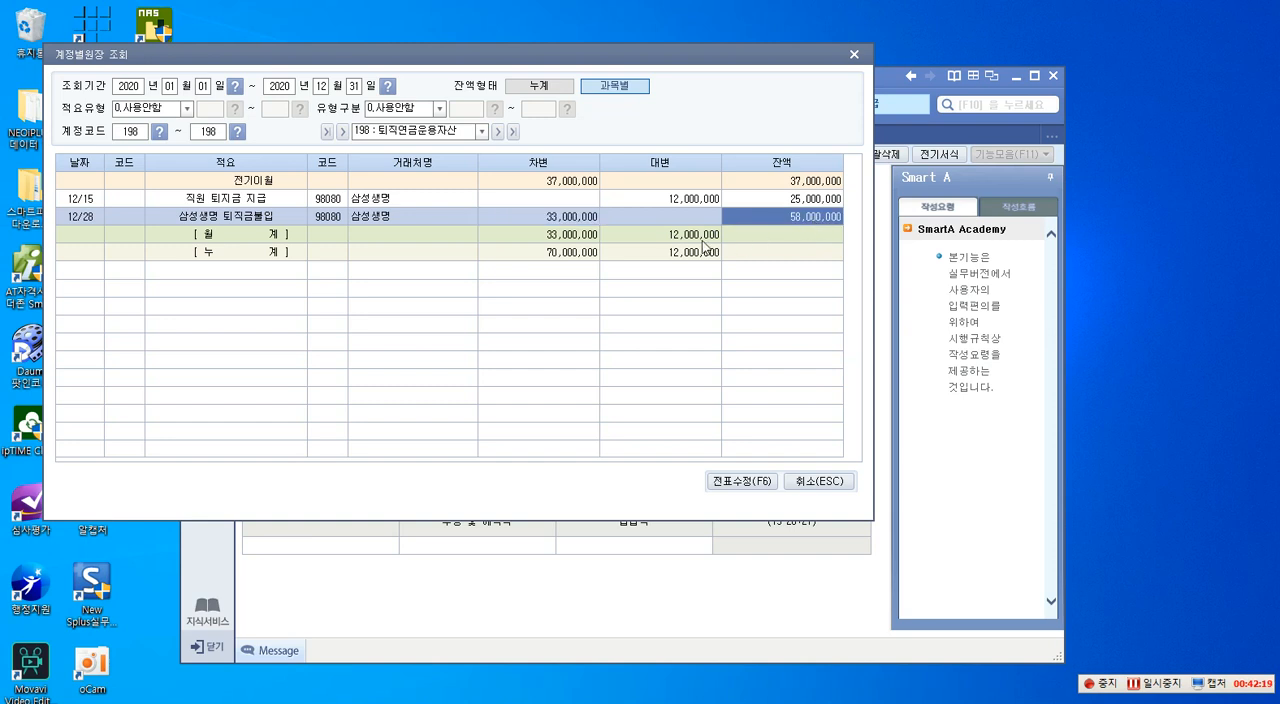
key(ctrl+F12)
click(1181, 218)
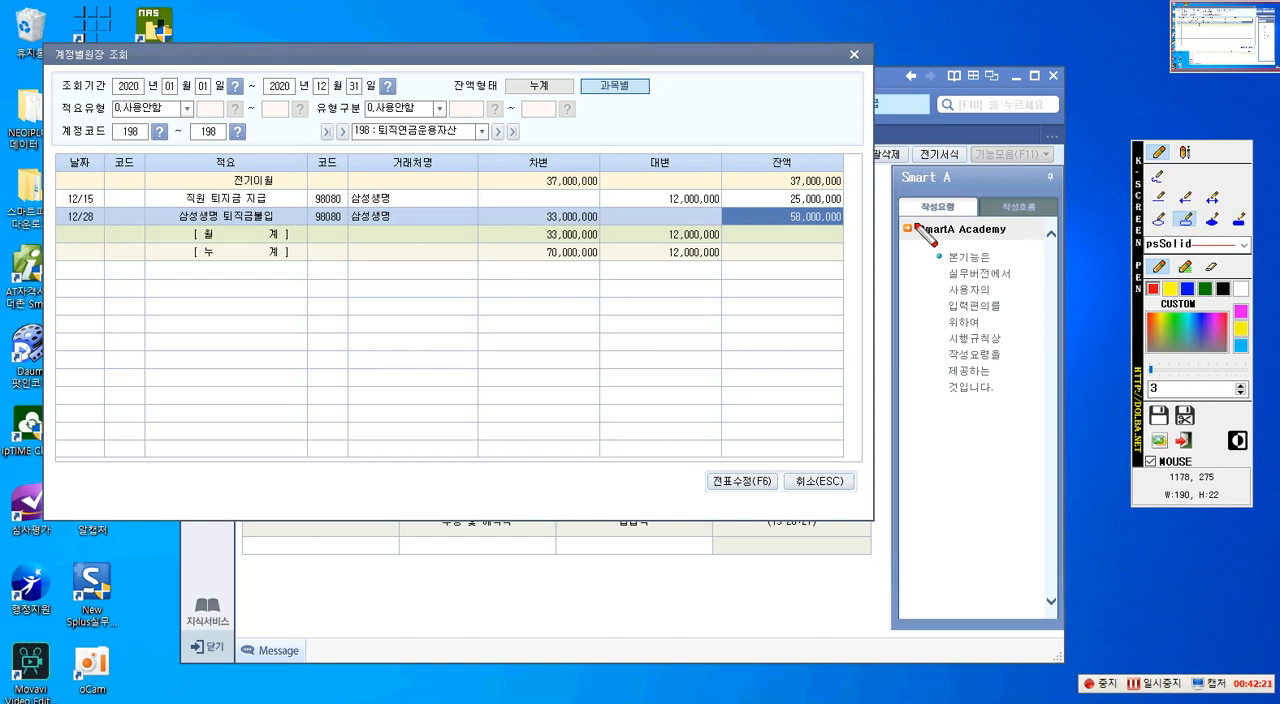
drag(641, 190, 723, 210)
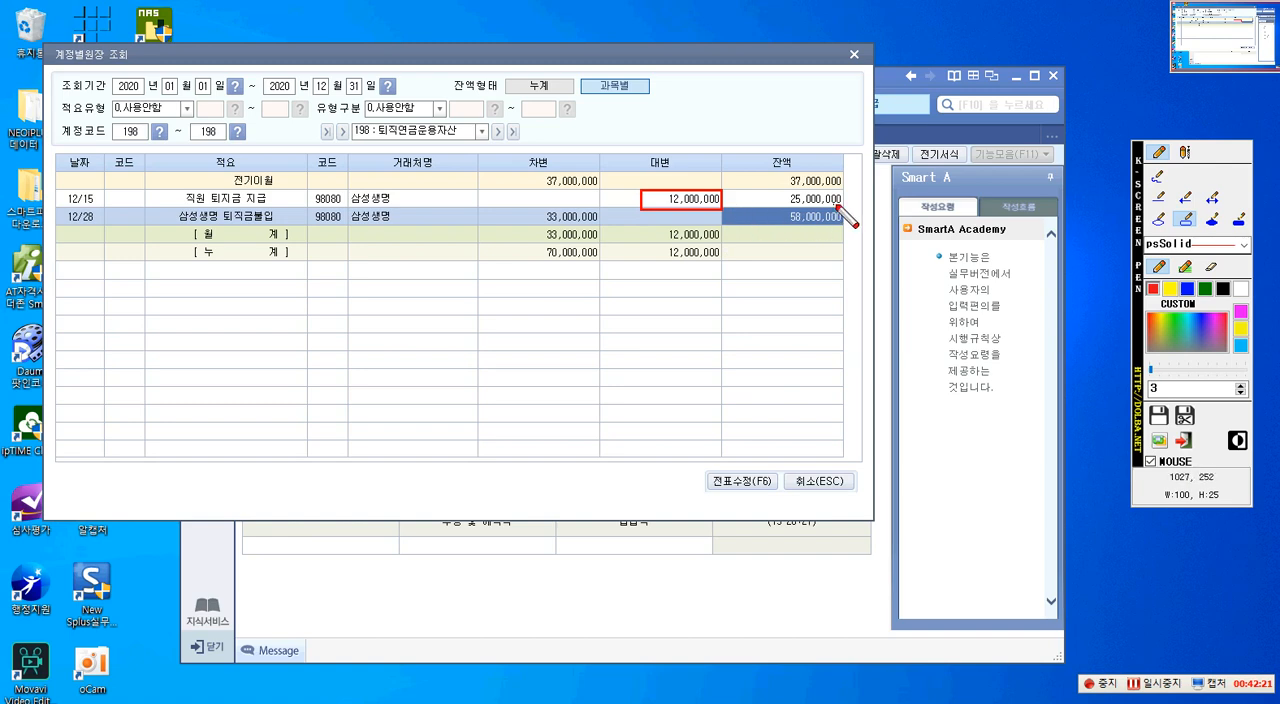
drag(522, 206, 601, 229)
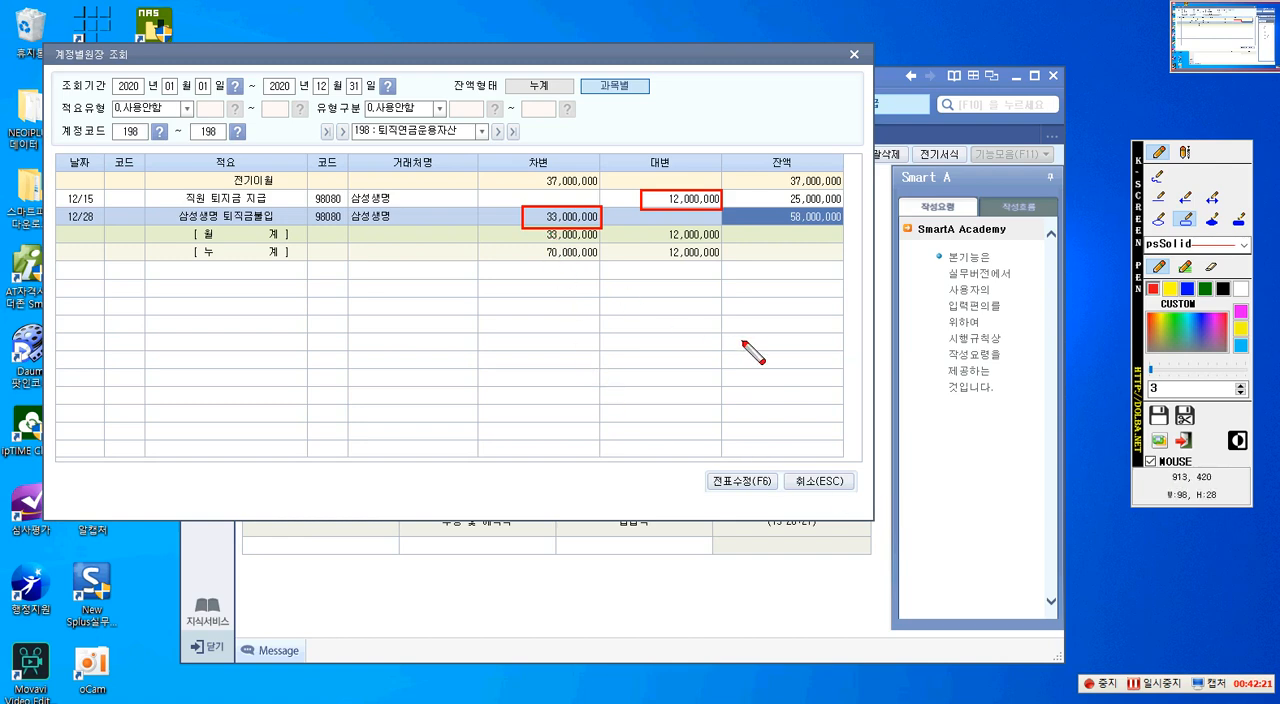
click(816, 481)
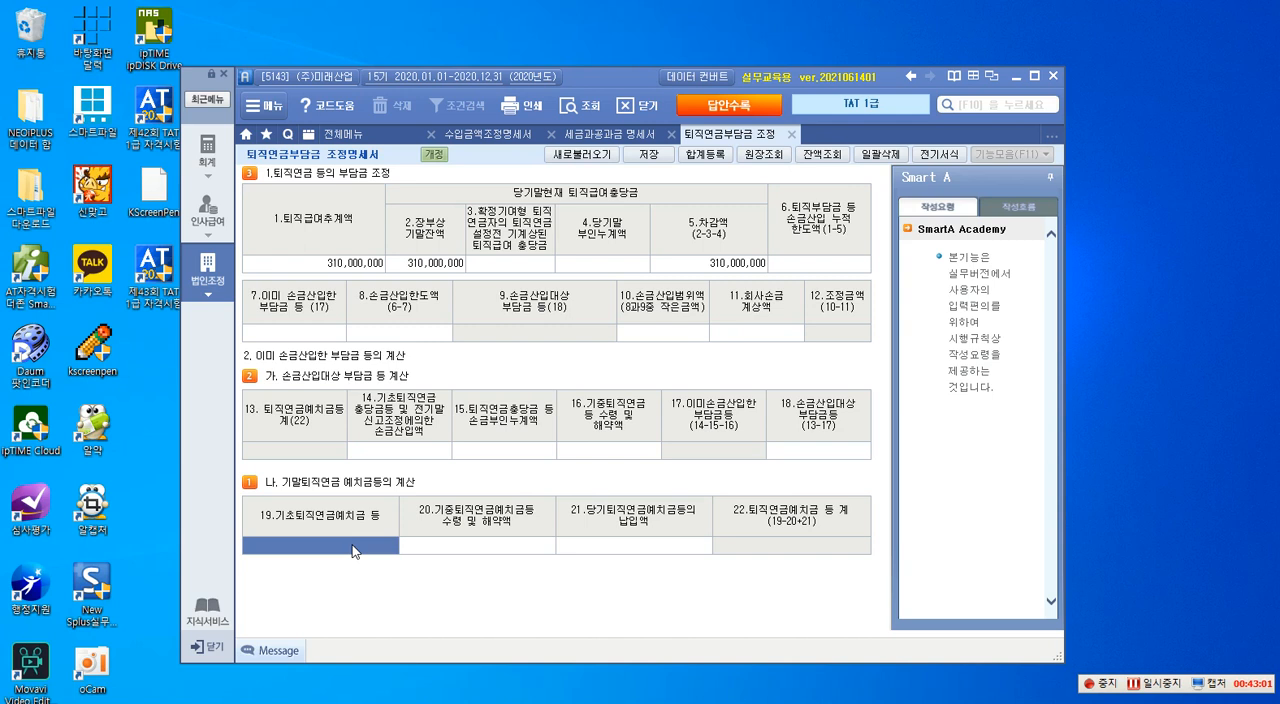
- In 나. 기말퇴직연금 예치금등의 계산, enter 37,000,000 for item 19, 12,000,000 for item 20 and 33,000,000 for item 21
text(37,000,000)
key(Return)
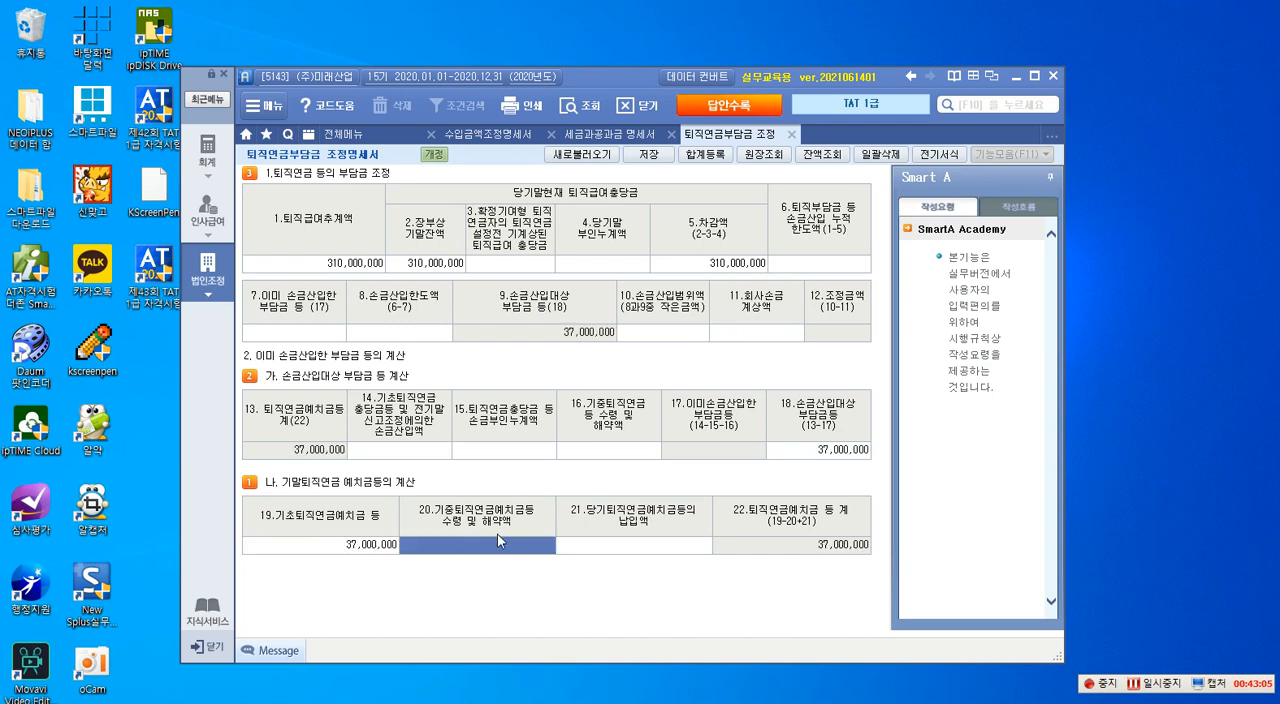
text(12000000)
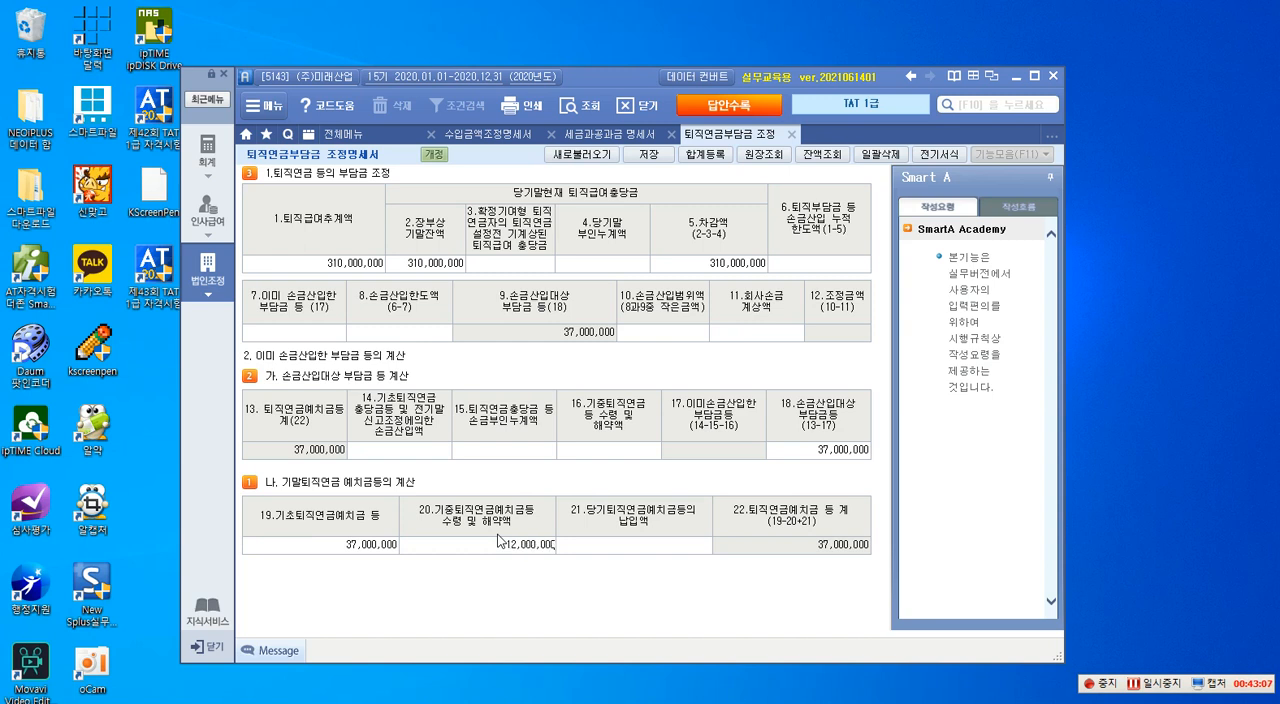
key(Return)
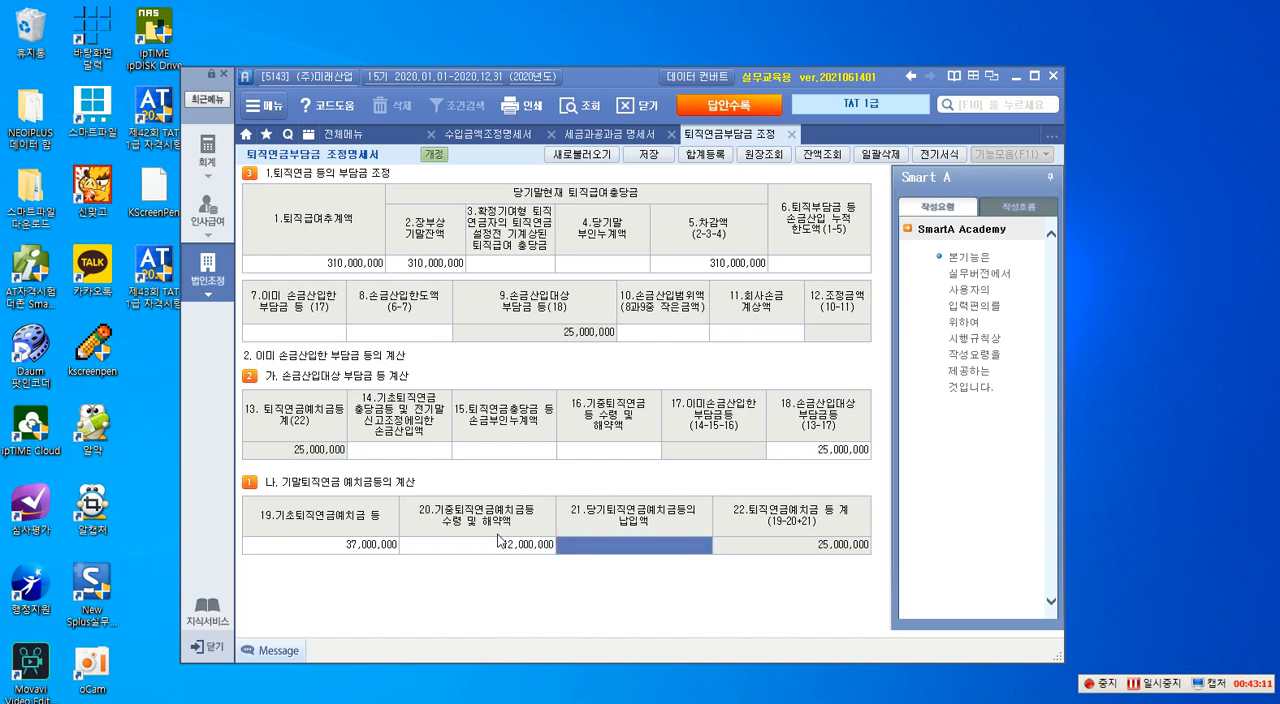
text(33,000,000)
key(Return)
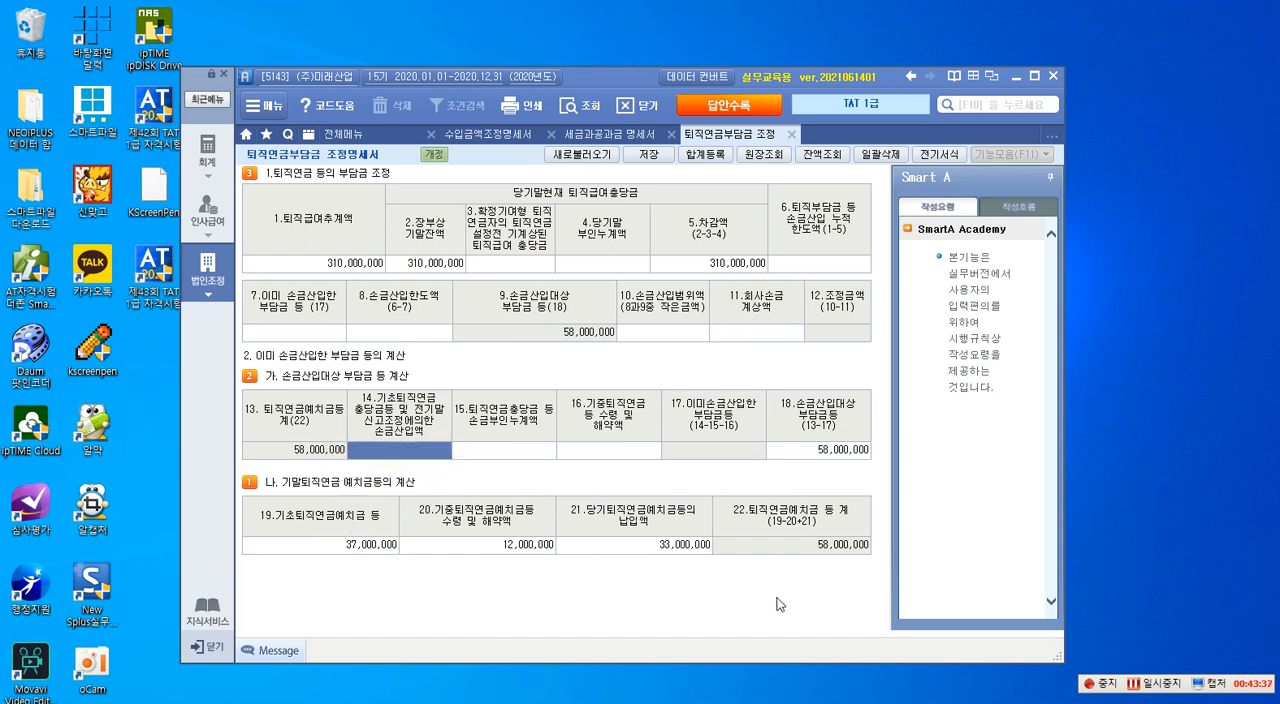
- Outline items 22 and 13 with red rectangles, link them with an arrow pointing to item 13, and clear the annotations
key(ctrl+F1)
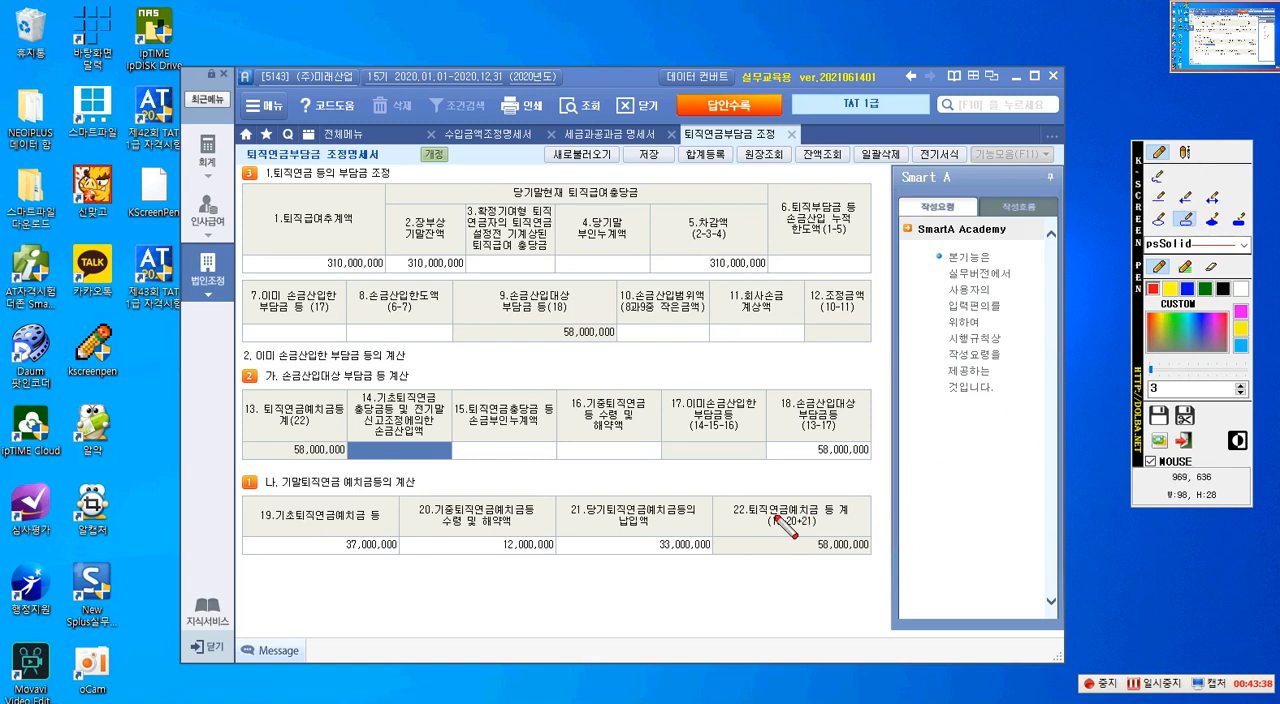
drag(716, 498, 874, 557)
drag(242, 397, 339, 457)
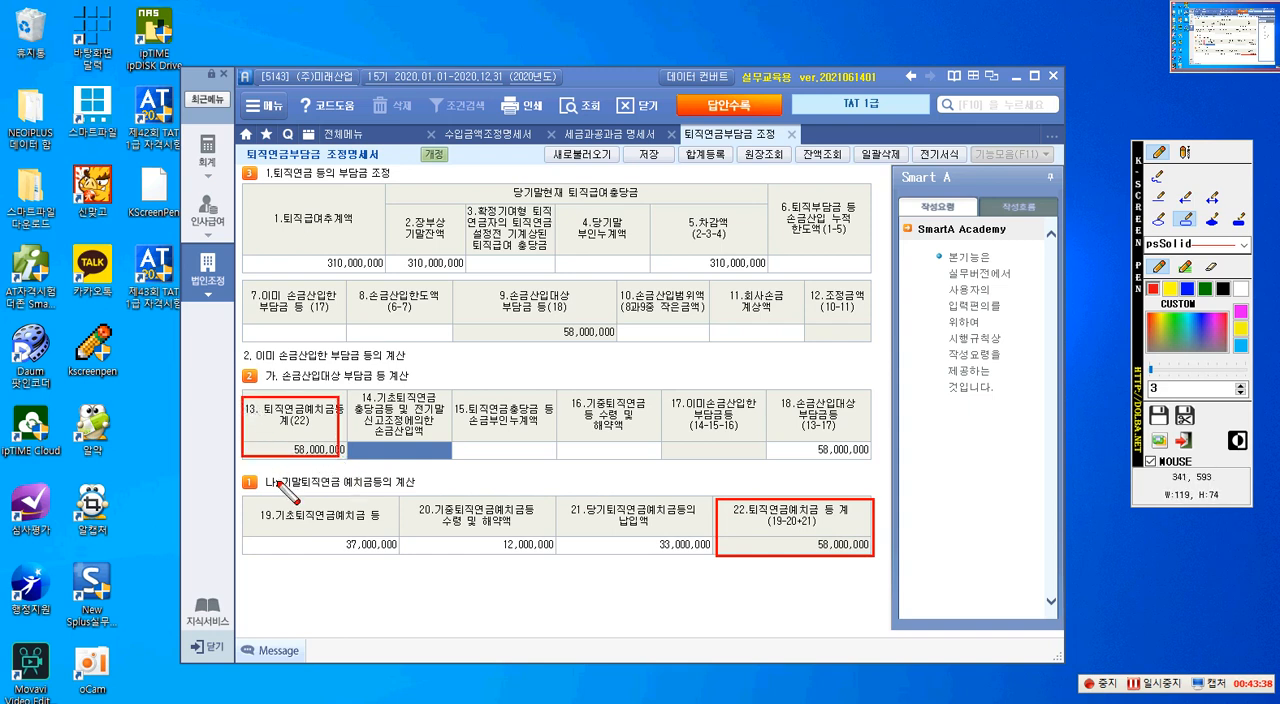
click(1187, 199)
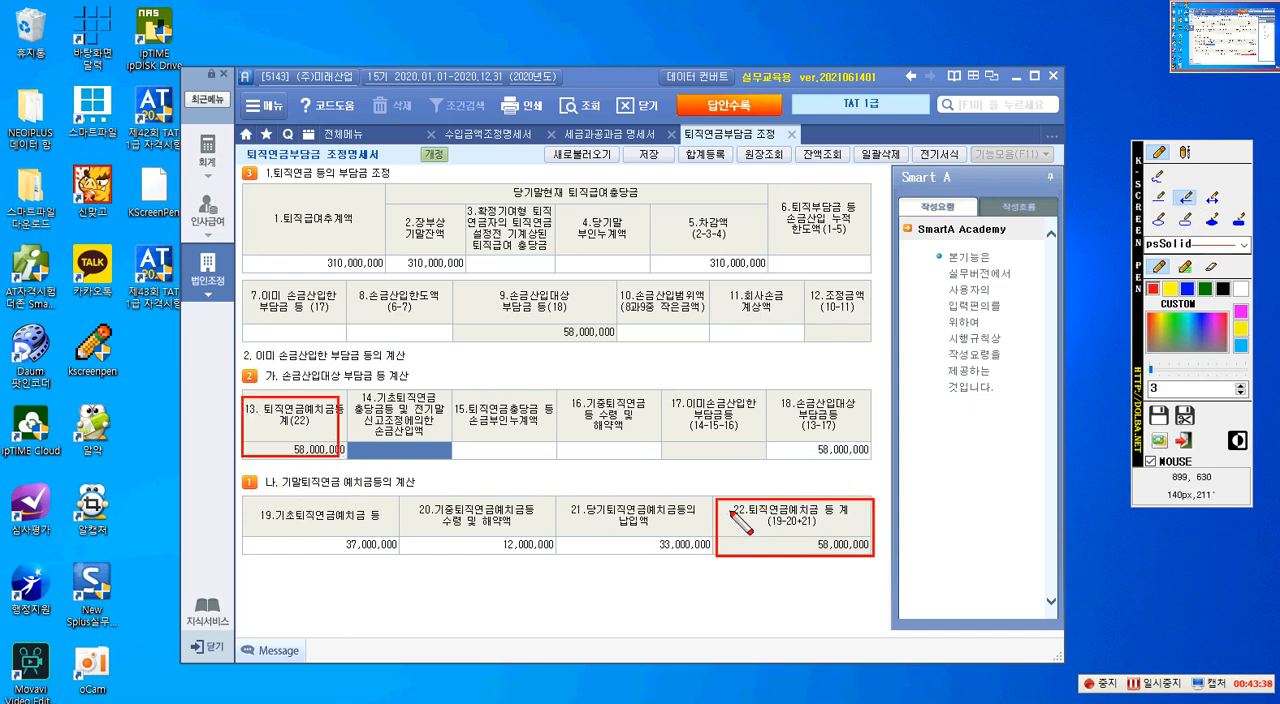
drag(338, 452, 732, 510)
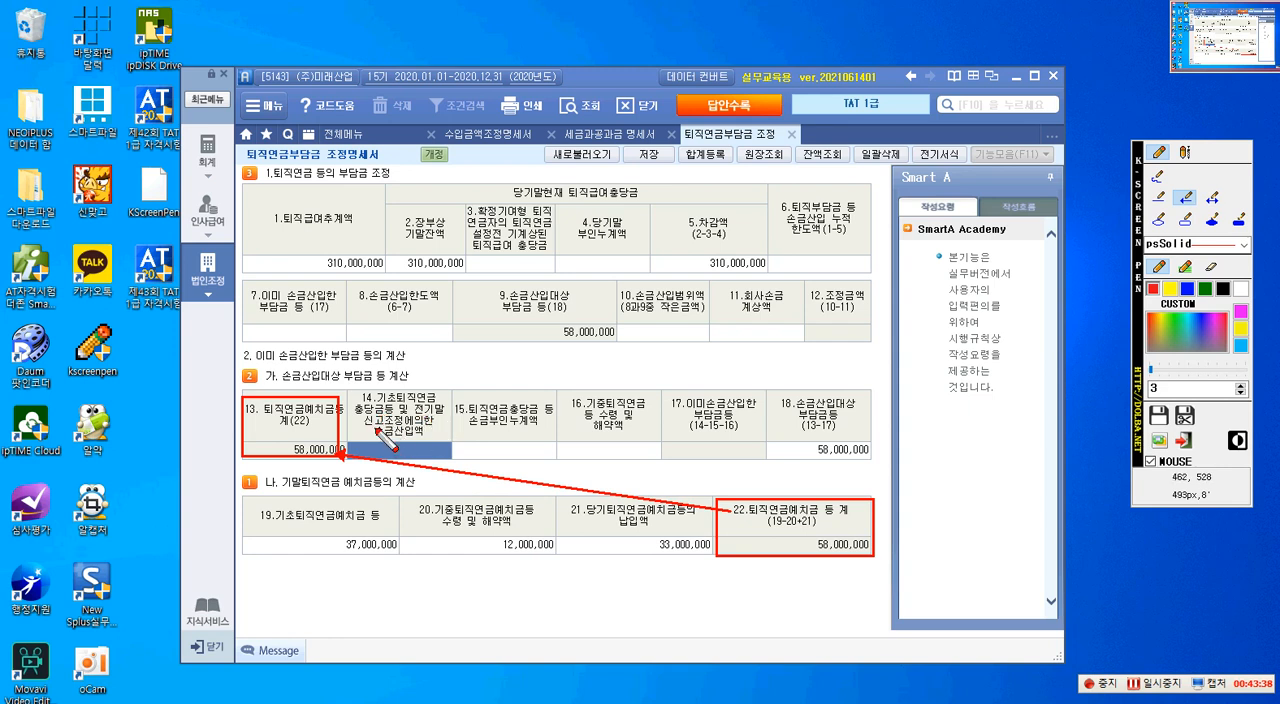
key(Escape)
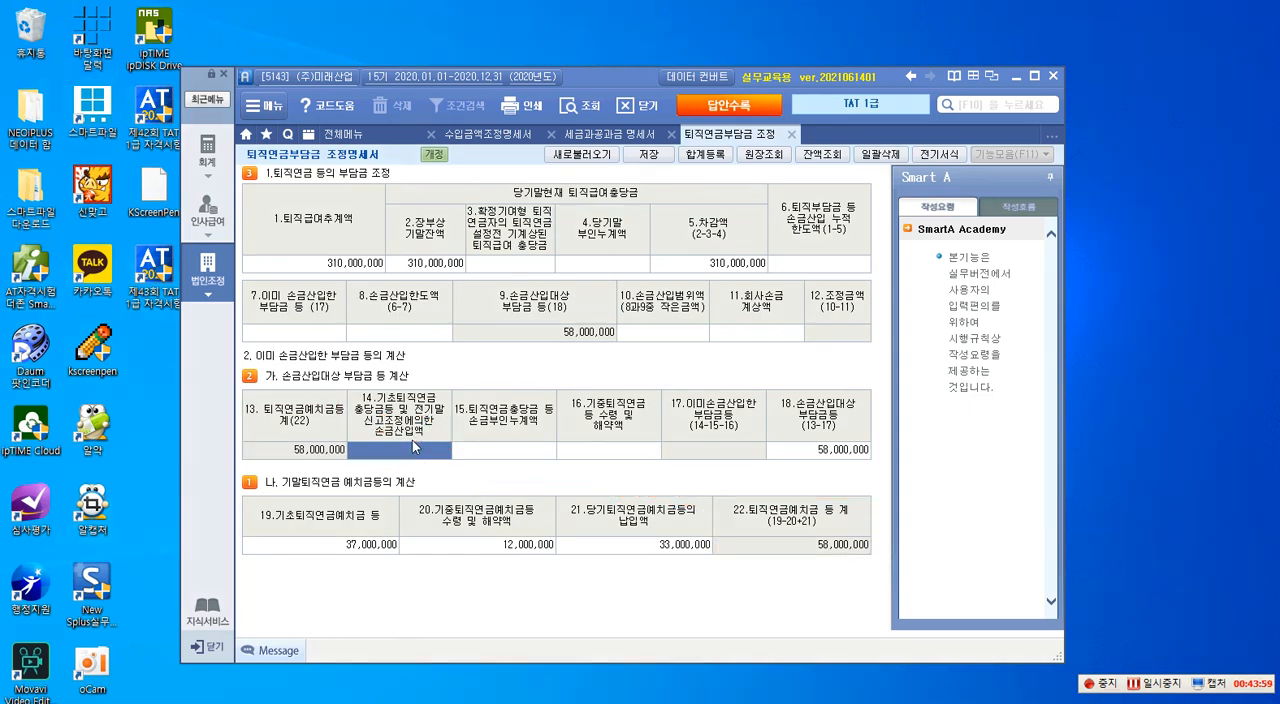
- In 가. 손금산입대상 부담금 등 계산, enter 37,000,000 for item 14 and 12,000,000 for item 16, leaving item 15 blank
click(480, 448)
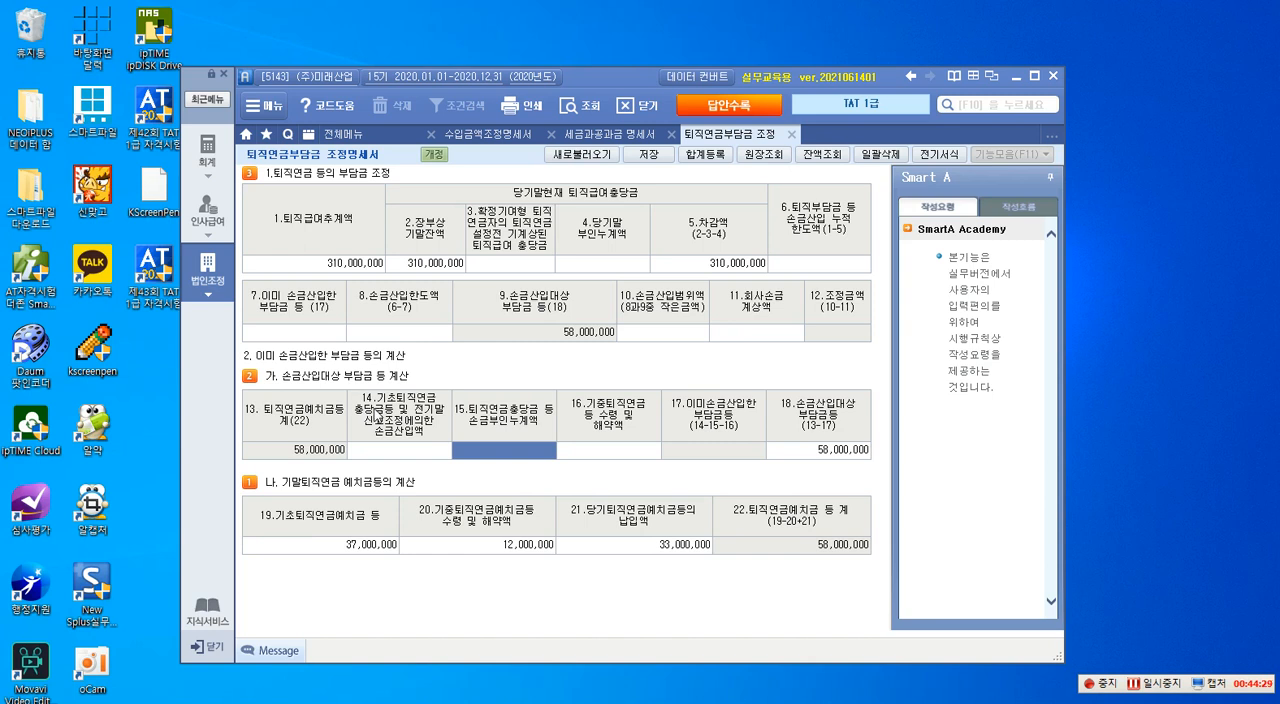
click(400, 451)
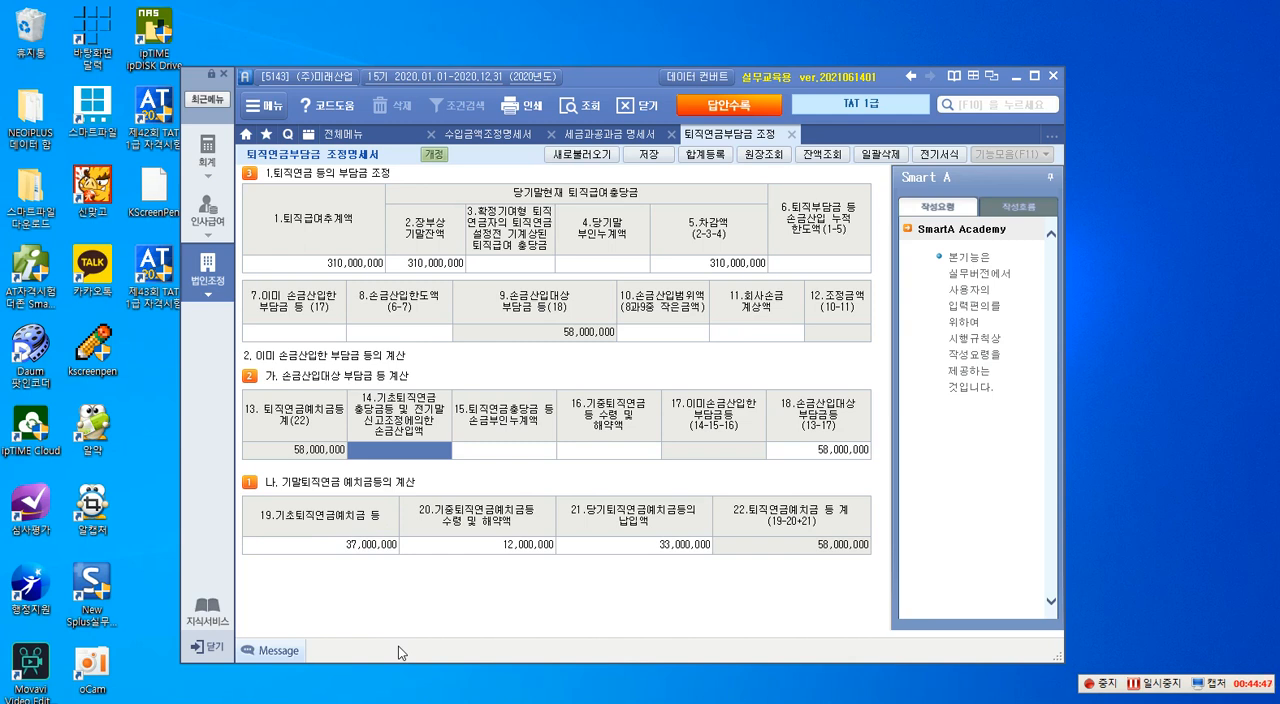
text(37000000)
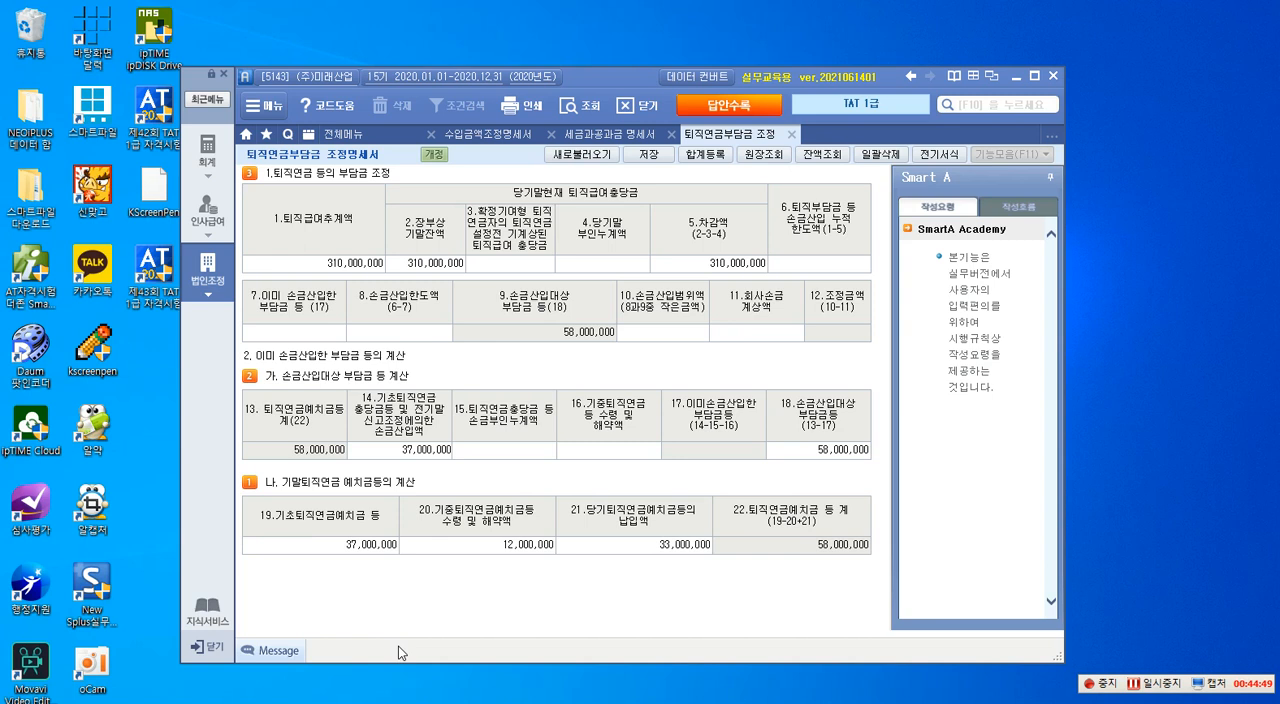
key(Return)
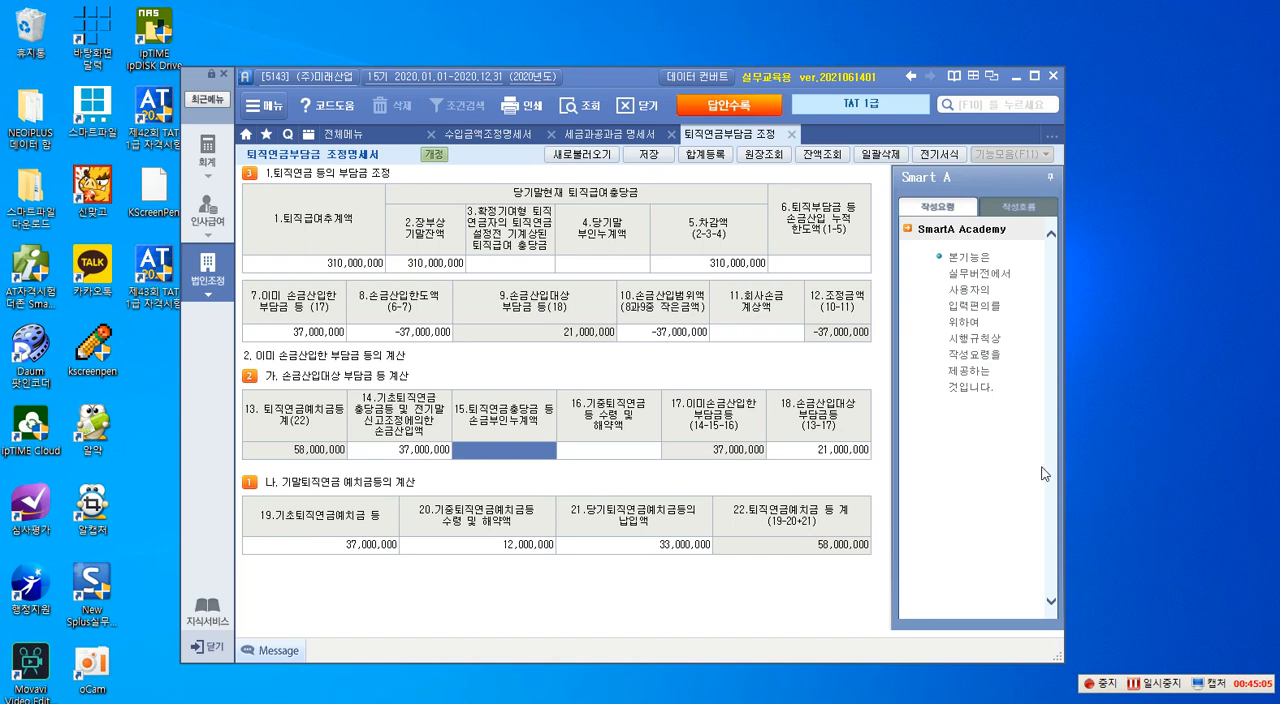
key(Return)
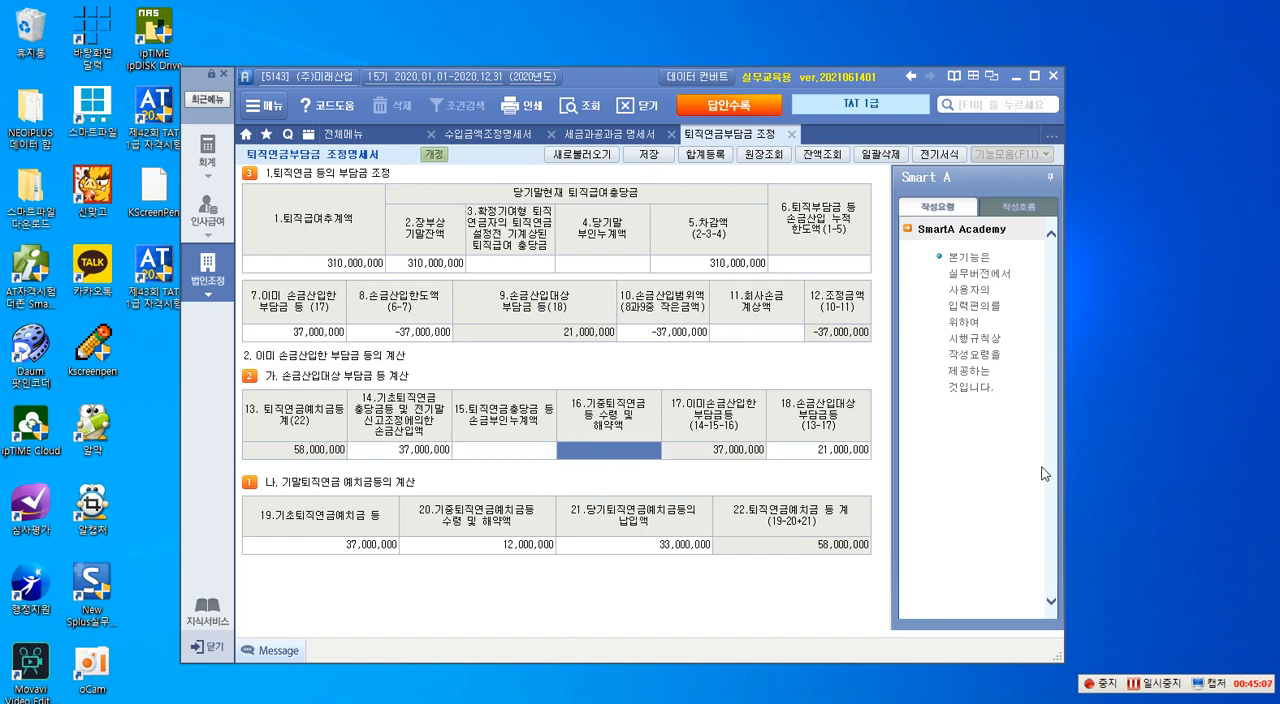
text(12,000,000)
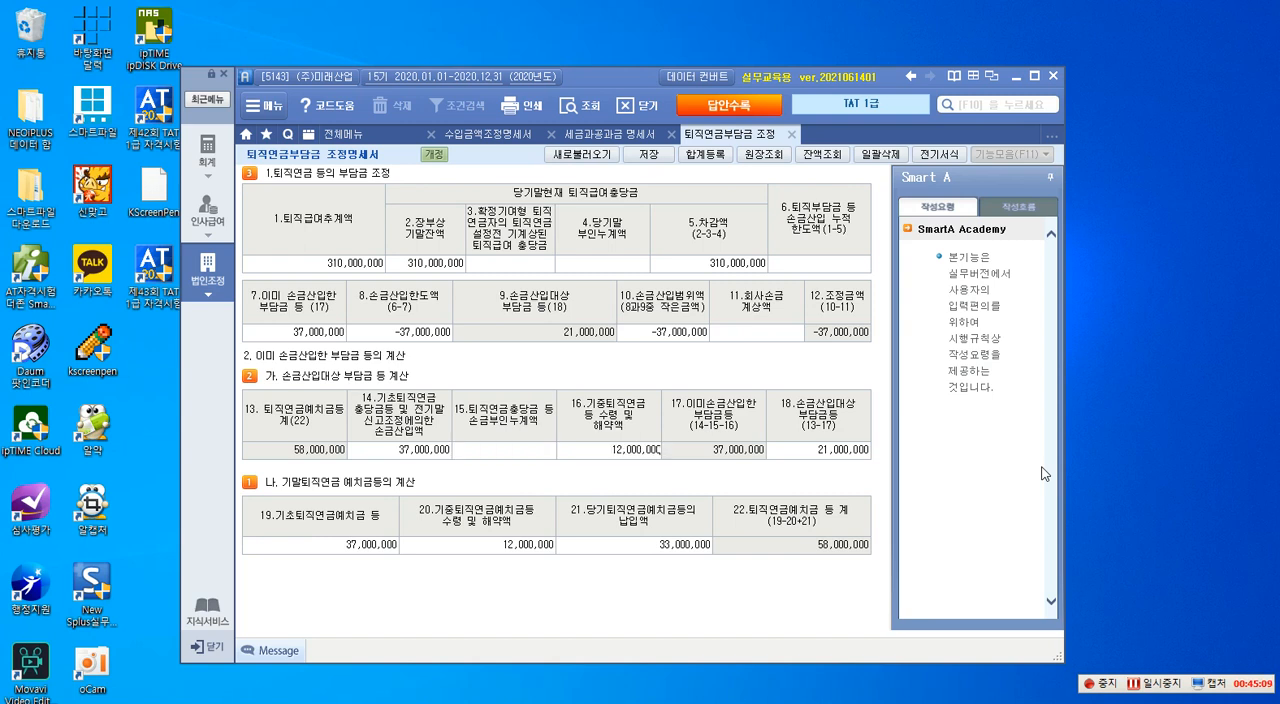
key(Return)
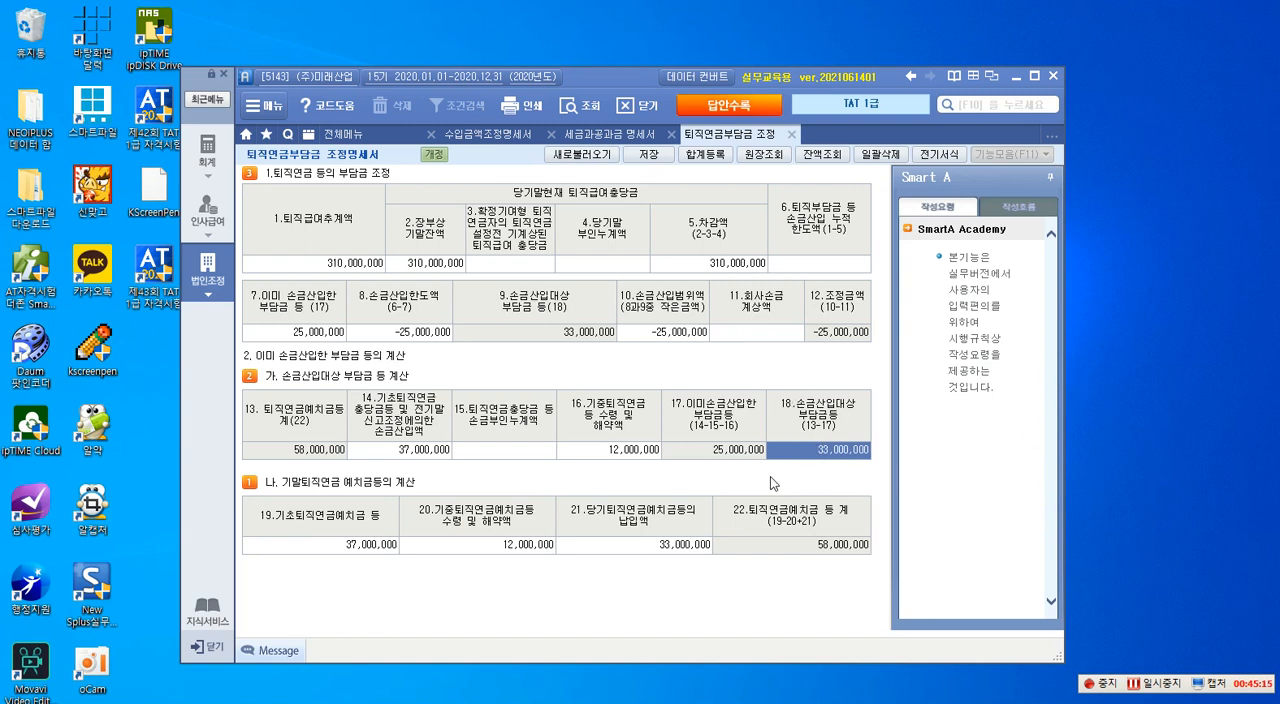
- Outline items 18 and 21, the whole of section 2 and the heading "1.퇴직연금 등의 부담금 조정" with red rectangles
key(F12)
click(1185, 219)
mouse_move(768, 391)
mouse_down()
mouse_move(828, 454)
mouse_move(872, 462)
mouse_up()
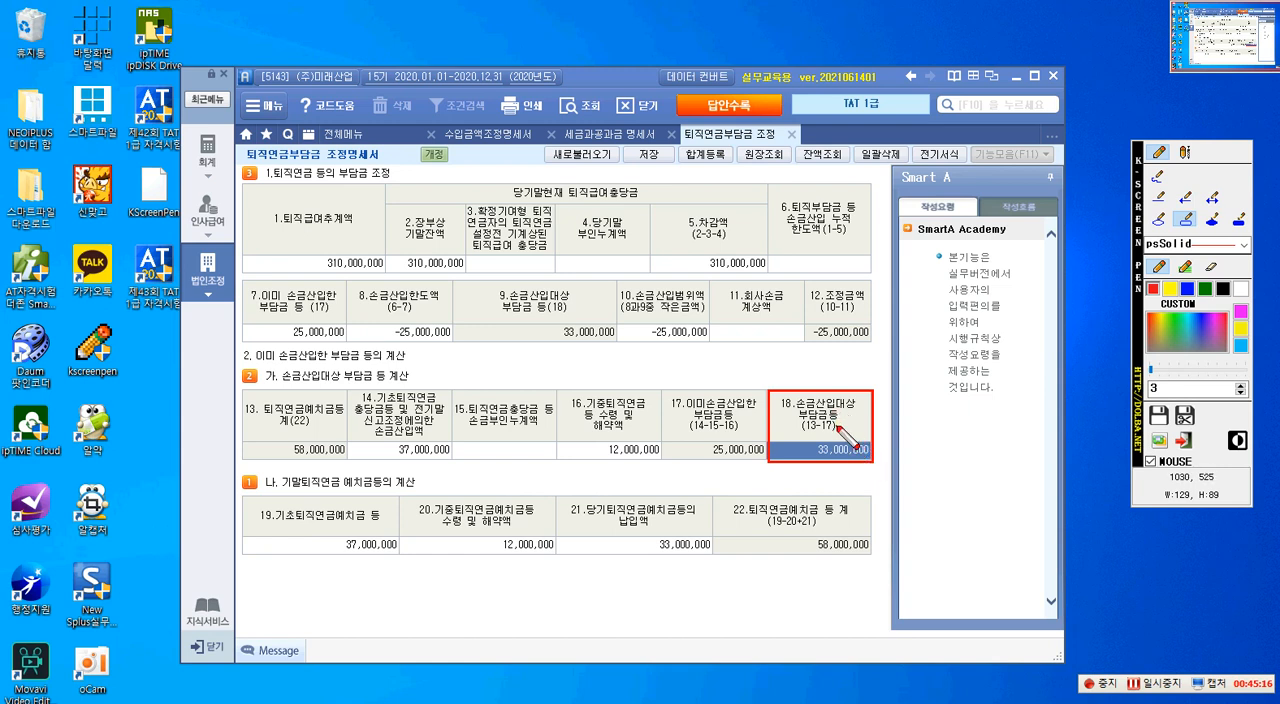
mouse_move(556, 495)
mouse_down()
mouse_move(594, 556)
mouse_move(714, 553)
mouse_up()
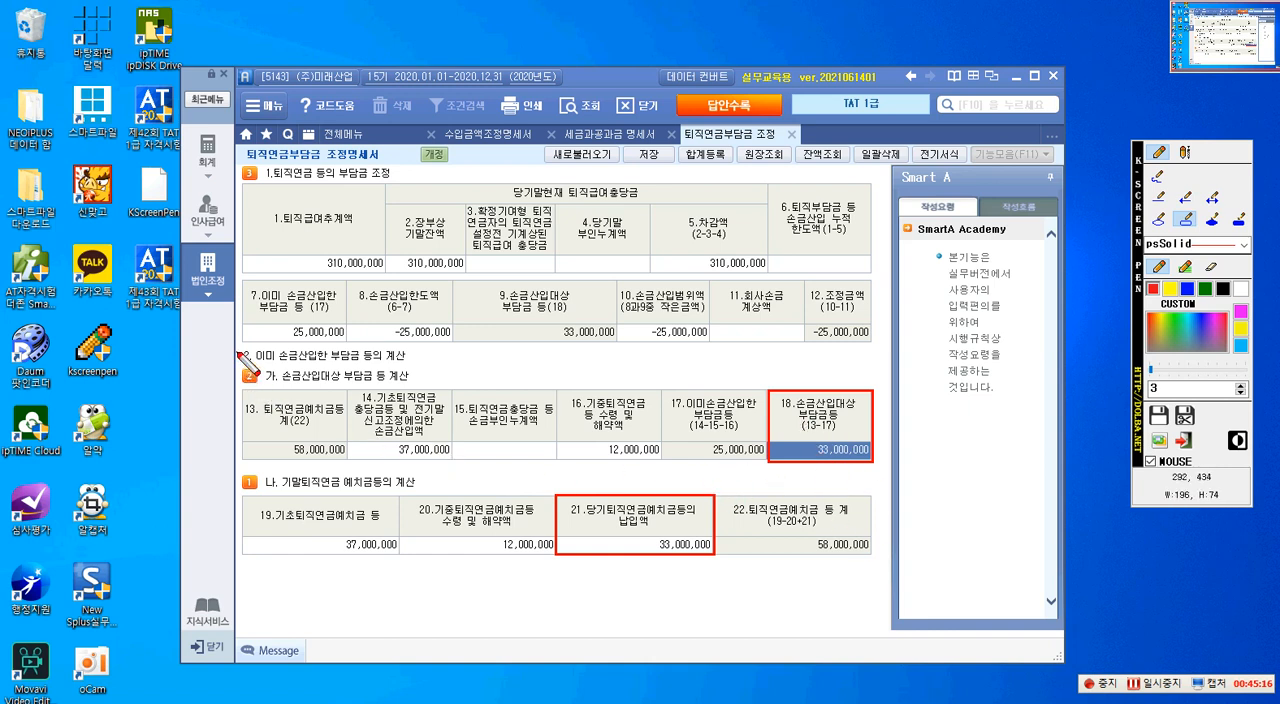
drag(806, 578, 890, 560)
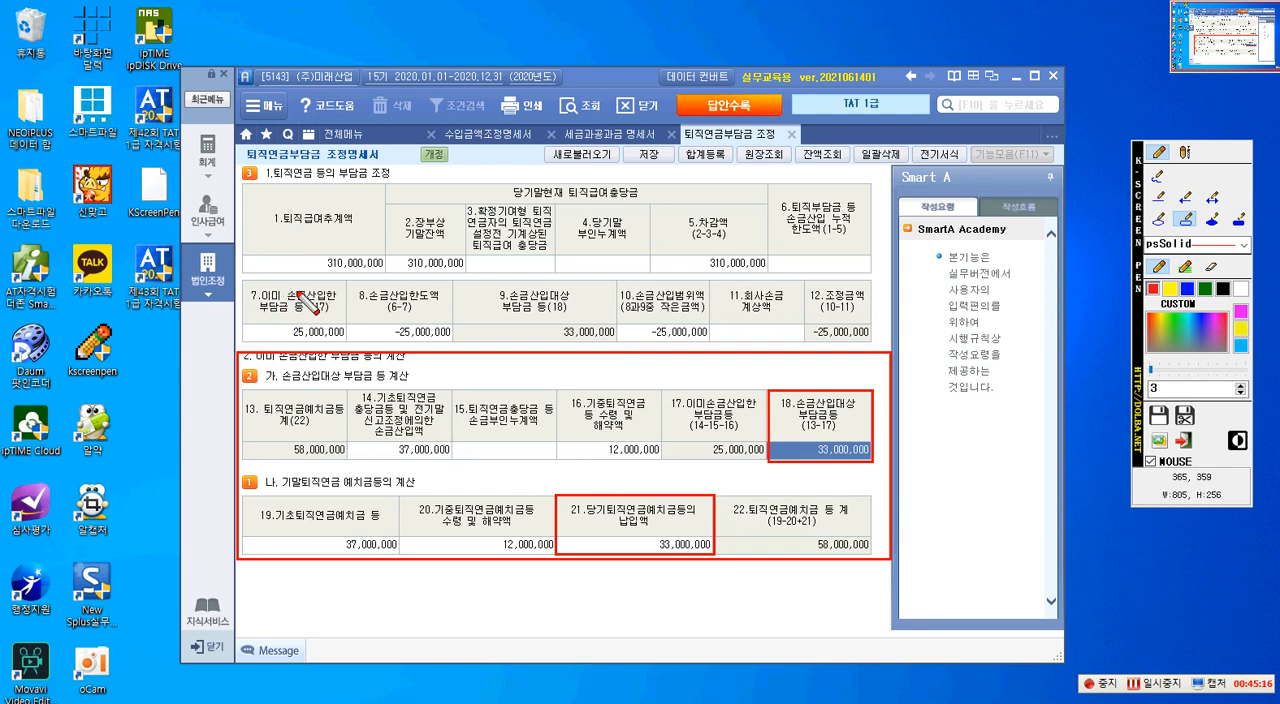
mouse_move(263, 161)
mouse_down()
mouse_move(341, 193)
mouse_move(400, 184)
mouse_up()
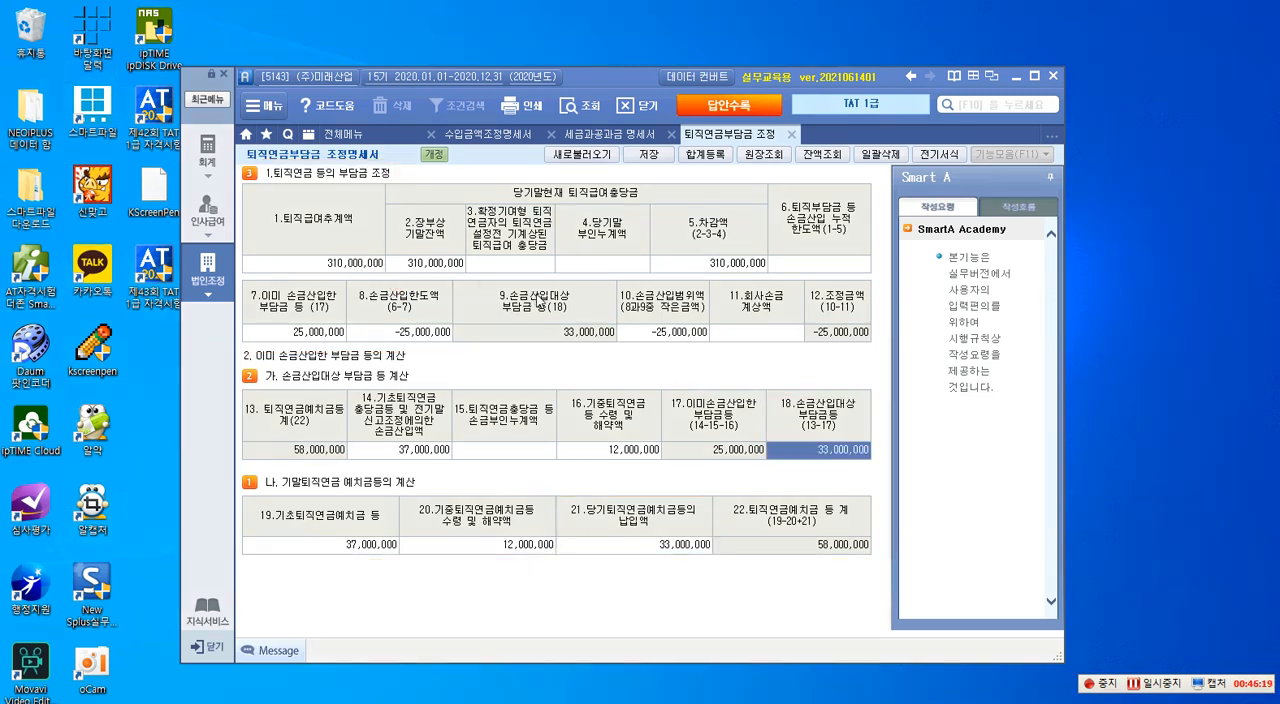
- Outline the headings "당기말현재 퇴직급여충당금" and "4.당기말 부인누계액" with red rectangles, and clear the annotations
click(519, 262)
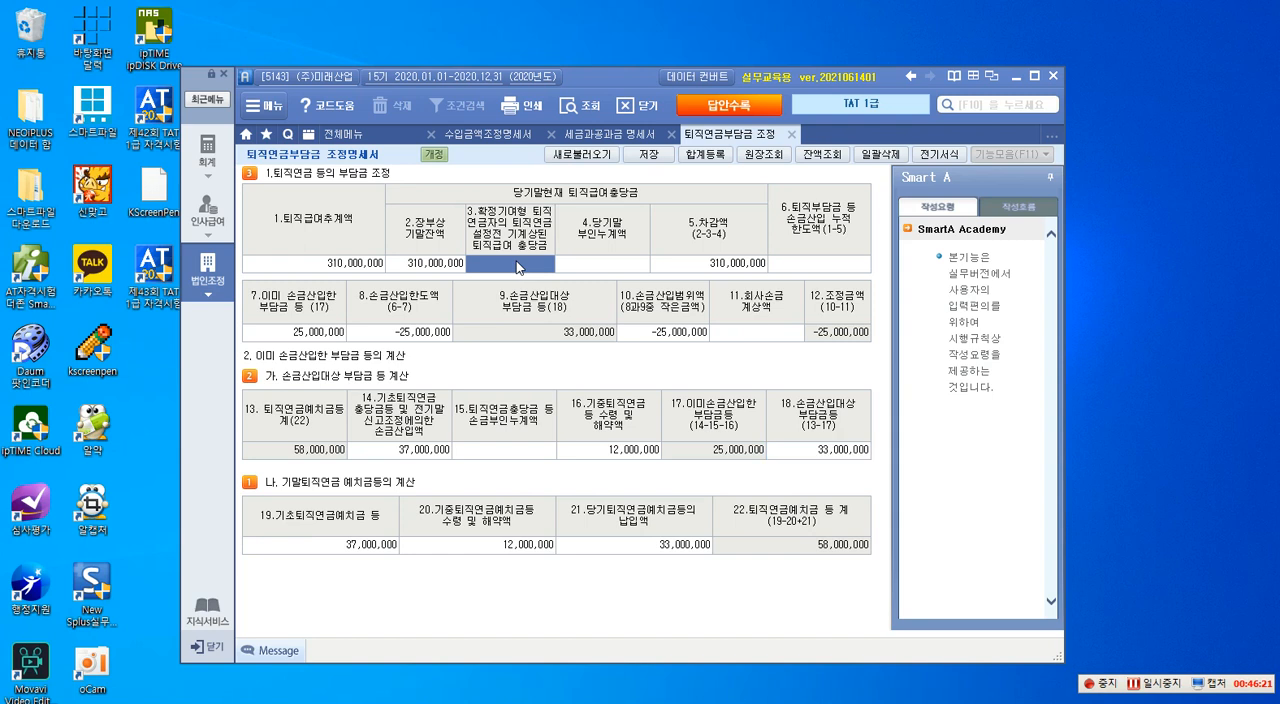
click(597, 262)
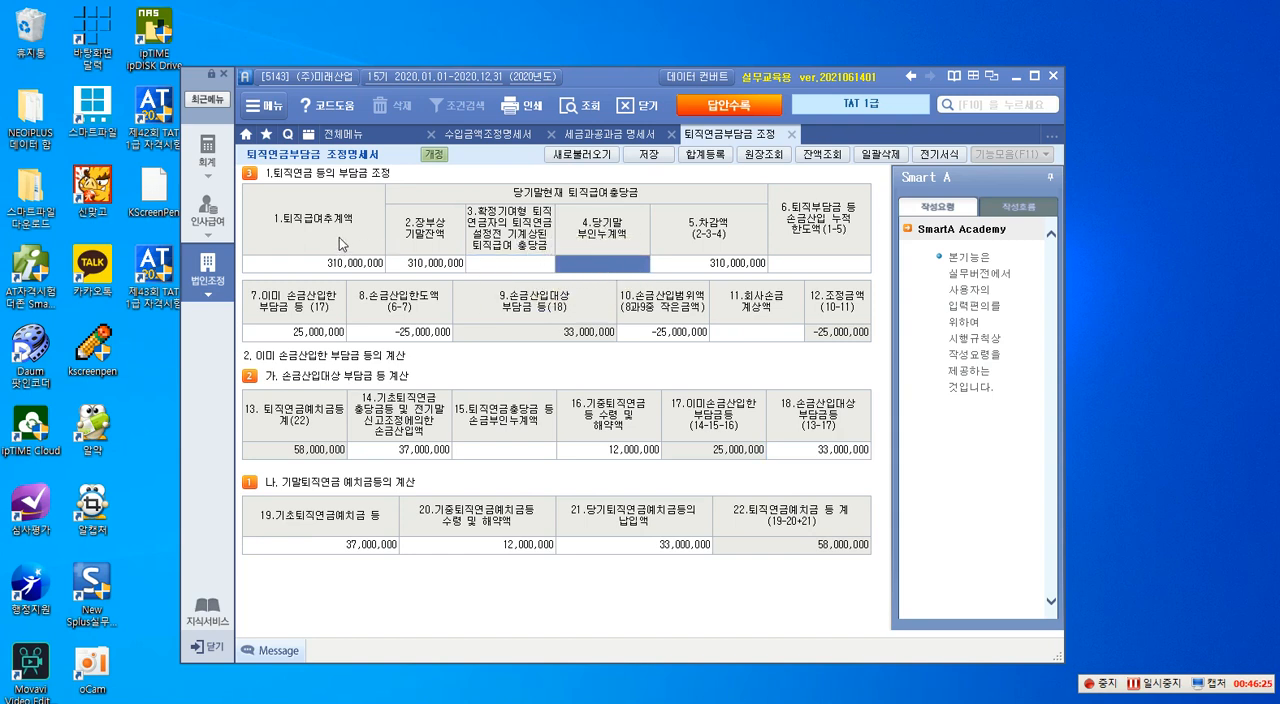
key(F12)
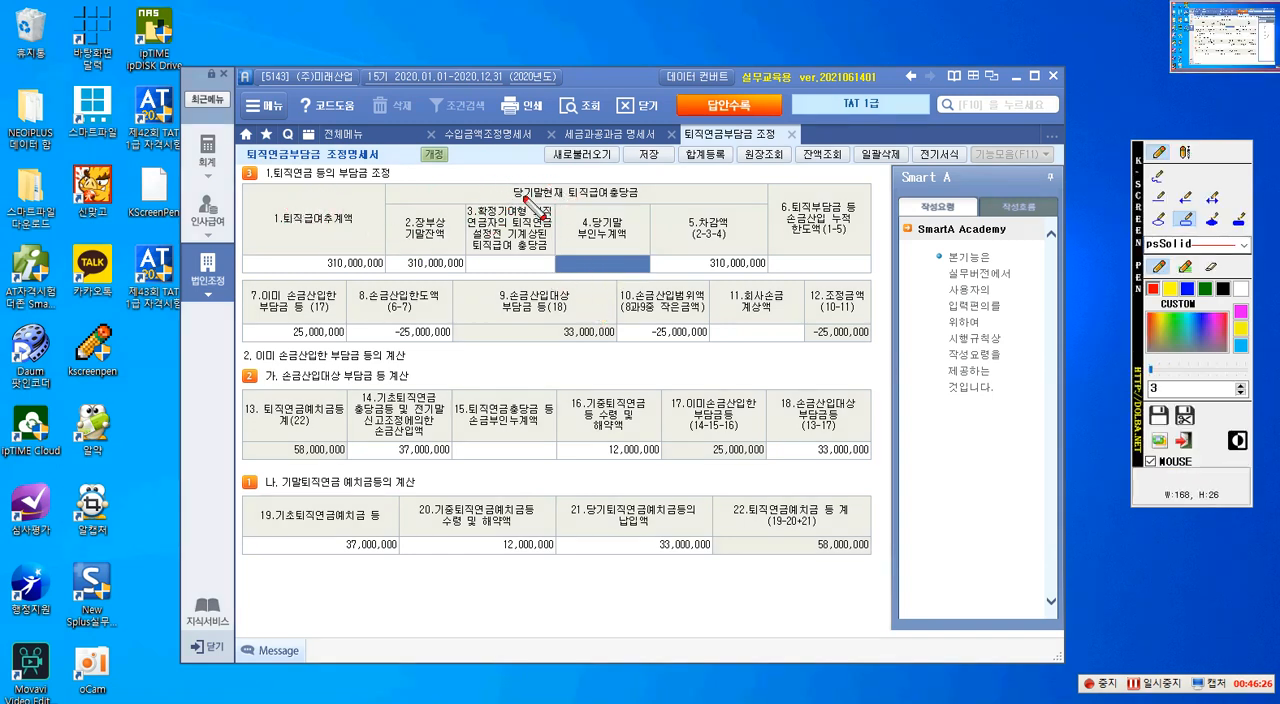
drag(497, 180, 648, 208)
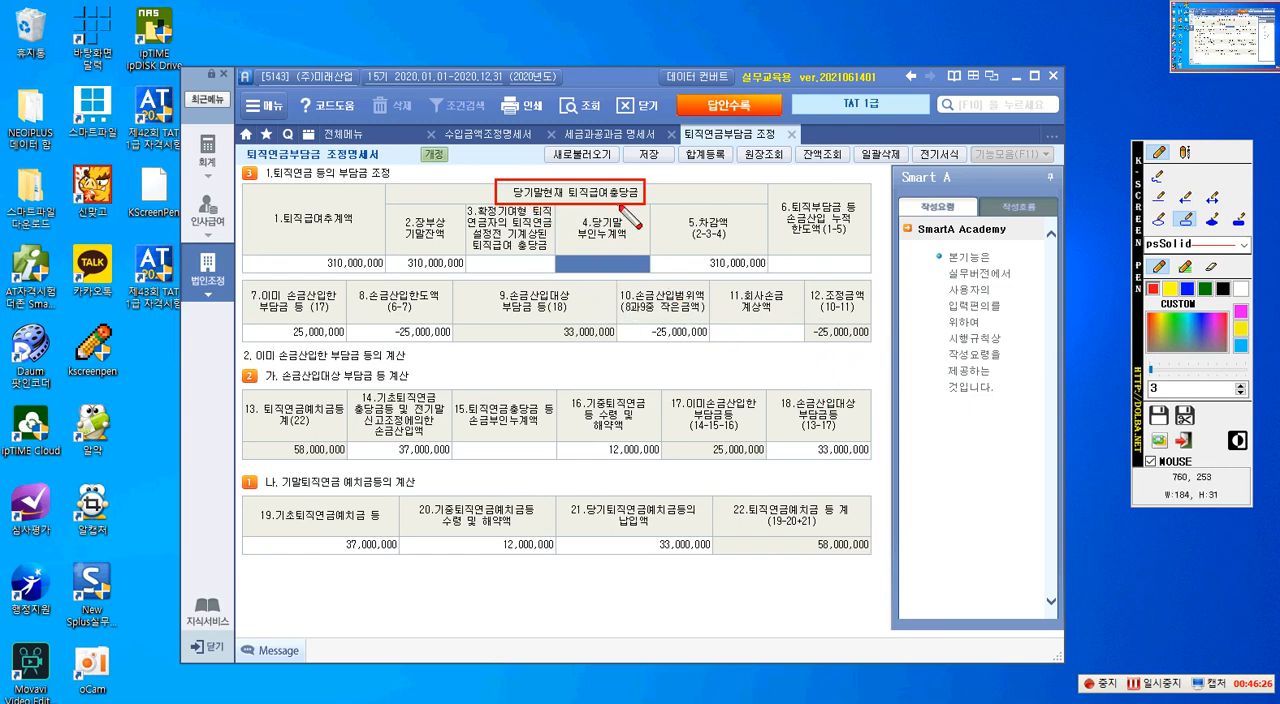
drag(561, 213, 650, 252)
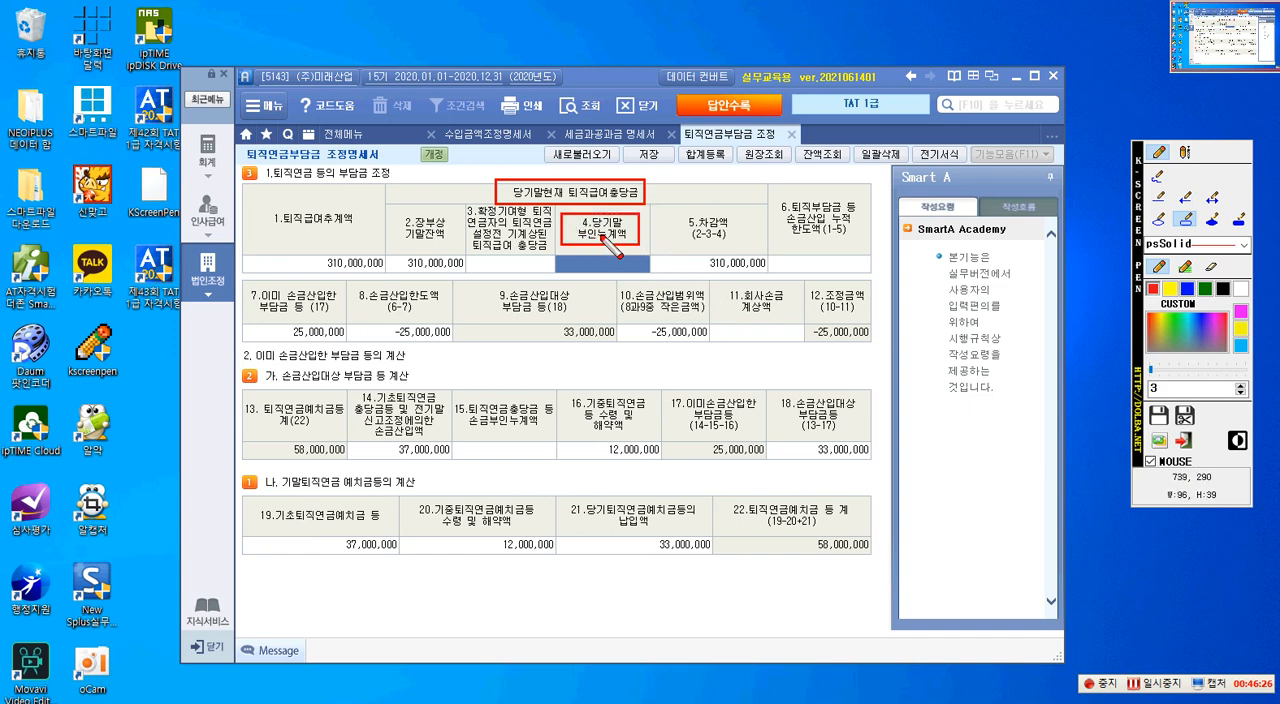
key(Escape)
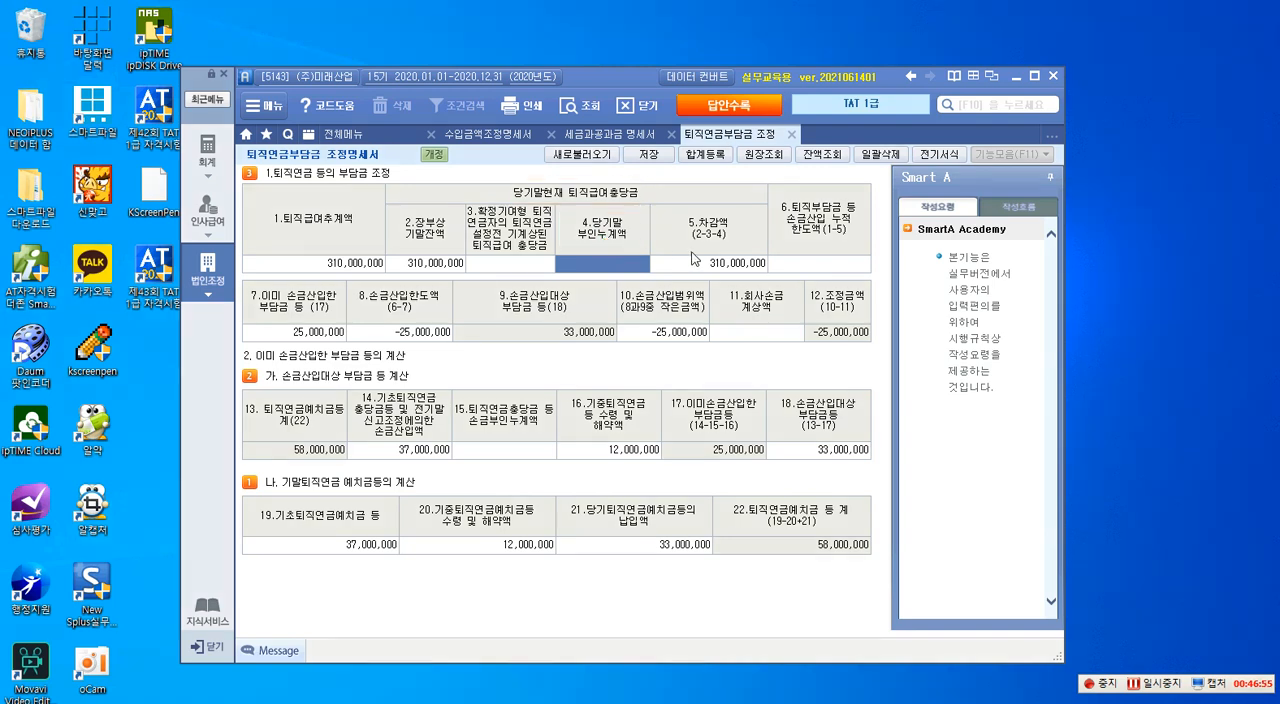
- Open the 퇴직급여충당금조정명세서 and outline items 15.회사계상액, 7.기초충당금 부인누계액 and 8.기중 퇴직금 지급액 with red rectangles, and clear the annotations
click(200, 276)
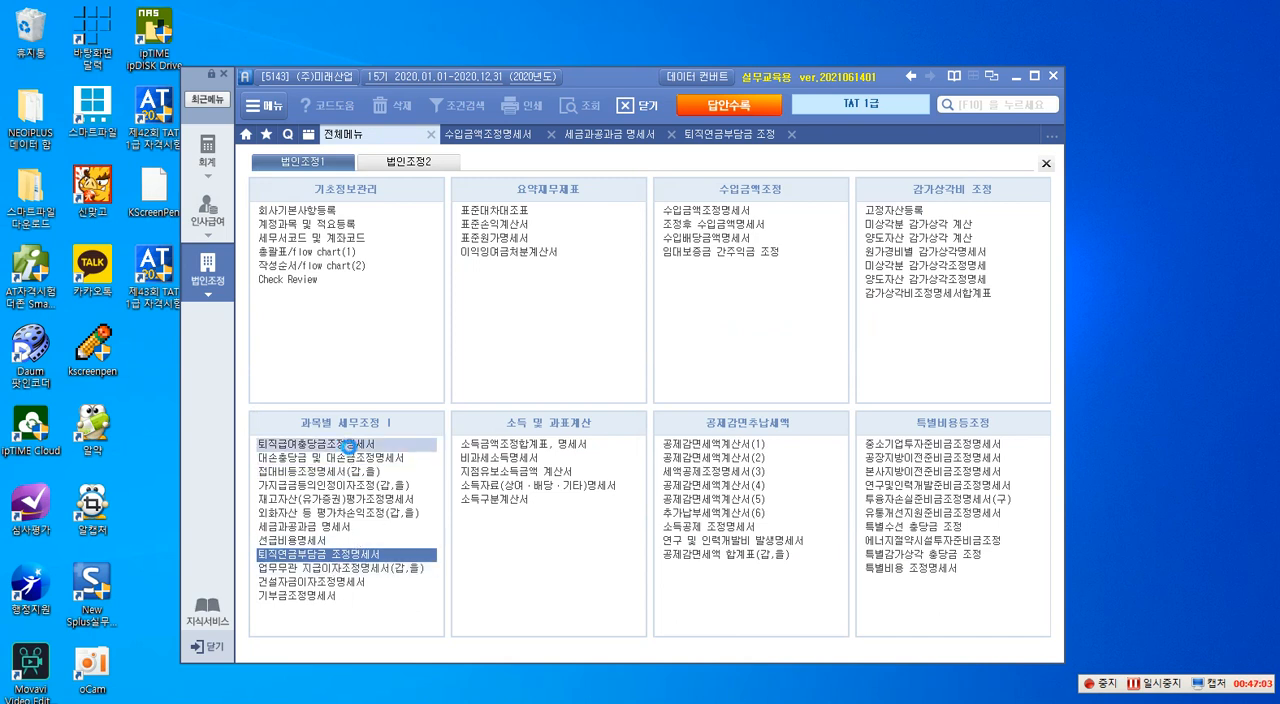
click(351, 450)
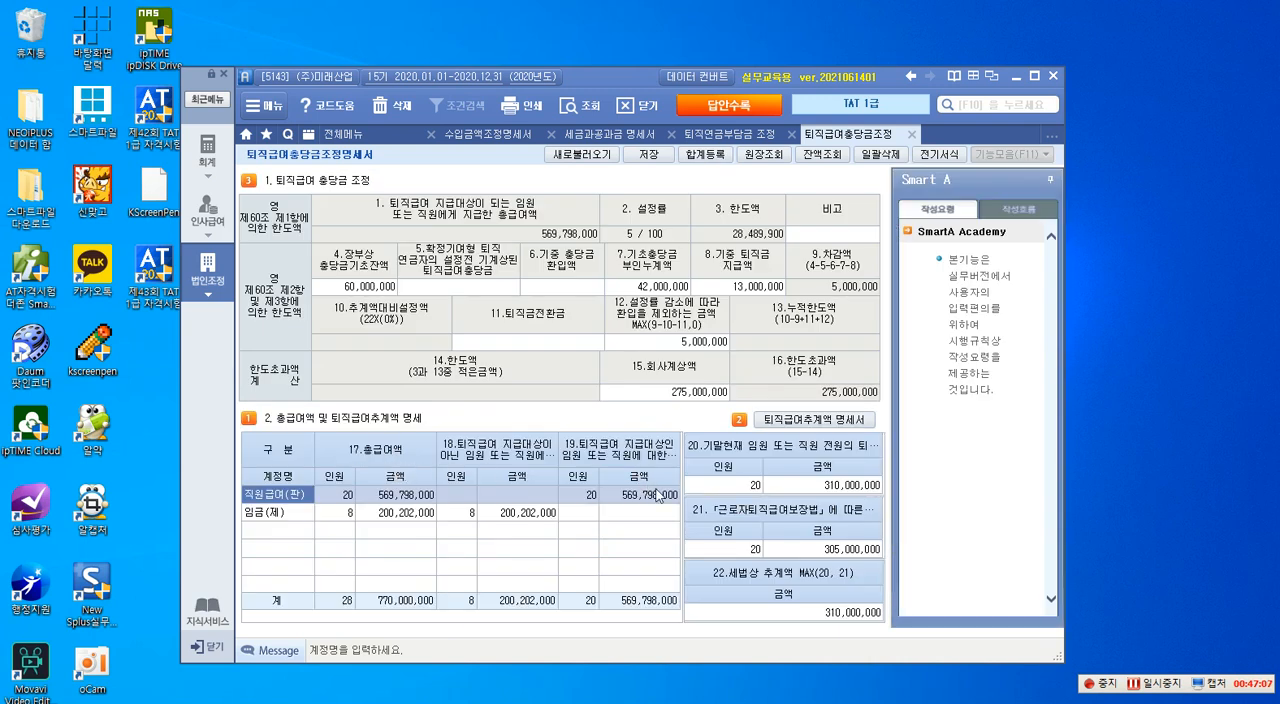
key(ctrl+F1)
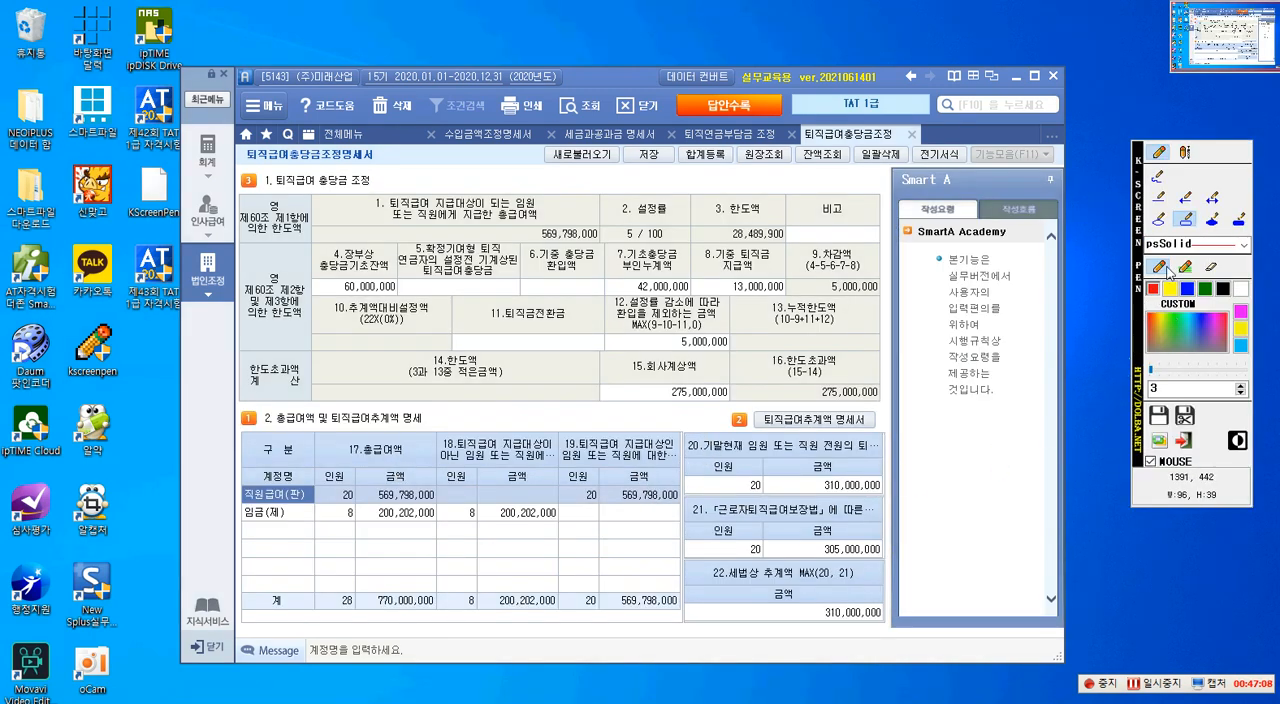
click(1188, 222)
drag(600, 354, 733, 401)
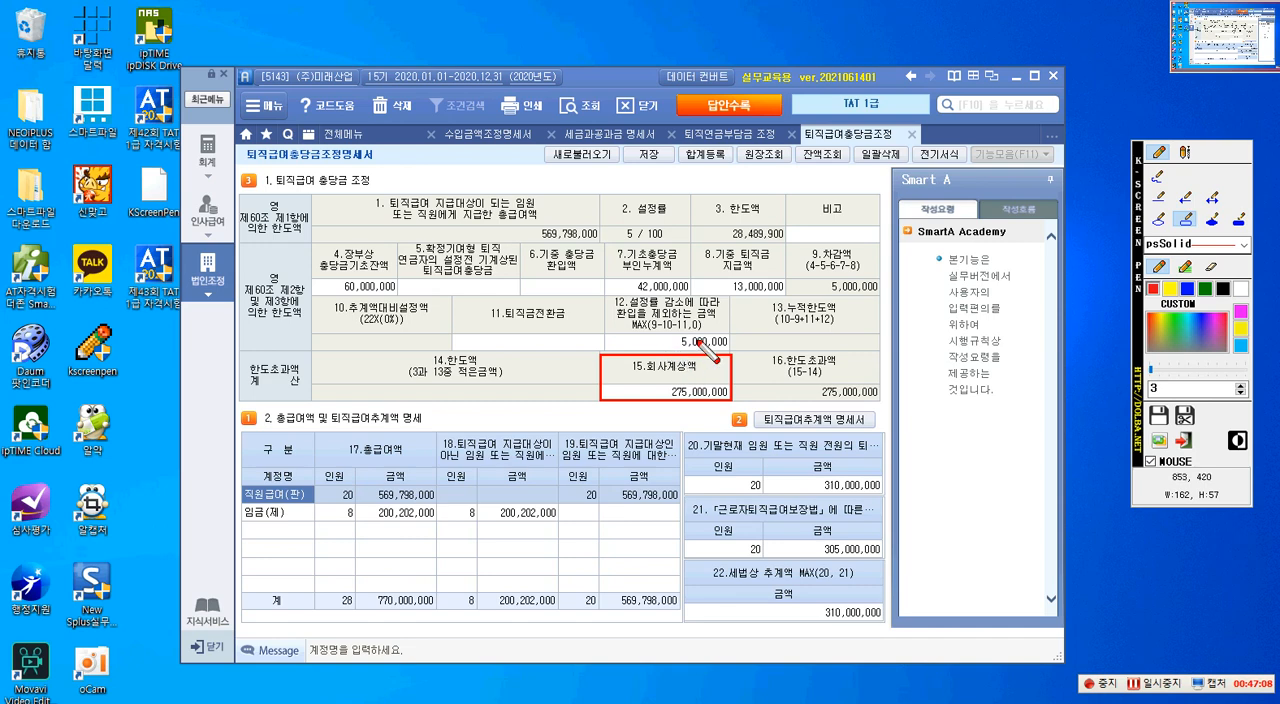
mouse_move(606, 242)
mouse_down()
mouse_move(625, 280)
mouse_move(690, 293)
mouse_up()
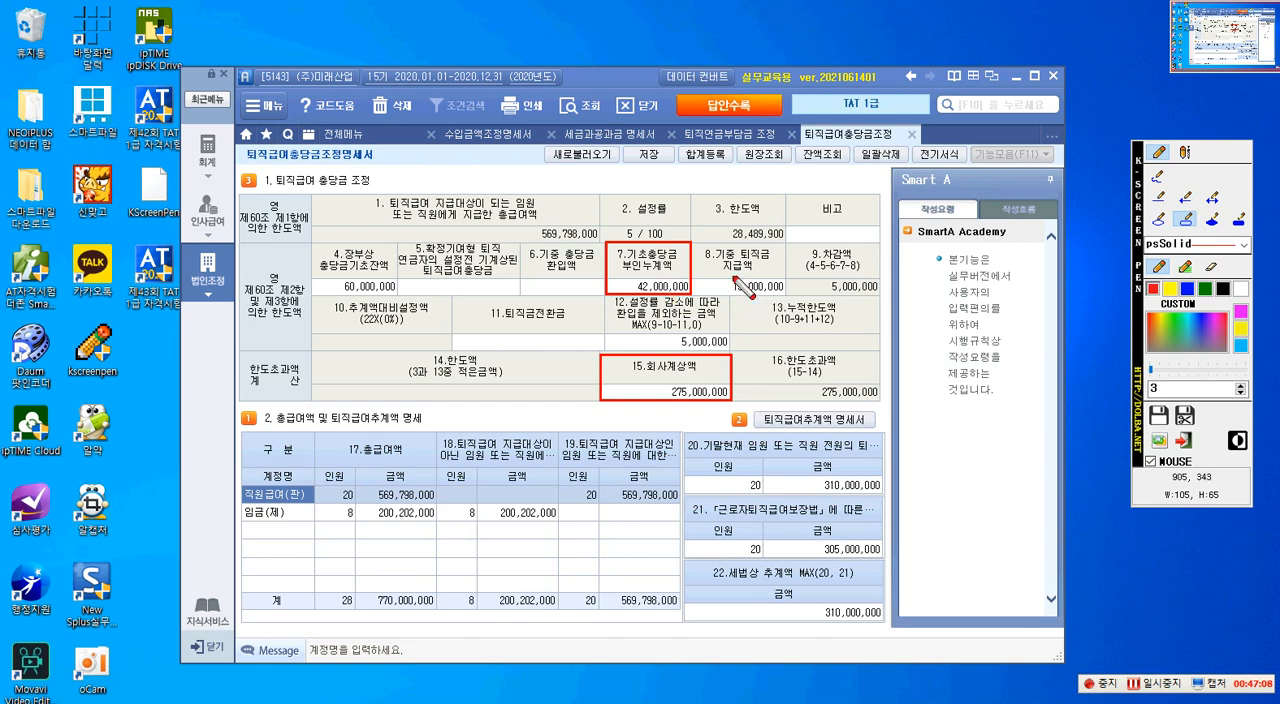
drag(696, 242, 787, 293)
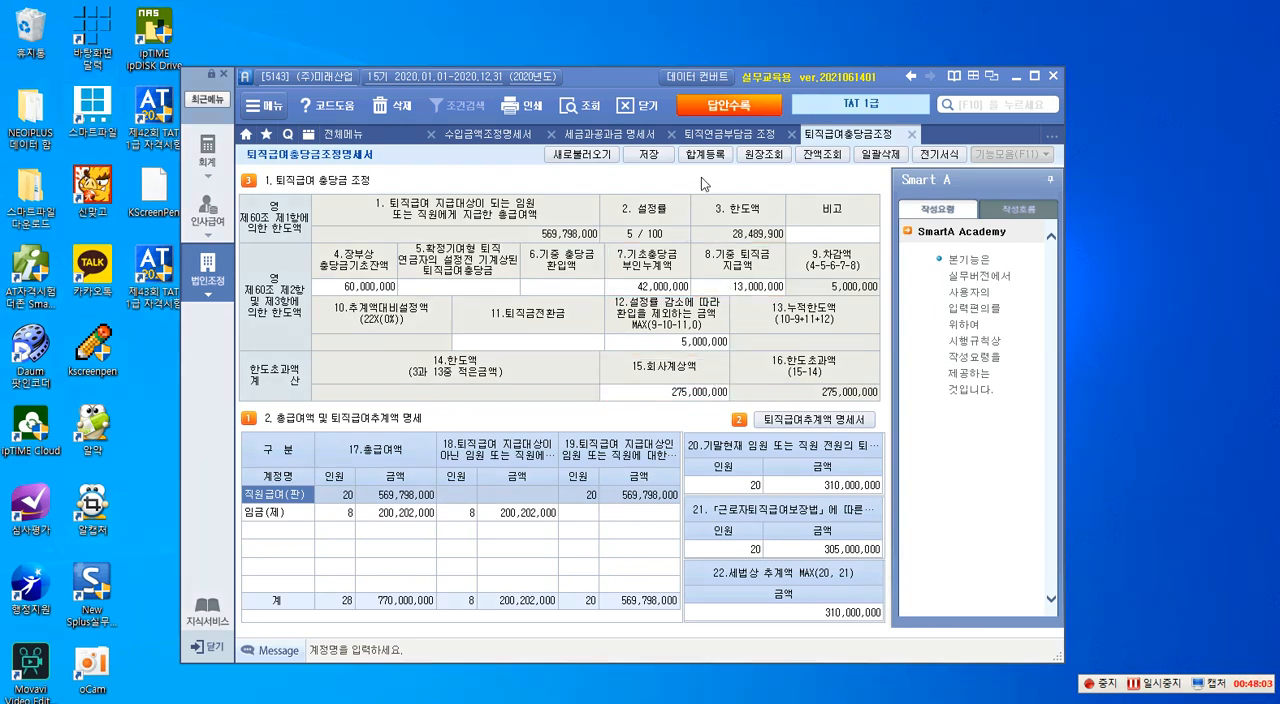
- Look up the 2020 ledger of account 295 and open the voucher behind the 12/15 직원 퇴직금 지급 entry
click(749, 159)
text(295)
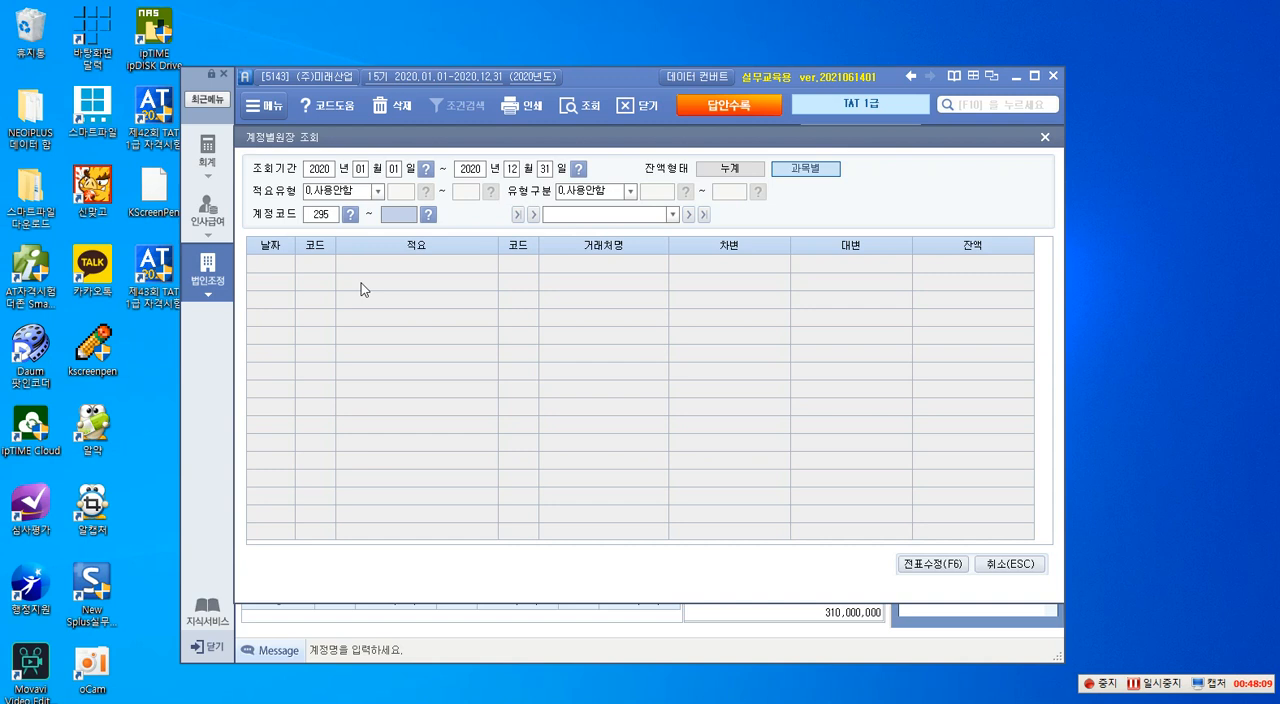
key(Return)
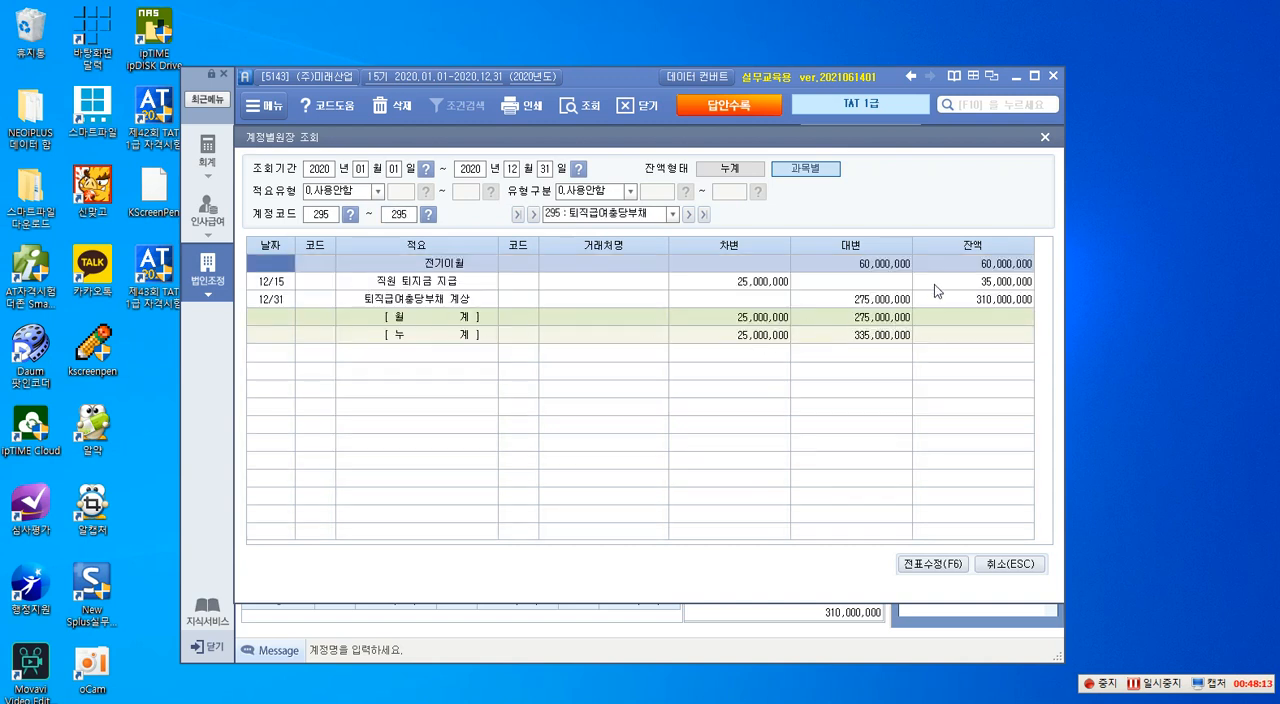
click(984, 265)
click(861, 265)
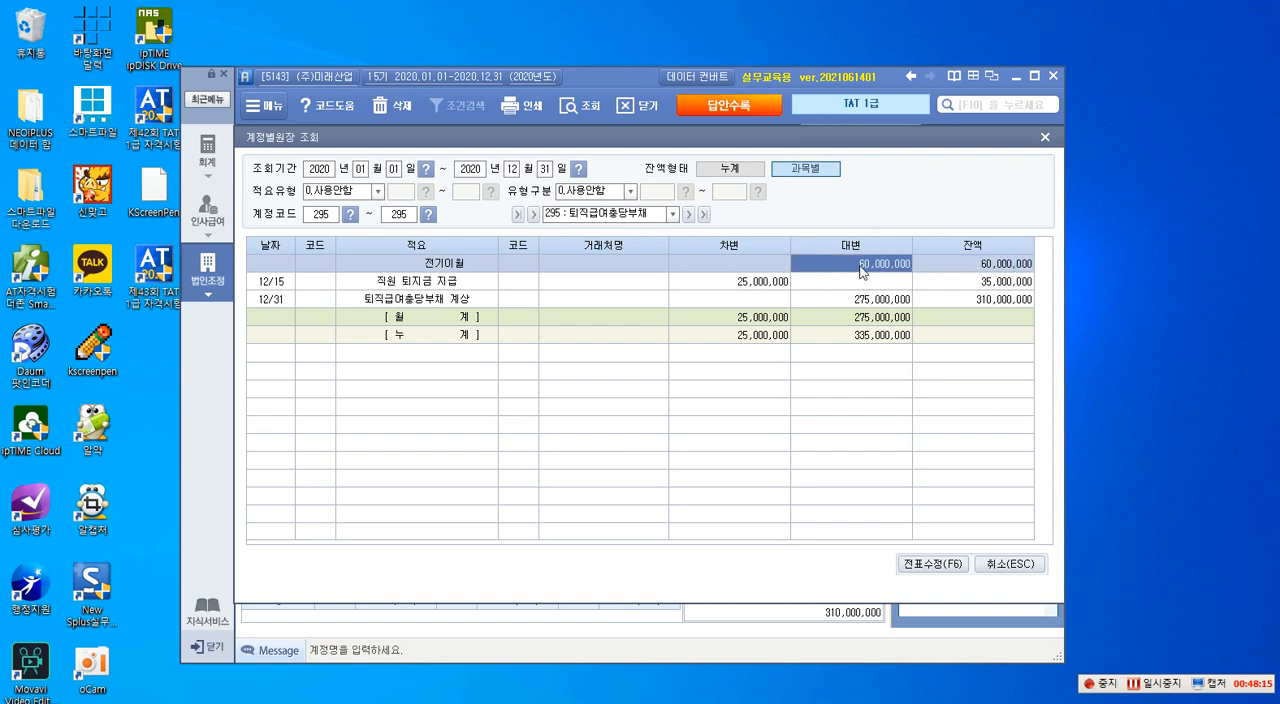
click(759, 287)
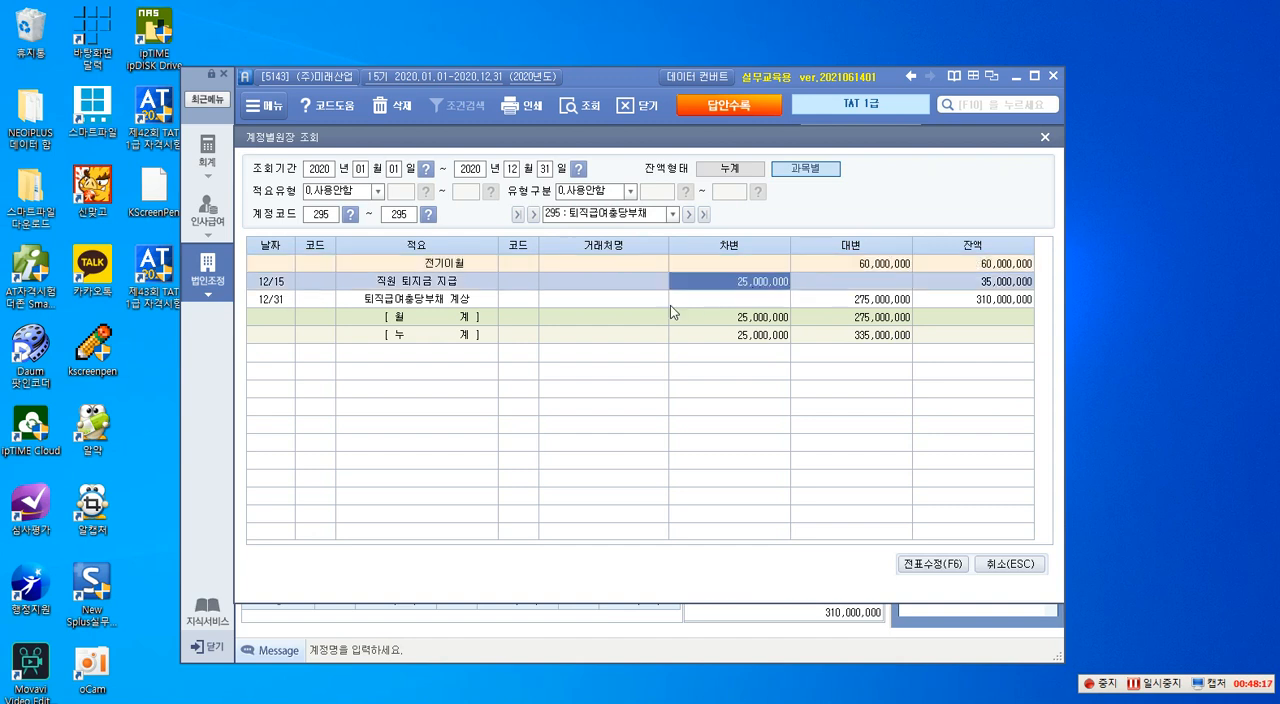
double_click(755, 287)
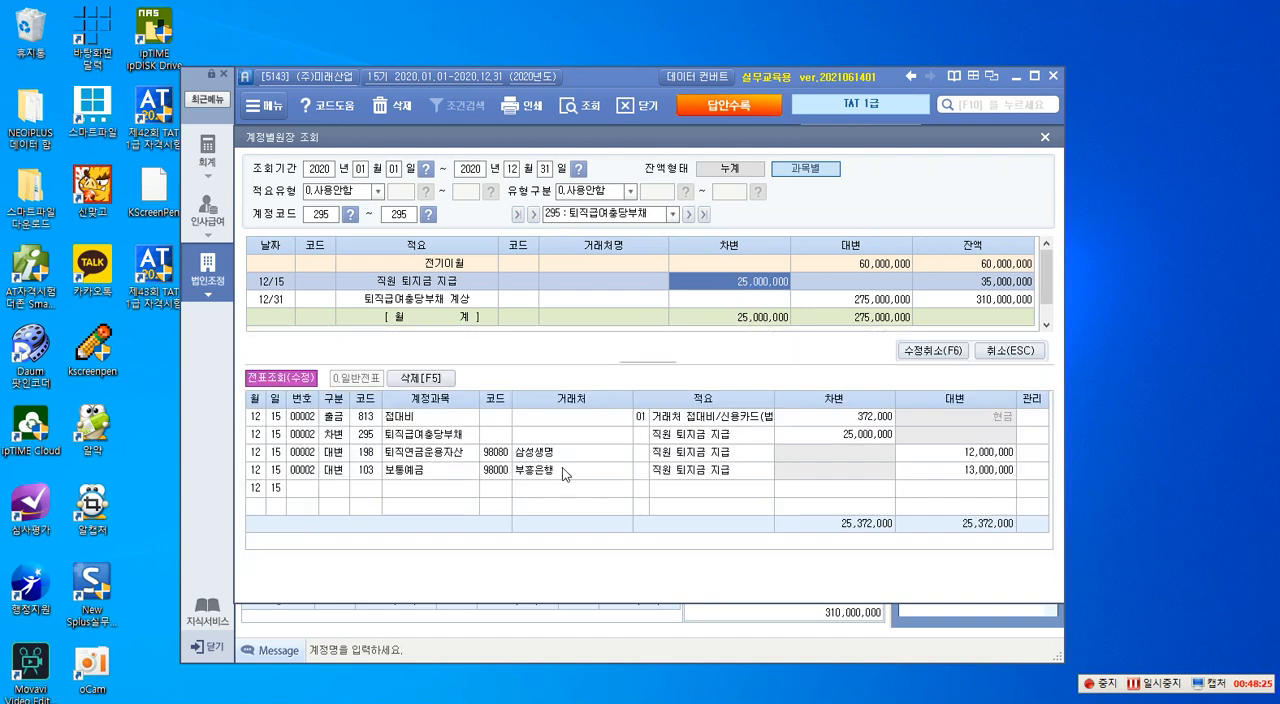
- Outline the 퇴직급여충당부채 debit line and the 퇴직연금운용자산 credit line with red rectangles, and close the ledger lookup
middle_click(697, 467)
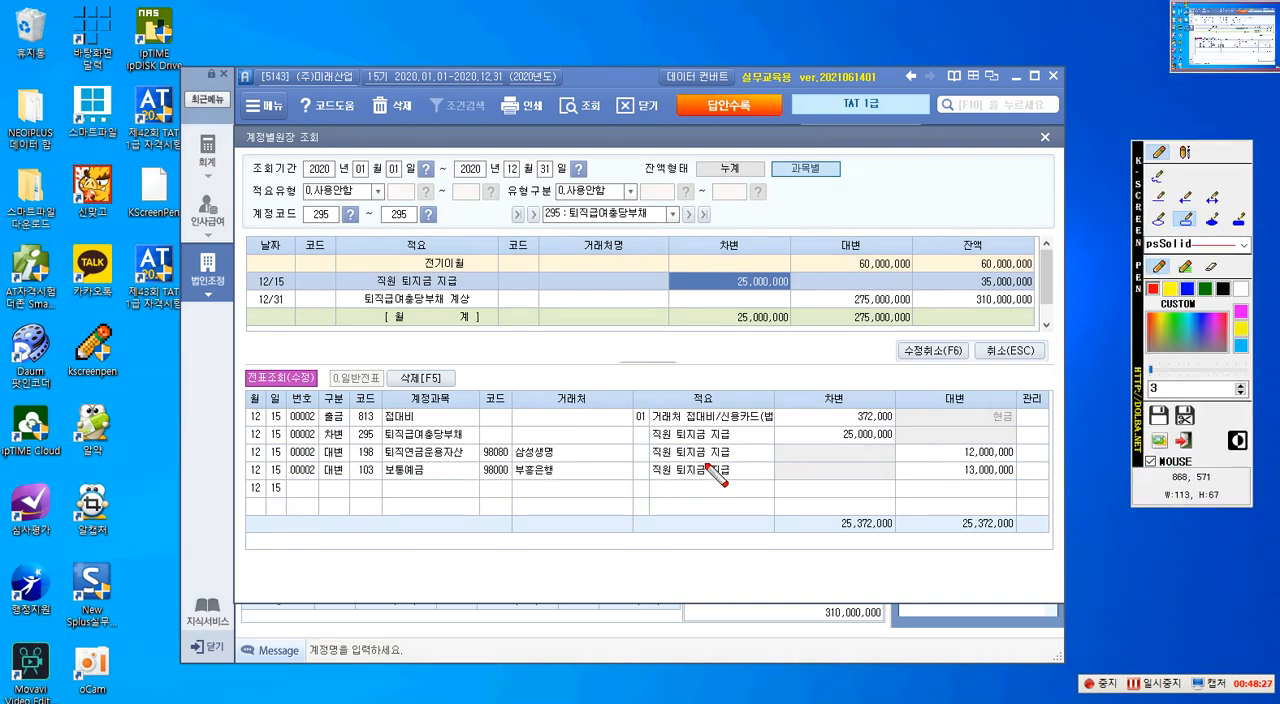
click(1190, 215)
drag(382, 426, 896, 440)
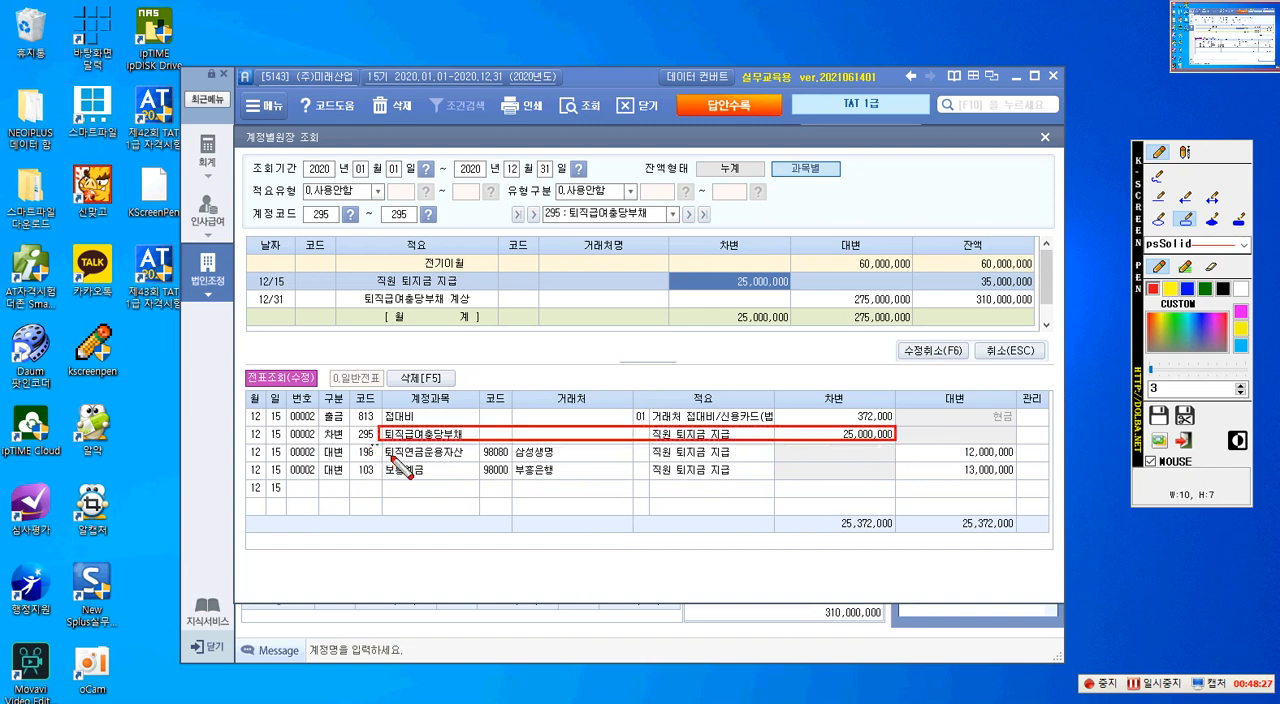
drag(832, 472, 1015, 461)
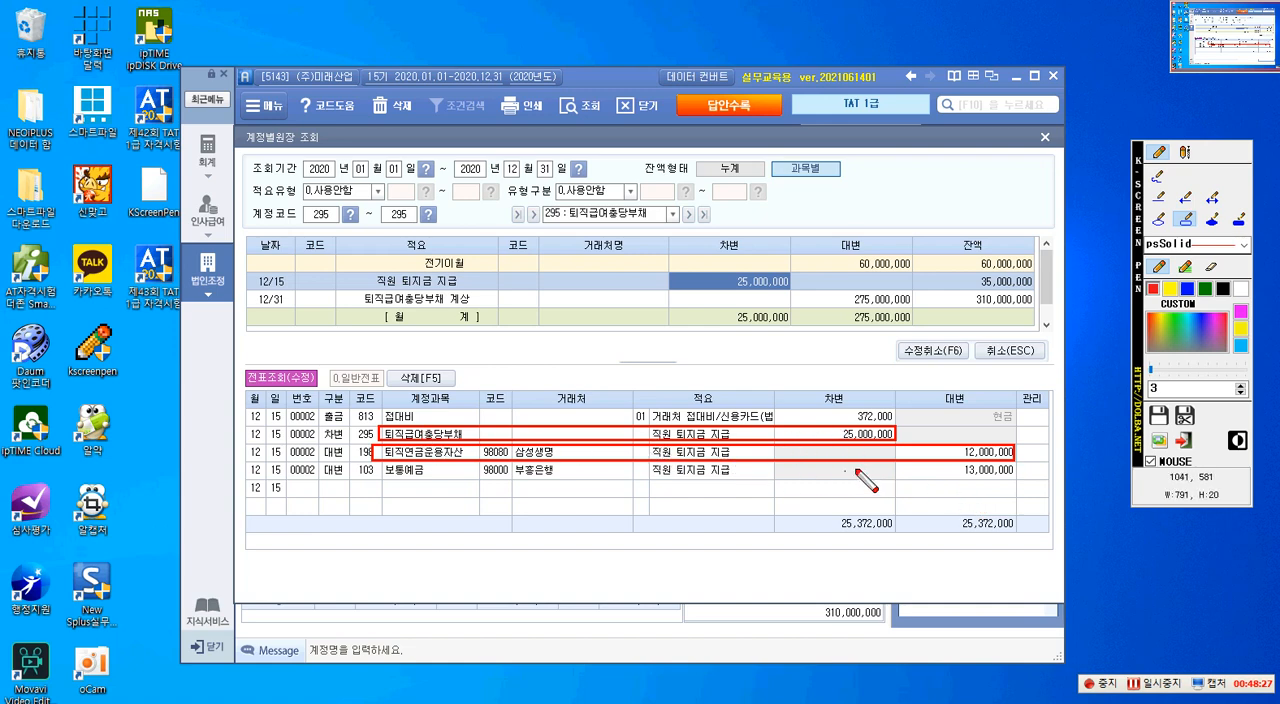
click(1012, 351)
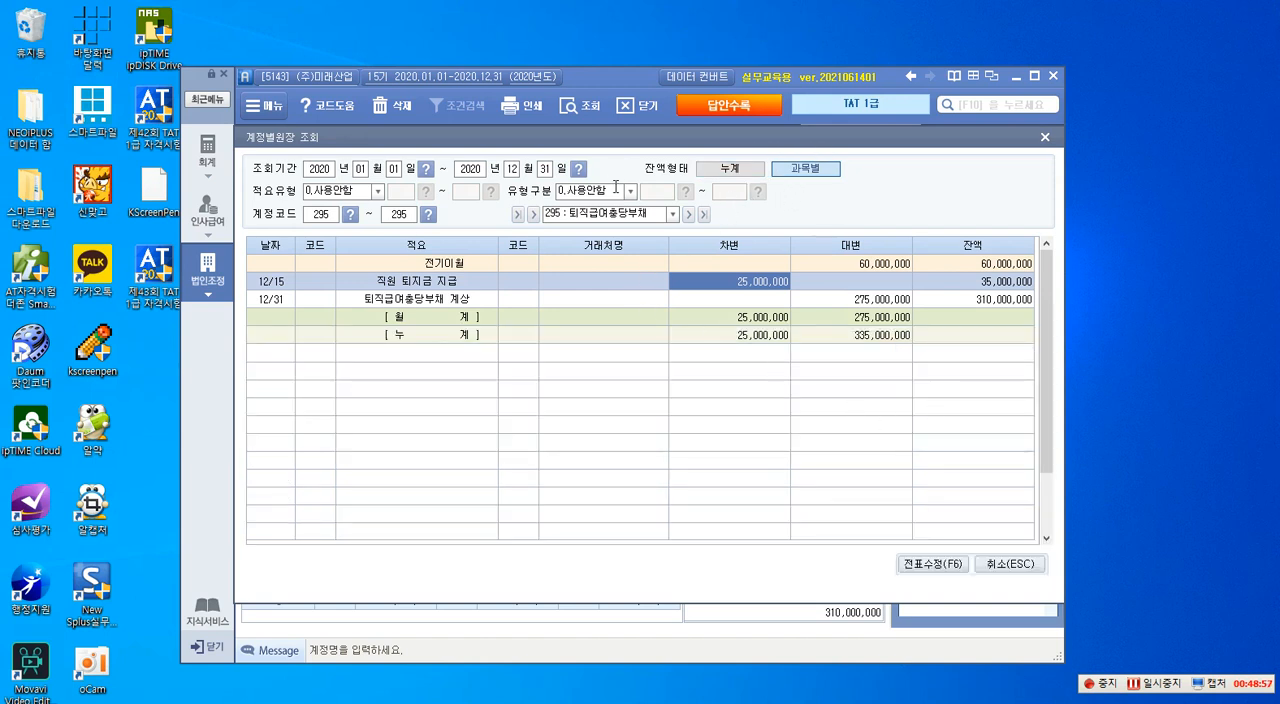
click(1013, 565)
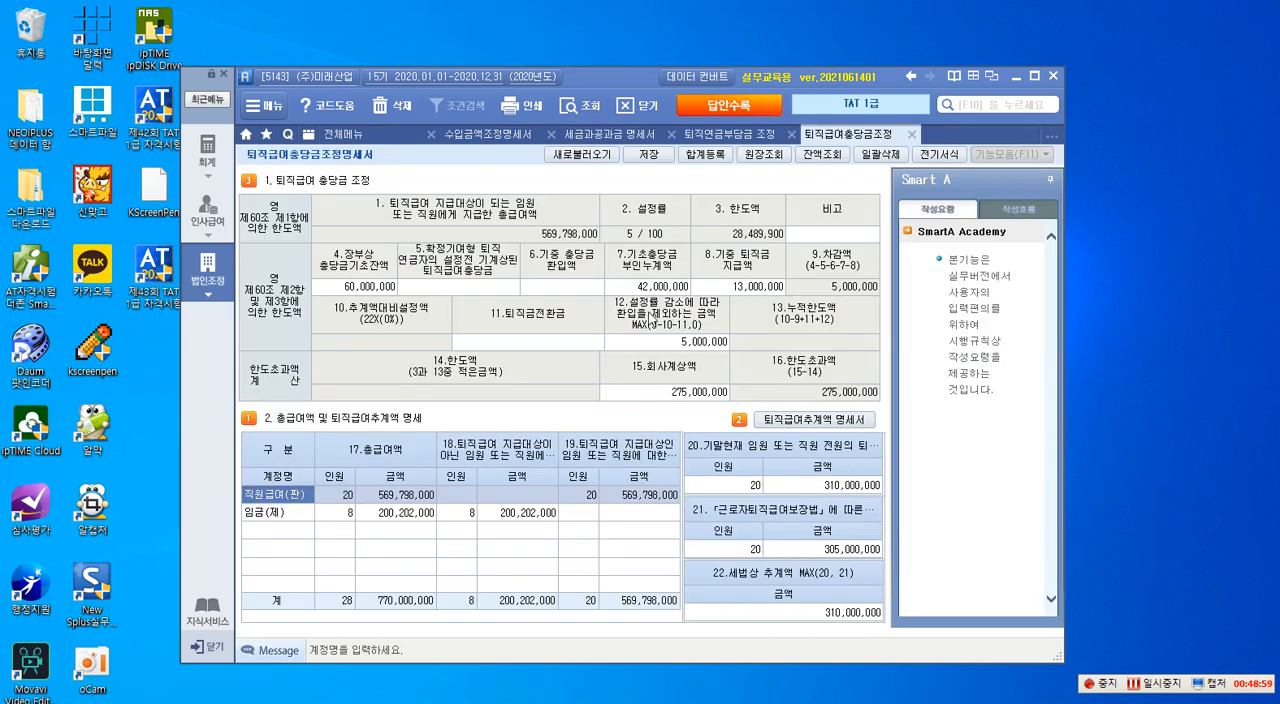
- Outline items 8.기중 퇴직금 지급액 and 7.기초충당금 부인누계액 with red rectangles, and clear the annotations
key(ctrl+1)
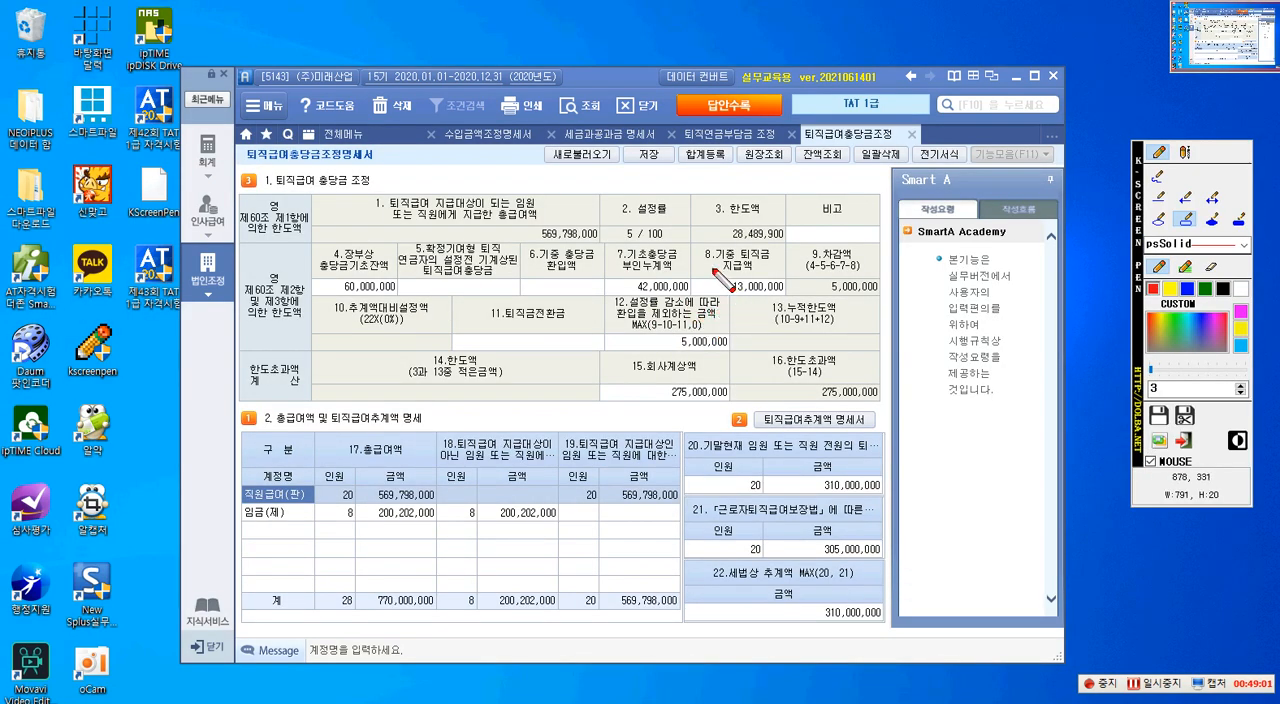
drag(695, 245, 789, 296)
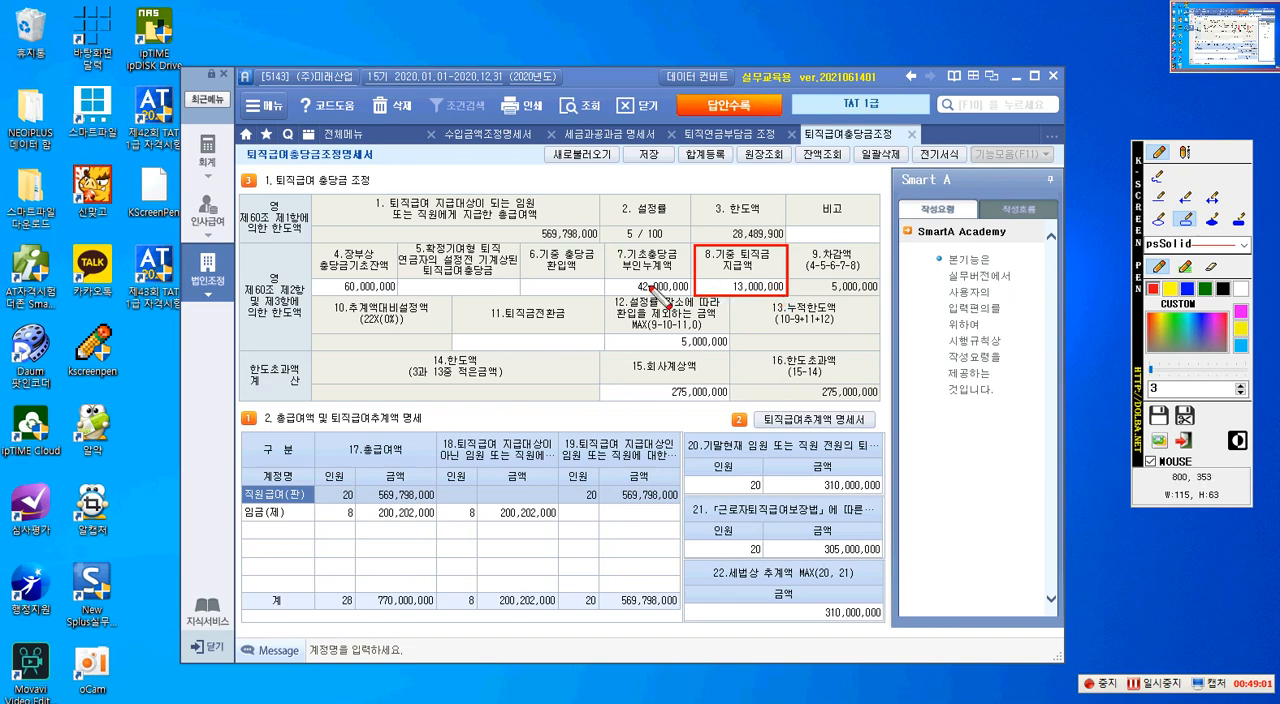
mouse_move(610, 242)
mouse_down()
mouse_move(619, 271)
mouse_move(690, 294)
mouse_up()
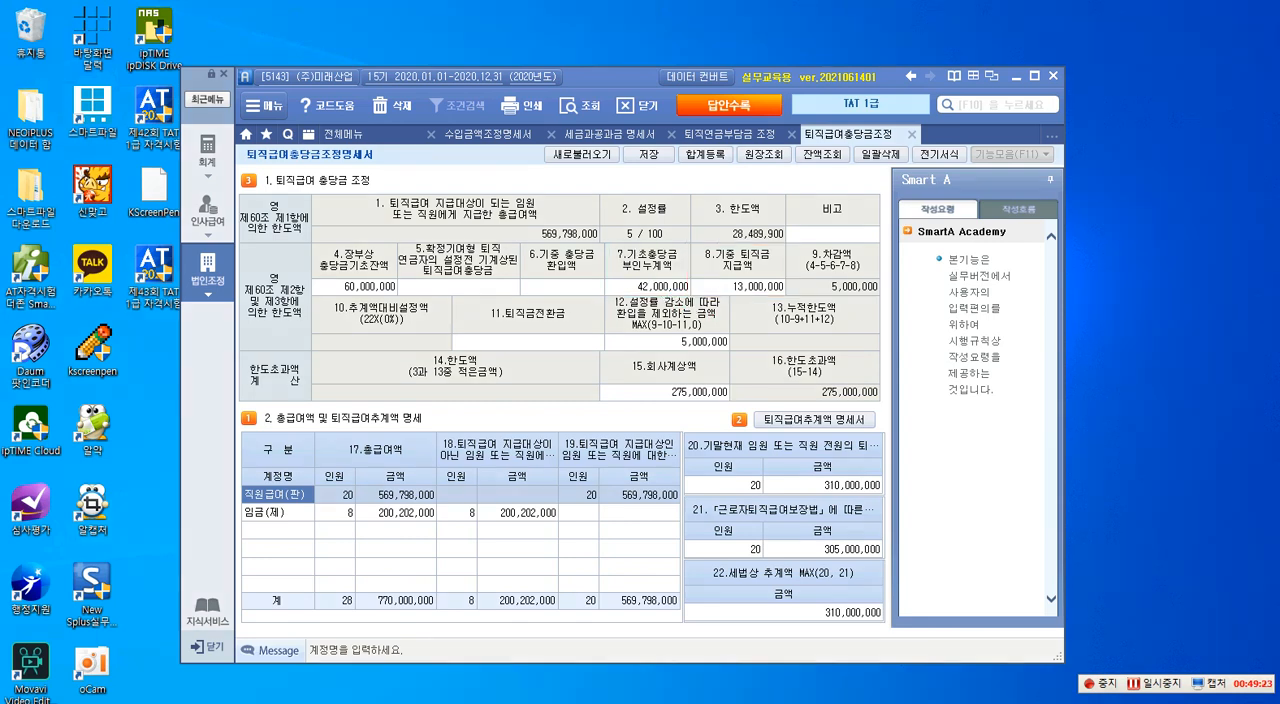
- Bring up the exam PDF, outline its 퇴직급여충당부채 row in red with an arrow to item 7's amount, and close the PDF
drag(1279, 80, 234, 77)
key(ctrl+2)
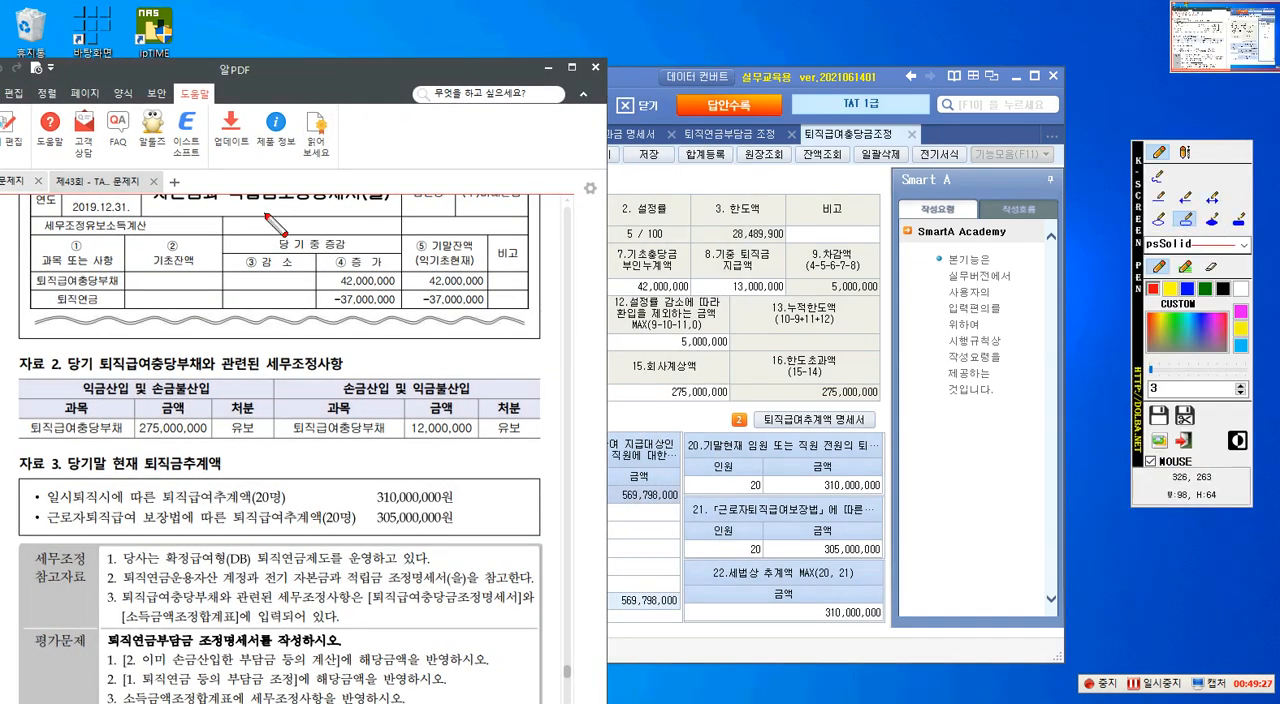
drag(31, 257, 490, 292)
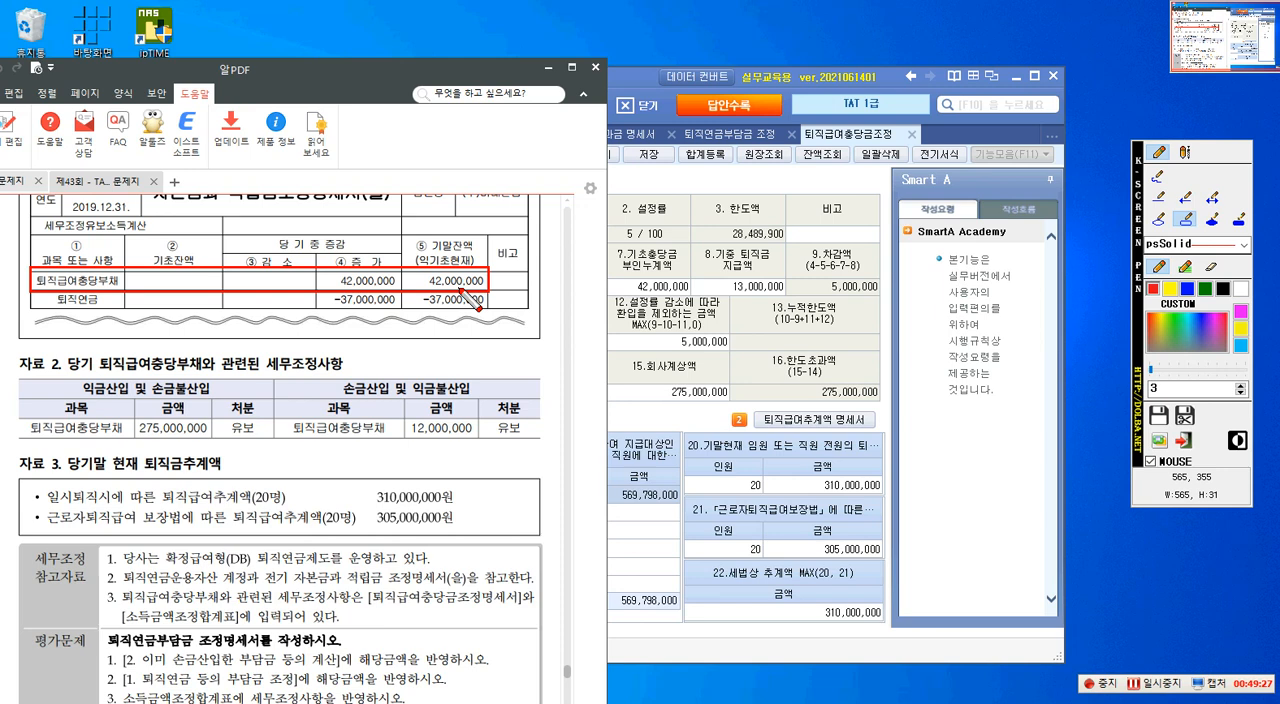
click(1186, 197)
drag(490, 281, 622, 285)
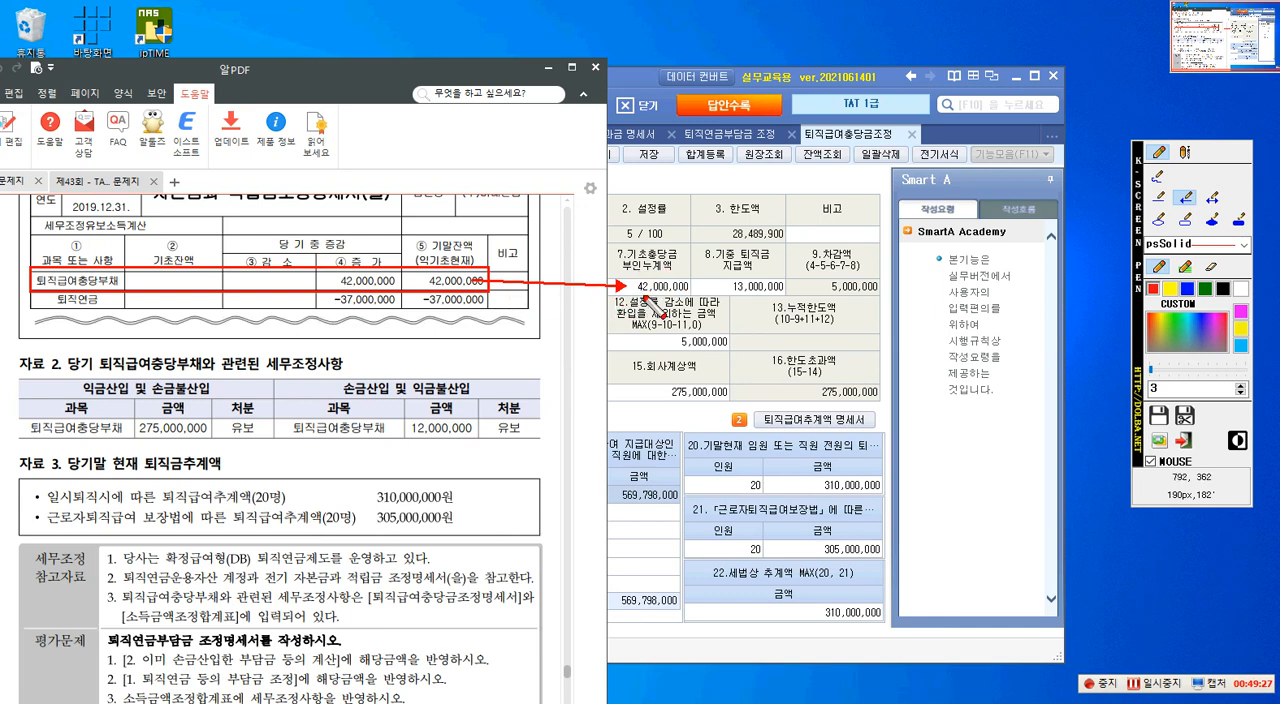
key(Escape)
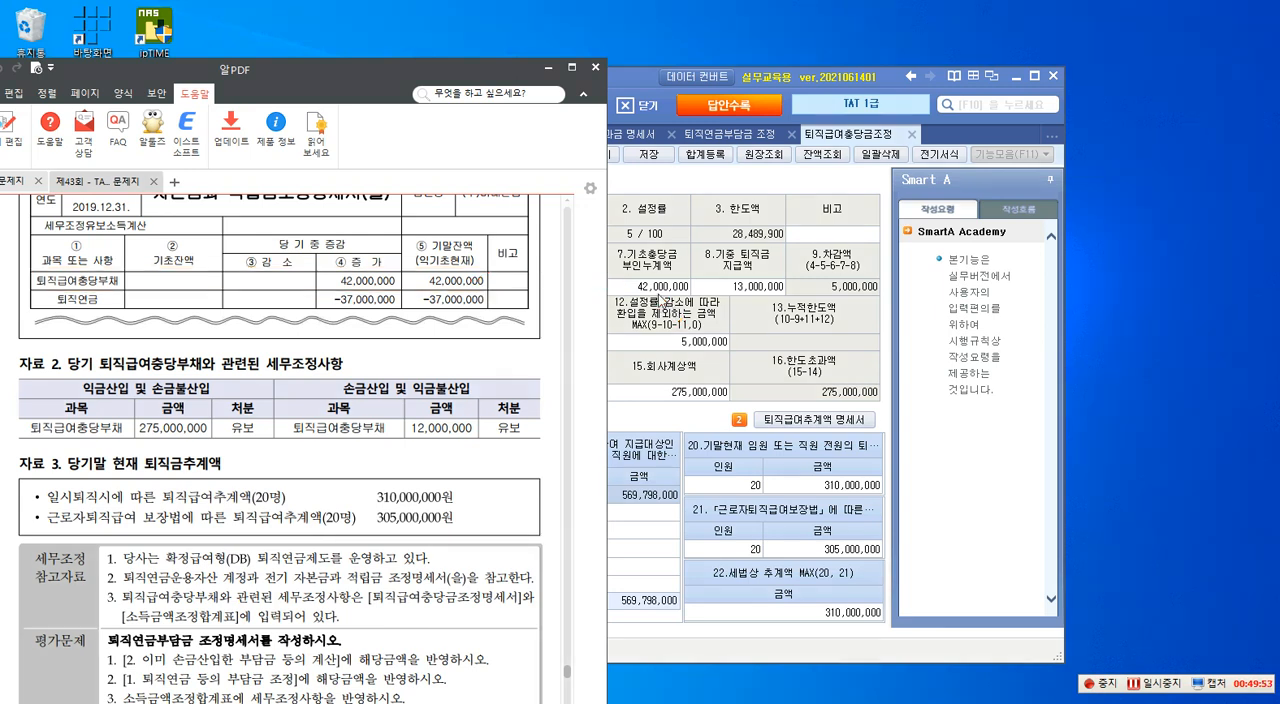
click(595, 67)
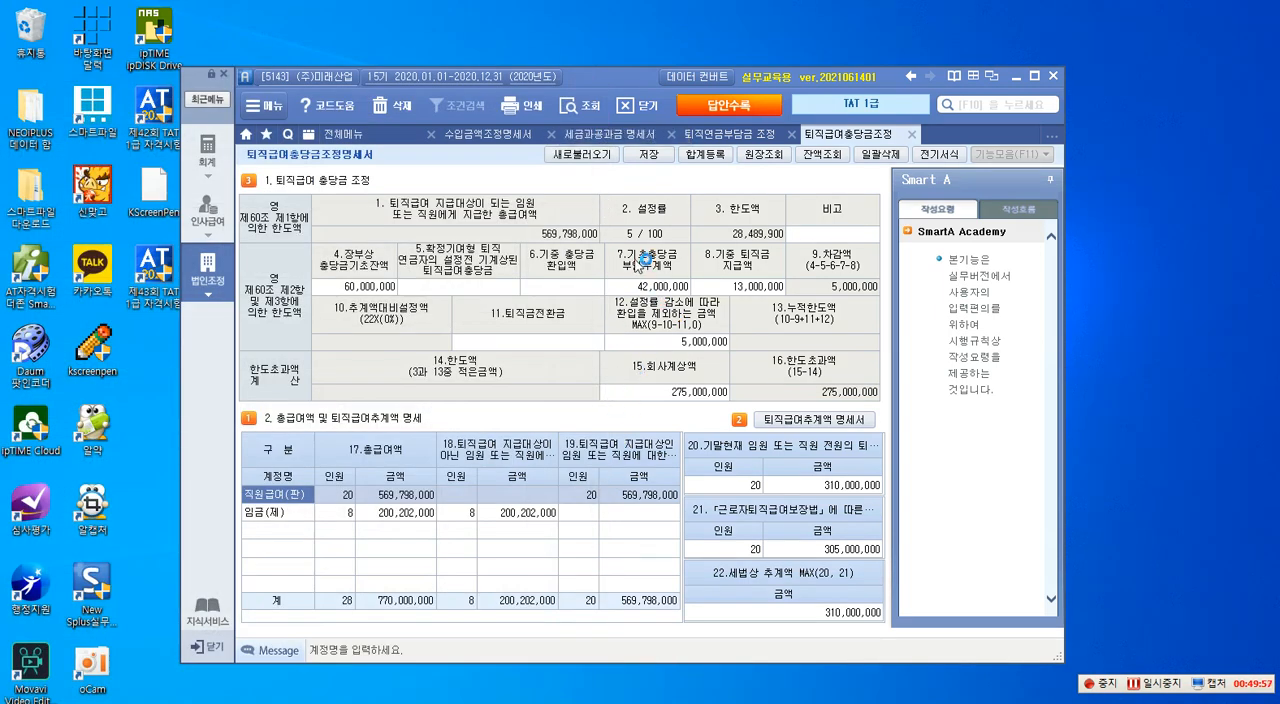
- Go over the amounts of items 7, 8 and 4 in the 퇴직급여충당금조정명세서 by selecting each in turn
click(667, 290)
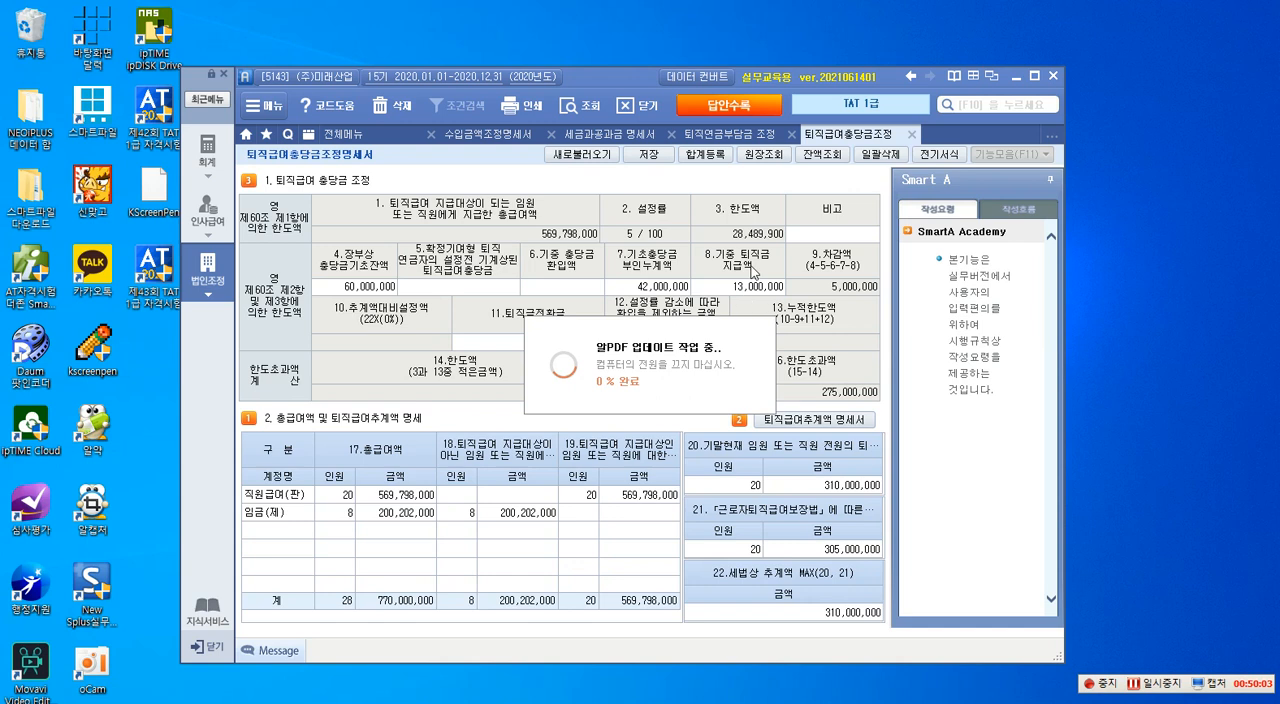
click(753, 290)
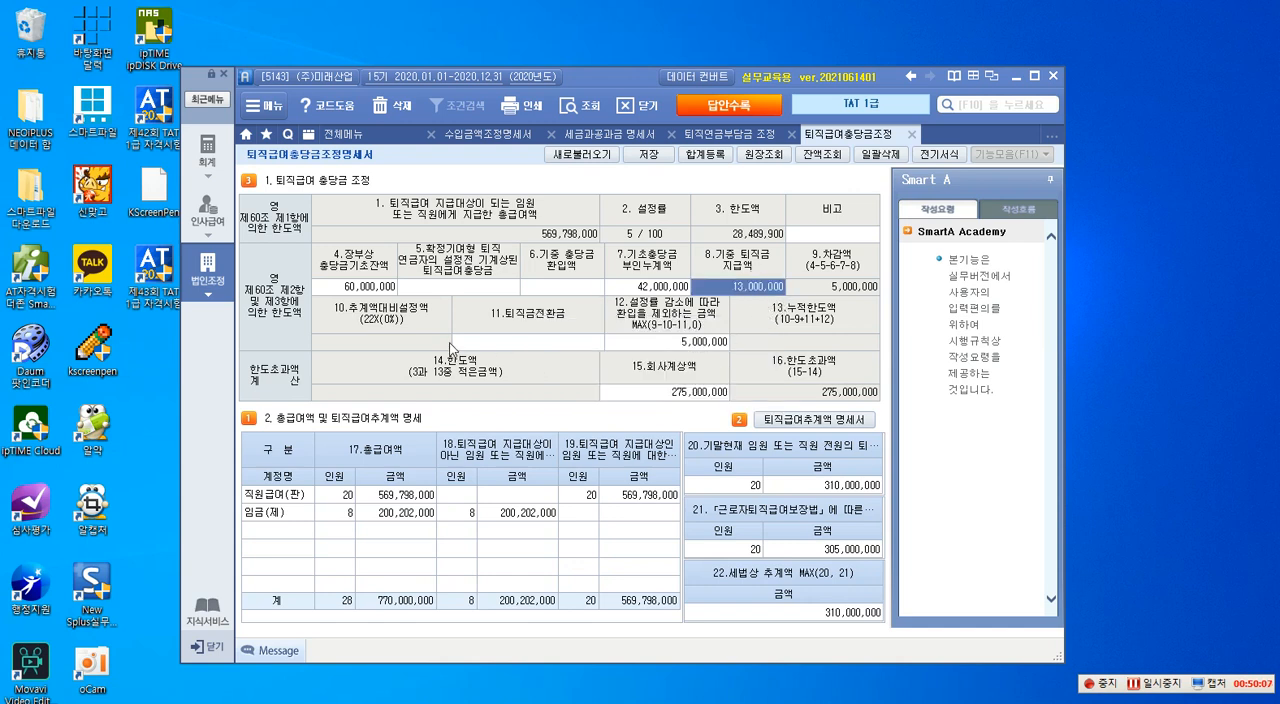
click(335, 288)
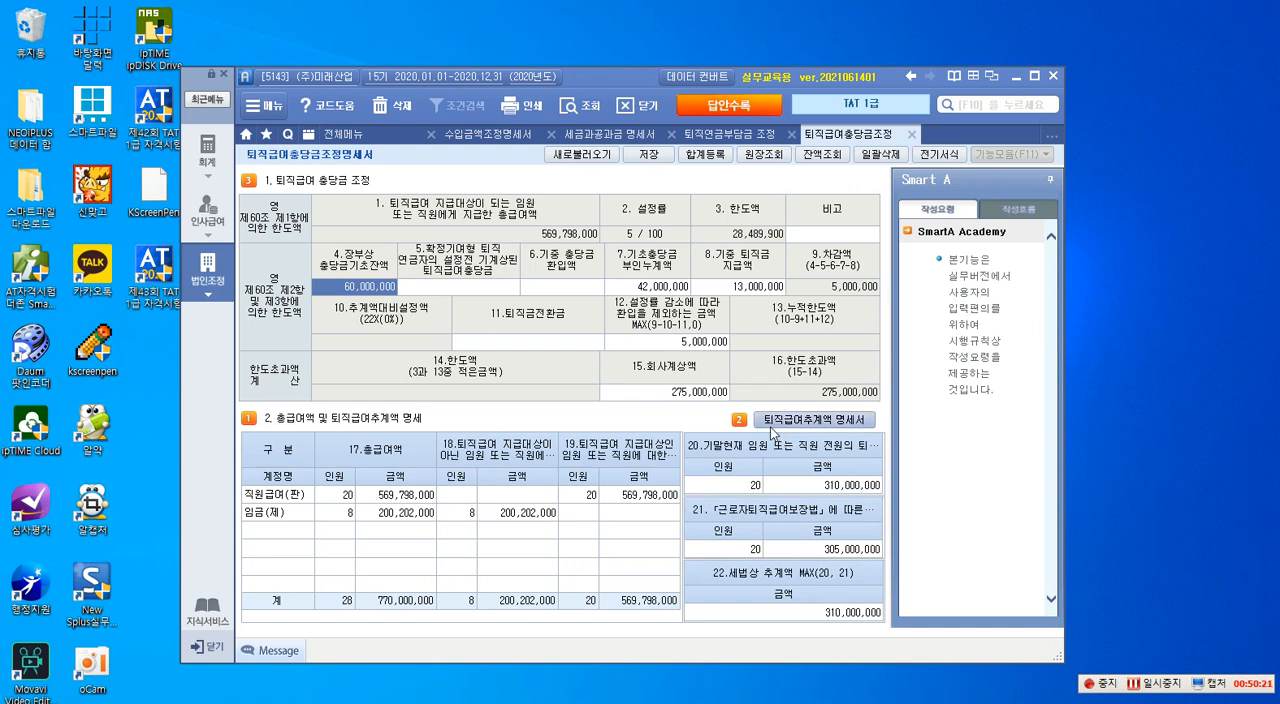
- Mark item 15.회사계상액 with a red arrow and a red rectangle, and clear the annotations
key(F12)
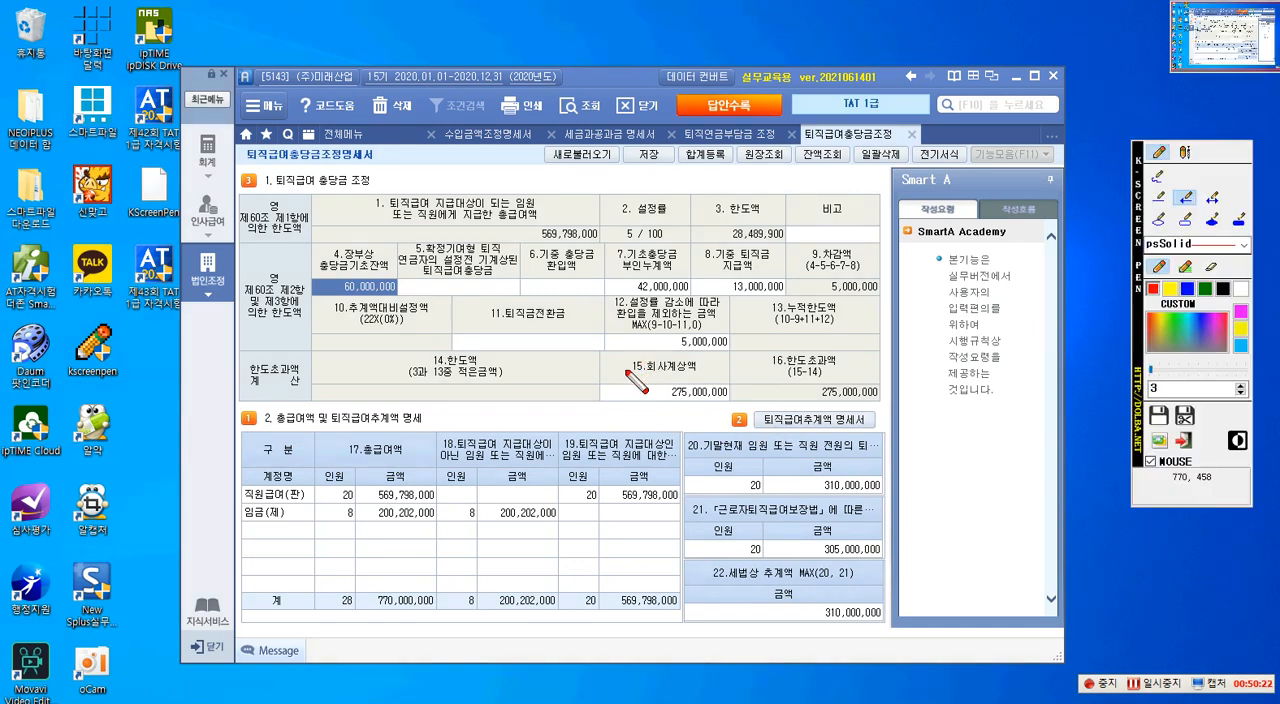
mouse_move(614, 350)
mouse_down()
mouse_move(723, 405)
mouse_move(648, 372)
mouse_up()
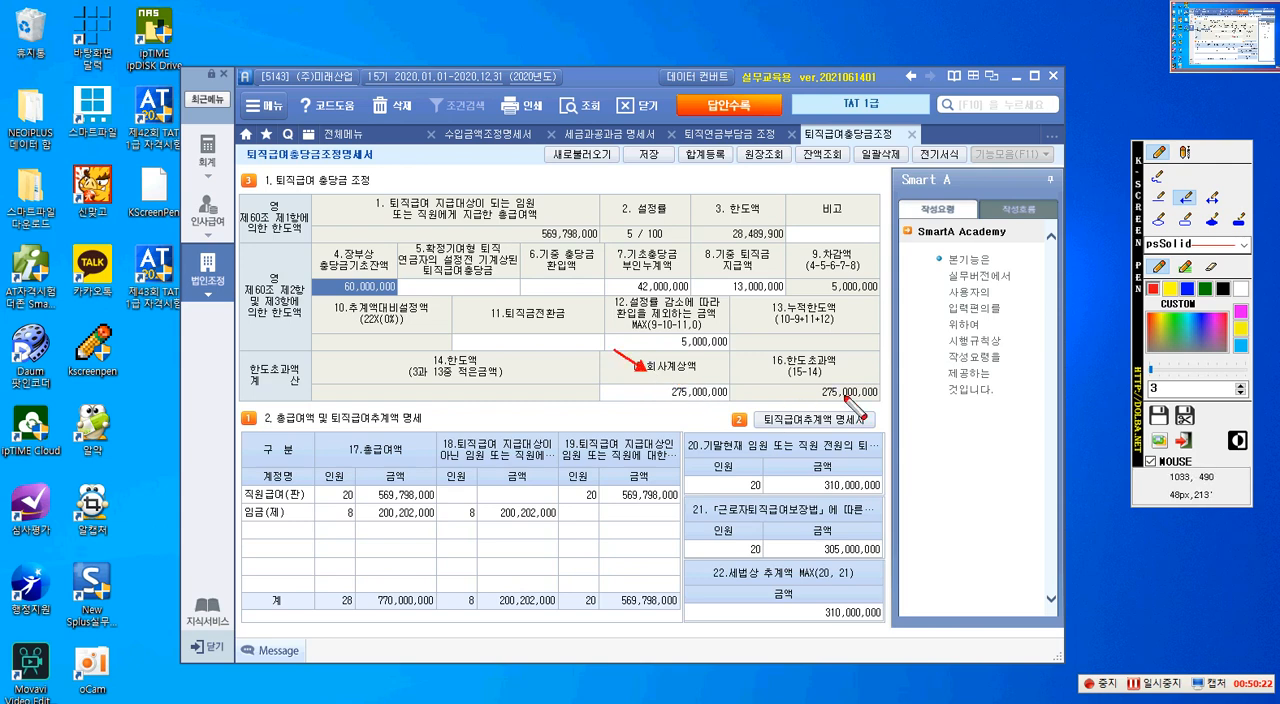
click(1186, 221)
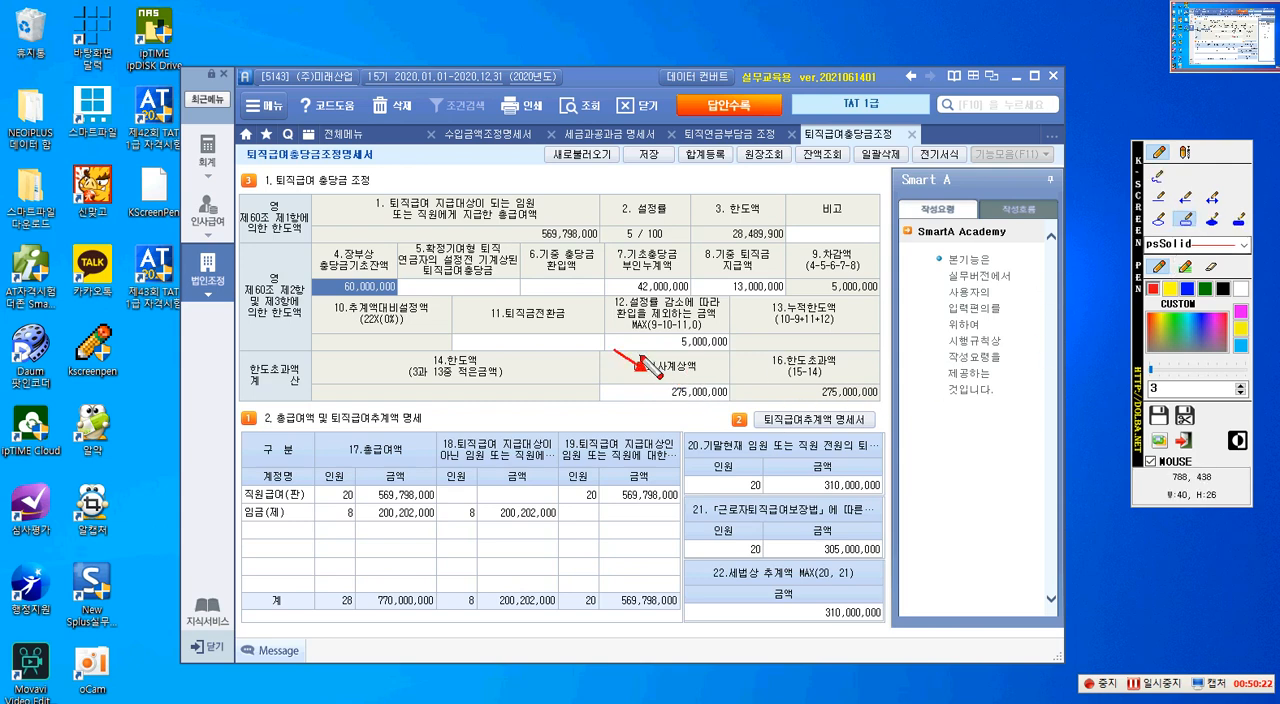
drag(606, 354, 732, 404)
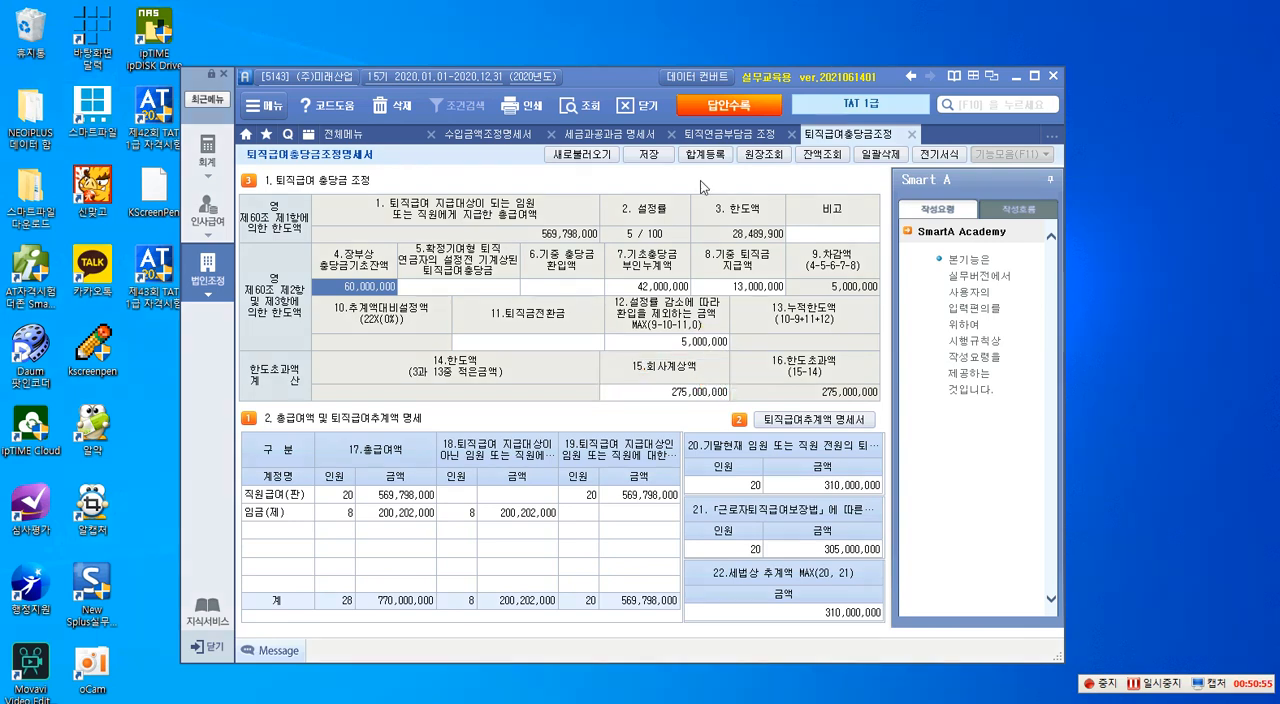
- Switch to the 퇴직연금부담금 조정명세서 and outline item 4.당기말 부인누계액 and its 당기말현재 퇴직급여충당금 heading with red rectangles
click(731, 134)
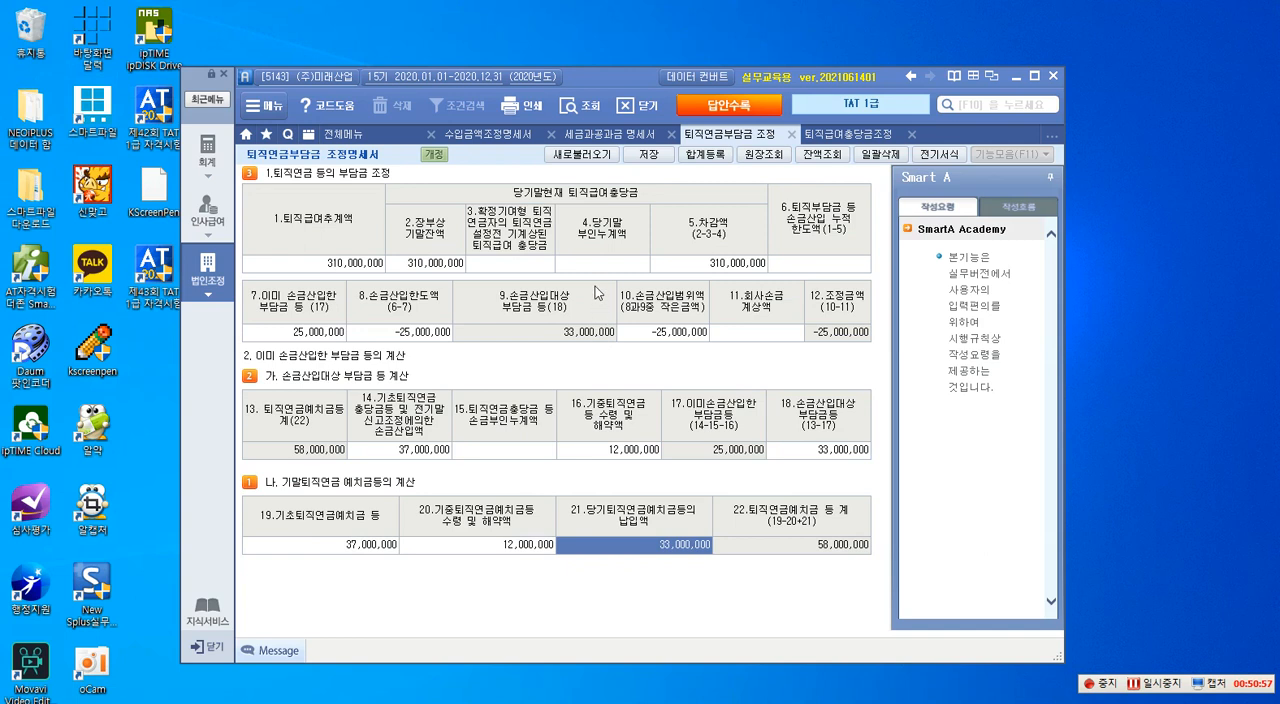
key(ctrl+F12)
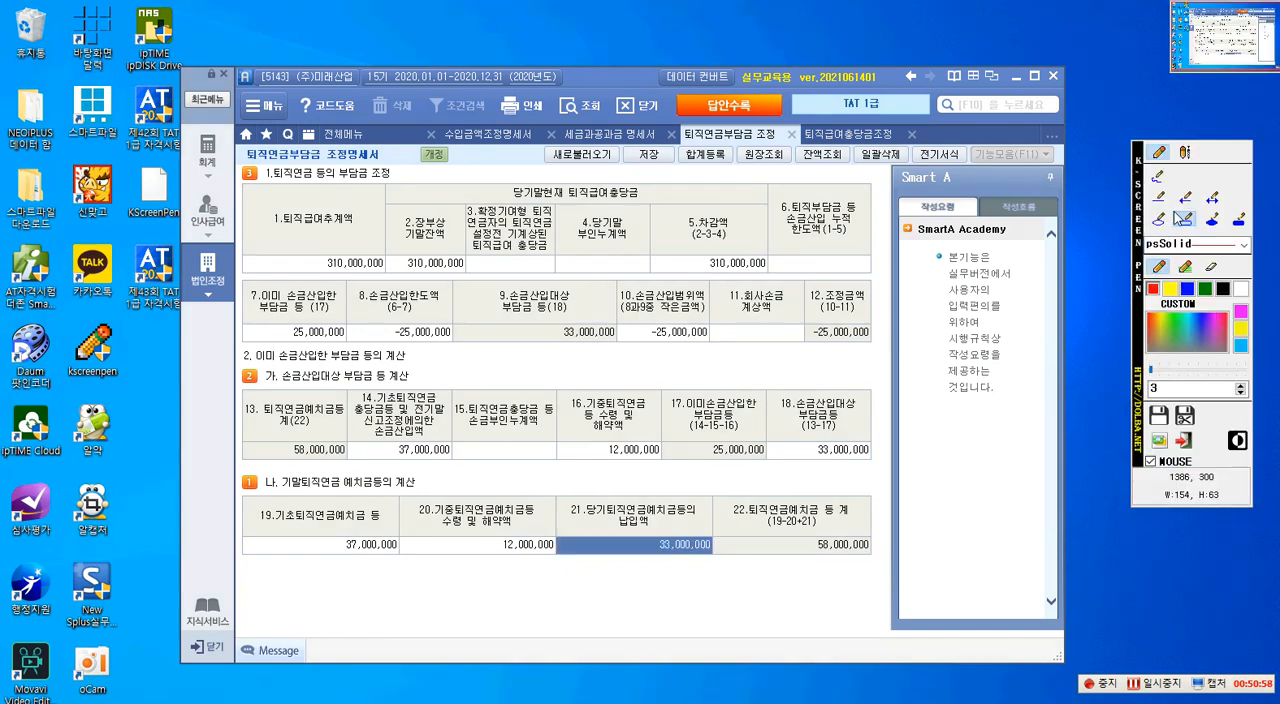
mouse_move(555, 203)
mouse_down()
mouse_move(577, 260)
mouse_move(653, 273)
mouse_up()
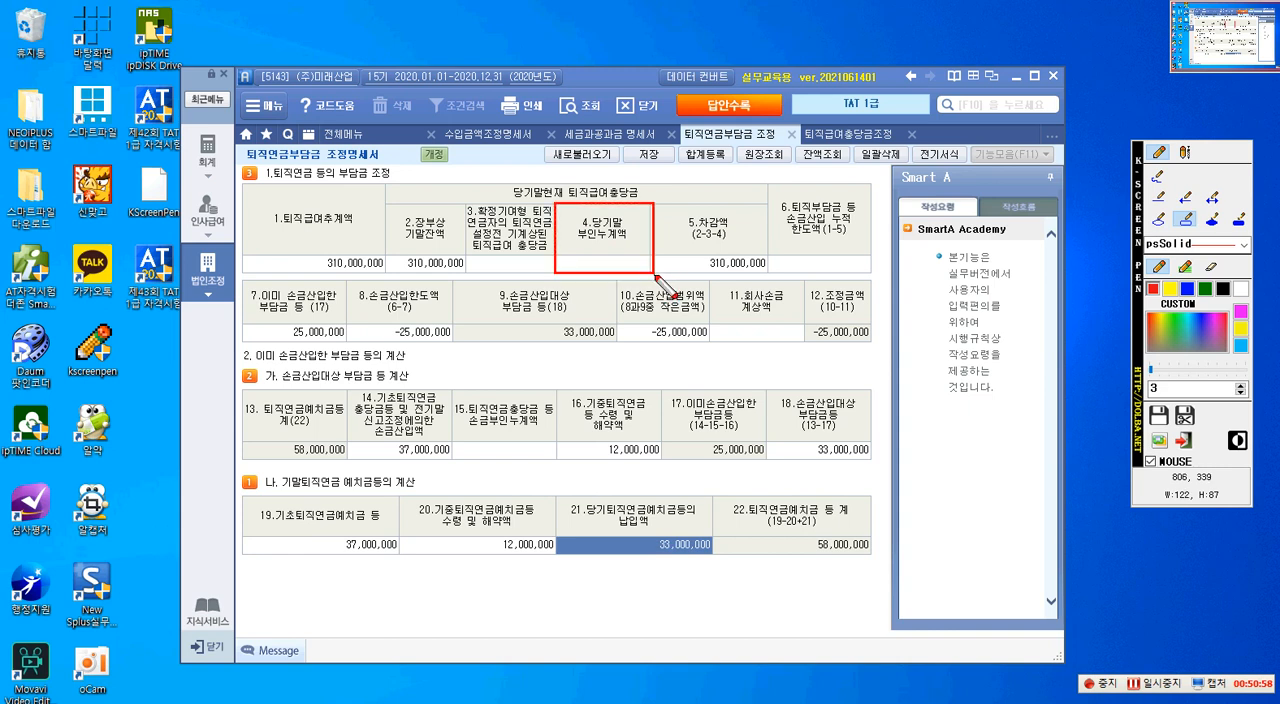
click(1186, 153)
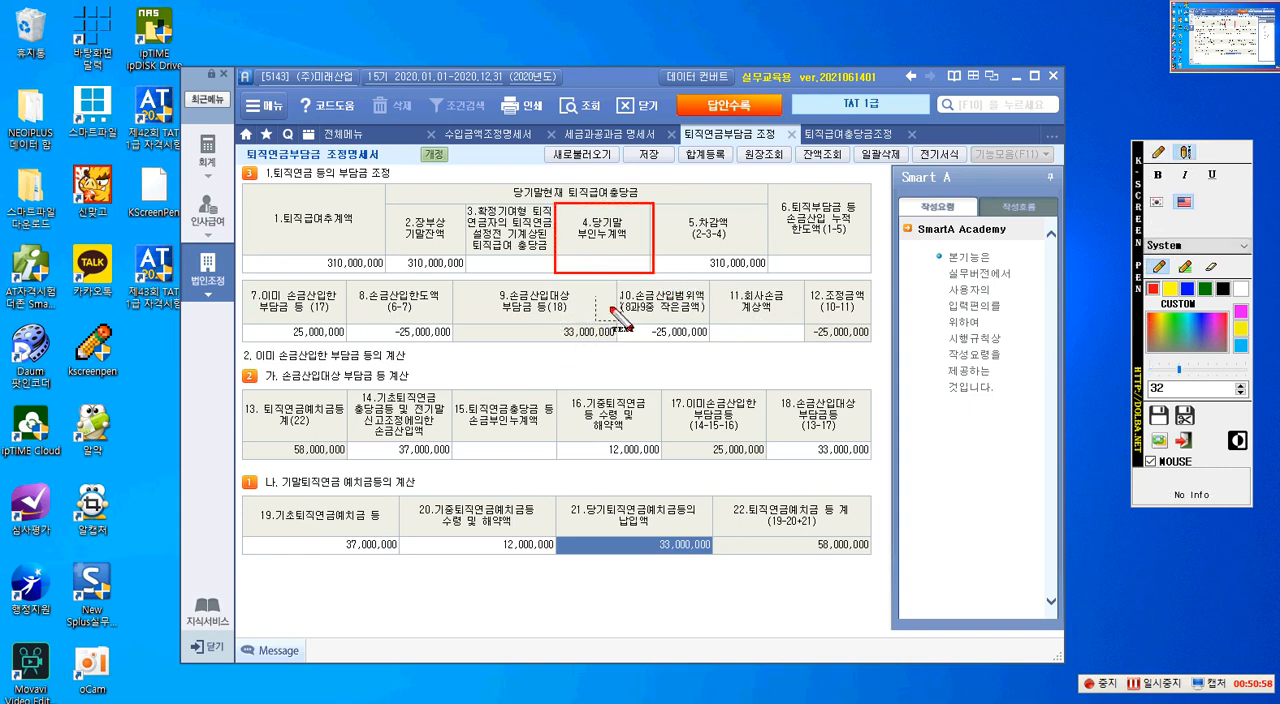
click(1160, 153)
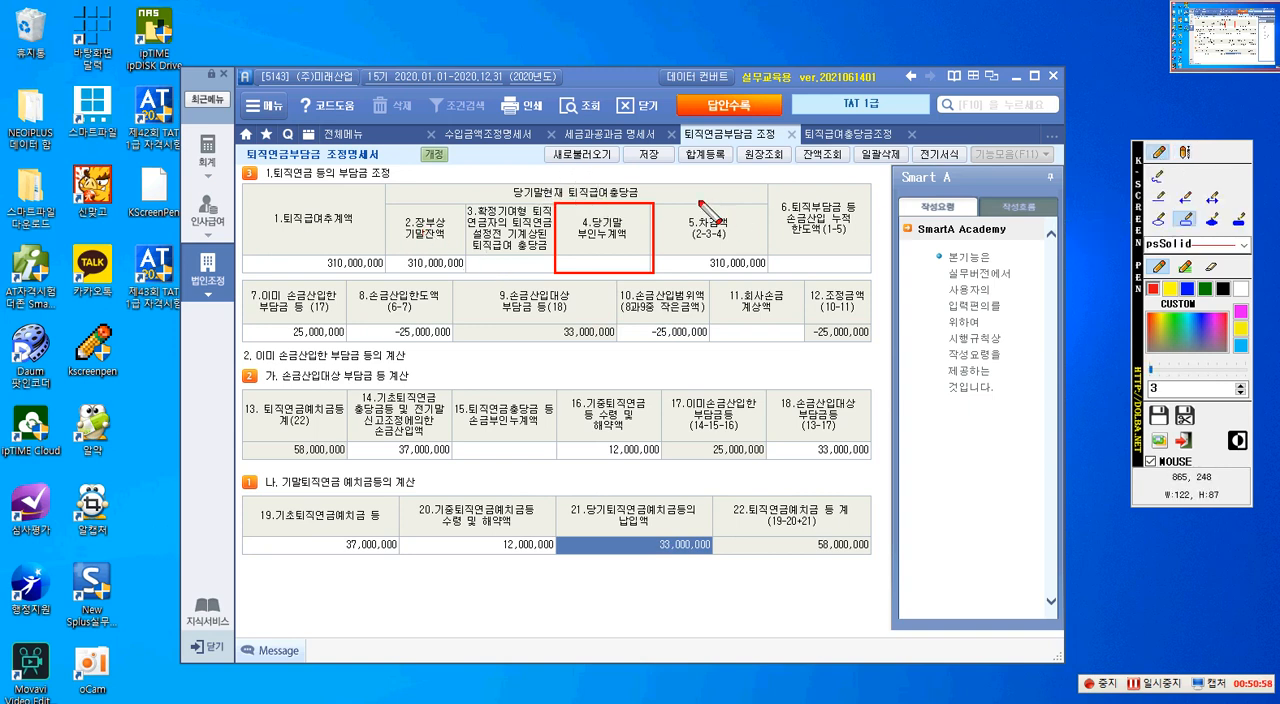
drag(498, 180, 650, 203)
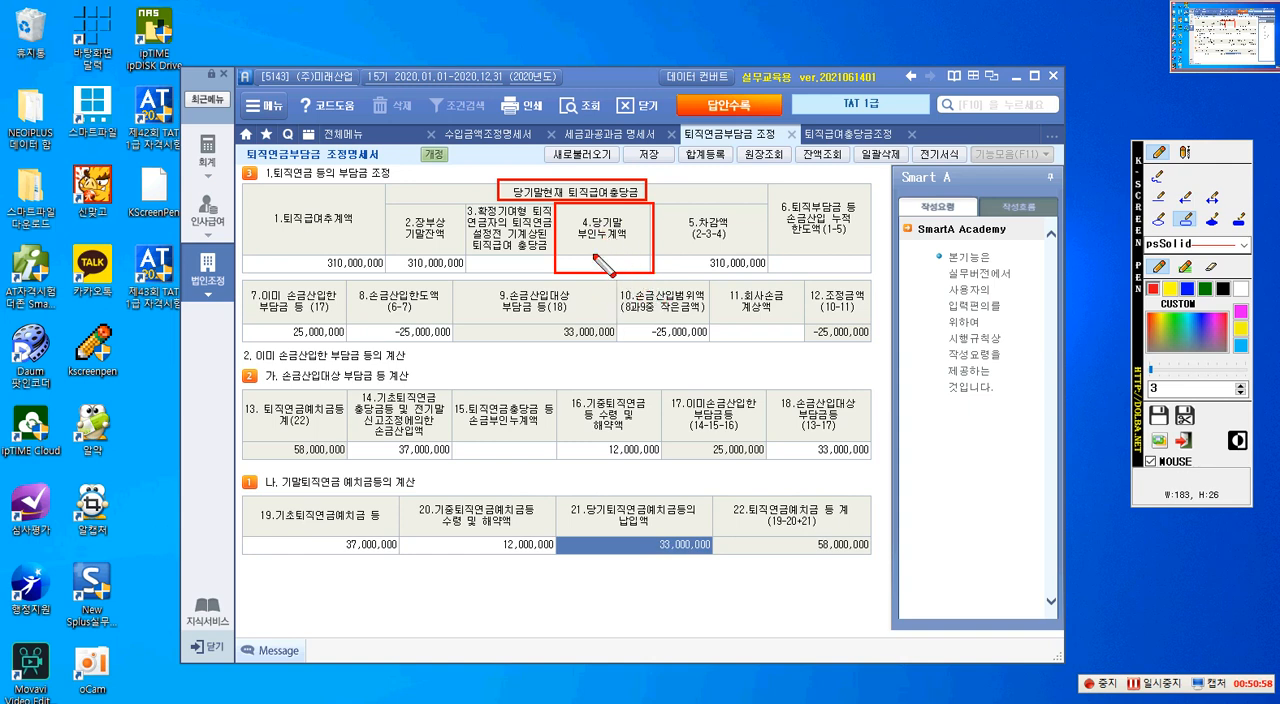
- Write a red on-screen calculation below item 4, starting with 42,000,000 and subtracting 12,000,000
click(1185, 153)
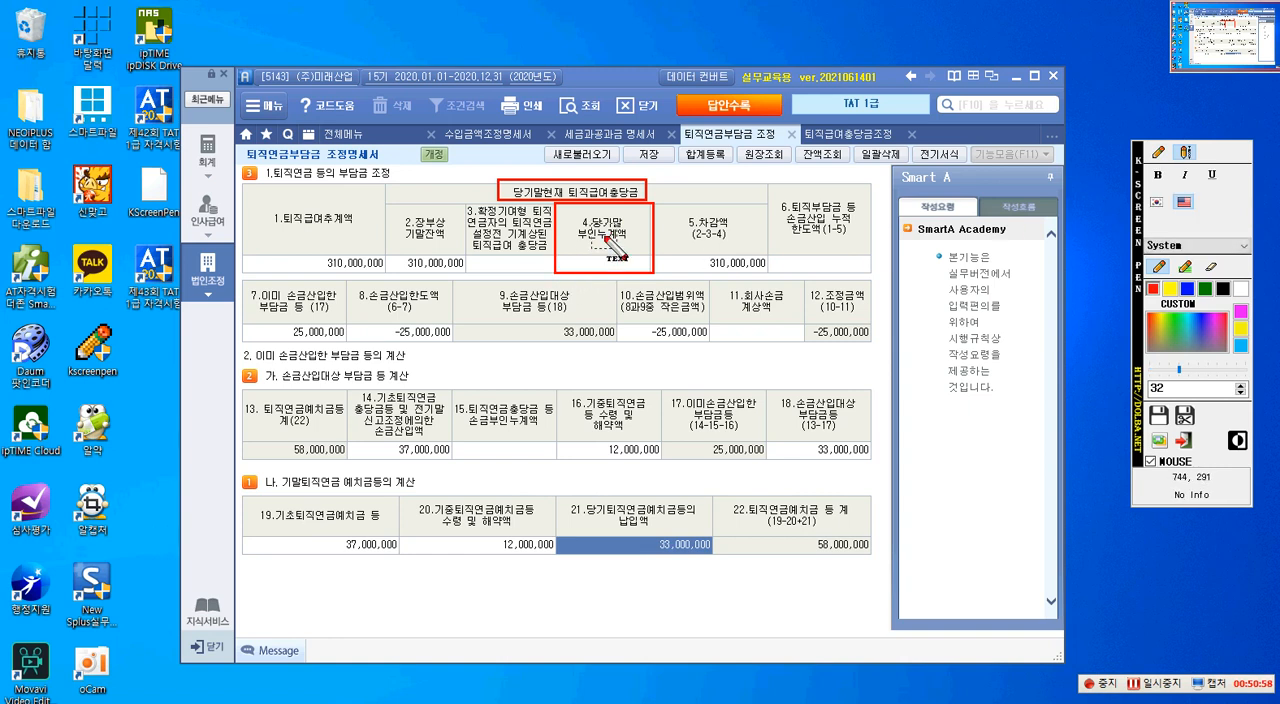
click(577, 364)
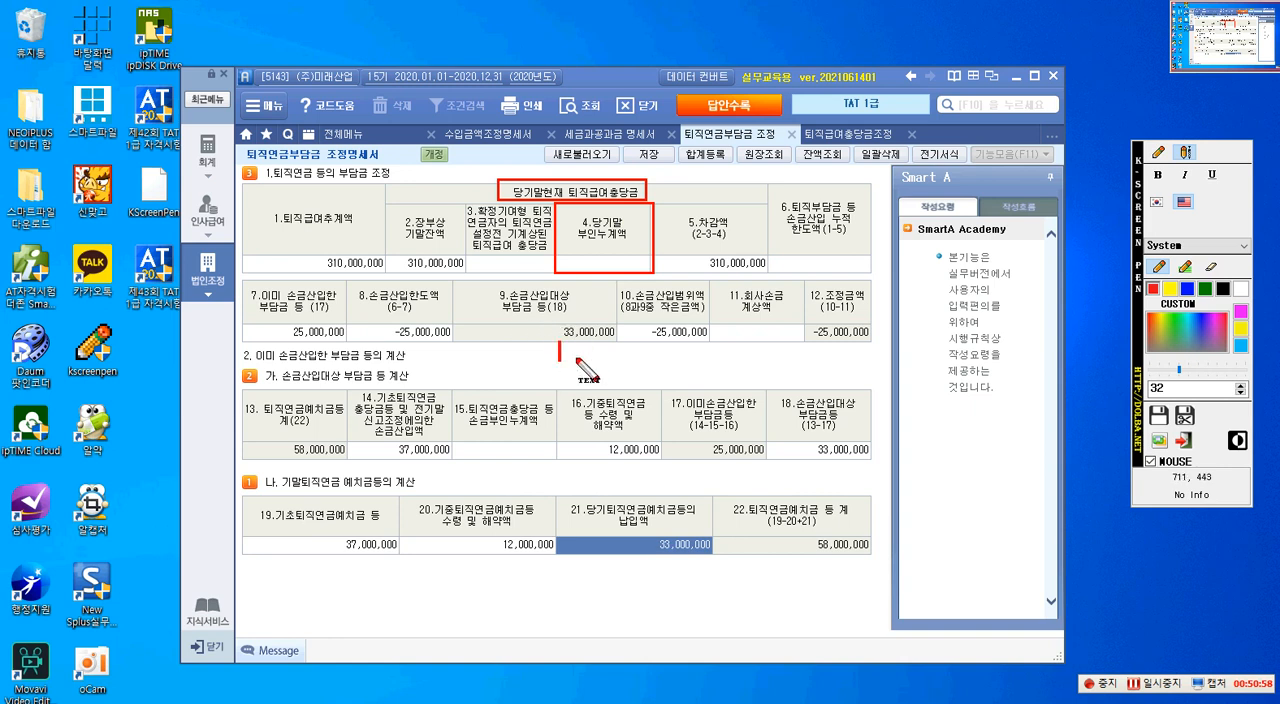
text(4)
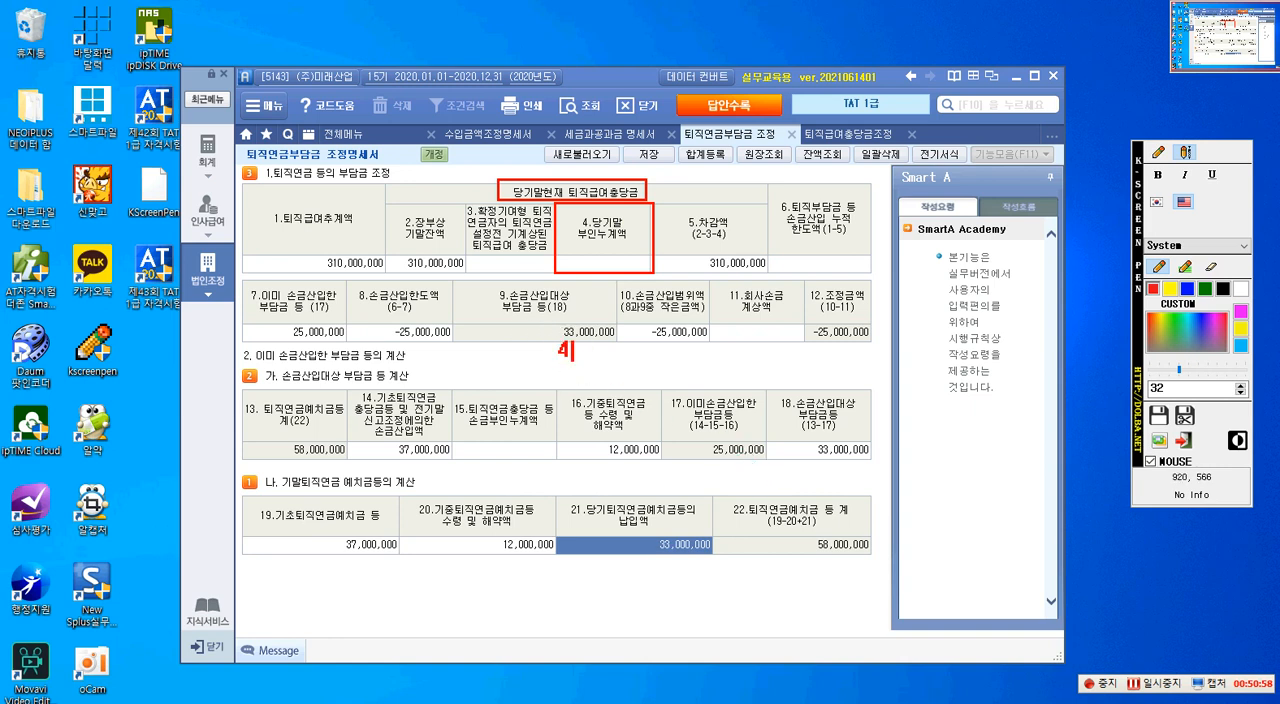
text(2,000,000)
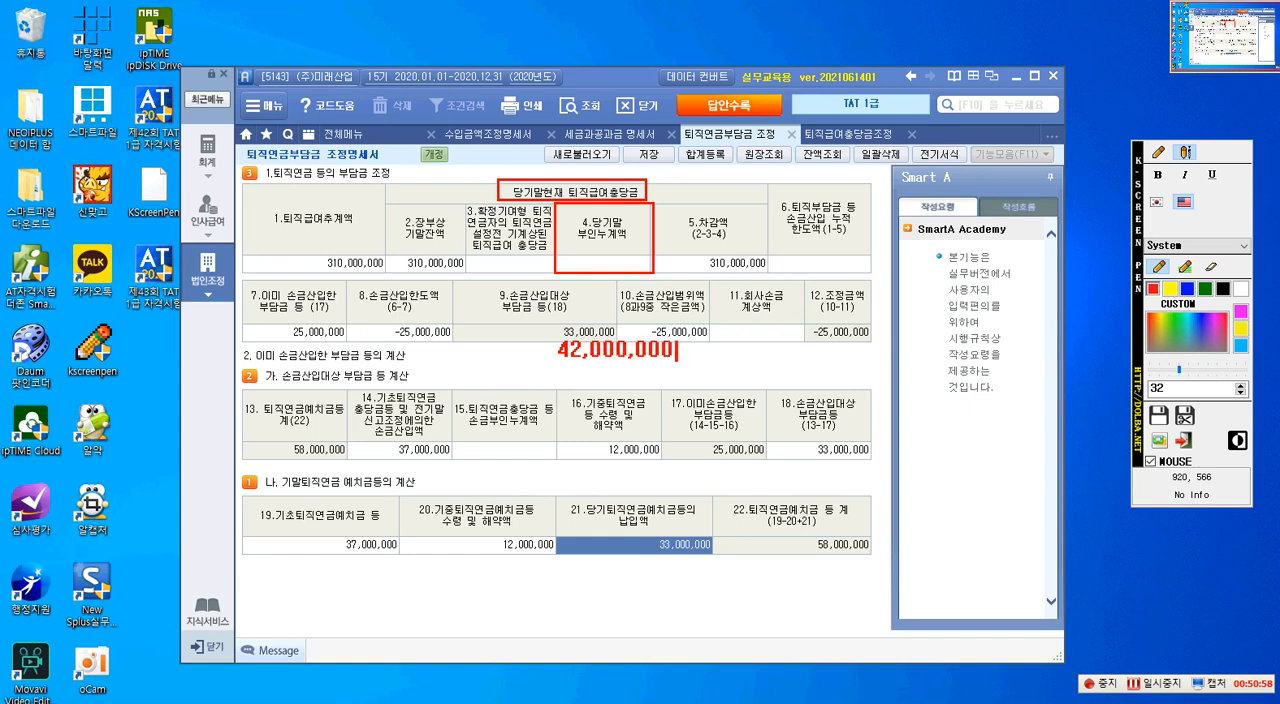
key(Return)
key(ctrl+alt+Delete)
text(12,000,000)
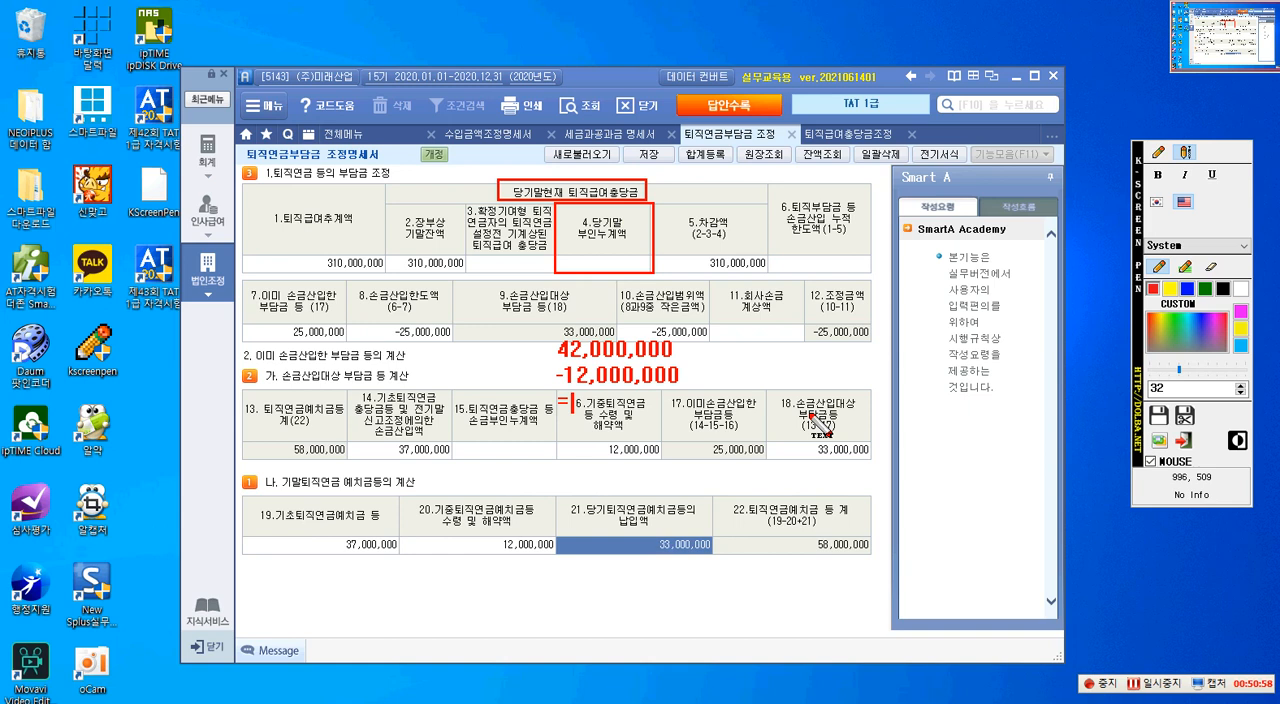
- Continue the red calculation with =30,000,000 and +275,000,000, underline it, and write the total 305,000,000
text(30,000,000 )
text(+)
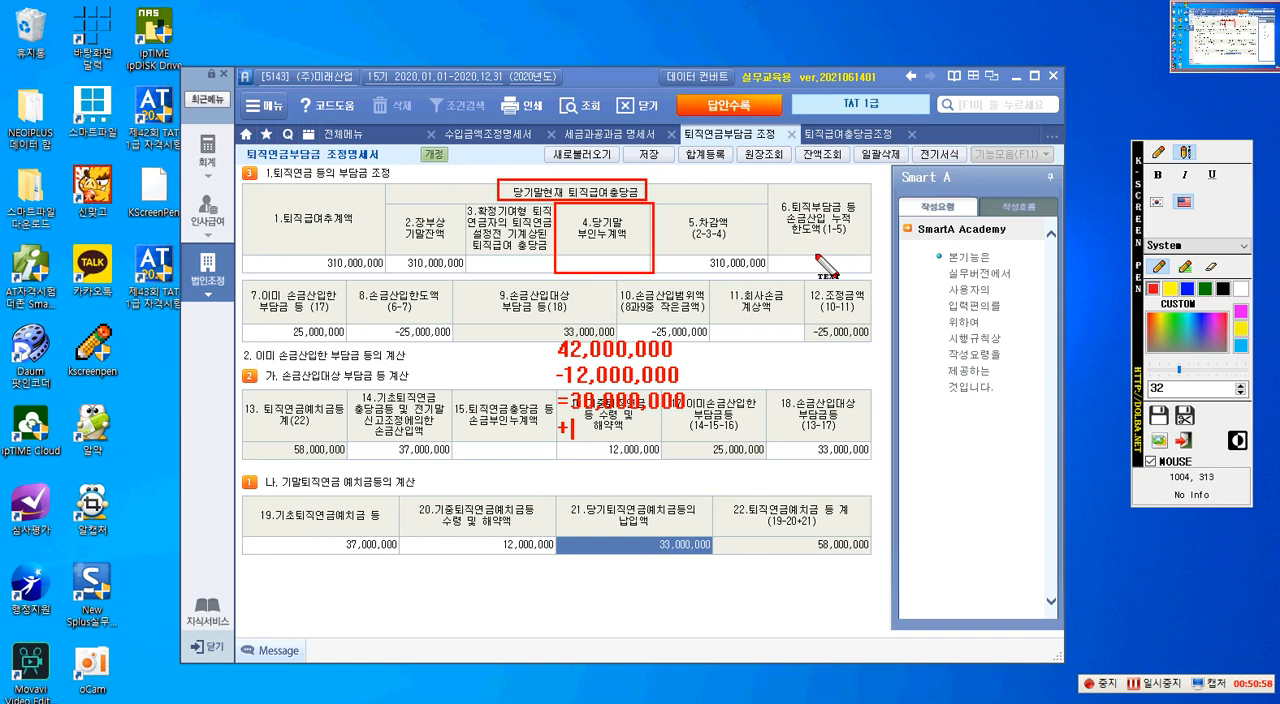
text(275,000,00)
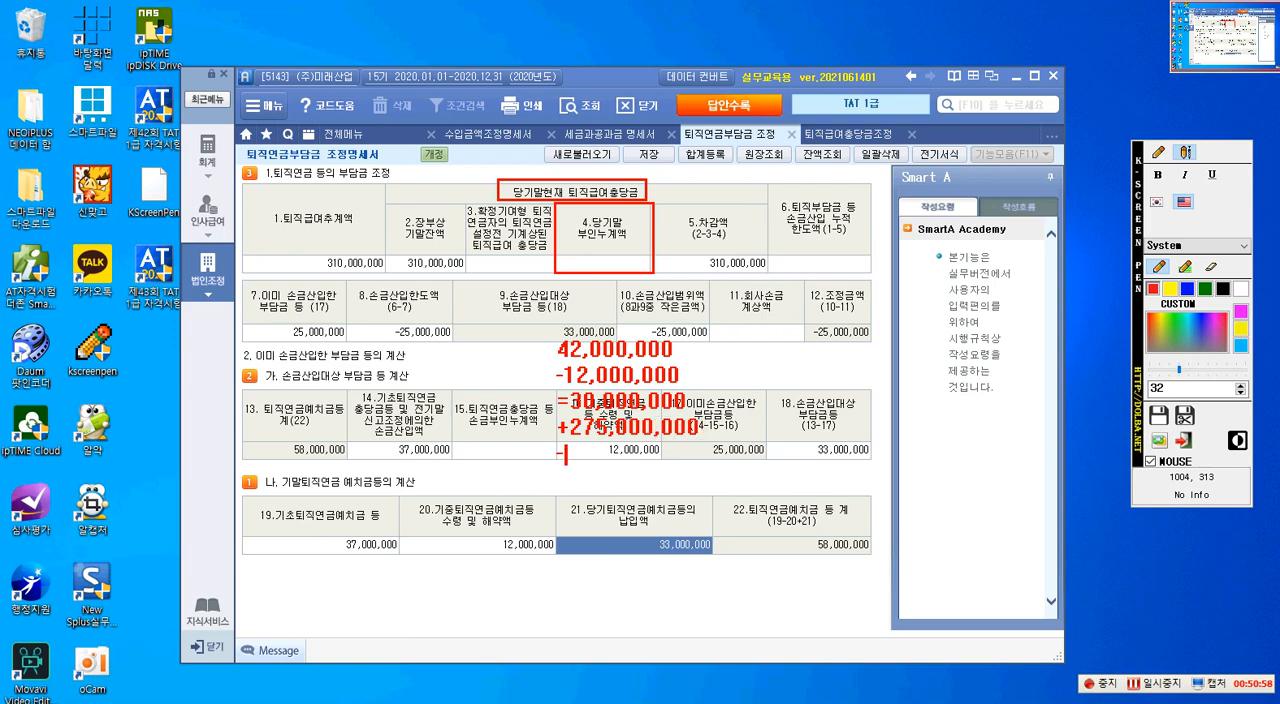
drag(566, 455, 695, 455)
text(305,000,000)
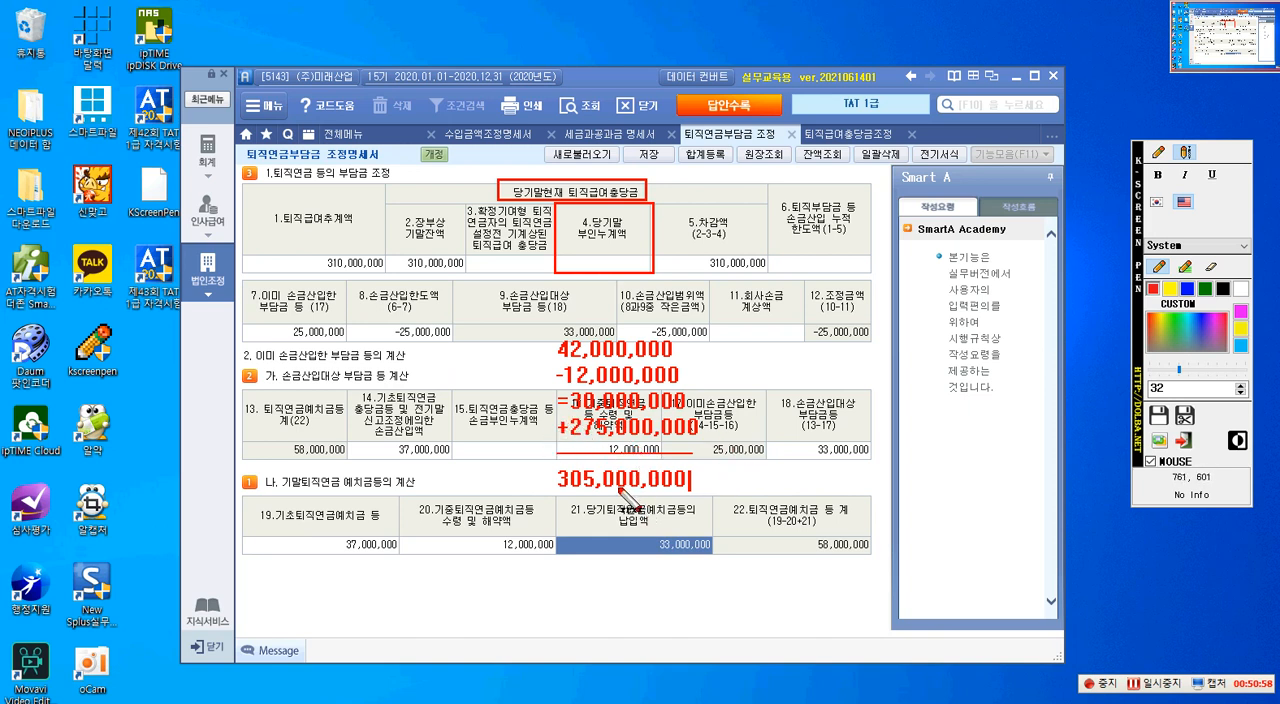
- Clear the annotations and enter 305,000,000 as item 4.당기말 부인누계액
key(Escape)
click(597, 268)
text(3)
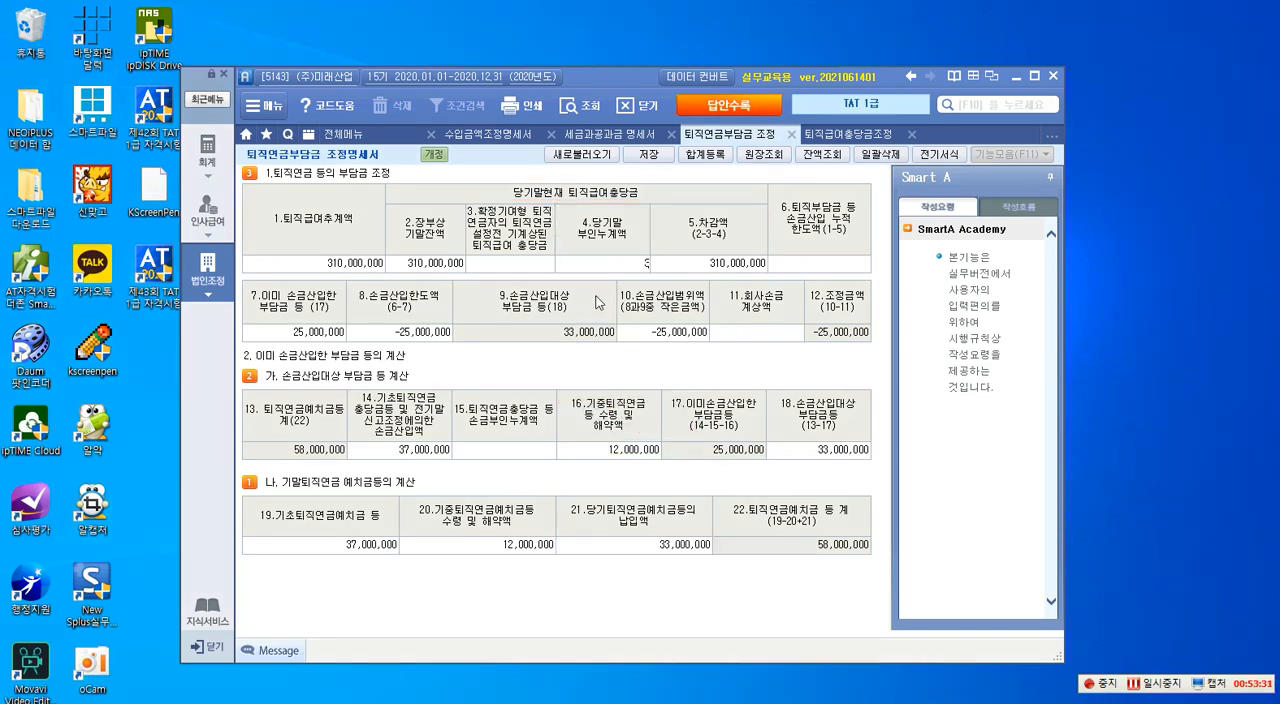
text(05,000,000)
key(Return)
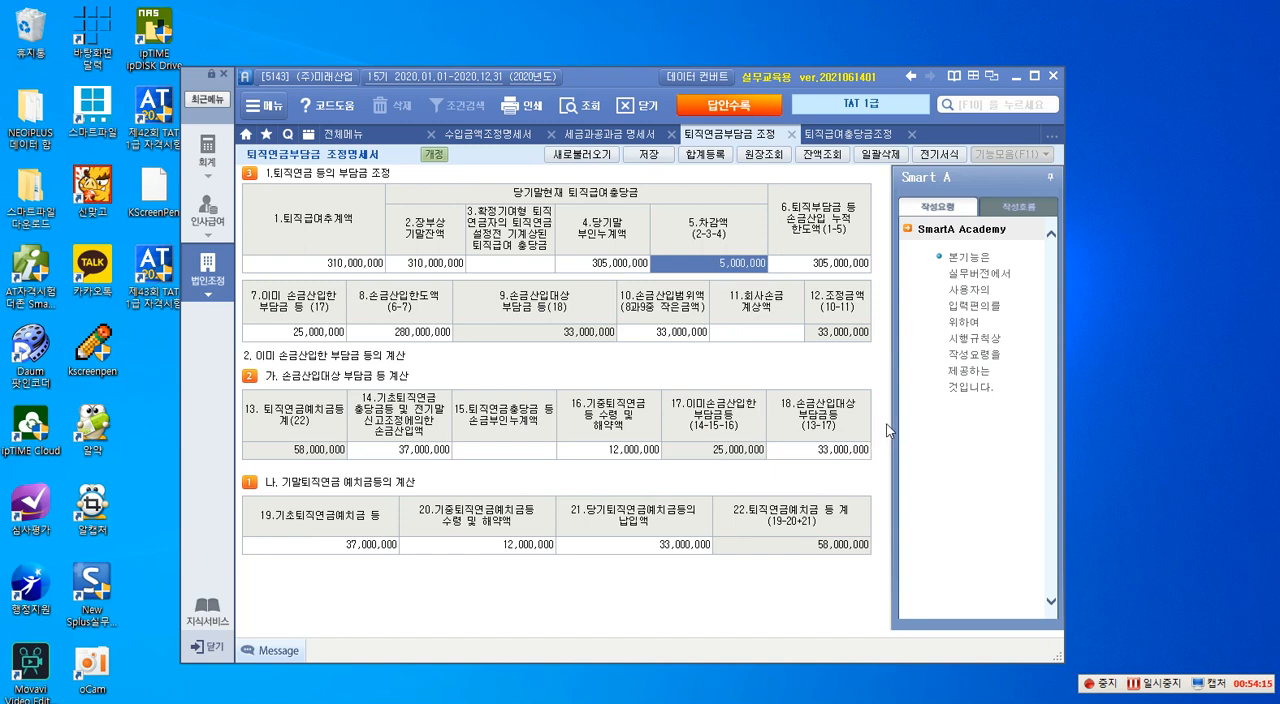
- Outline item 12.조정금액 with a red rectangle, and clear the annotation
key(F12)
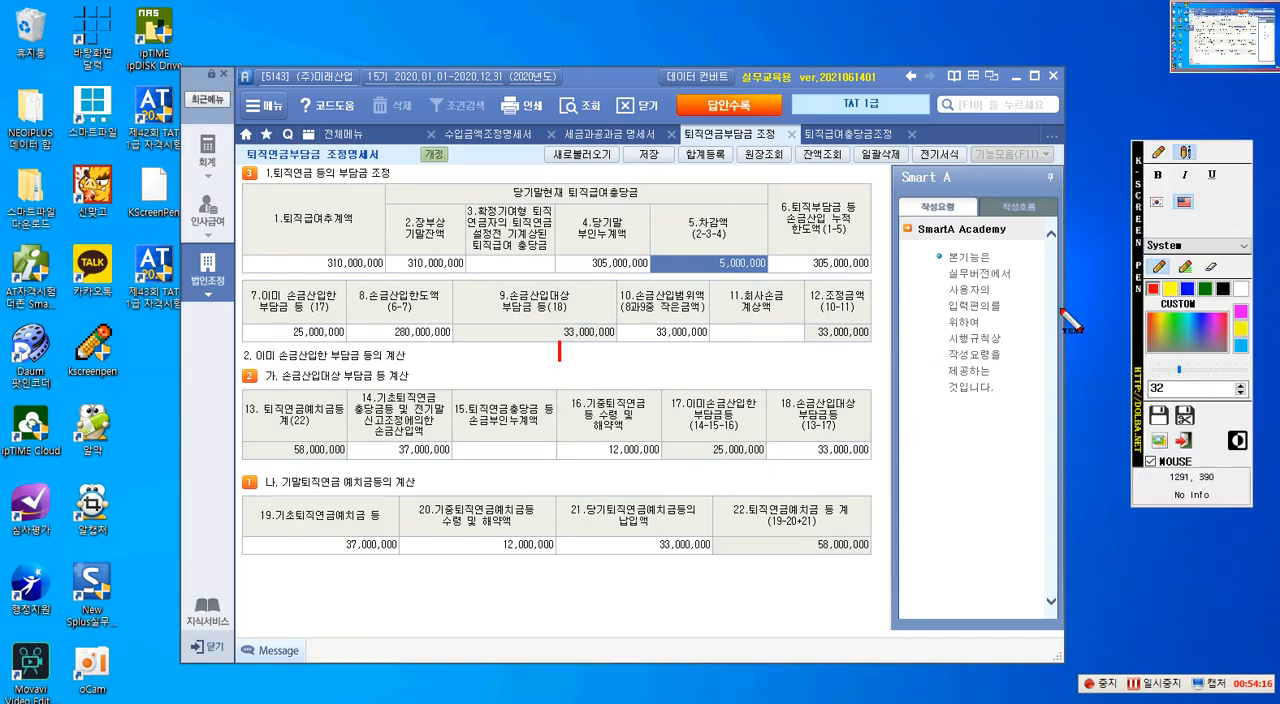
click(1158, 151)
click(1186, 220)
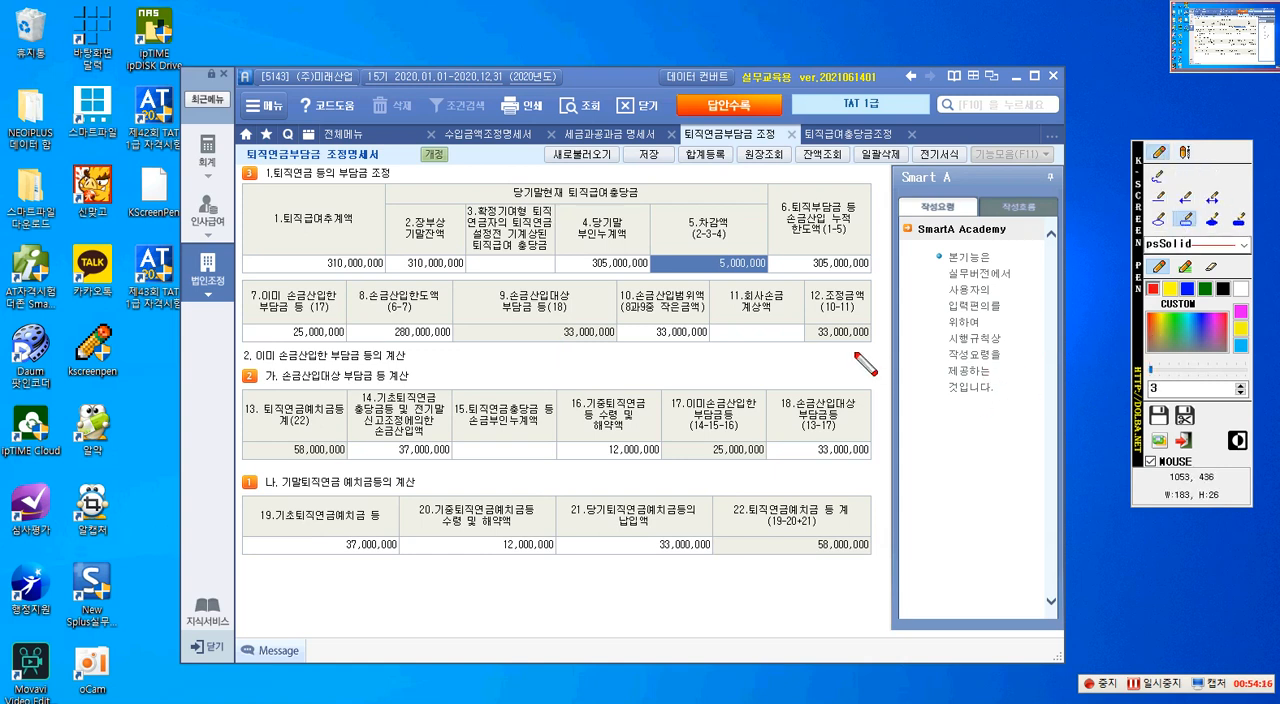
mouse_move(806, 282)
mouse_down()
mouse_move(847, 351)
mouse_move(877, 345)
mouse_up()
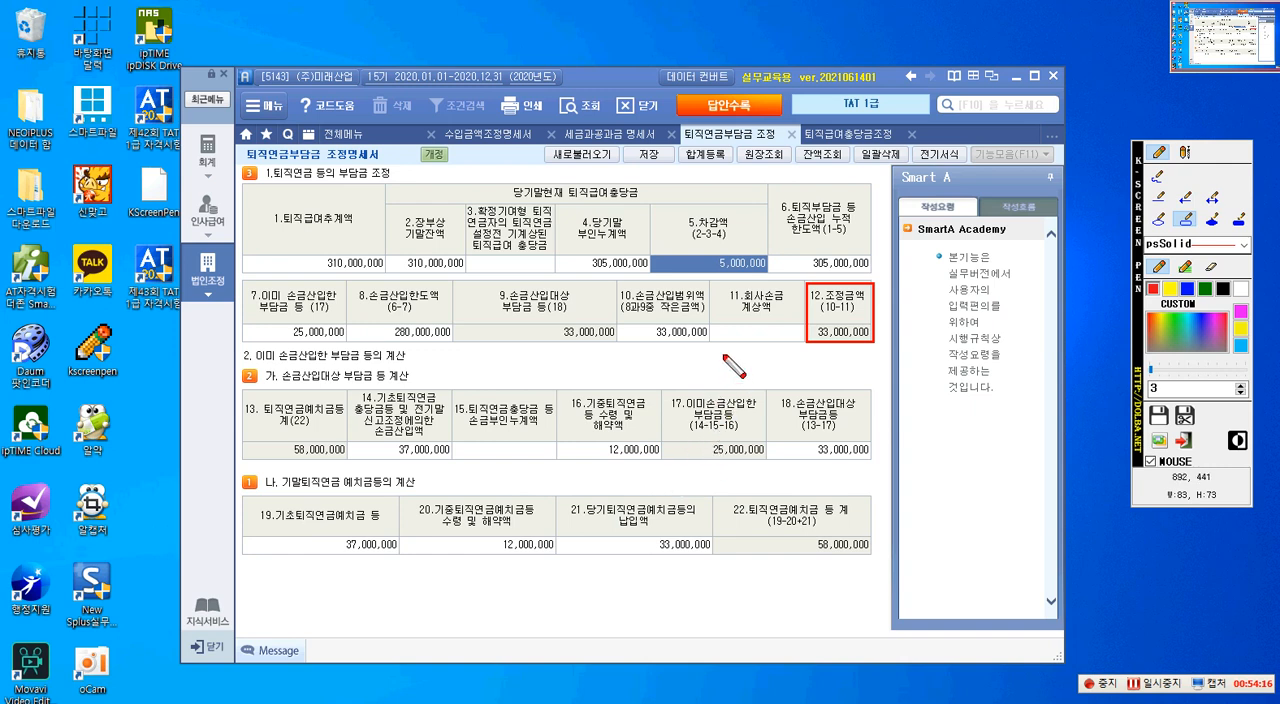
key(Escape)
- Save the 퇴직연금부담금 조정명세서 and open its 합계등록 window
click(649, 155)
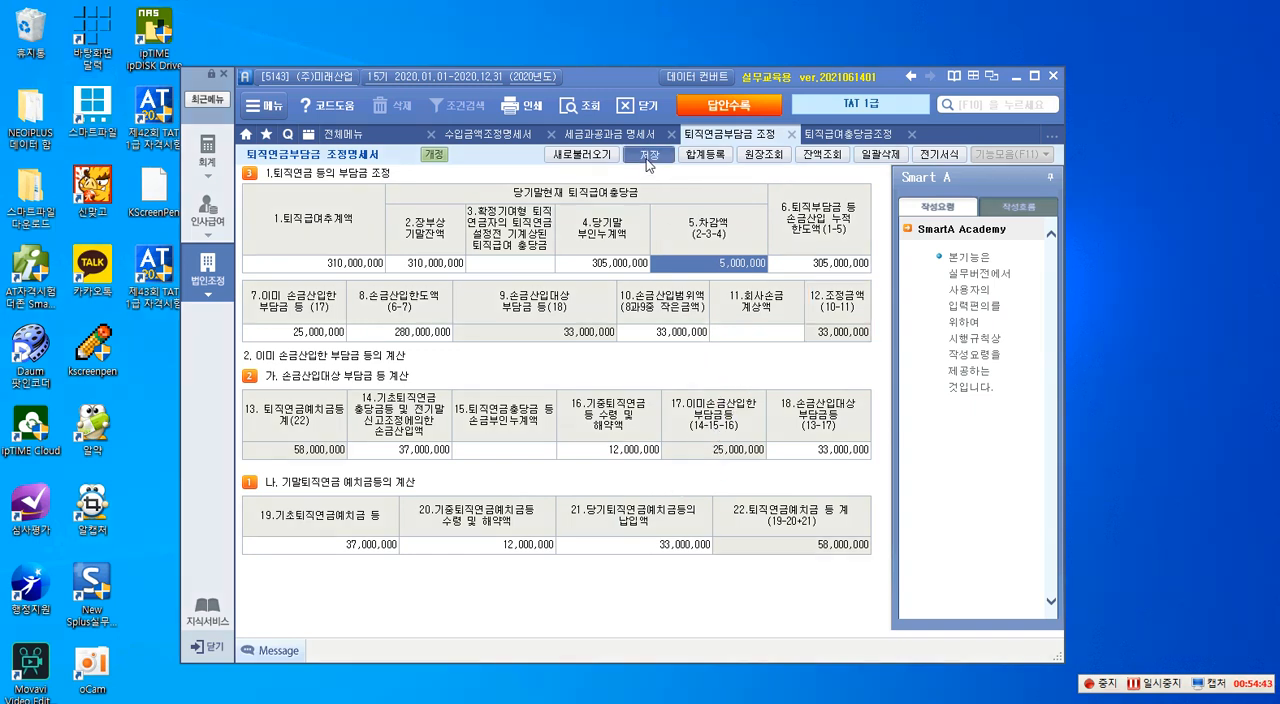
click(638, 414)
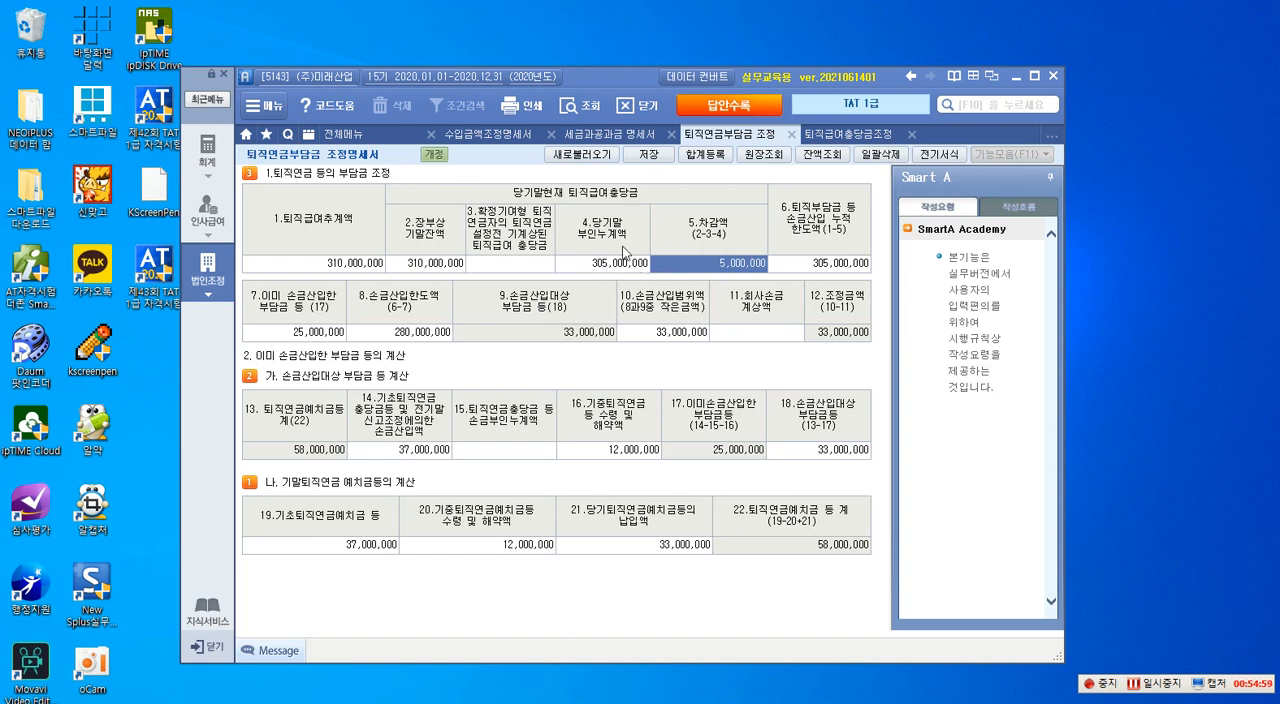
click(697, 157)
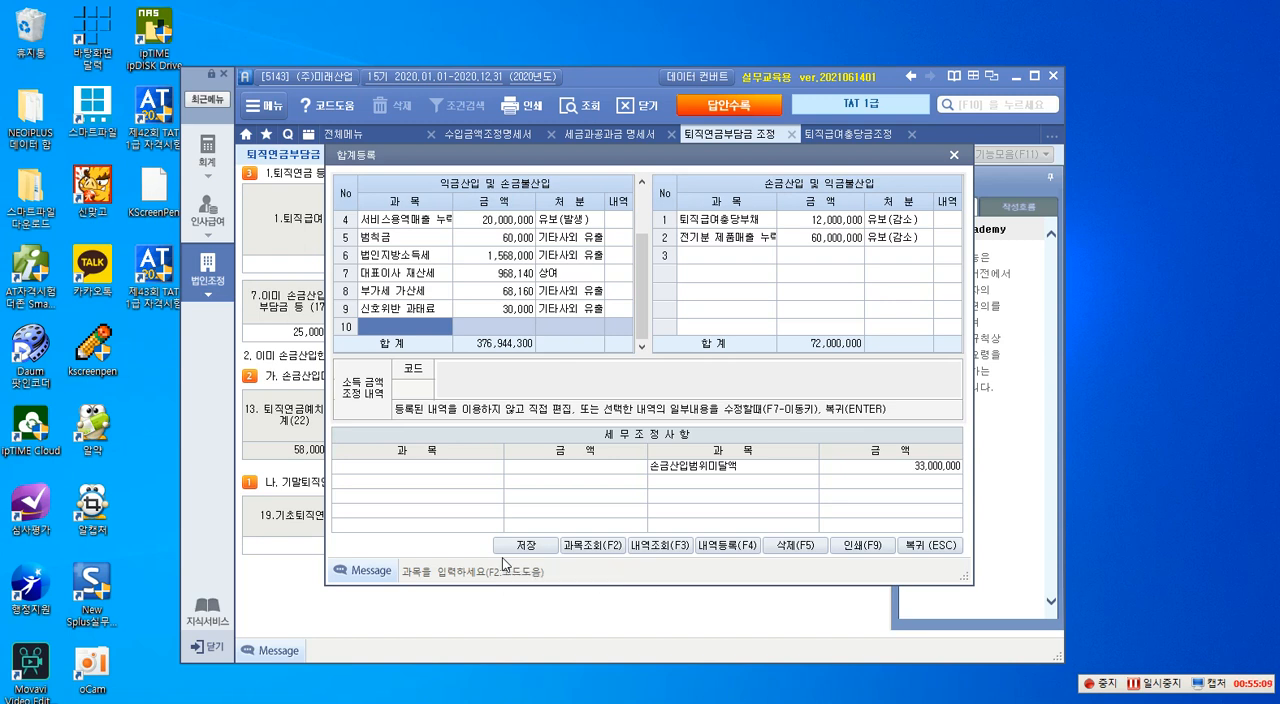
- Register 퇴직연금지급액 of 12,000,000 as 유보(감소) under 익금산입 및 손금불산입
text(토직연ㄱ)
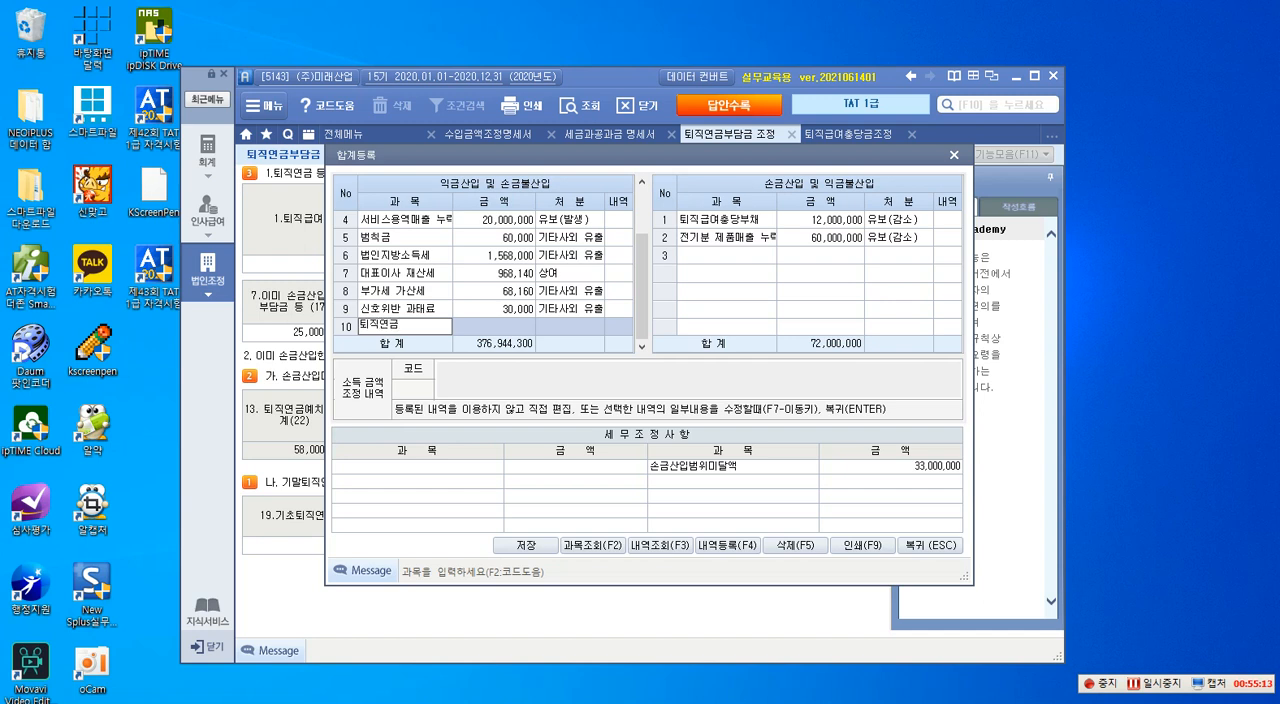
text(지급액)
key(Return)
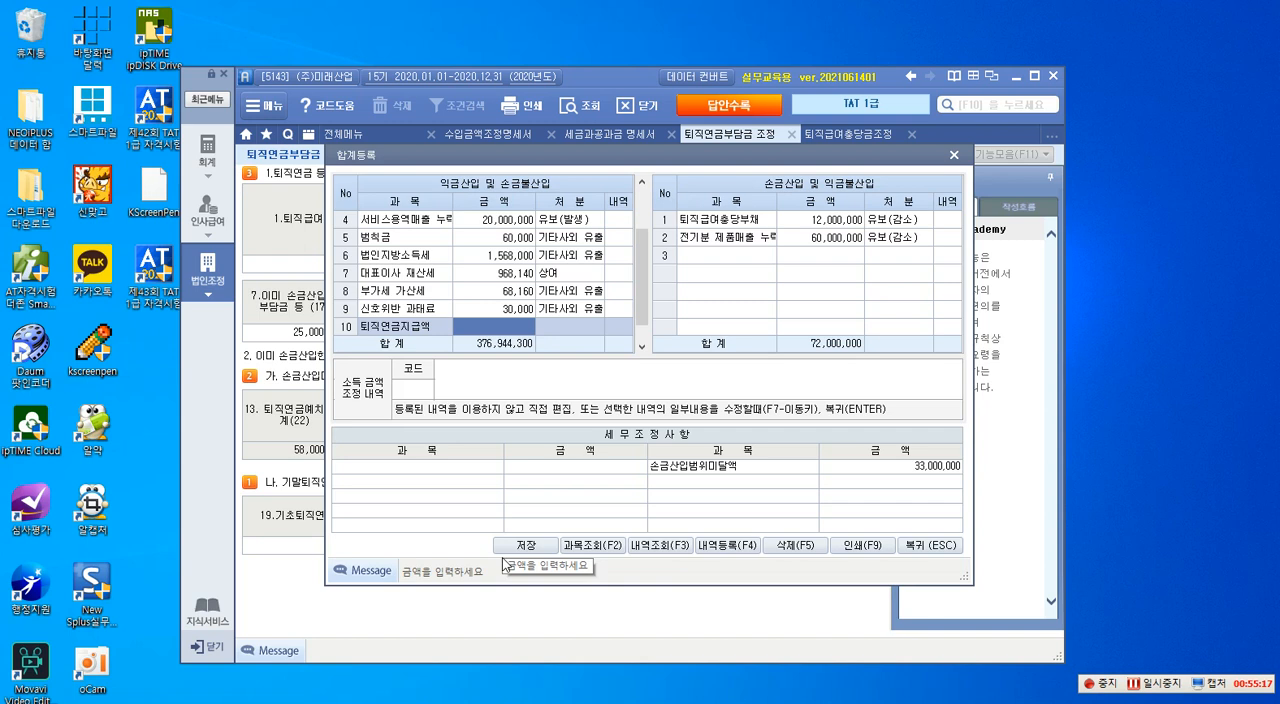
text(12000000)
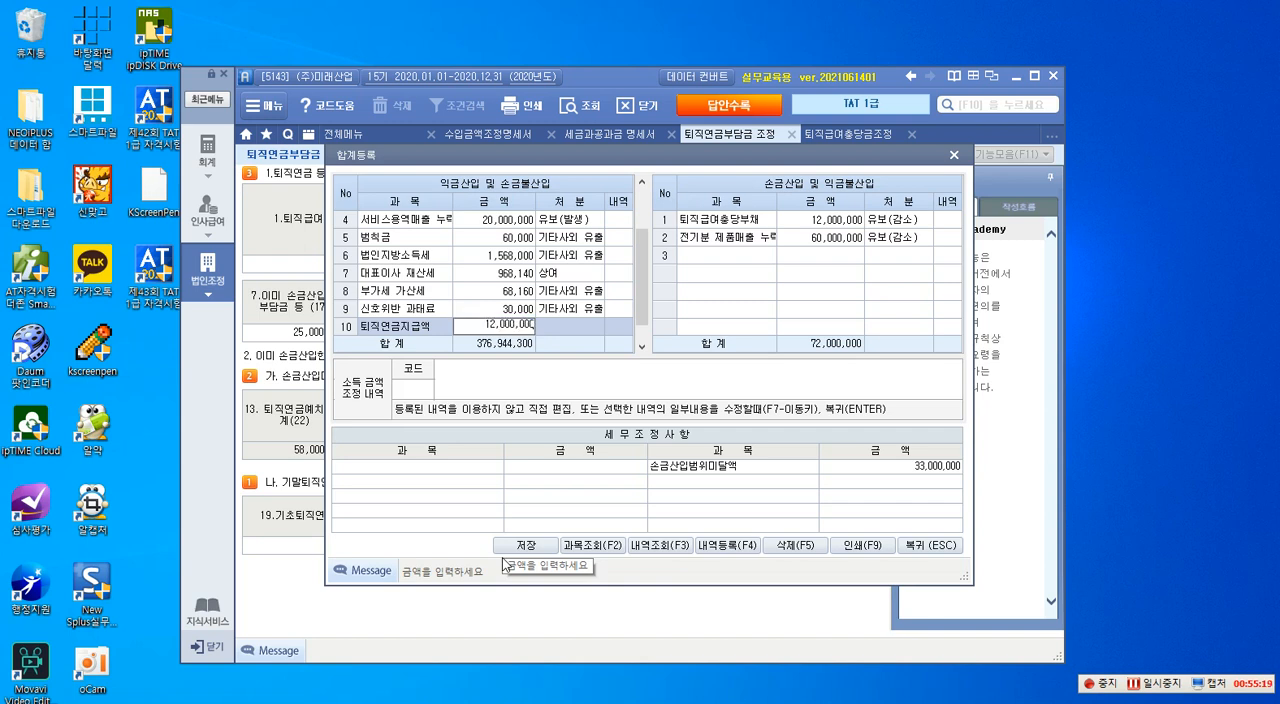
key(Return)
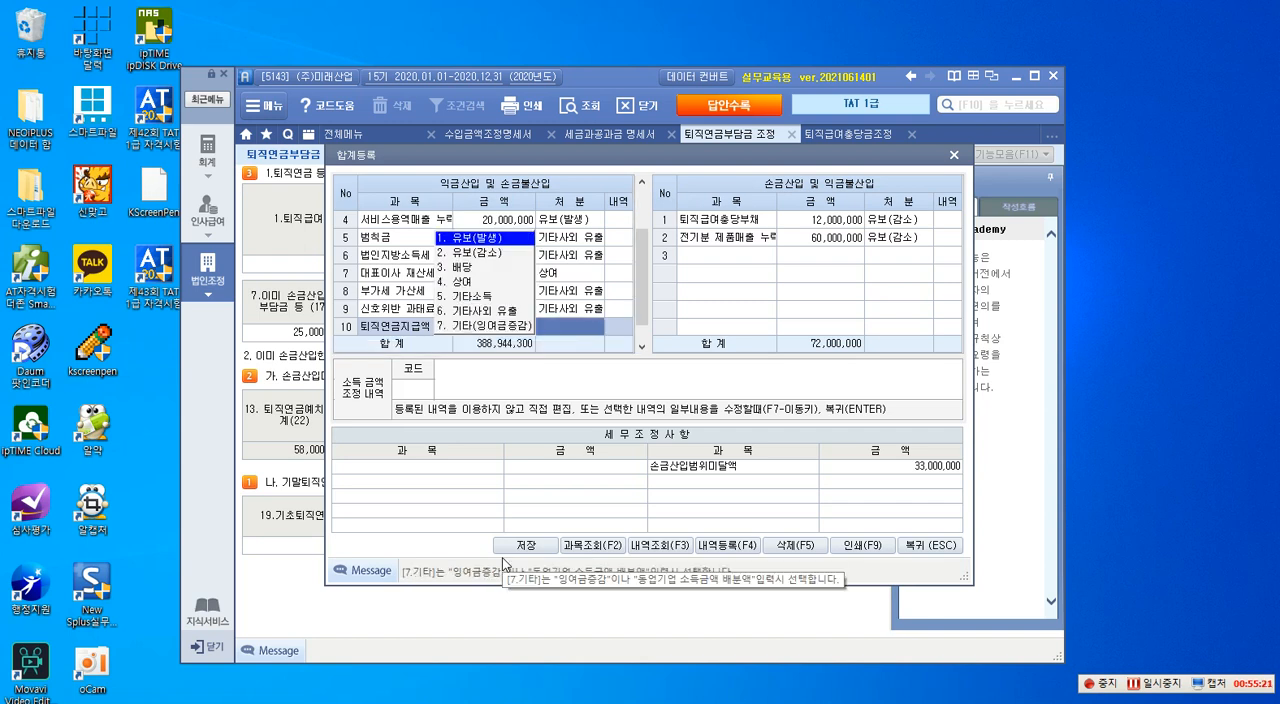
key(2)
key(Return)
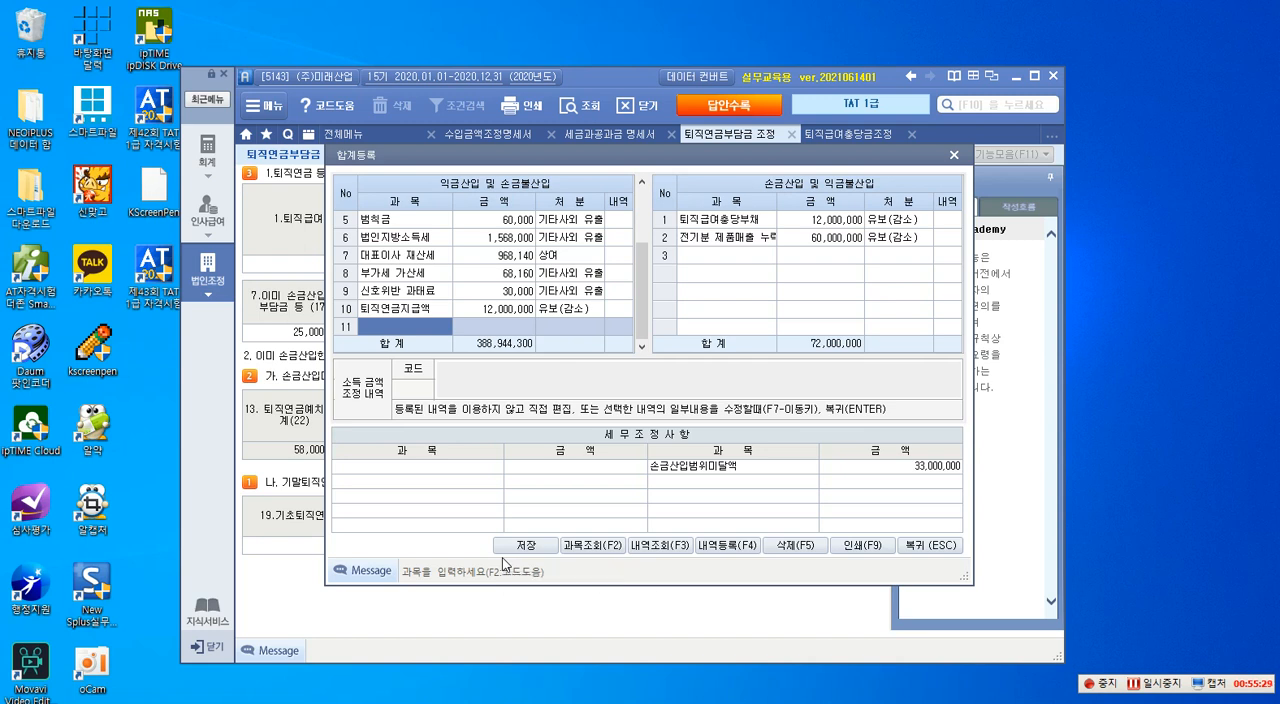
- Register 퇴직연금 불입액 of 33,000,000 as 유보(발생) under 손금산입 및 익금불산입
click(713, 262)
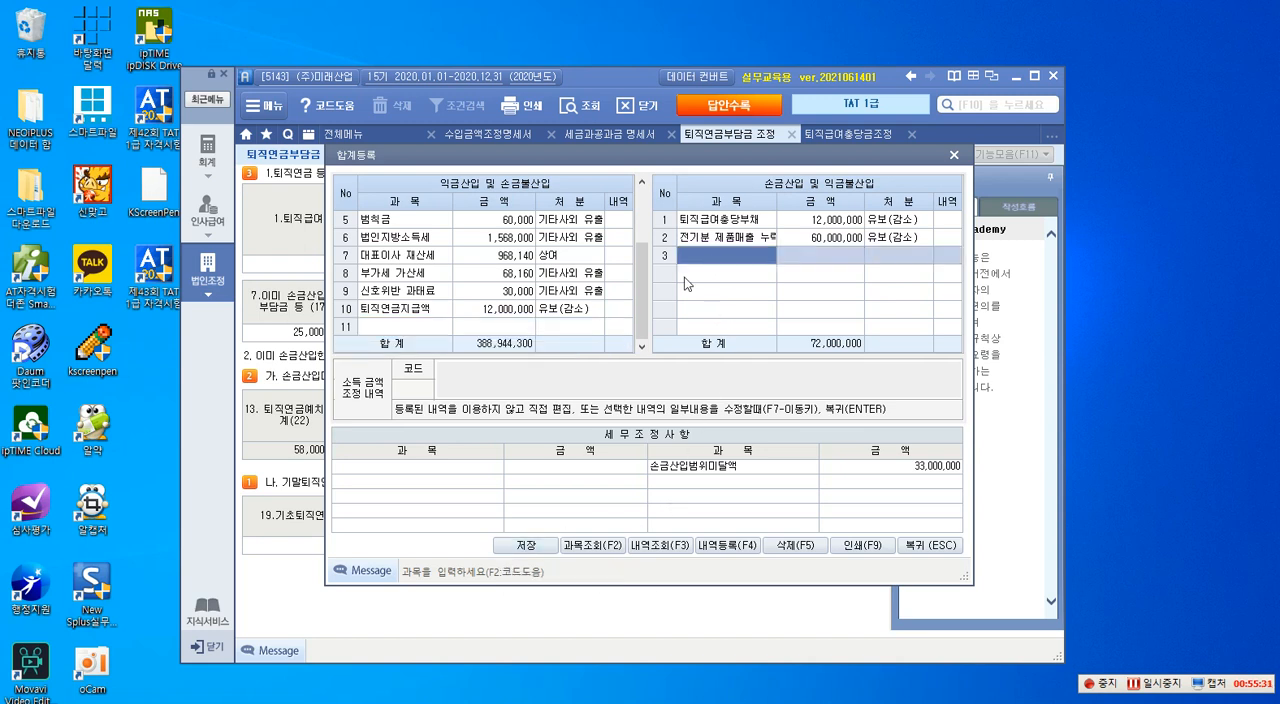
text(퇴)
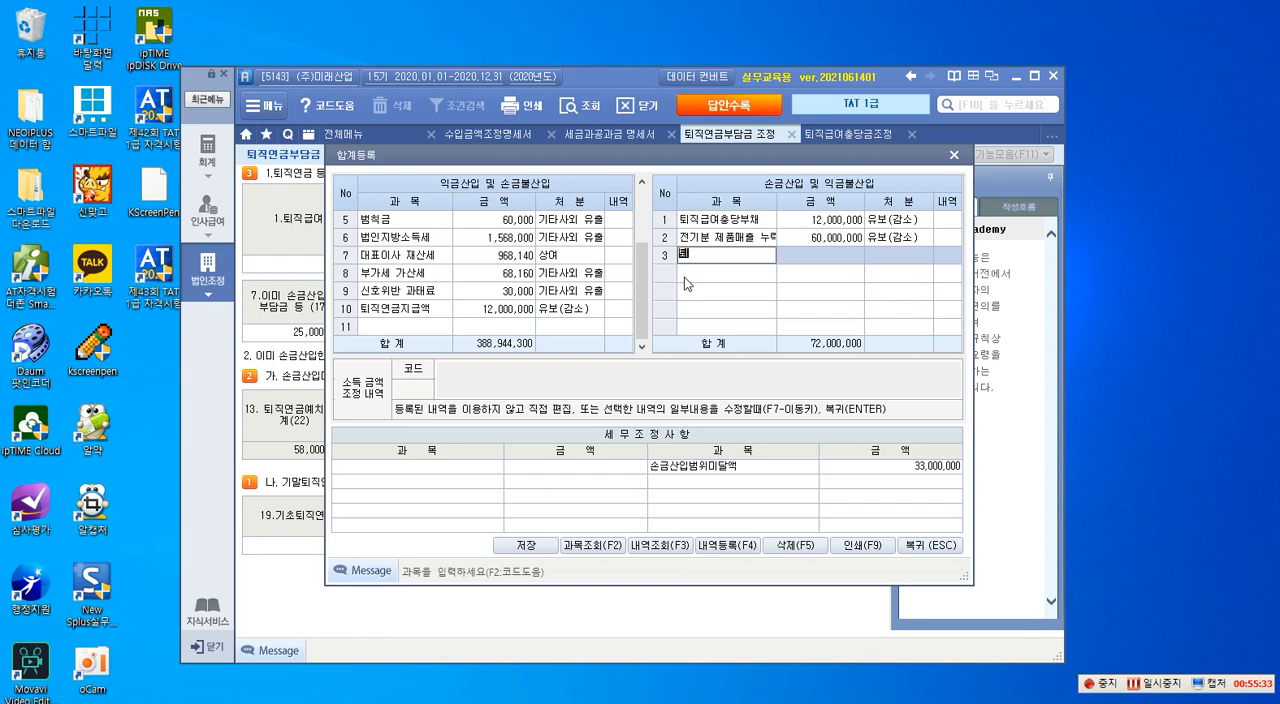
text(직ㅇㅕㄴㄱㅡㅁ ㅂㅜㄹㅇㅣㅂㅇㅐㄱ)
key(Return)
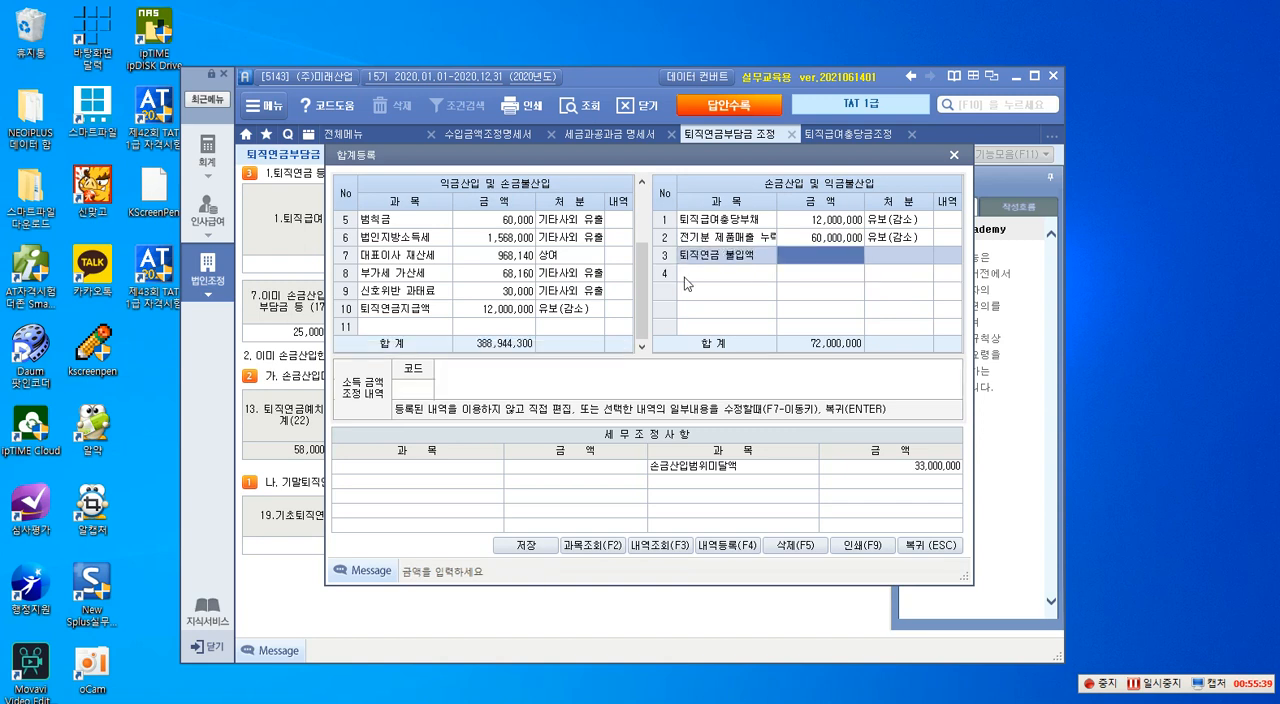
text(33000000)
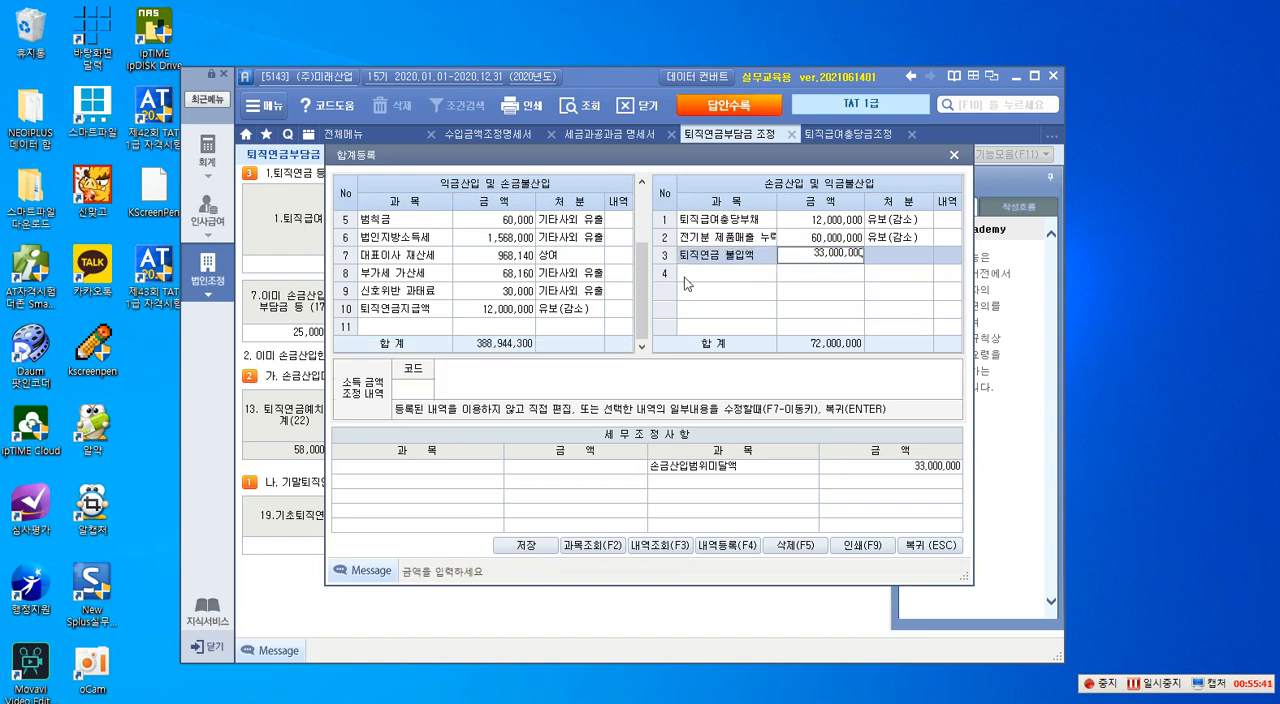
key(Return)
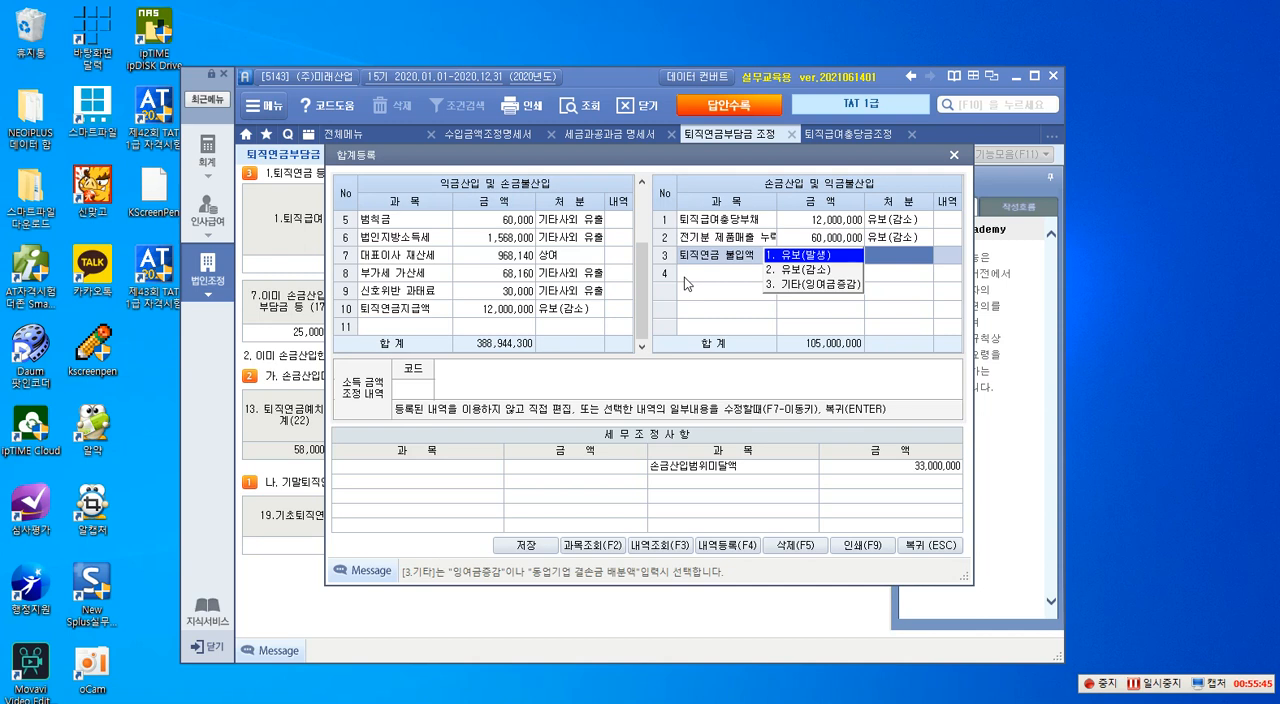
key(Return)
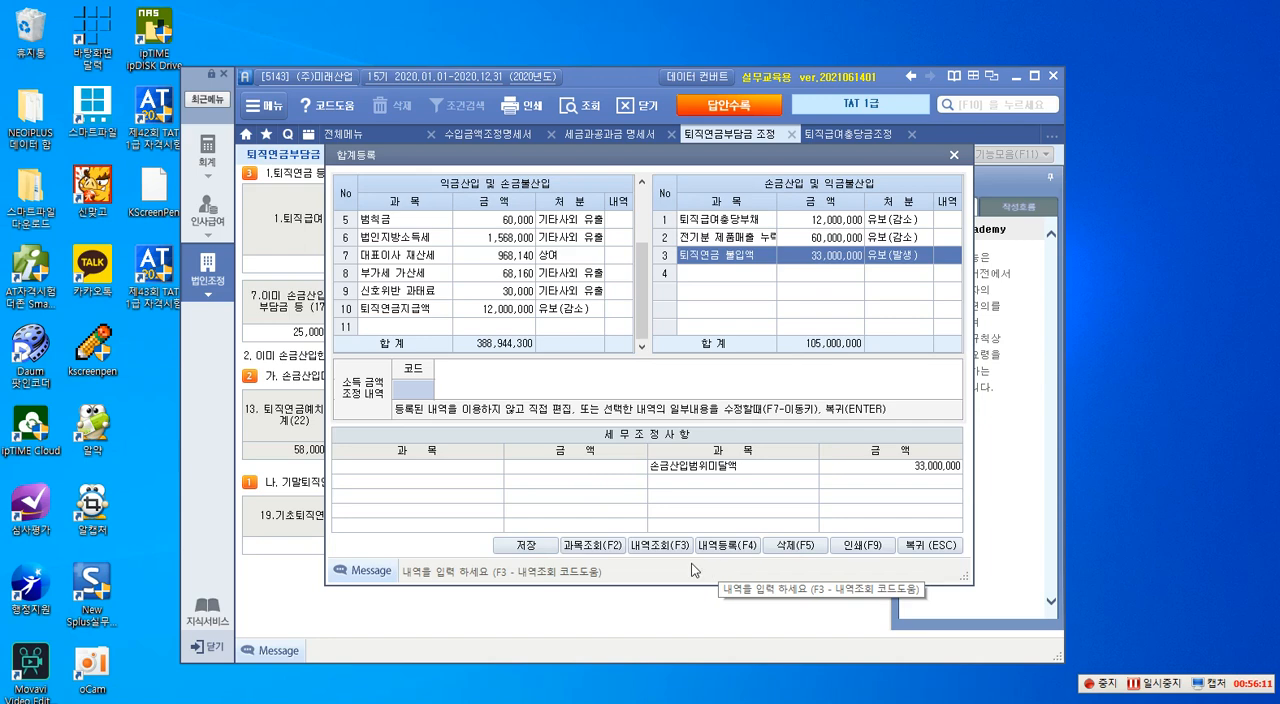
- Save the 합계등록 entries and return to the 퇴직연금부담금 조정명세서
click(538, 543)
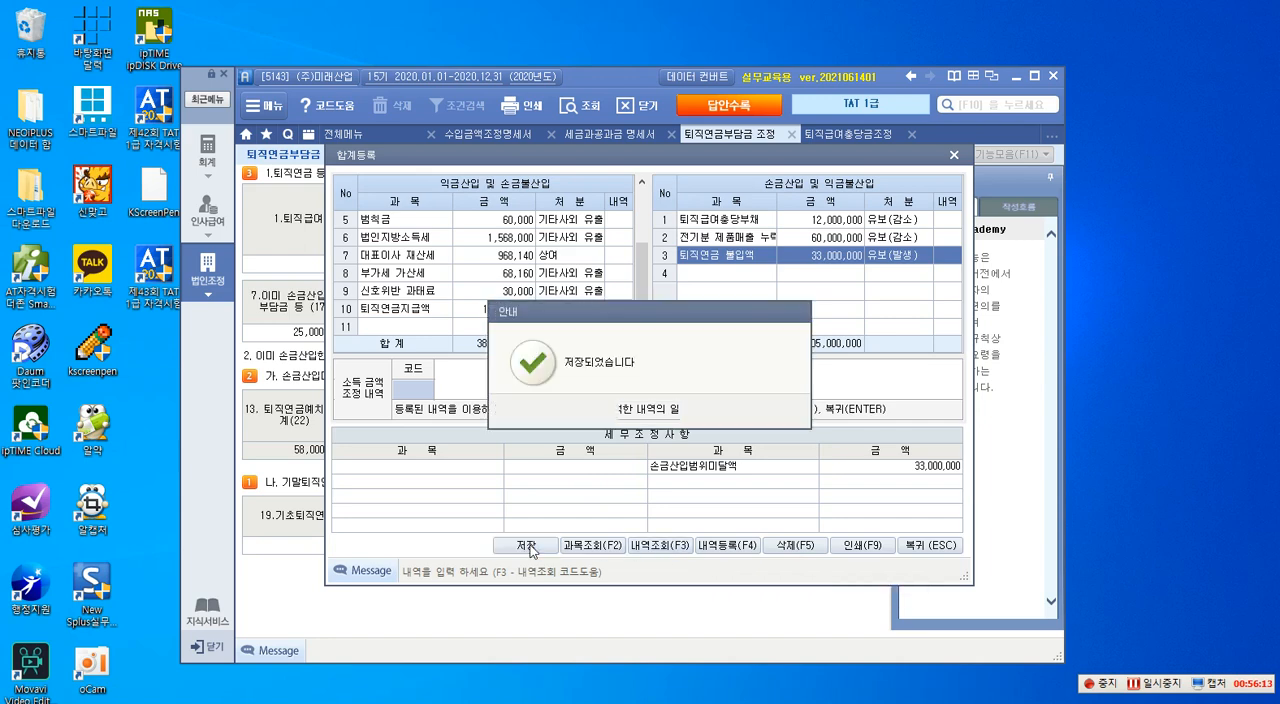
click(654, 412)
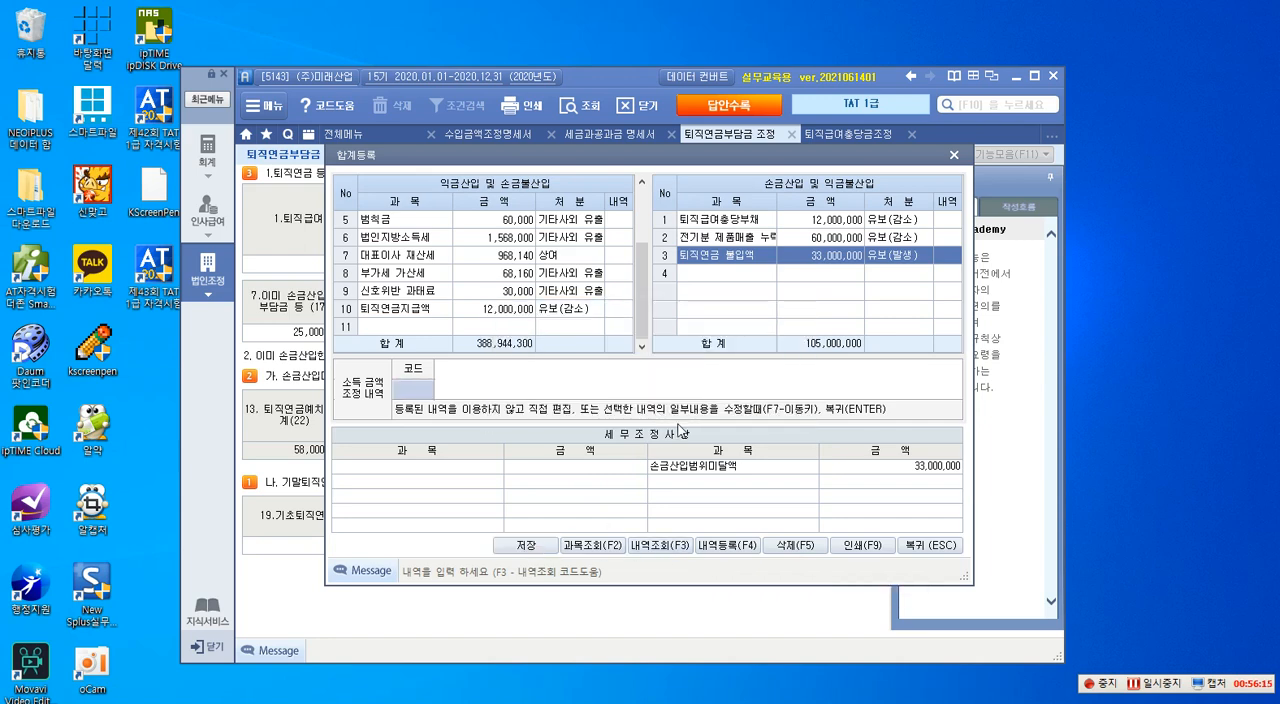
click(918, 548)
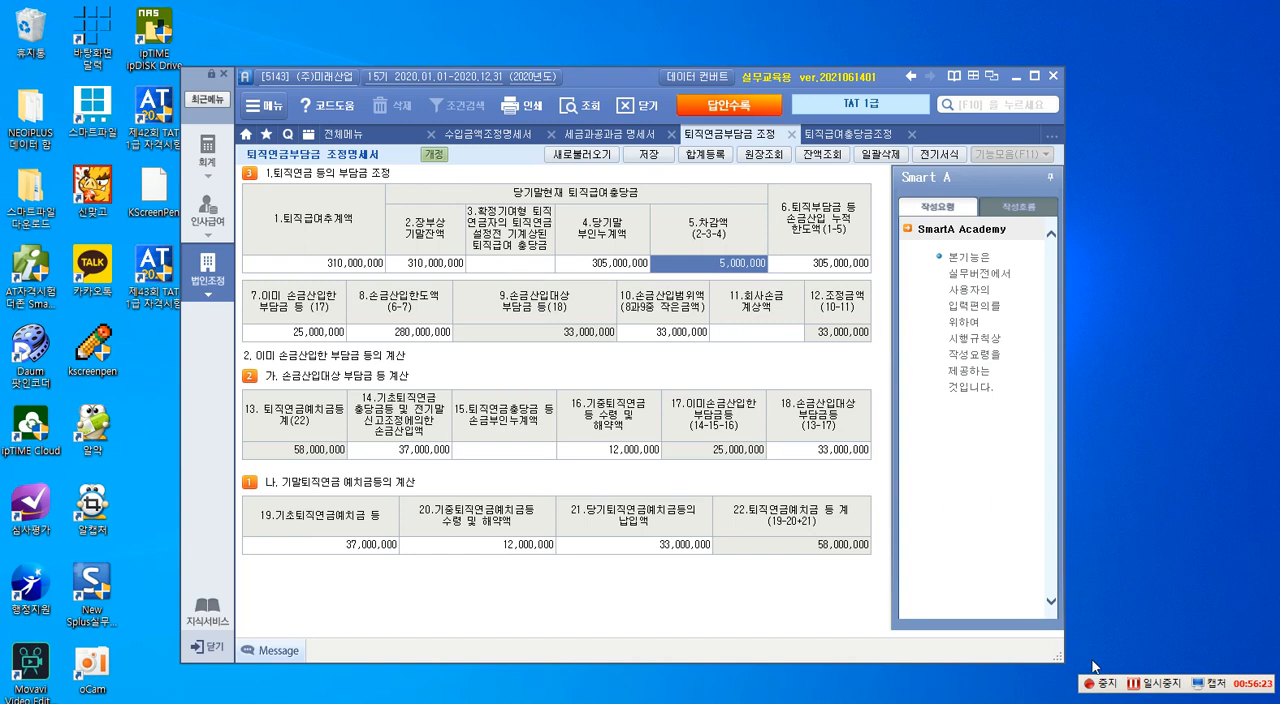
- Switch to the 제43회 TAT 1급_D43_SY1 folder in File Explorer and open the 제43회 - TAT 1급_A형 문제지 PDF
click(1151, 686)
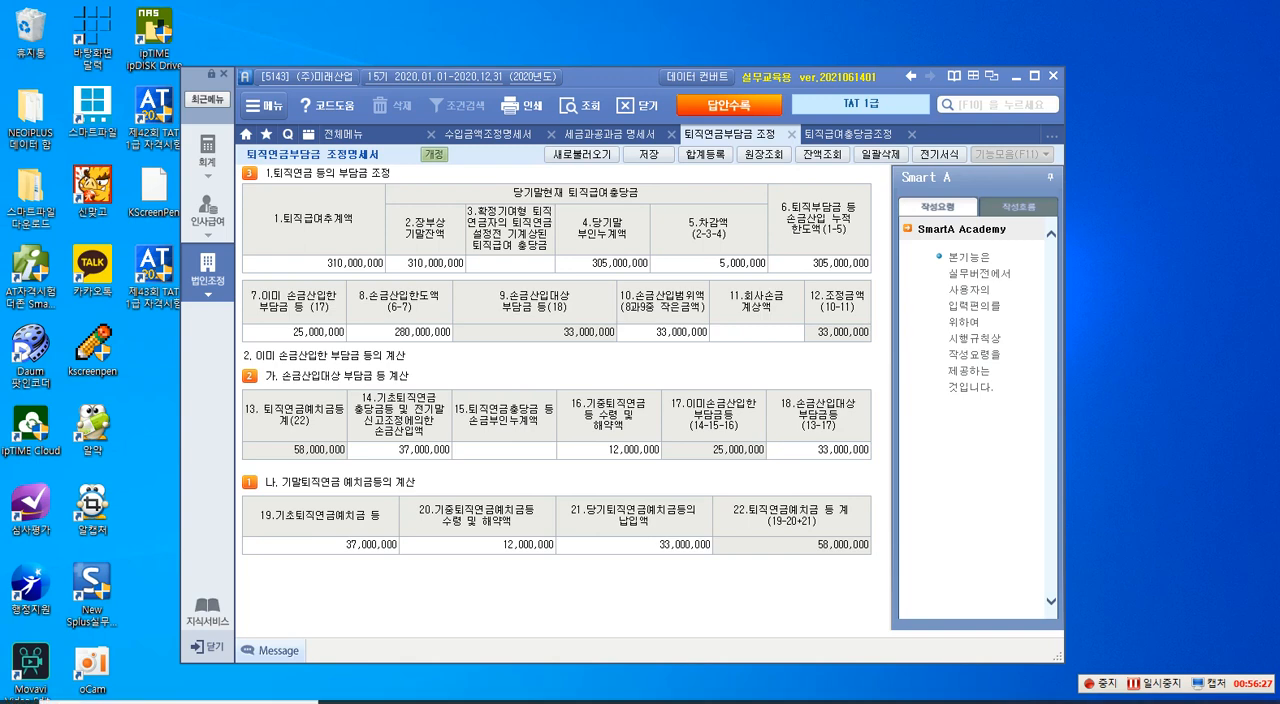
mouse_move(416, 701)
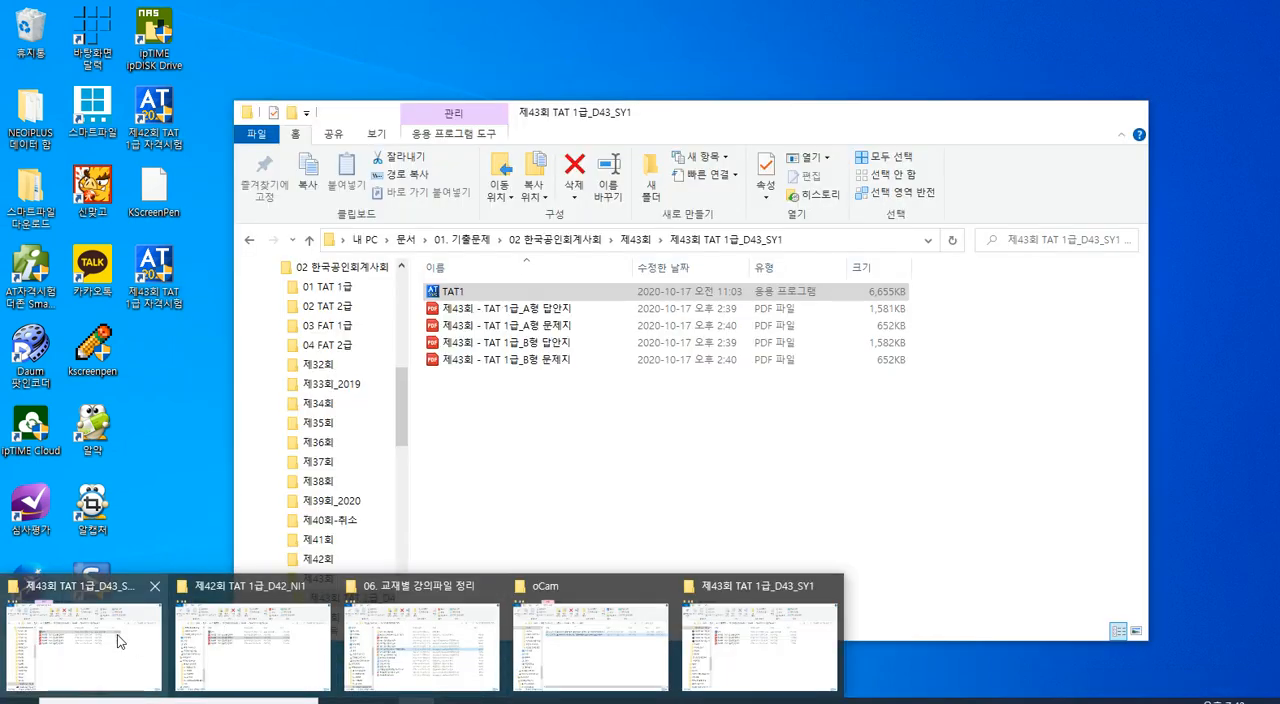
click(117, 634)
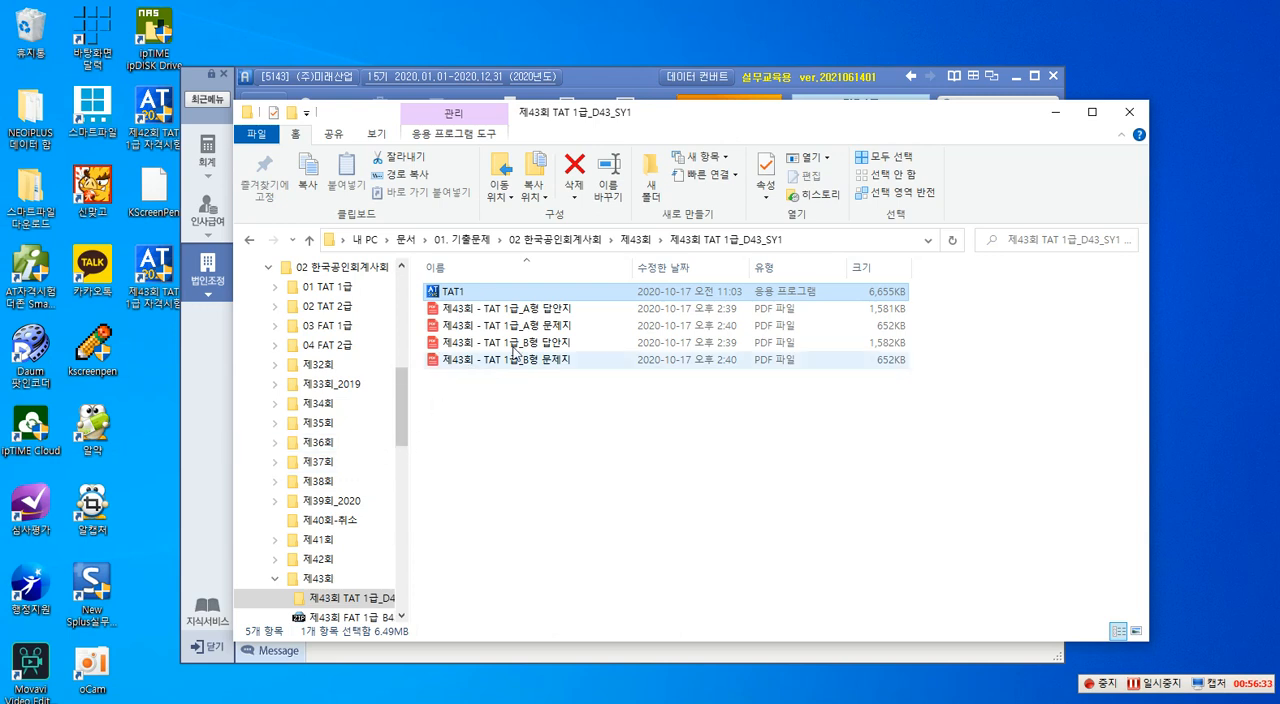
click(536, 329)
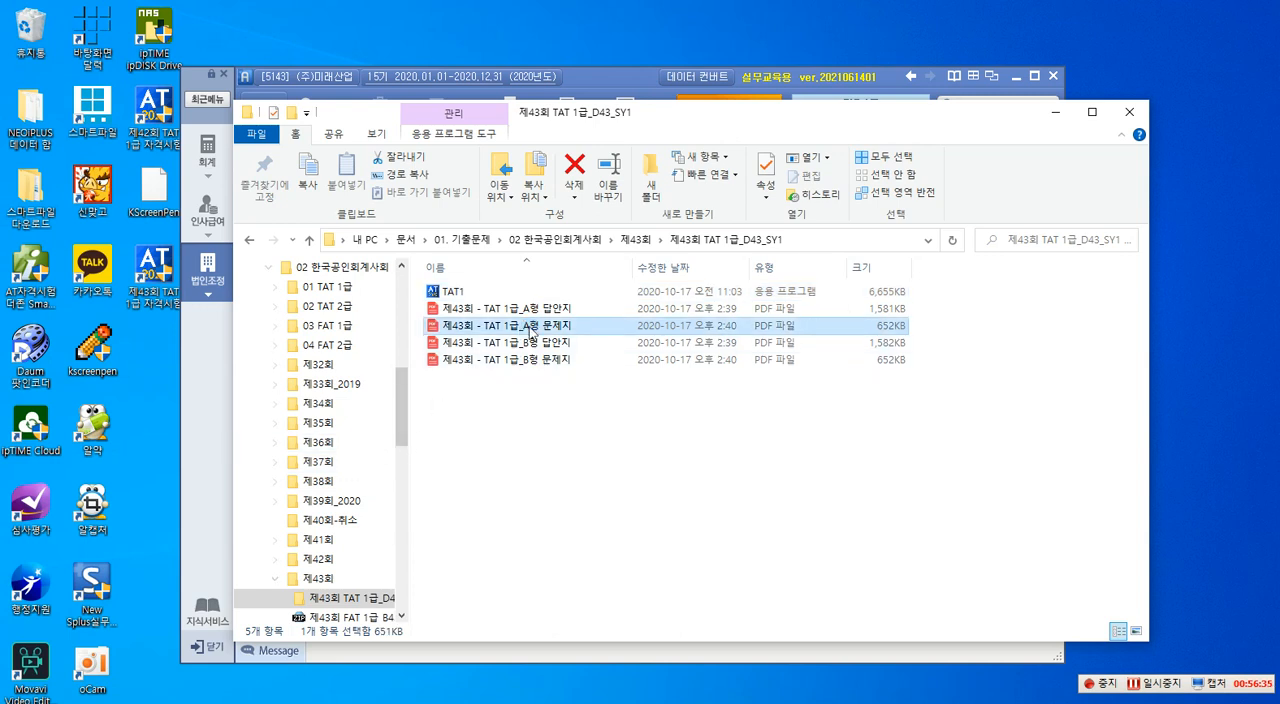
double_click(530, 328)
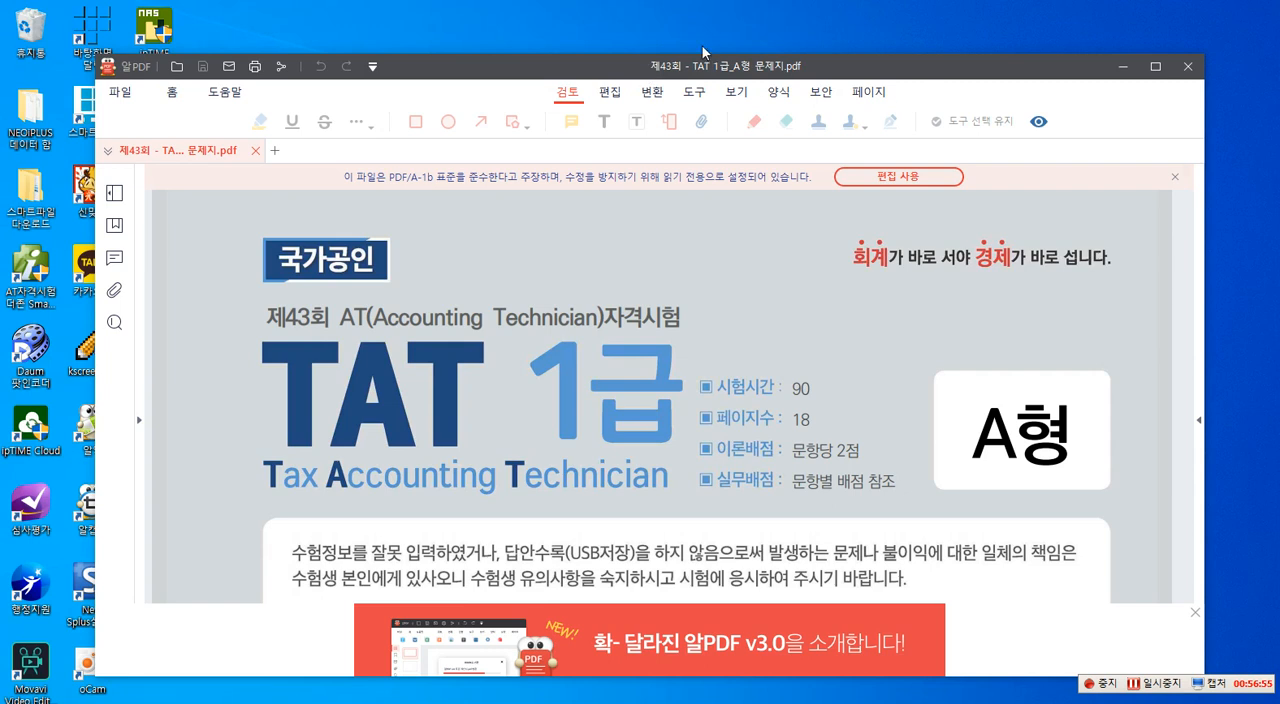
- Dismiss the ALTools update windows, declining the zum 검색엔진, 위메프/하프클럽/쿠팡 바로가기 and 알툴바 add-ons
click(520, 473)
click(614, 474)
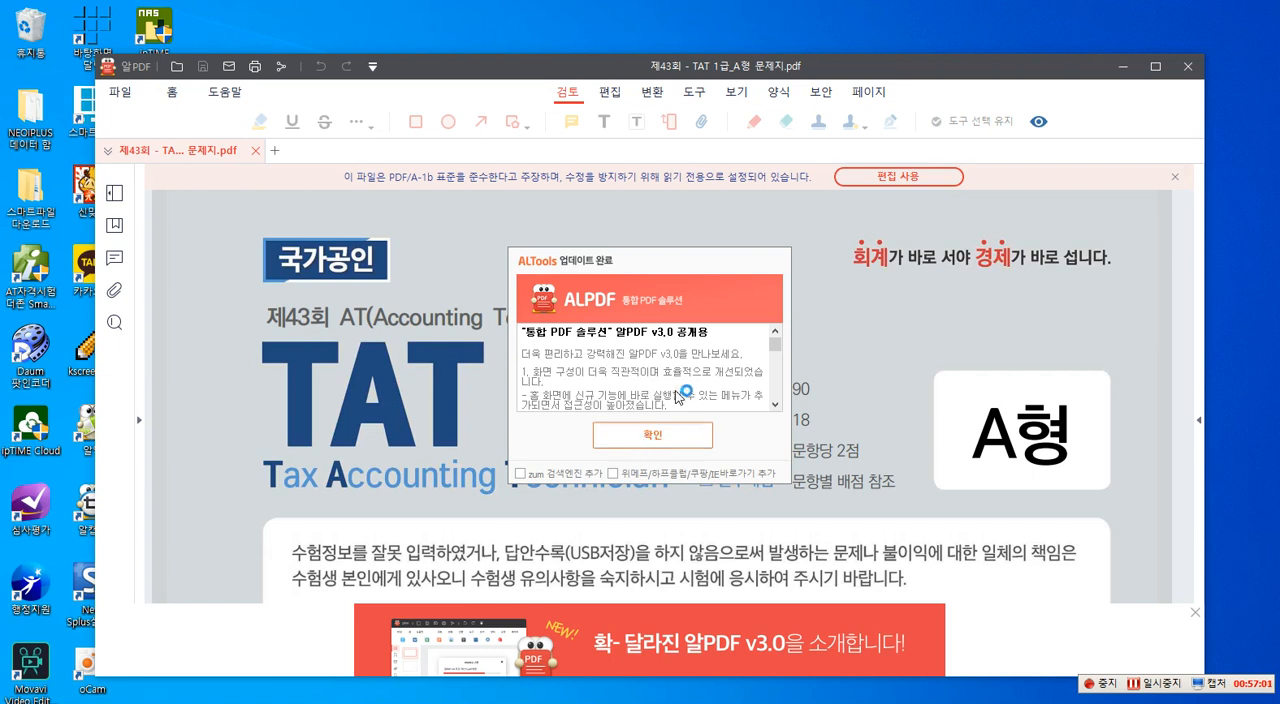
click(682, 435)
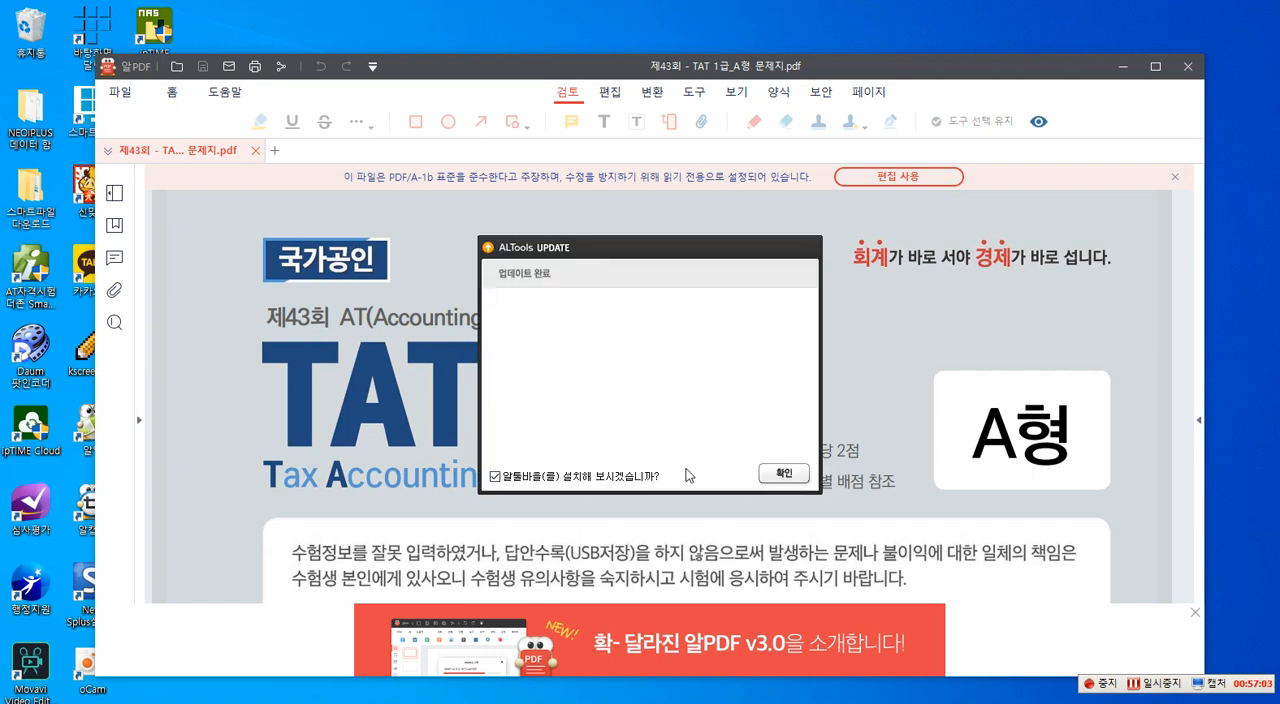
click(496, 478)
click(783, 474)
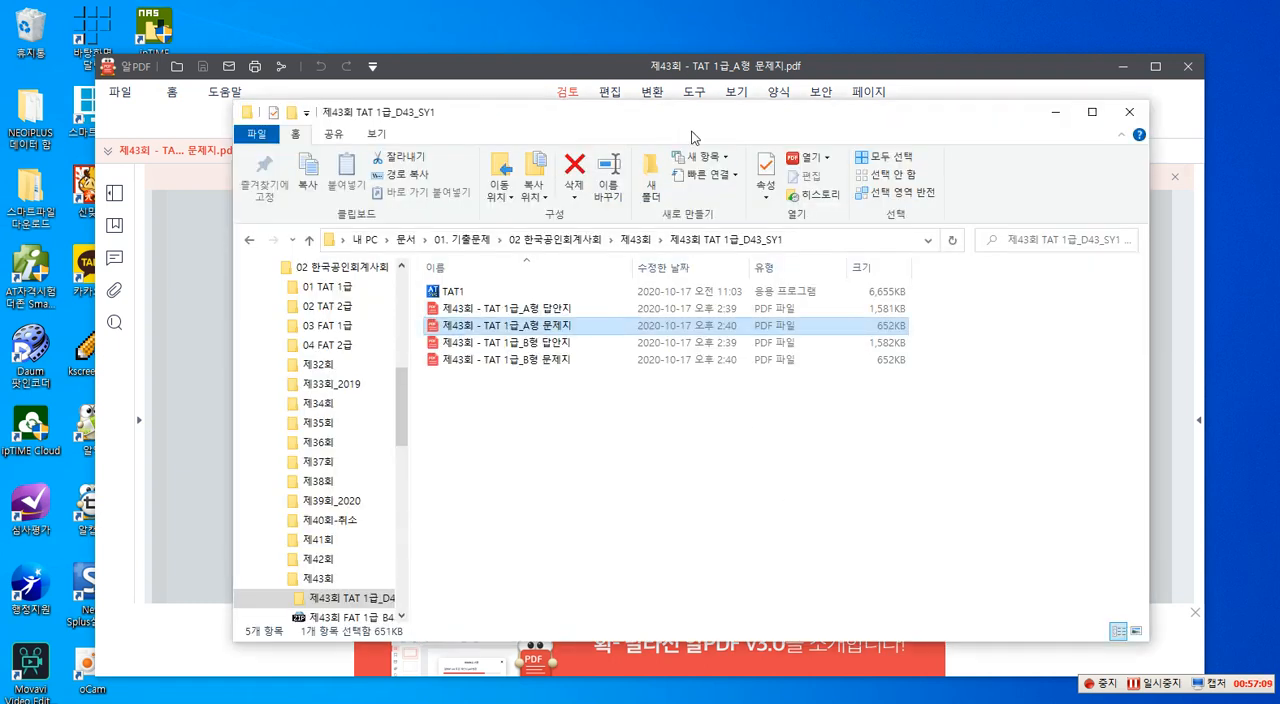
- Minimize the exam folder window and move the A형 문제지 PDF window off this screen to uncover the 퇴직연금부담금 조정명세서
click(1058, 117)
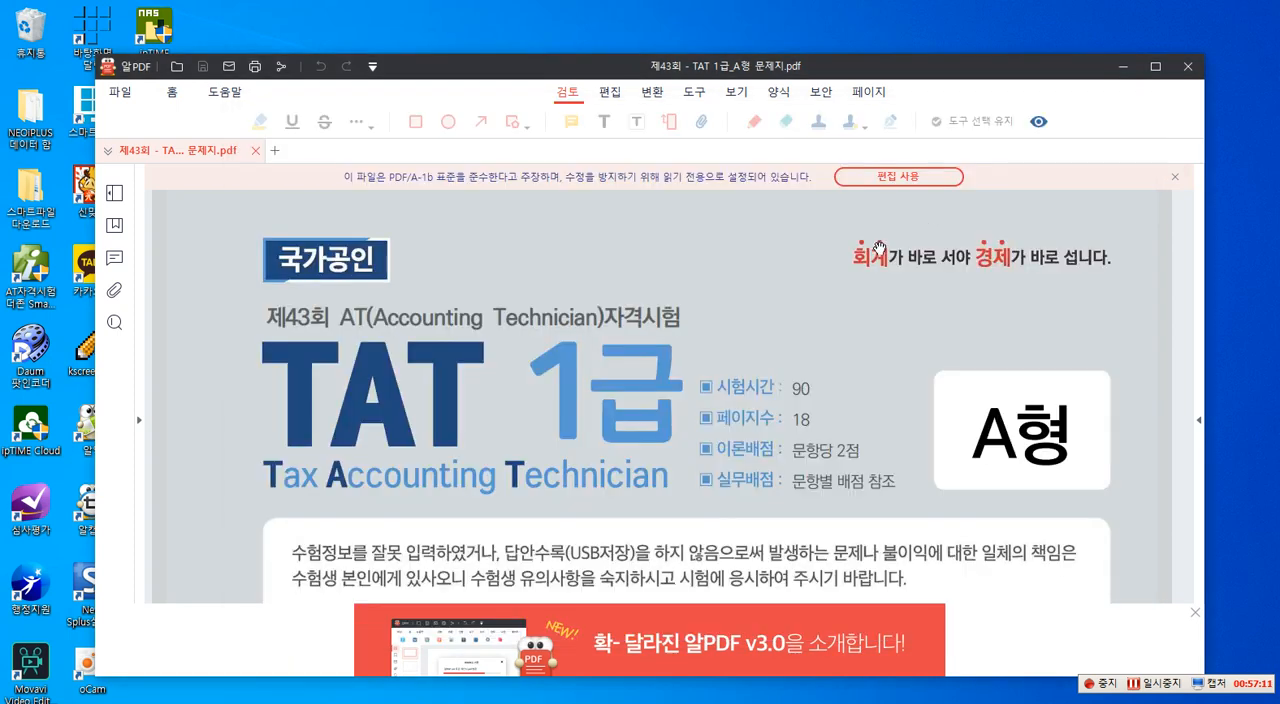
drag(681, 72, 1279, 118)
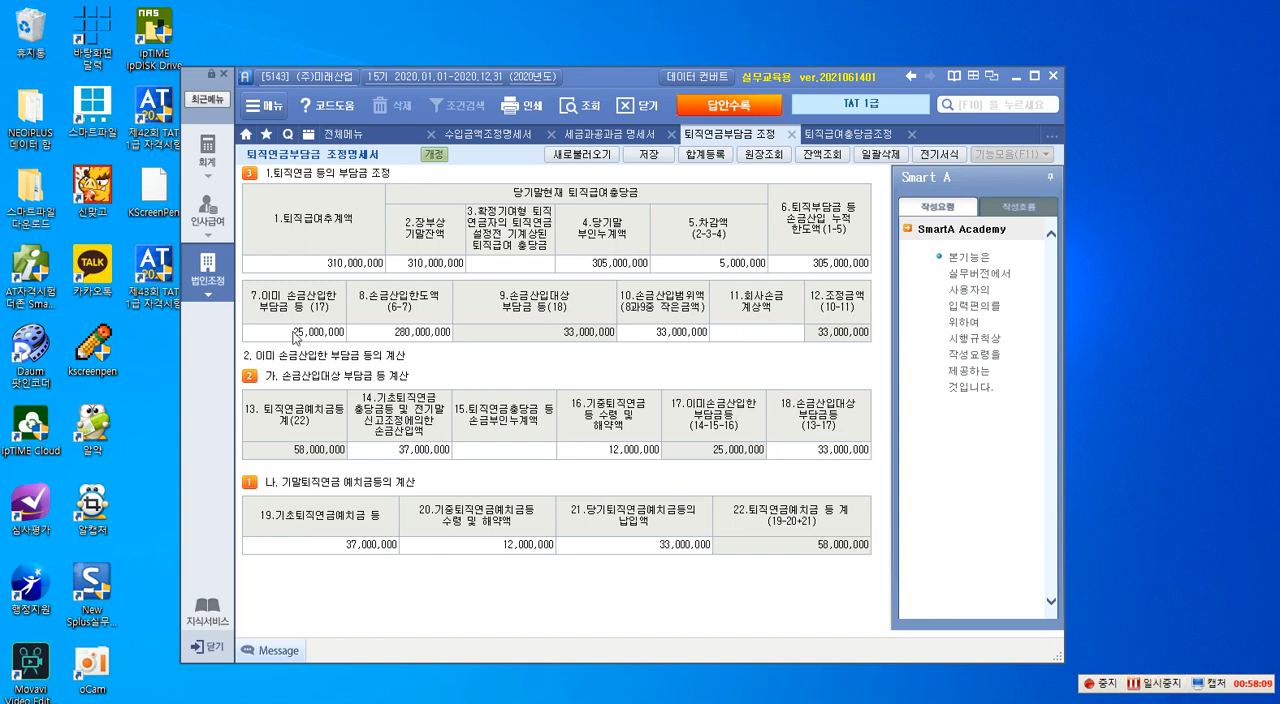
- Display the full 법인조정 menu and bring the A형 문제지 PDF back into view at question 4, 건설자금이자조정명세서
click(212, 284)
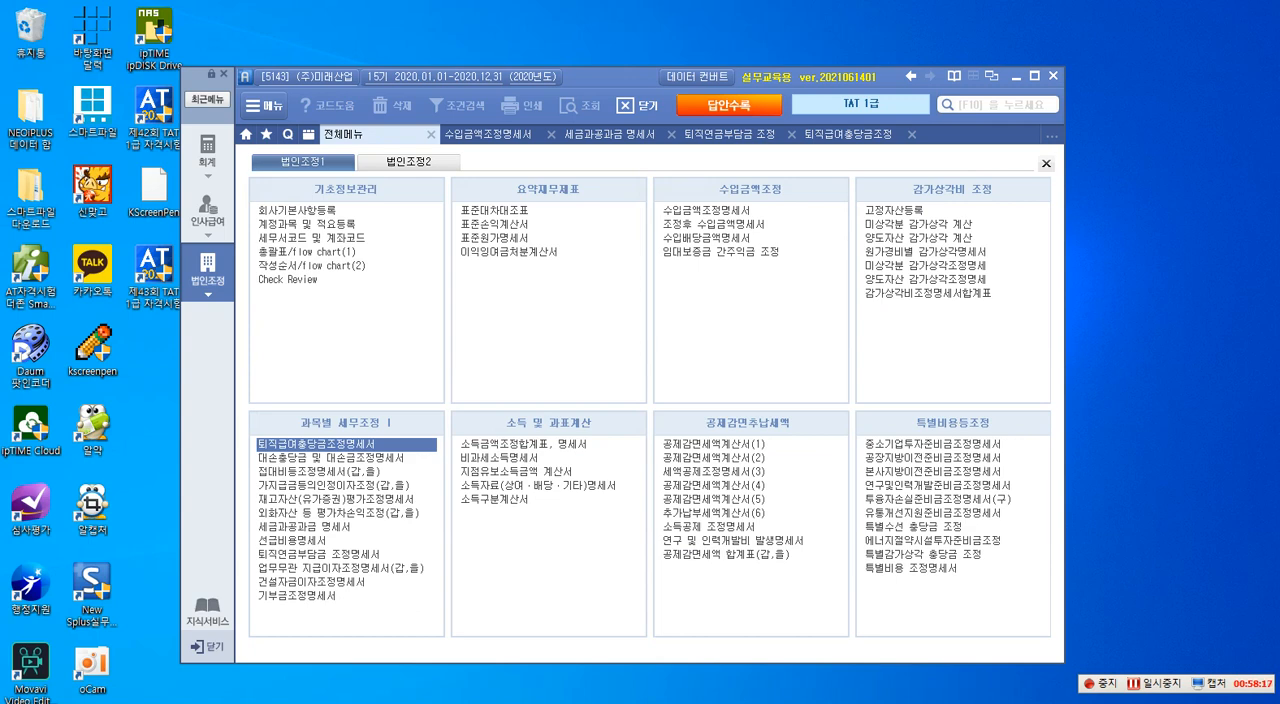
drag(1279, 60, 692, 31)
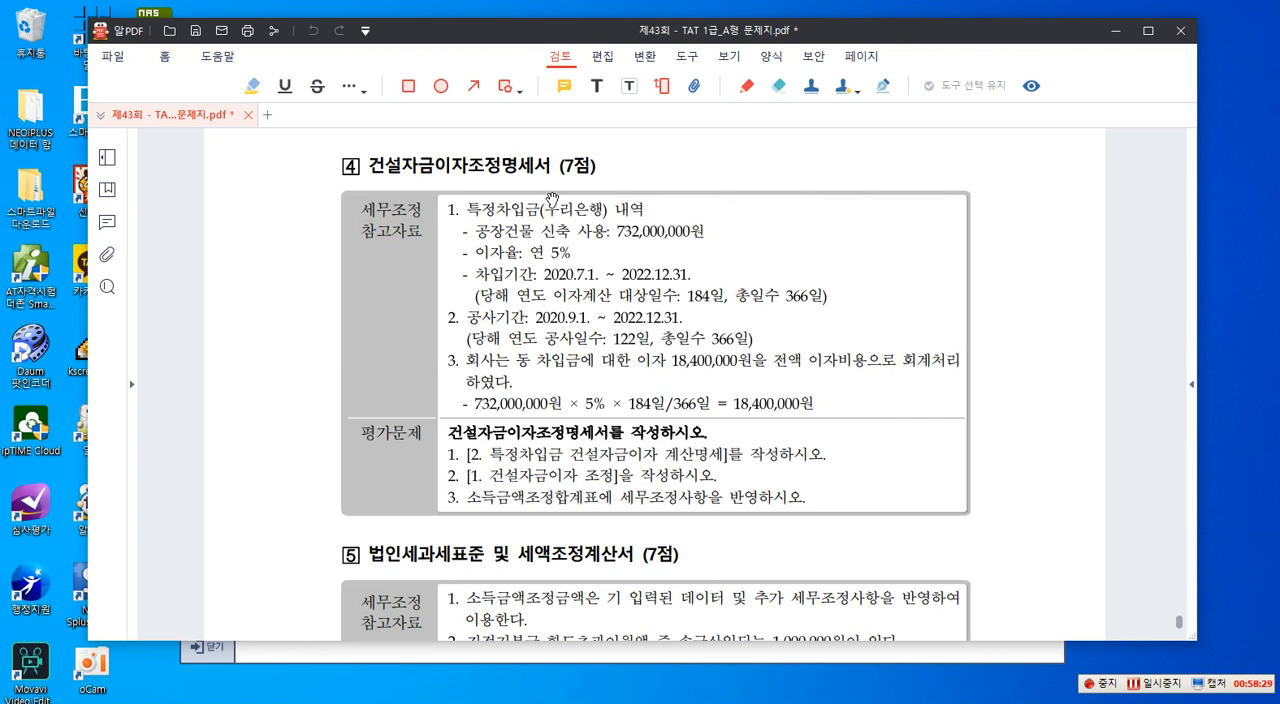
- Start K-Screen Pen and write the red text "<손금불산입> (유보)" beside the 건설자금이자조정명세서 question heading
key(ctrl+F1)
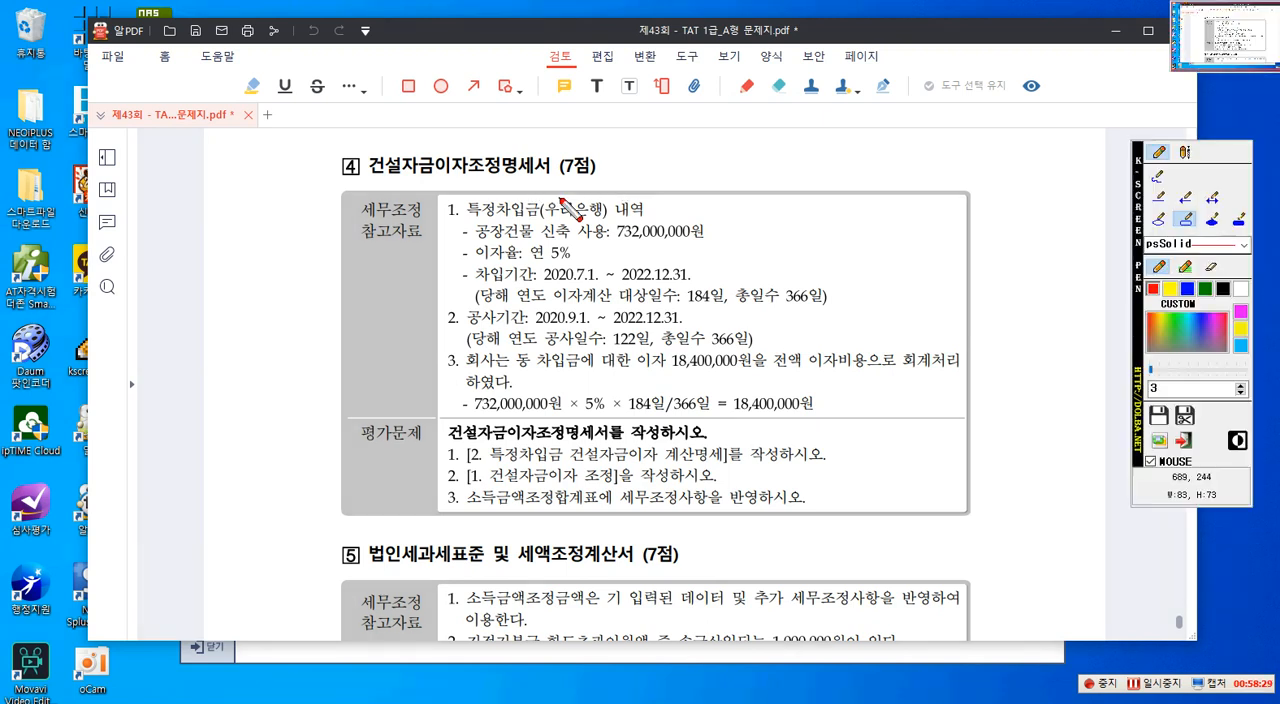
click(1186, 153)
click(632, 174)
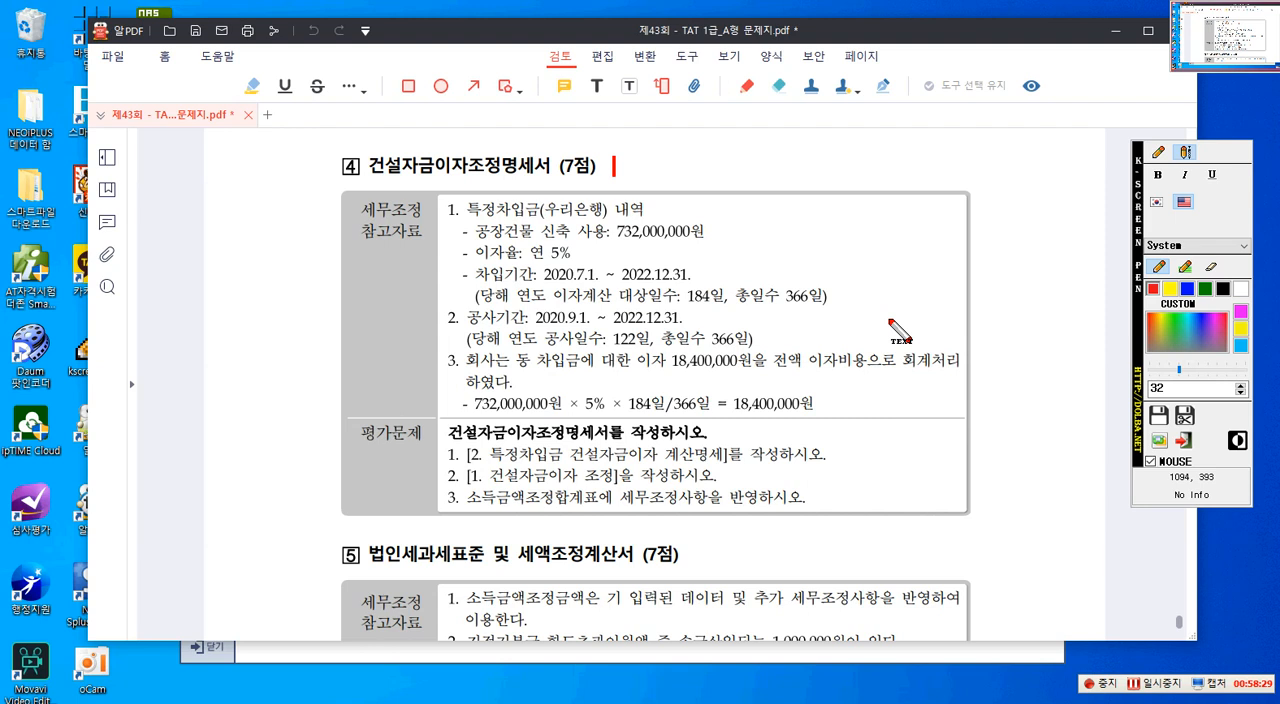
text(<)
text(hs)
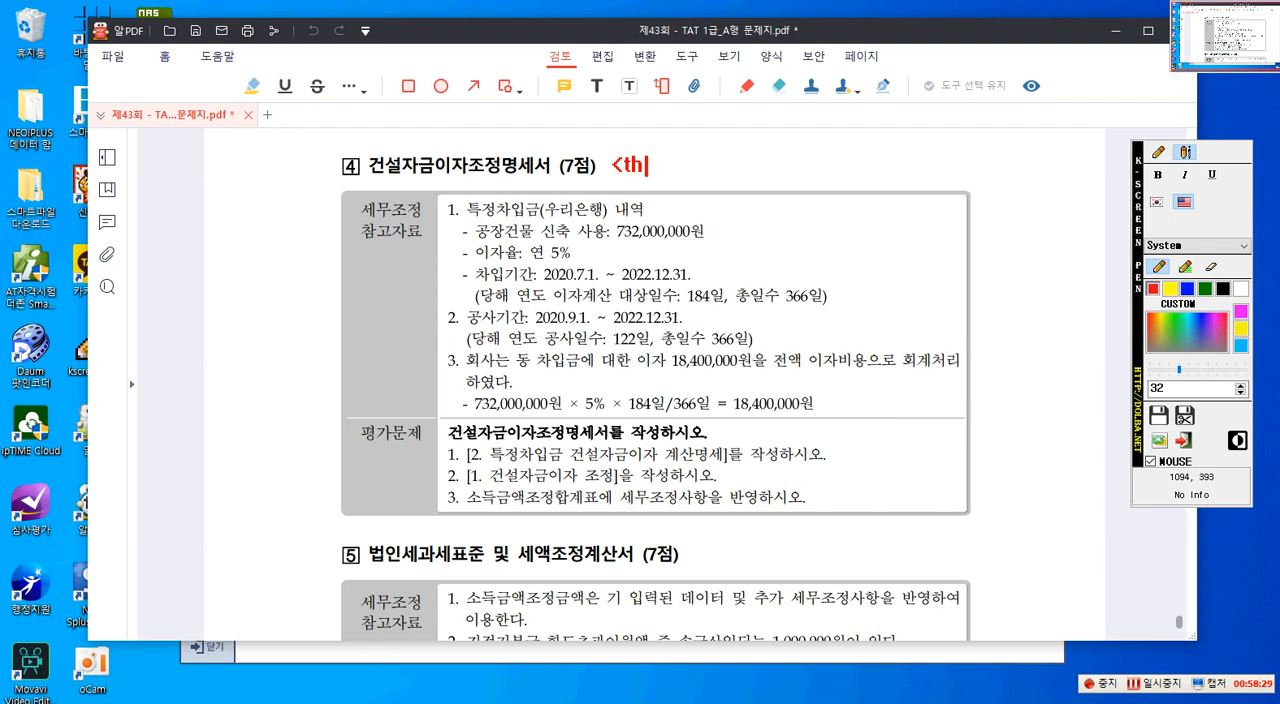
key(BackSpace)
key(BackSpace)
key(Hangul)
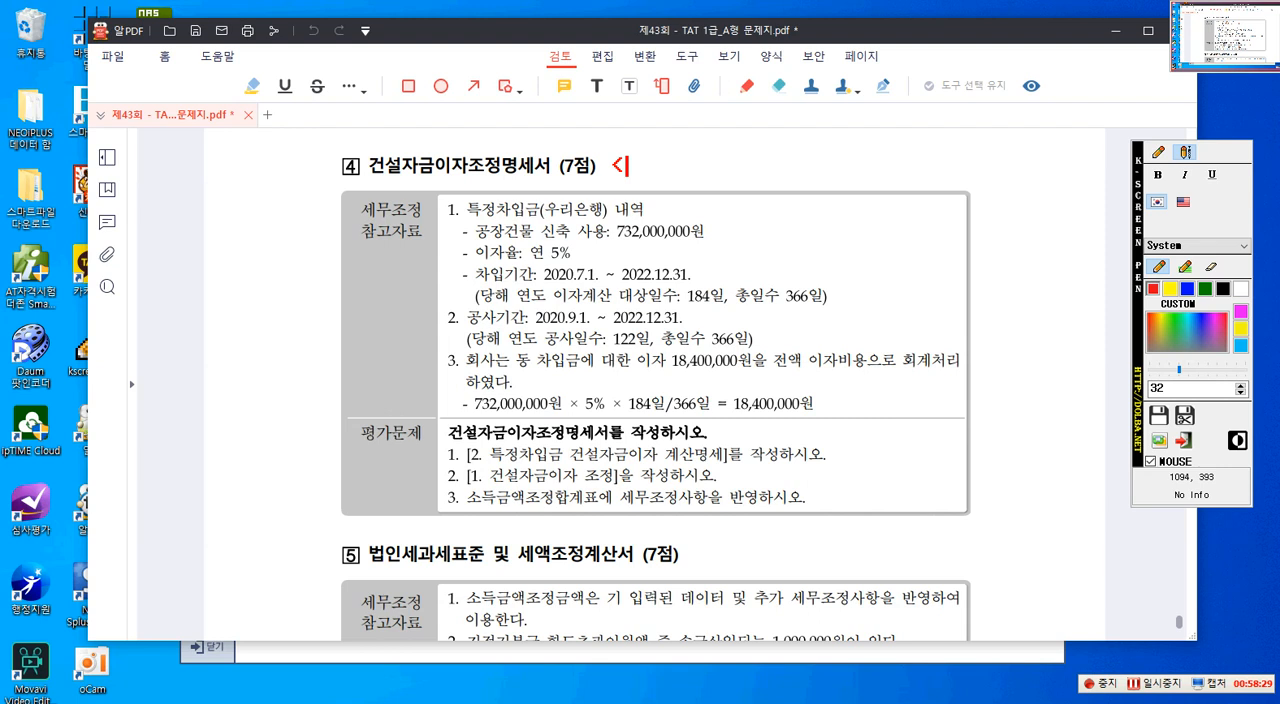
text(손금불산입)
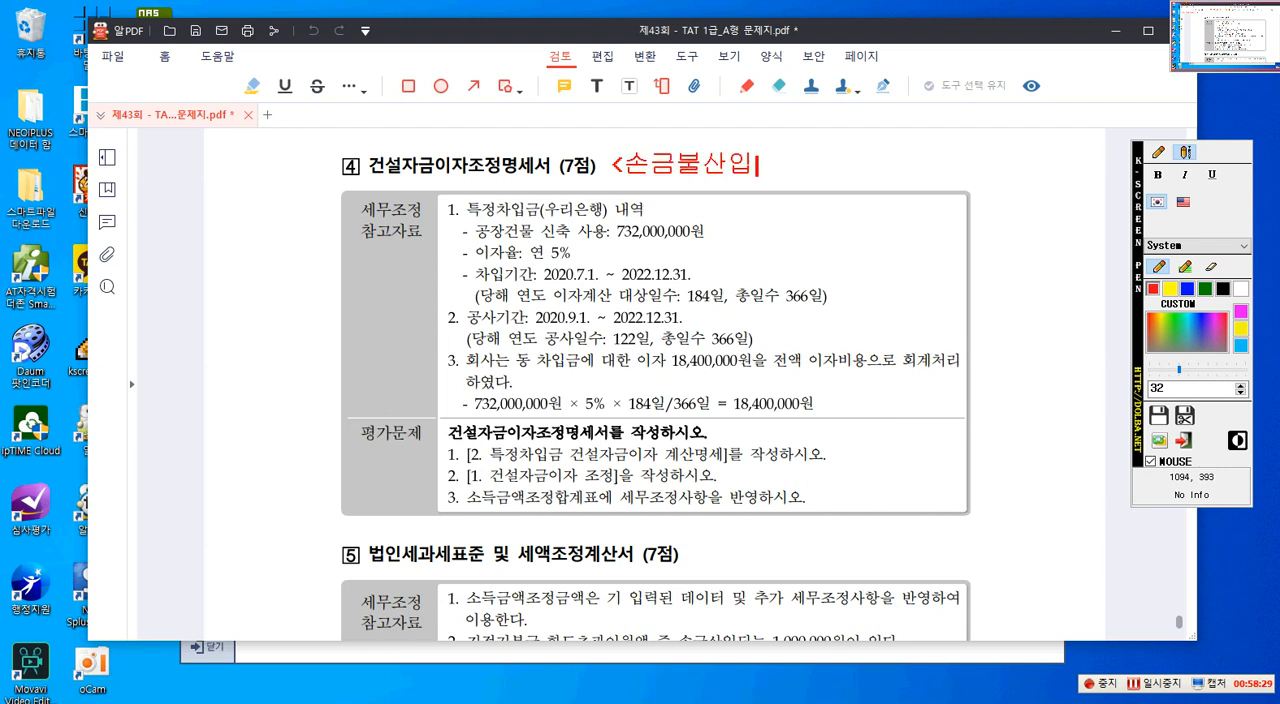
text(>)
text([유보]])
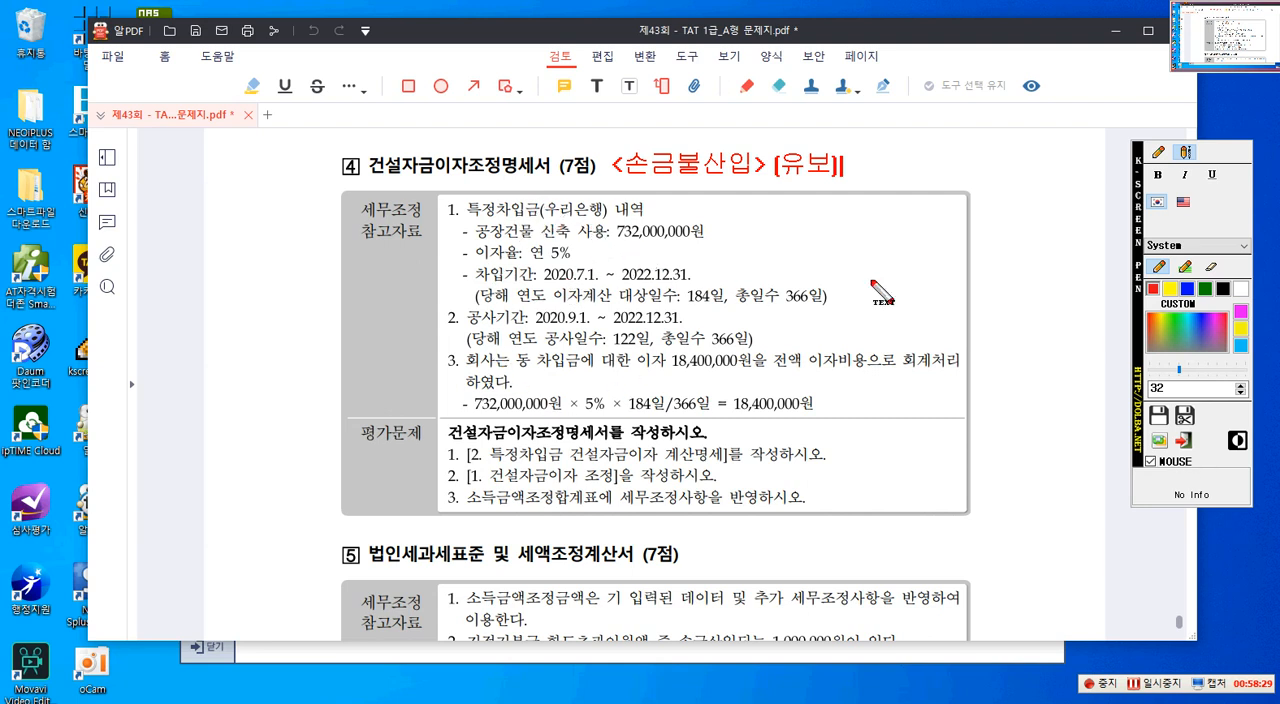
- Outline in red the 특정차입금(우리은행), 공장건물 신축, the 차입기간 dates, 184일 and 총일수 366일 in reference item 1
click(1158, 153)
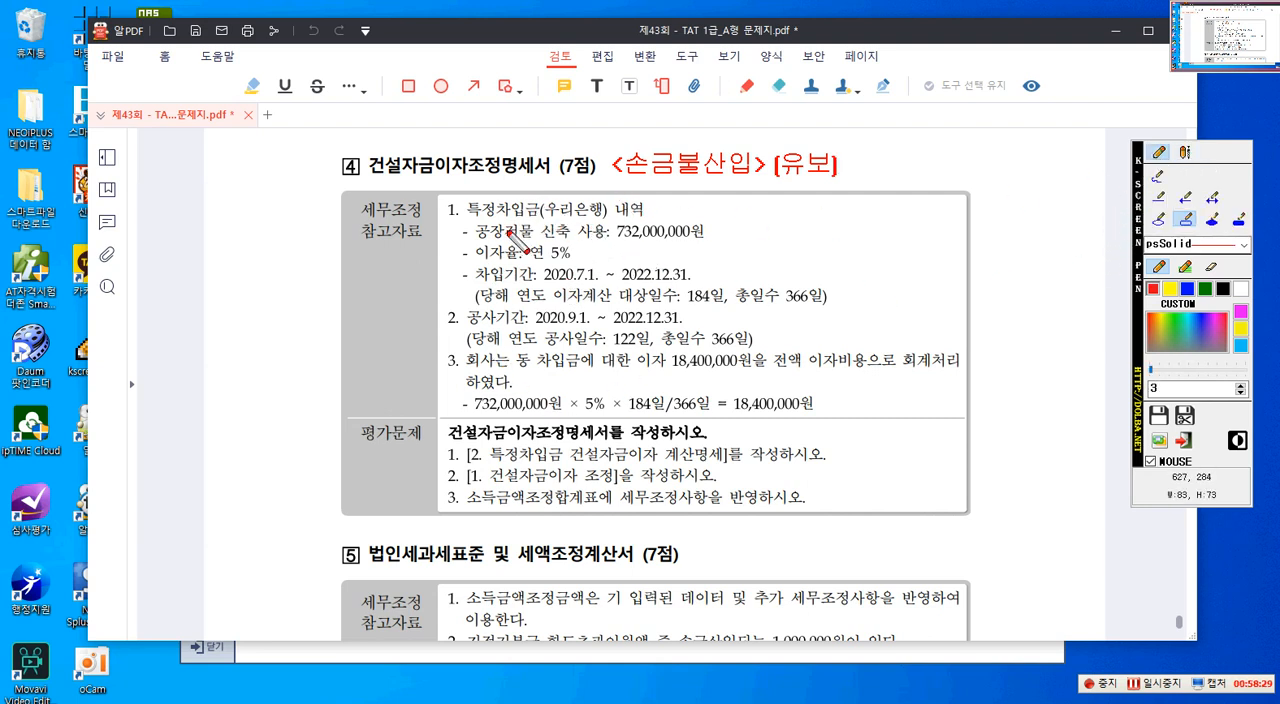
drag(466, 201, 605, 224)
drag(472, 224, 564, 238)
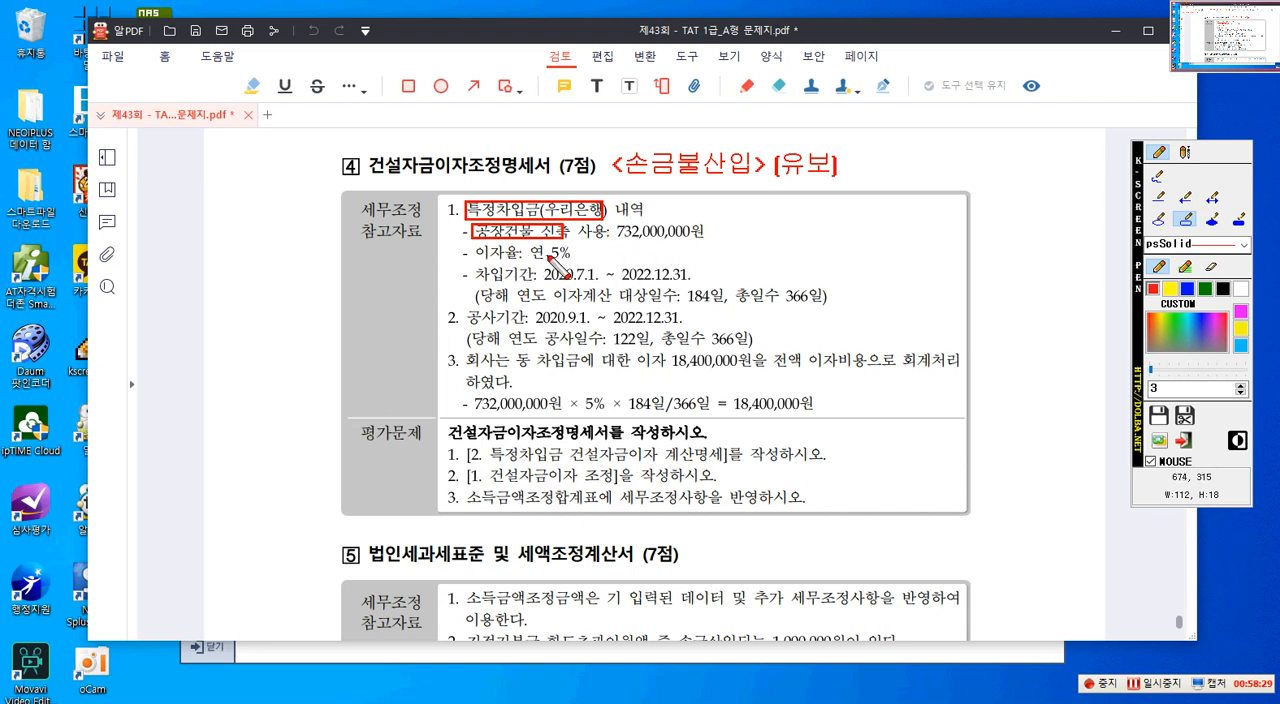
drag(537, 264, 693, 287)
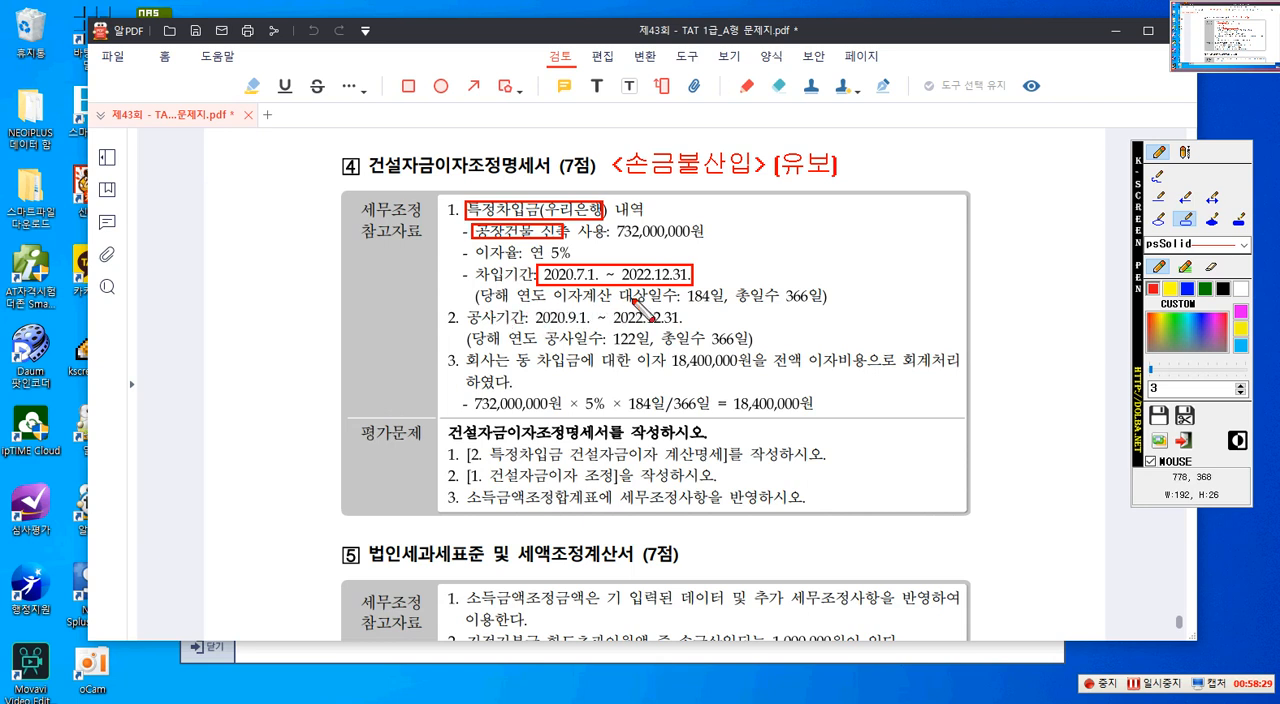
drag(684, 288, 818, 306)
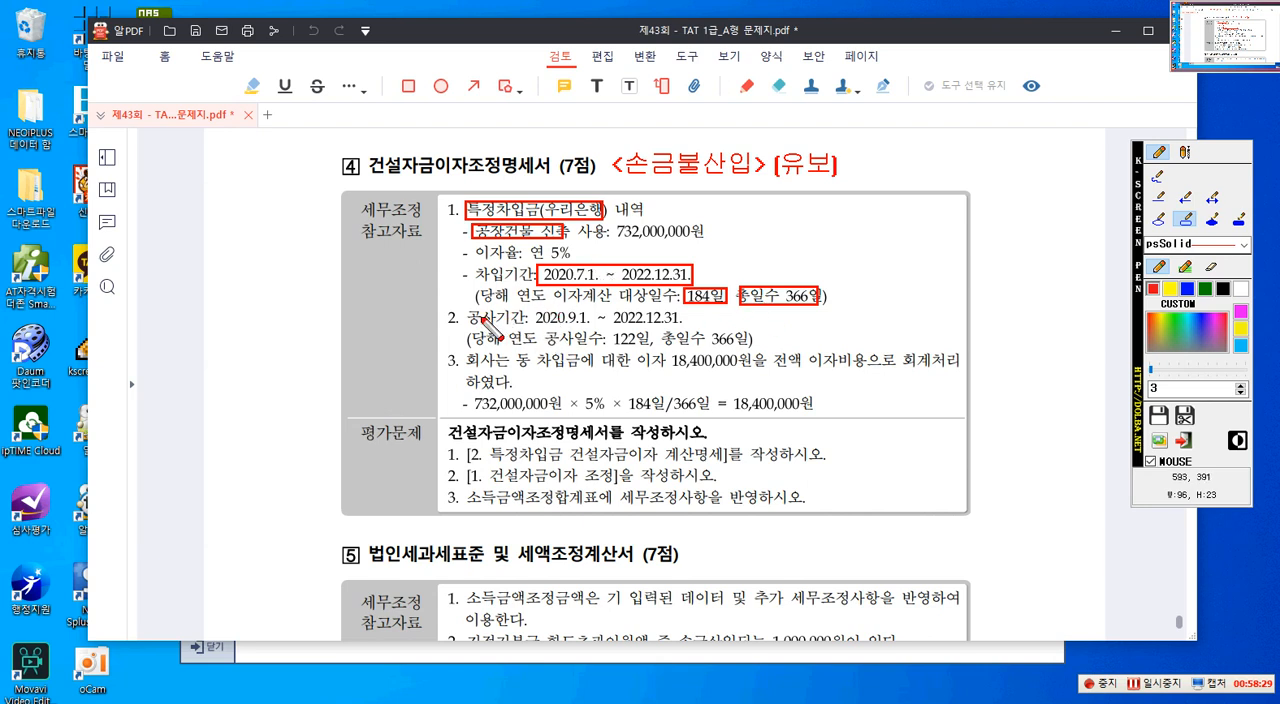
- Outline in red the 공사기간 label, dates and day counts, the 18,400,000원 interest, 이자비용 and the interest formula in items 2 and 3
drag(462, 308, 526, 326)
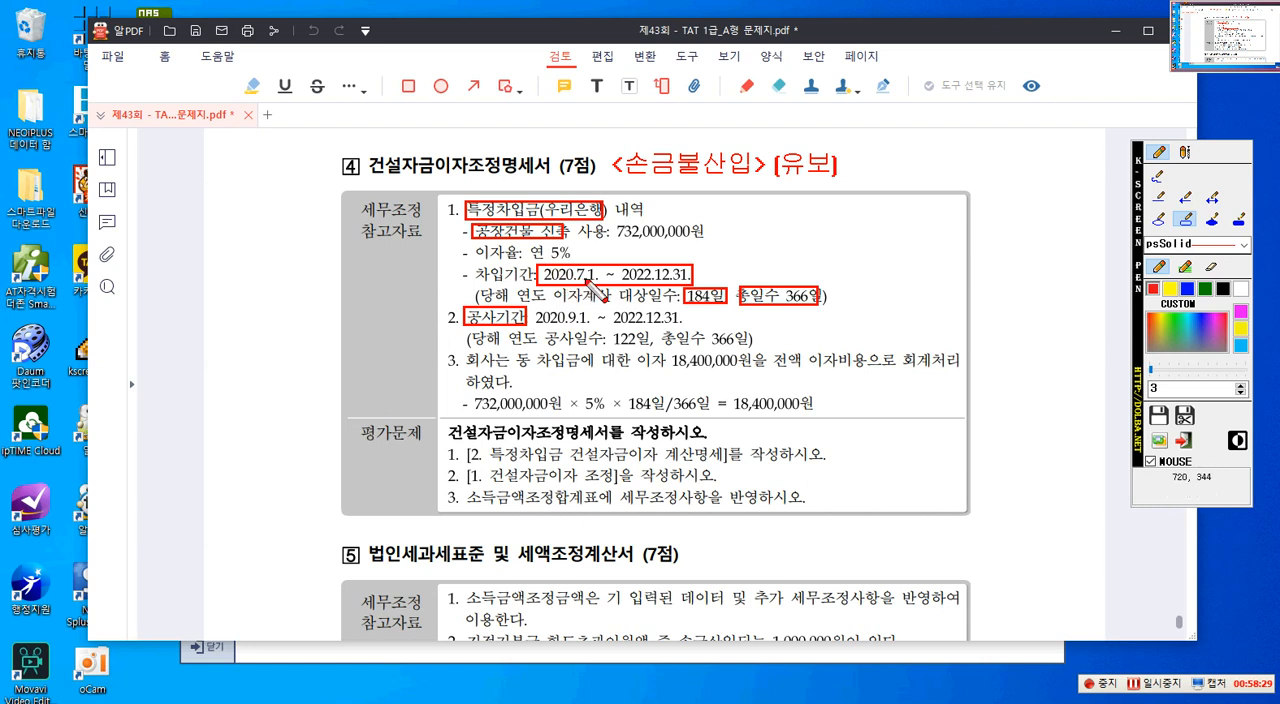
drag(537, 309, 686, 330)
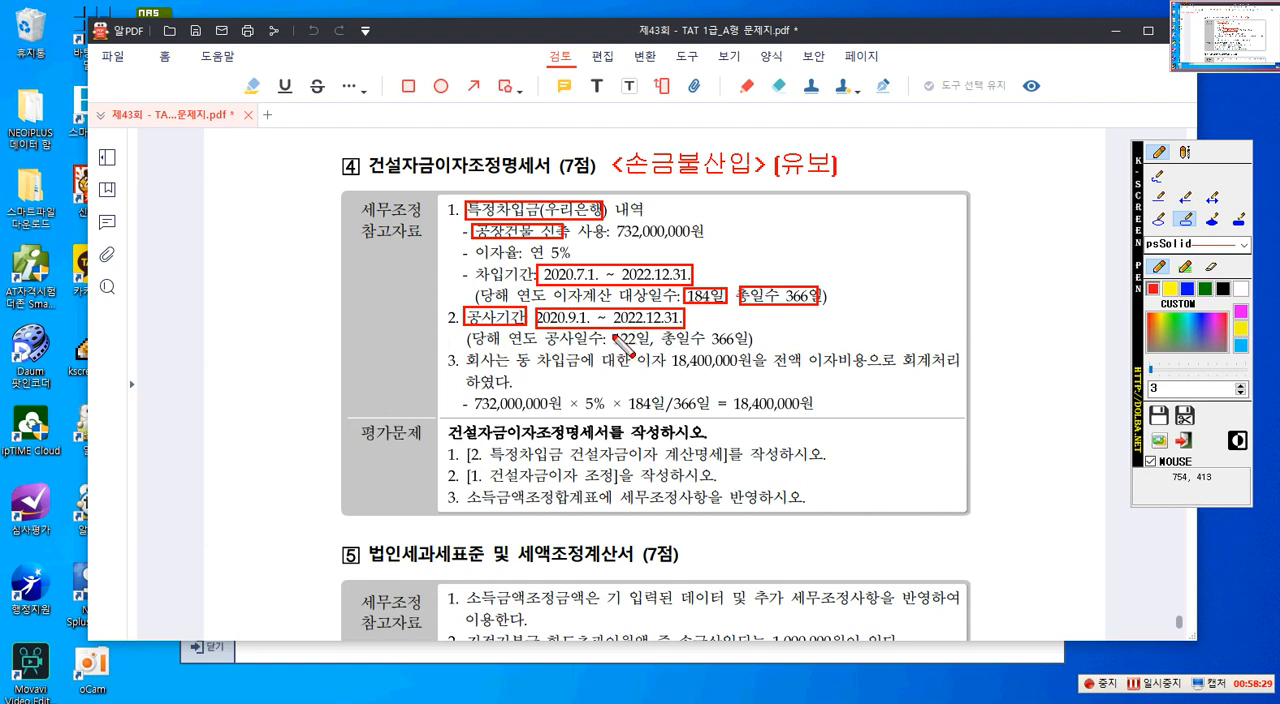
drag(607, 333, 748, 350)
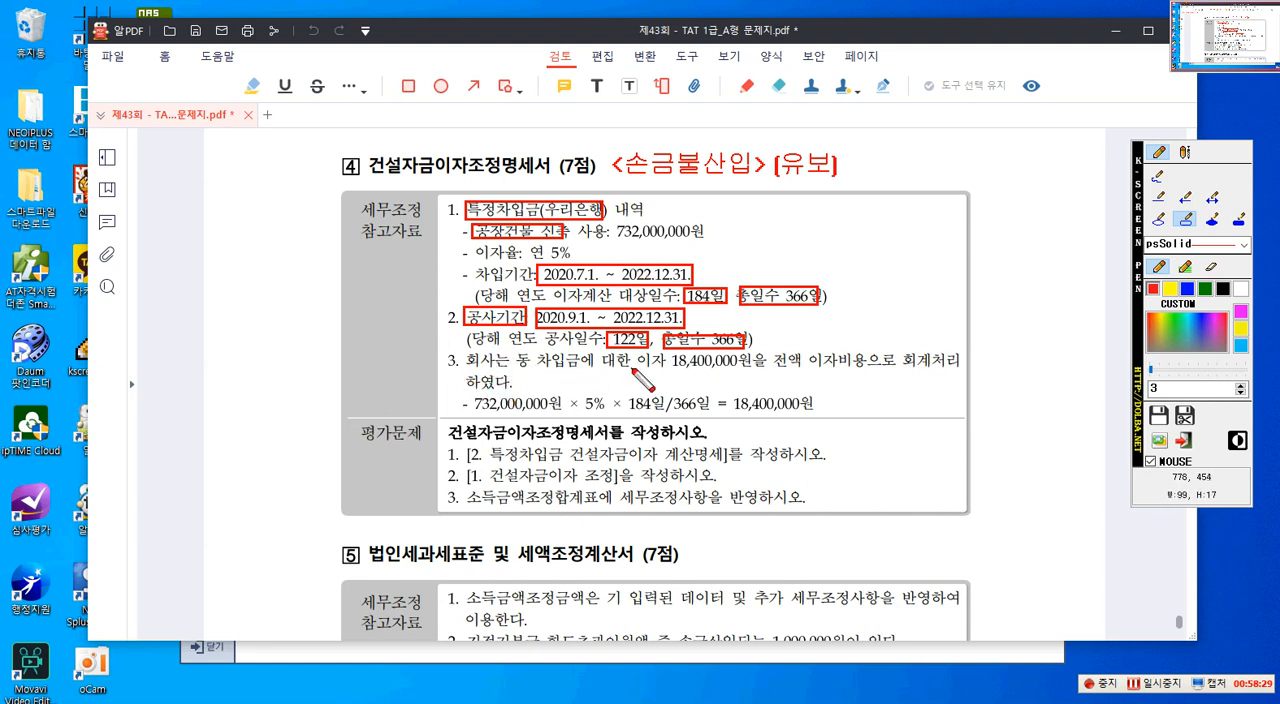
mouse_move(634, 355)
mouse_down()
mouse_move(638, 372)
mouse_move(866, 371)
mouse_up()
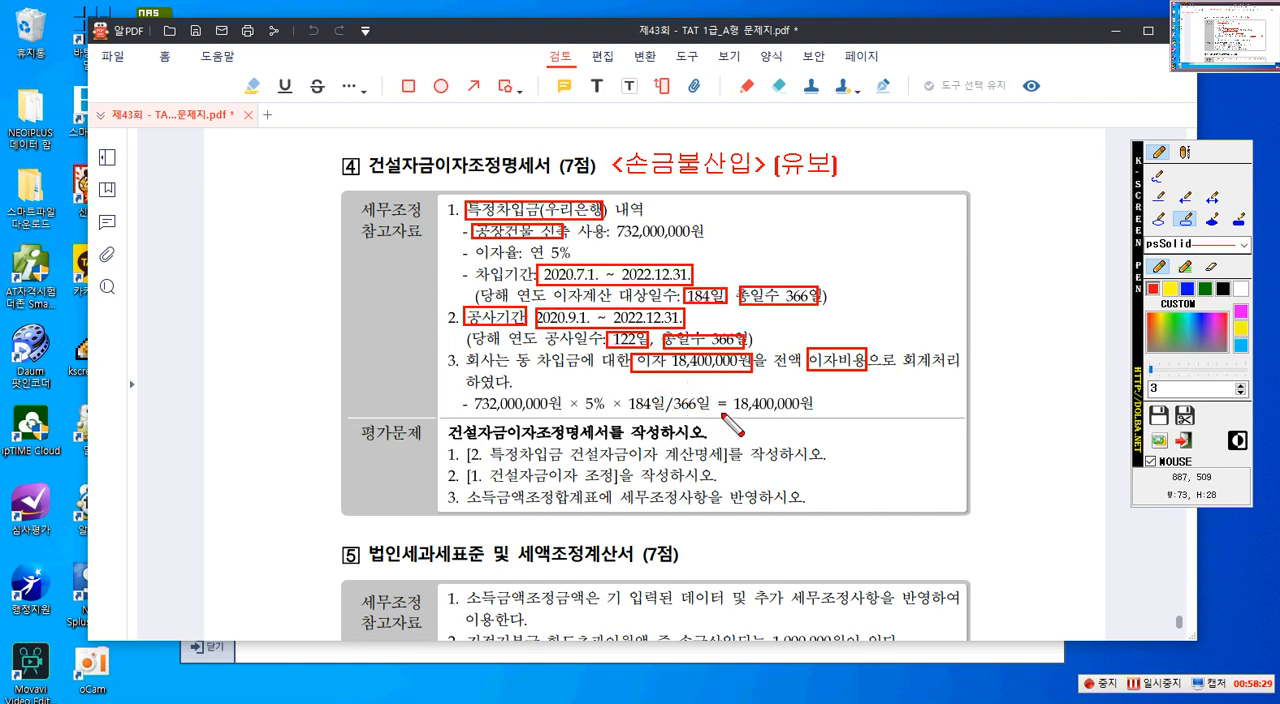
drag(461, 394, 824, 432)
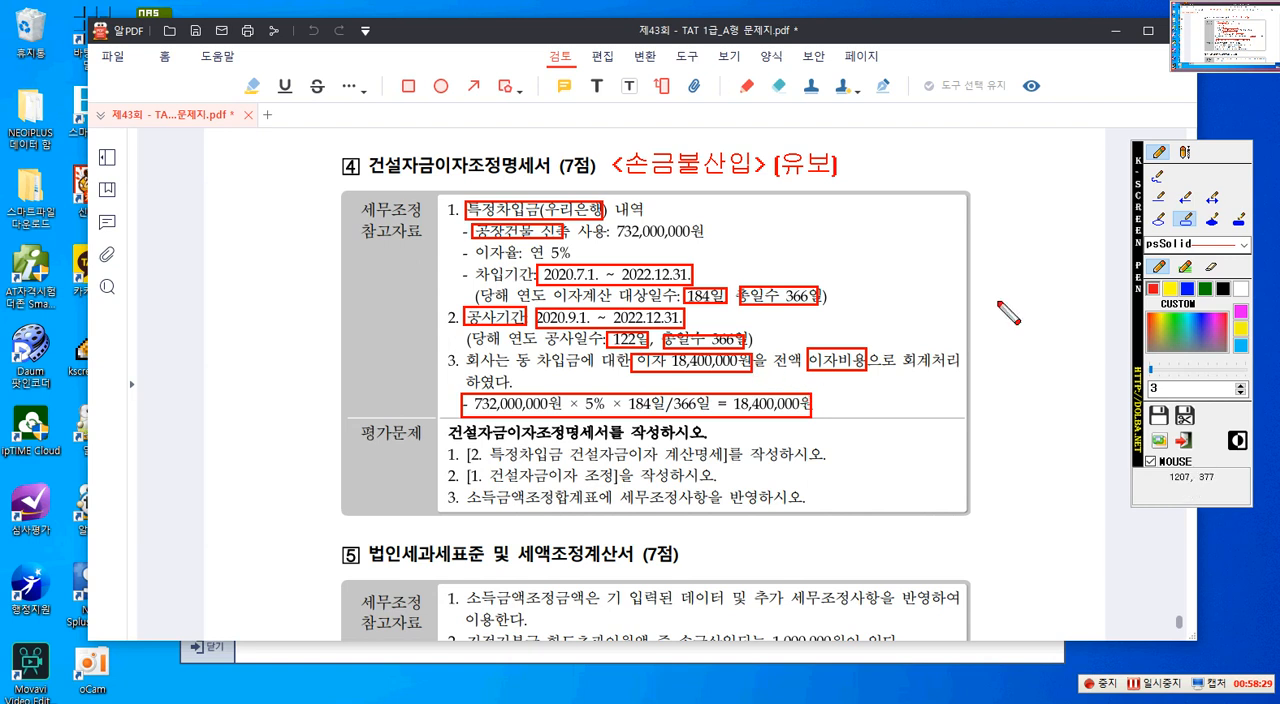
- Write the red calculation "732,000,000 × 122/366 =" beside the reference data, with 122 above the fraction line and 366 below
click(1182, 153)
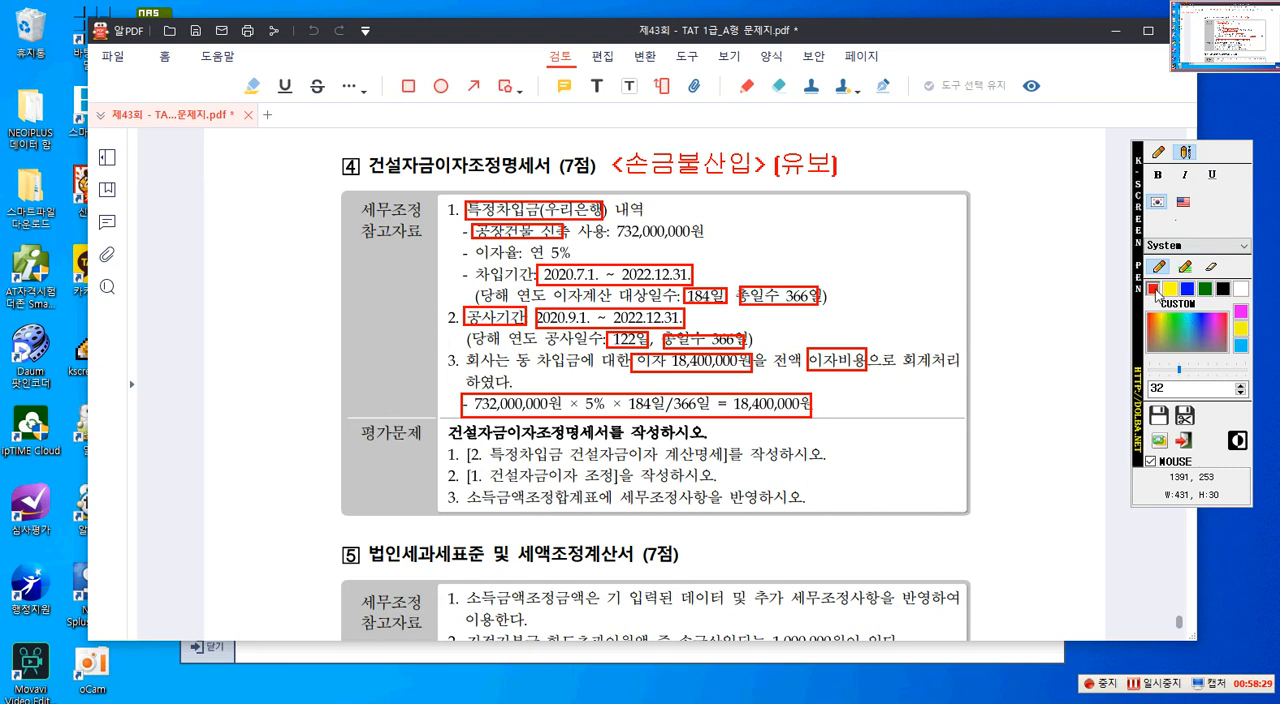
click(152, 301)
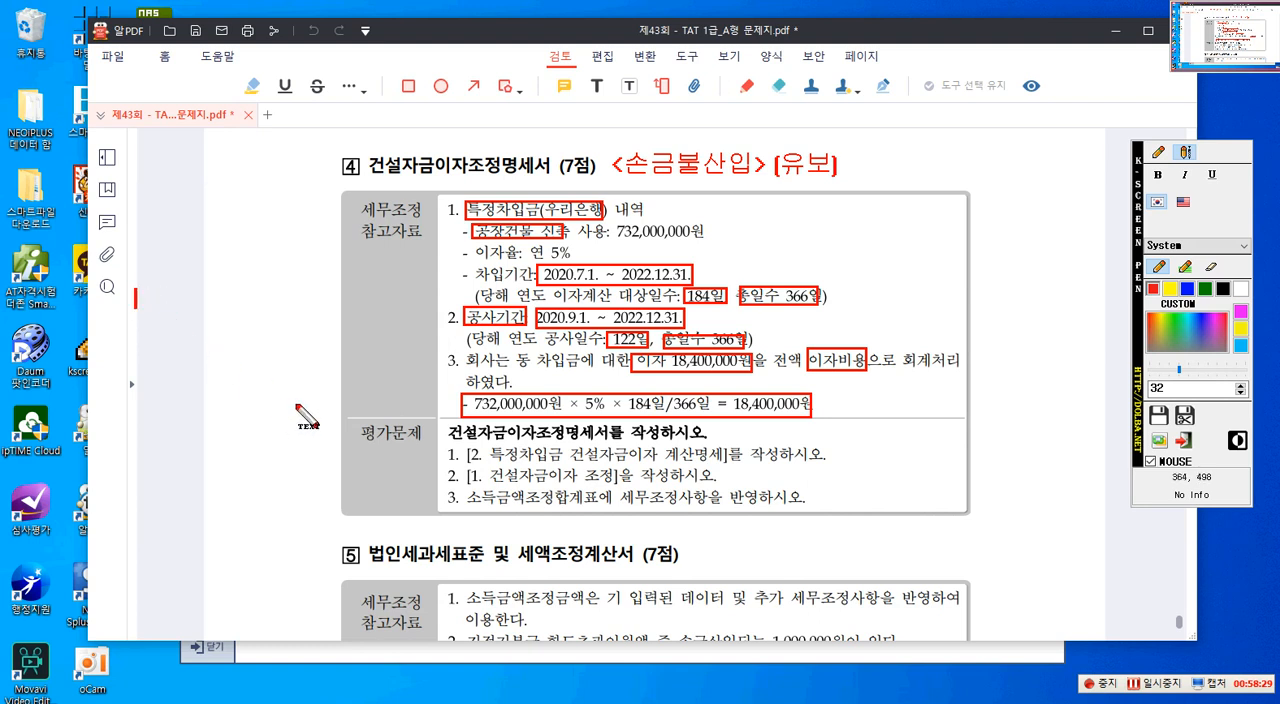
text(기)
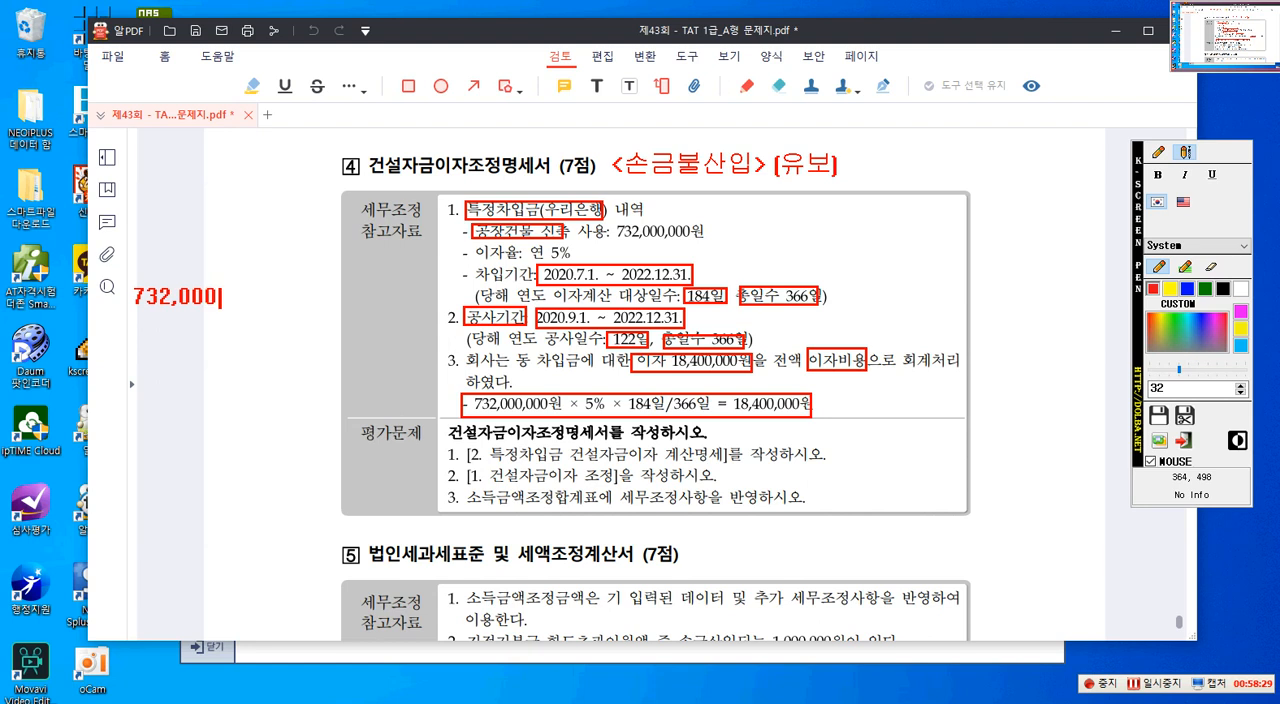
text(732,000,000)
key(Hangul)
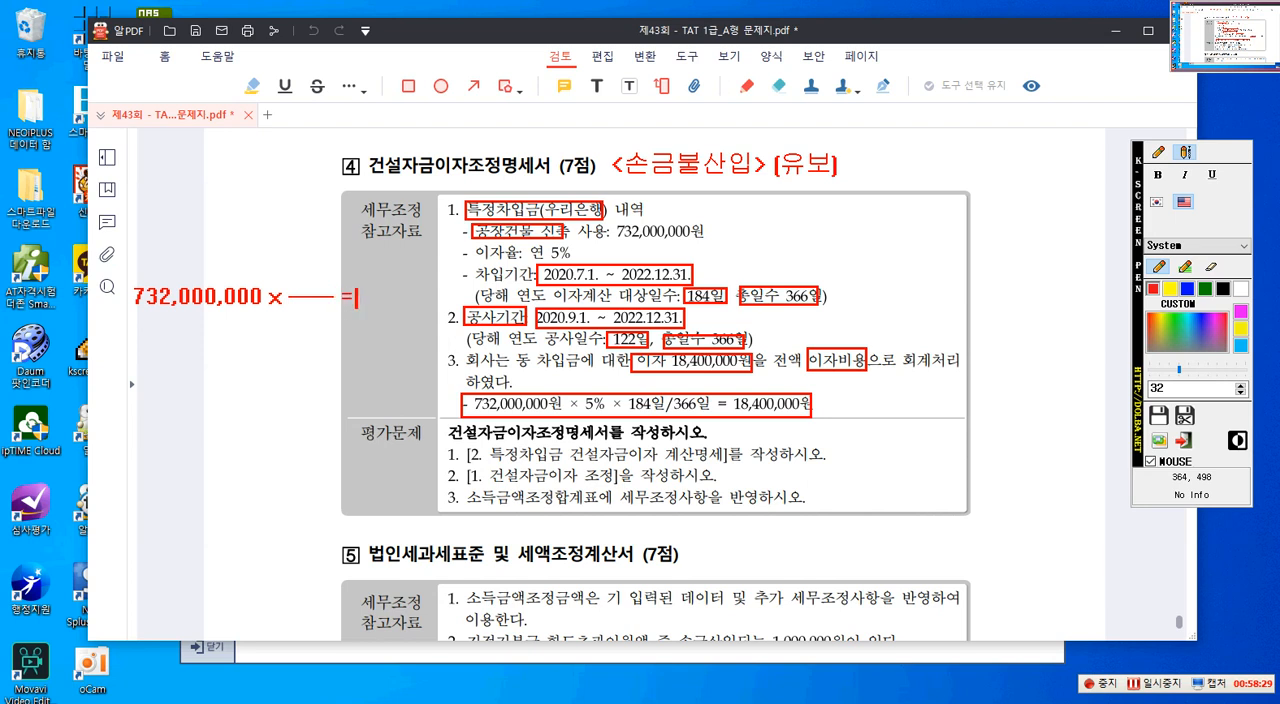
click(1159, 152)
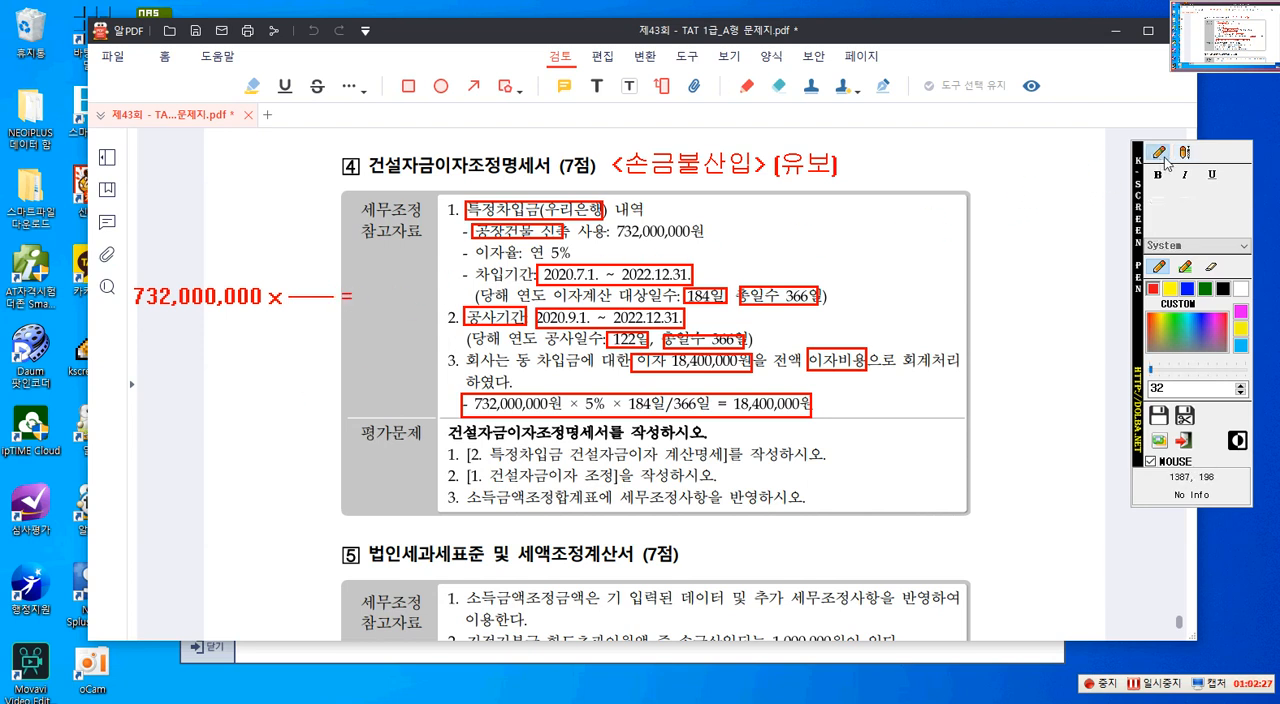
click(1183, 152)
click(288, 316)
text(366)
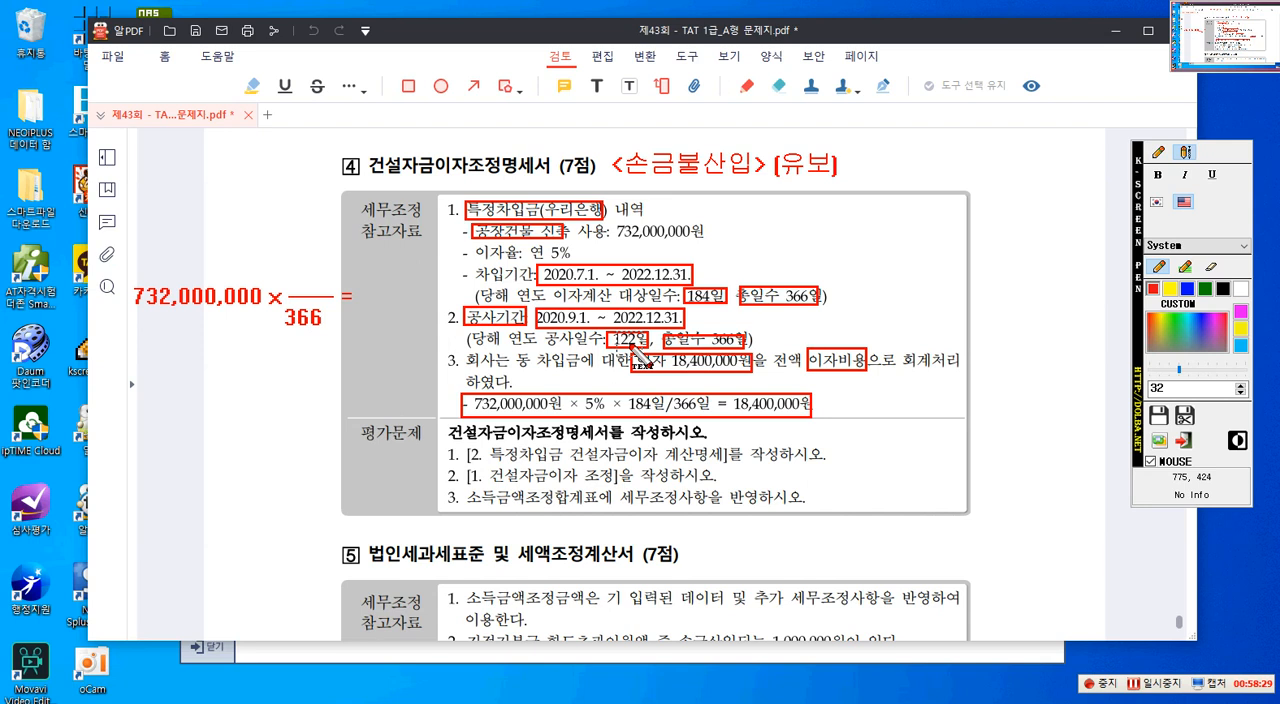
click(300, 290)
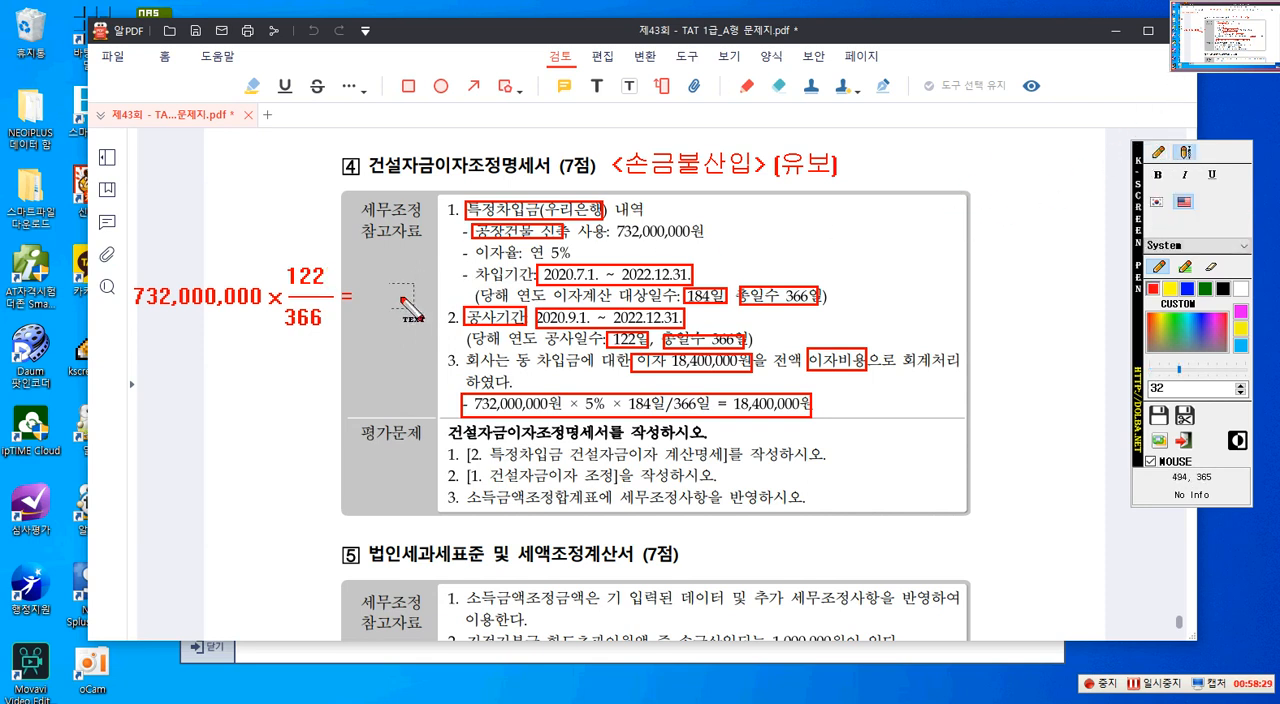
- Write 12,200,000 in red beneath the calculation and outline it with a rectangle
click(142, 370)
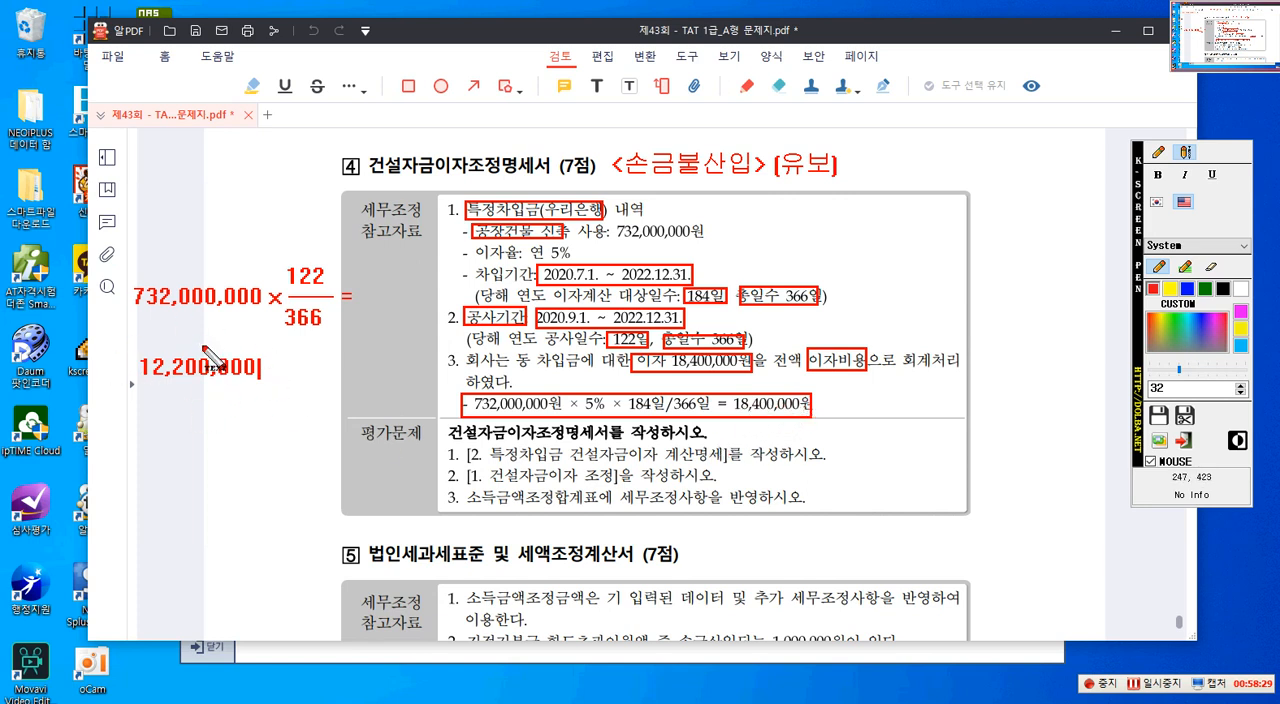
click(1158, 152)
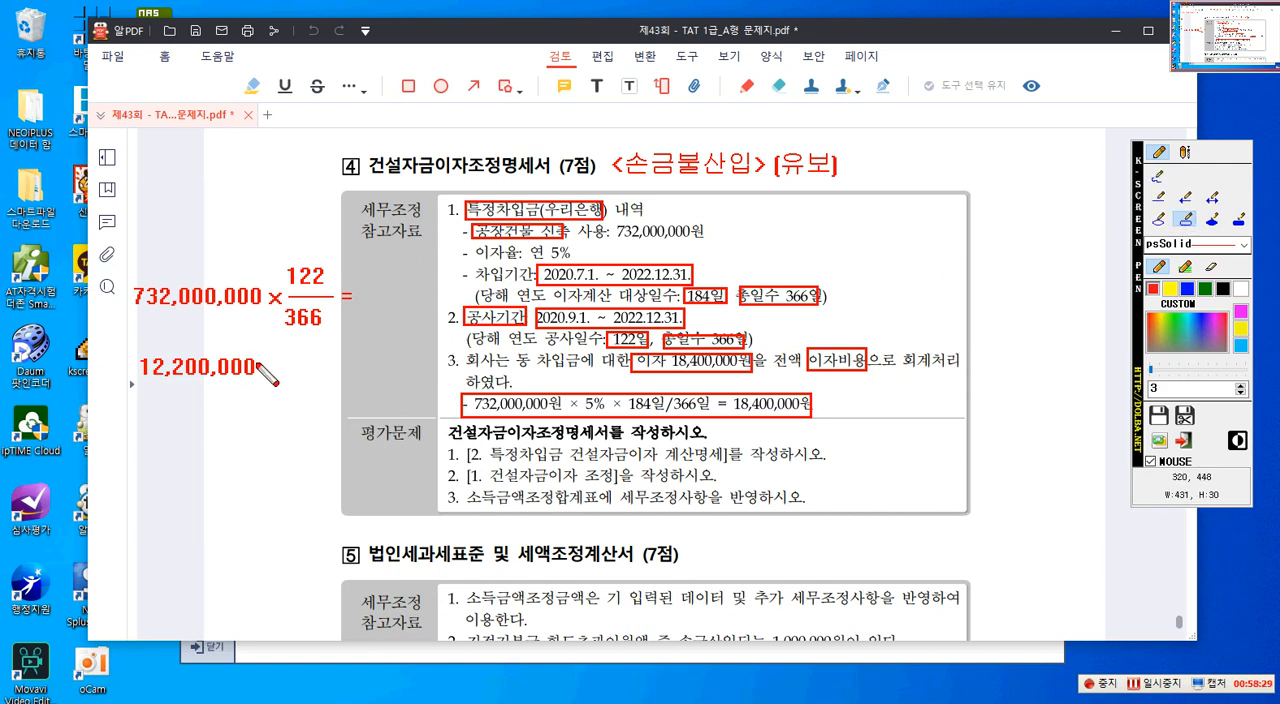
drag(127, 350, 265, 386)
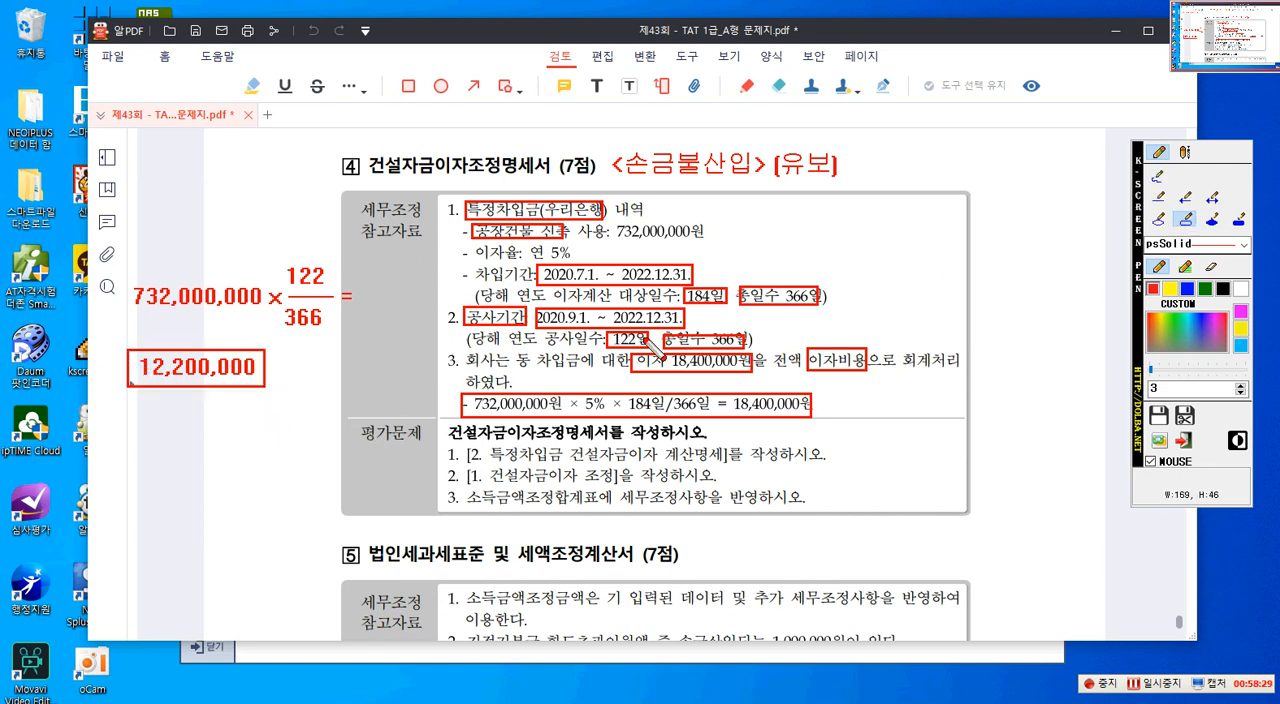
- Write the adjustment note "<손금불산입> 건설자금이자 (유보)" in red below the boxed 12,200,000
click(1185, 152)
click(130, 440)
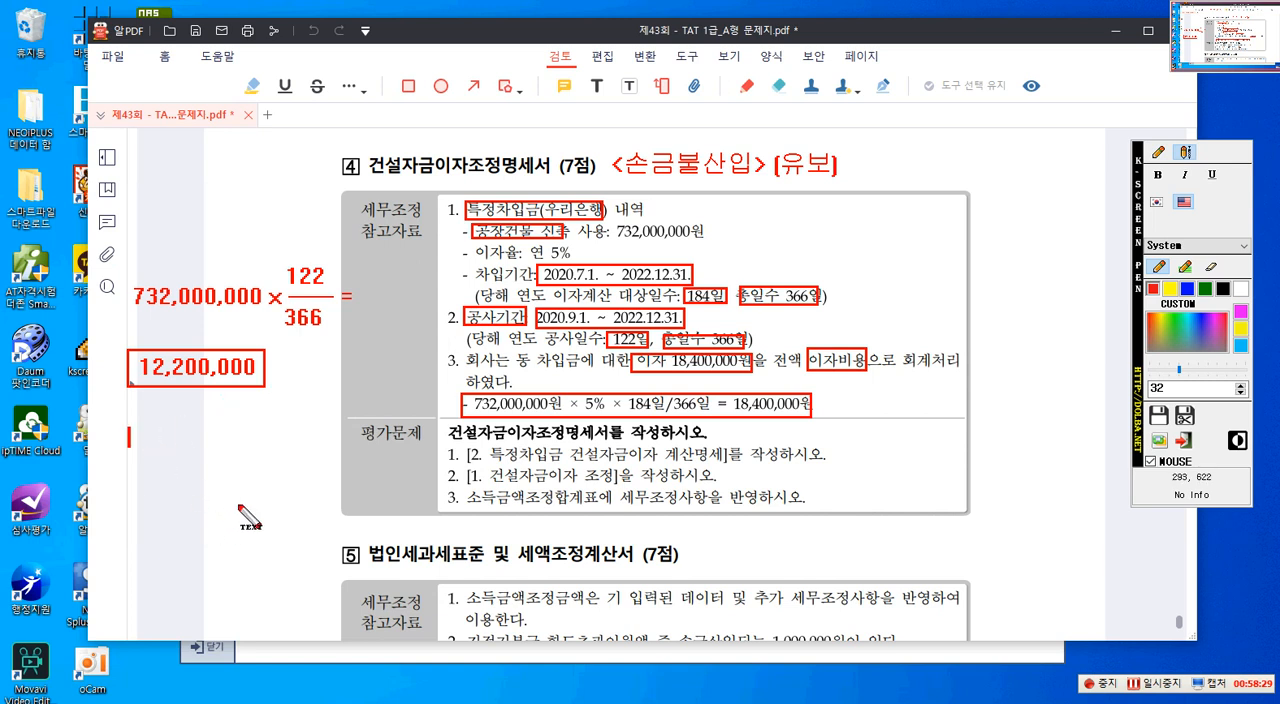
text(<)
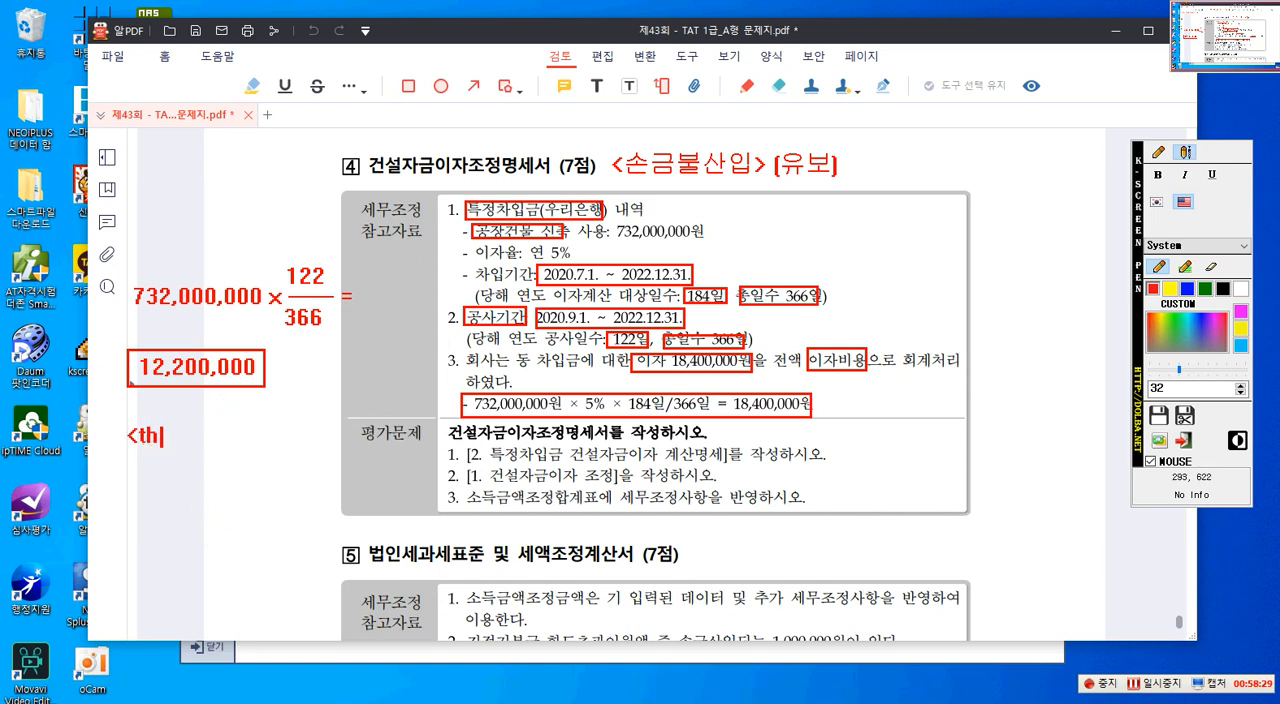
key(Hangul)
text(손ㄱ)
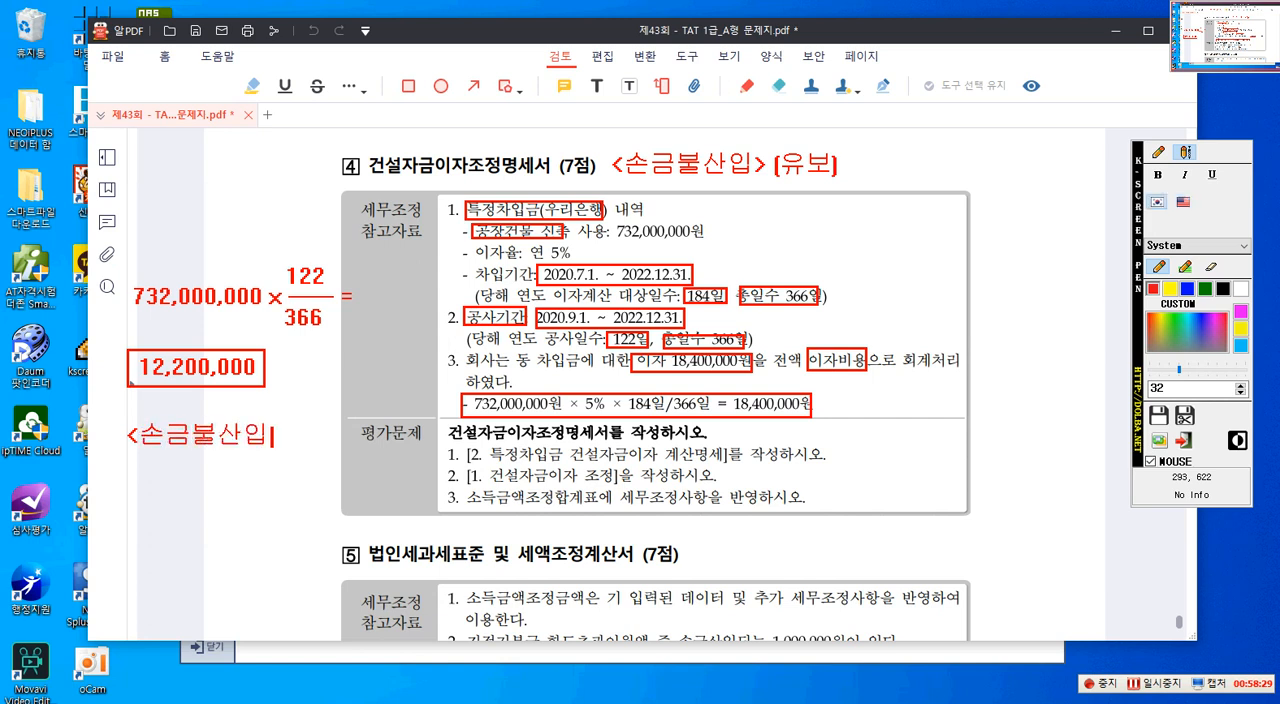
text(금불산입> 건설자금이자 [유보)
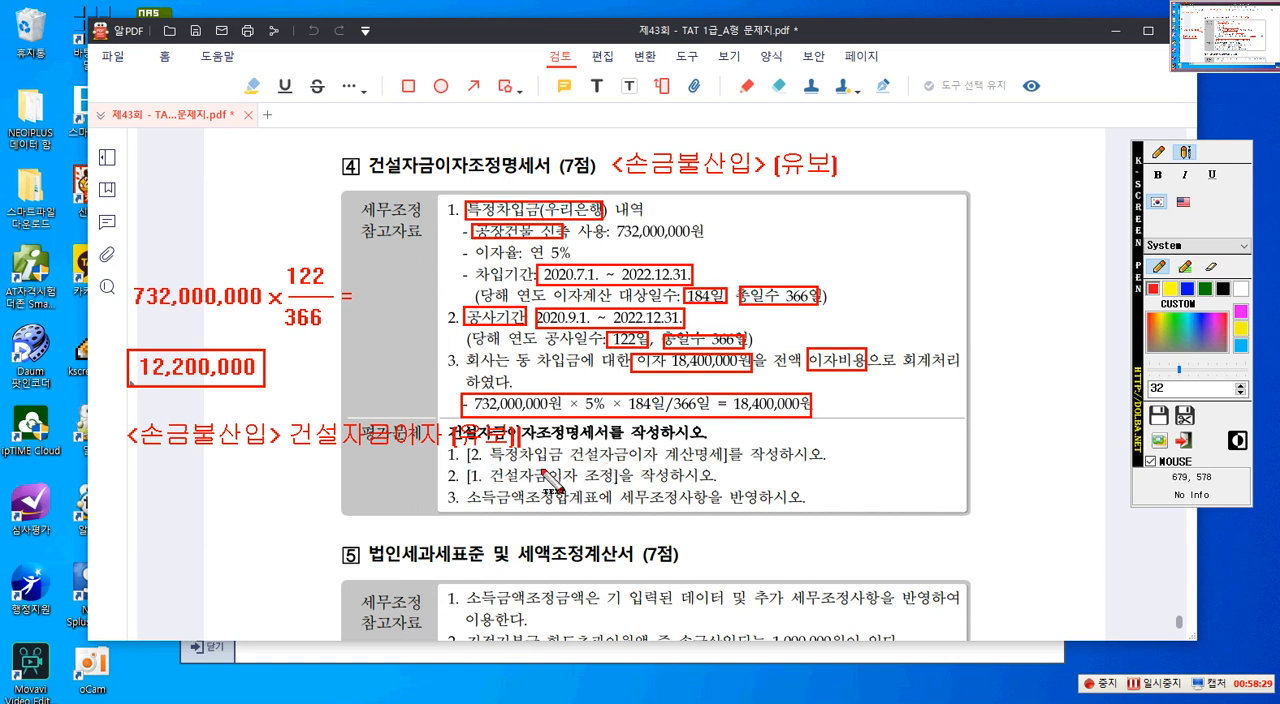
- Outline in red the 평가문제 tasks for 특정차입금 건설자금이자 계산명세, 건설자금이자 조정 and 소득금액조정합계표
click(1157, 155)
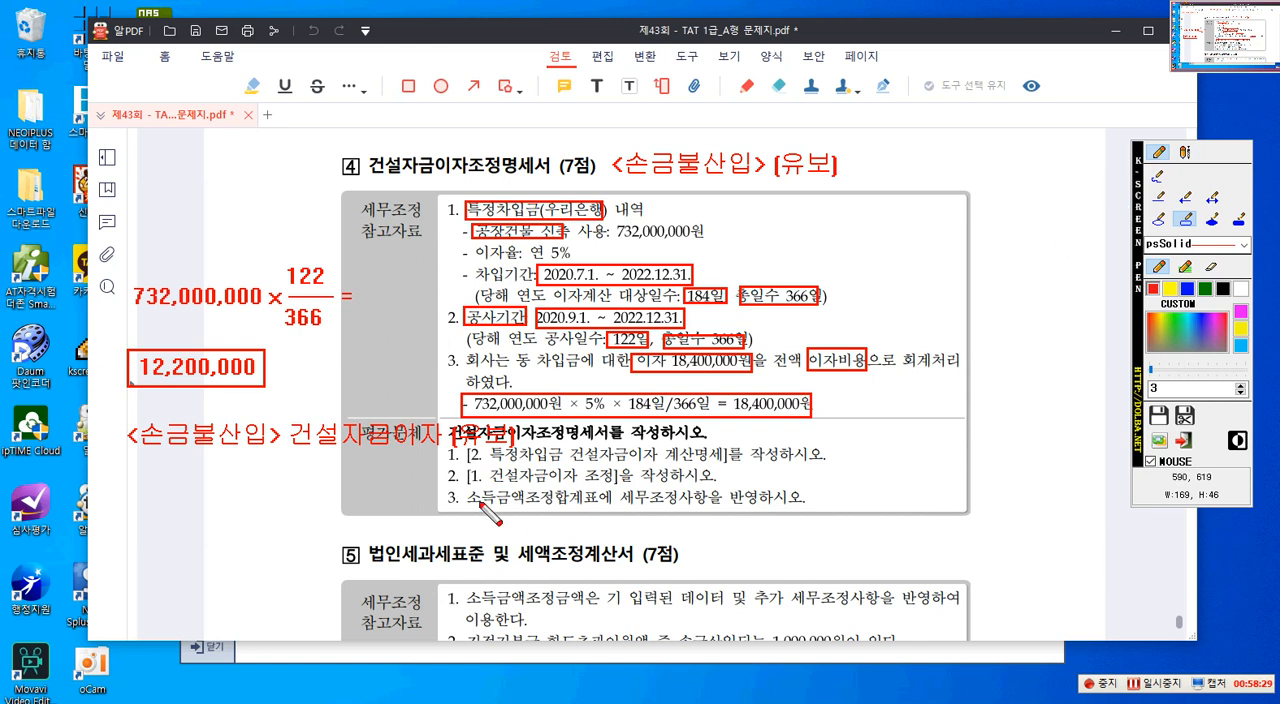
drag(446, 446, 783, 472)
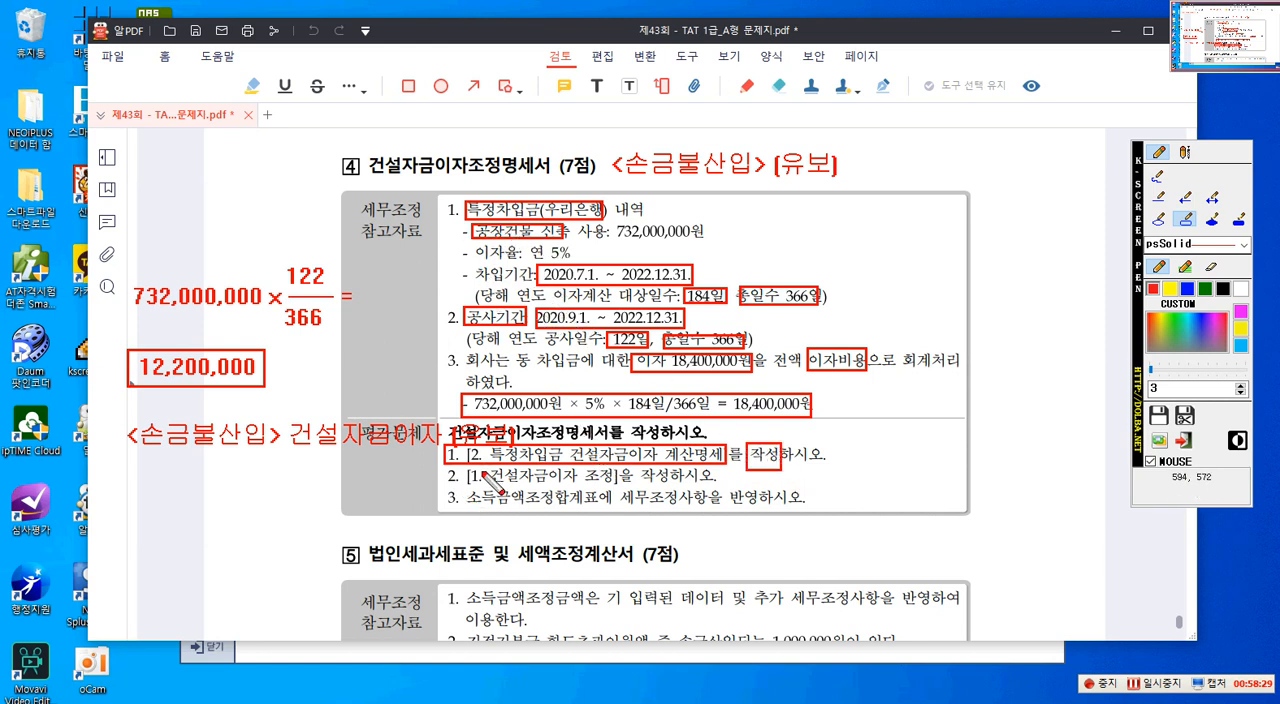
mouse_move(448, 470)
mouse_down()
mouse_move(568, 498)
mouse_move(616, 492)
mouse_up()
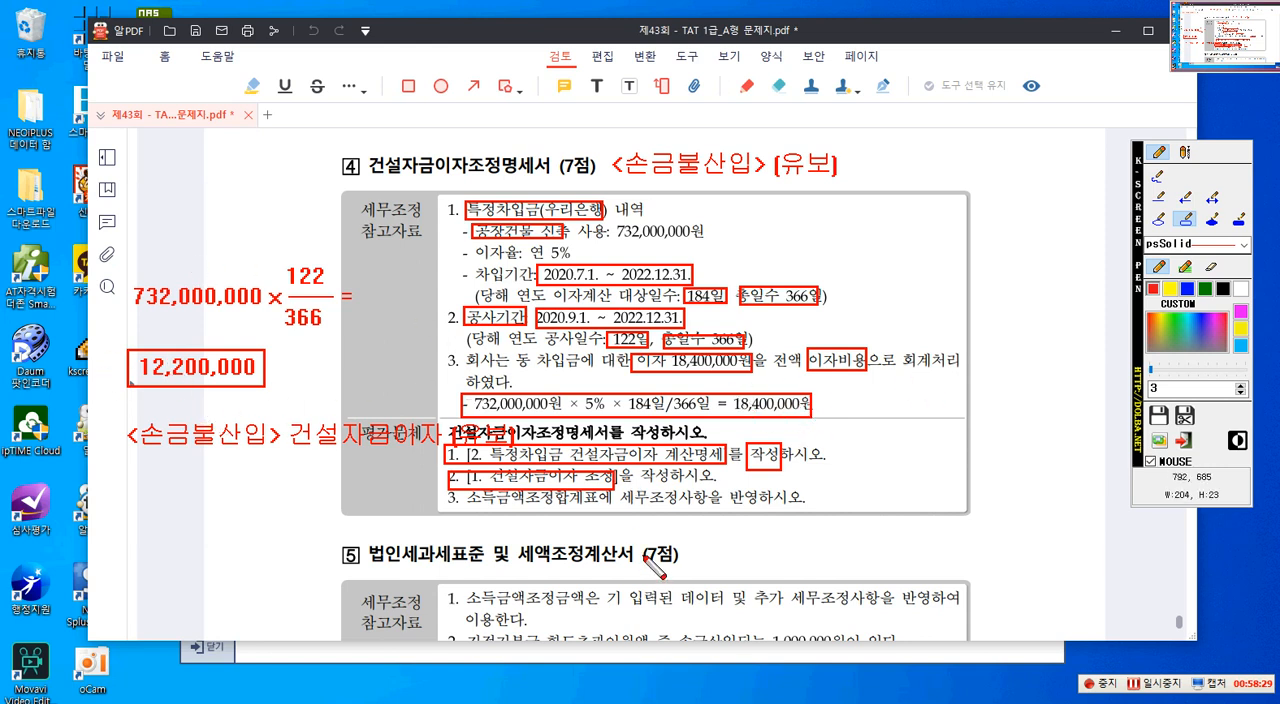
drag(465, 491, 711, 522)
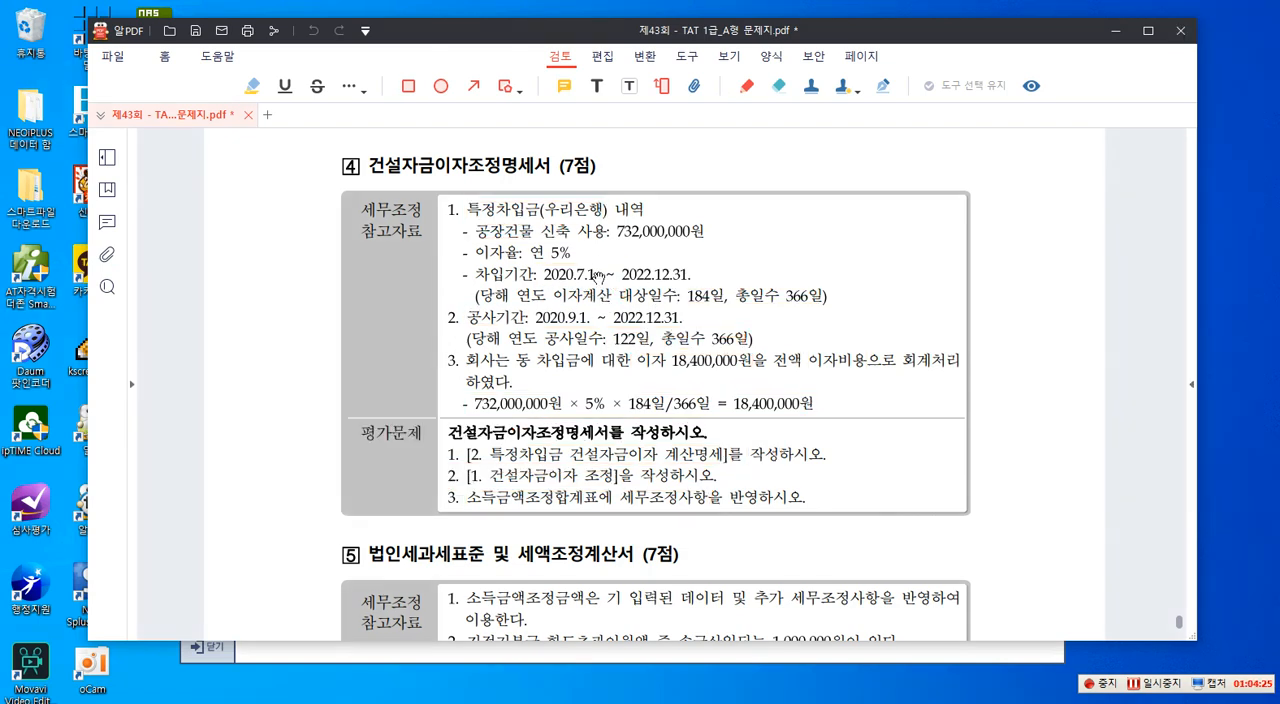
- Enter 공장건물 신축 as the 건설자산명 in row 1 of the 특정차입금 건설자금이자 계산명세
drag(655, 33, 1279, 52)
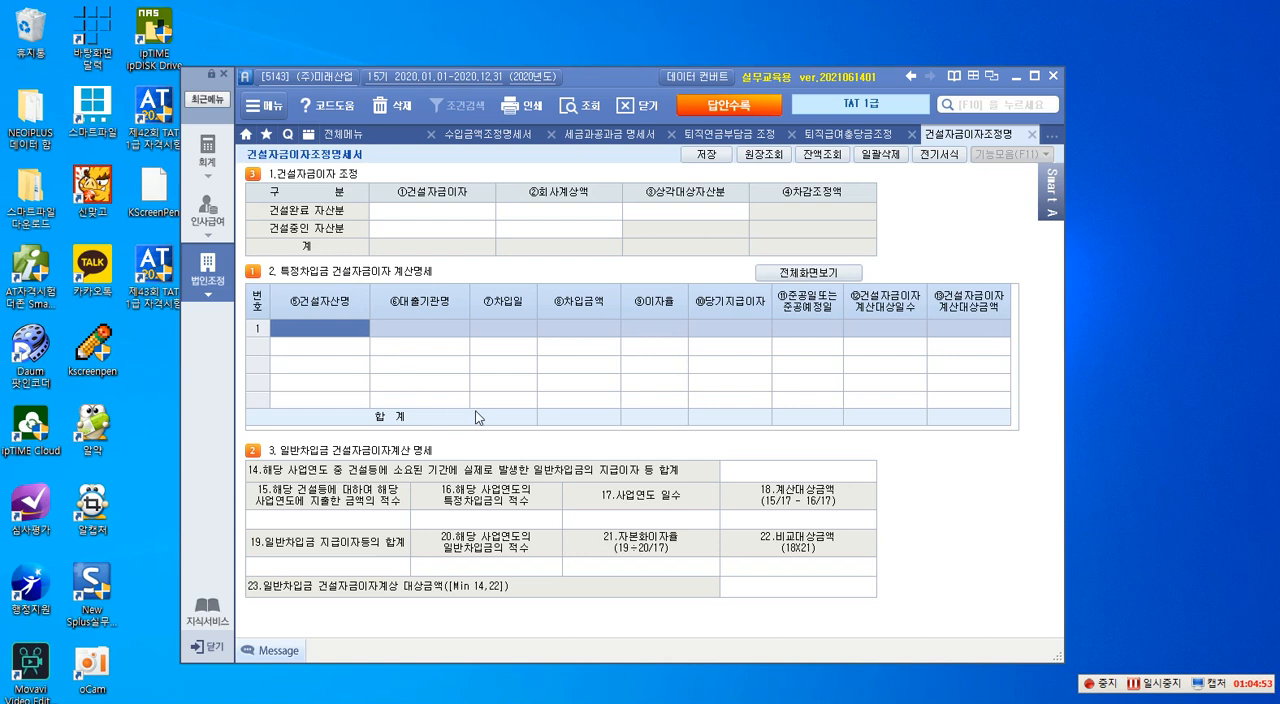
text(공장건ㅁ)
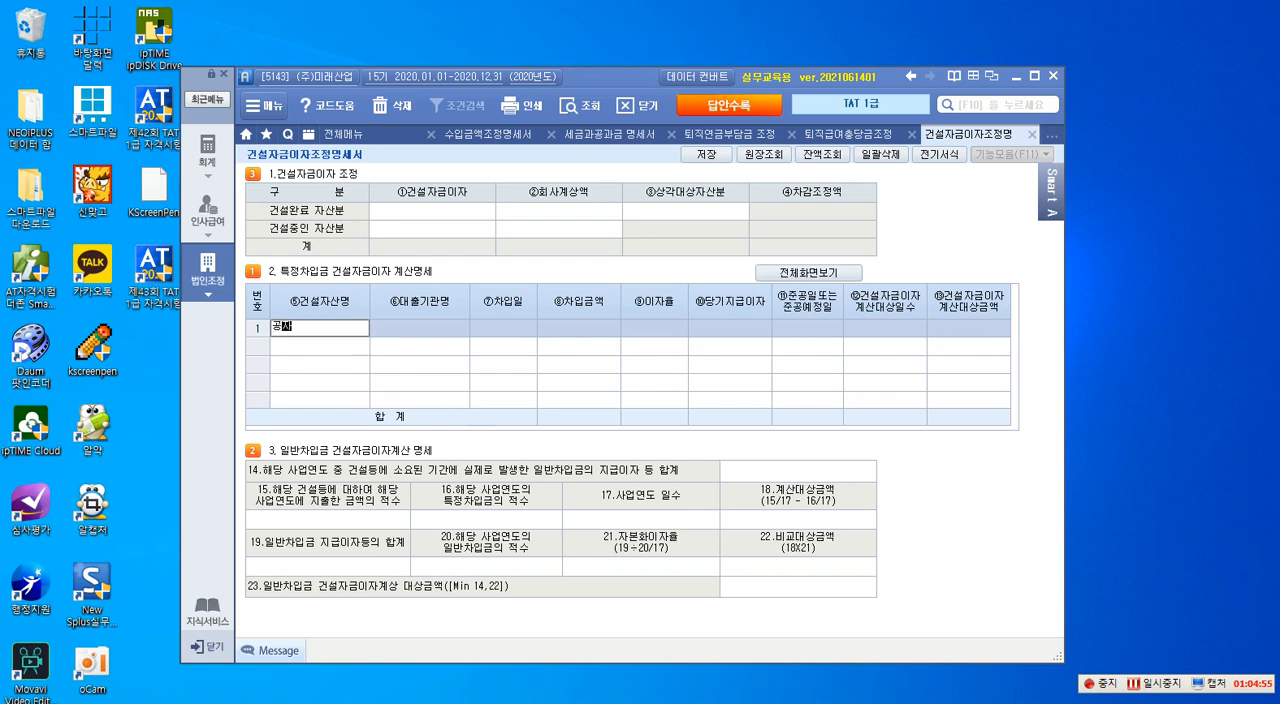
text(물 신ㅊ)
key(Return)
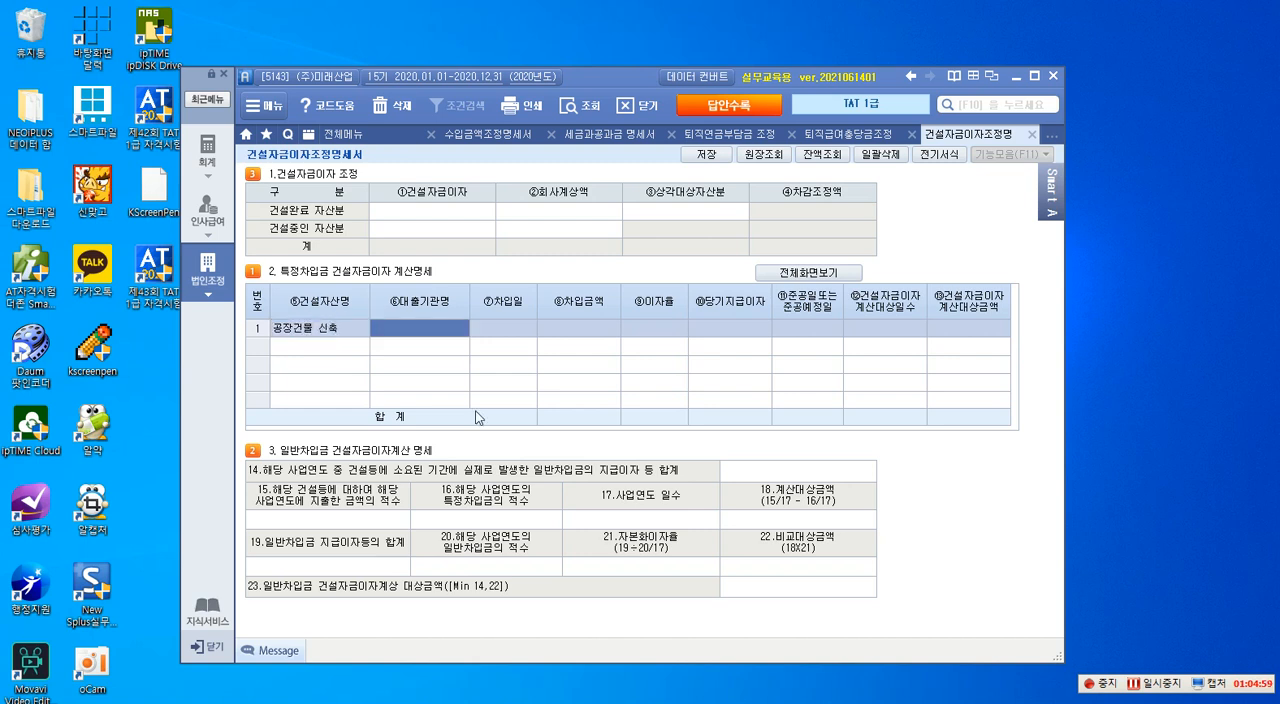
- Enter 우리은행 as the 대출기관명 for the 공장건물 신축 loan
key(F2)
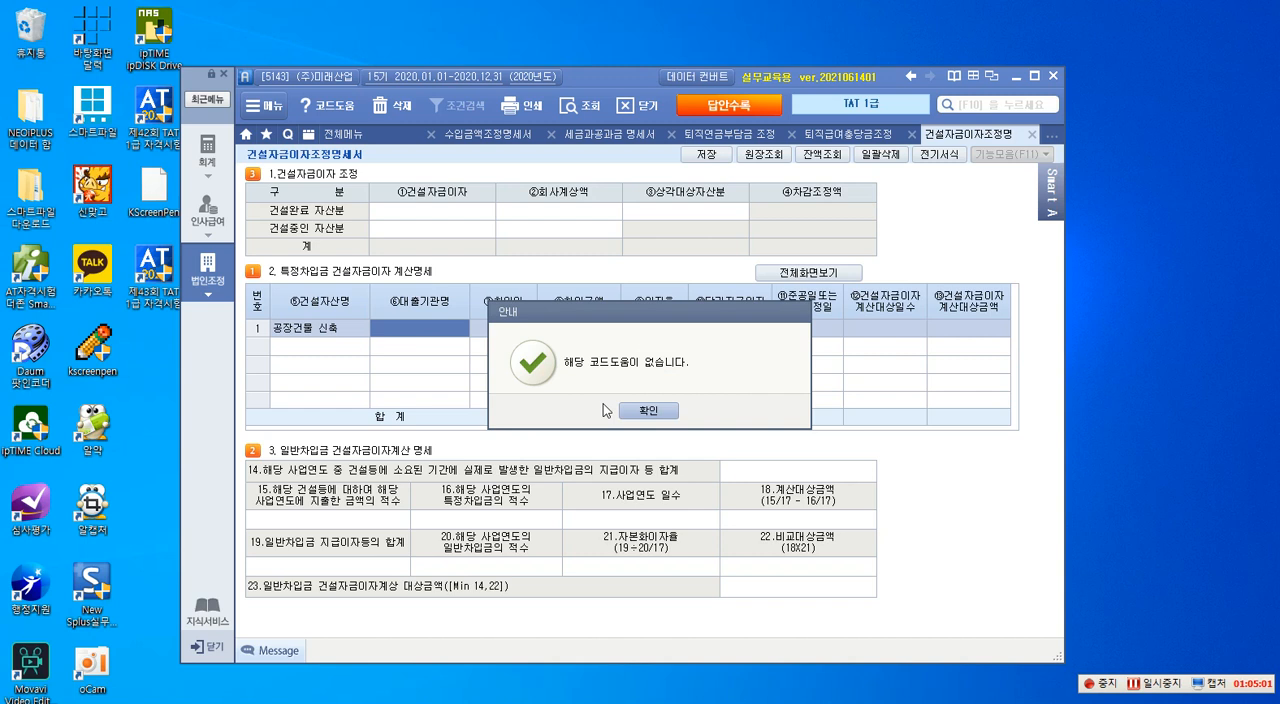
click(656, 411)
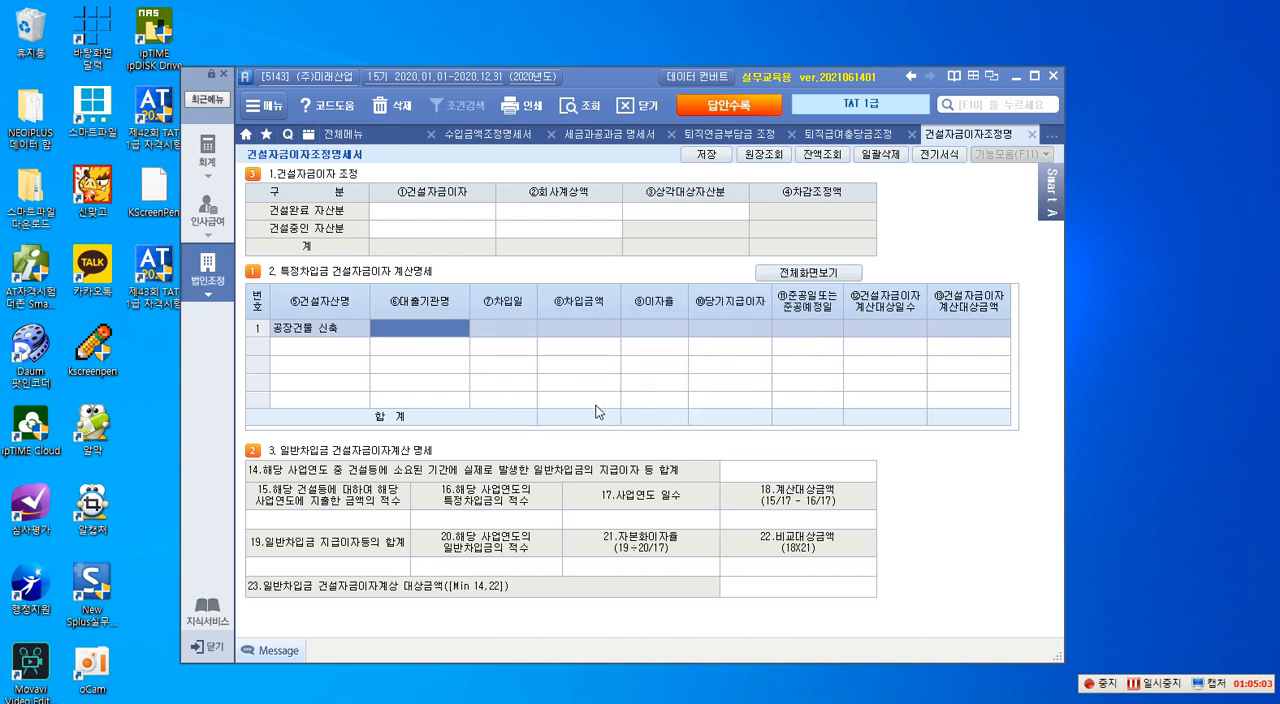
text(우리ㅇ)
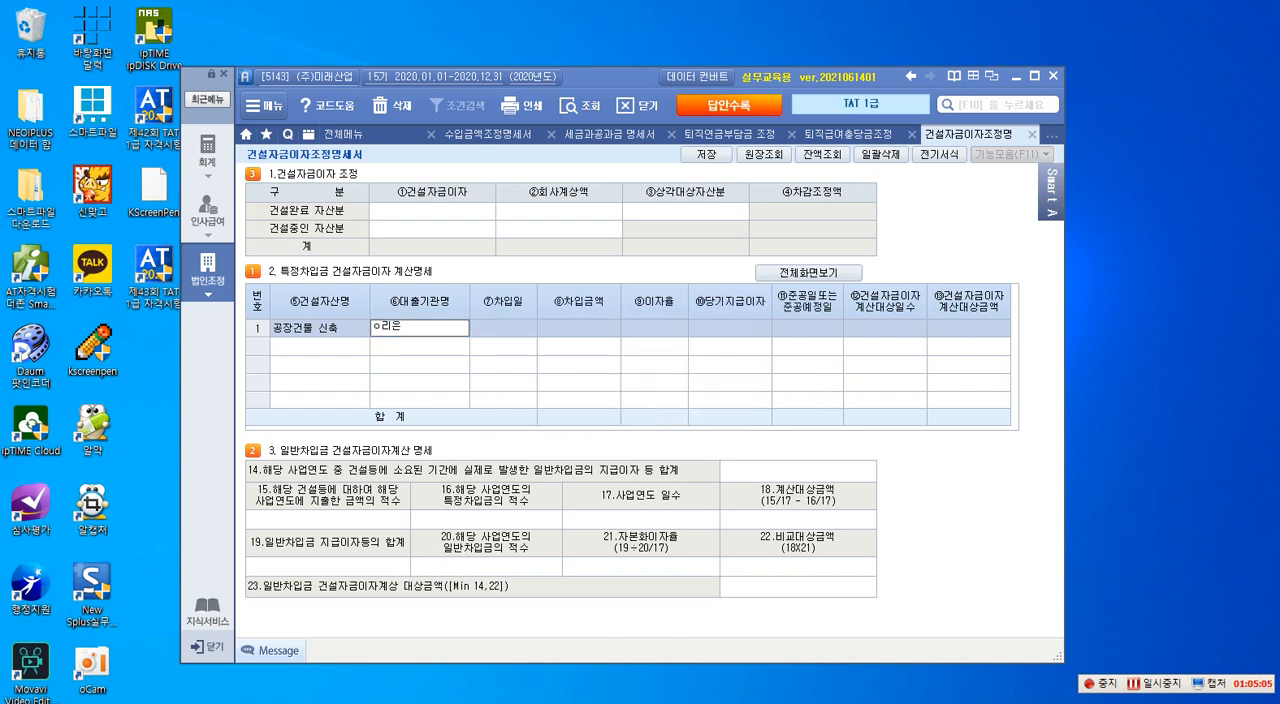
key(BackSpace)
key(BackSpace)
key(BackSpace)
text(우리은행)
key(Return)
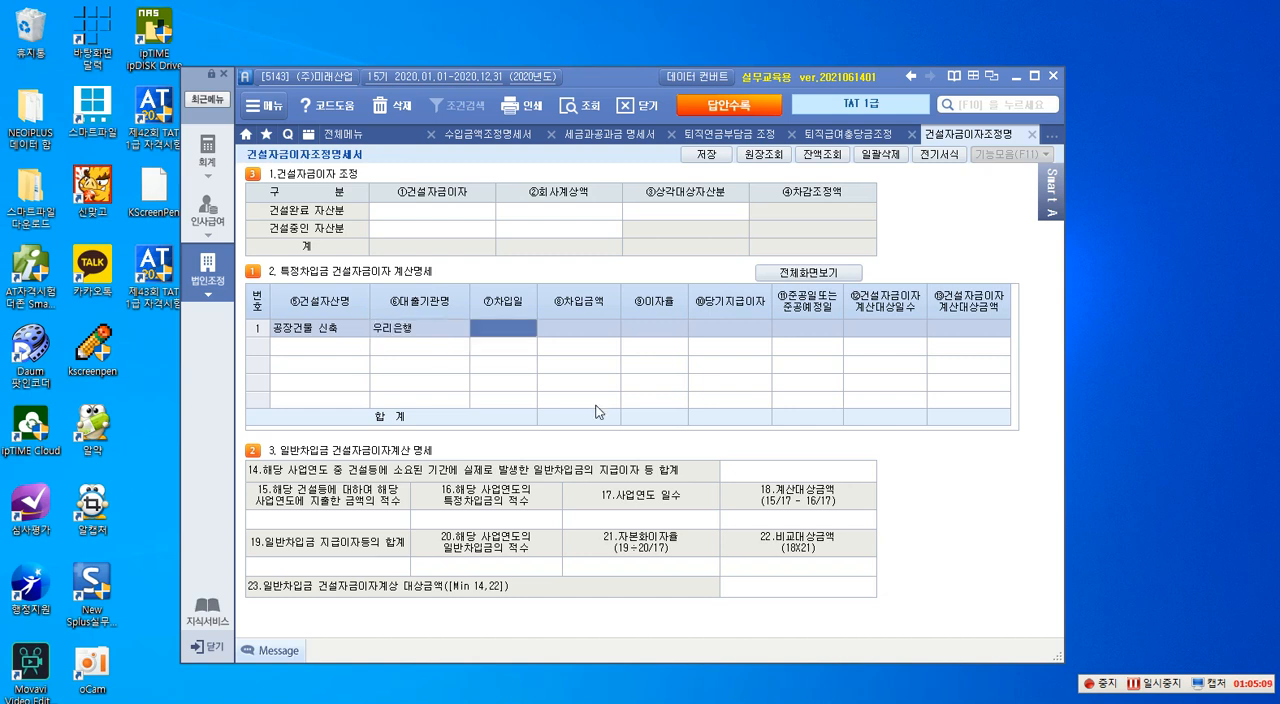
- Set the loan's 차입일 to 2020-07-01, 차입금액 to 732,000,000 and 이자율 to 5
text(2021)
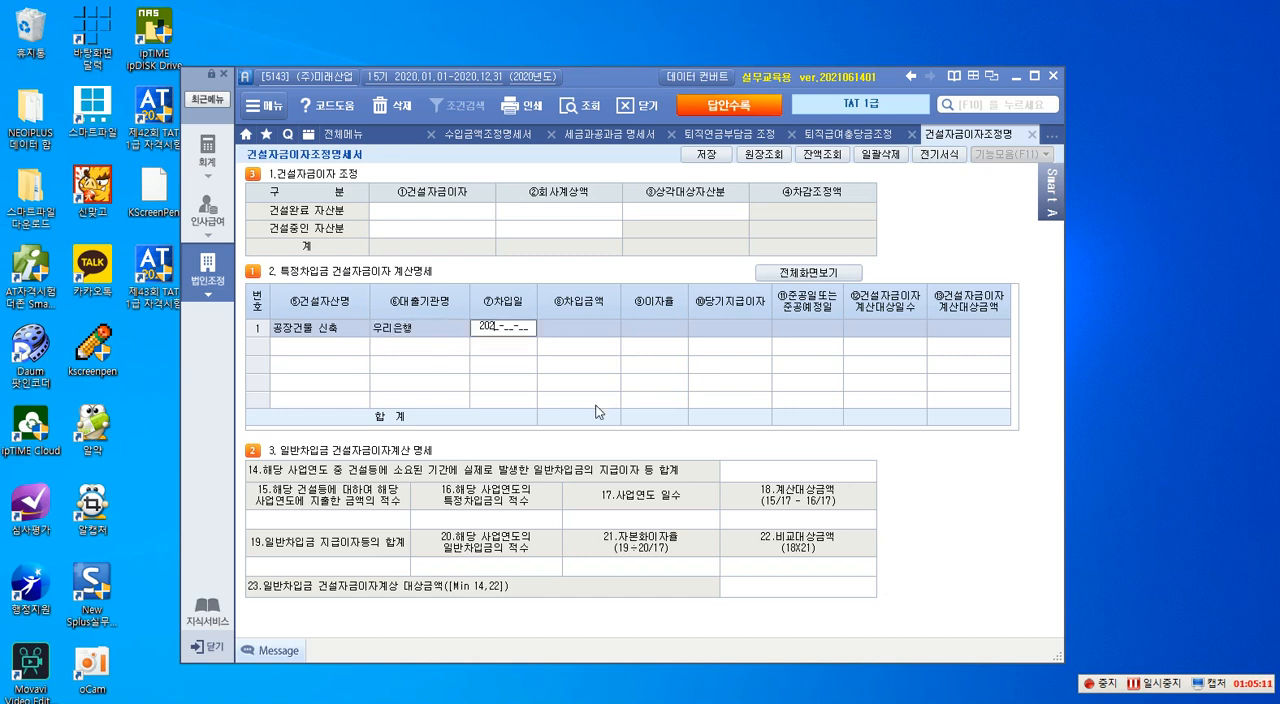
text(0)
text(0701)
key(Return)
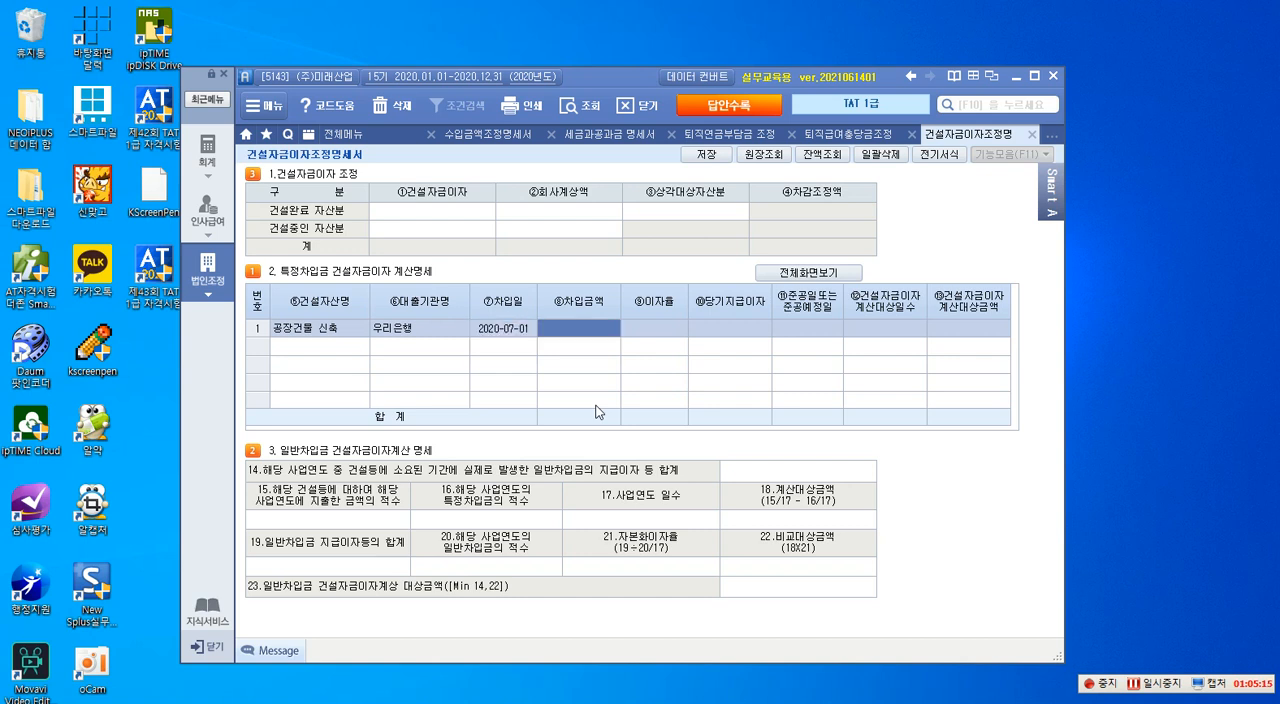
text(432000000)
key(Return)
text(5)
key(Return)
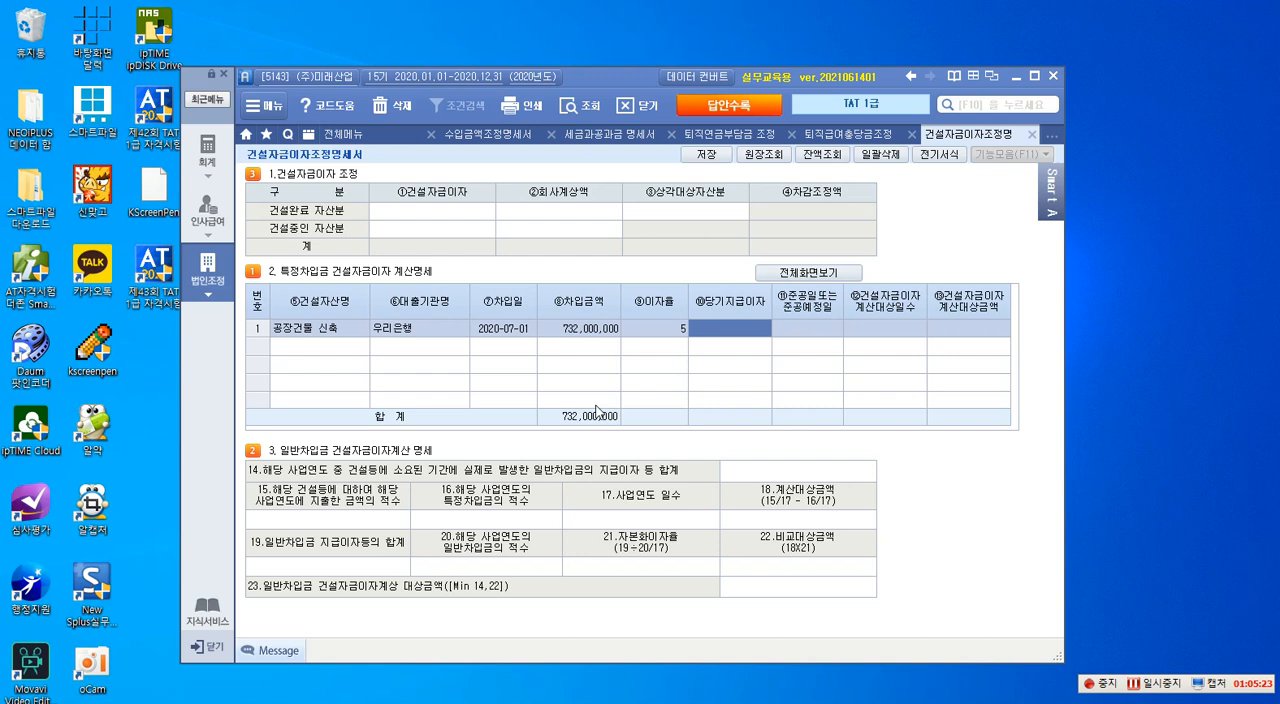
- Enter 18,400,000 as the 당기지급이자 and 2022-12-31 as the 준공예정일 for the 우리은행 loan
text(18)
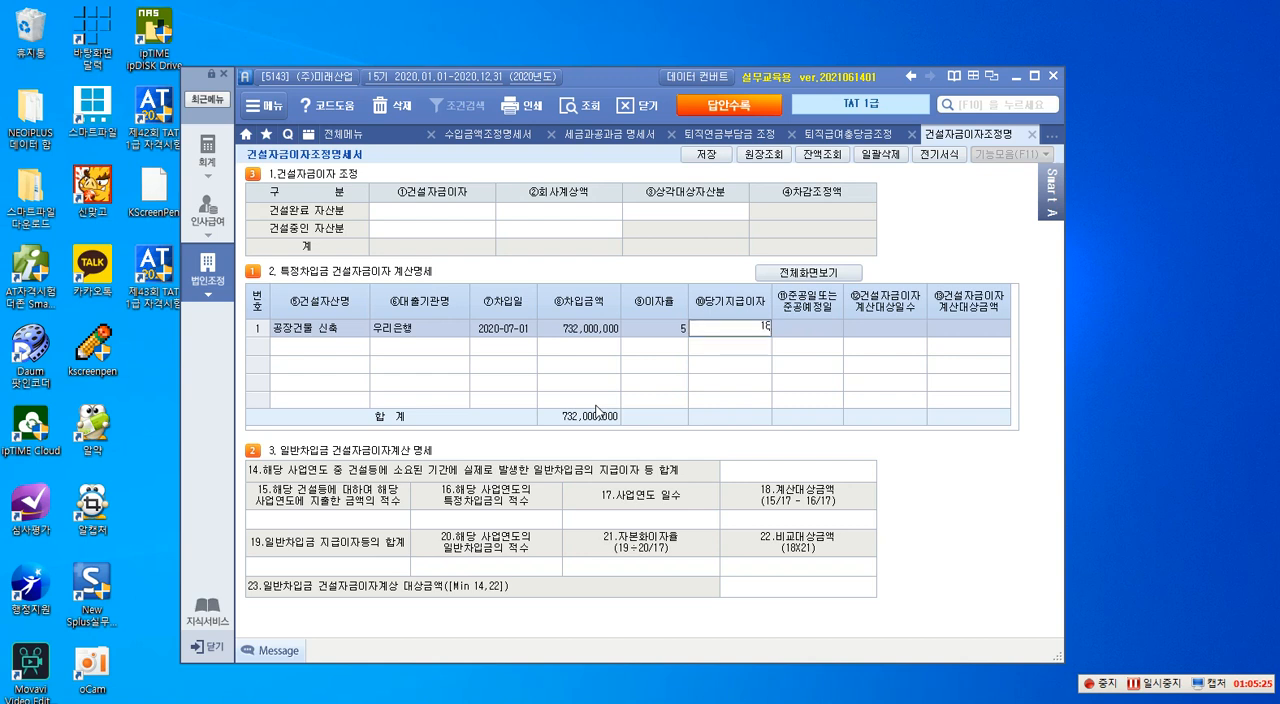
text(,400,000)
key(Return)
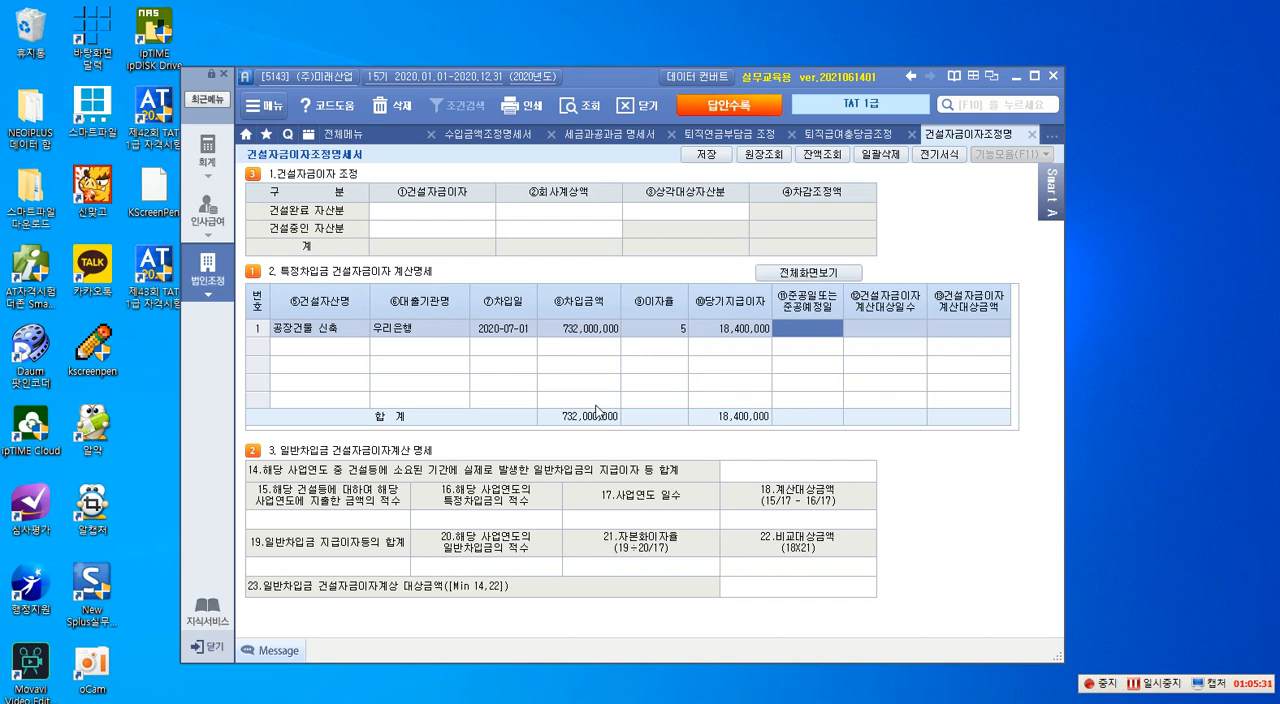
text(2022-12-31)
key(Return)
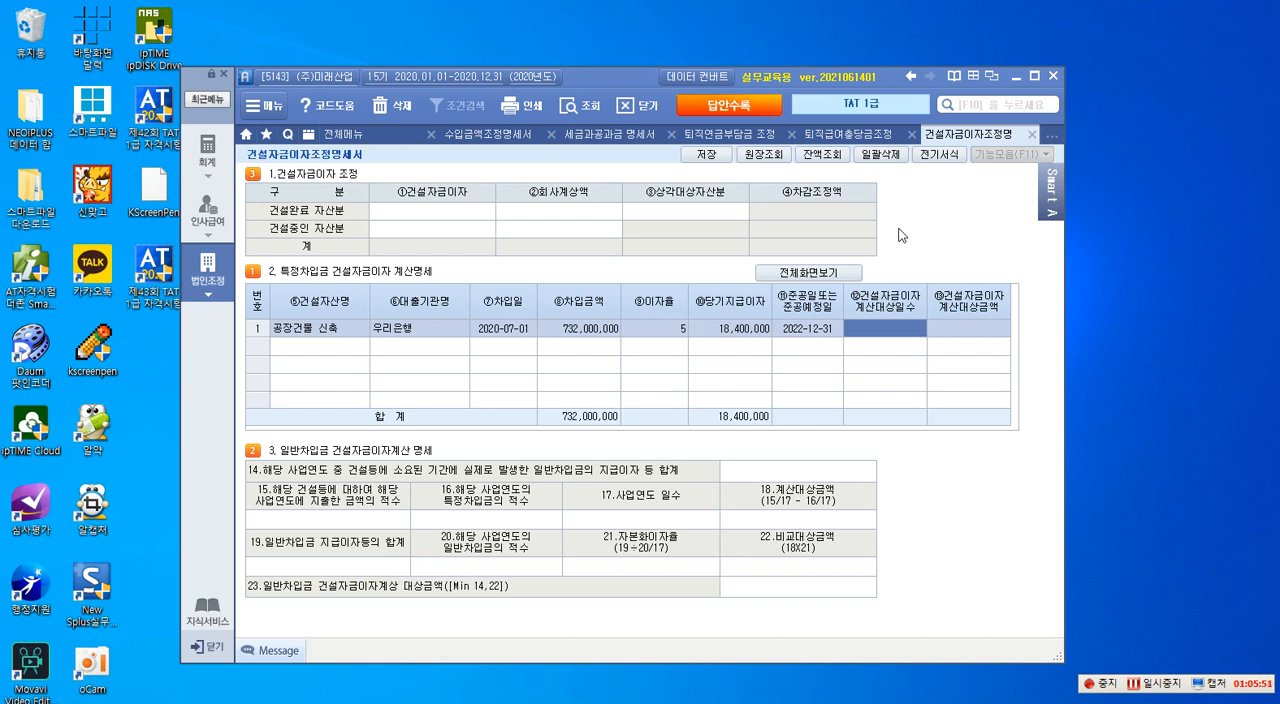
- Set the 건설자금이자 계산대상일수 to 122 and the 계산대상금액 to 12,200,000 in row 1
text(18)
key(Return)
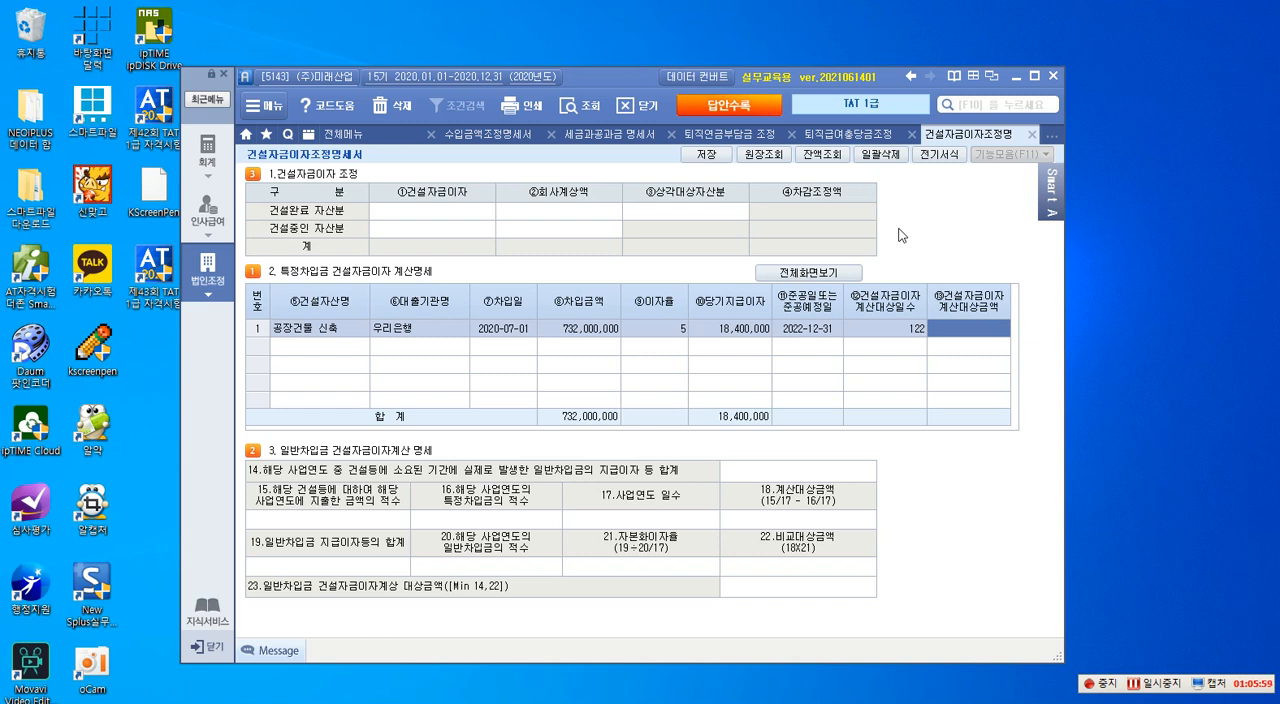
text(12)
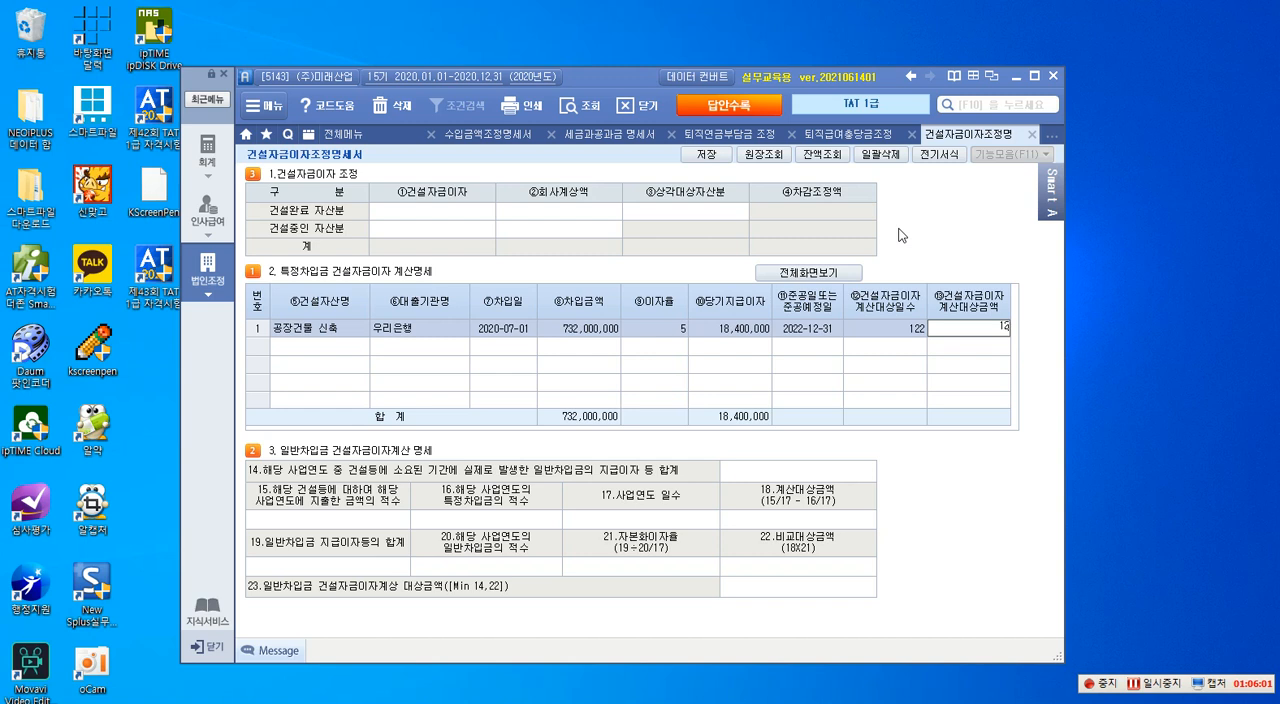
text(,200,000)
key(Return)
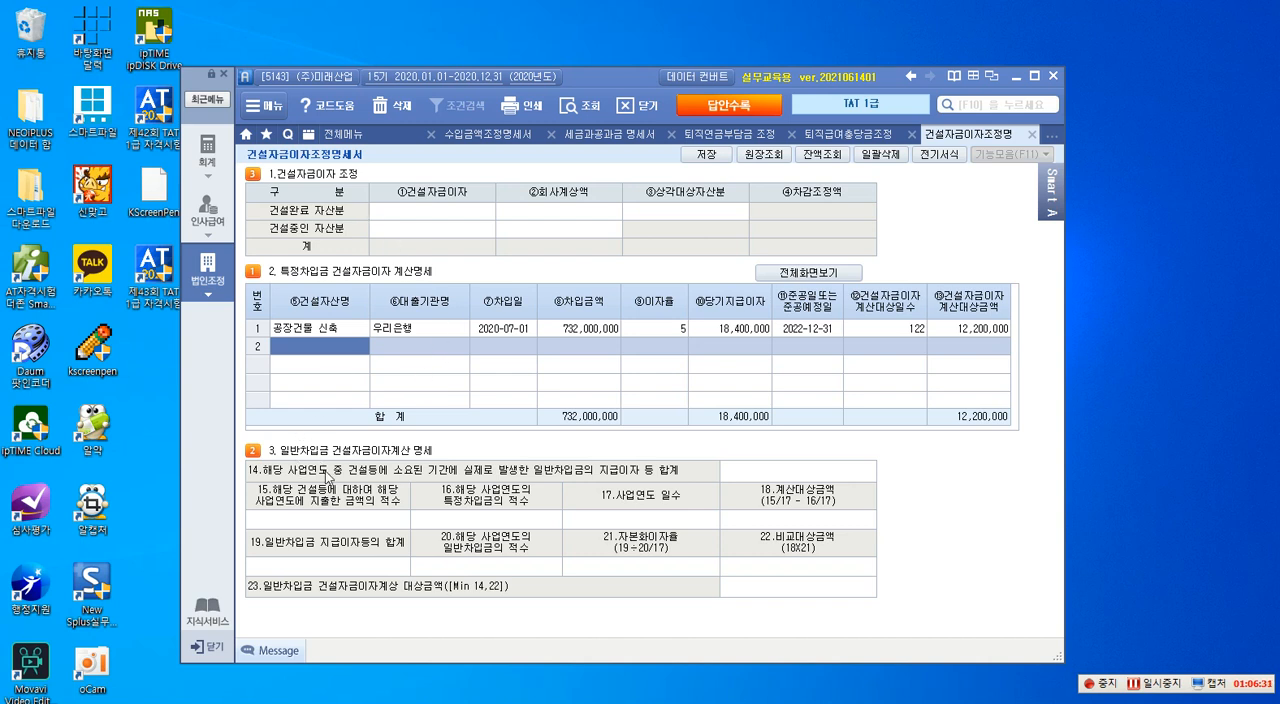
- Outline in red the heading and table of 3. 일반차입금 건설자금이자계산 명세, and cross out the table
key(F12)
click(1186, 222)
mouse_move(234, 435)
mouse_down()
mouse_move(352, 472)
mouse_move(456, 467)
mouse_move(441, 462)
mouse_up()
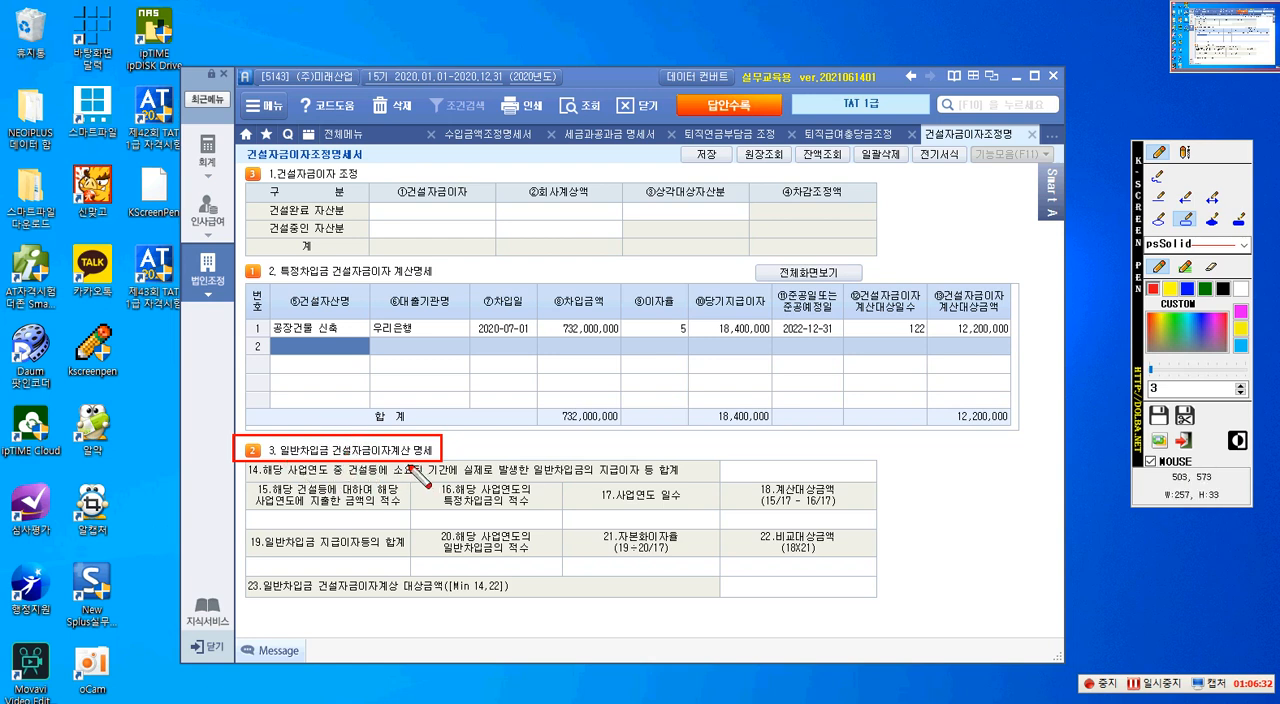
mouse_move(247, 463)
mouse_down()
mouse_move(326, 568)
mouse_move(668, 606)
mouse_move(875, 598)
mouse_up()
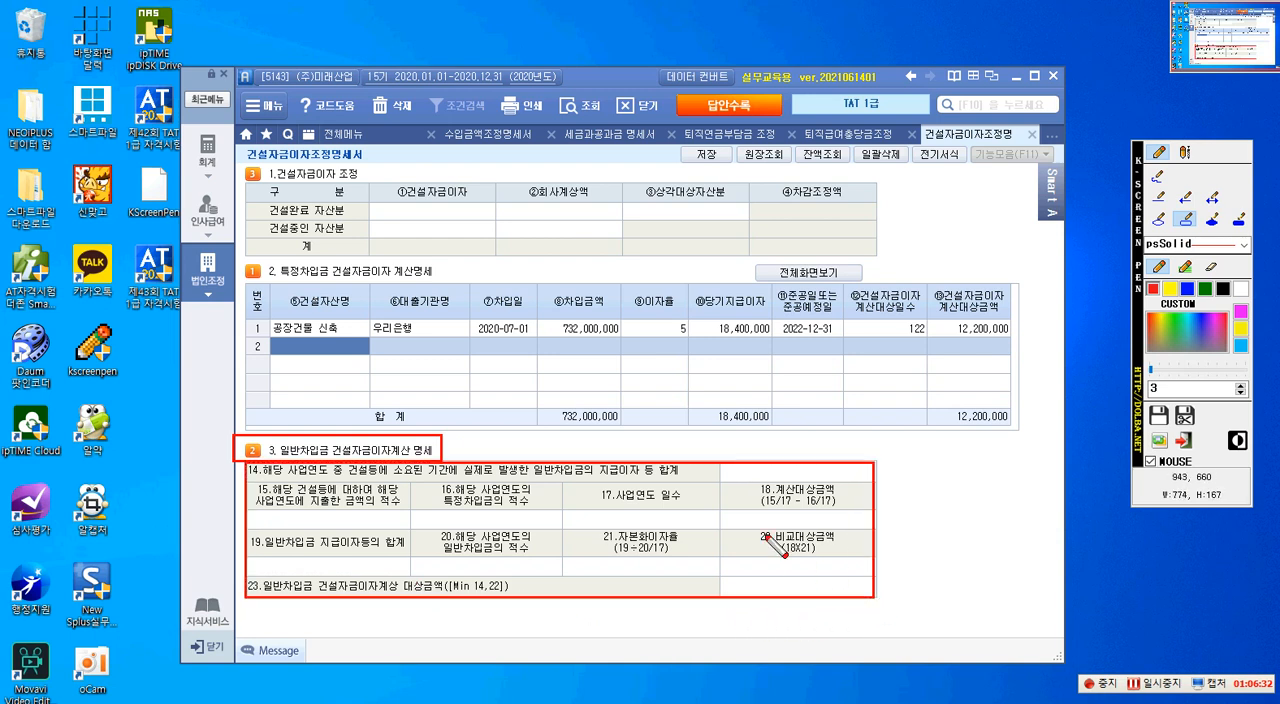
click(1160, 197)
mouse_move(752, 468)
mouse_down()
mouse_move(648, 463)
mouse_move(520, 568)
mouse_up()
drag(540, 476, 597, 572)
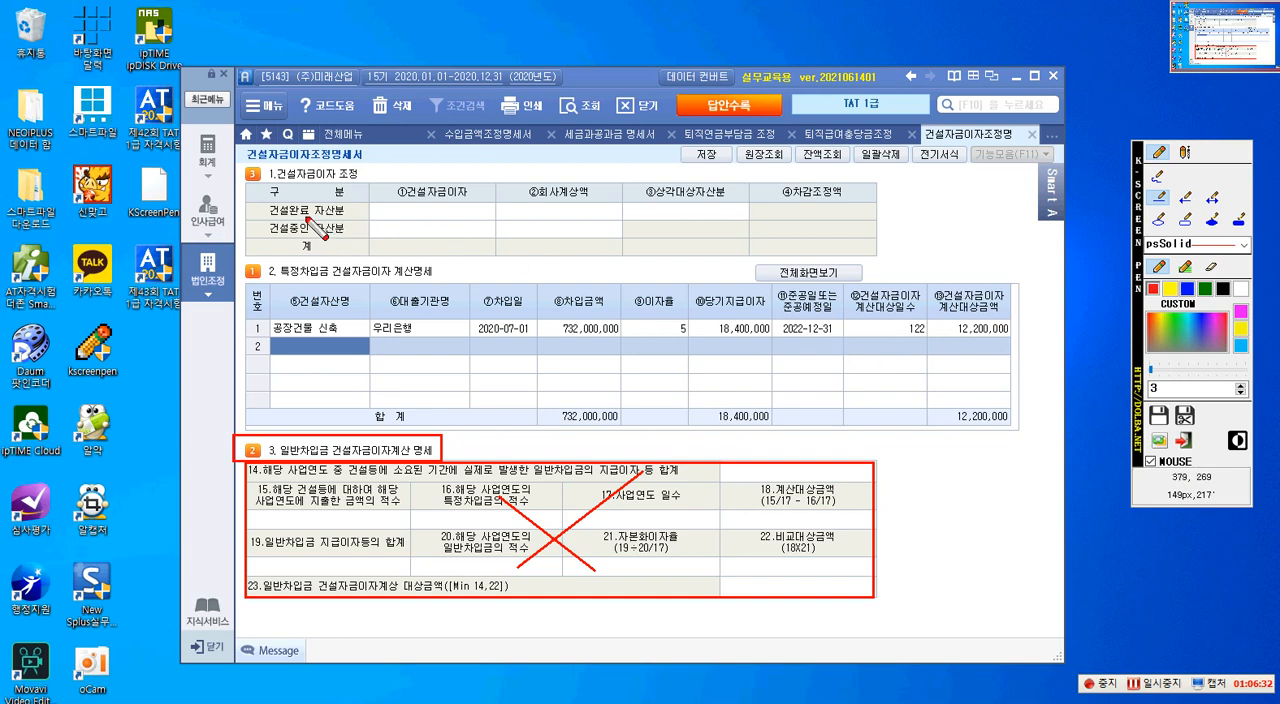
- Outline in red the 건설완료 자산분 and 건설중인 자산분 labels and the 건설자금이자 cell for 건설중인 자산분
mouse_move(251, 201)
mouse_down()
mouse_move(312, 222)
mouse_move(250, 200)
mouse_up()
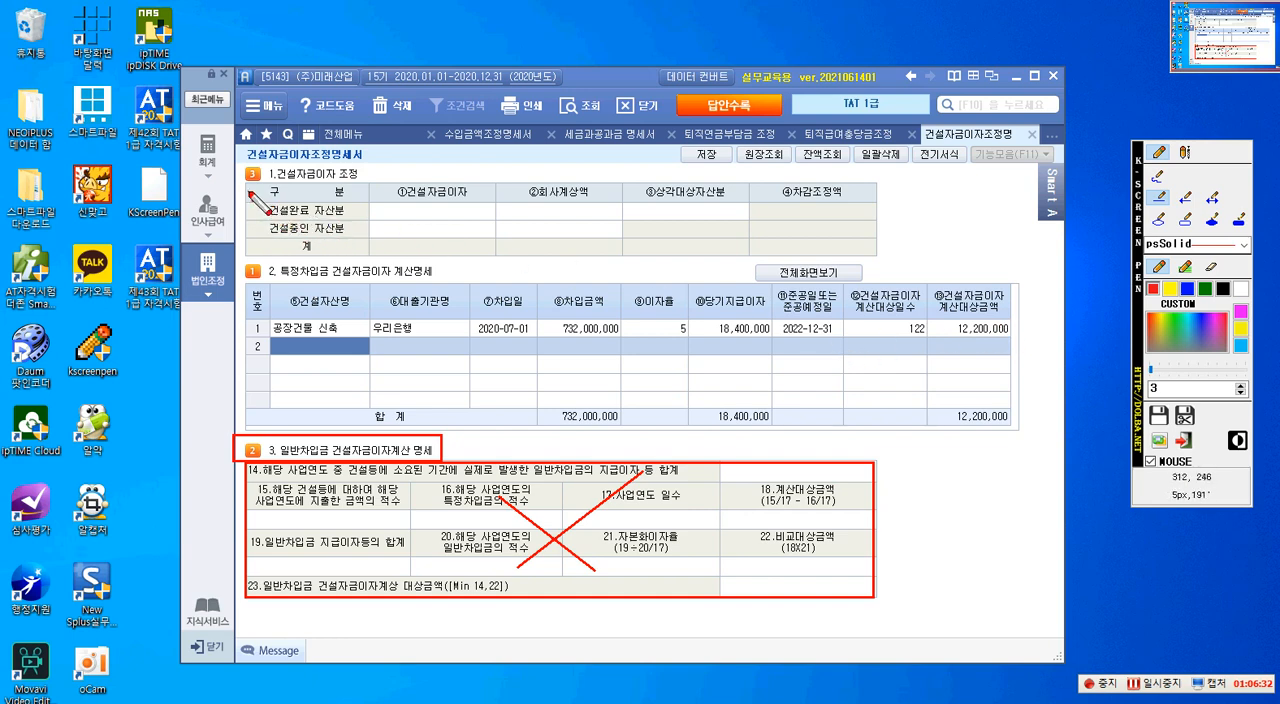
click(1186, 218)
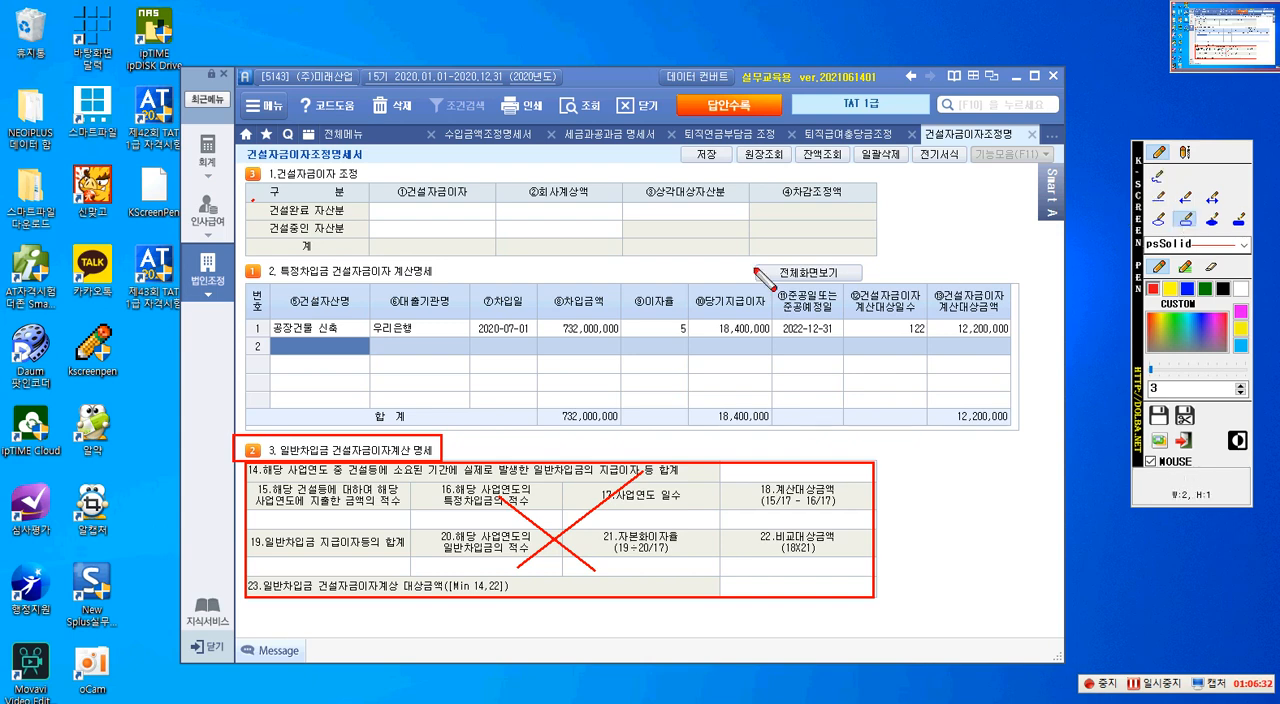
drag(258, 202, 349, 220)
drag(262, 222, 356, 238)
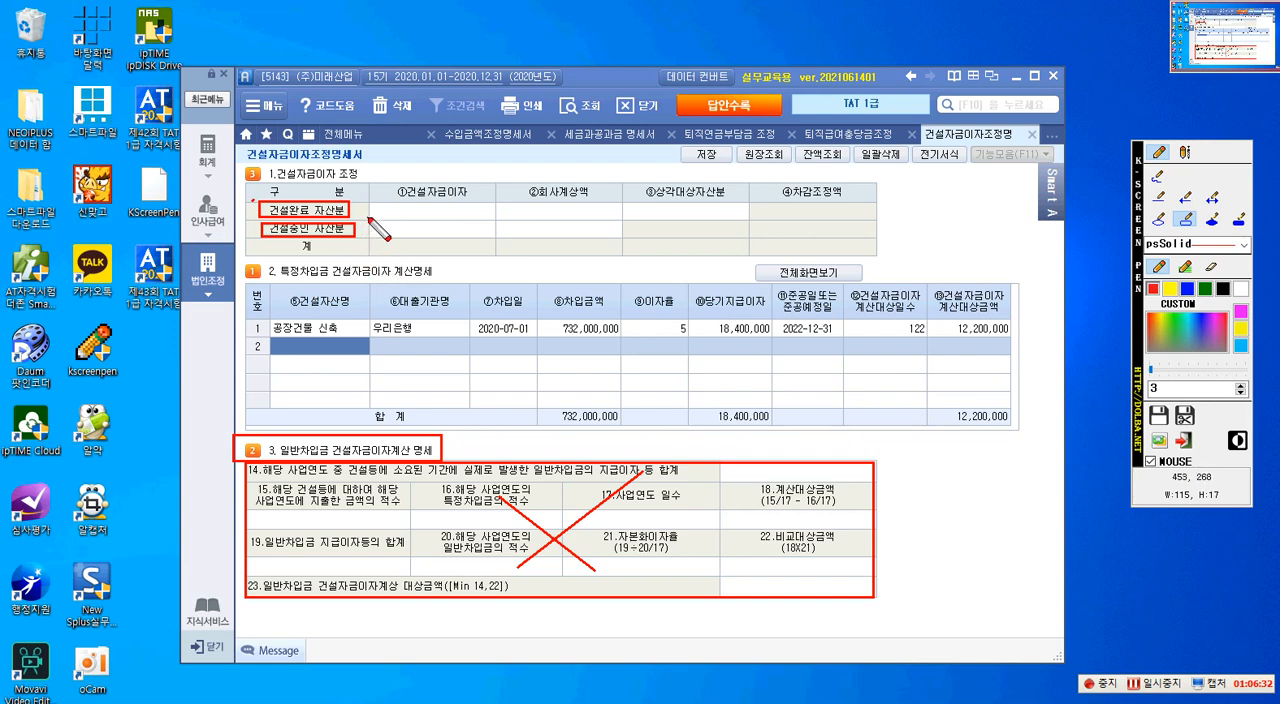
mouse_move(370, 220)
mouse_down()
mouse_move(452, 250)
mouse_move(495, 241)
mouse_up()
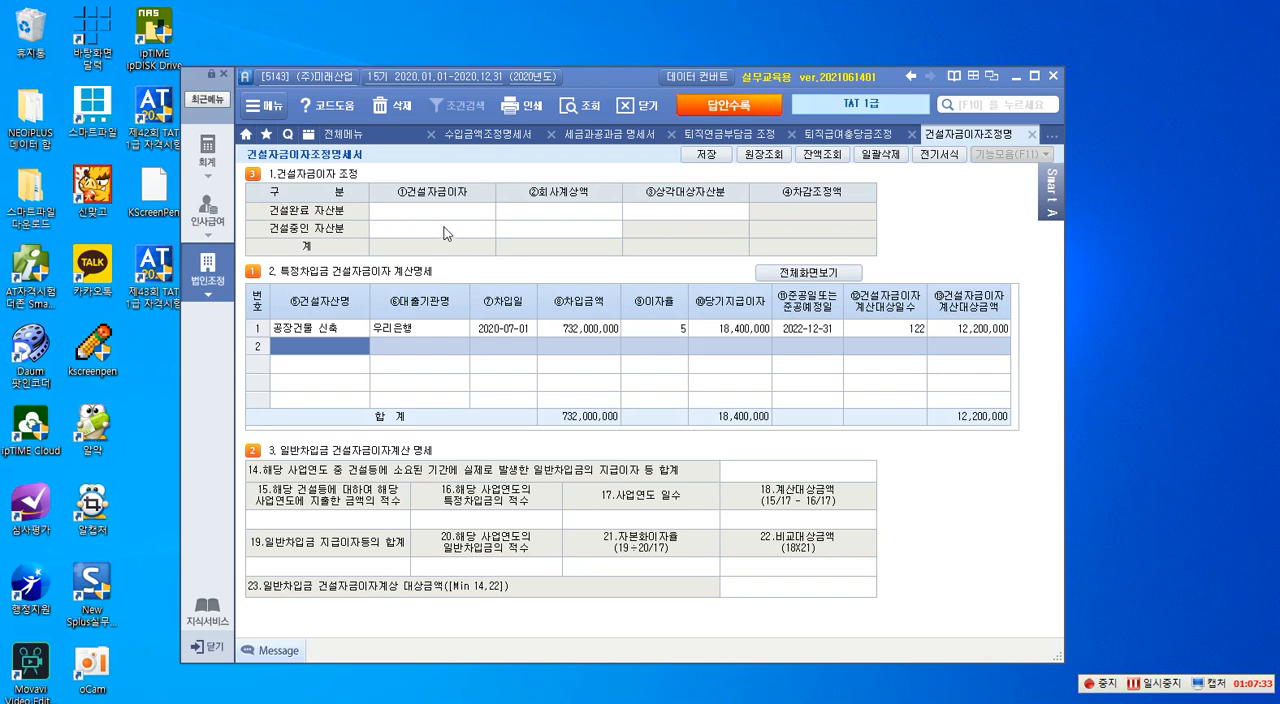
- Enter 12,200,000 as the 건설자금이자 for 건설중인 자산분 and save the 건설자금이자조정명세서
click(441, 230)
text(1)
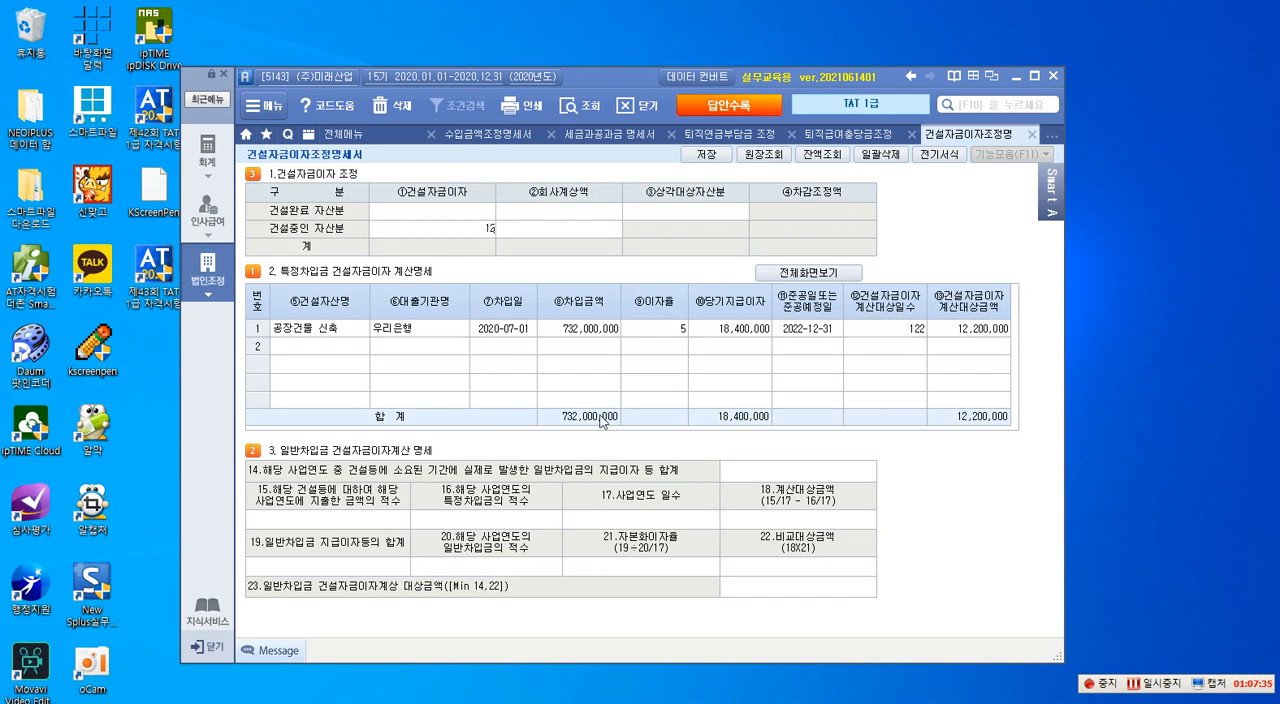
text(2,200,000)
key(Return)
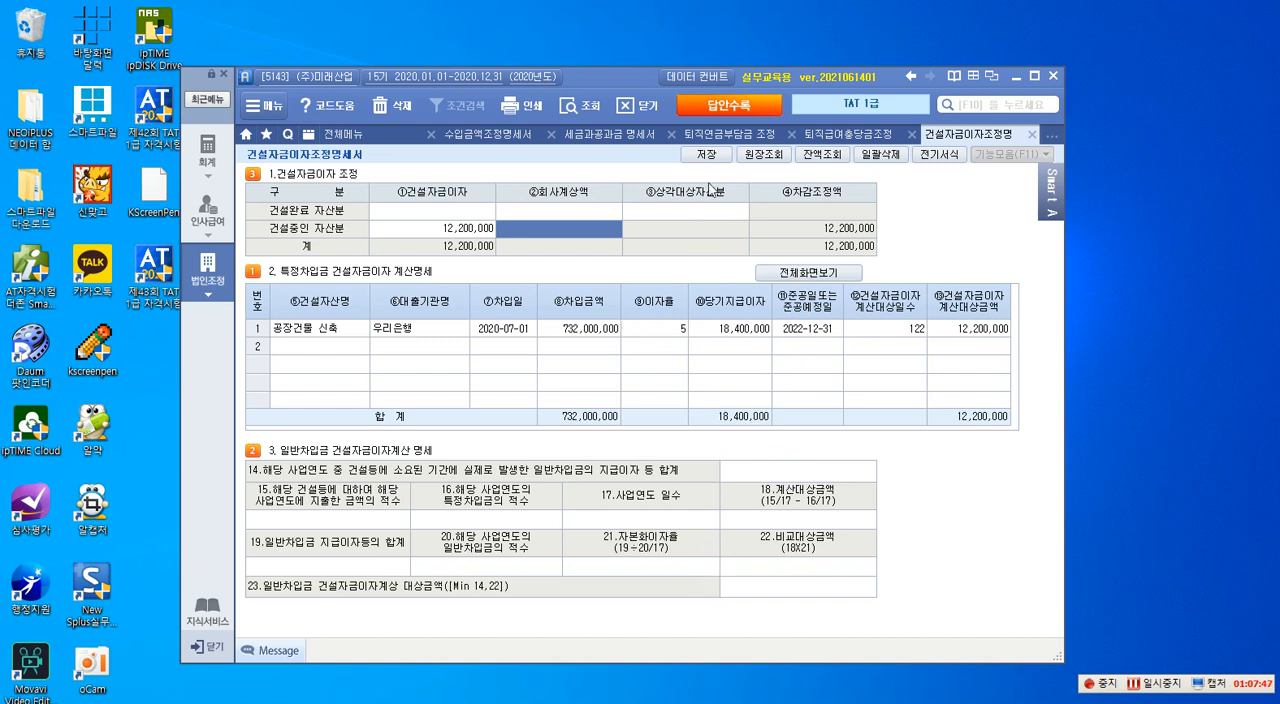
click(720, 155)
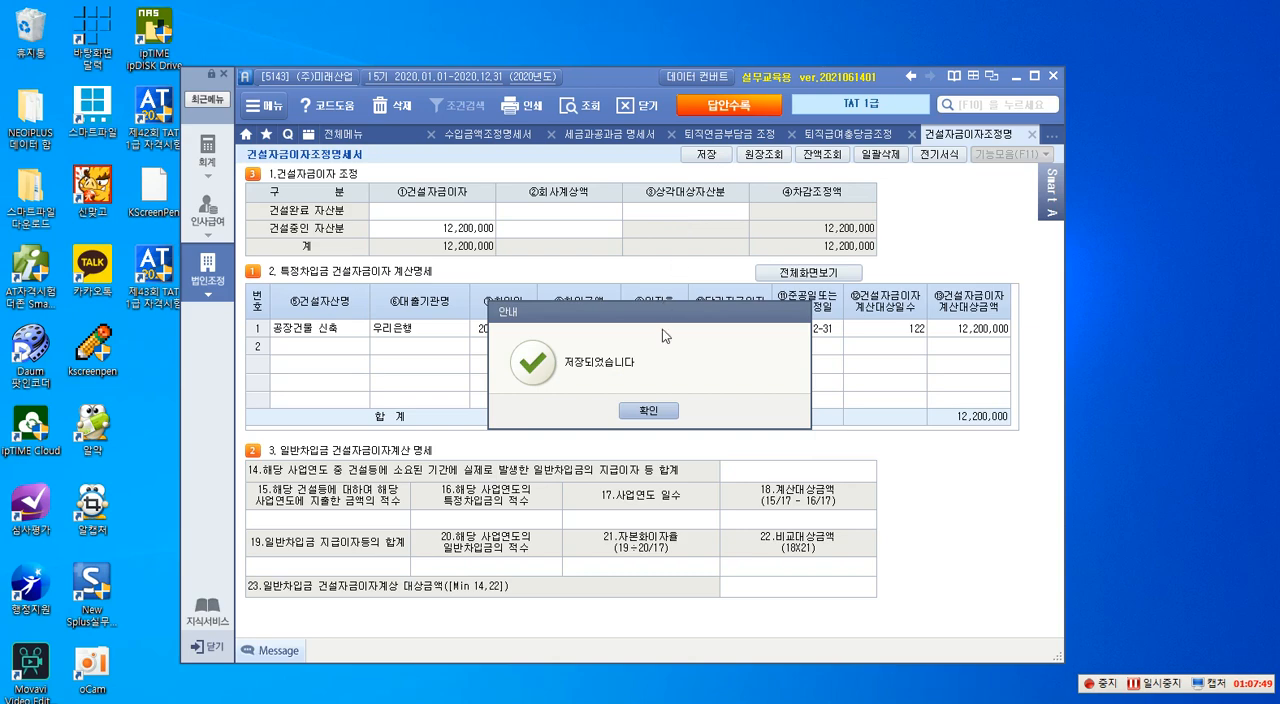
click(638, 410)
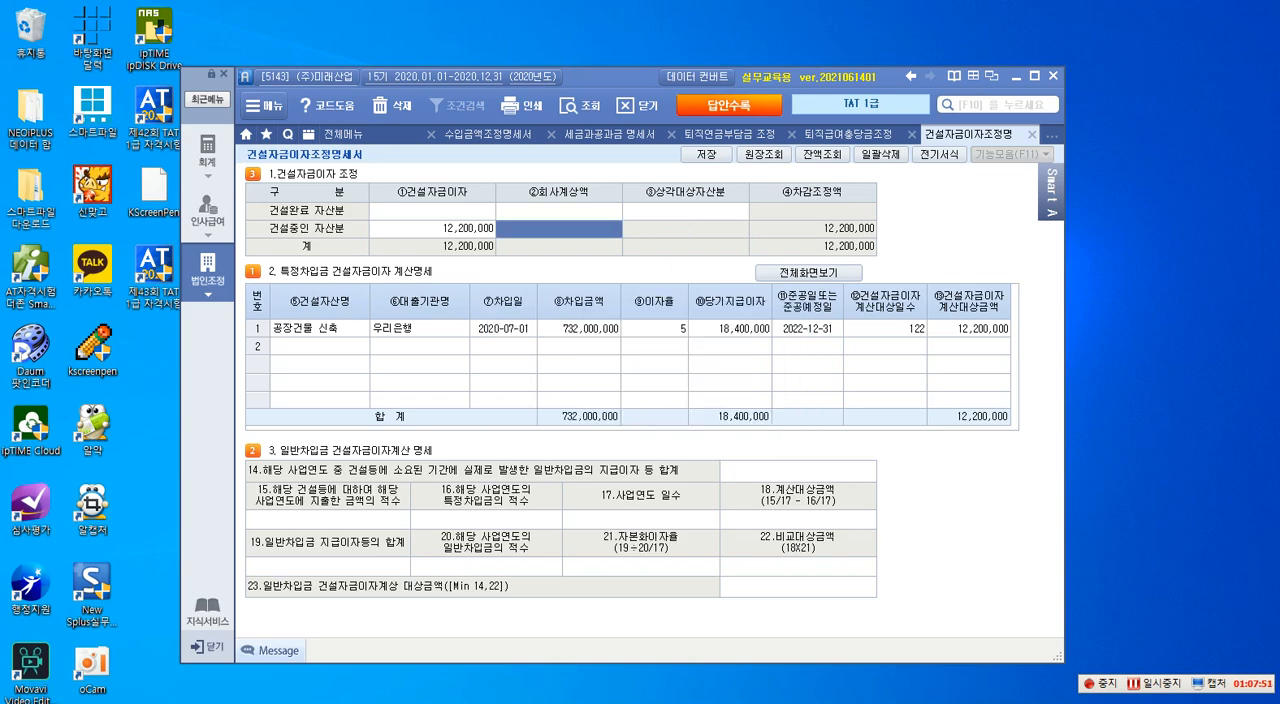
- Bring back the question PDF and outline in red "3. 소득금액조정합계표" and "세무조정사항을 반영" under question 4
drag(1279, 98, 598, 72)
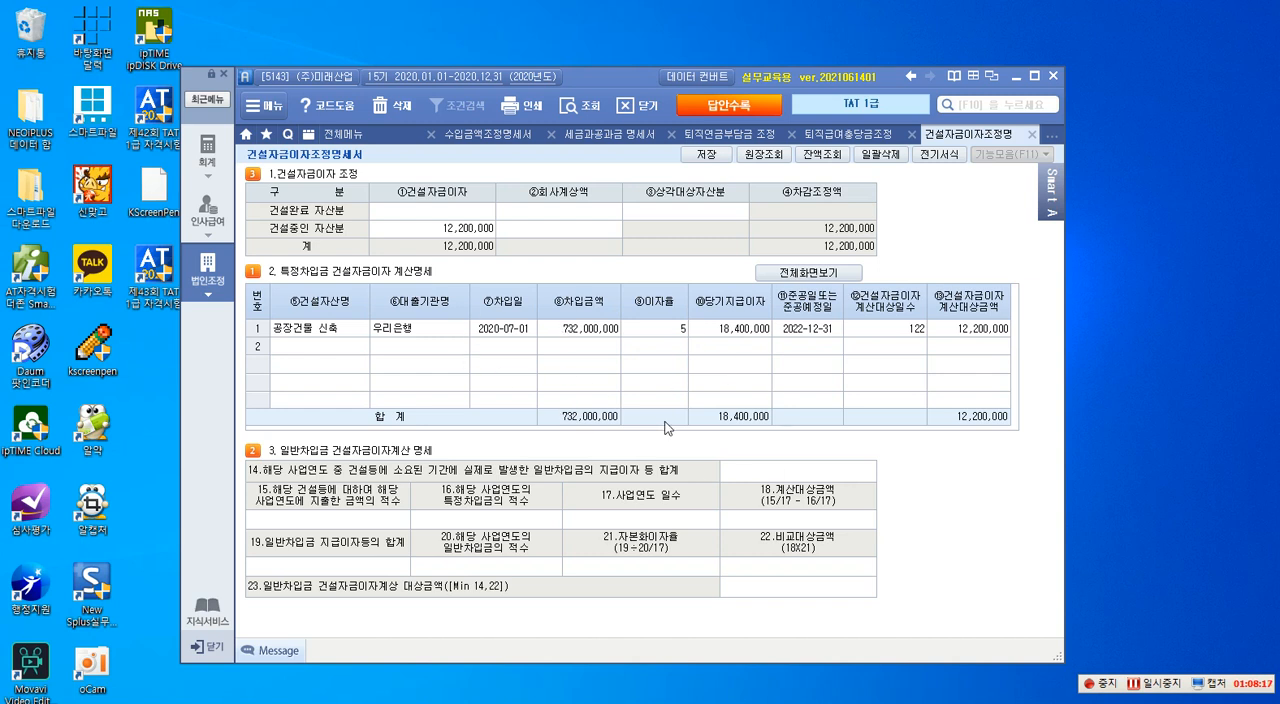
text(5)
drag(1279, 96, 501, 50)
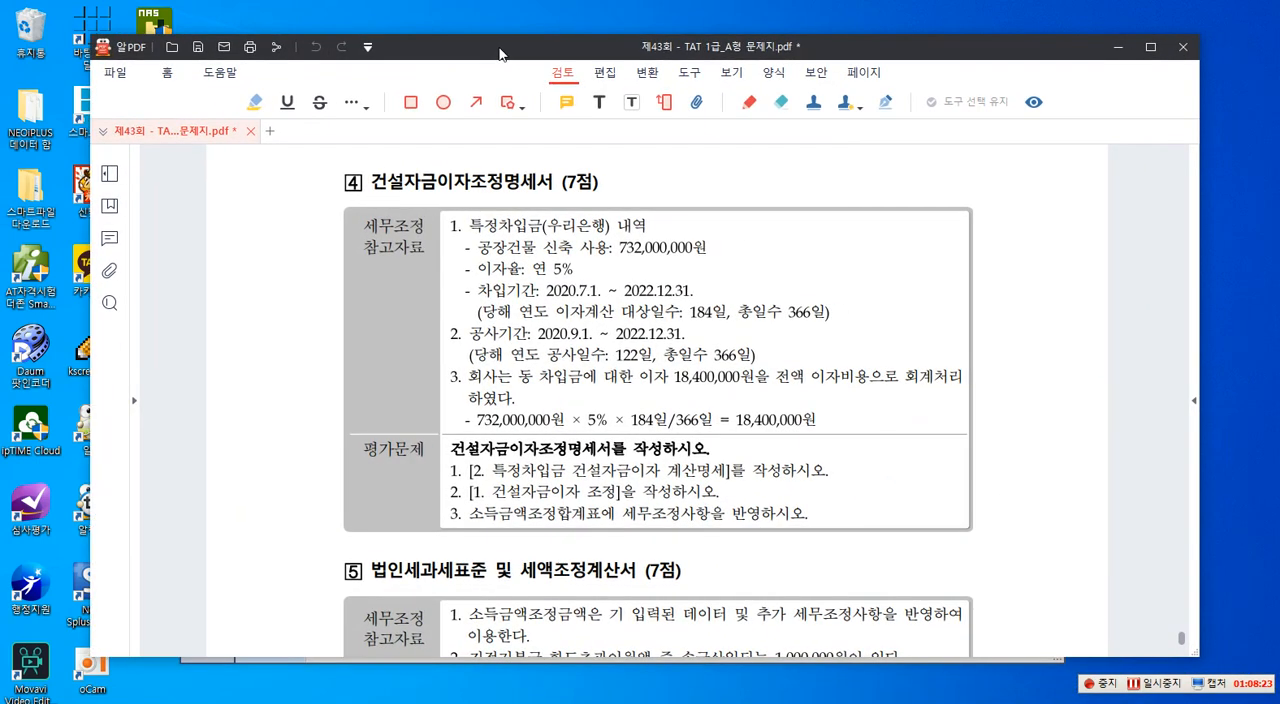
key(ctrl+2)
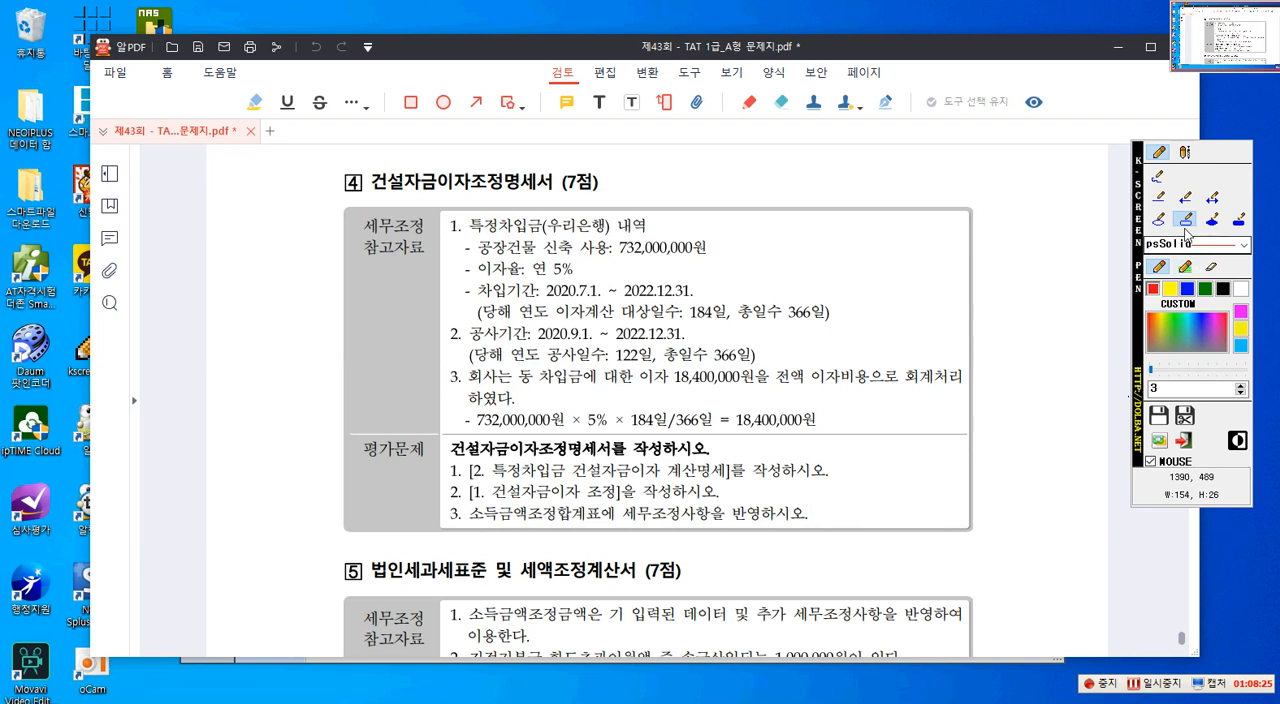
click(1184, 222)
drag(449, 502, 604, 530)
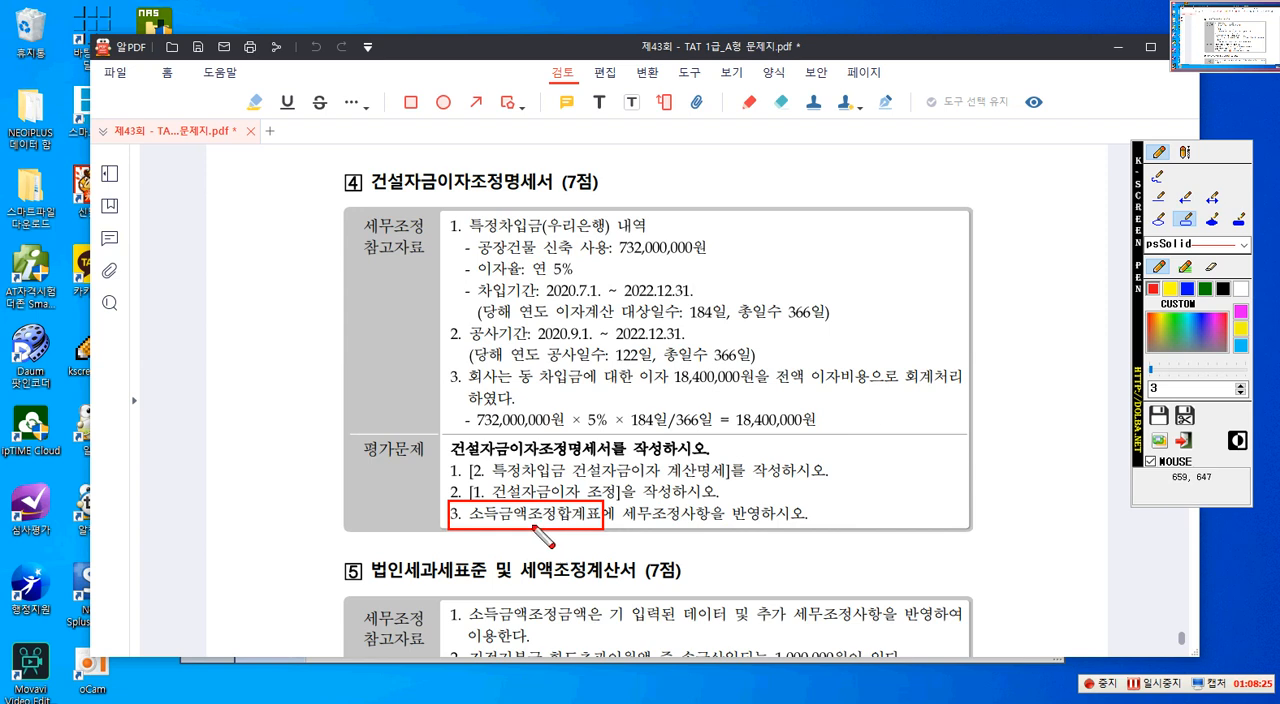
mouse_move(621, 503)
mouse_down()
mouse_move(676, 526)
mouse_move(755, 529)
mouse_up()
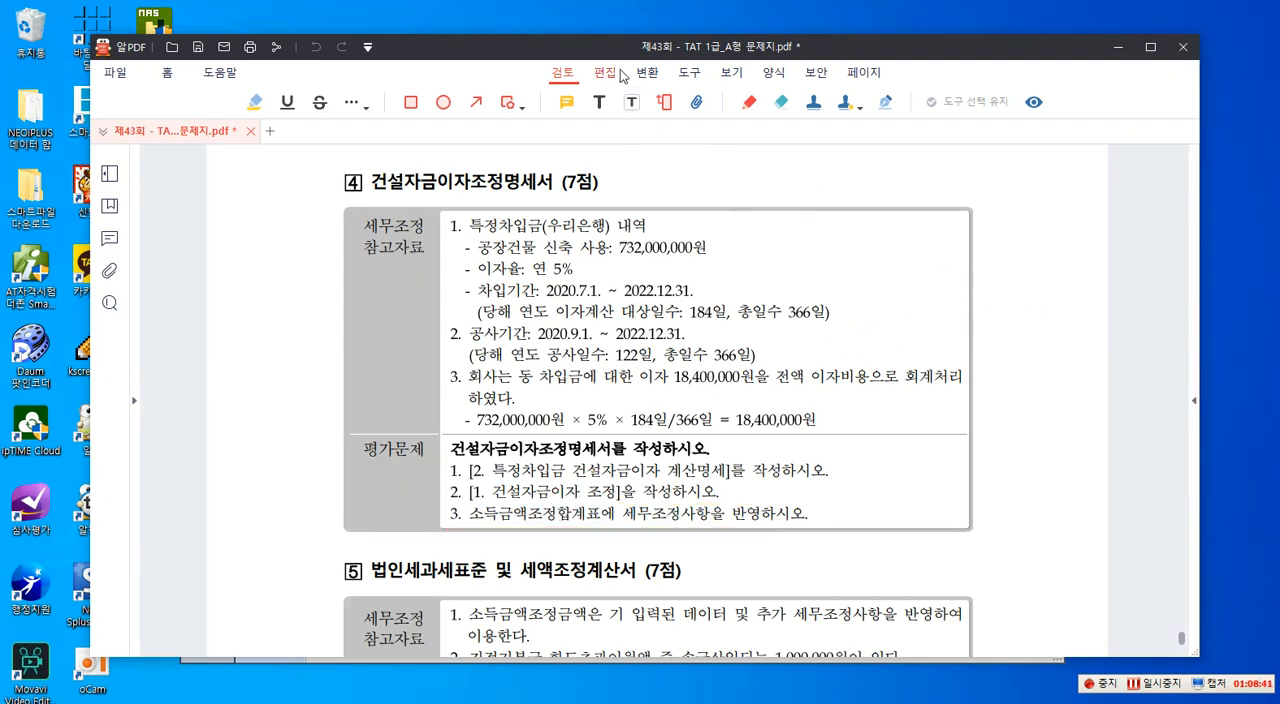
- Move the question PDF aside and open the 소득금액조정합계표, 명세서 form of 법인조정
drag(617, 52, 1279, 88)
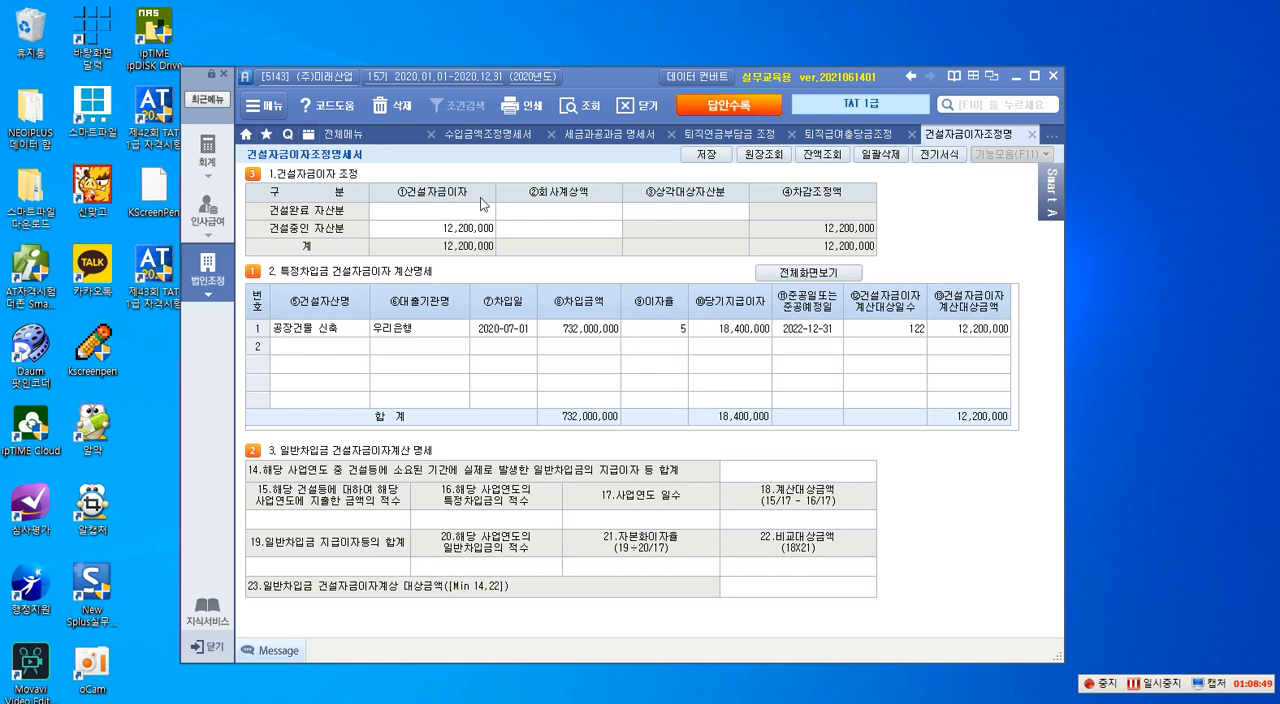
click(213, 288)
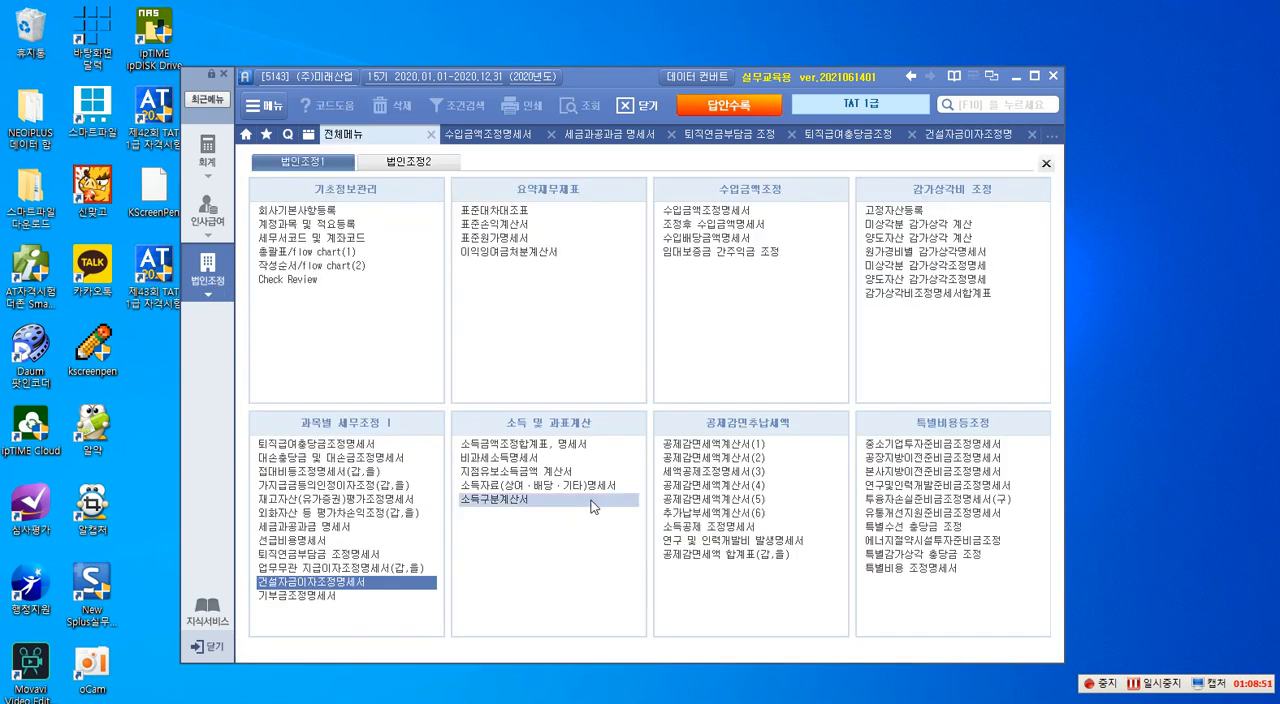
click(520, 447)
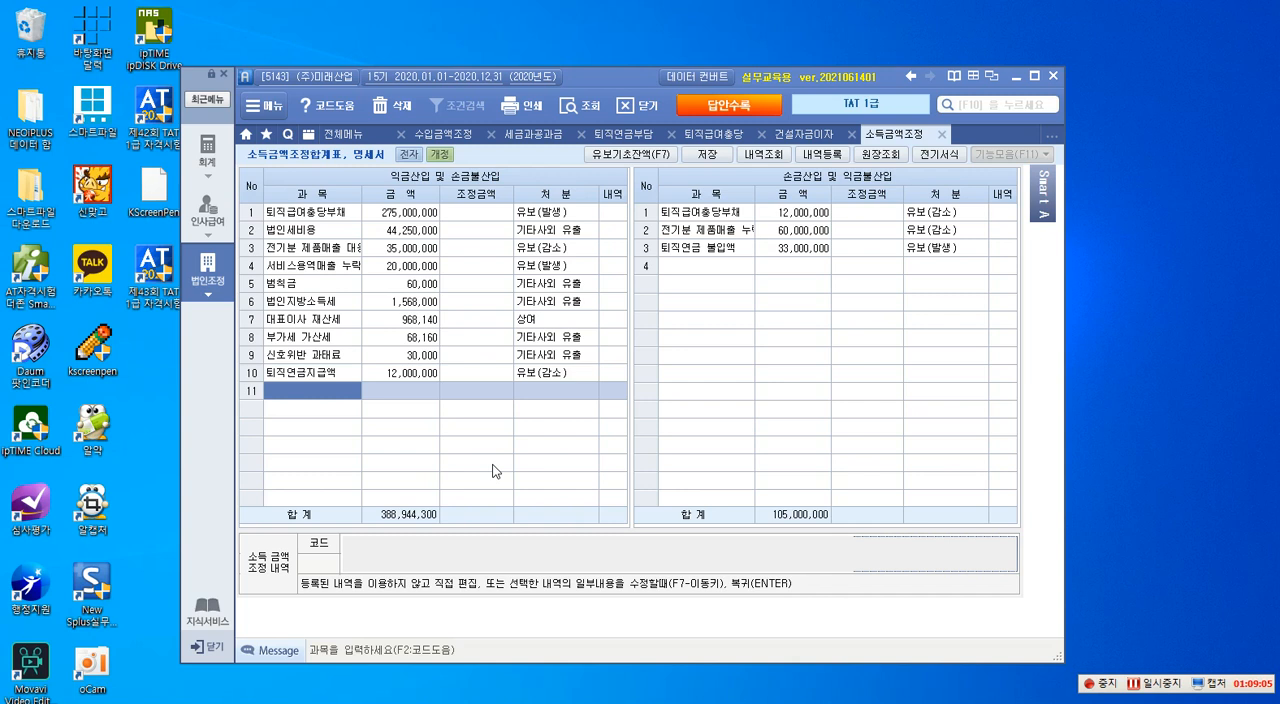
- Add 건설자금이자 of 12,200,000 with disposition 유보(발생) under 익금산입 및 손금불산입 and save the 소득금액조정합계표
text(거)
text(설자금이자)
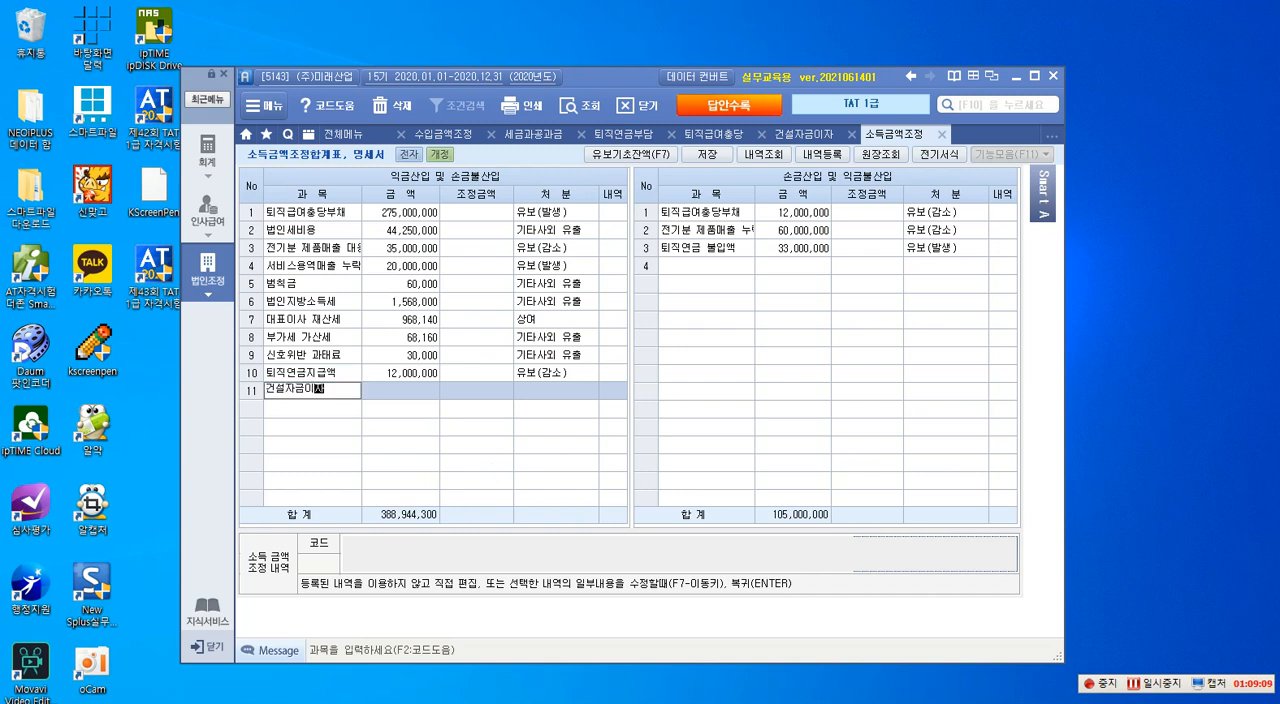
key(Return)
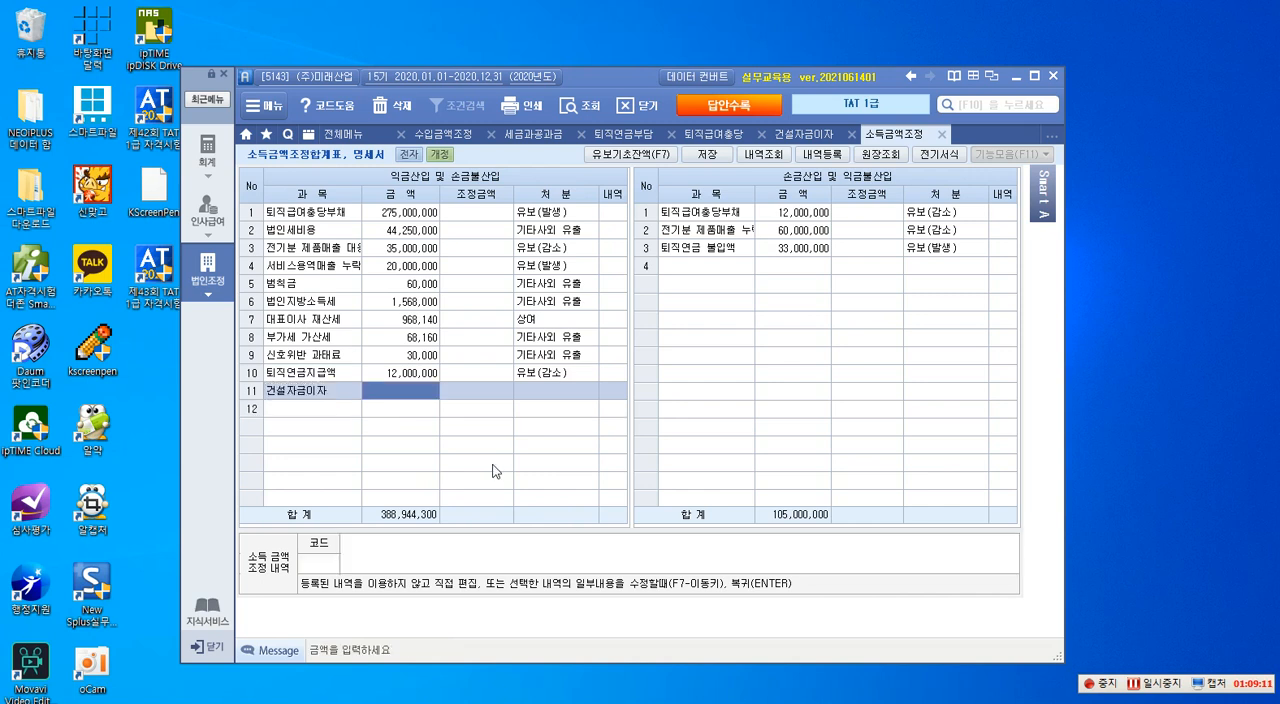
text(123)
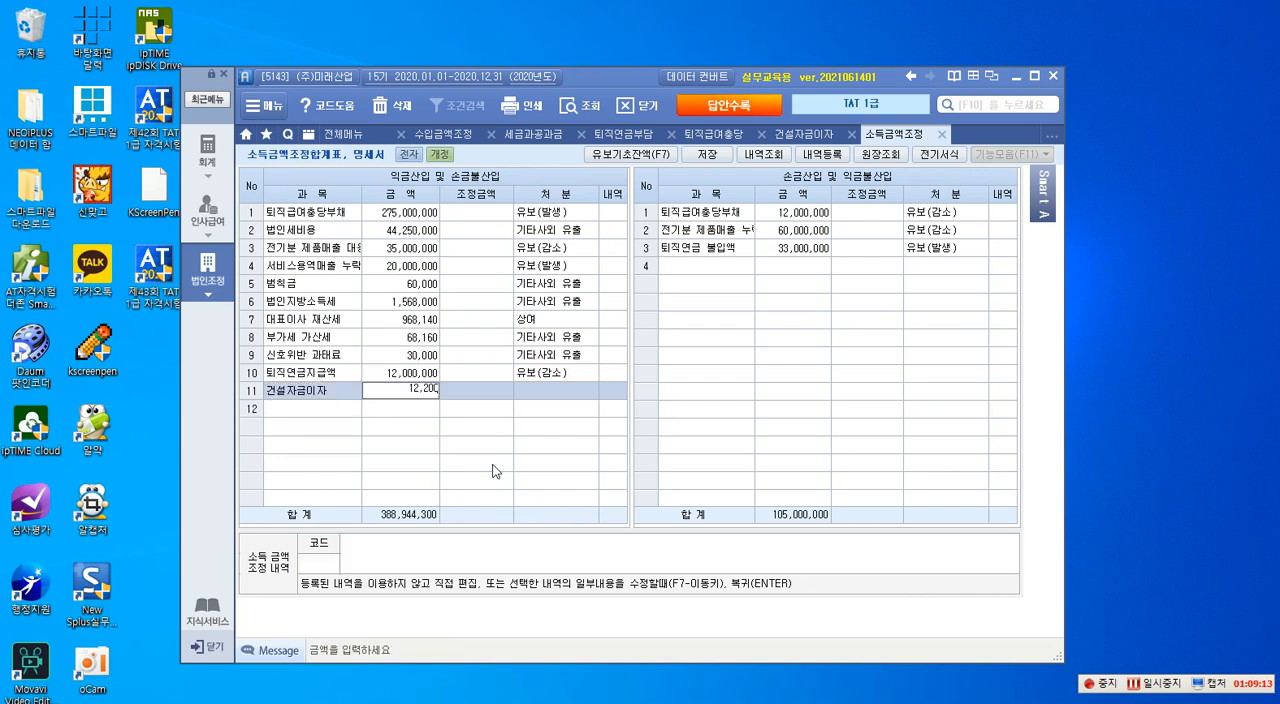
key(Return)
key(Return)
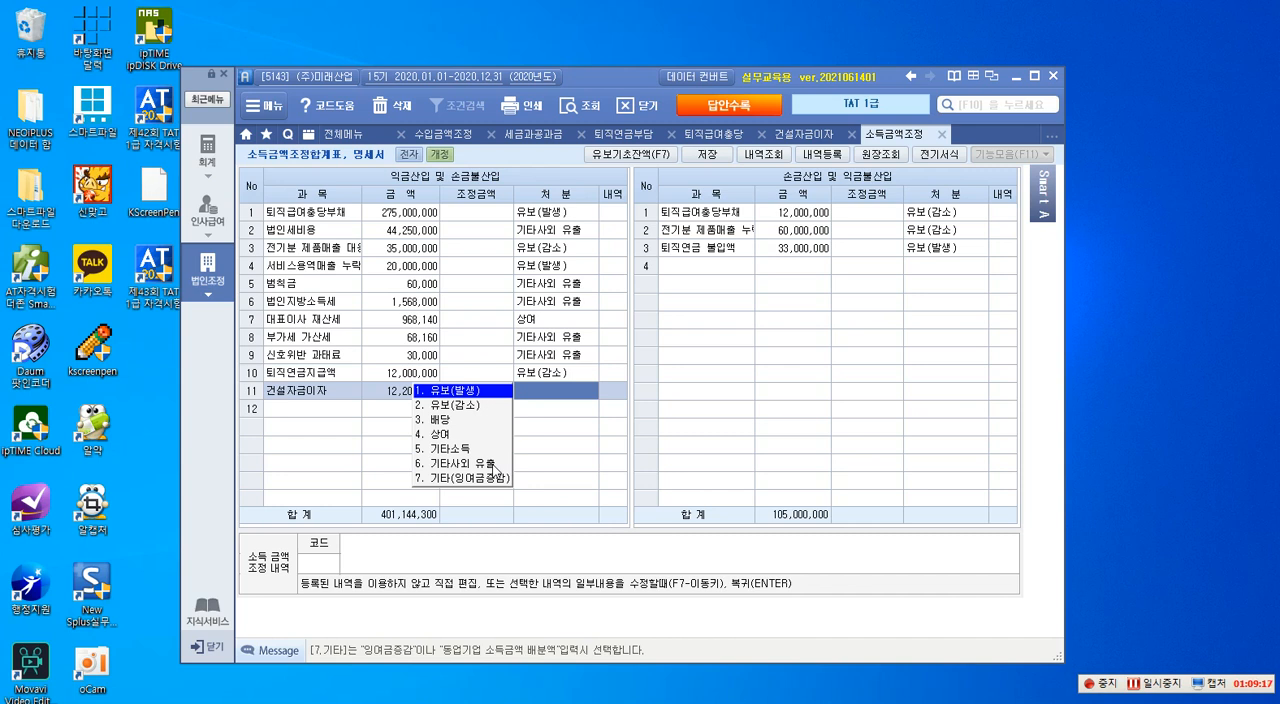
key(Return)
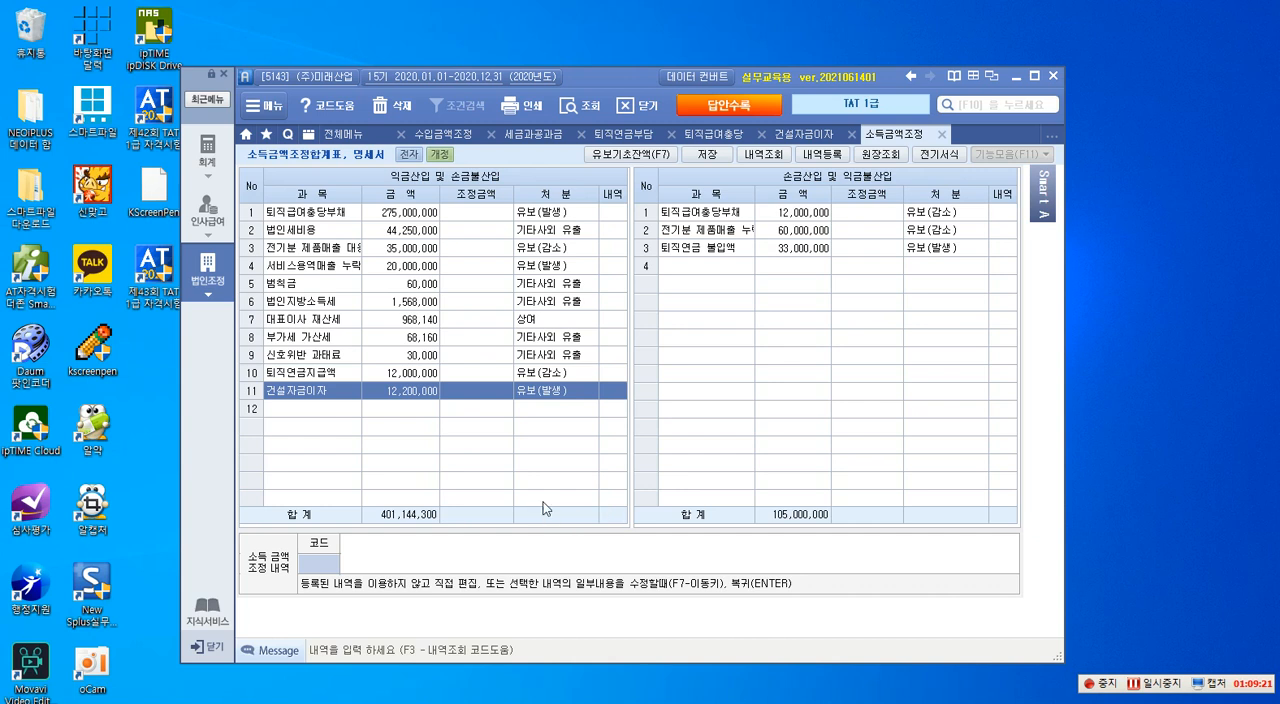
click(702, 156)
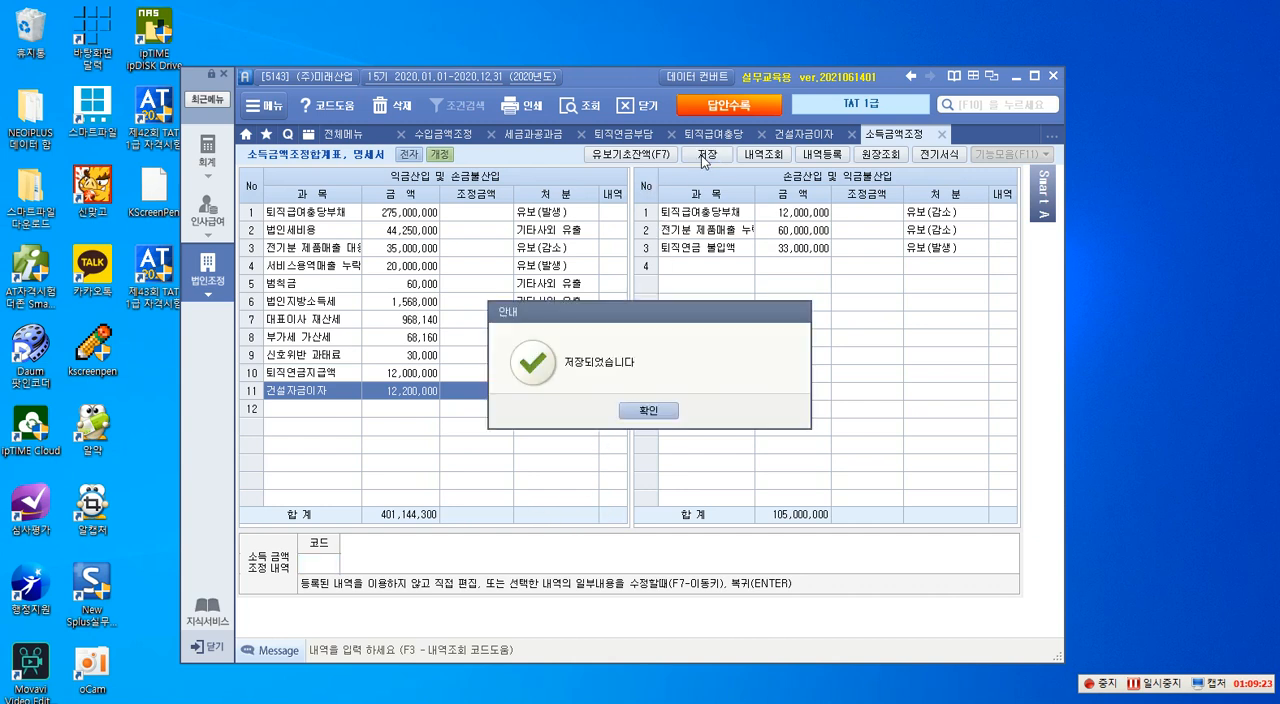
click(664, 412)
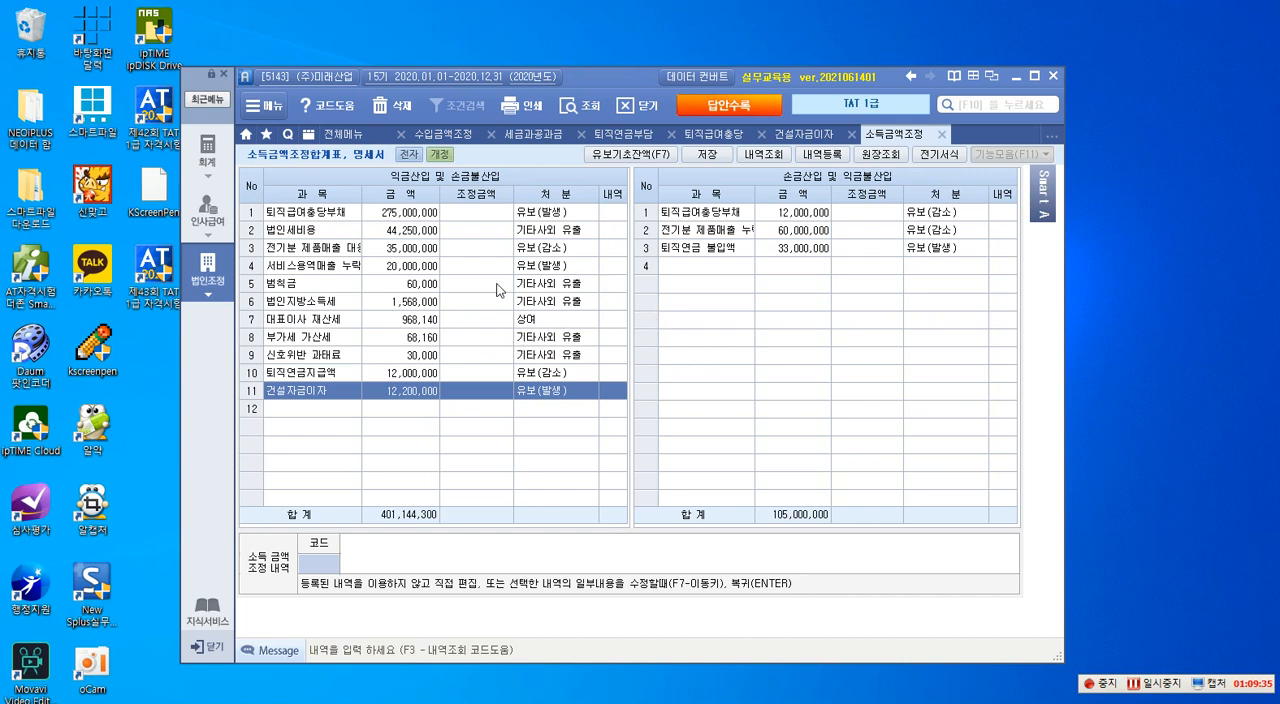
- Show the 법인조정 form list and bring back the question PDF at question 5, 법인세과세표준 및 세액조정계산서
click(218, 283)
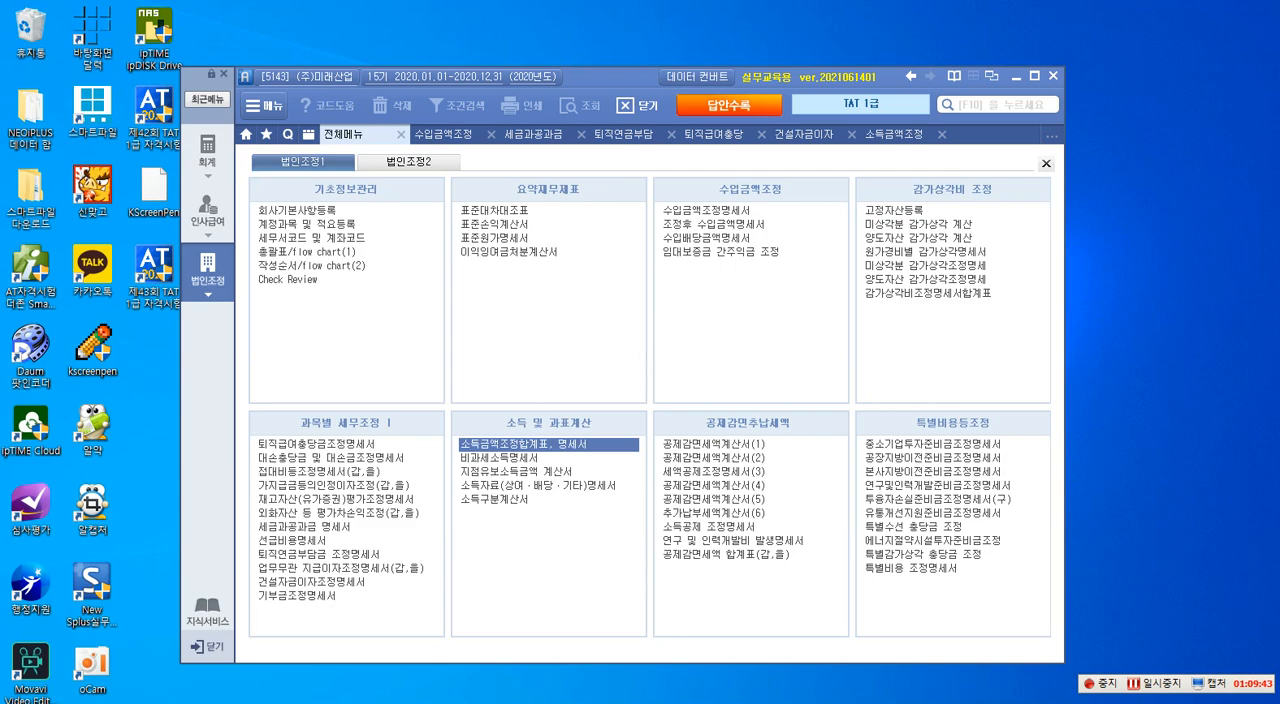
drag(1279, 14, 684, 38)
scroll(577, 310, down, 3)
scroll(579, 310, down, 7)
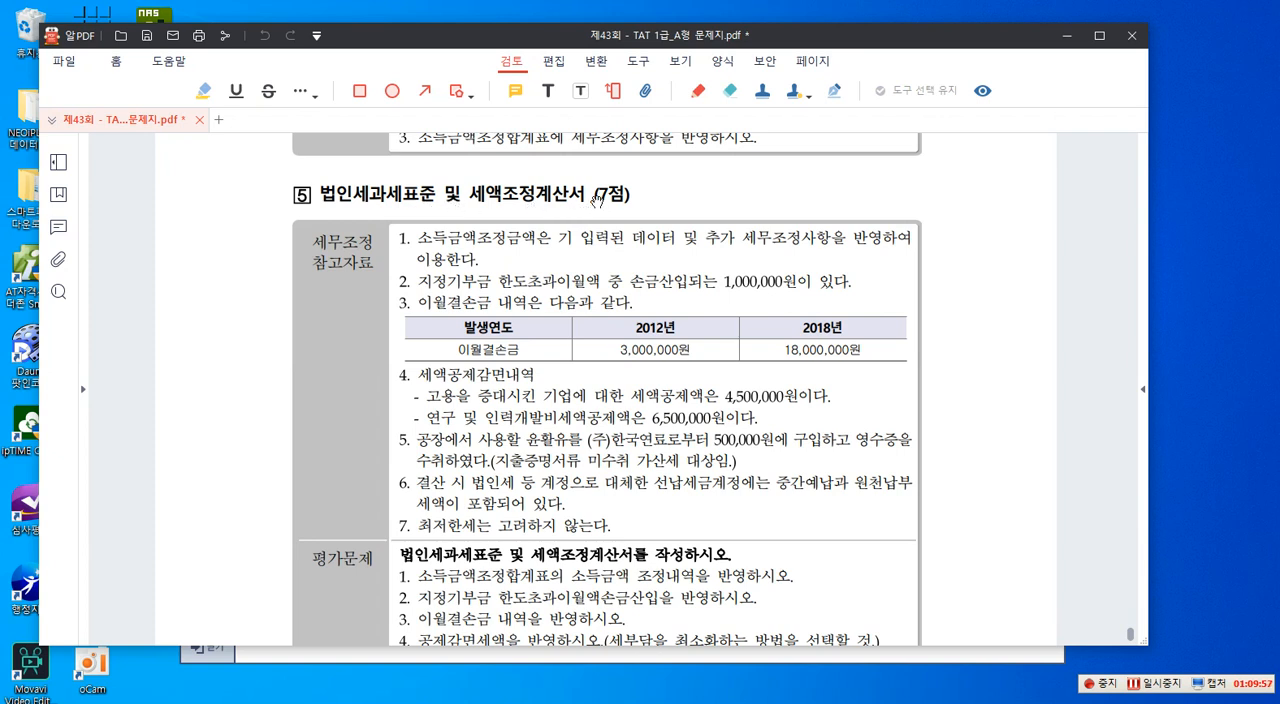
scroll(596, 199, down, 1)
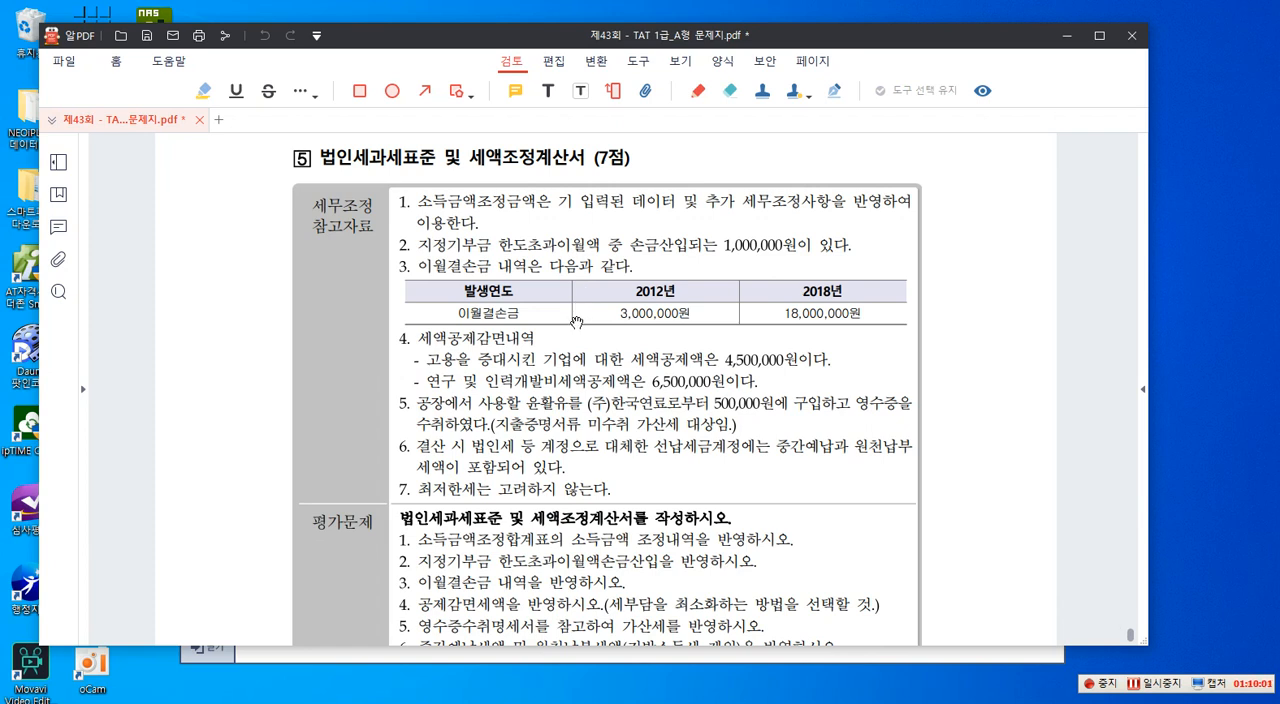
- Outline in red the 기부금 한도초과이월액 손금산입 wording, the 1,000,000 amount and 이월결손금 in question 5's reference items 2 and 3
key(F2)
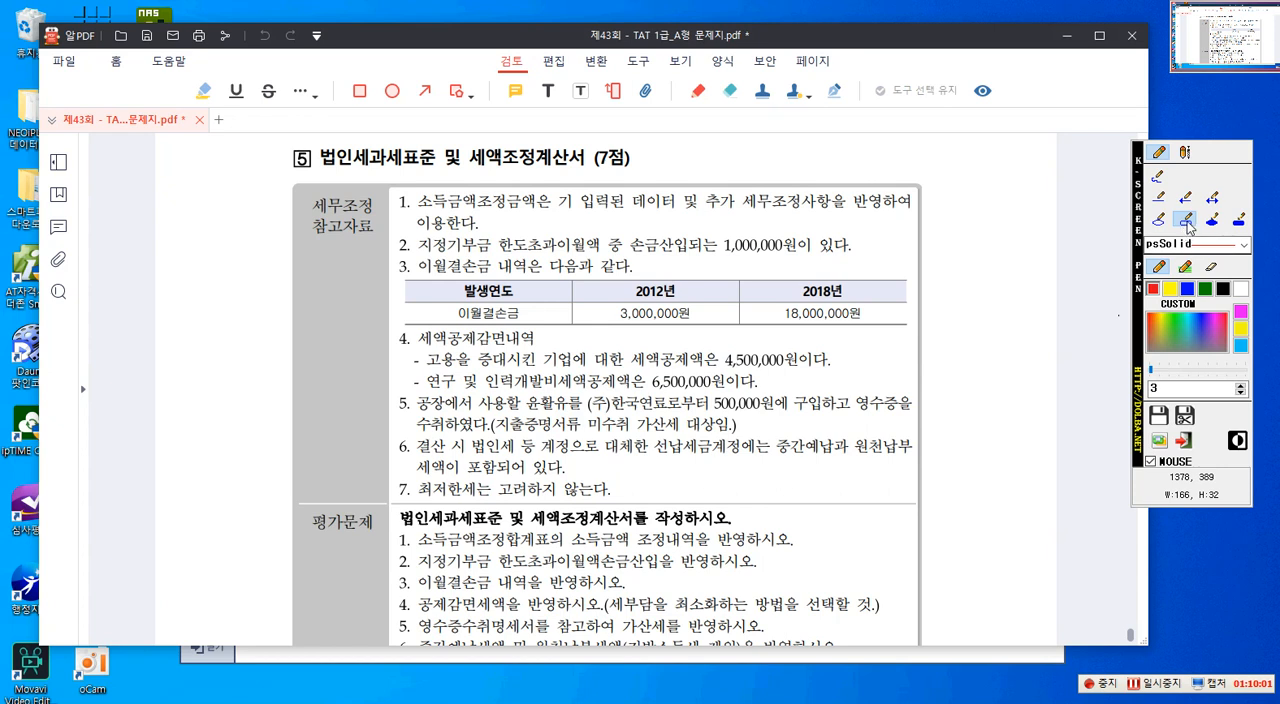
click(1187, 221)
mouse_move(446, 233)
mouse_down()
mouse_move(486, 258)
mouse_move(603, 258)
mouse_up()
mouse_move(624, 234)
mouse_down()
mouse_move(660, 258)
mouse_move(788, 258)
mouse_up()
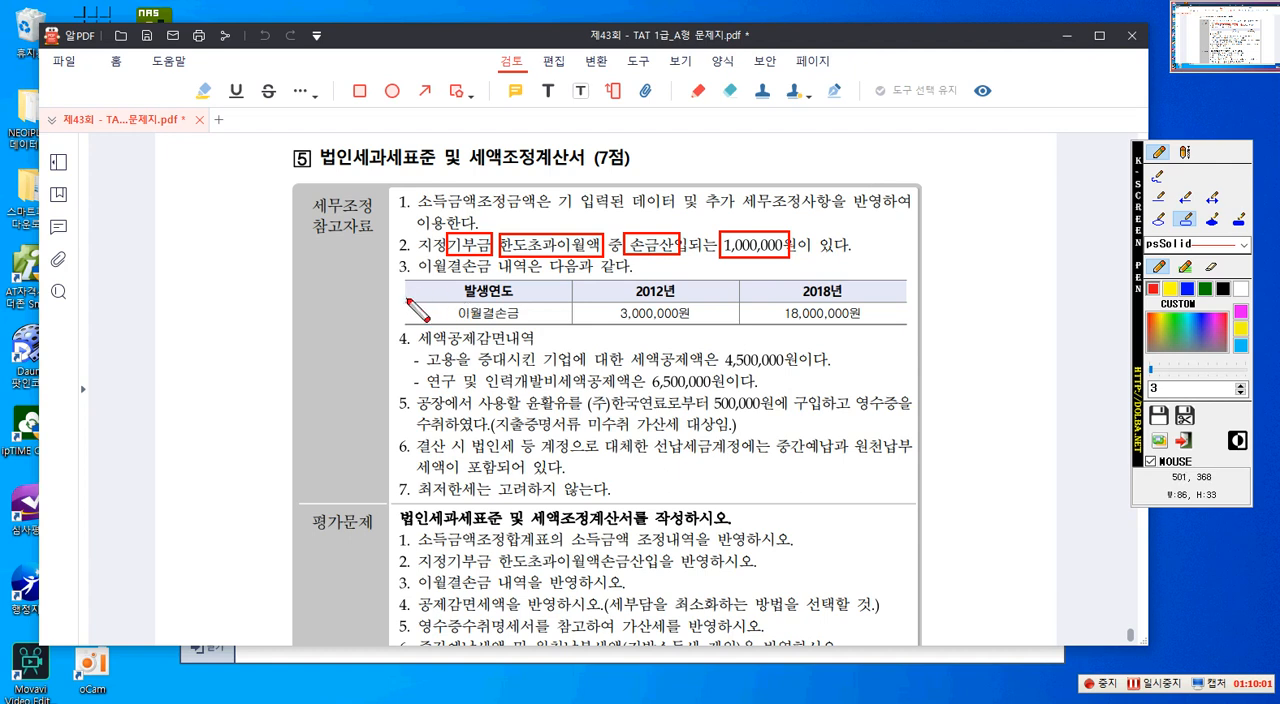
drag(415, 256, 493, 284)
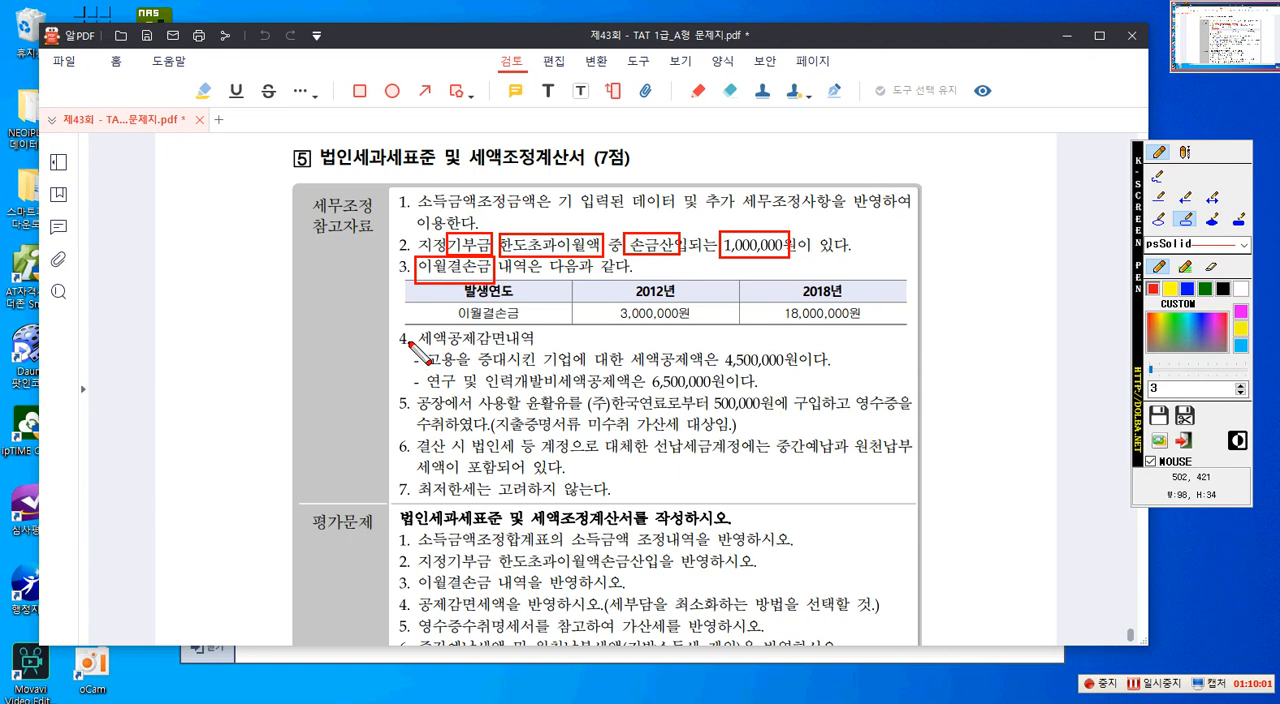
- Outline in red 세액공제감면 and the two credits under reference item 4 with their amounts 4,500,000 and 6,500,000
mouse_move(420, 326)
mouse_down()
mouse_move(462, 356)
mouse_move(502, 348)
mouse_up()
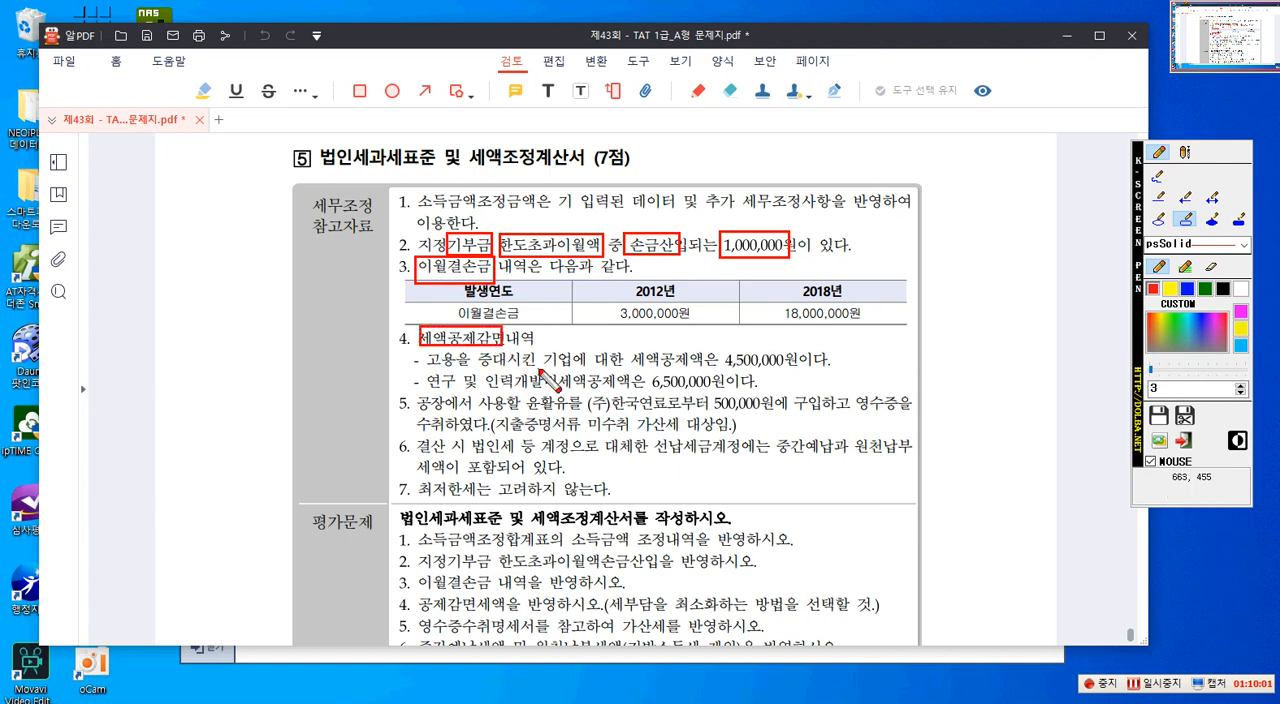
drag(426, 350, 787, 372)
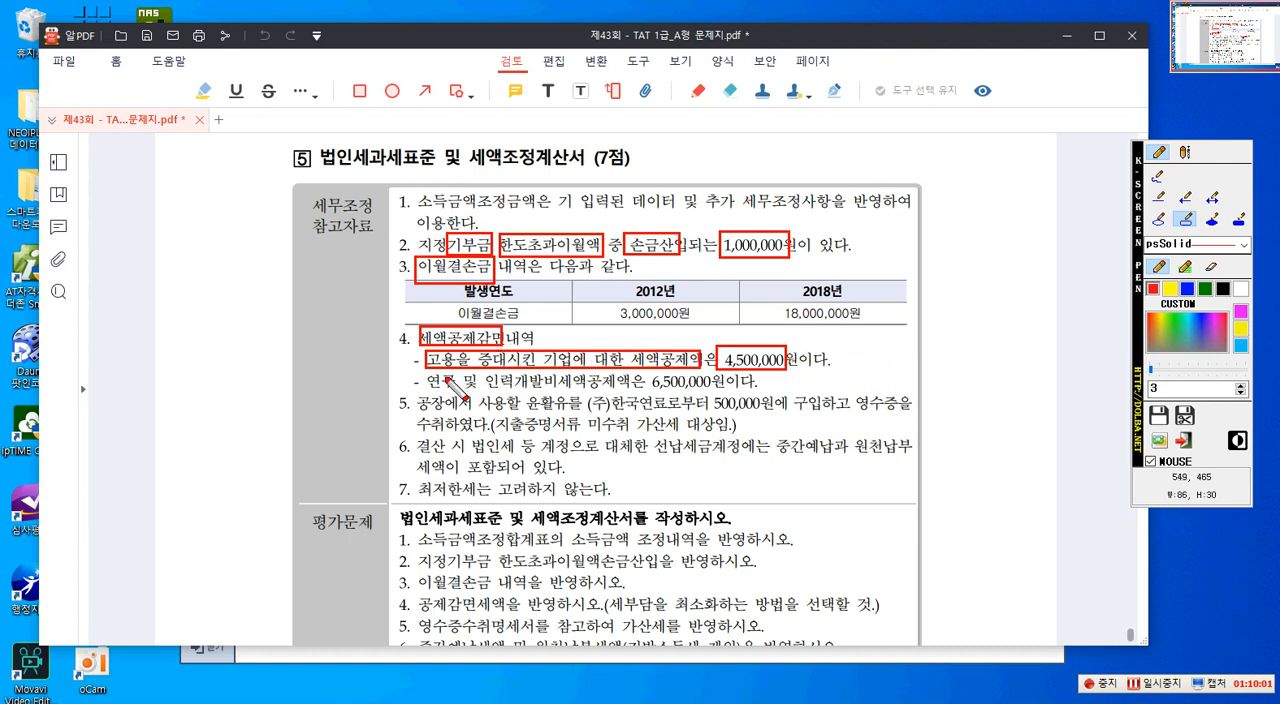
drag(494, 396, 719, 397)
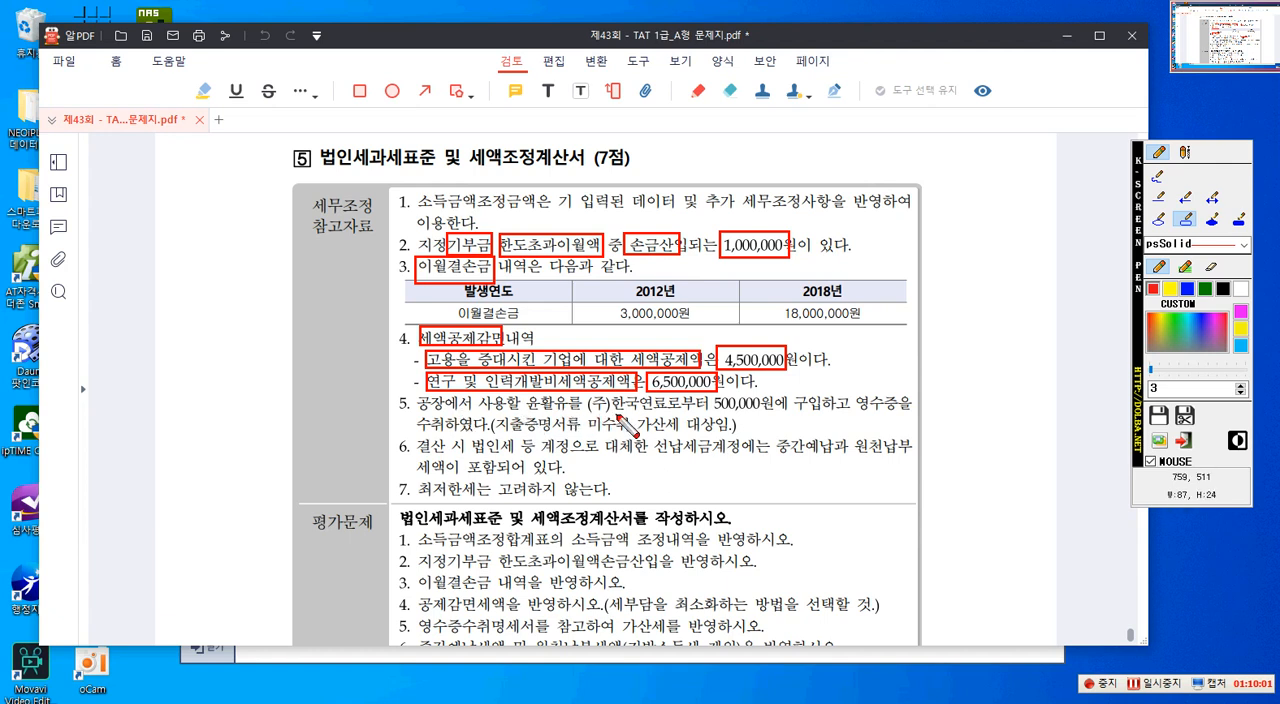
- Outline in red 500,000원 and 지출증명서류 미수취 가산세 in item 5, and 선납세금계정, 중간예납 and 원천납부세액 in item 6
drag(711, 395, 773, 415)
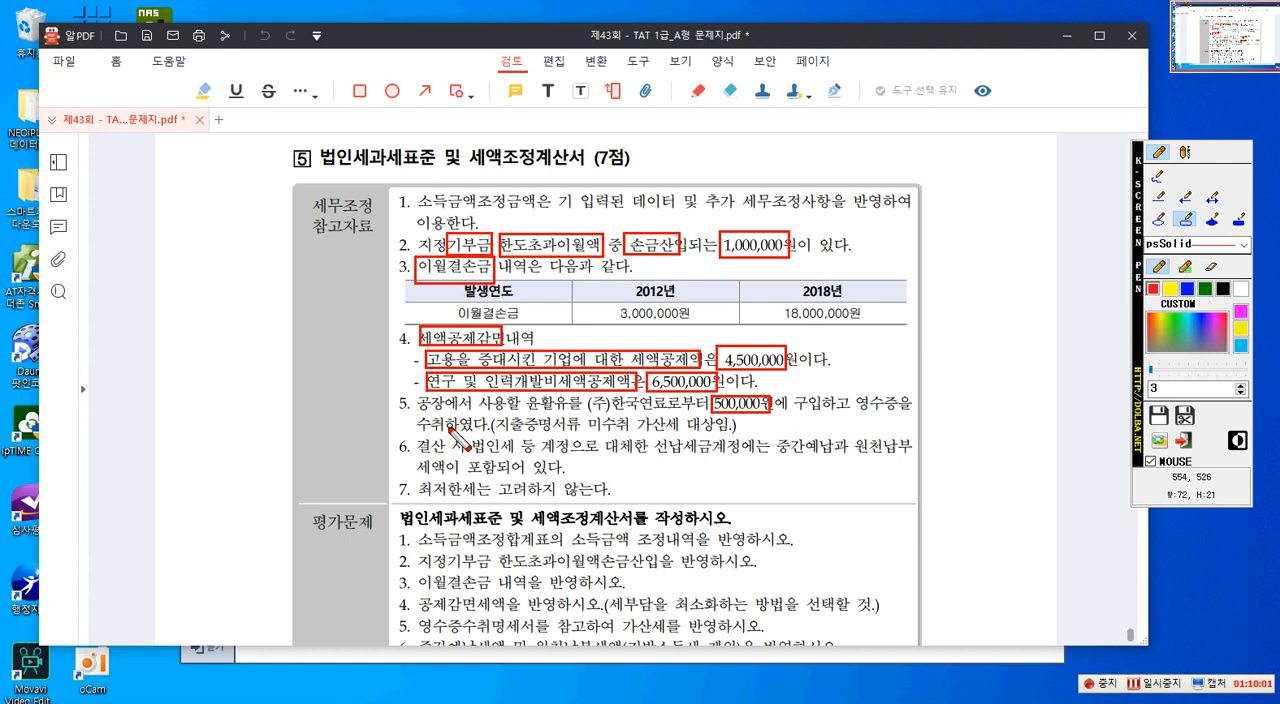
drag(497, 415, 682, 436)
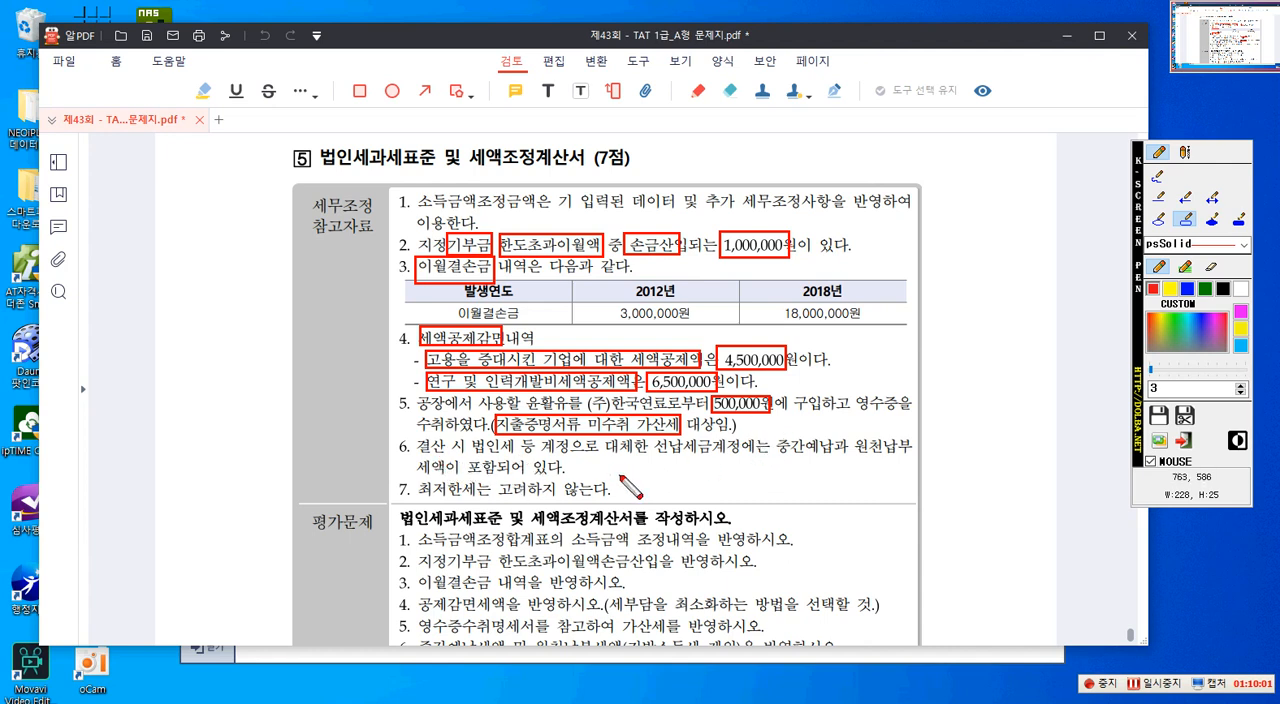
mouse_move(654, 436)
mouse_down()
mouse_move(694, 463)
mouse_move(832, 459)
mouse_move(863, 438)
mouse_move(918, 458)
mouse_up()
drag(419, 459, 461, 478)
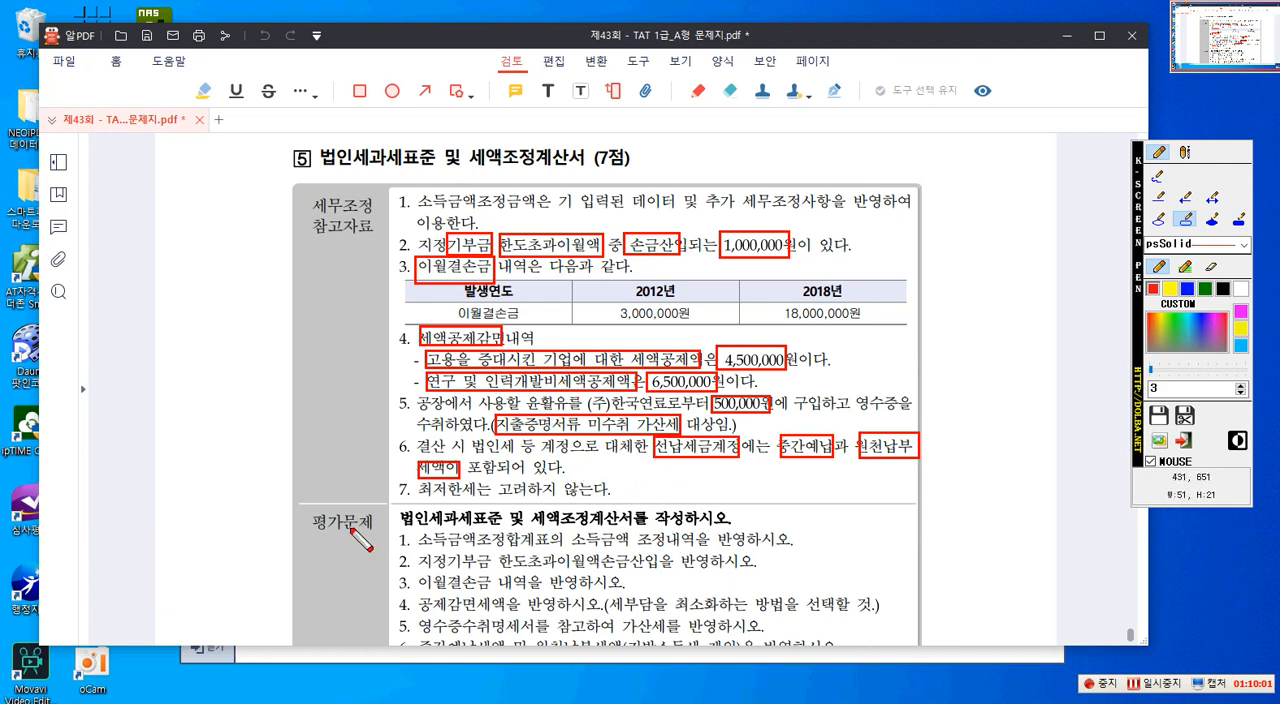
- Outline the 평가문제 heading area and its 이월결손금, 공제감면세액 and 가산세 terms, and clear all markings from the PDF
drag(297, 510, 500, 570)
drag(414, 574, 492, 591)
mouse_move(414, 596)
mouse_down()
mouse_move(432, 614)
mouse_move(516, 612)
mouse_up()
drag(617, 620, 666, 641)
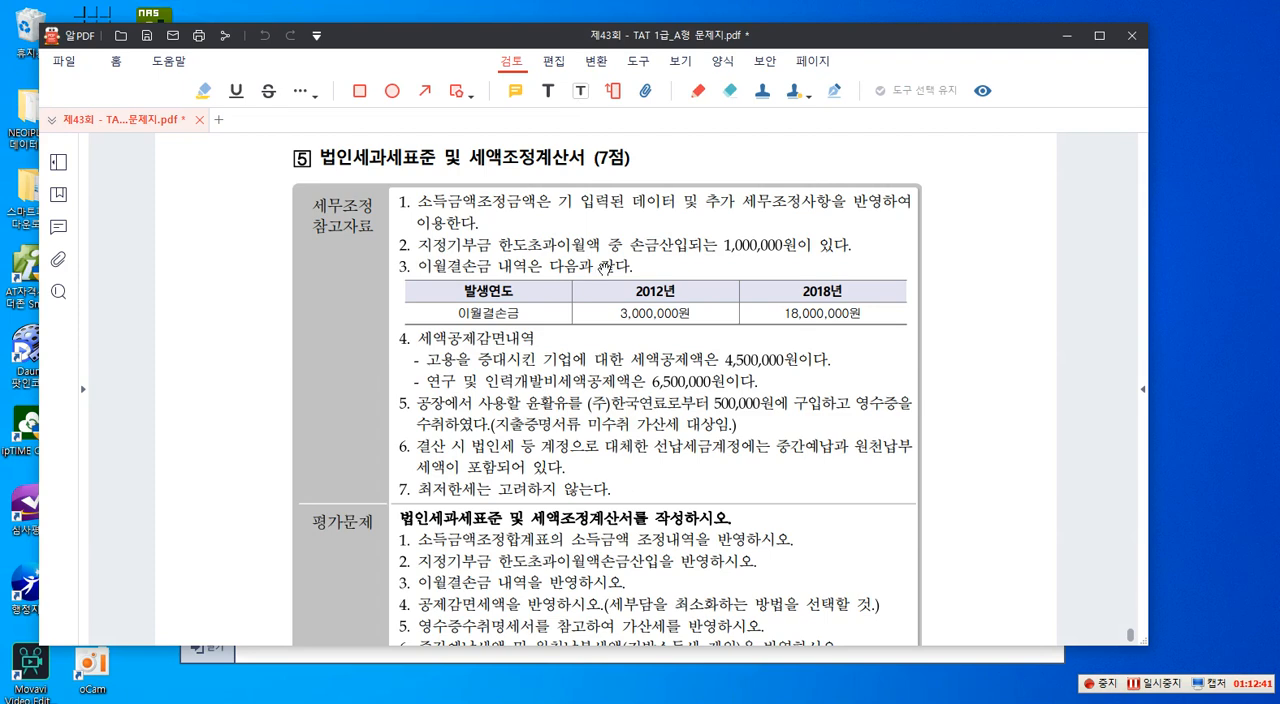
- Move the question PDF aside, open the 법인세과세표준 및 세액조정계산서 form of 법인조정 and reload its data
drag(625, 38, 1279, 55)
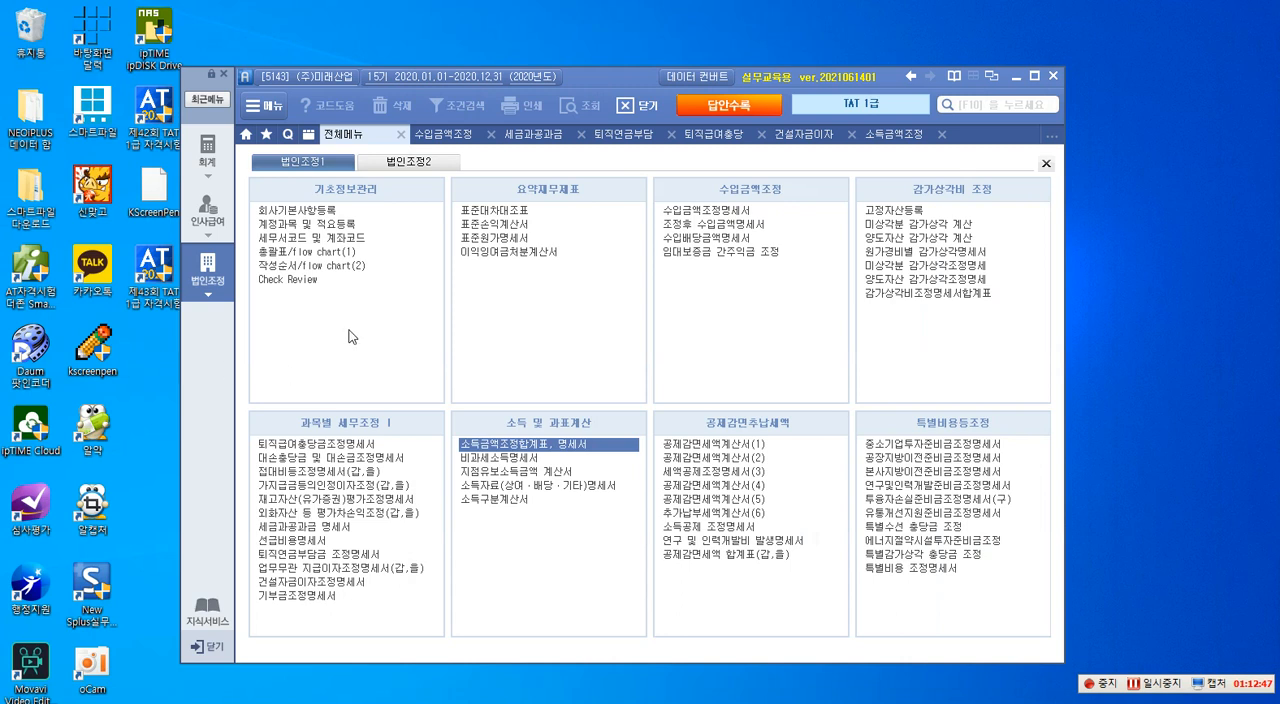
click(413, 164)
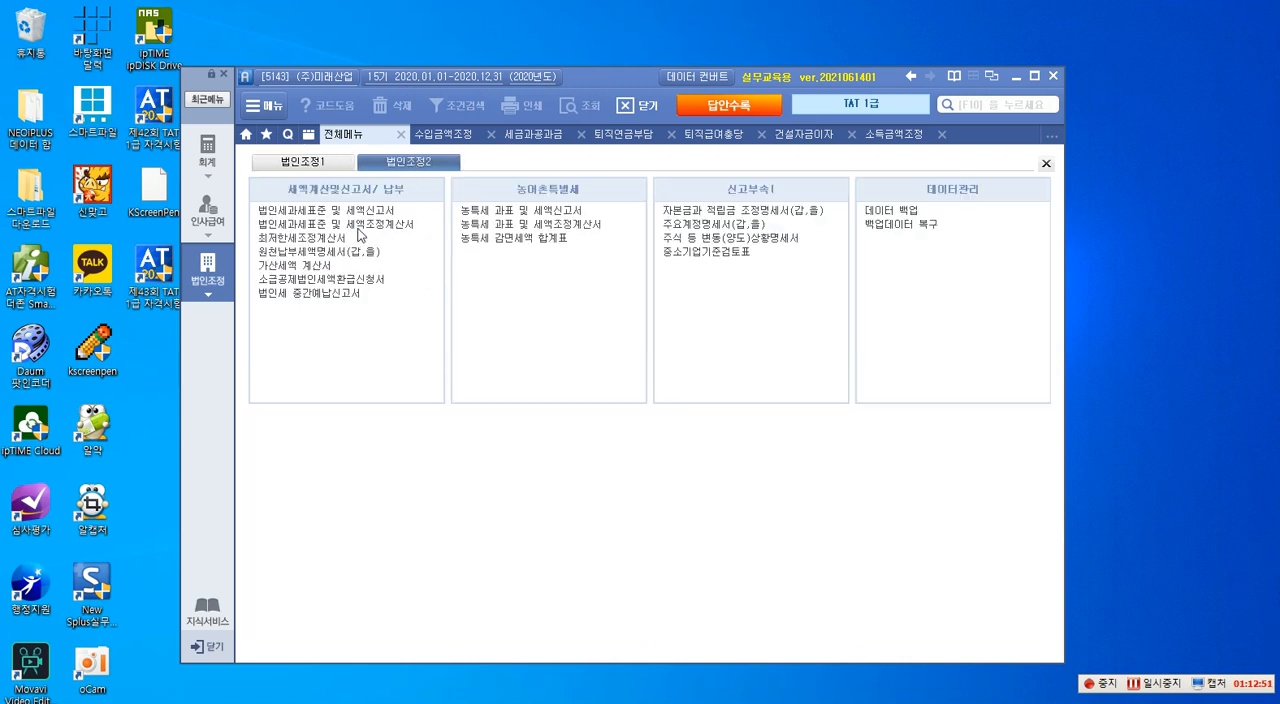
click(287, 225)
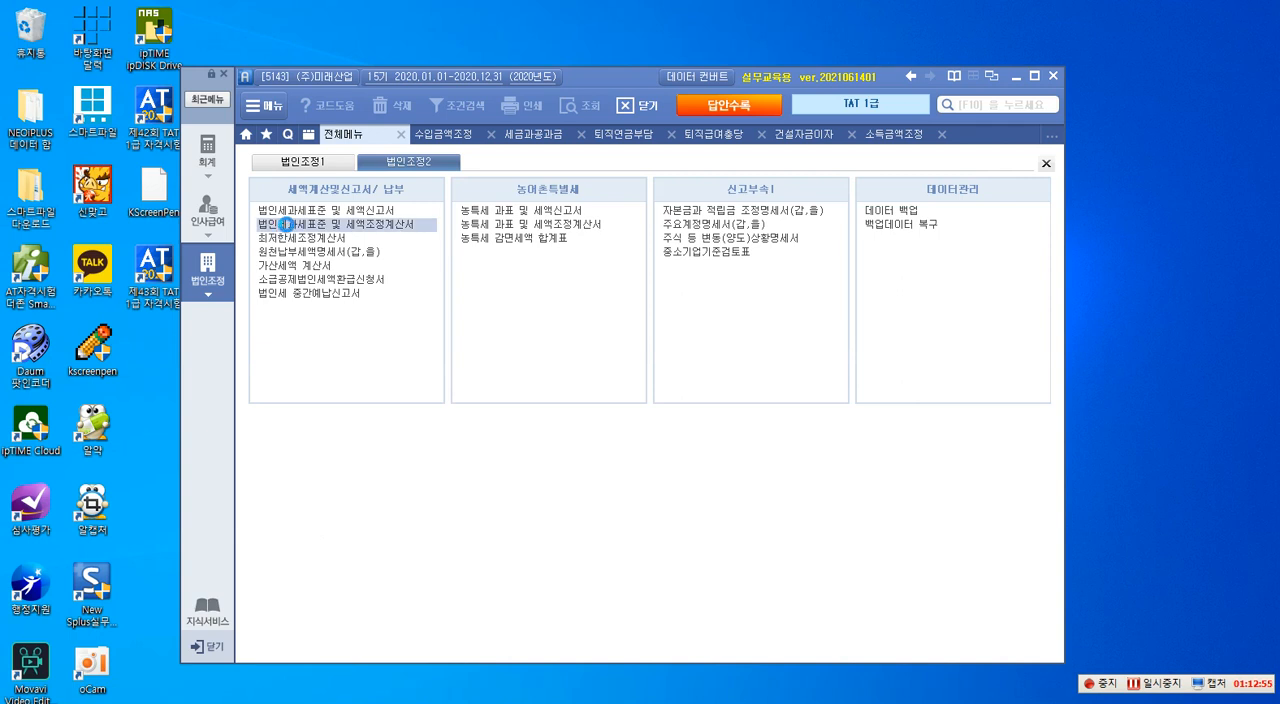
double_click(287, 226)
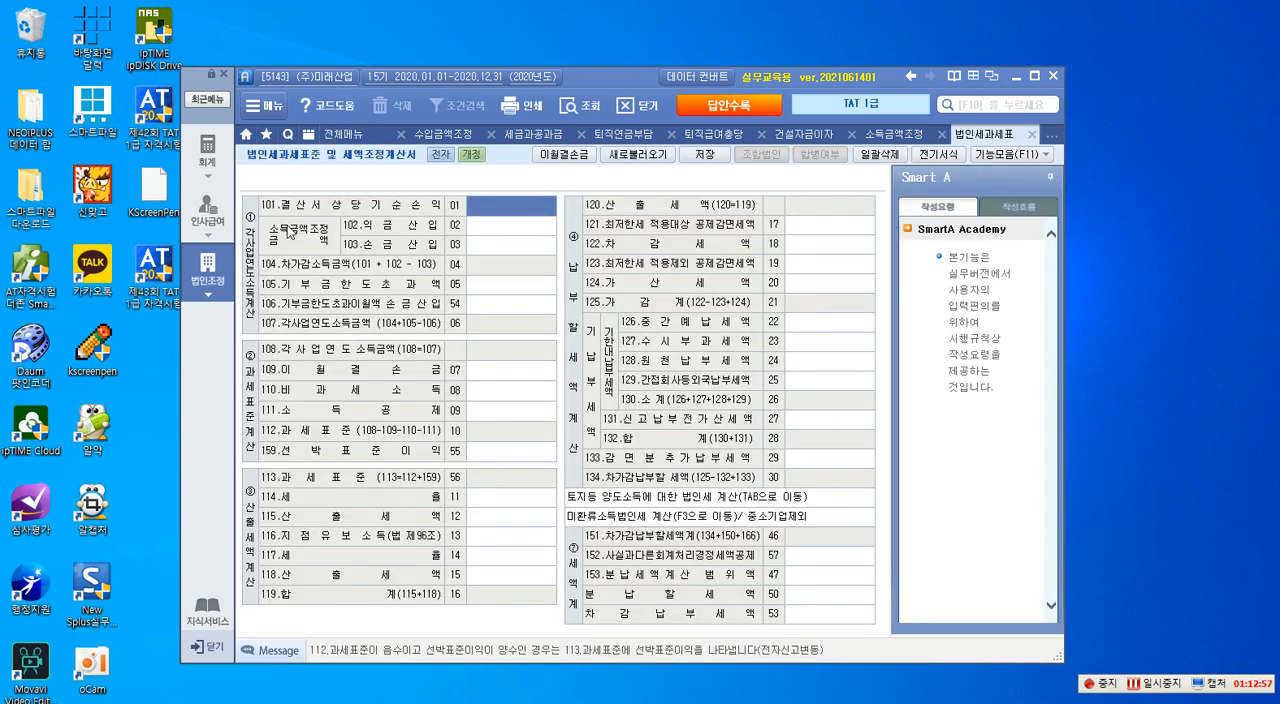
click(627, 158)
click(614, 411)
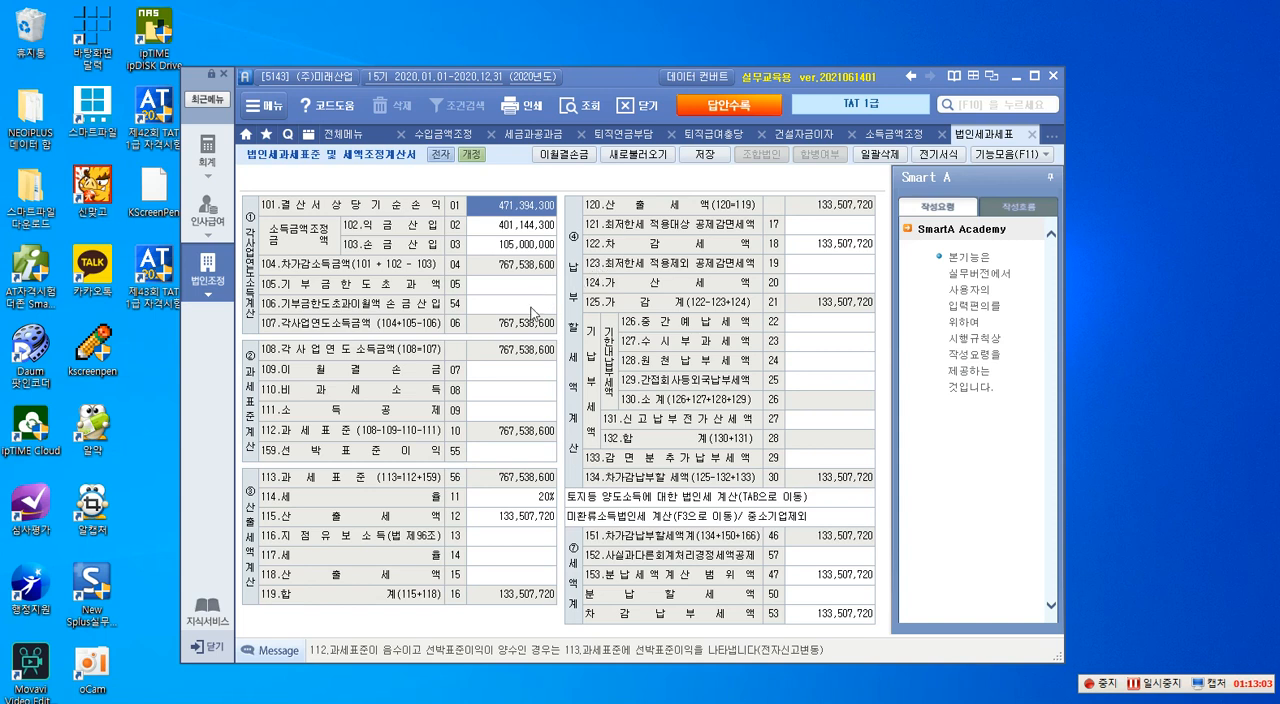
- Outline in red lines 101, 104, 105, 106 and 107 of the 각사업연도소득계산 section
key(ctrl+alt+k)
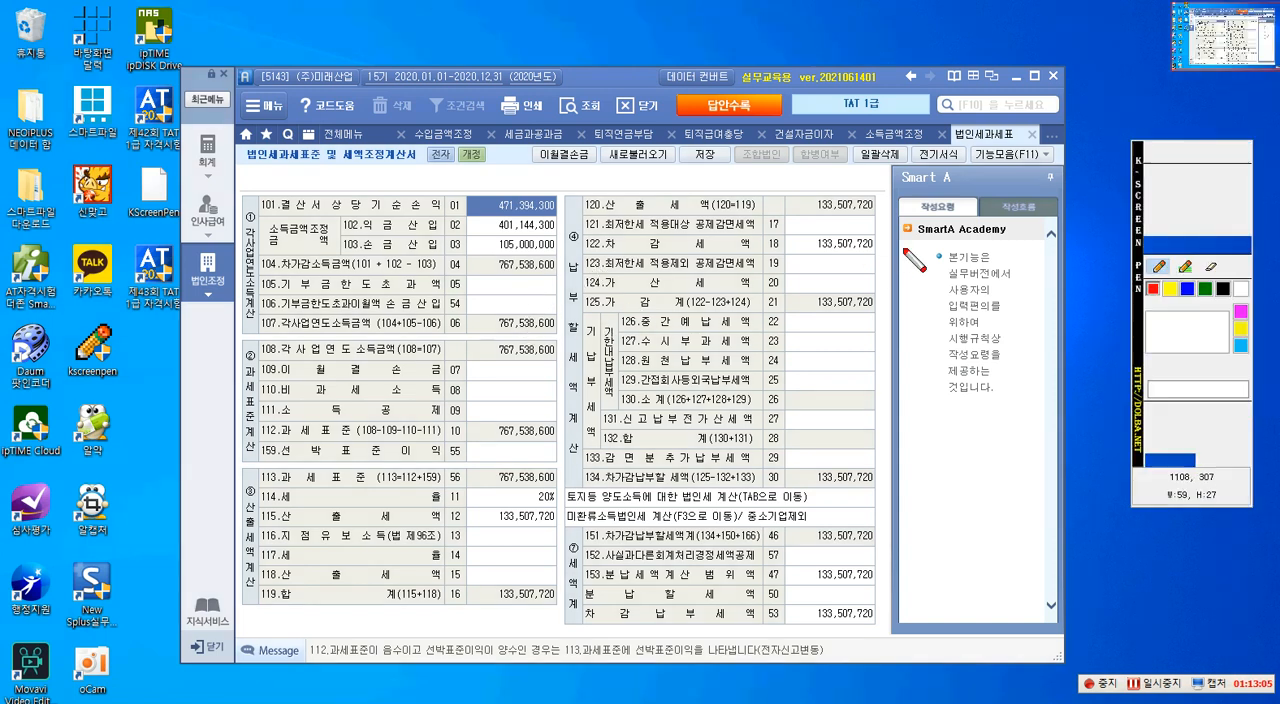
click(1184, 153)
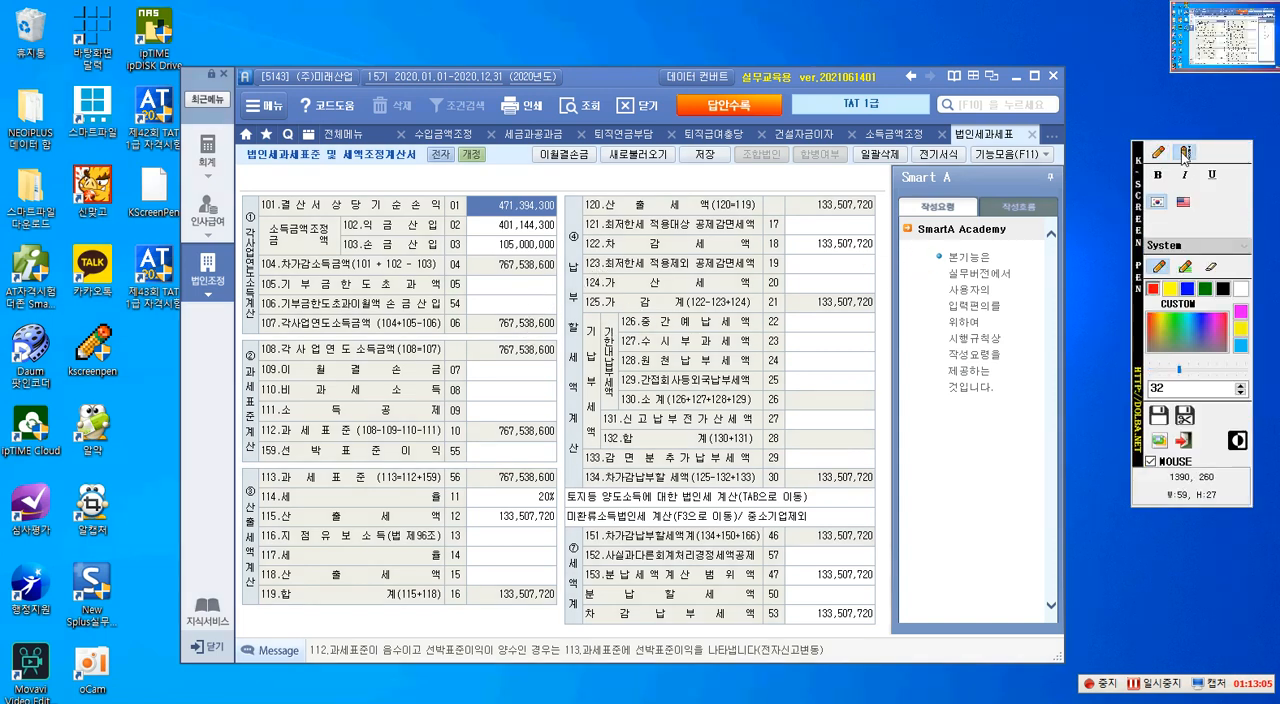
click(1158, 152)
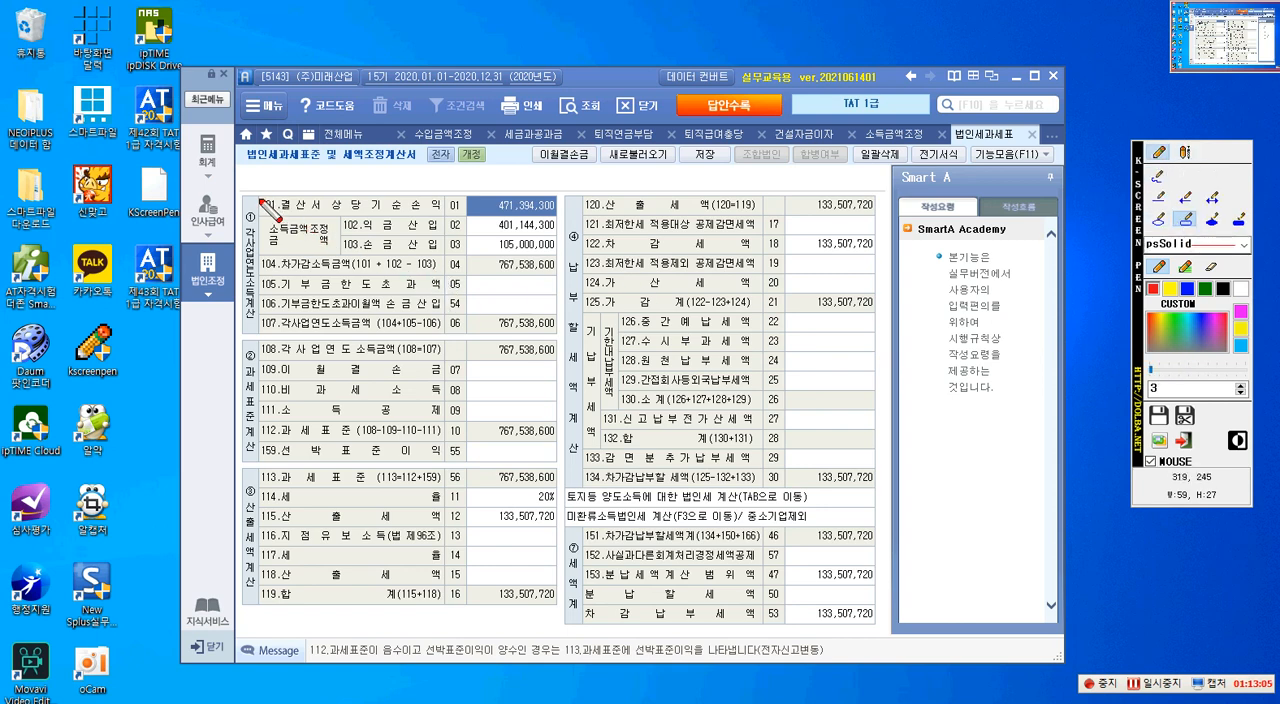
drag(257, 195, 440, 217)
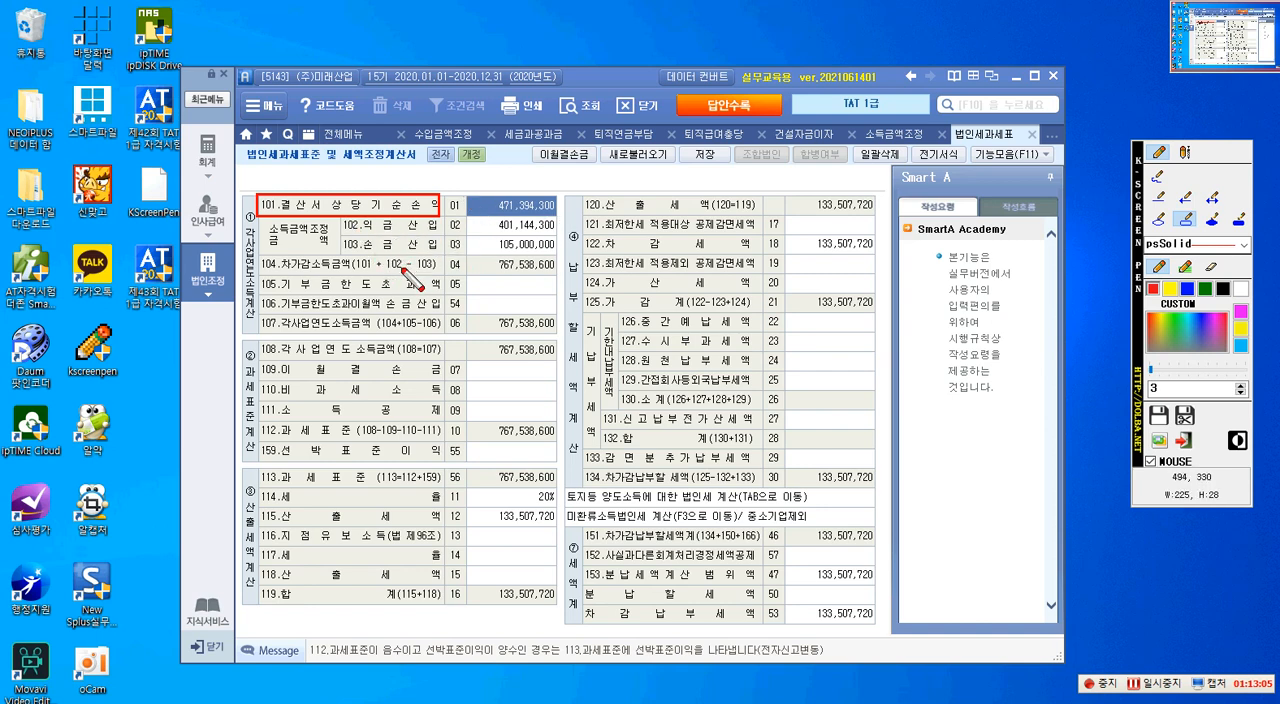
drag(257, 256, 443, 277)
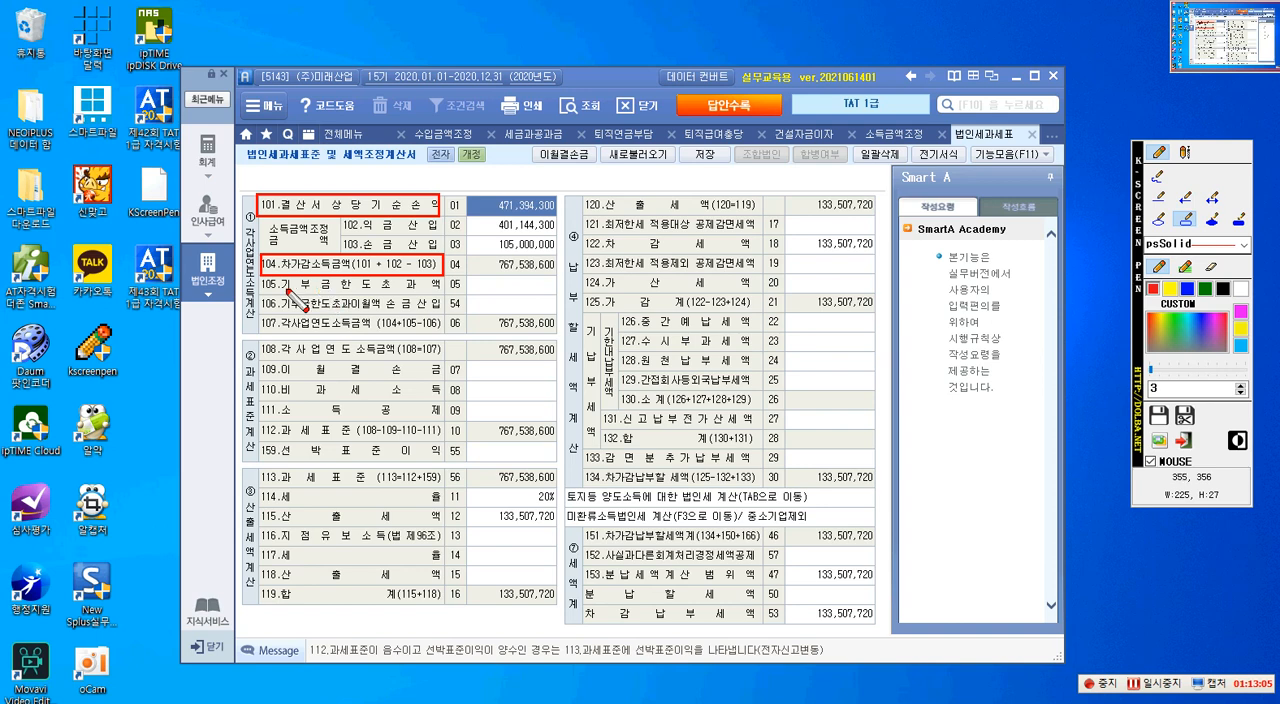
drag(259, 278, 447, 314)
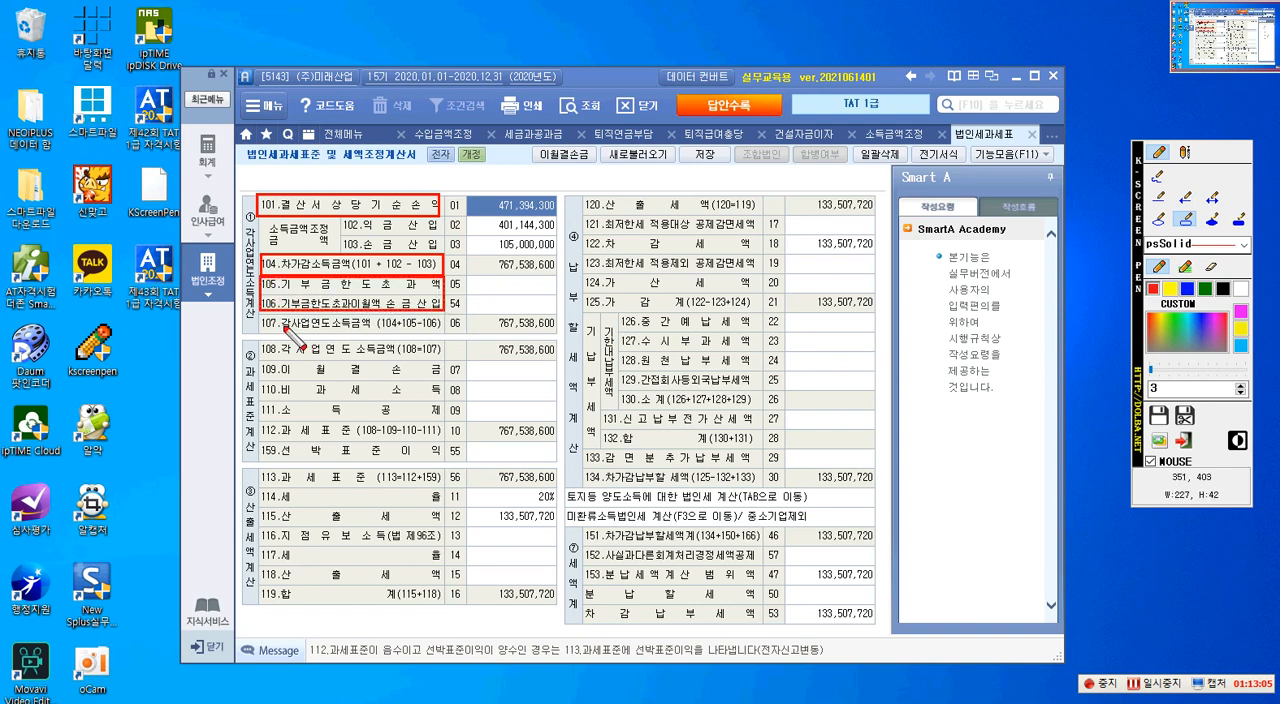
drag(262, 317, 555, 334)
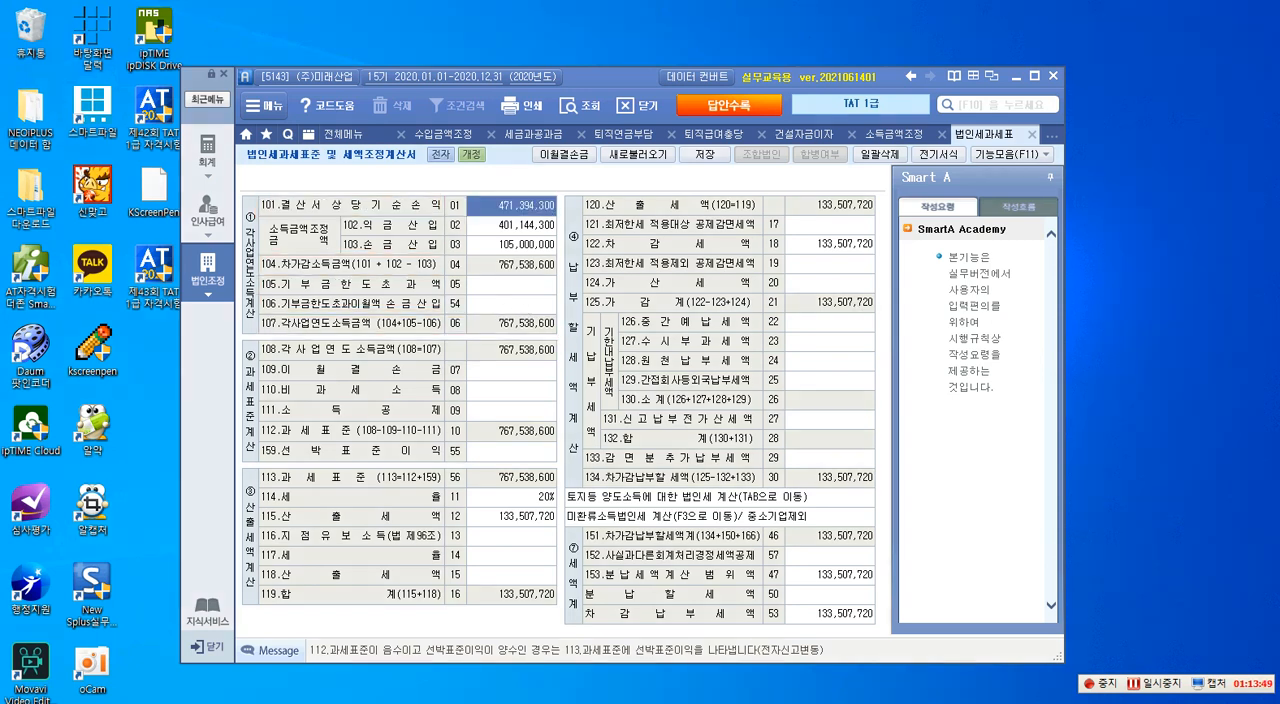
- Check the 지정기부금 amount in the question PDF and enter 1,000,000 for line 106, 기부금한도초과이월액 손금산입
drag(1279, 90, 1034, 52)
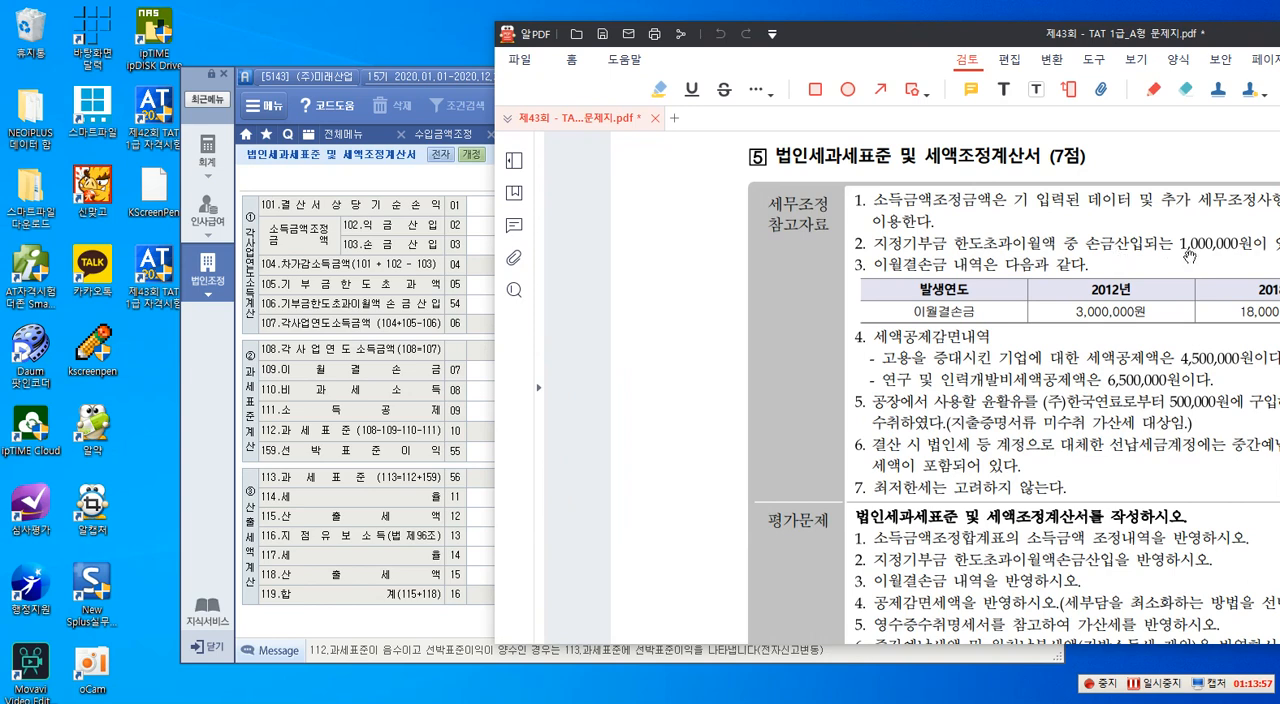
drag(1012, 42, 1279, 44)
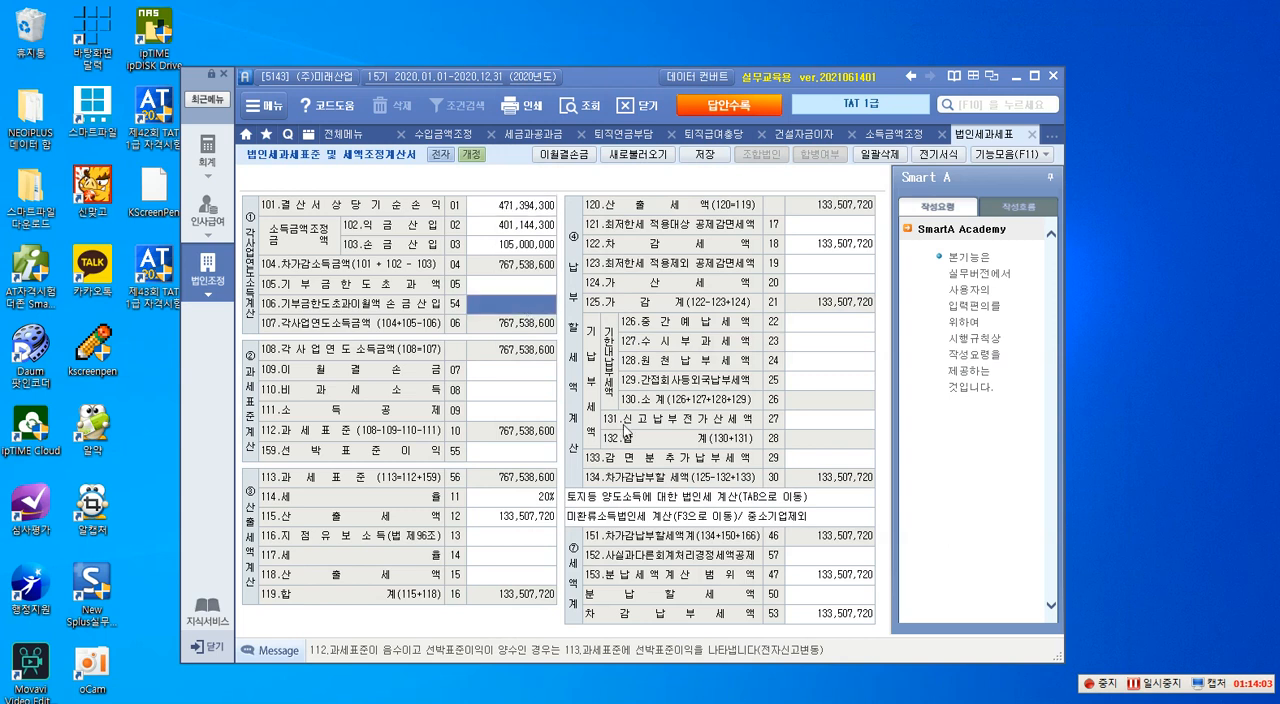
text(1,000,000)
key(Return)
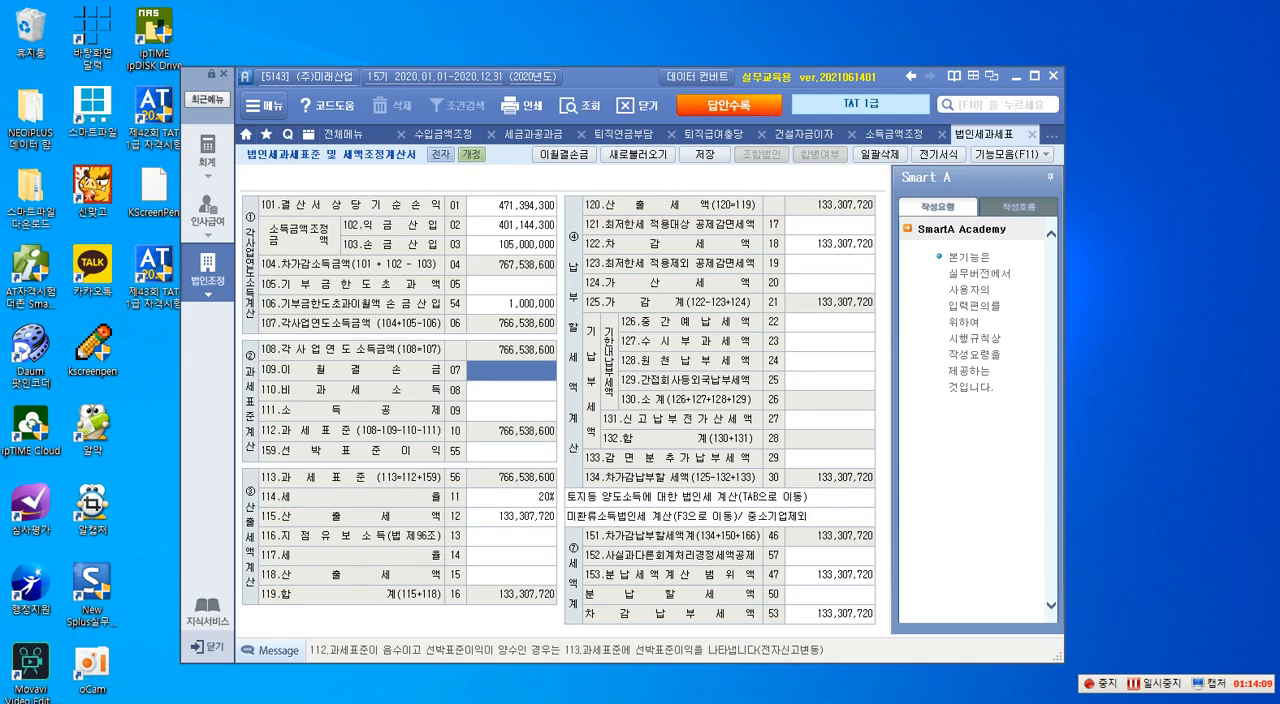
- Bring up the question PDF, outline the 2012년 and 2018년 amounts of the 이월결손금 table, and clear the marking
drag(1279, 100, 548, 41)
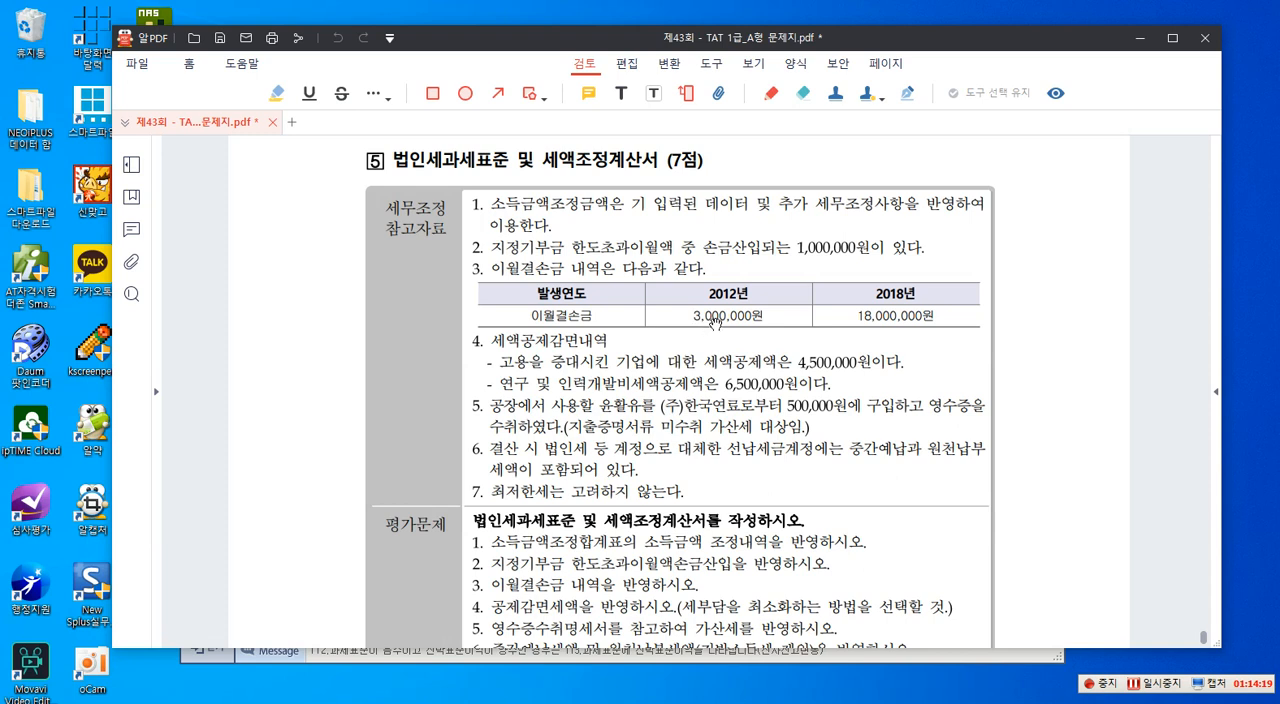
key(ctrl+1)
mouse_move(645, 283)
mouse_down()
mouse_move(855, 343)
mouse_move(977, 330)
mouse_up()
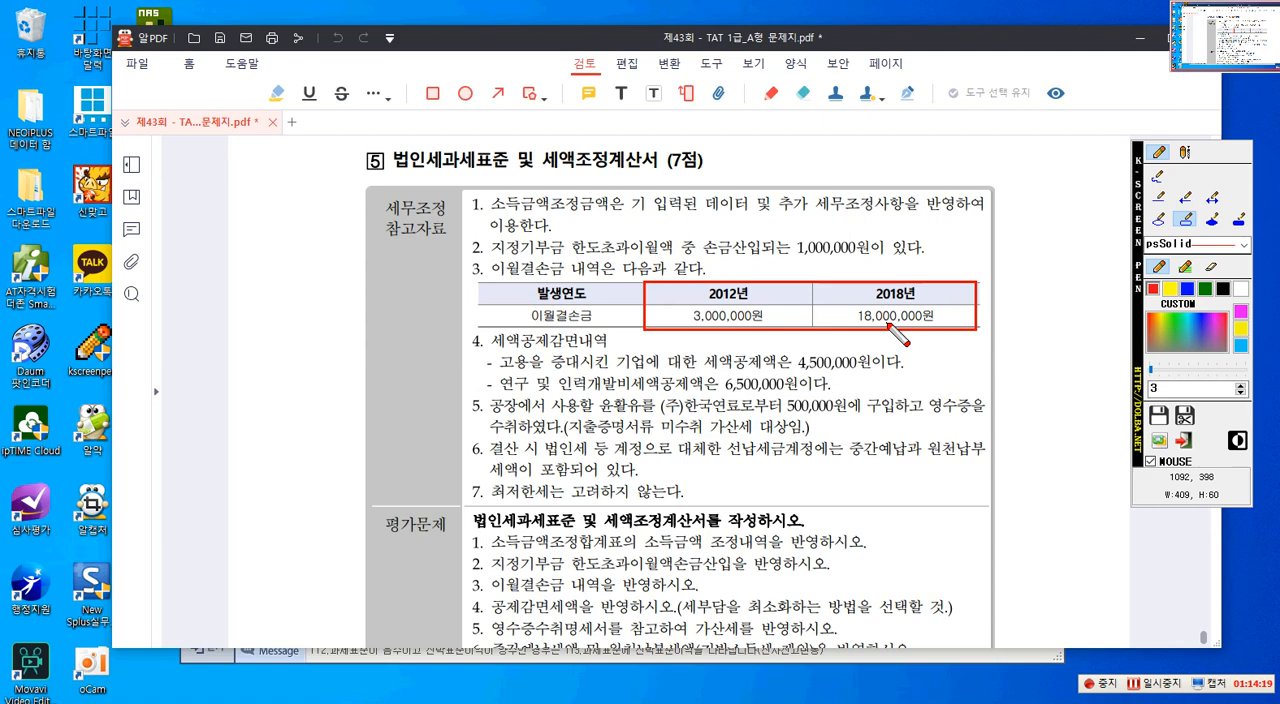
key(Escape)
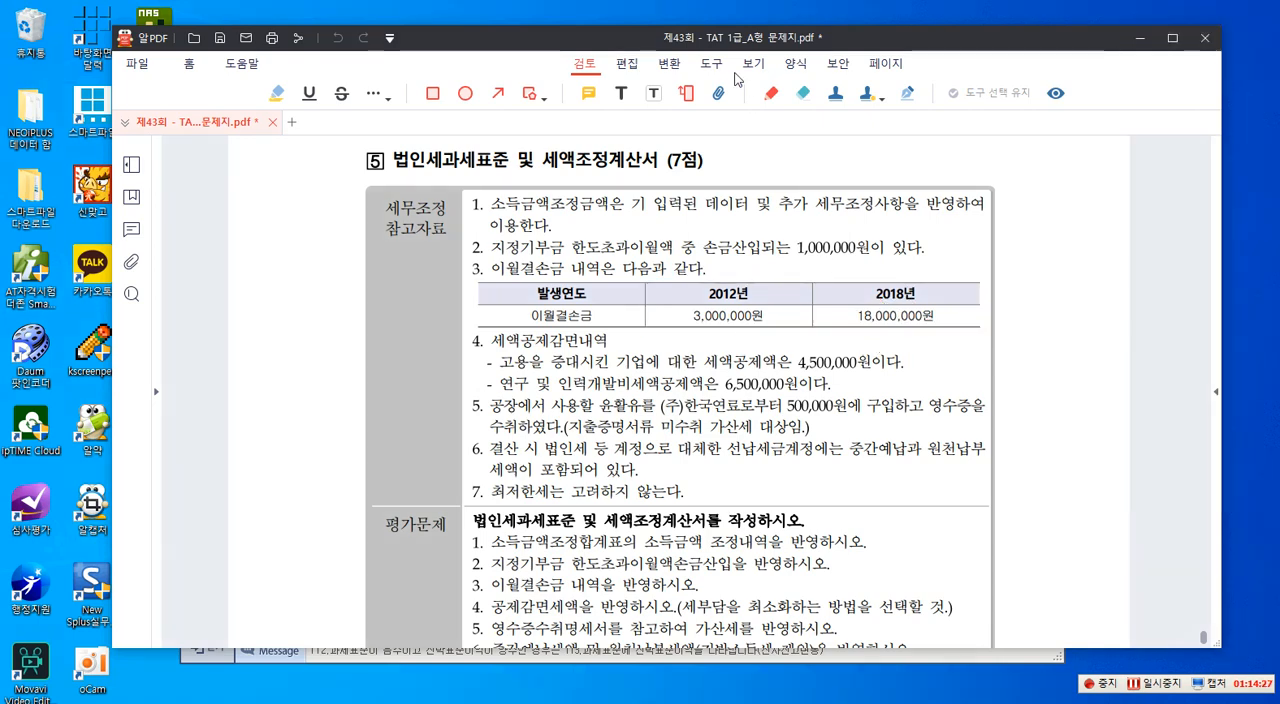
- Move the question PDF aside and enter 21,000,000 for line 109, 이월결손금
drag(741, 38, 1279, 62)
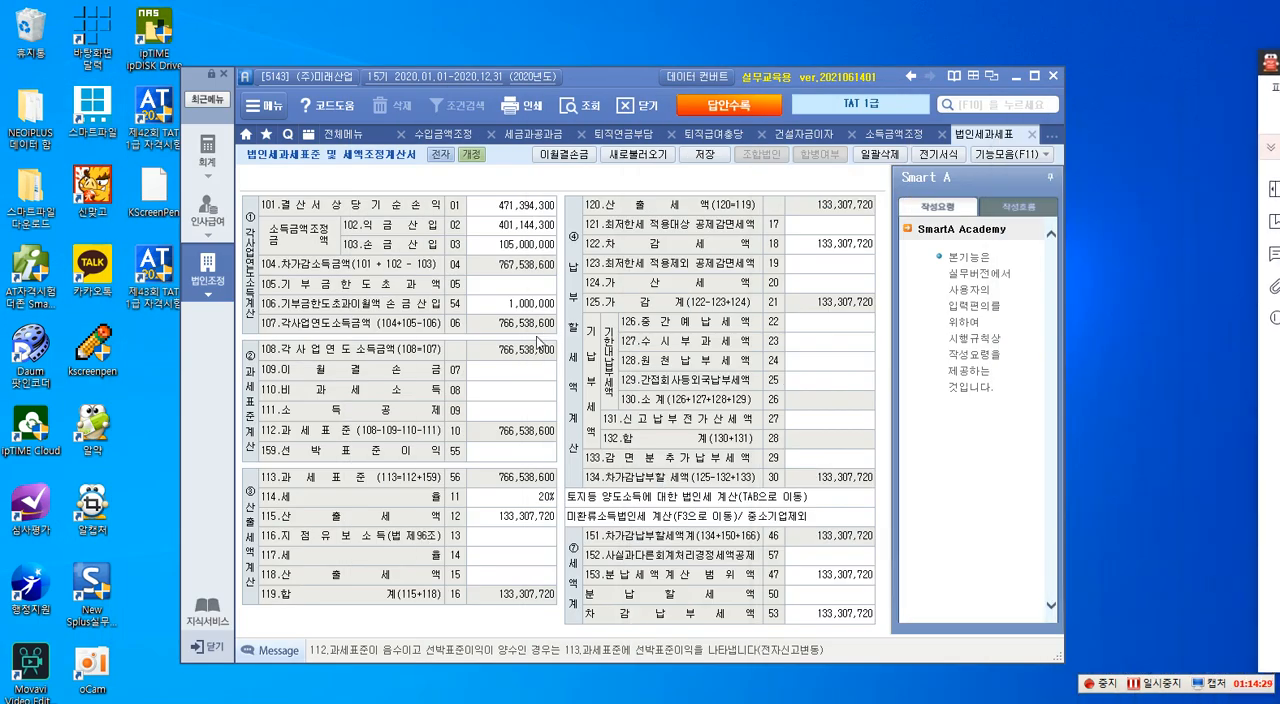
click(518, 377)
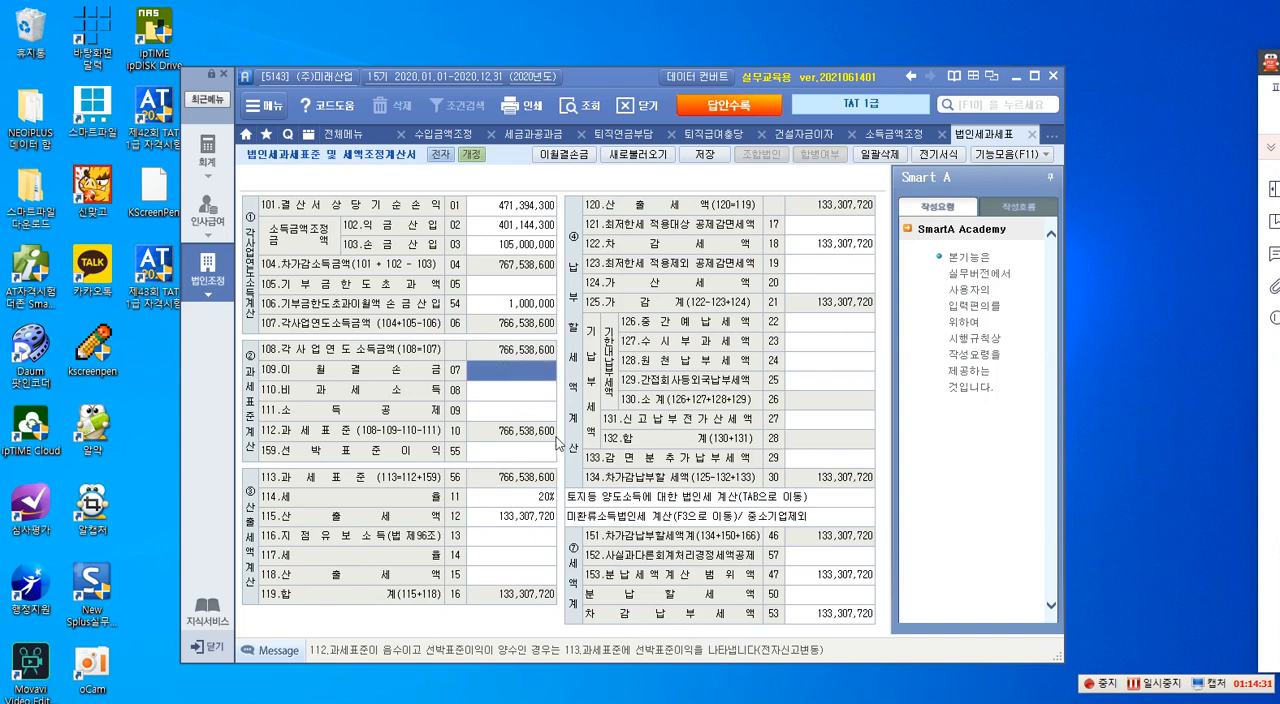
text(21000000)
key(Return)
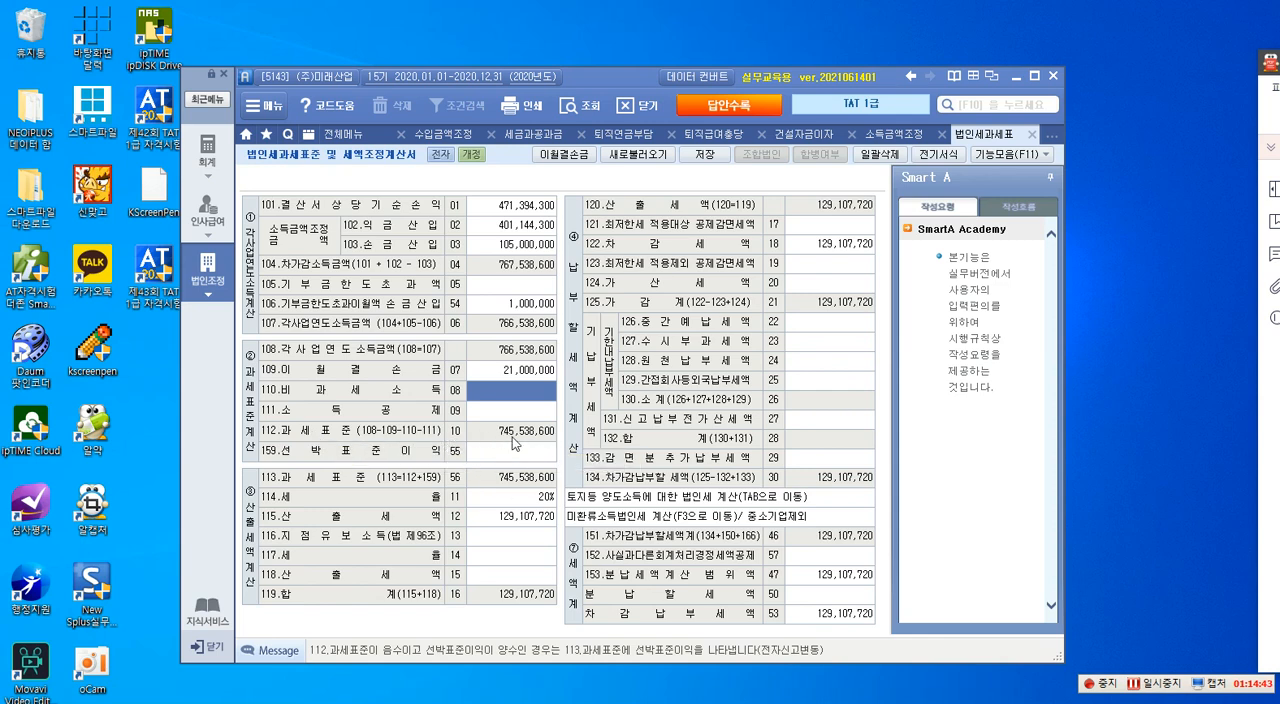
- Check the 세액공제감면내역 in the question PDF and enter 4,500,000 for line 121, 최저한세 적용대상 공제감면세액
click(528, 499)
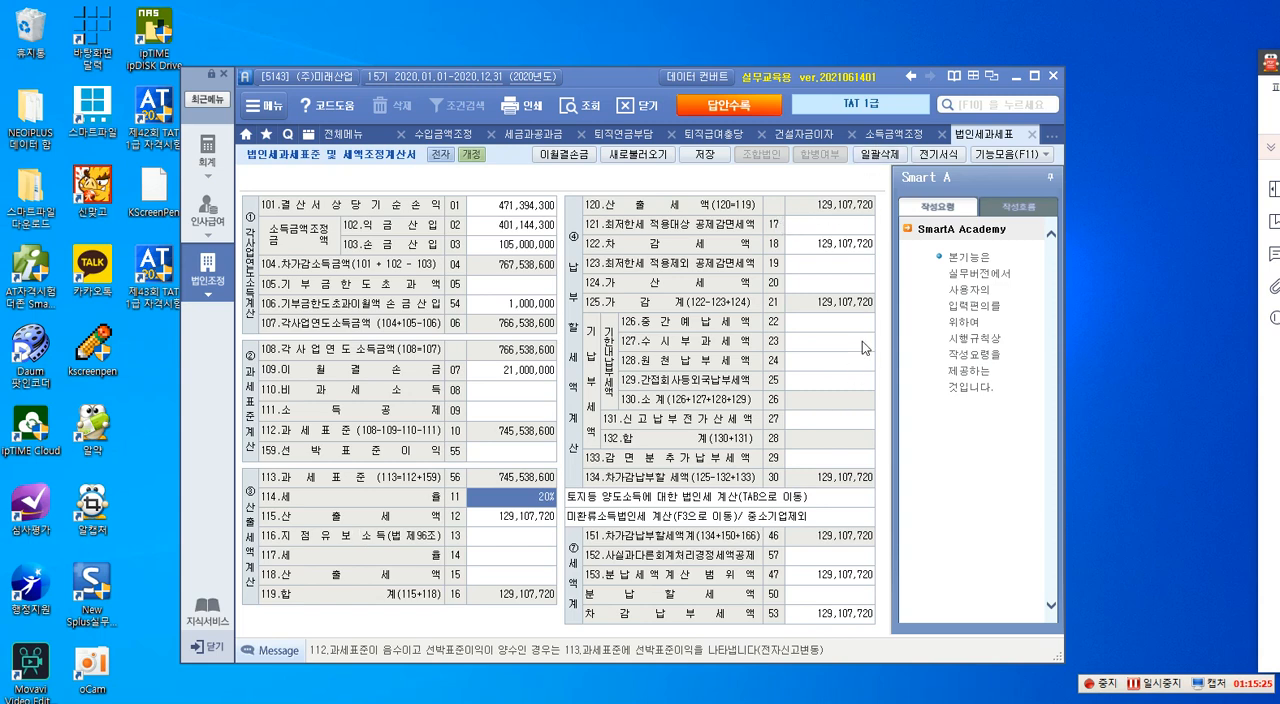
click(812, 227)
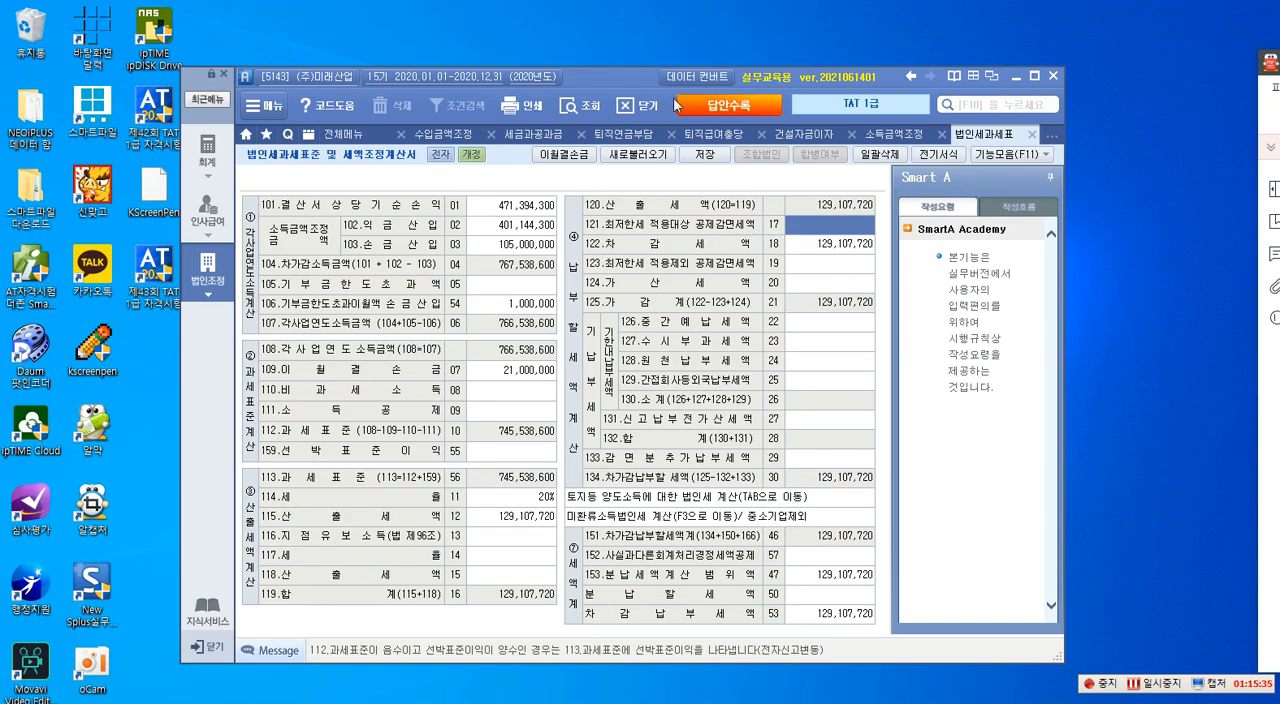
drag(617, 76, 417, 10)
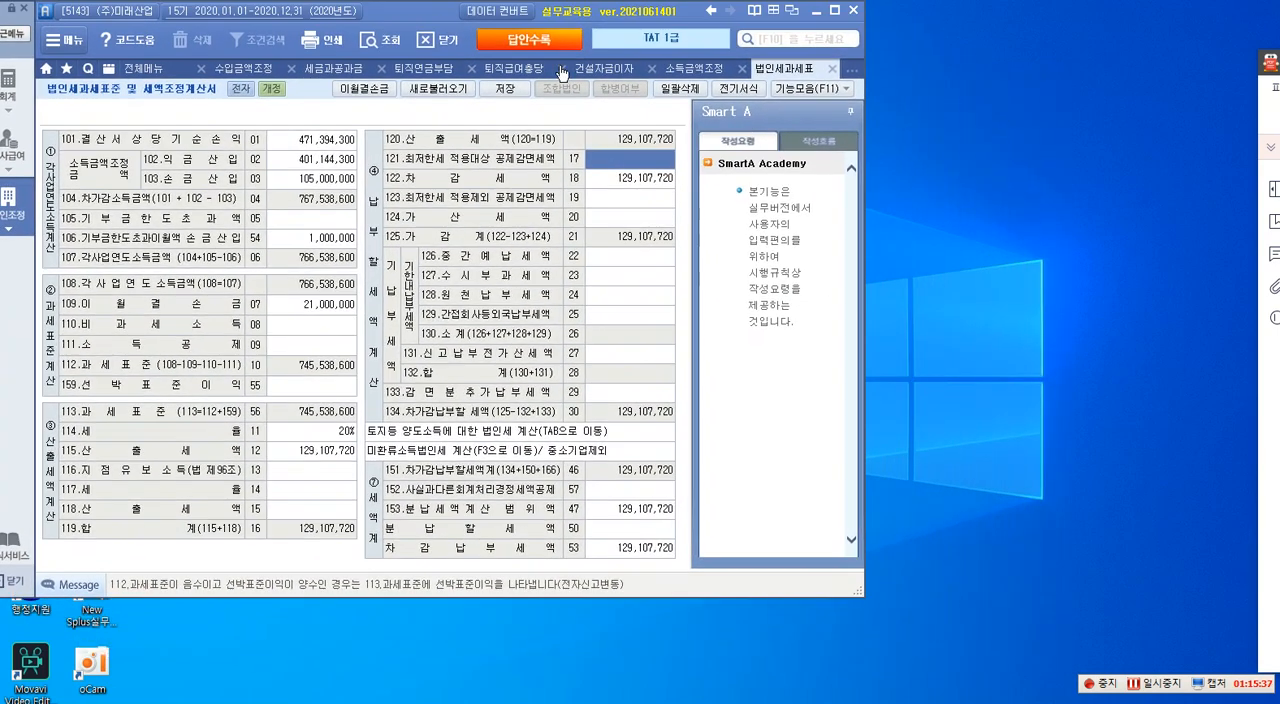
drag(1279, 68, 695, 233)
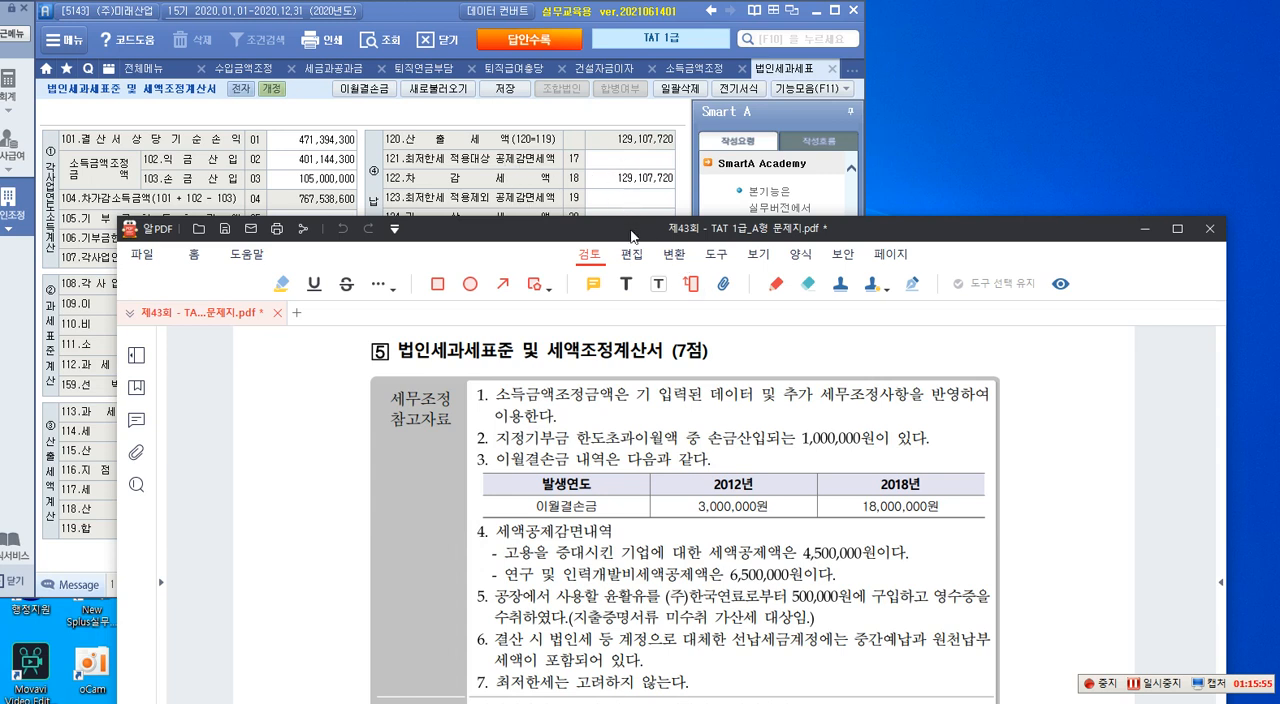
click(1146, 228)
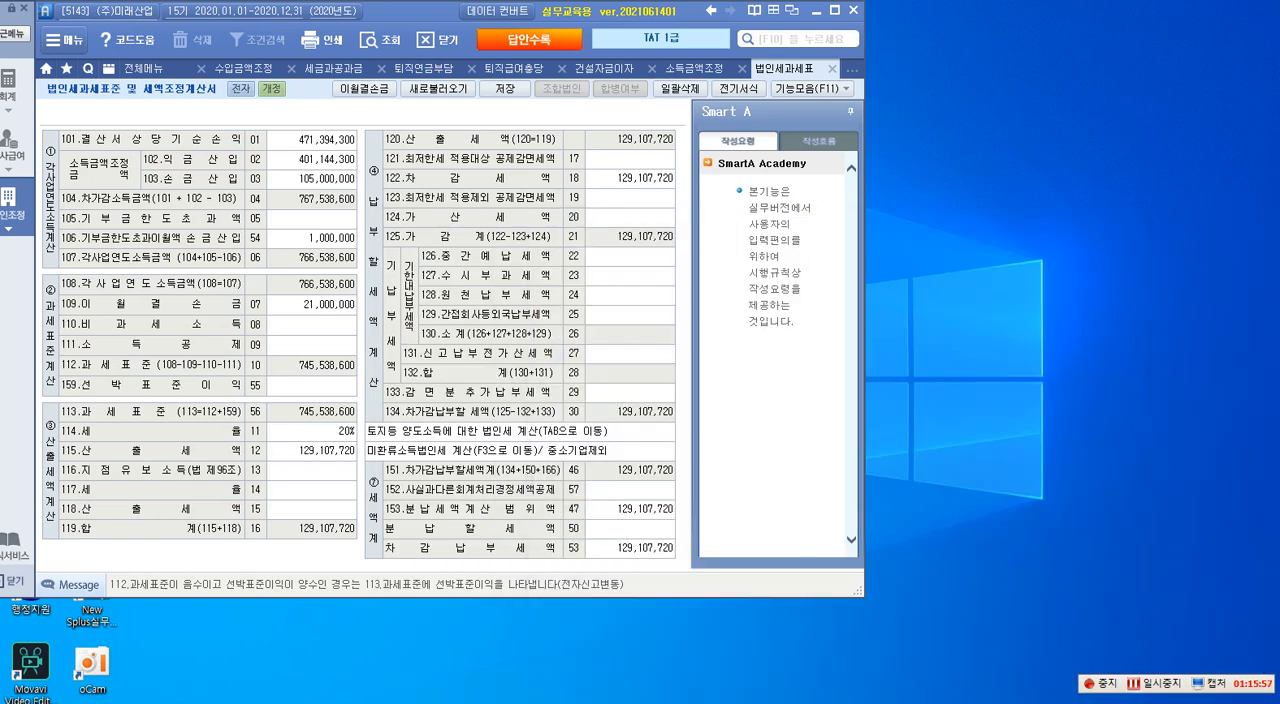
click(643, 162)
text(4,500,000)
key(Return)
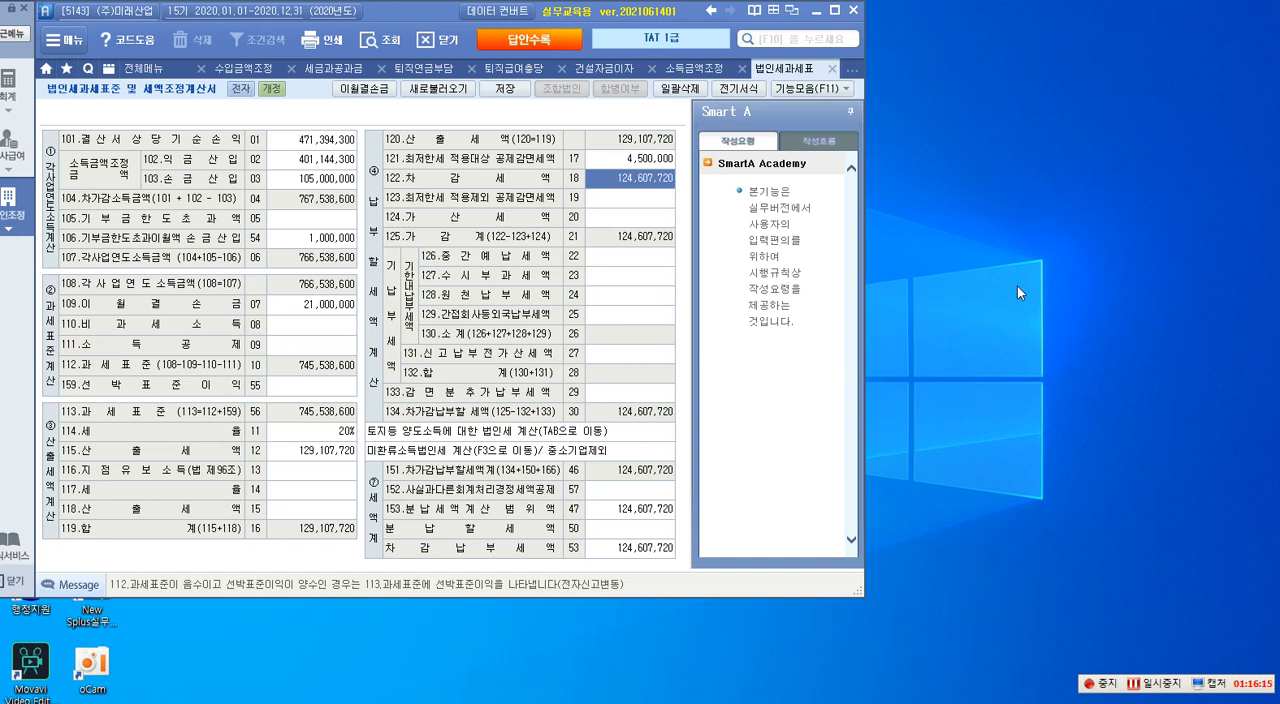
- Enter 6,500,000 for line 123, 최저한세 적용제외 공제감면세액
click(646, 203)
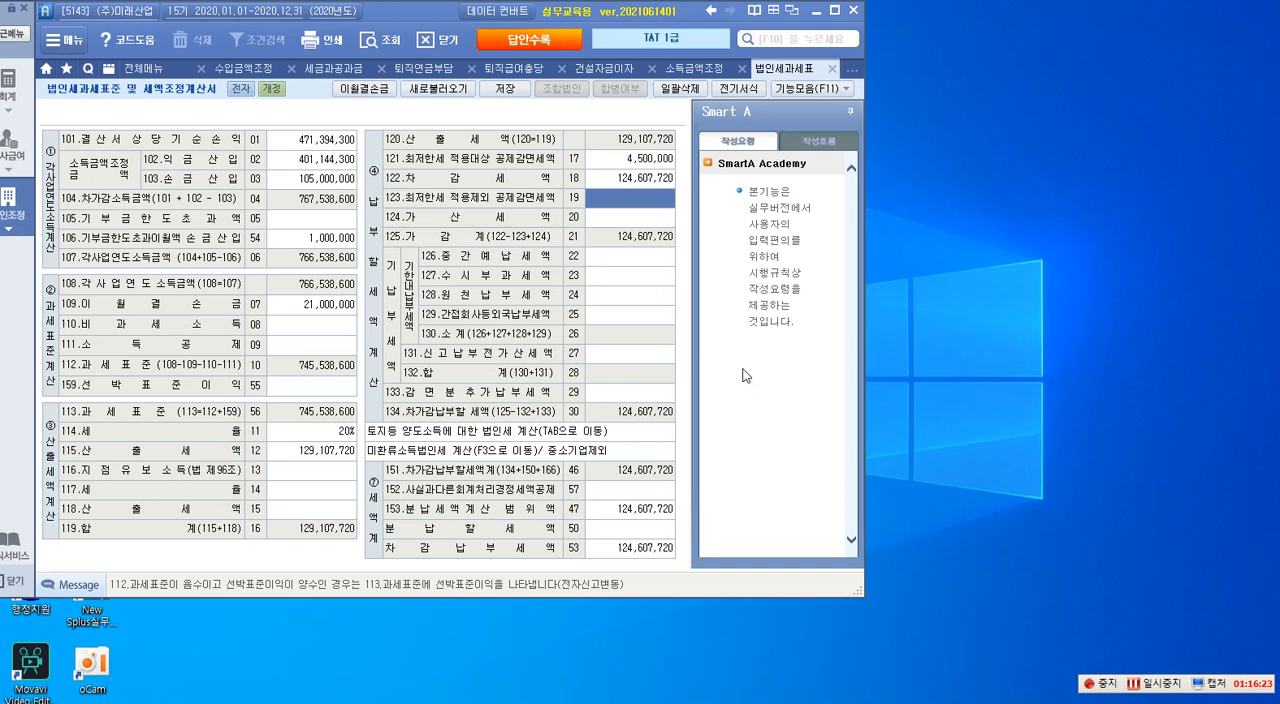
text(6,500,000)
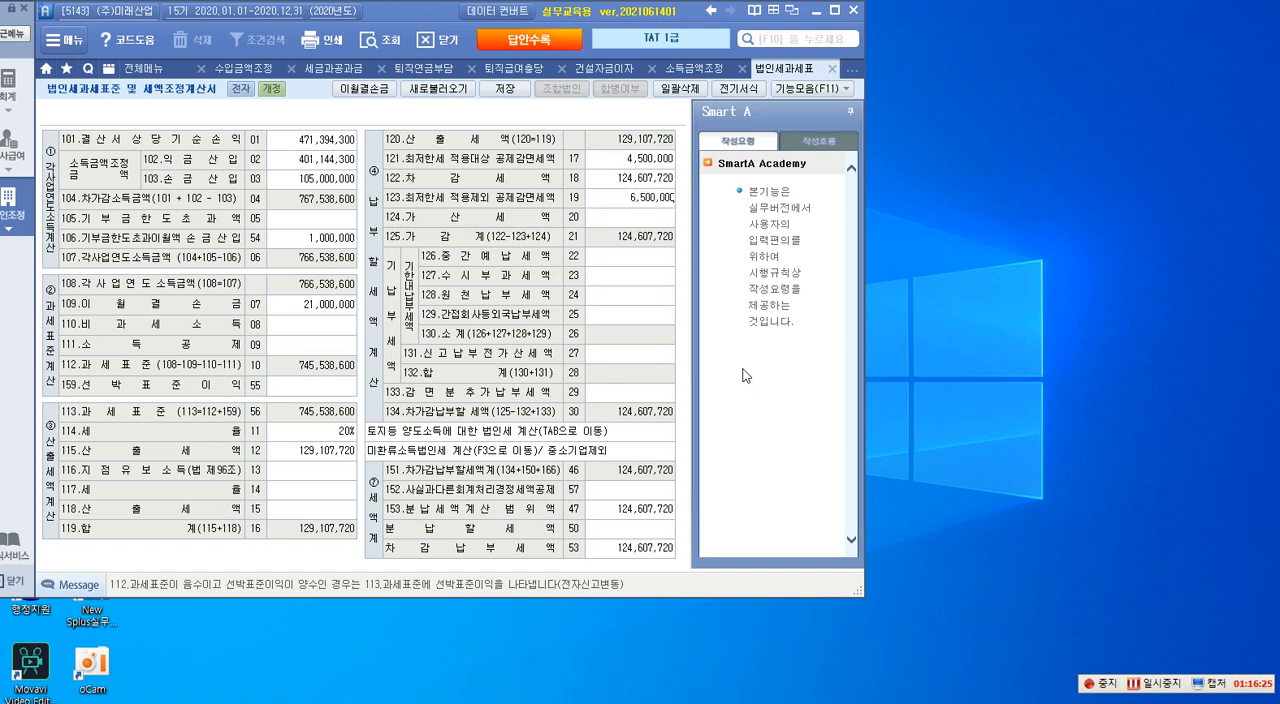
key(Return)
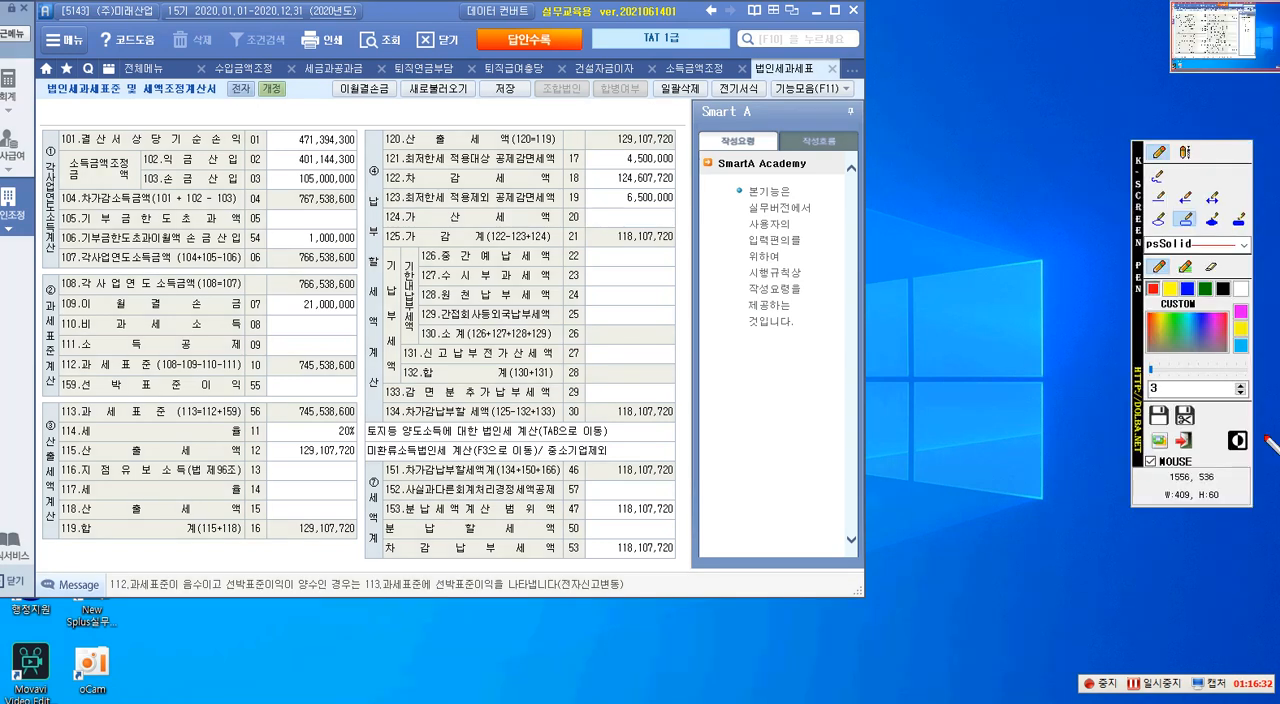
- Write the 가산세 calculation 500,000 × 2% = 10,000 as a red text annotation over the form
click(1185, 153)
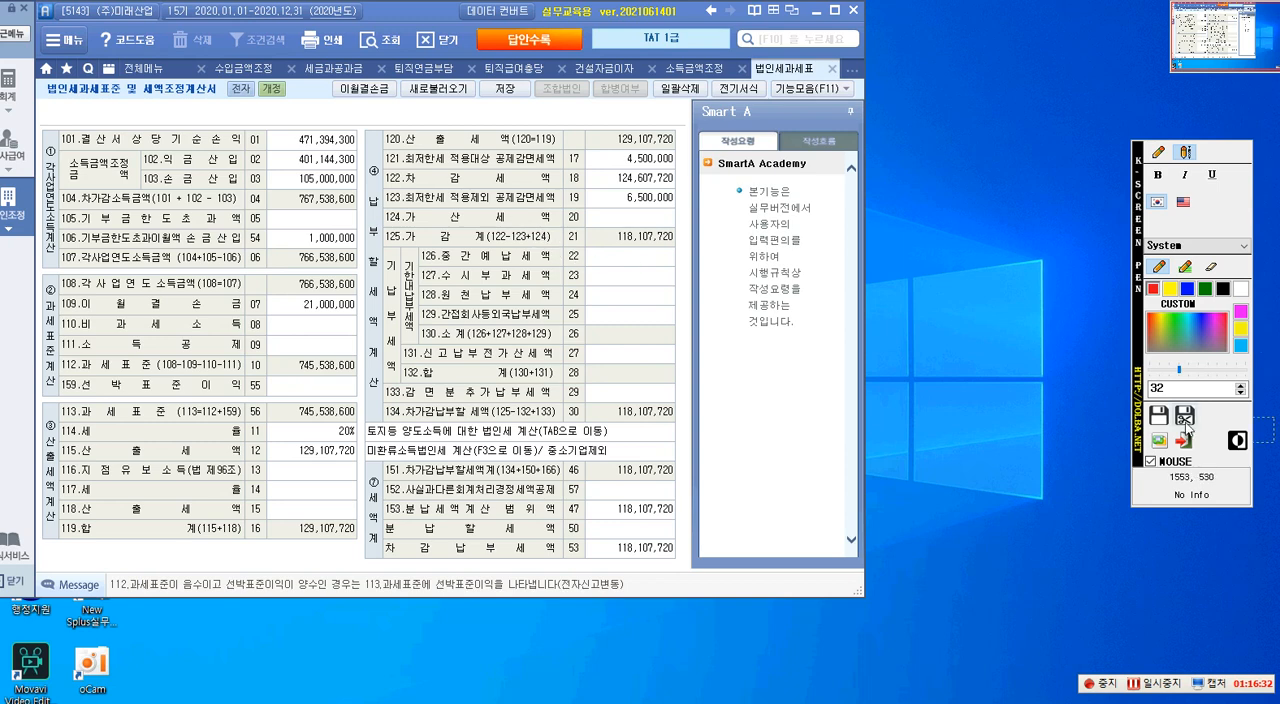
click(244, 238)
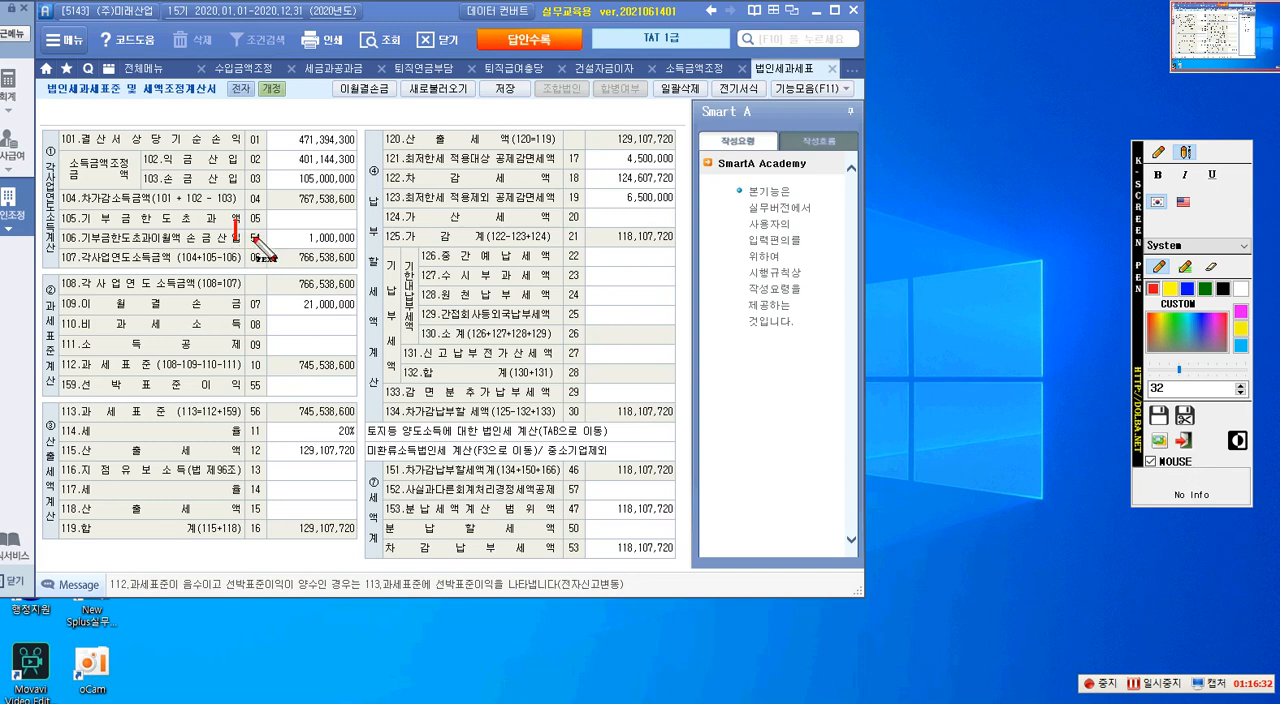
text(500,000)
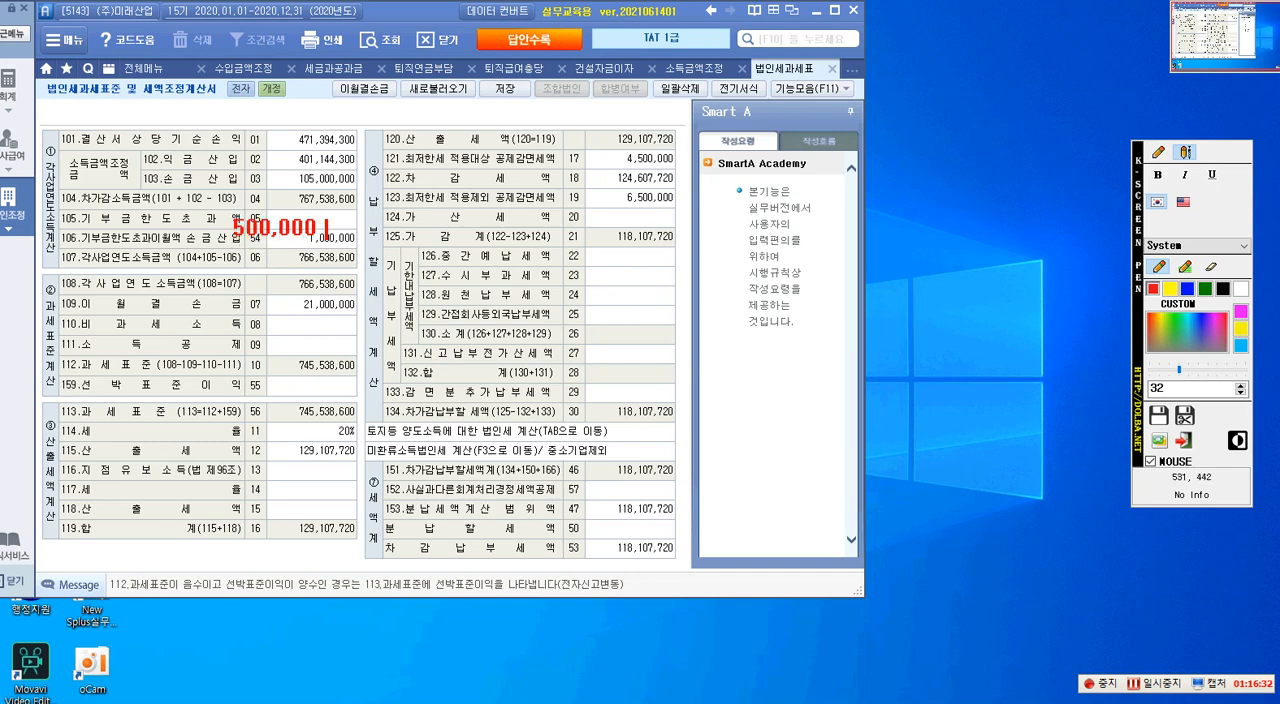
key(Hangul)
text(x)
key(Hangul)
text(2% = 10,000)
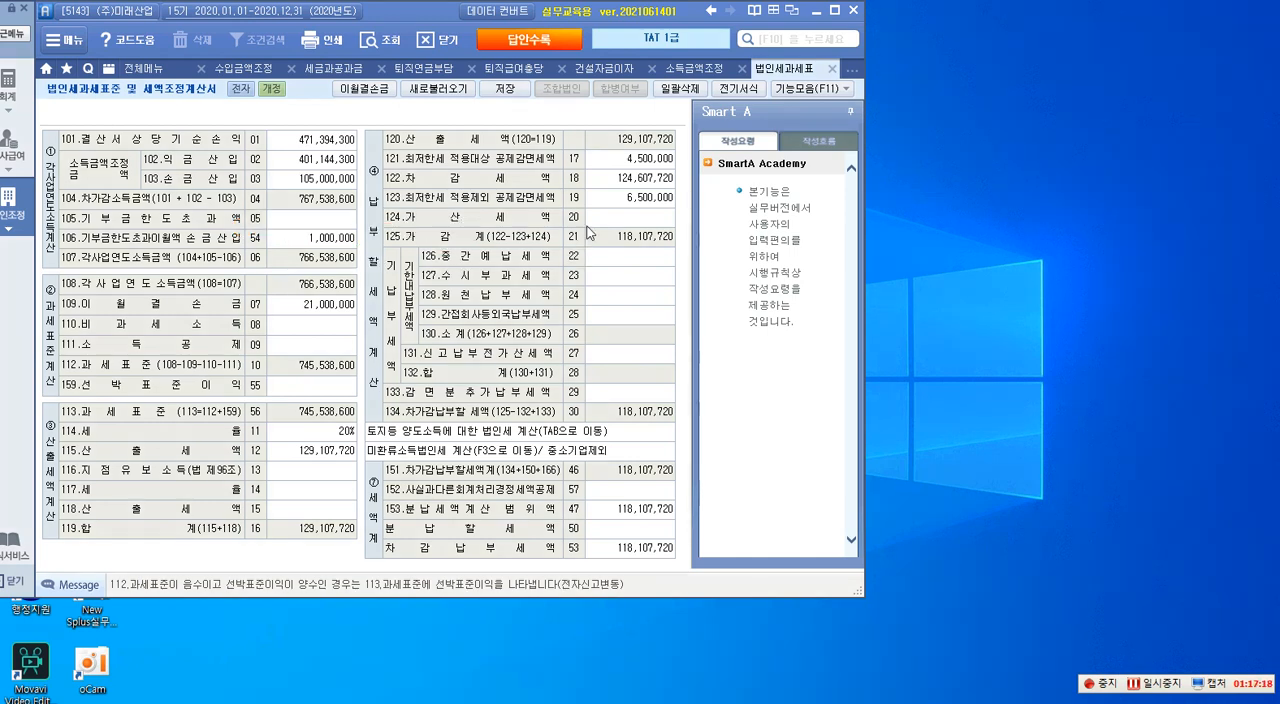
- Enter 10,000 for line 124, 가산세
click(628, 218)
text(10000)
key(Return)
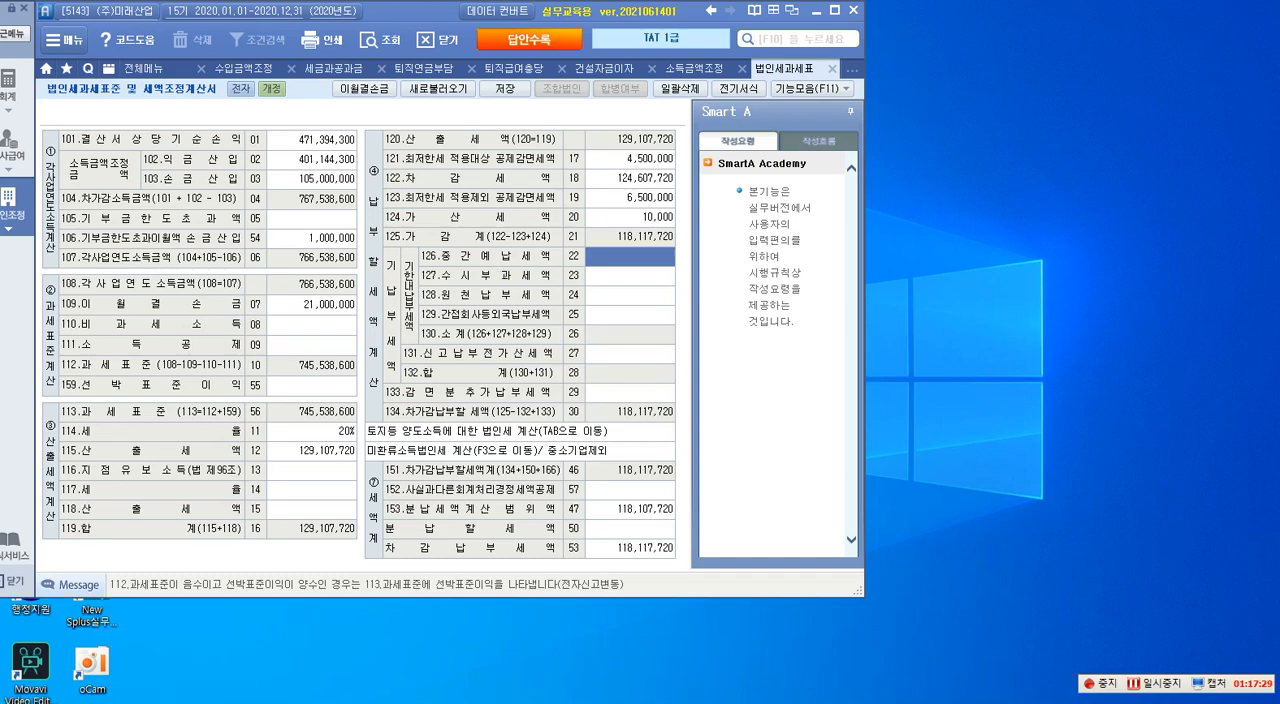
- In item 6 of the question PDF, outline 선납세금계정, 중간예납 and 원천납부세액 in red, and clear the markings
drag(1279, 6, 488, 1)
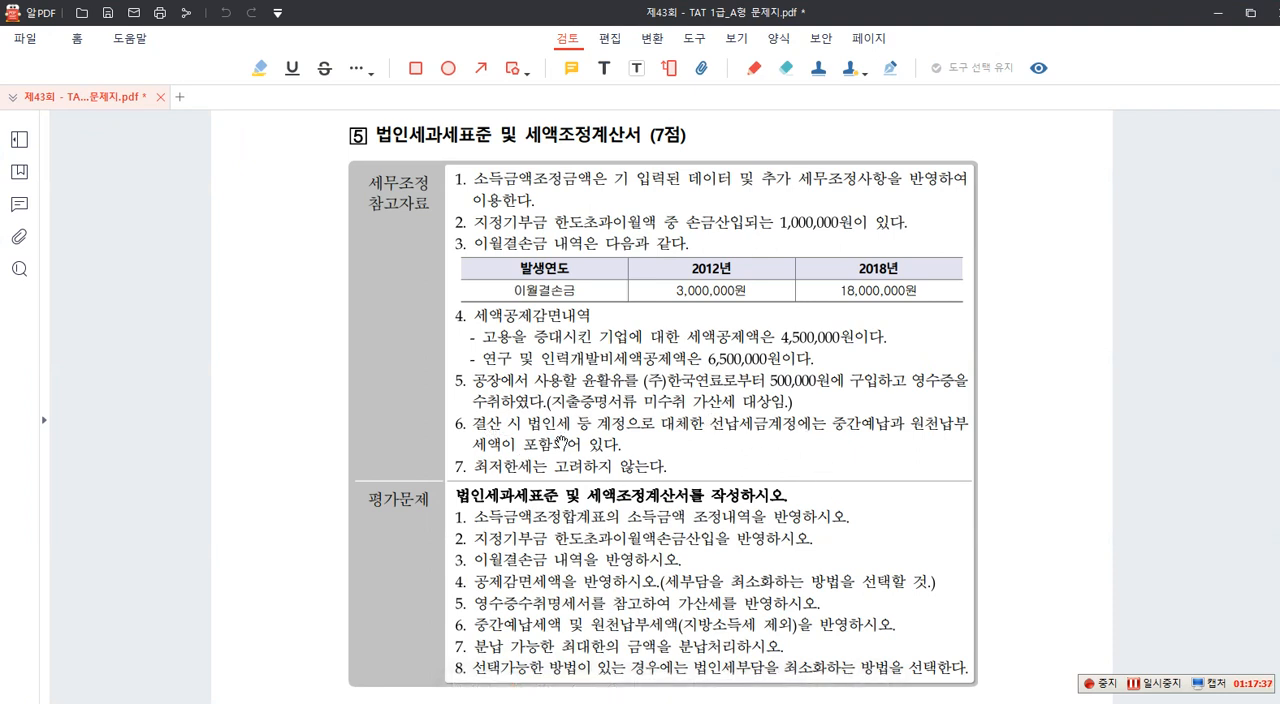
key(F12)
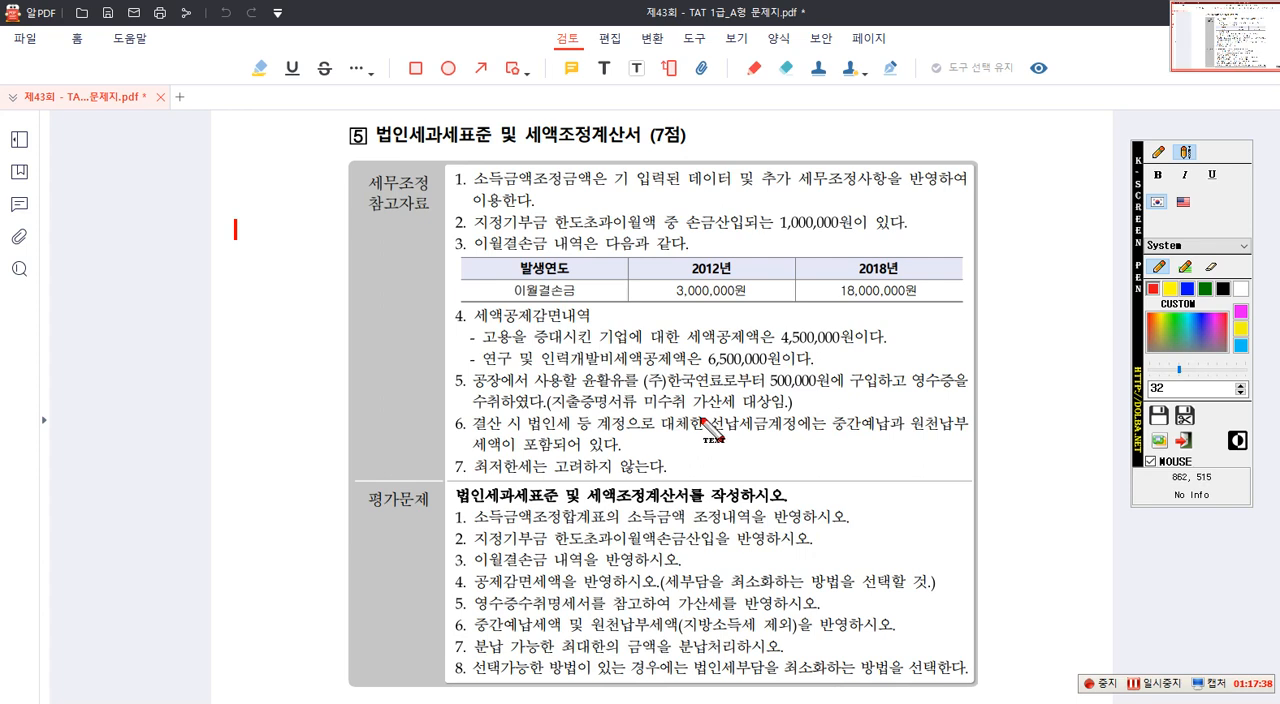
click(1159, 154)
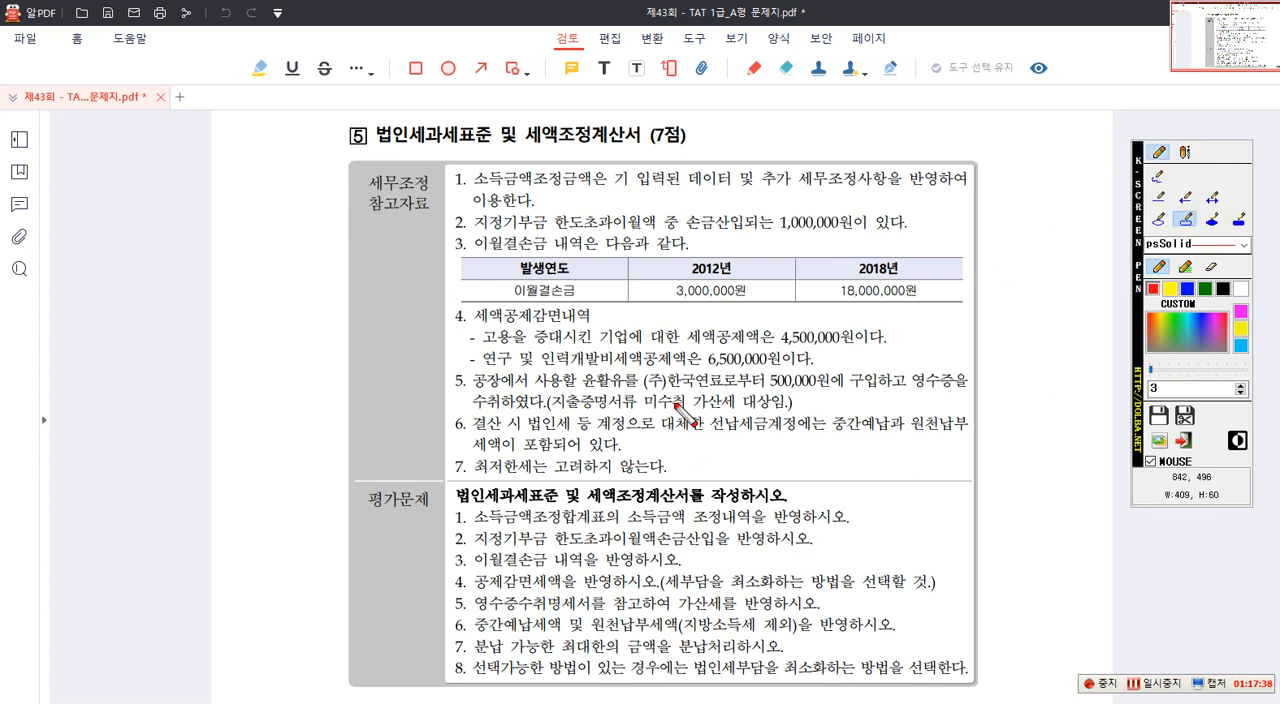
drag(710, 431, 796, 450)
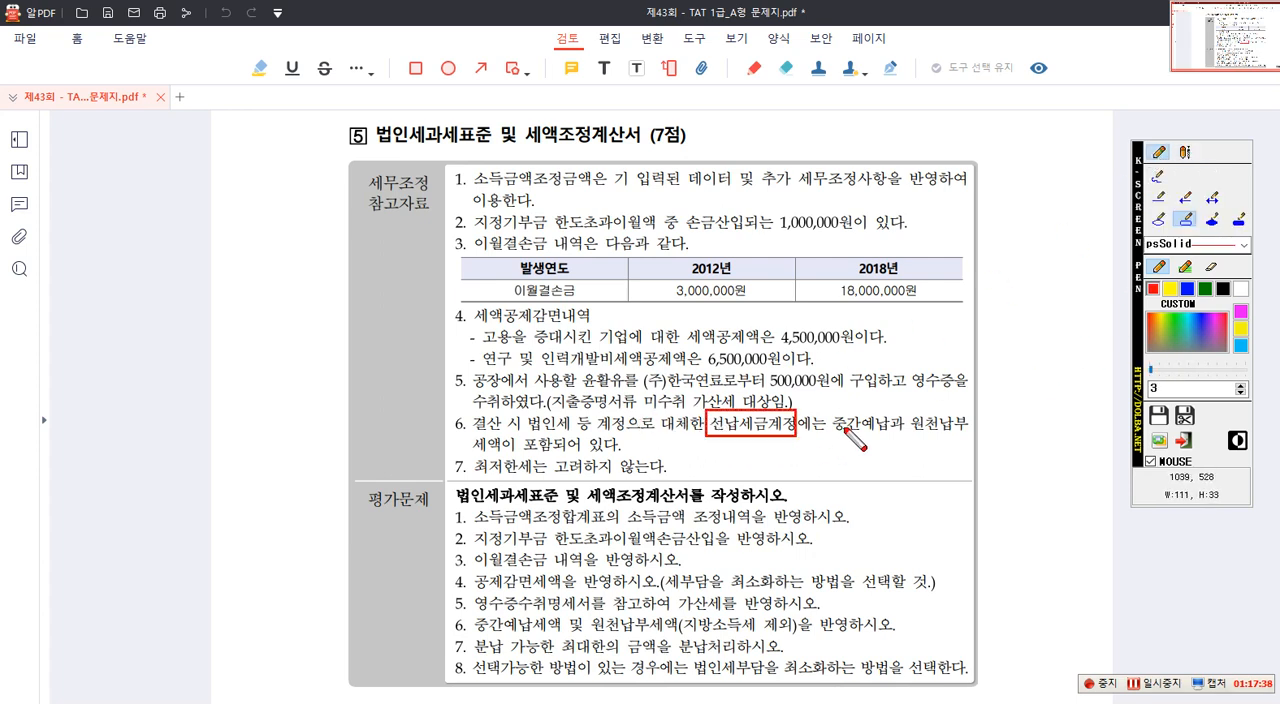
mouse_move(832, 405)
mouse_down()
mouse_move(898, 440)
mouse_move(983, 446)
mouse_up()
drag(484, 437, 511, 452)
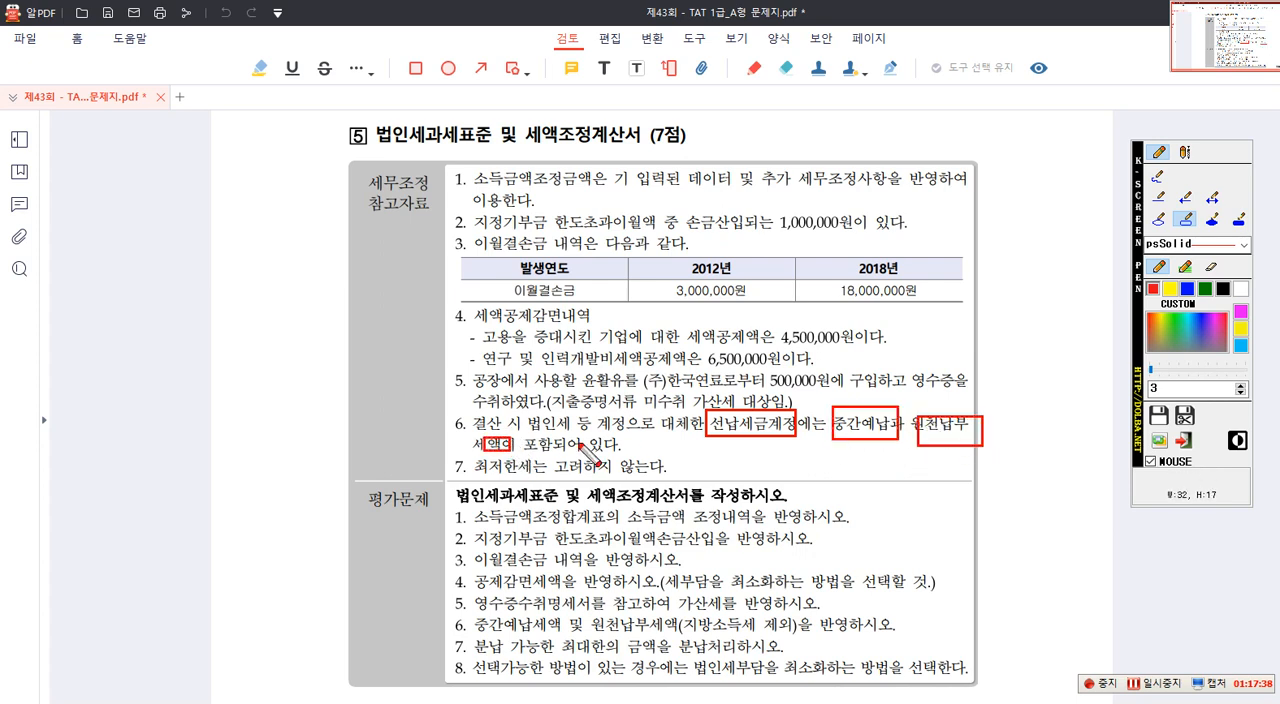
key(Escape)
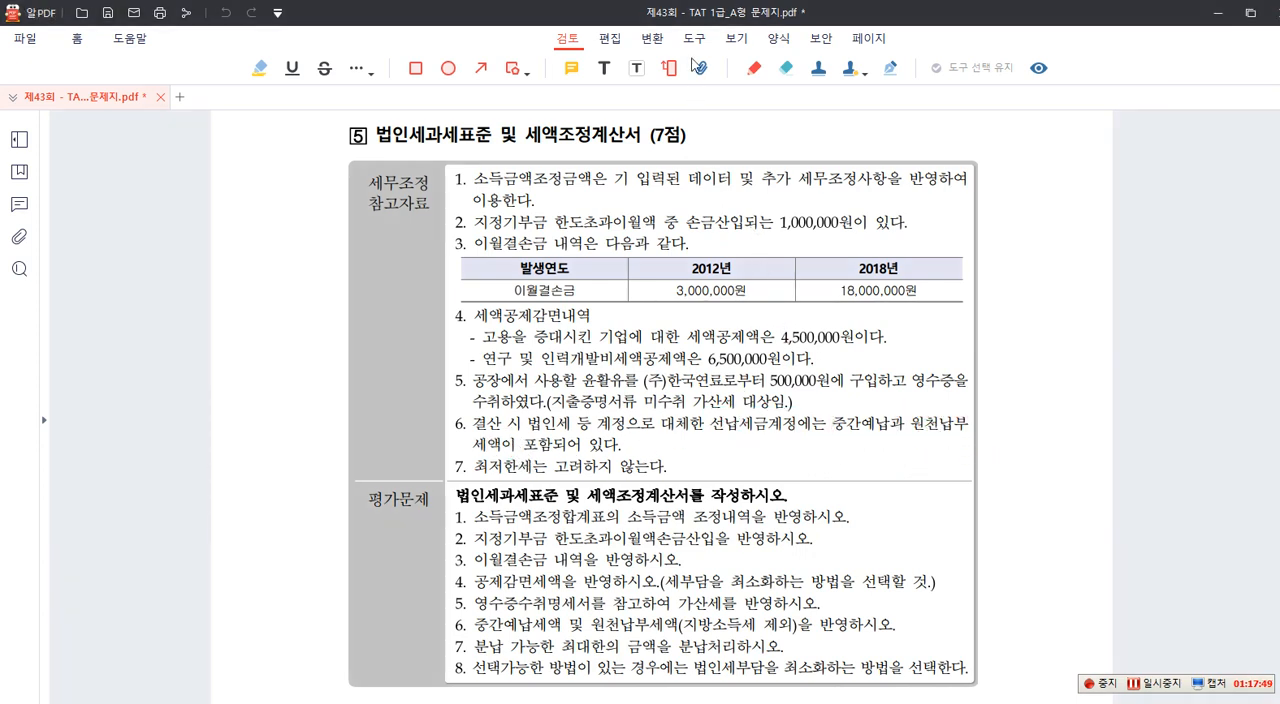
- Move the question PDF aside, open 계정별원장 of 회계 and set its period to 2020-01-01 through 2020-12-31
drag(687, 17, 1279, 36)
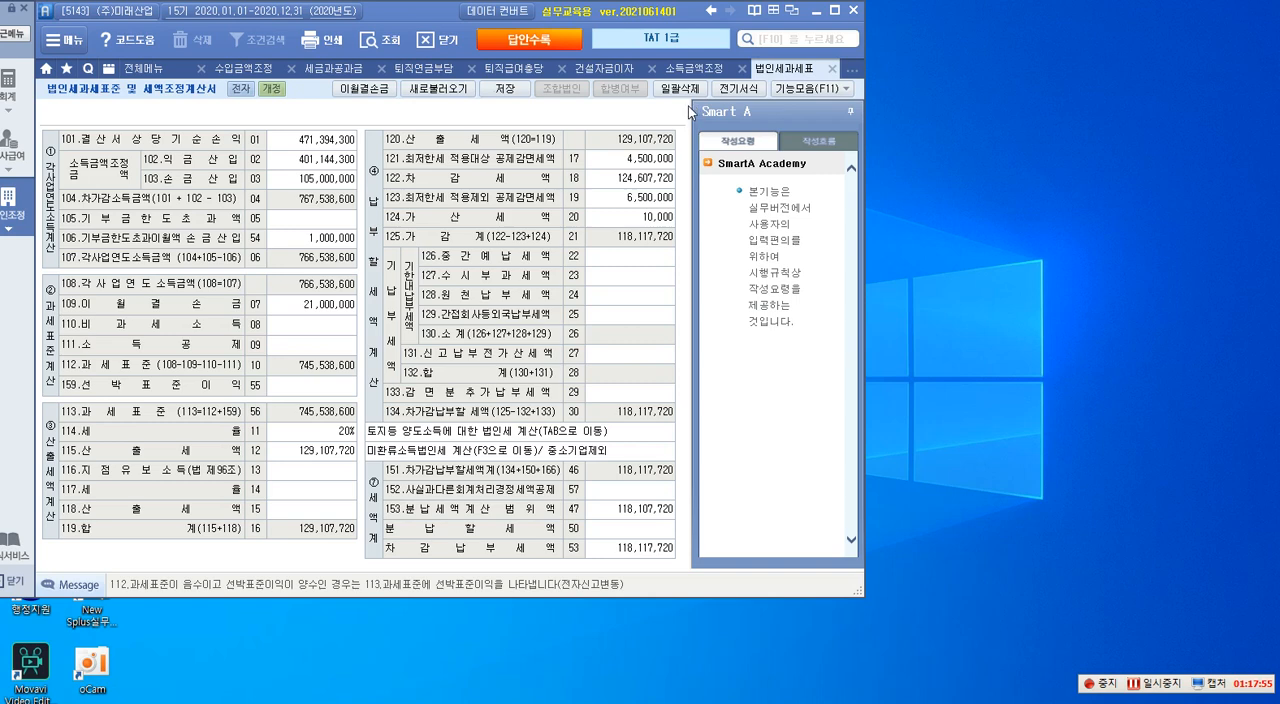
click(12, 88)
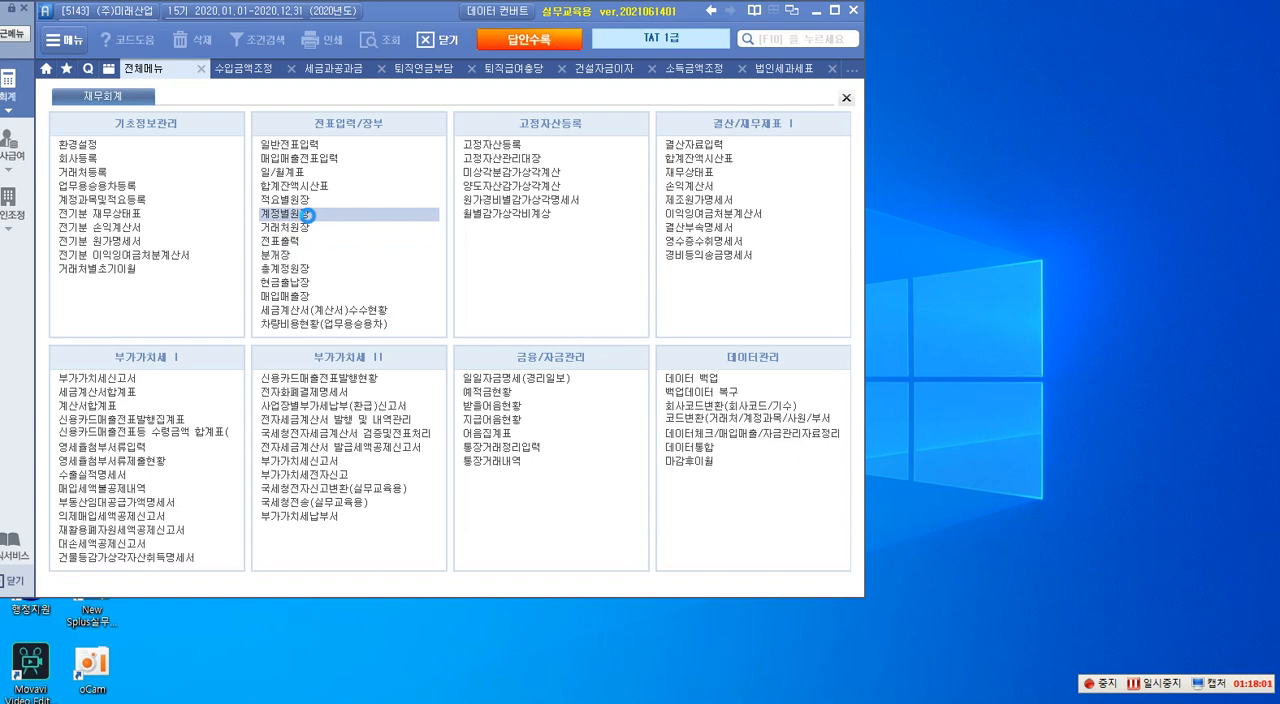
click(307, 215)
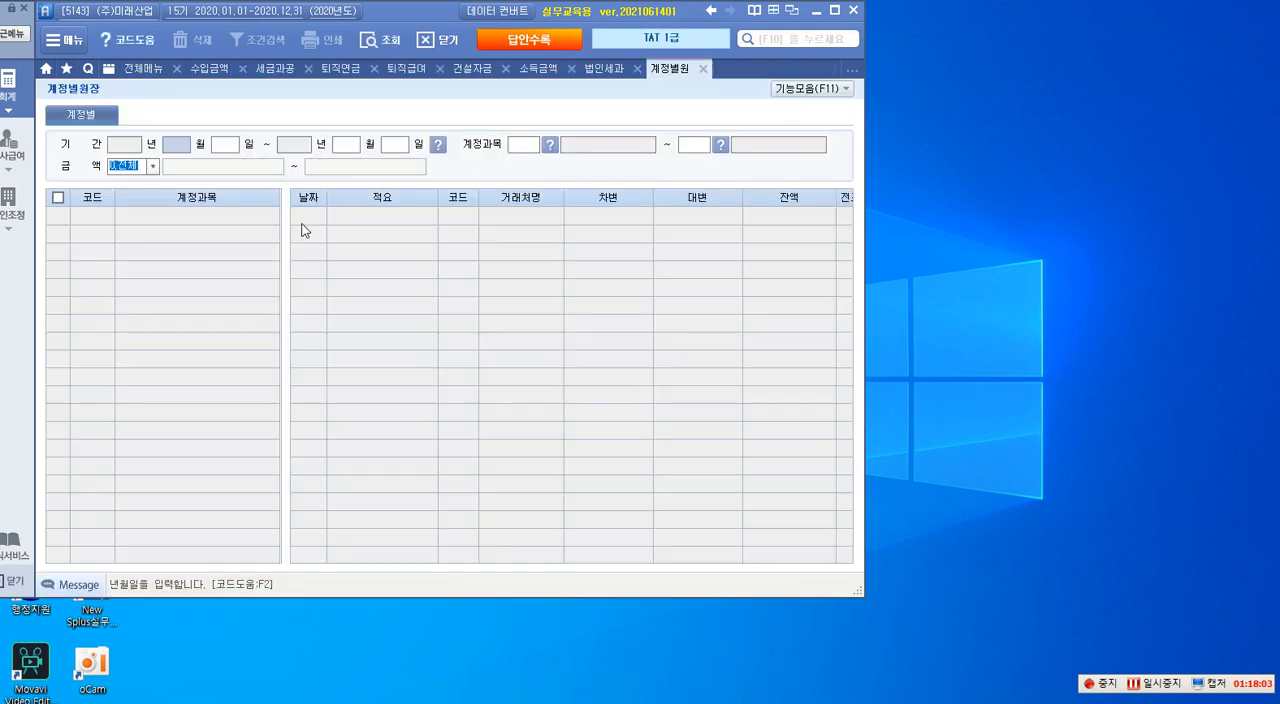
text(1)
key(Return)
text(1)
key(Return)
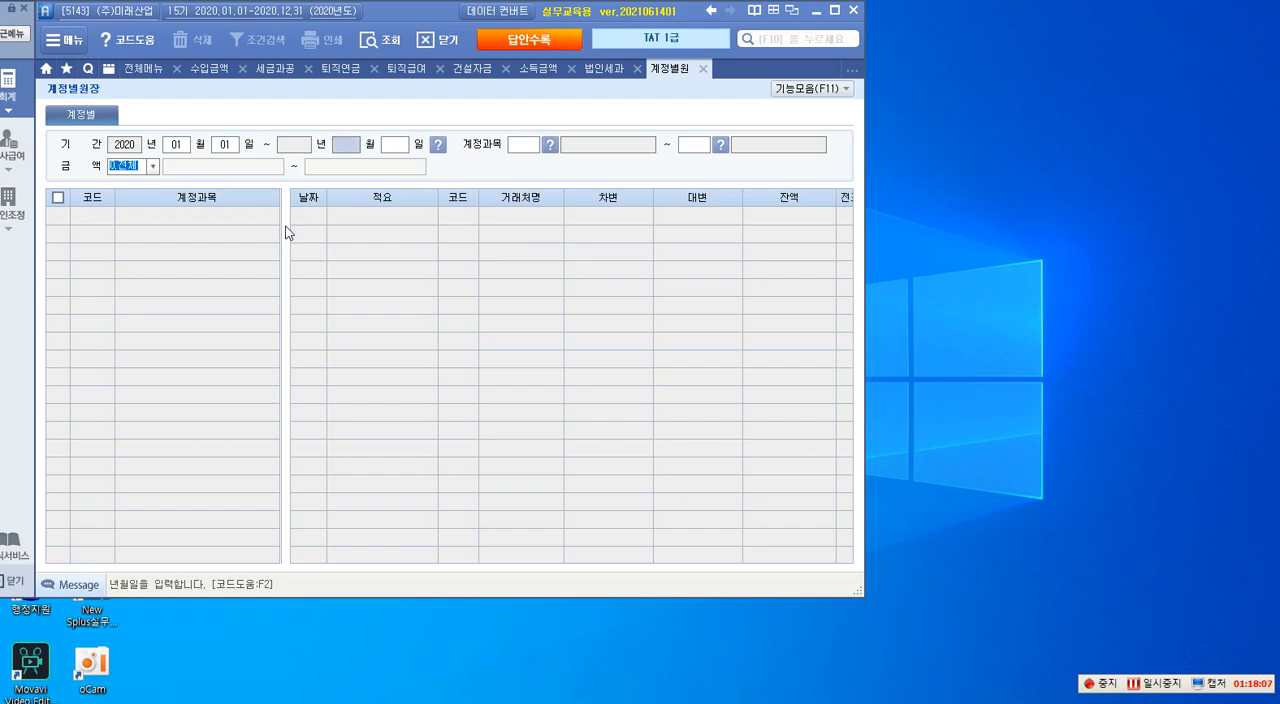
text(12)
key(Return)
text(31)
key(Return)
- Look up the account code for 선납 and choose 136 선납세금 as the ledger's starting 계정과목
text(3)
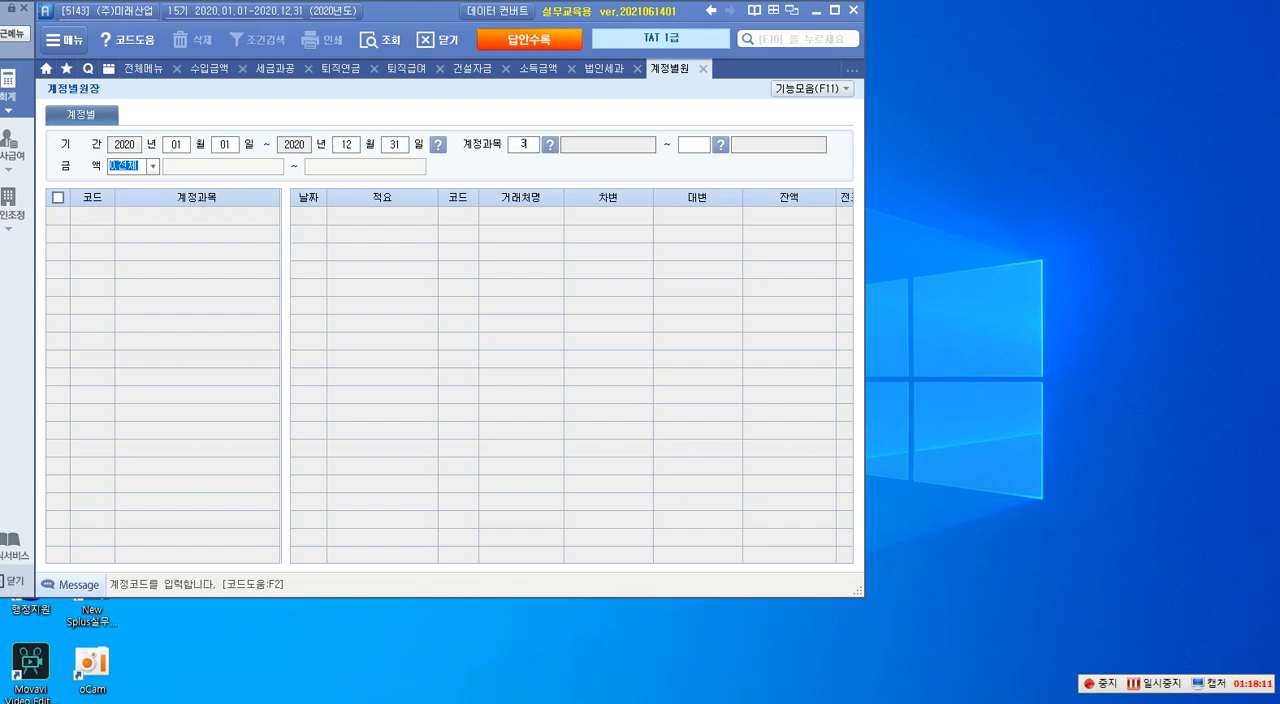
key(Return)
click(522, 149)
key(F2)
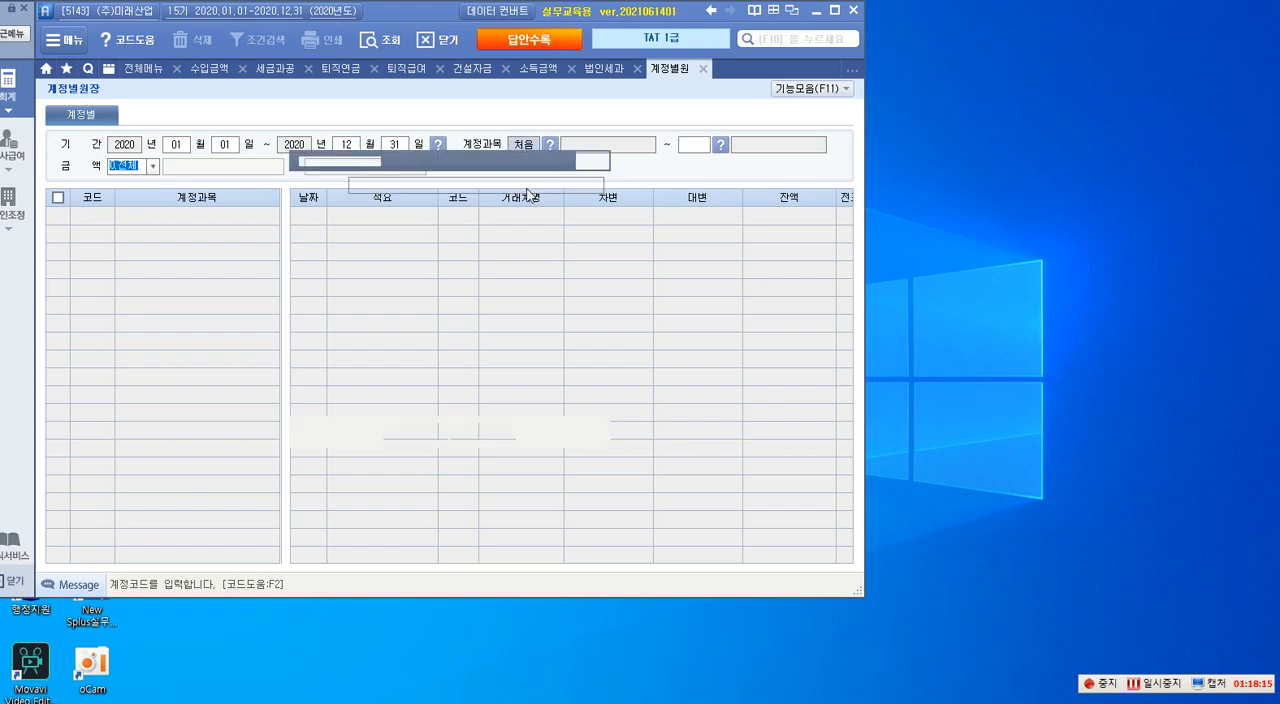
text(ㅅㄴ)
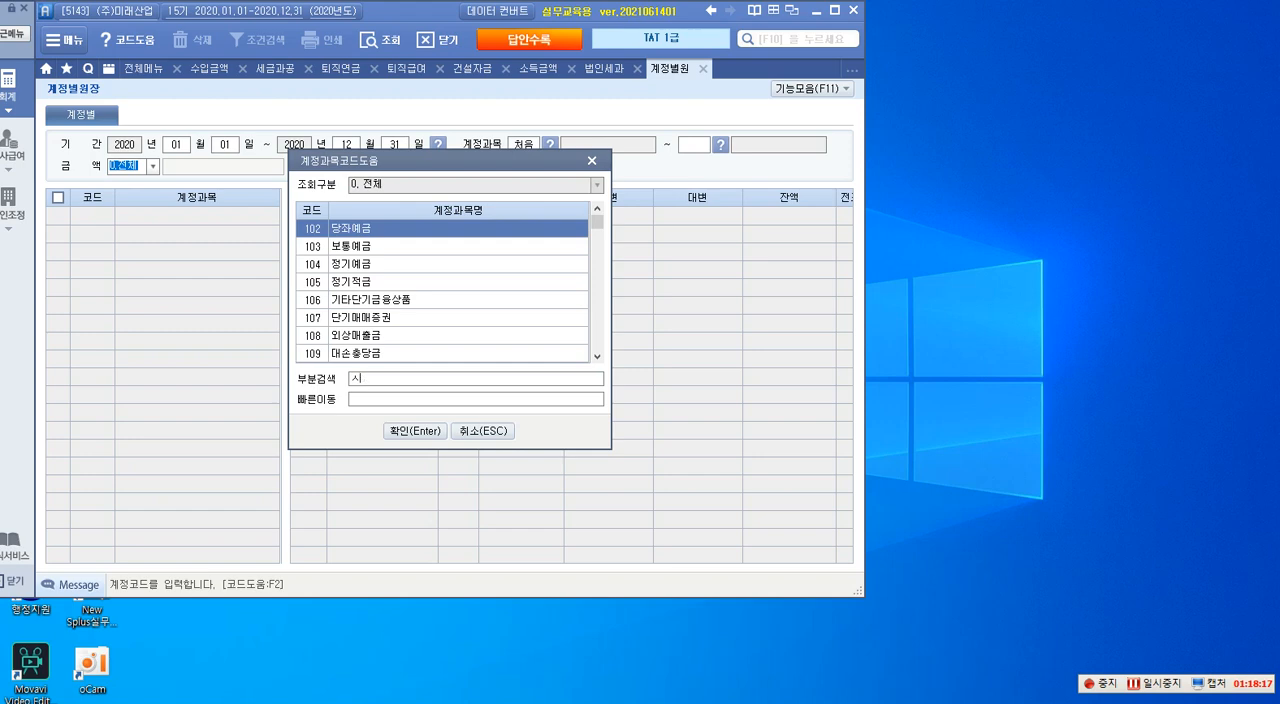
text(납)
key(Return)
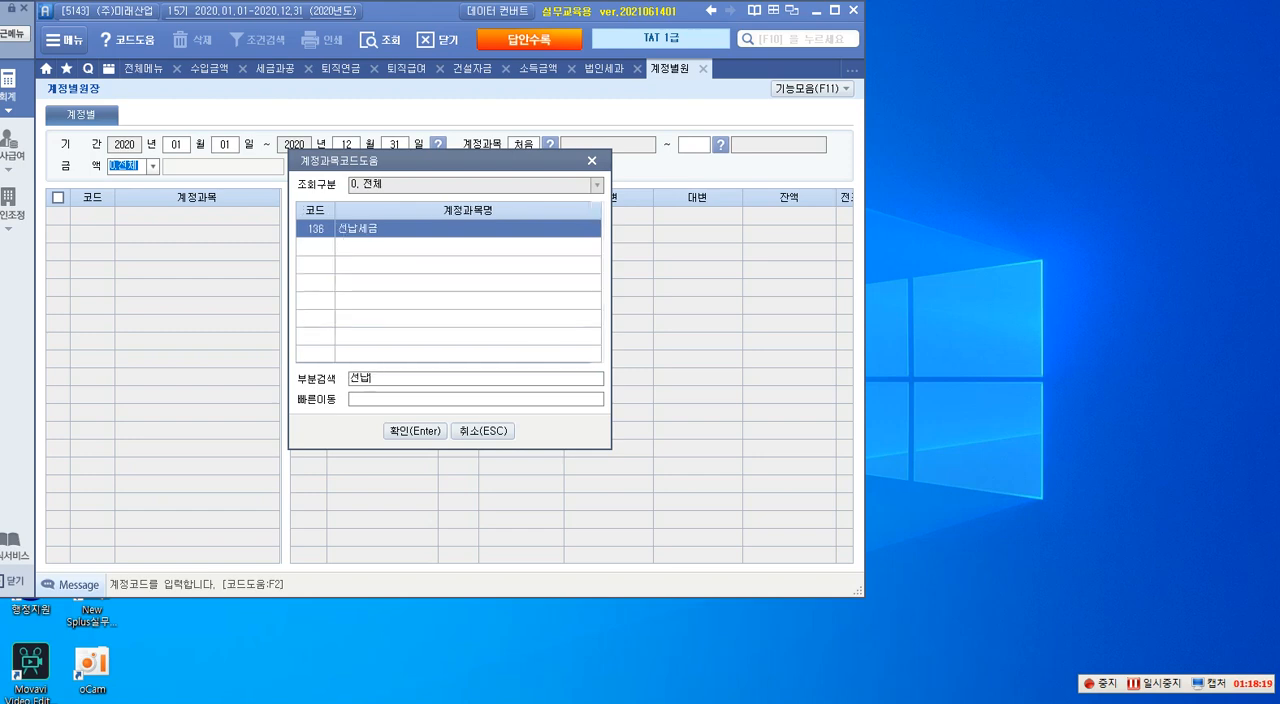
key(Return)
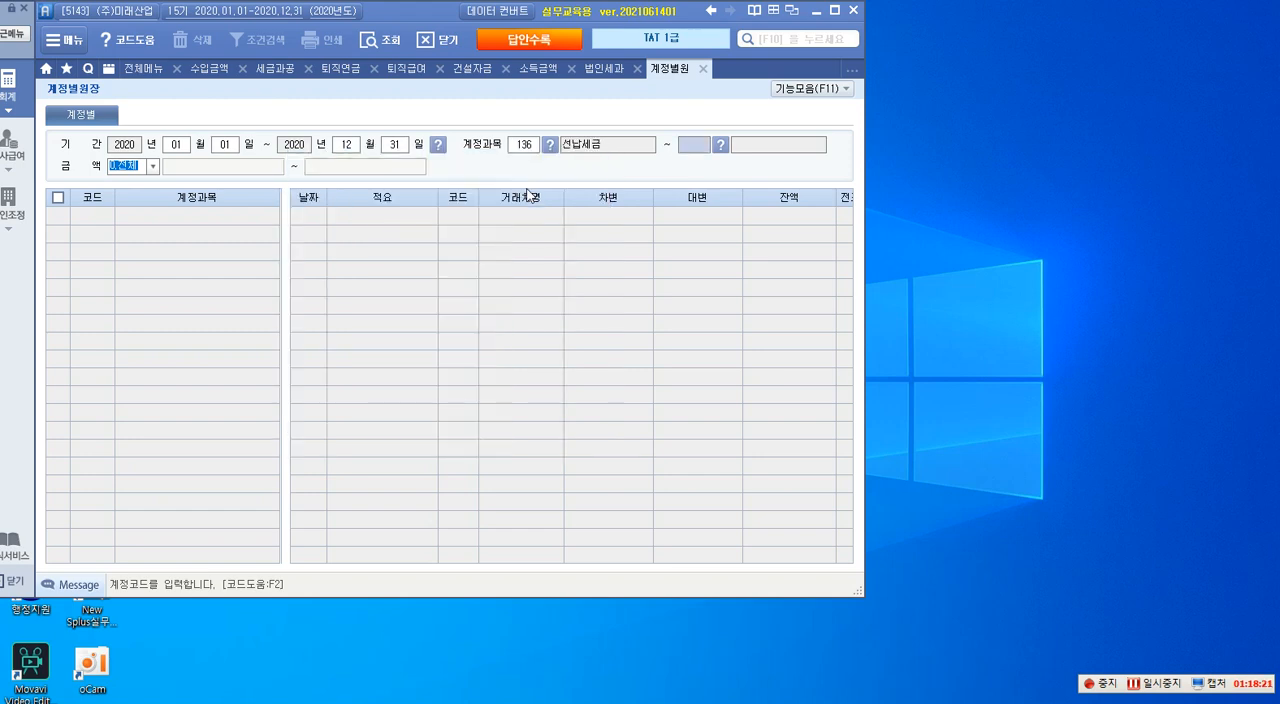
- Complete the ledger query for account 136 선납세금 and examine the debit entries for 법인세 중간예납 and 이자소득 원천징수(법인세)
key(Return)
key(Return)
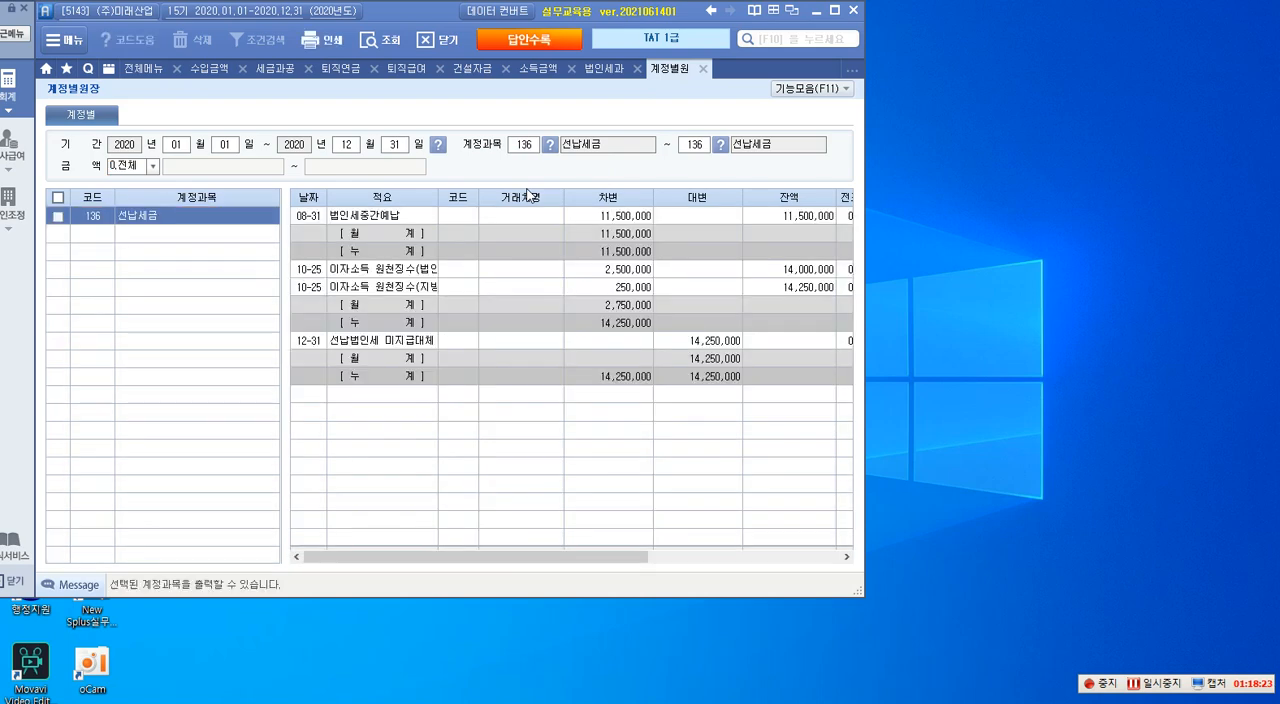
click(622, 220)
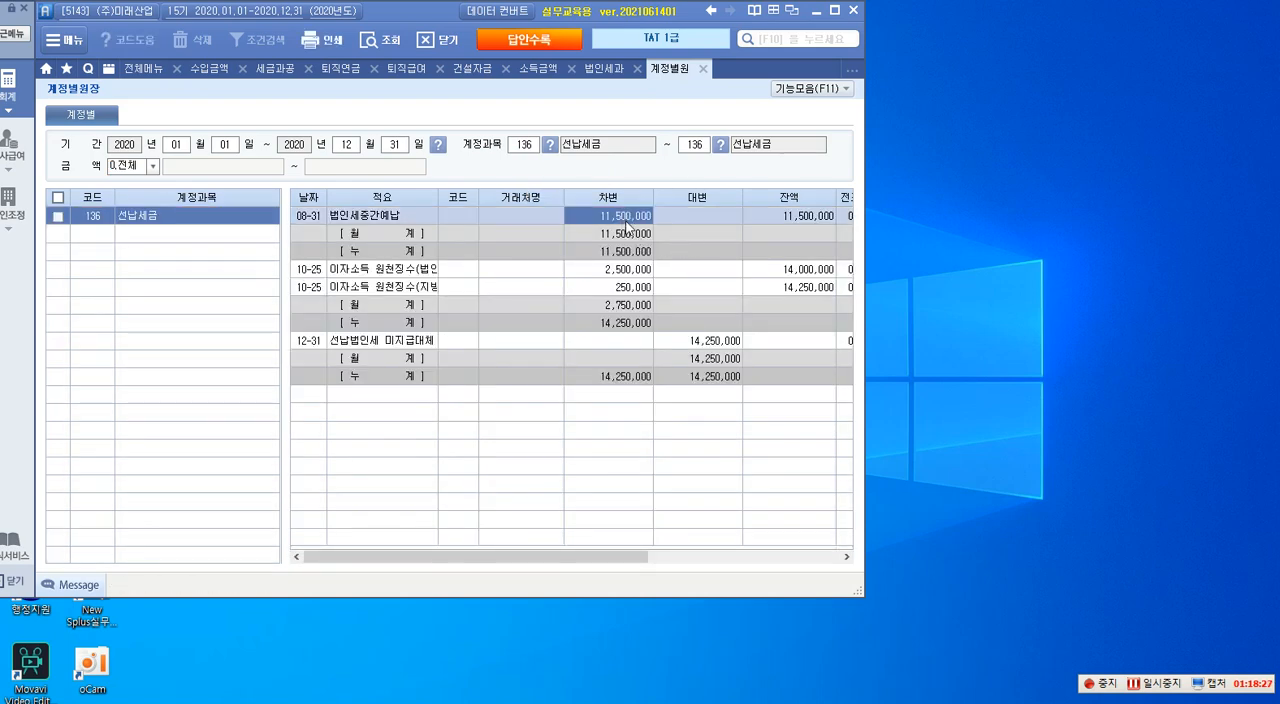
click(367, 273)
click(619, 277)
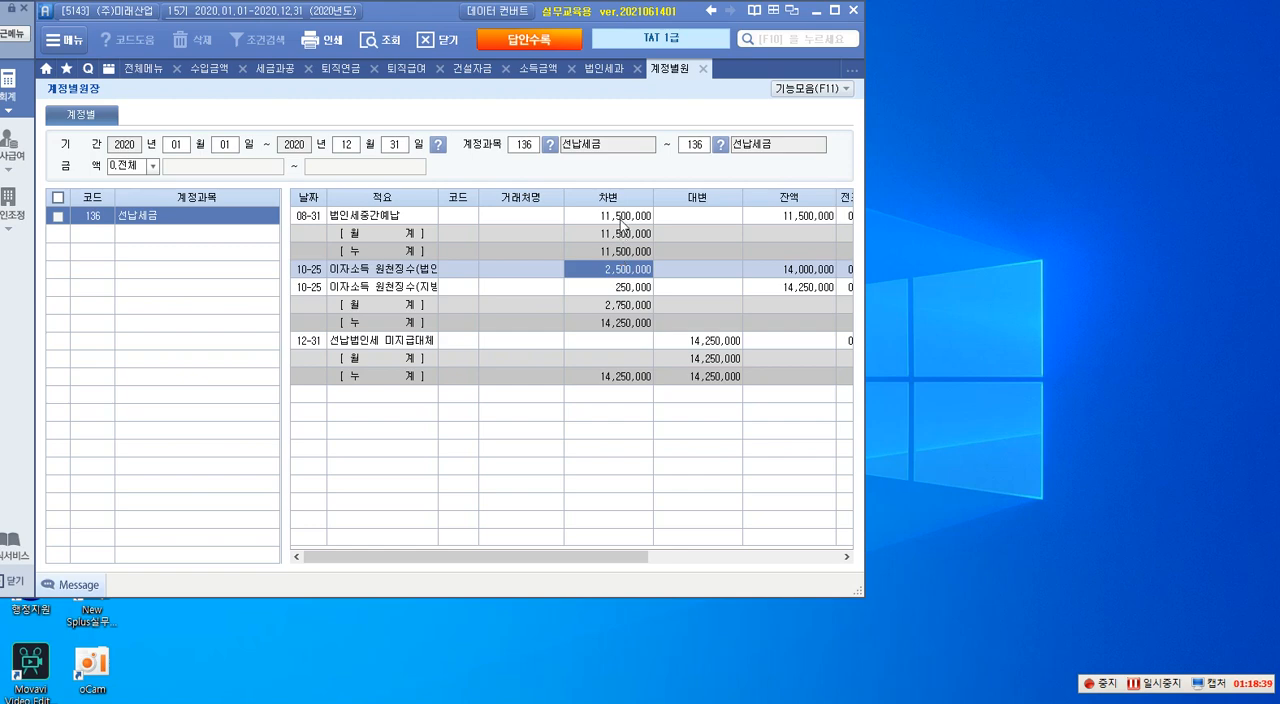
click(620, 220)
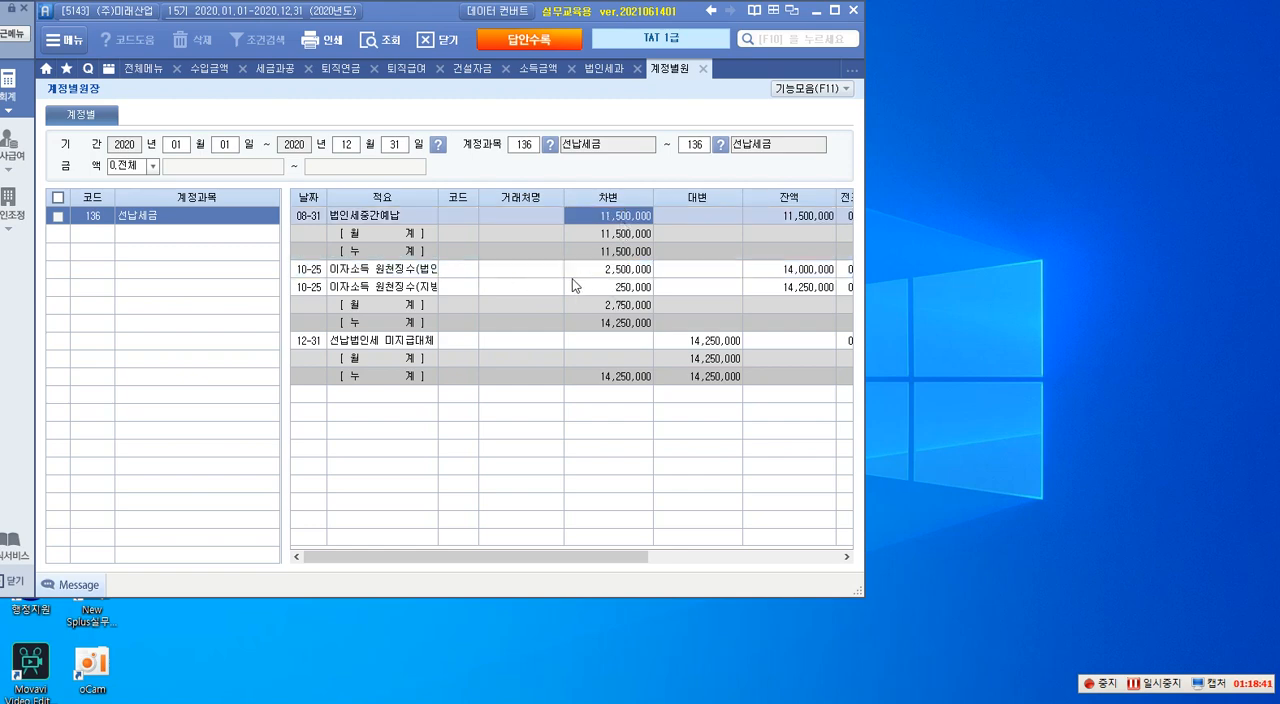
click(587, 270)
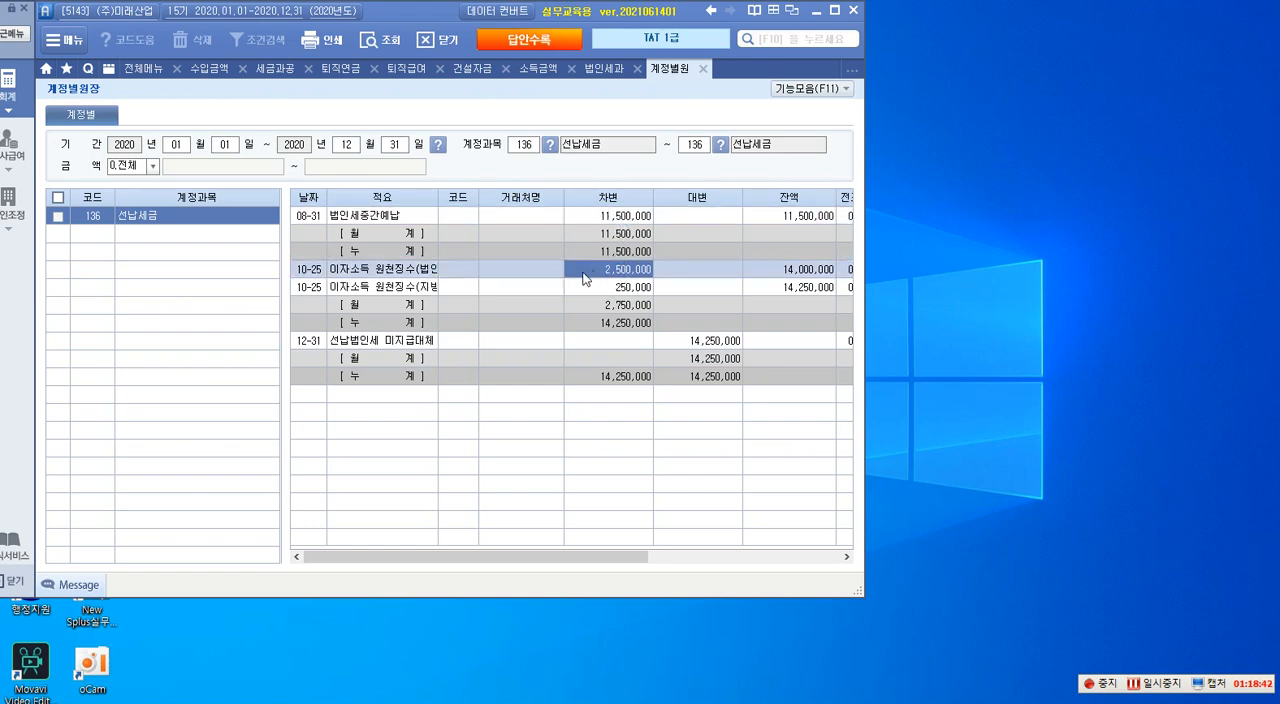
- In 법인세과세표준 및 세액조정계산서, enter 11,500,000 for line 126, 중간예납세액, and 2,500,000 for line 128, 원천납부세액
click(602, 69)
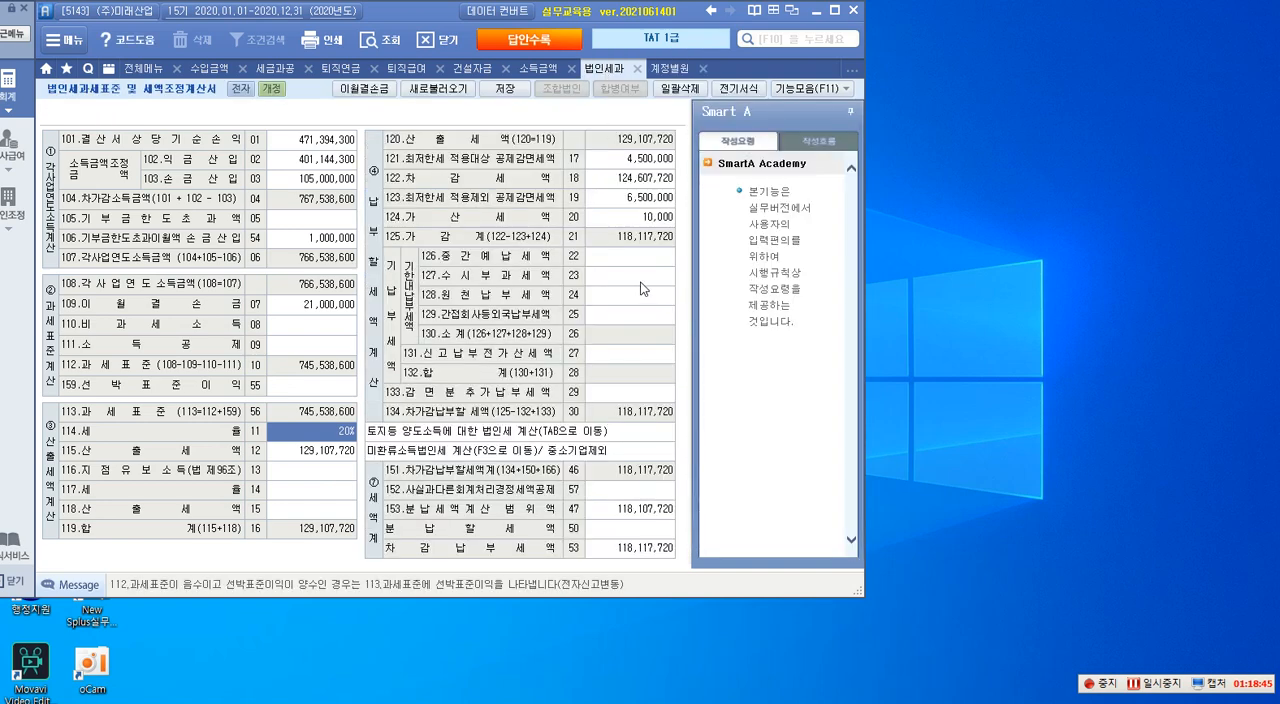
click(628, 258)
text(1)
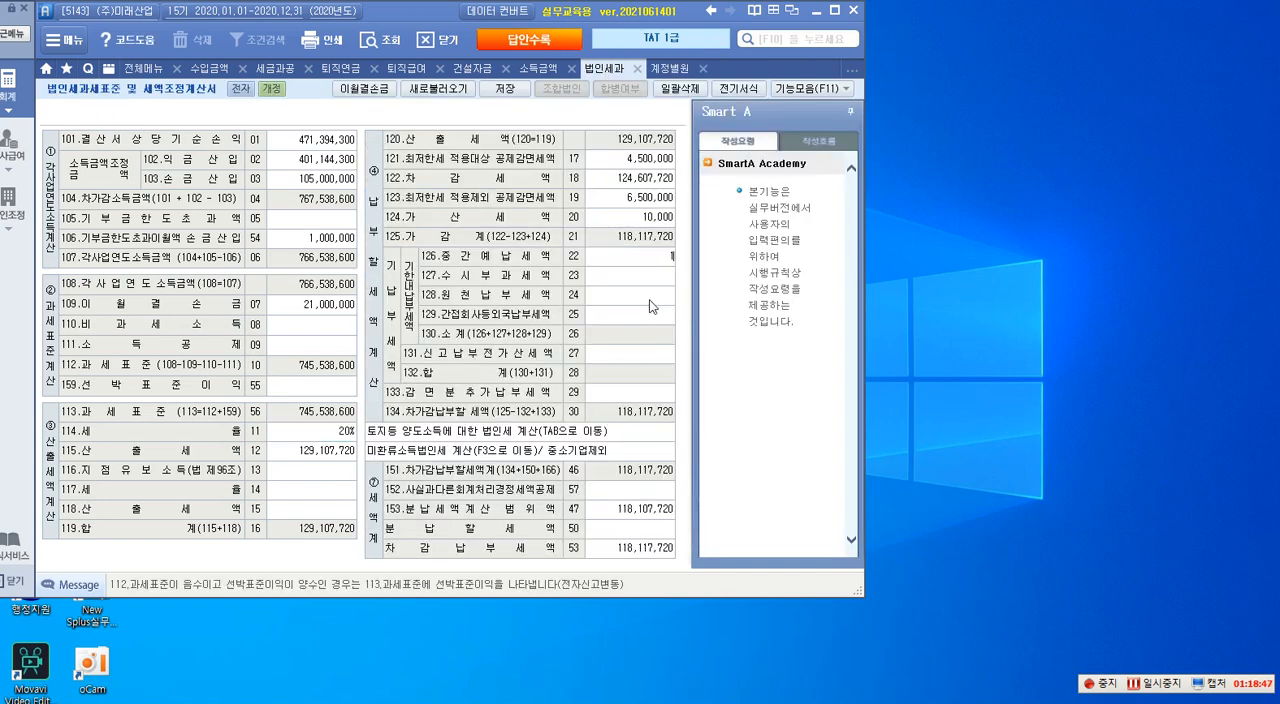
key(Return)
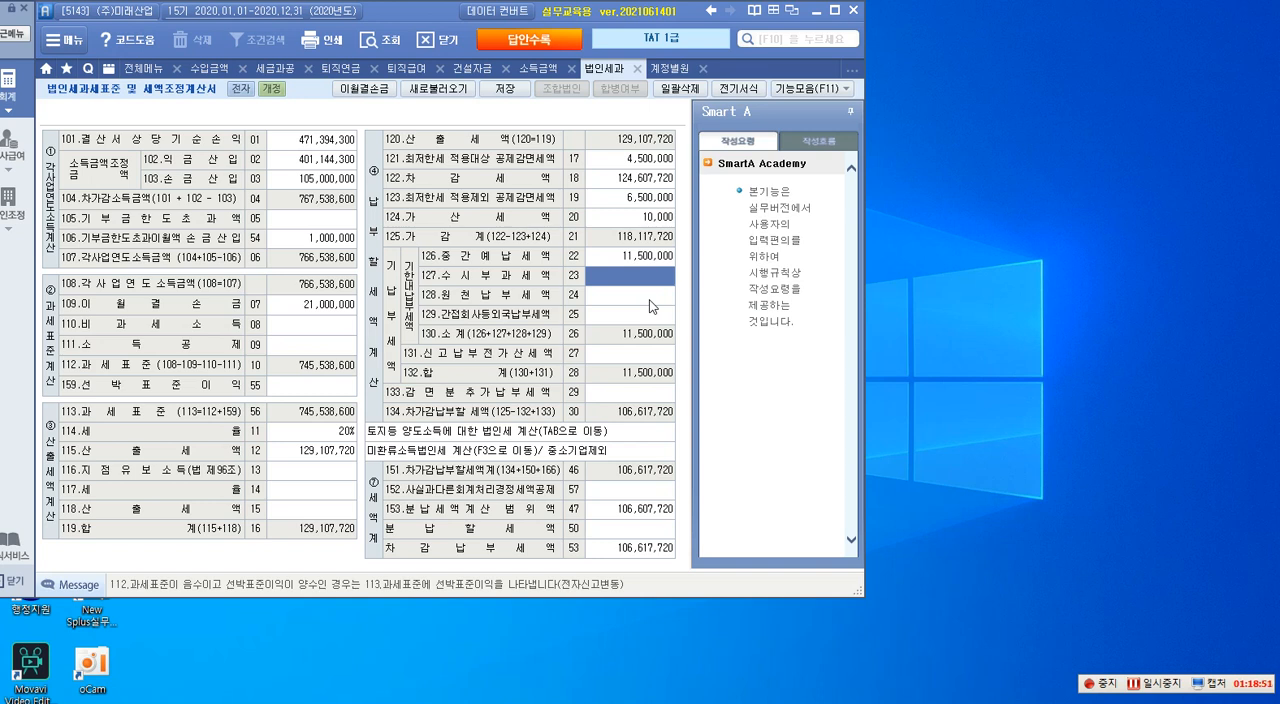
click(649, 300)
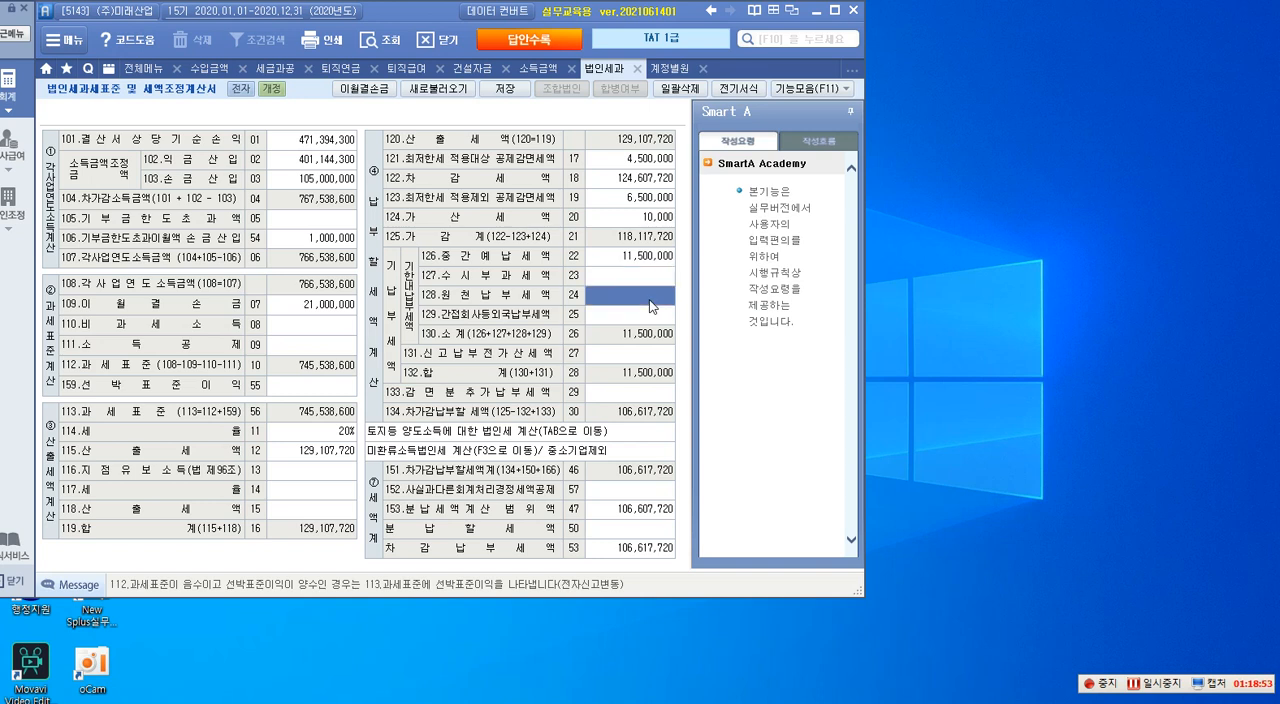
text(25)
key(Return)
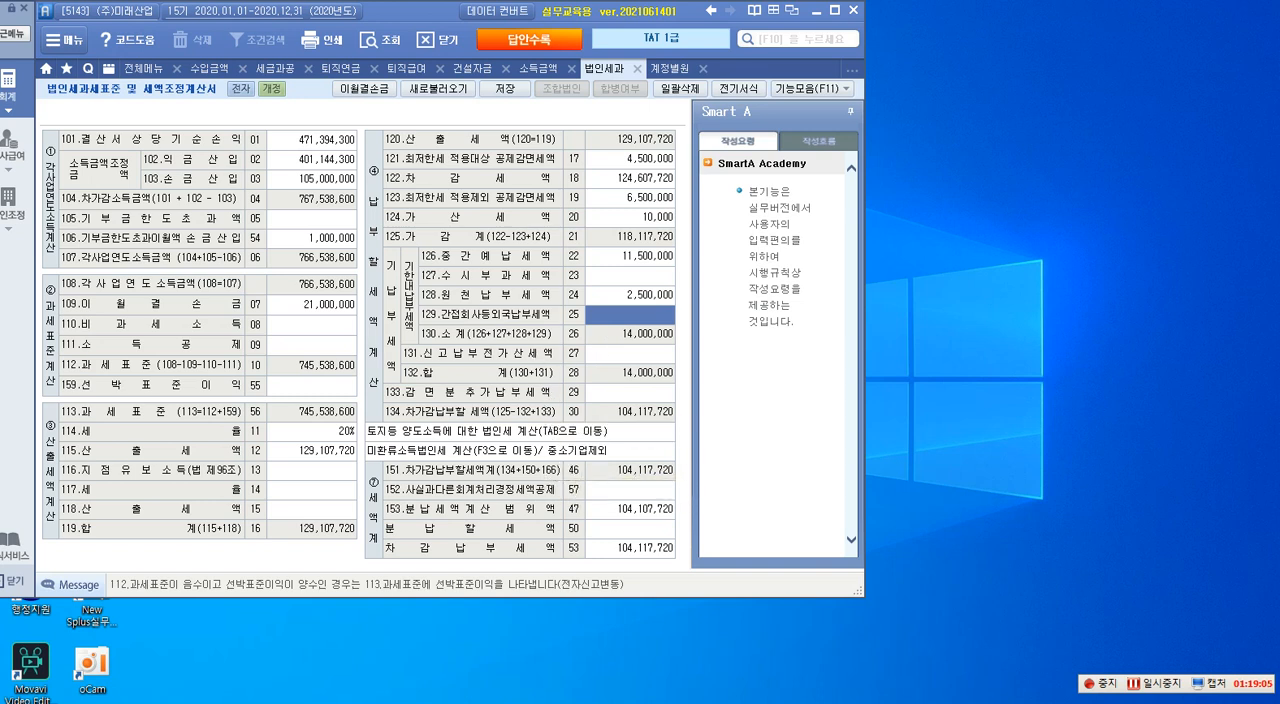
- Bring back the question PDF full-screen and outline 지정기부금, 이월결손금 and the 2012 and 2018 loss amounts in red
drag(1256, 46, 510, 37)
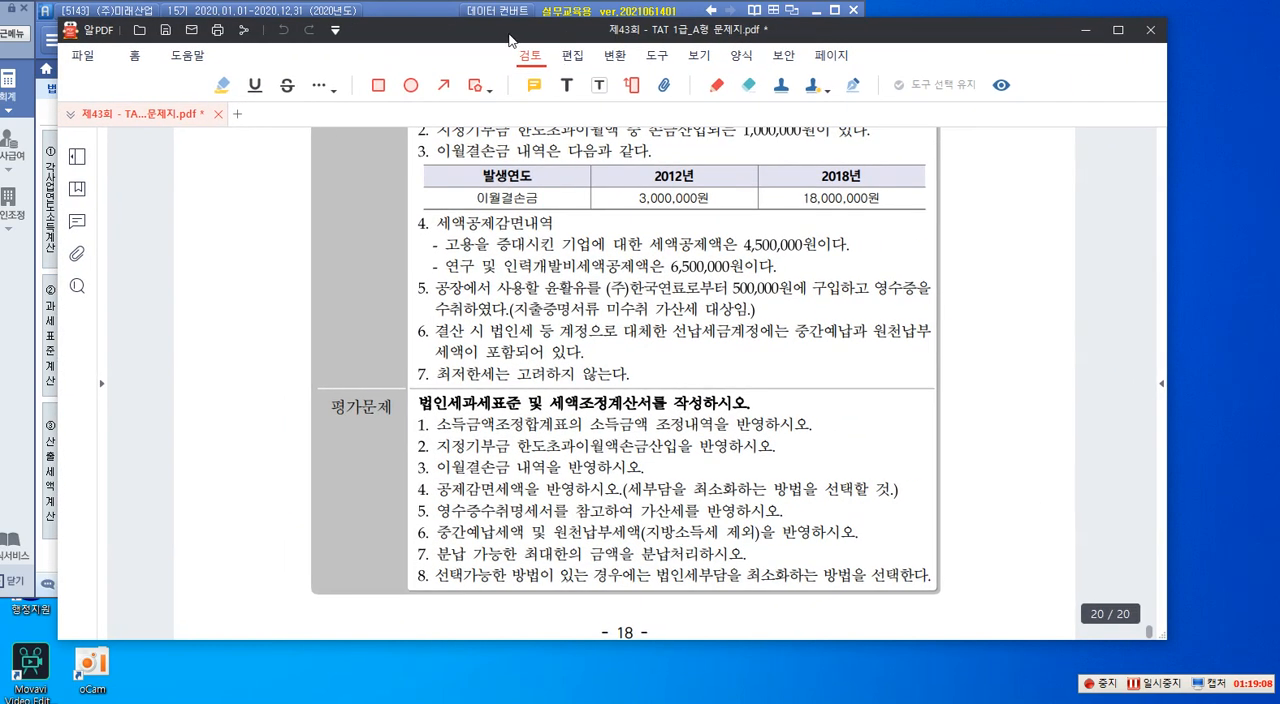
click(1118, 31)
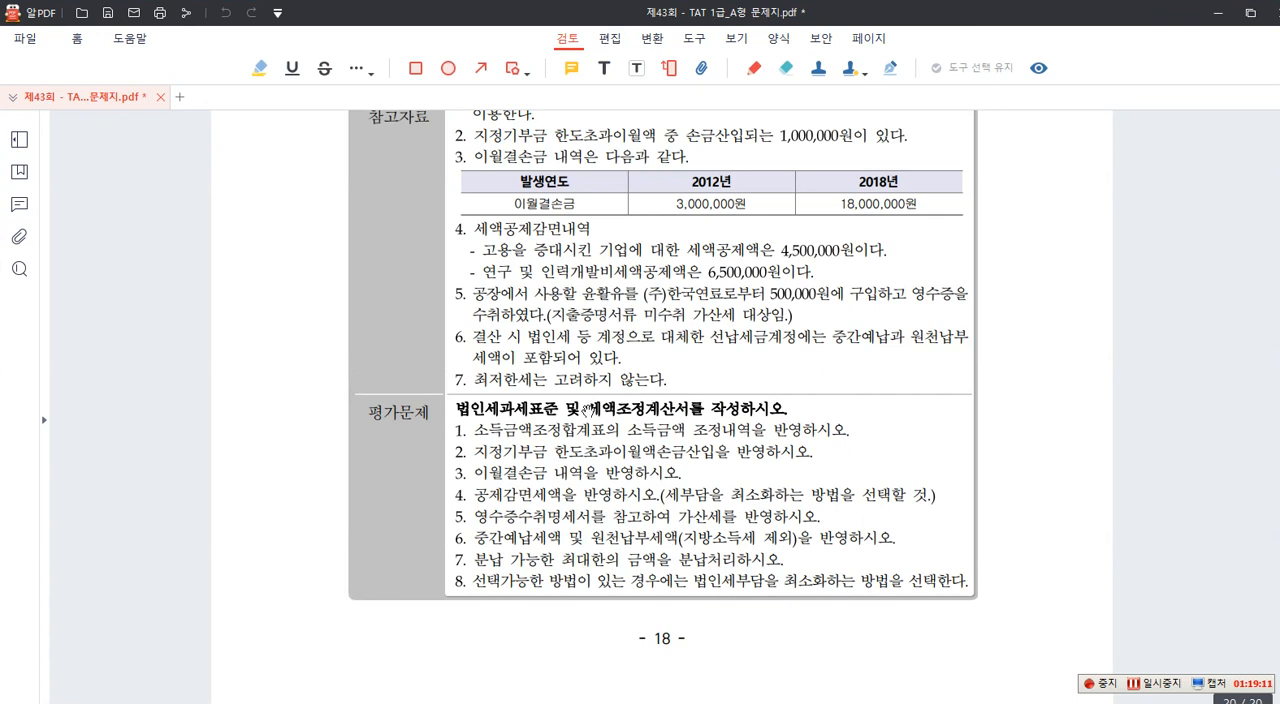
key(F9)
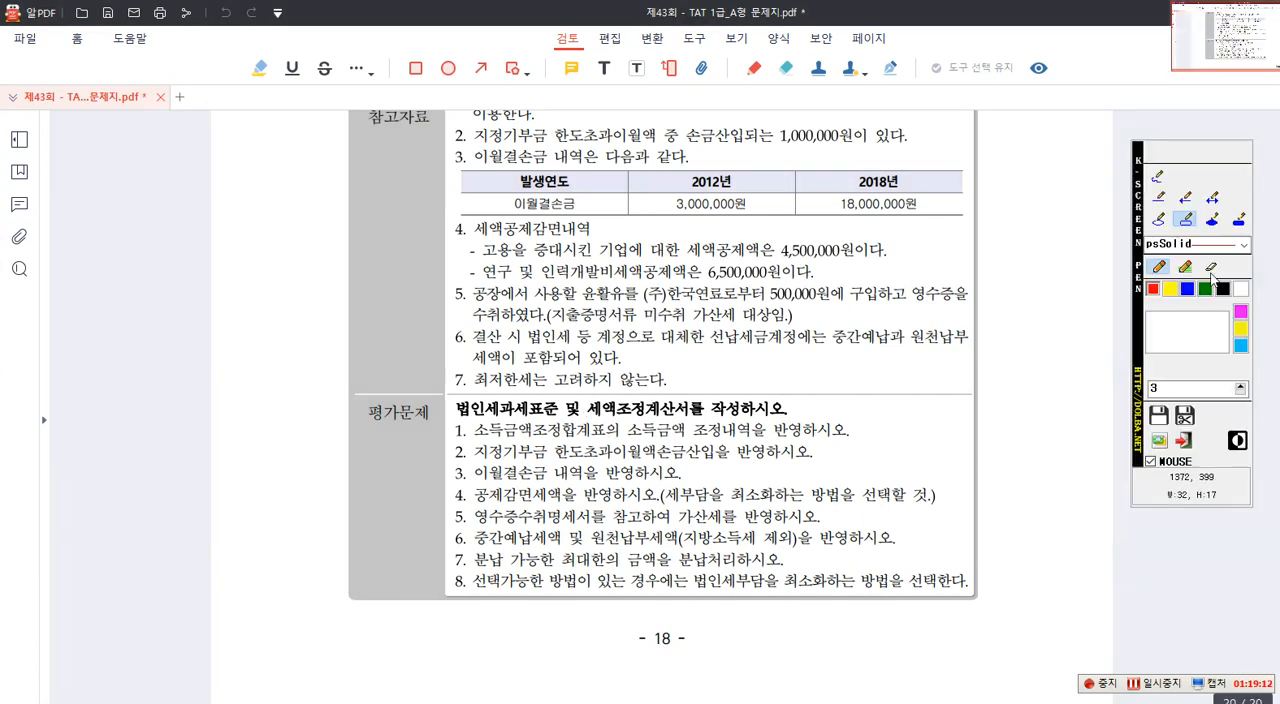
click(1186, 219)
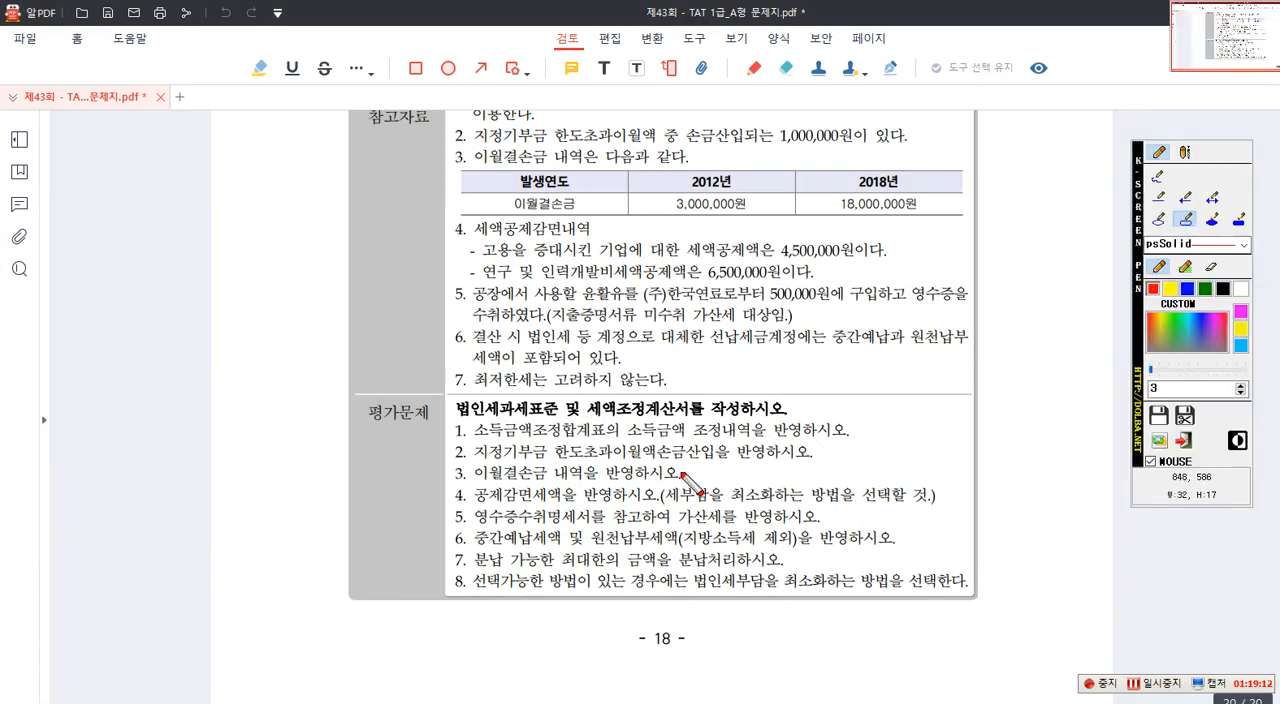
drag(469, 446, 553, 463)
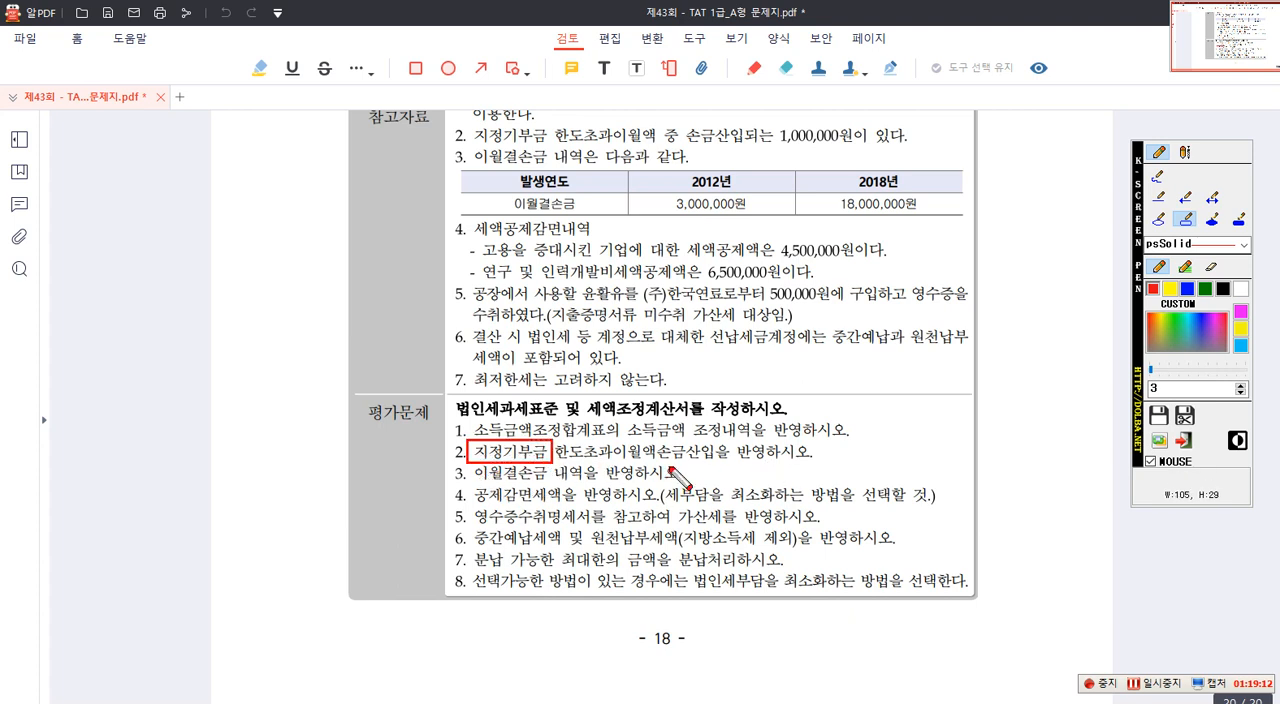
drag(467, 467, 553, 489)
drag(658, 193, 923, 214)
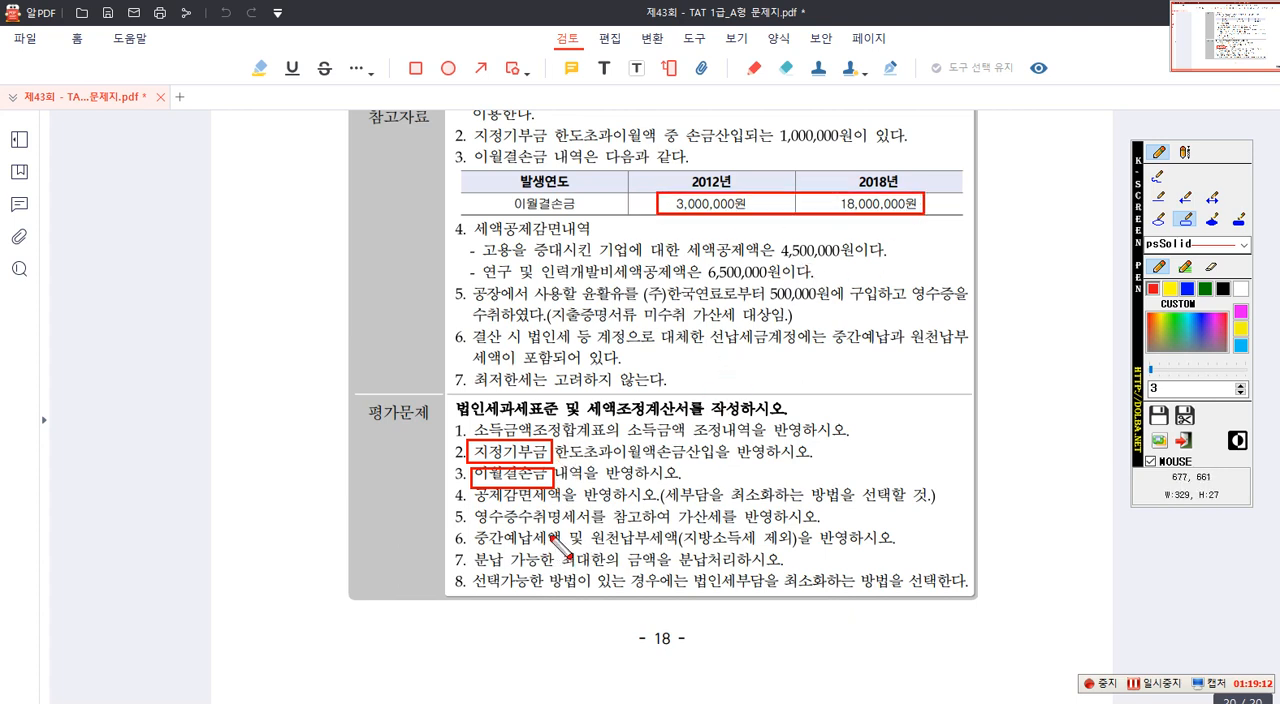
- Outline 공제감면세액 and the tax-minimizing condition in item 4, plus the 4,500,000원 and 6,500,000원 credit amounts
mouse_move(475, 490)
mouse_down()
mouse_move(533, 510)
mouse_move(560, 502)
mouse_up()
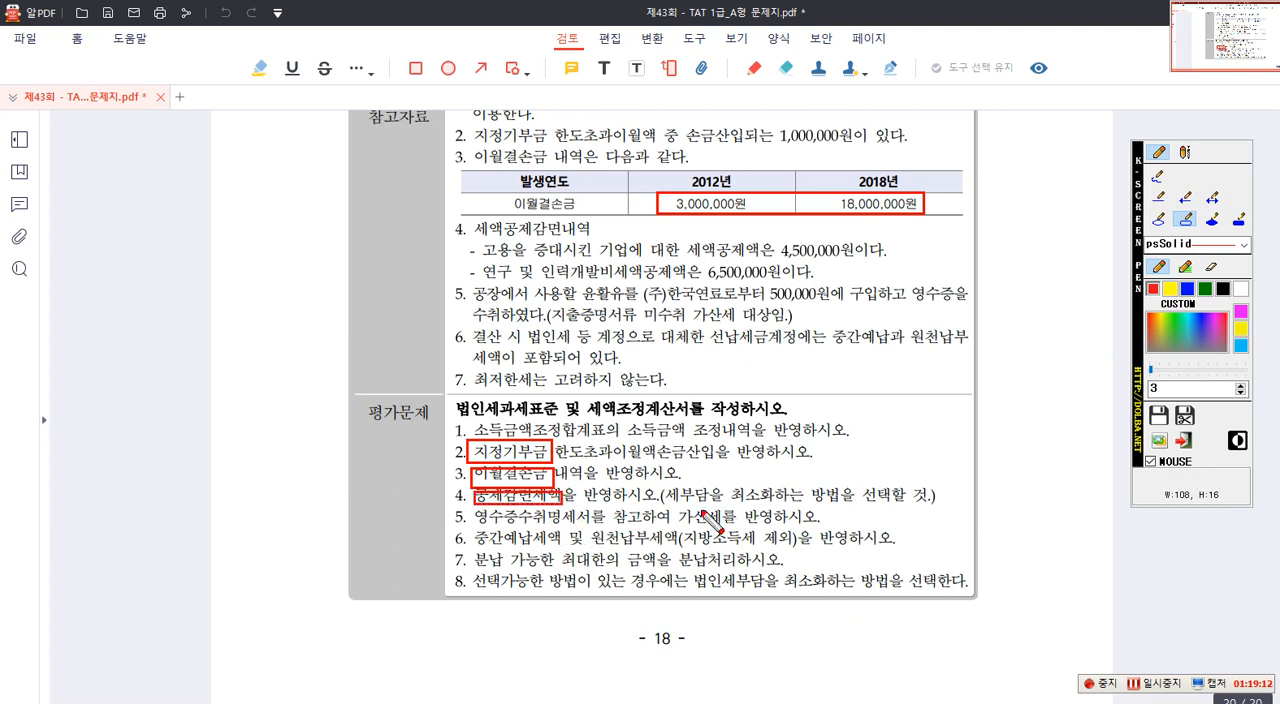
drag(660, 482, 908, 506)
drag(772, 236, 859, 260)
mouse_move(693, 261)
mouse_down()
mouse_move(728, 284)
mouse_move(788, 286)
mouse_up()
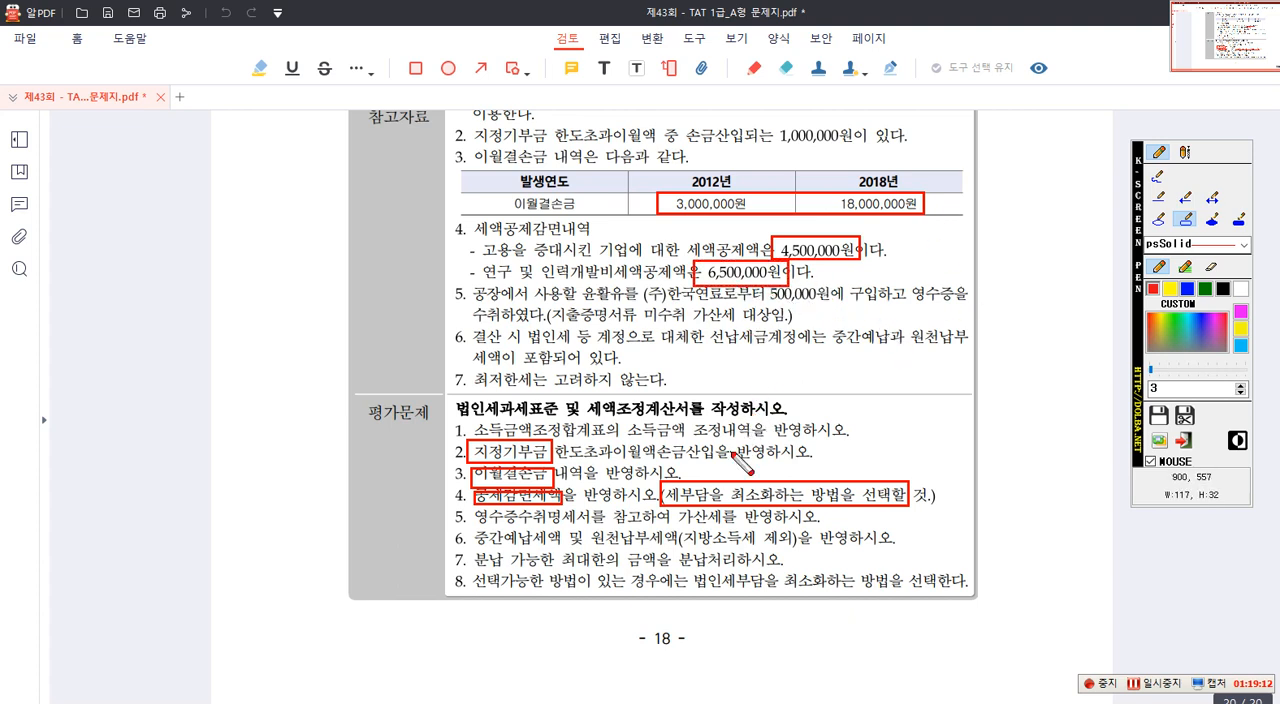
- Outline 가산세, 500,000원, 중간예납세액, 원천납부세액 and 분납 in the question text, and clear all the markings
drag(672, 510, 722, 530)
drag(763, 286, 824, 306)
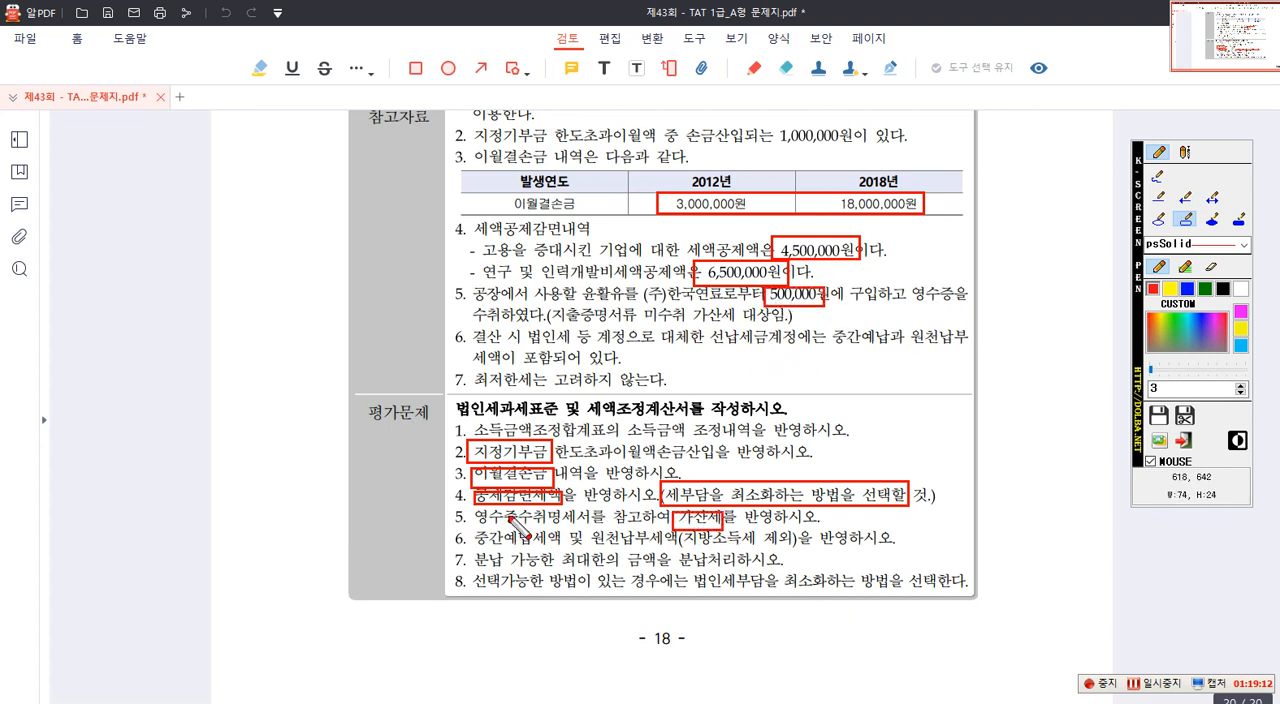
drag(476, 536, 683, 552)
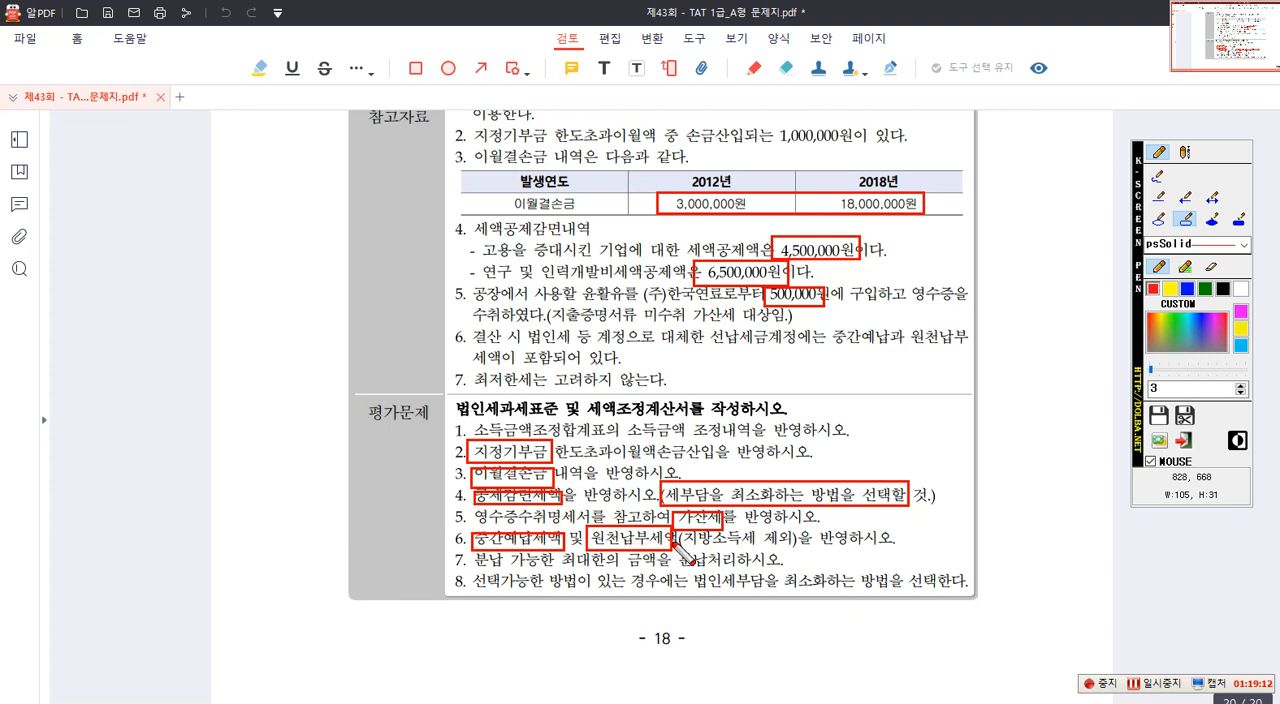
drag(474, 551, 518, 573)
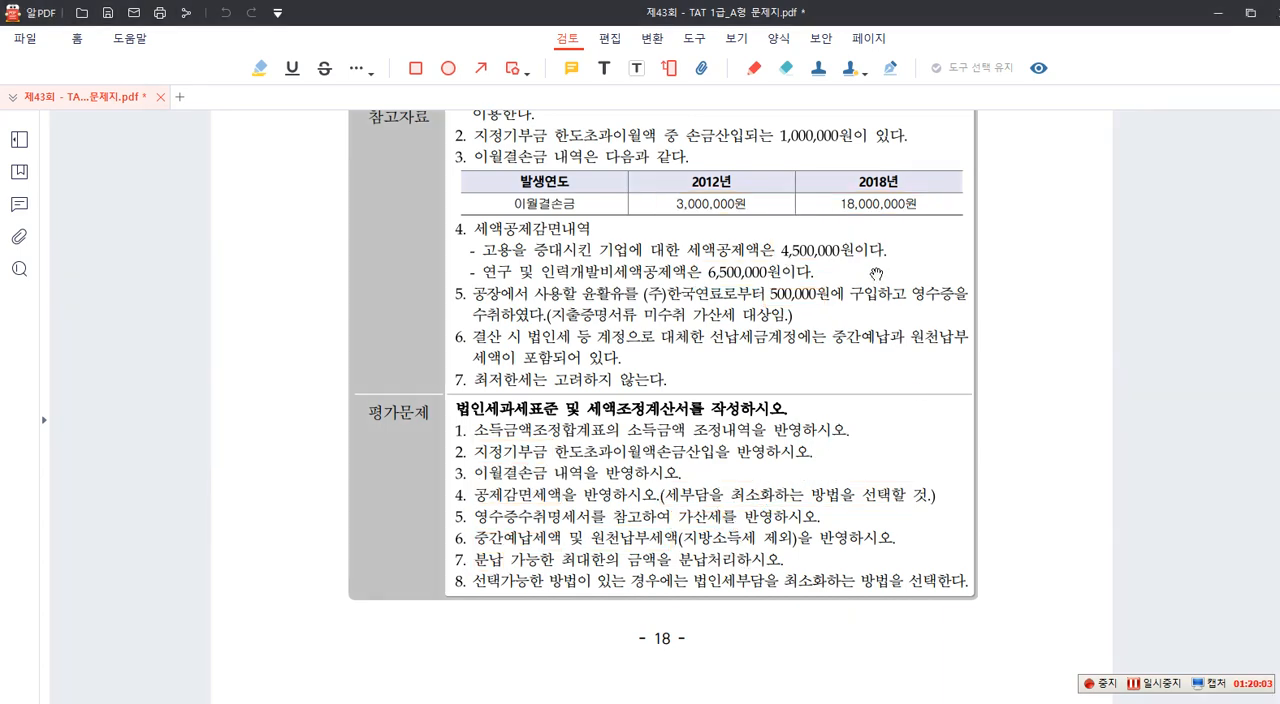
- Move the question PDF aside, enter 52,053,860 for line 154, 현금납부, in the 분납할 세액 calculation, and save the form
drag(860, 13, 1279, 108)
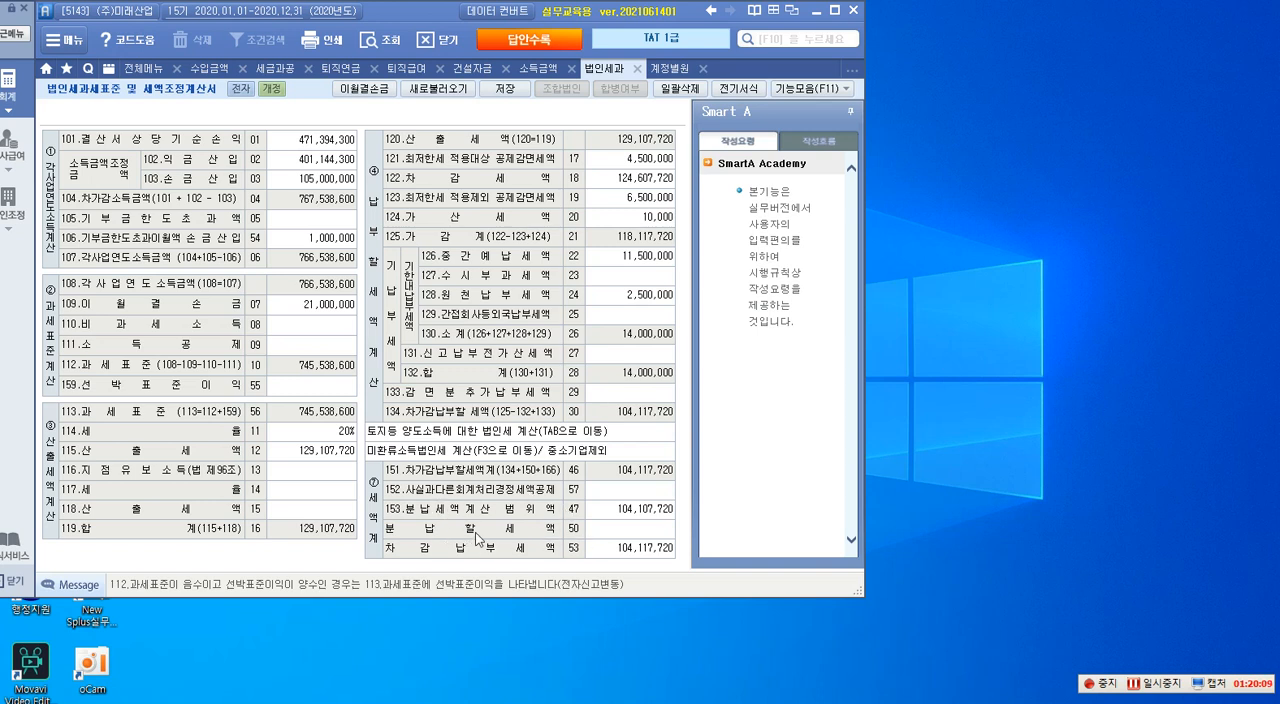
click(631, 541)
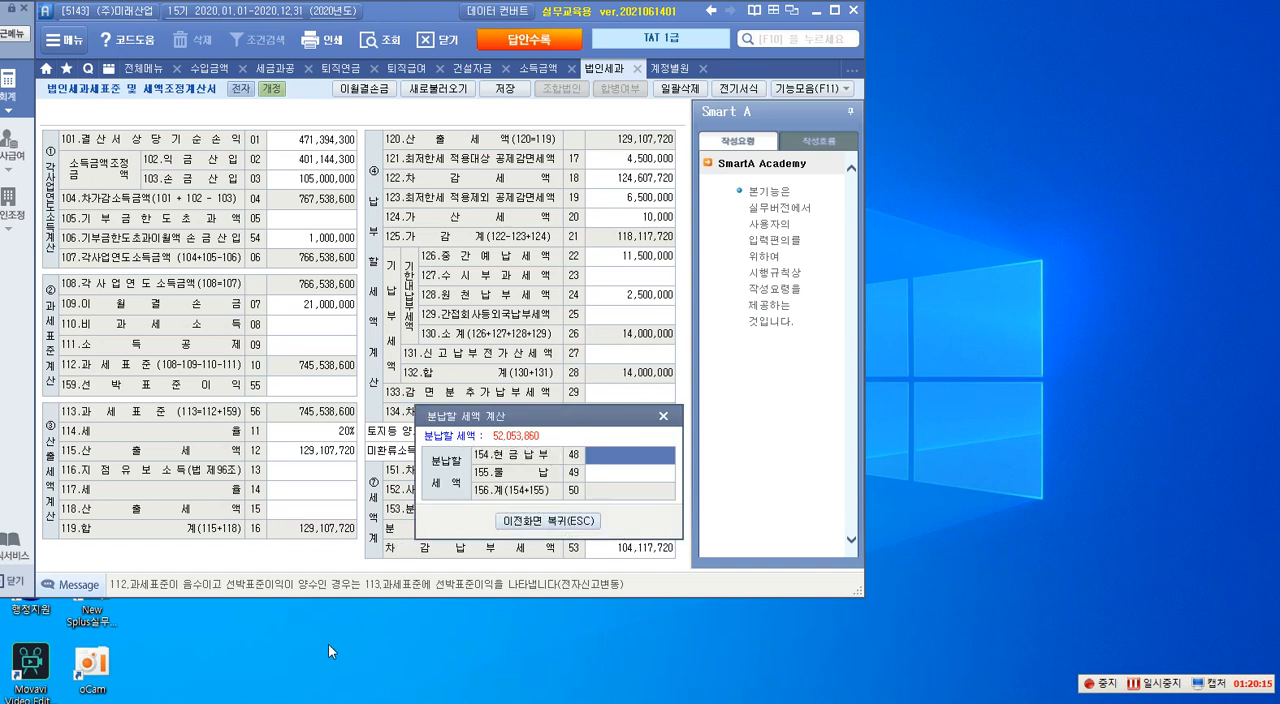
text(52,053,860)
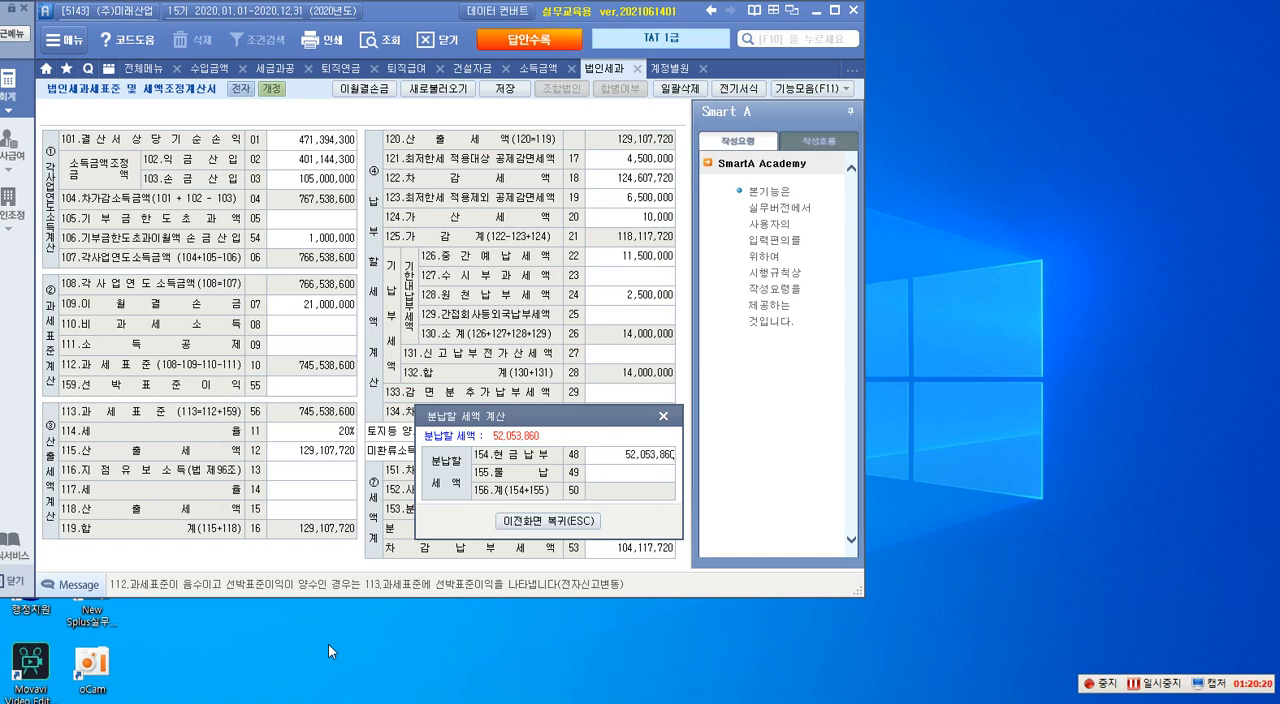
key(Return)
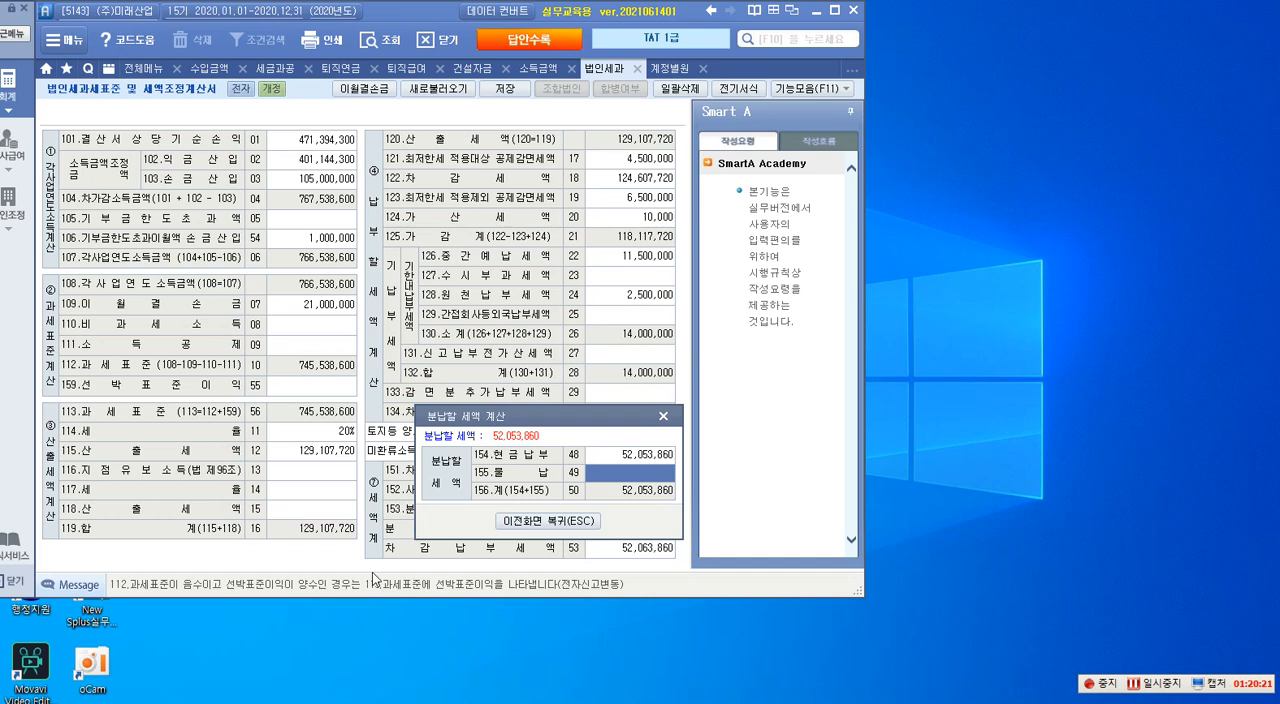
click(521, 521)
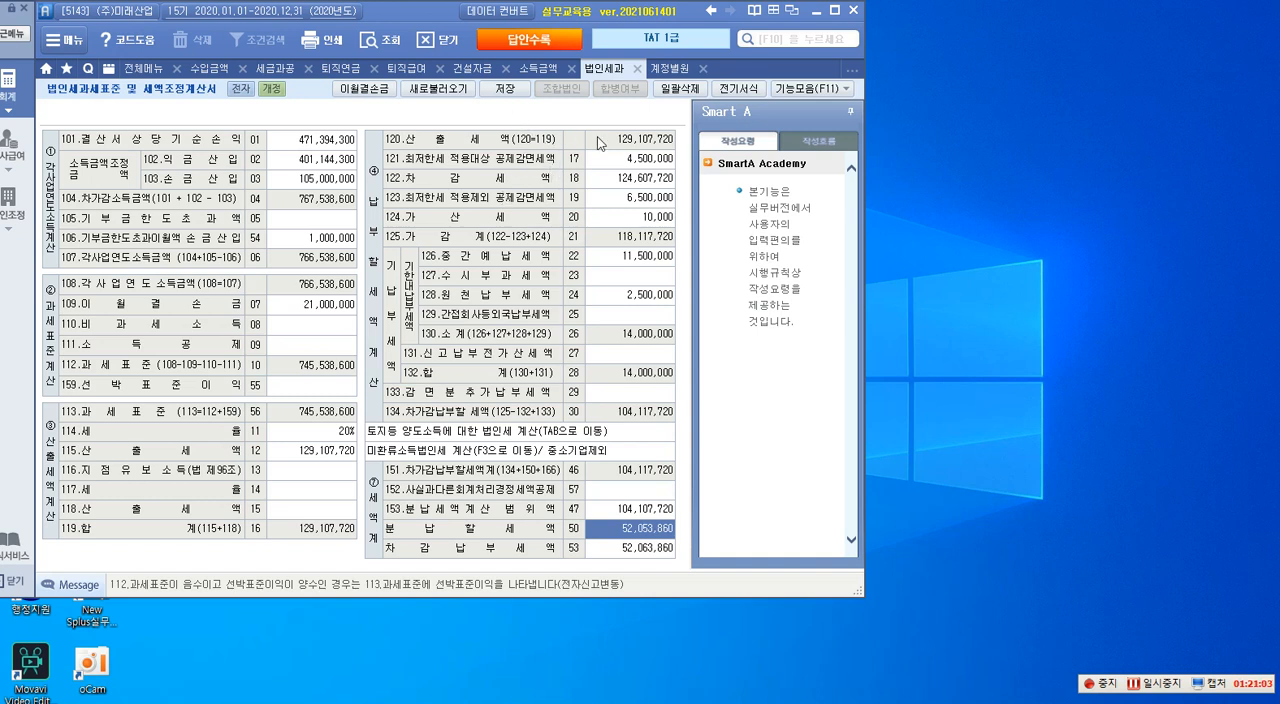
click(508, 96)
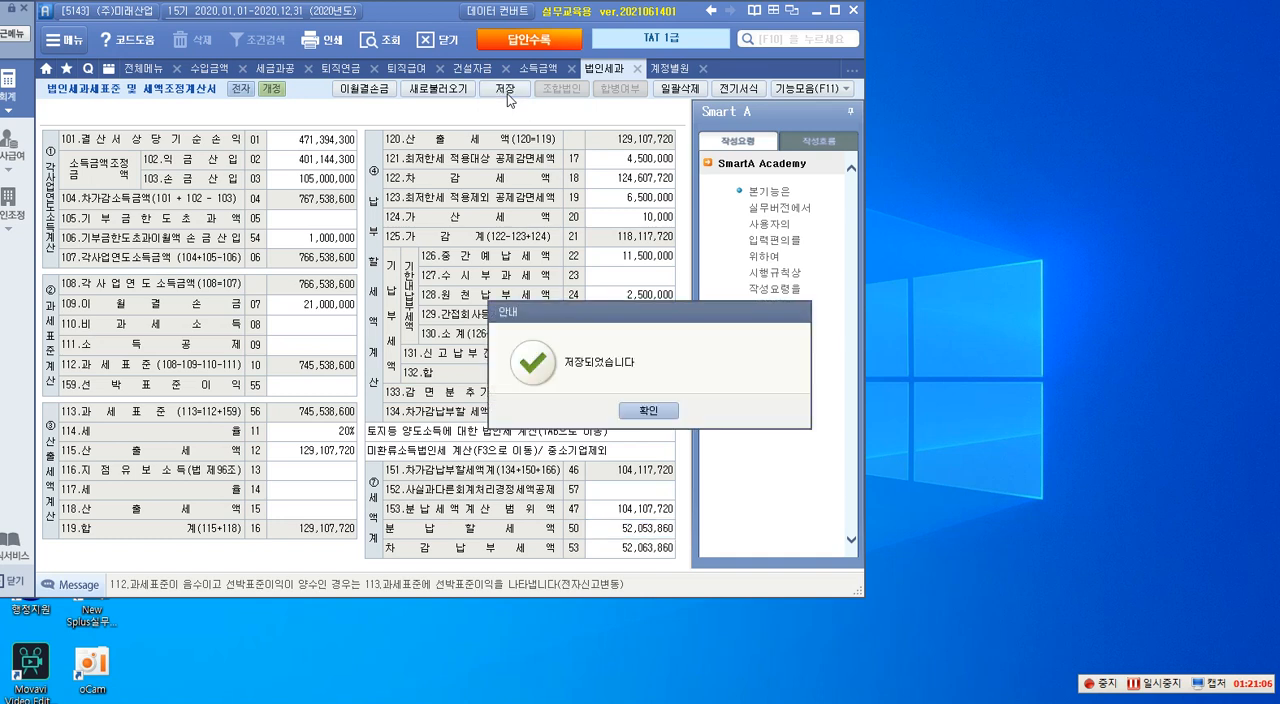
click(648, 411)
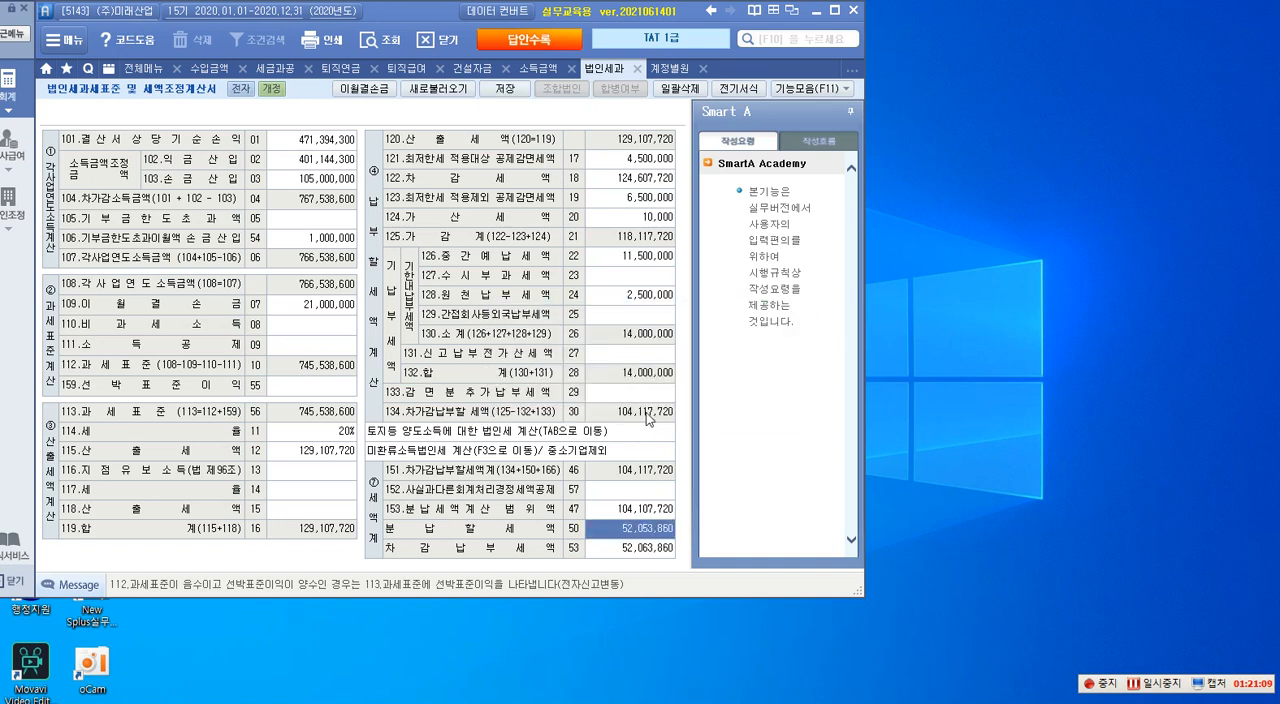